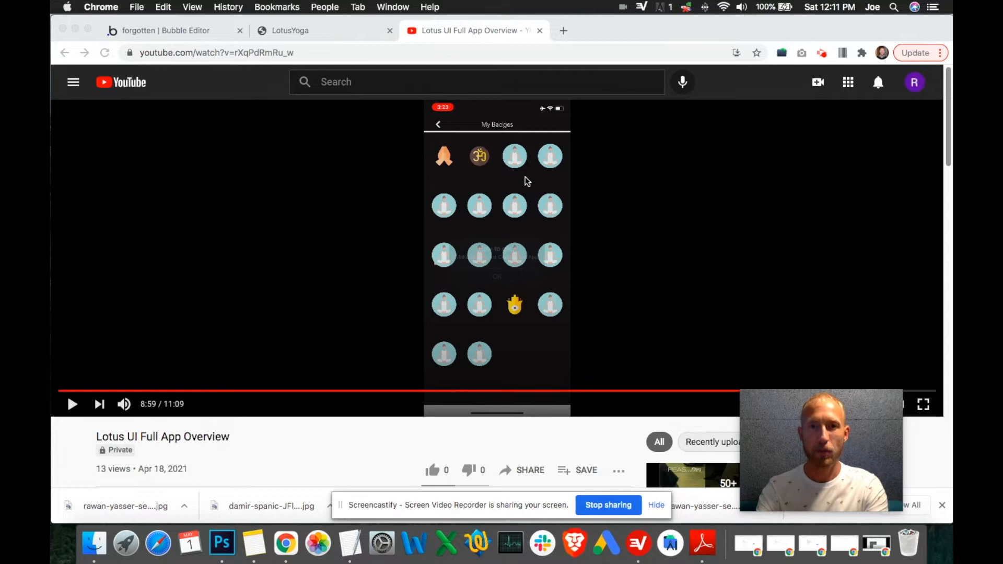
Step: Examine the My Badges screen in the app overview video, hiding the sharing notice and downloads bar
{"action": "left_click", "coordinate": [421, 443]}
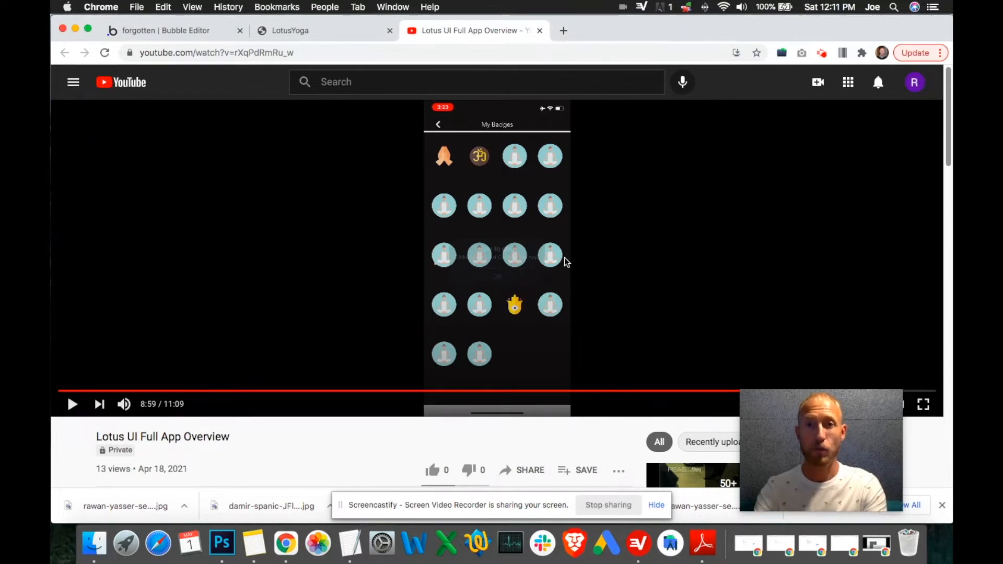
{"action": "double_click", "coordinate": [525, 174]}
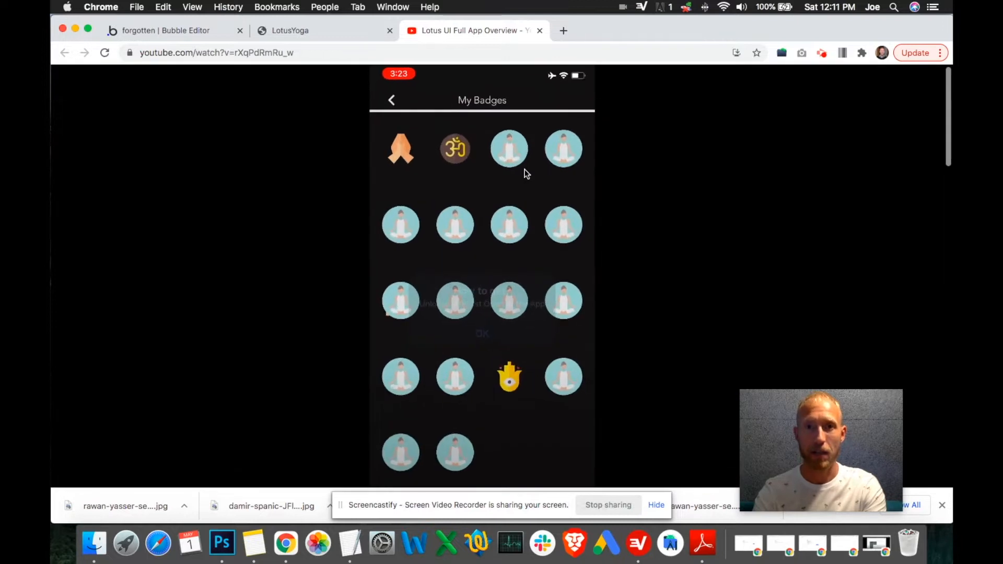
{"action": "scroll", "coordinate": [520, 188], "scroll_direction": "up", "scroll_amount": 1}
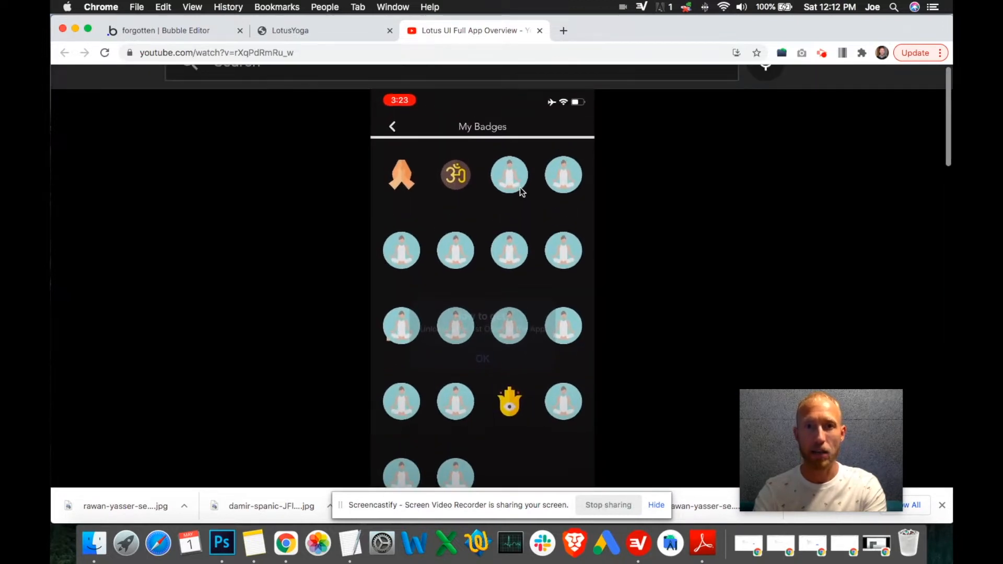
{"action": "scroll", "coordinate": [484, 162], "scroll_direction": "up", "scroll_amount": 1}
{"action": "scroll", "coordinate": [485, 162], "scroll_direction": "up", "scroll_amount": 1}
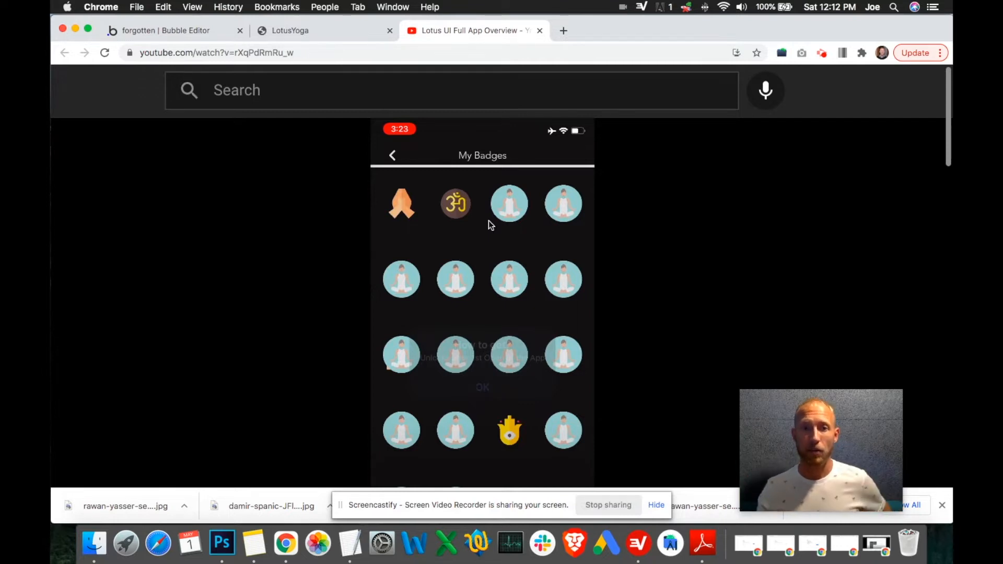
{"action": "left_click", "coordinate": [660, 507]}
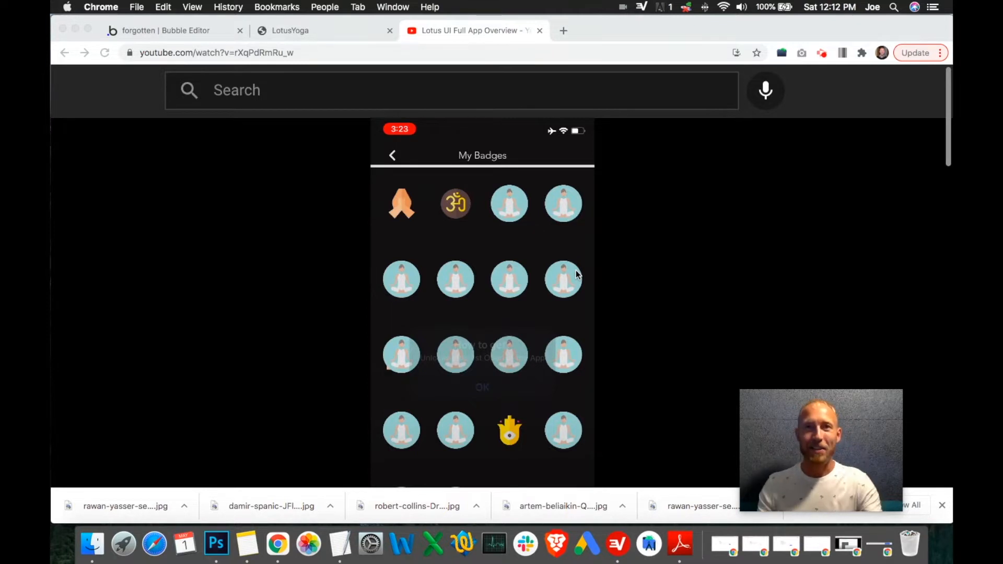
{"action": "left_click", "coordinate": [942, 505]}
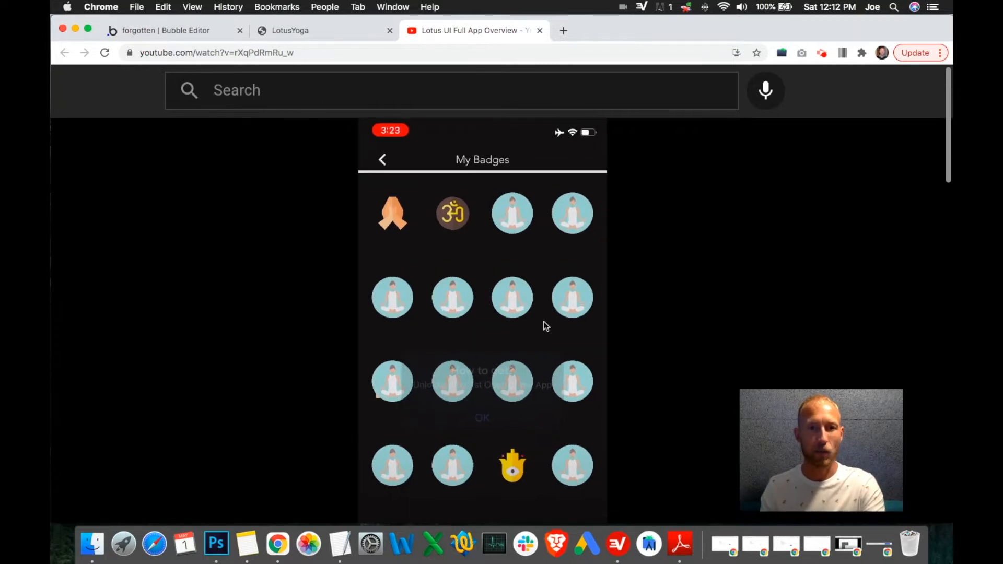
Step: Quit Photoshop without saving the open document, and quit the PDF reader
{"action": "right_click", "coordinate": [222, 546]}
{"action": "left_click", "coordinate": [235, 503]}
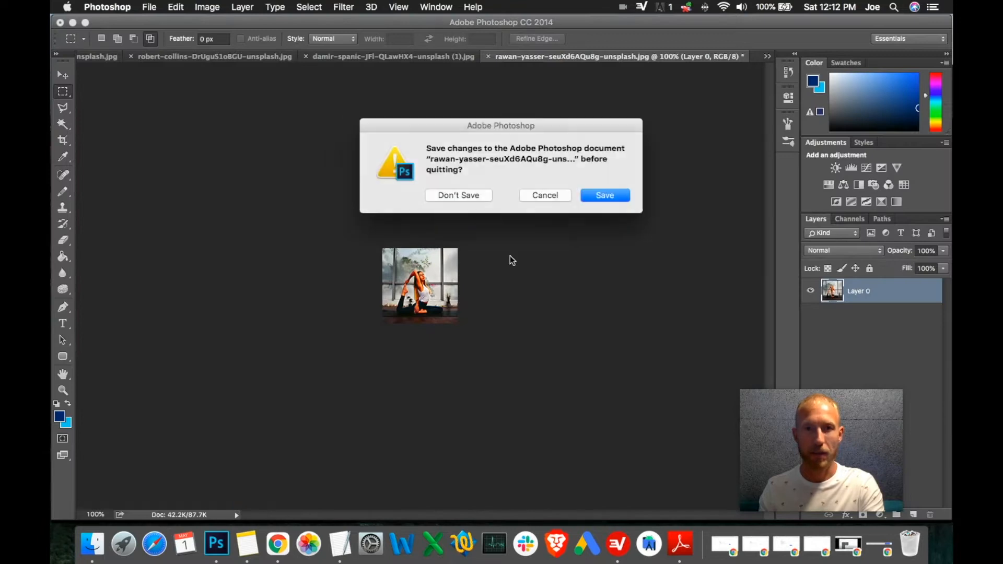
{"action": "left_click", "coordinate": [479, 194]}
{"action": "left_click", "coordinate": [470, 194]}
{"action": "left_click", "coordinate": [466, 195]}
{"action": "left_click", "coordinate": [465, 195]}
{"action": "left_click", "coordinate": [466, 196]}
{"action": "left_click", "coordinate": [466, 196]}
{"action": "left_click", "coordinate": [466, 196]}
{"action": "left_click", "coordinate": [466, 196]}
{"action": "left_click", "coordinate": [465, 197]}
{"action": "left_click", "coordinate": [59, 23]}
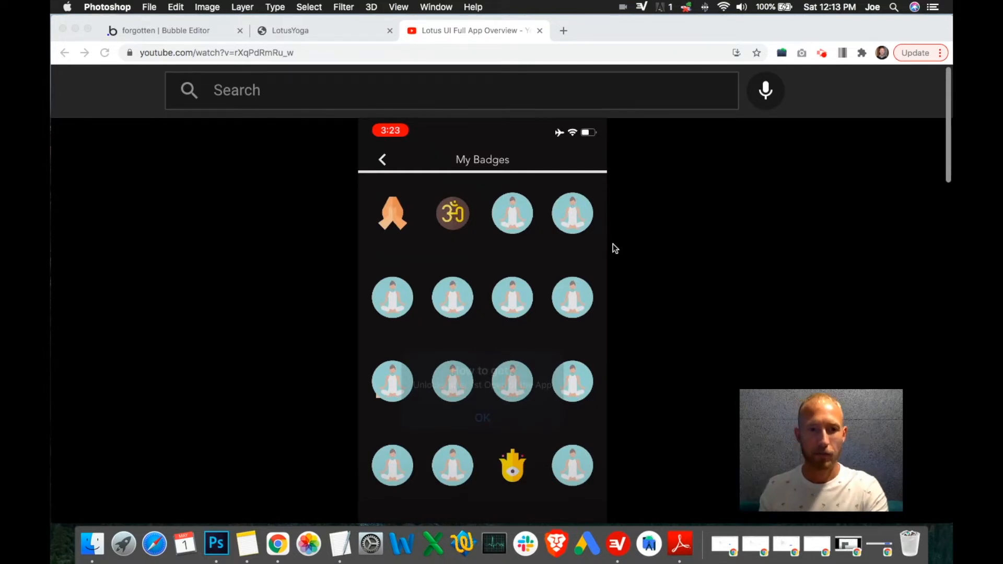
{"action": "right_click", "coordinate": [680, 543]}
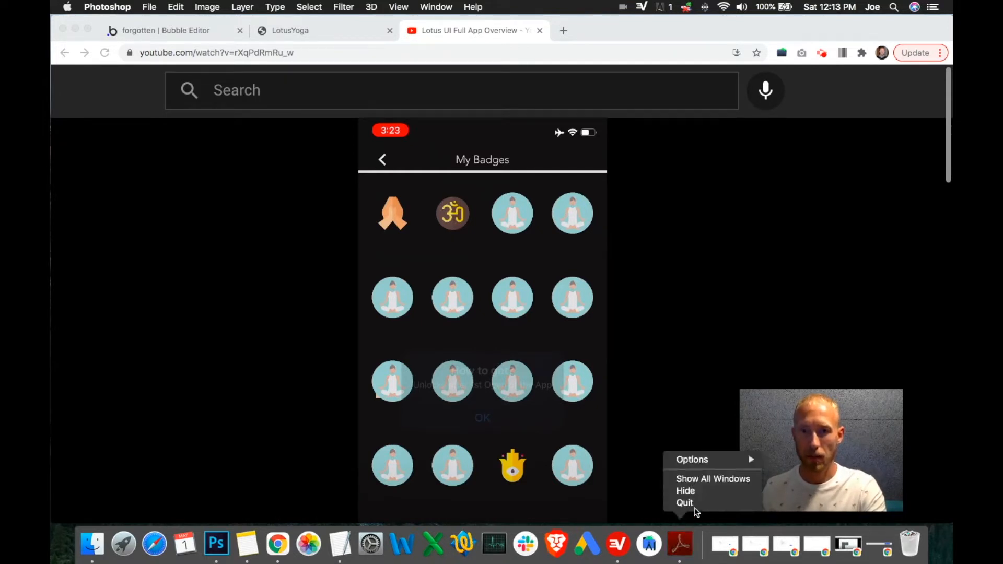
{"action": "left_click", "coordinate": [695, 506]}
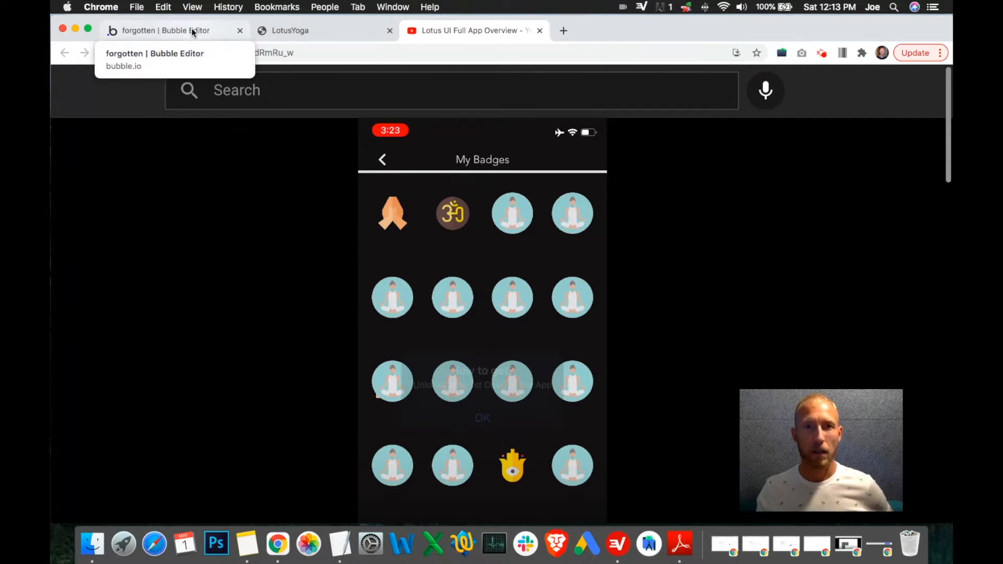
Step: Open the TextEdit note and review the badge criteria for First class, series and Master badges
{"action": "left_click", "coordinate": [343, 553]}
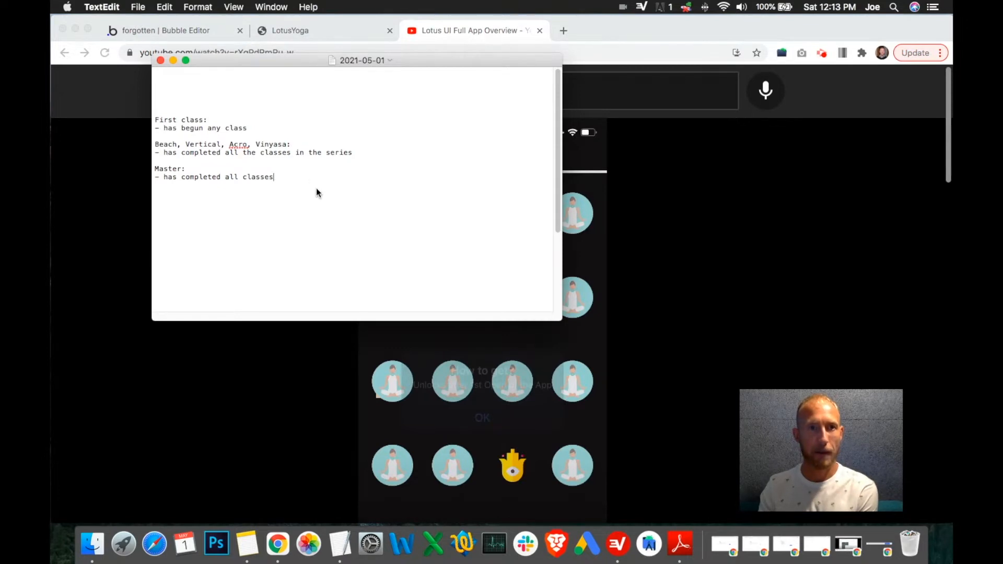
{"action": "left_click_drag", "start_coordinate": [316, 60], "coordinate": [401, 172]}
{"action": "left_click_drag", "start_coordinate": [400, 300], "coordinate": [257, 227]}
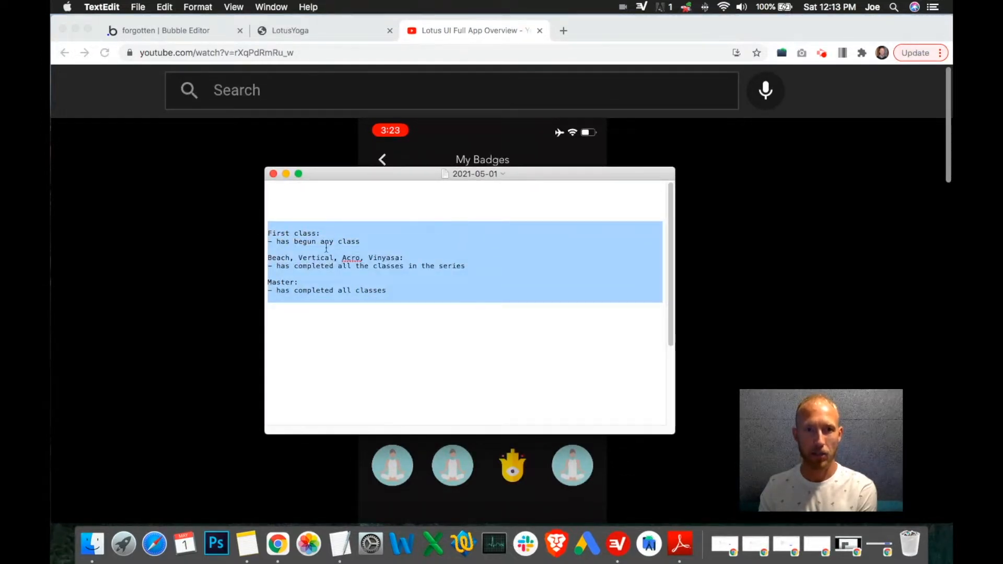
{"action": "triple_click", "coordinate": [349, 266]}
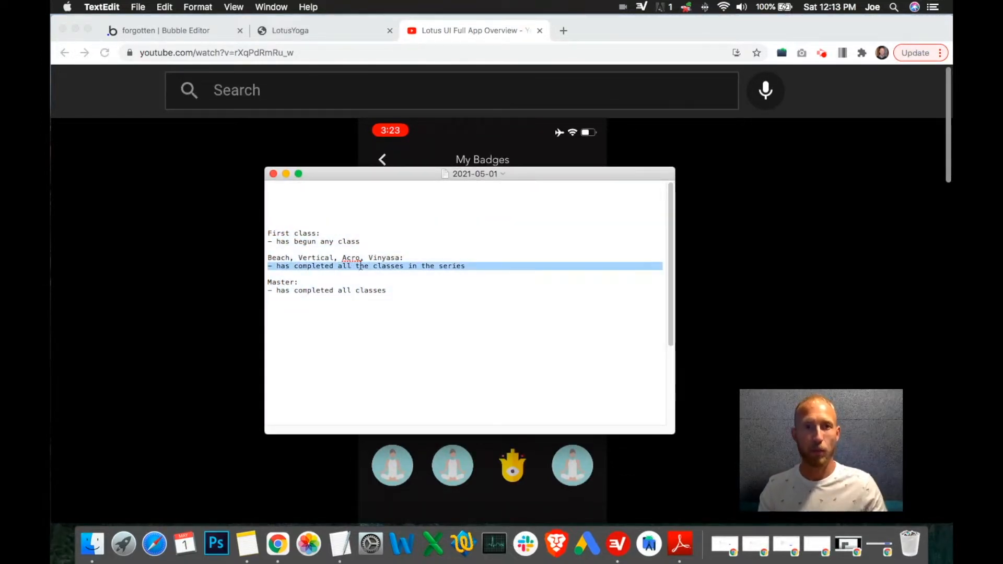
{"action": "left_click_drag", "start_coordinate": [350, 174], "coordinate": [782, 190]}
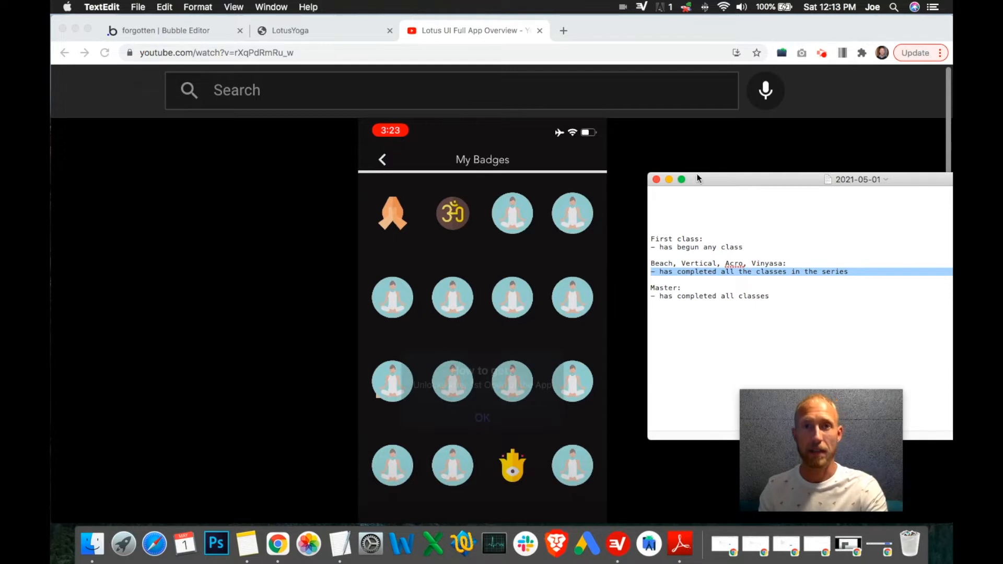
{"action": "left_click_drag", "start_coordinate": [724, 189], "coordinate": [547, 180]}
{"action": "left_click_drag", "start_coordinate": [567, 238], "coordinate": [456, 230]}
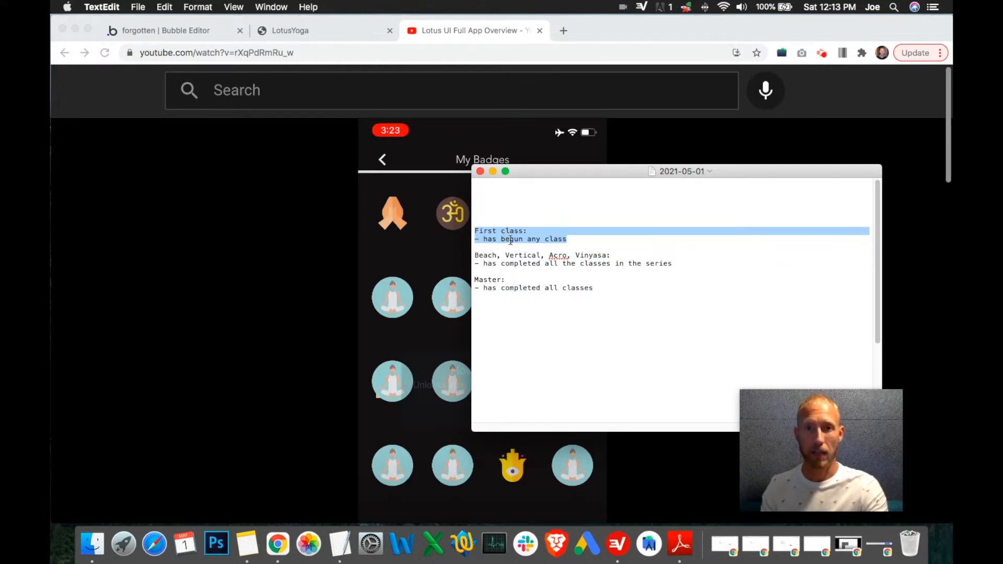
{"action": "double_click", "coordinate": [492, 256]}
{"action": "left_click", "coordinate": [522, 256]}
{"action": "double_click", "coordinate": [522, 256]}
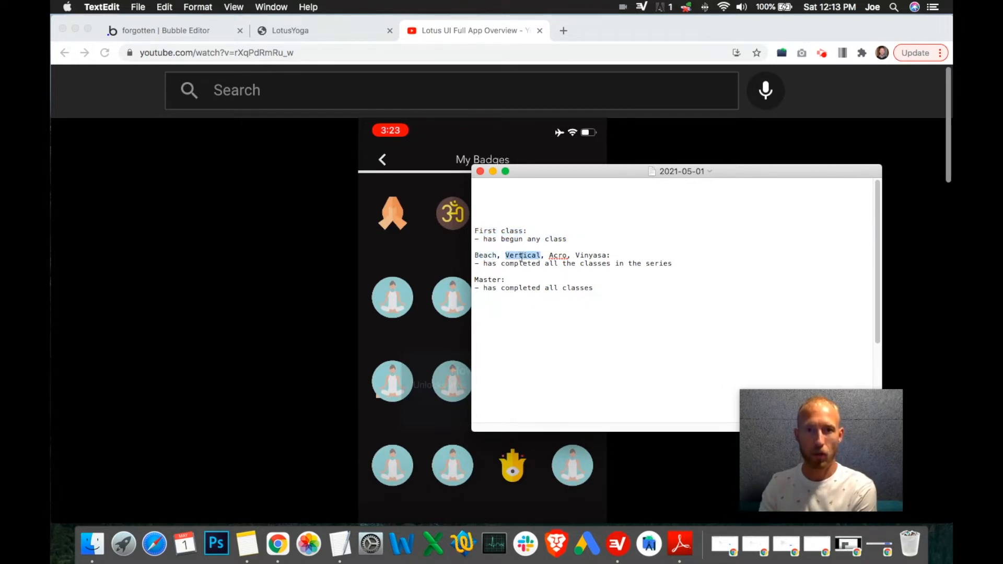
{"action": "double_click", "coordinate": [561, 256]}
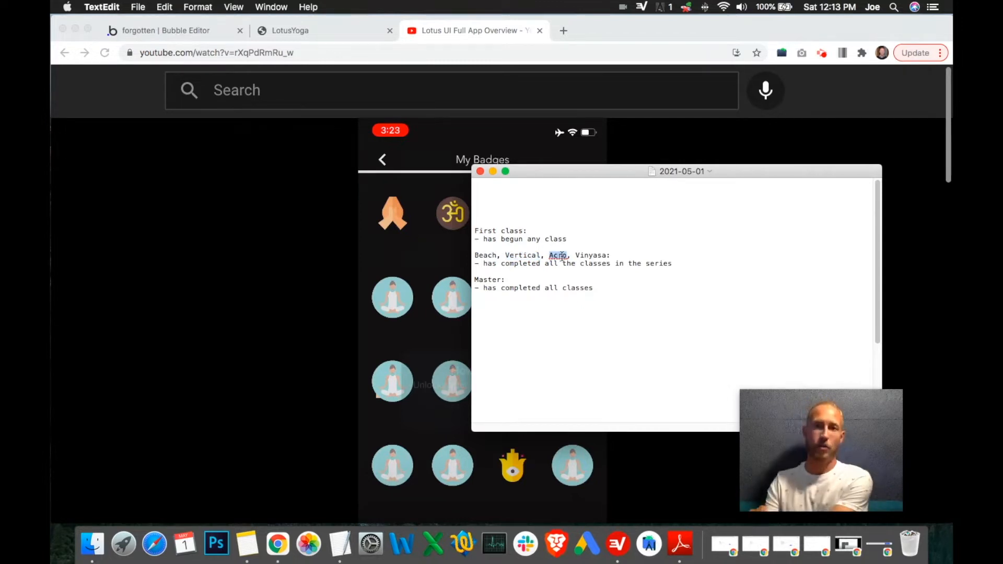
{"action": "left_click_drag", "start_coordinate": [616, 294], "coordinate": [467, 281]}
{"action": "triple_click", "coordinate": [522, 287]}
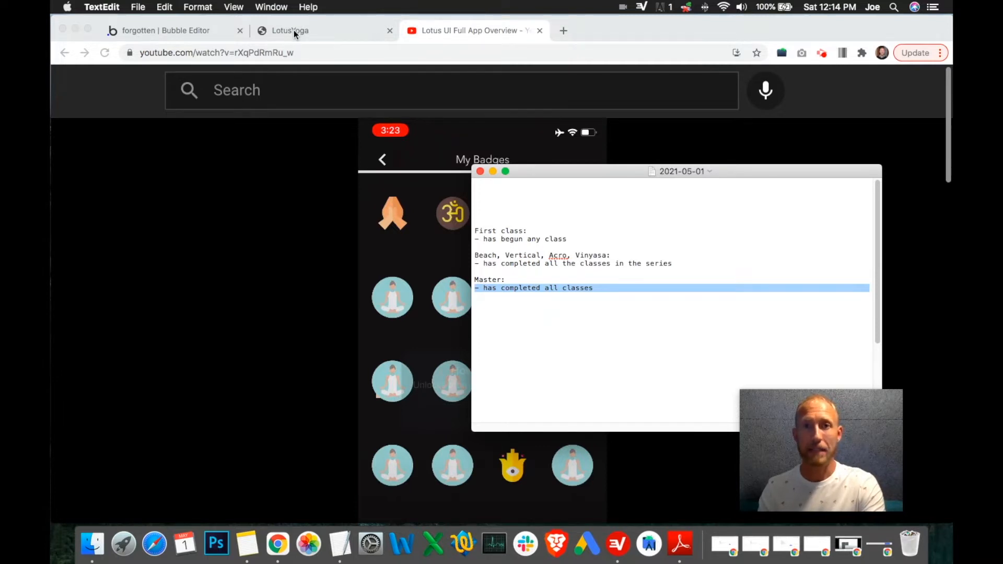
Step: Switch to the Bubble editor and inspect the Video.js player's properties on the mobile_course page
{"action": "left_click", "coordinate": [207, 27]}
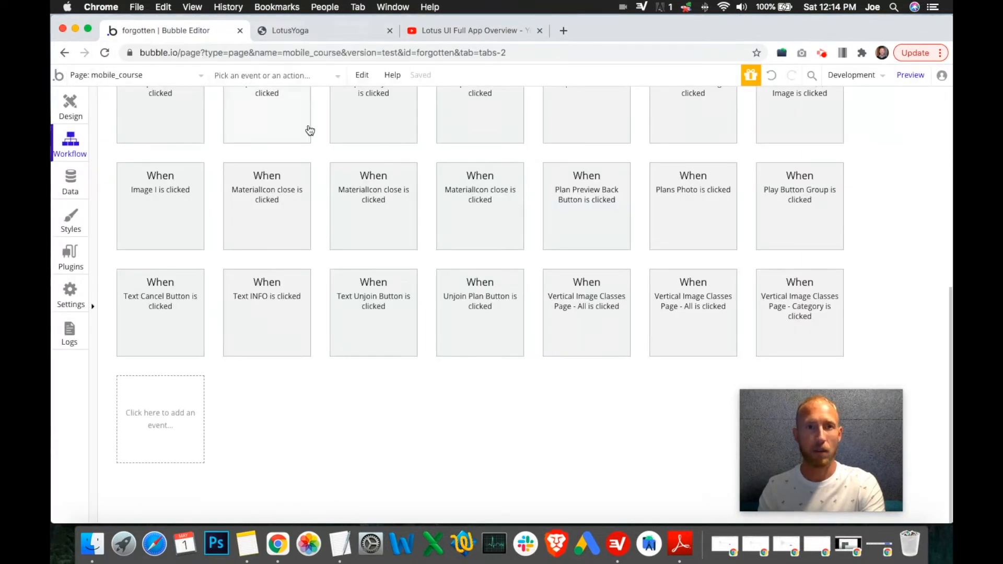
{"action": "left_click", "coordinate": [70, 104]}
{"action": "left_click", "coordinate": [505, 229]}
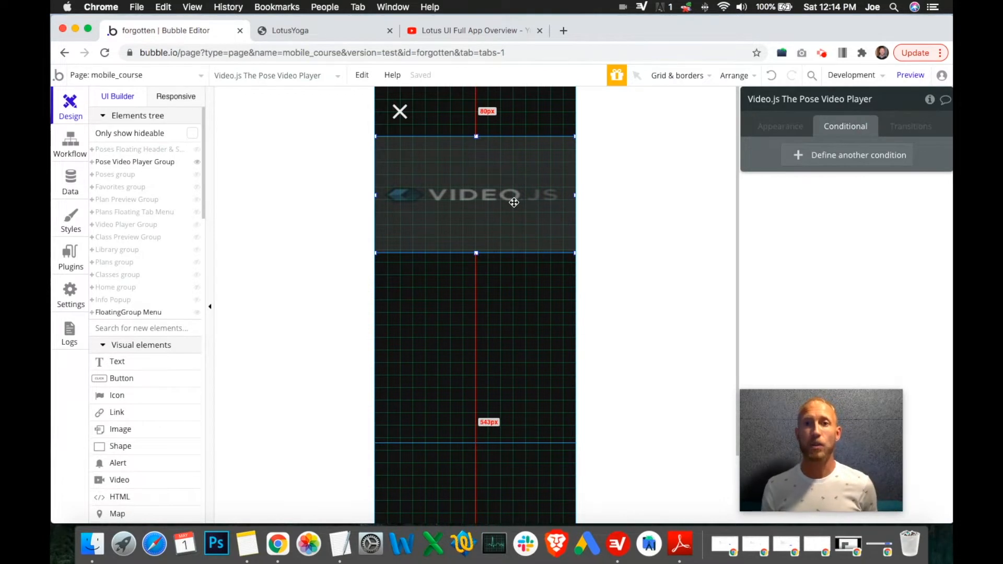
{"action": "left_click", "coordinate": [790, 127]}
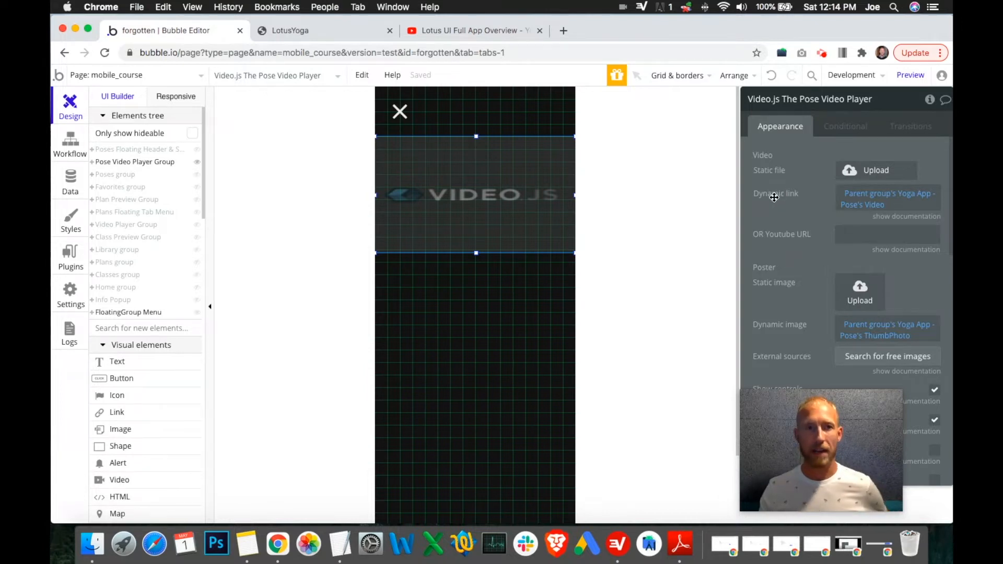
{"action": "left_click_drag", "start_coordinate": [843, 450], "coordinate": [671, 449]}
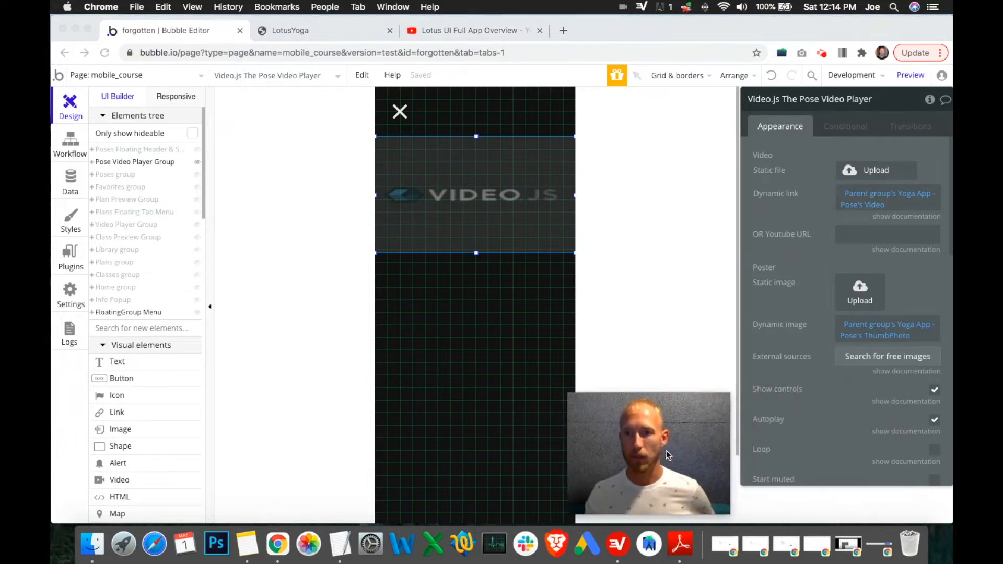
{"action": "scroll", "coordinate": [821, 316], "scroll_direction": "down", "scroll_amount": 6}
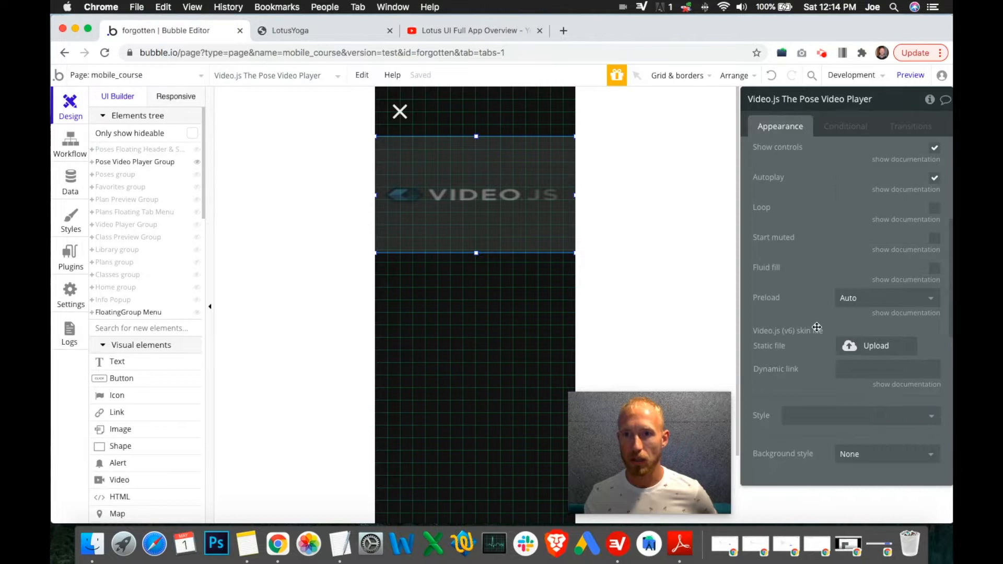
{"action": "scroll", "coordinate": [800, 345], "scroll_direction": "up", "scroll_amount": 2}
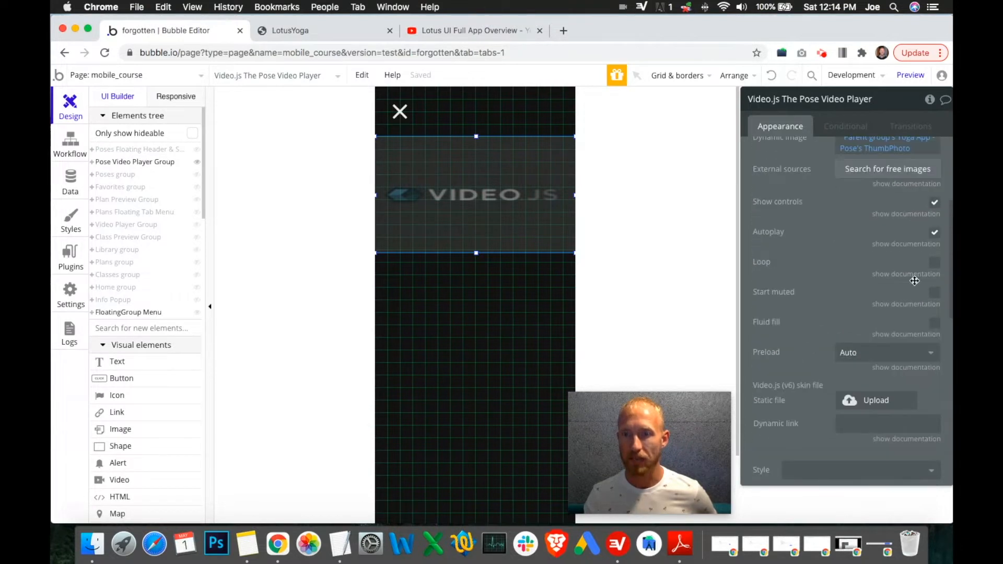
{"action": "scroll", "coordinate": [817, 308], "scroll_direction": "down", "scroll_amount": 10}
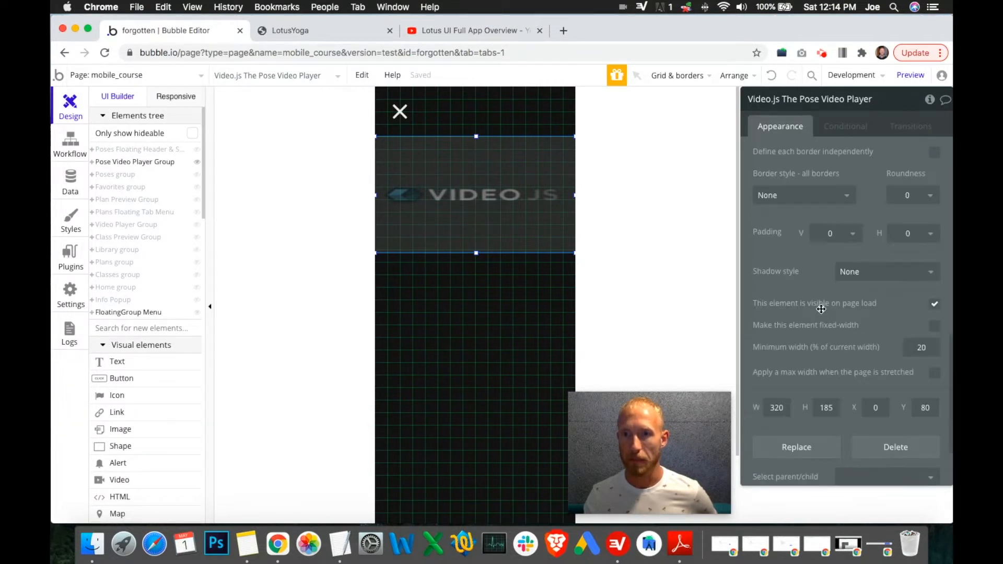
{"action": "scroll", "coordinate": [829, 308], "scroll_direction": "up", "scroll_amount": 15}
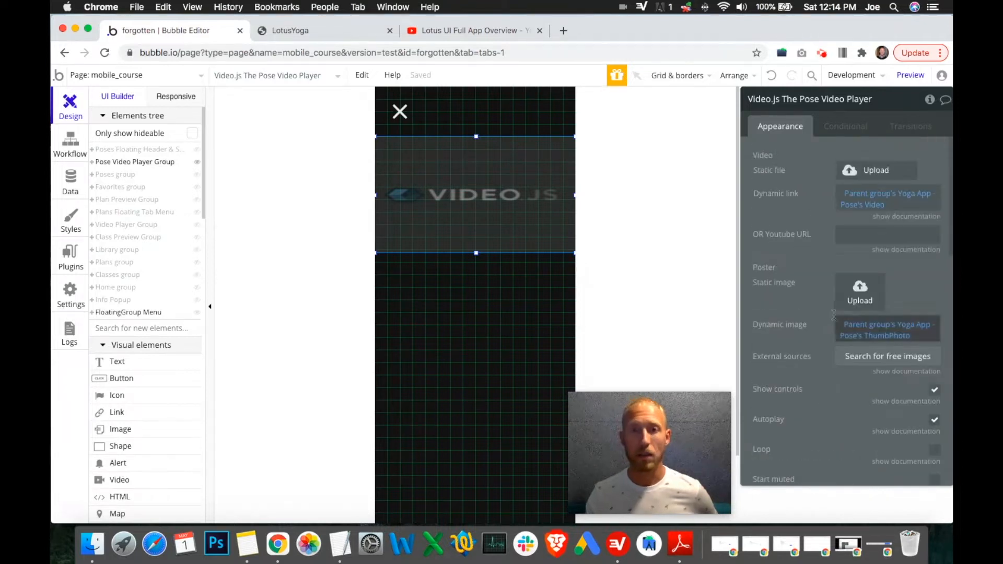
Step: Open the close icon's click workflow and add a Reset a group/popup action as its third step
{"action": "left_click", "coordinate": [410, 113]}
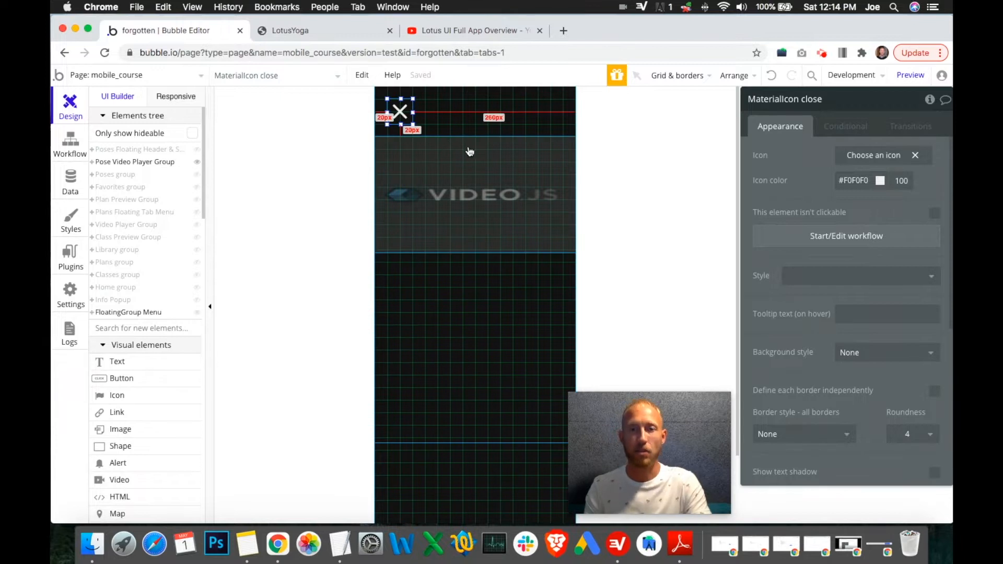
{"action": "left_click", "coordinate": [808, 241]}
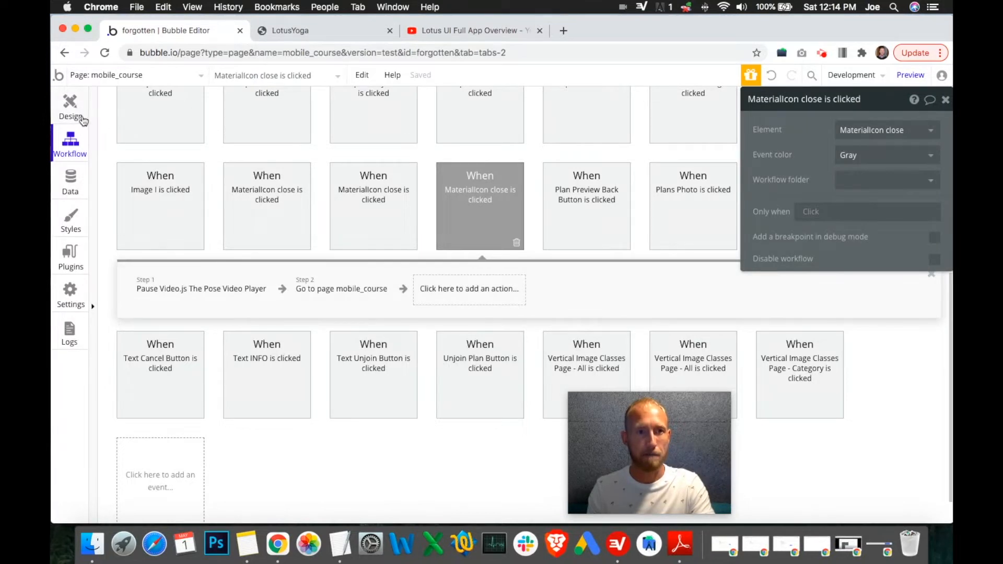
{"action": "left_click", "coordinate": [468, 295]}
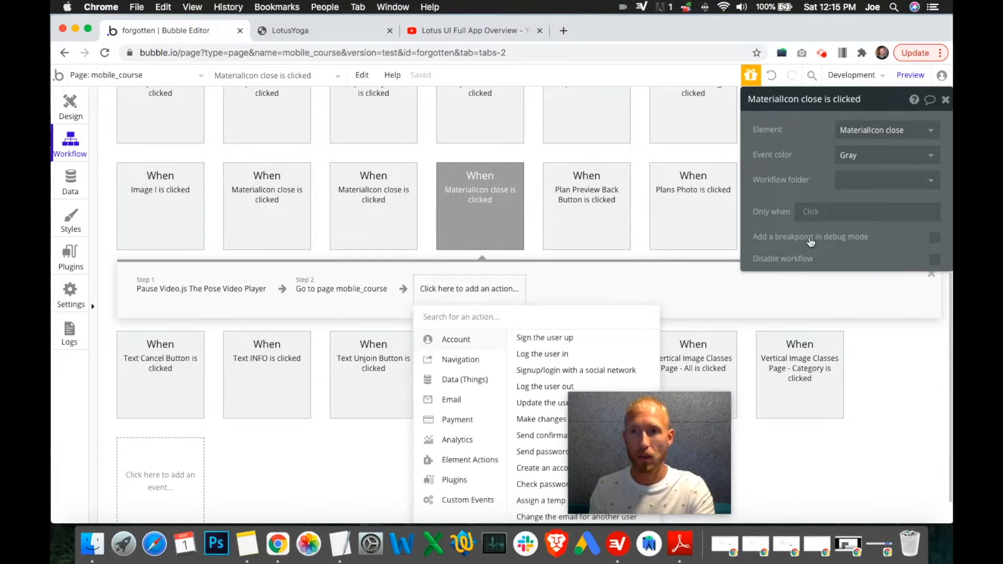
{"action": "left_click", "coordinate": [882, 220]}
{"action": "left_click", "coordinate": [448, 300]}
{"action": "scroll", "coordinate": [575, 293], "scroll_direction": "down", "scroll_amount": 2}
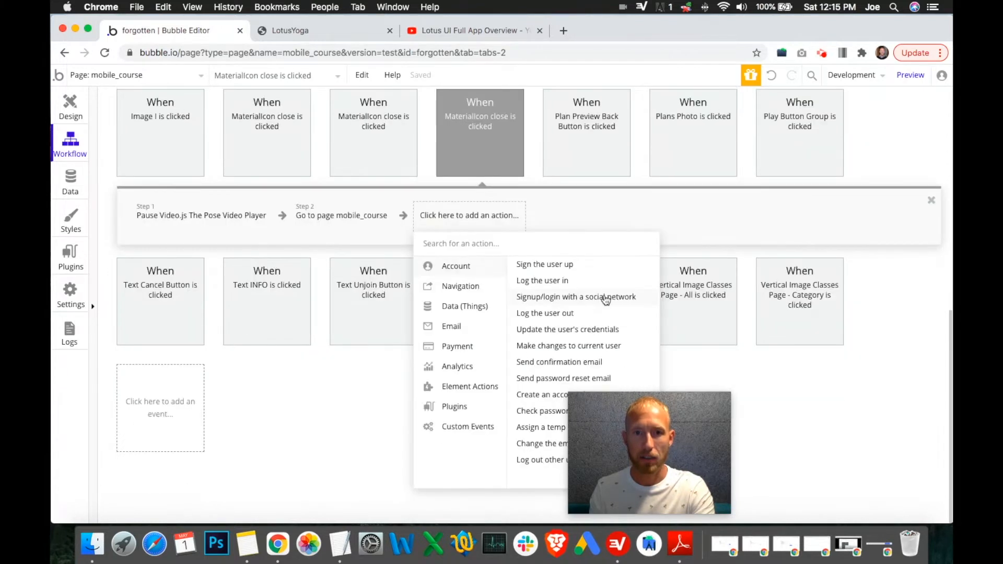
{"action": "left_click_drag", "start_coordinate": [585, 424], "coordinate": [768, 399]}
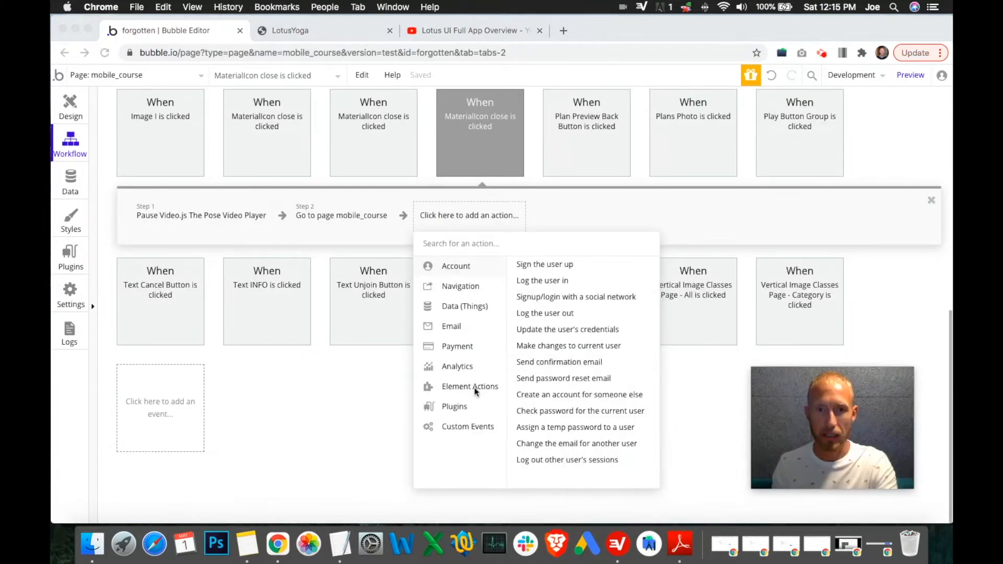
{"action": "left_click", "coordinate": [461, 388]}
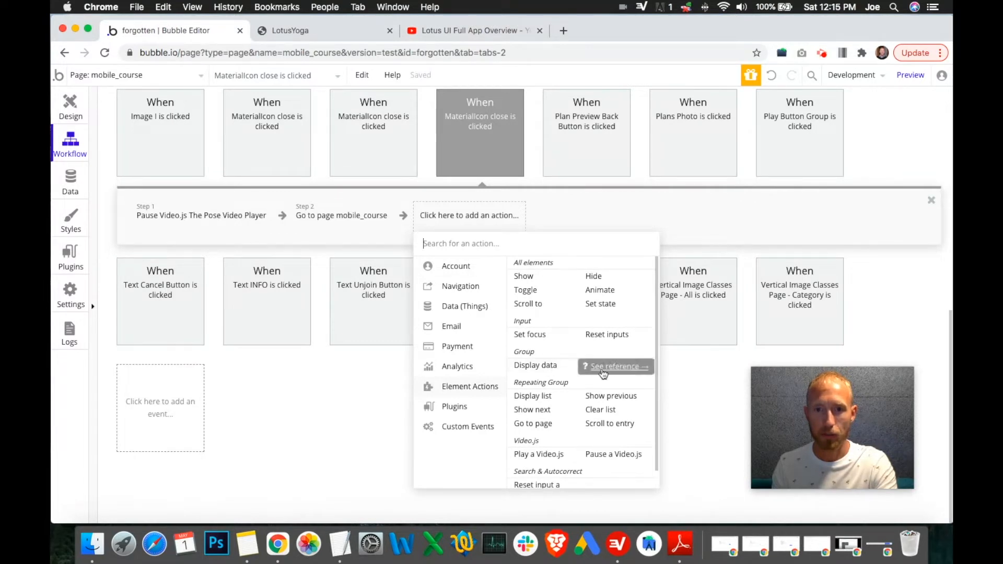
{"action": "left_click", "coordinate": [619, 369]}
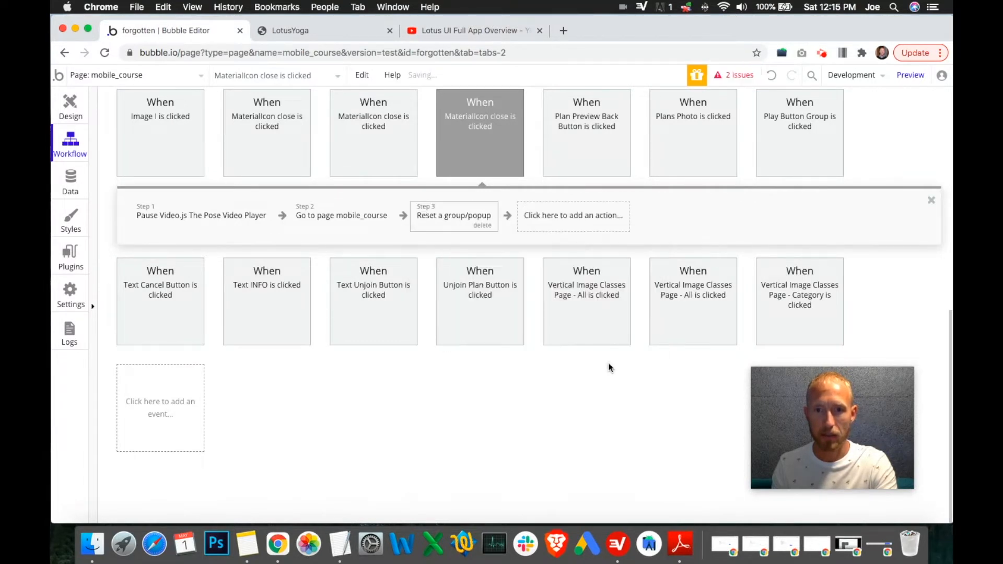
Step: Set the reset action's element to Info Popup
{"action": "left_click", "coordinate": [855, 130]}
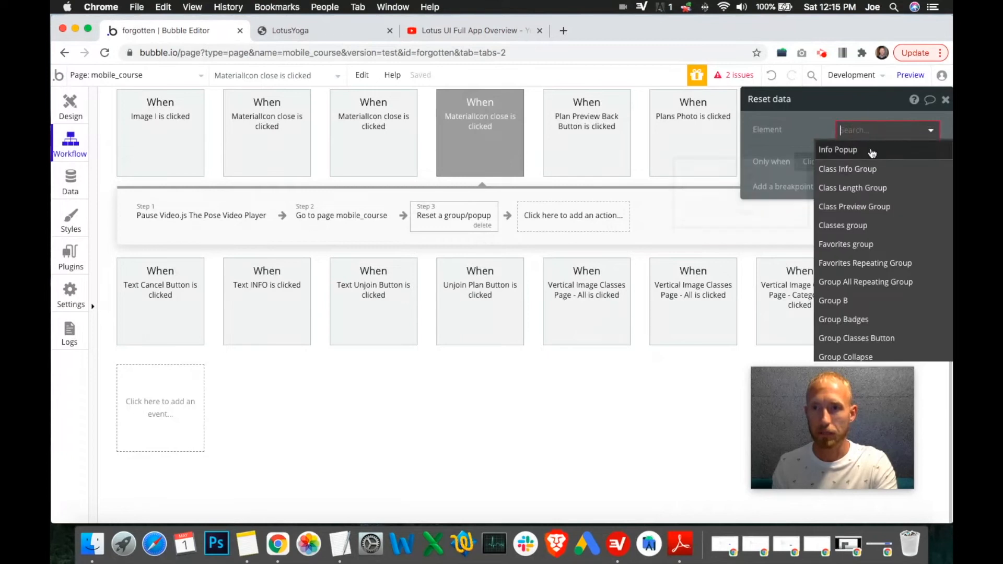
{"action": "left_click", "coordinate": [855, 151]}
{"action": "left_click_drag", "start_coordinate": [836, 112], "coordinate": [671, 195]}
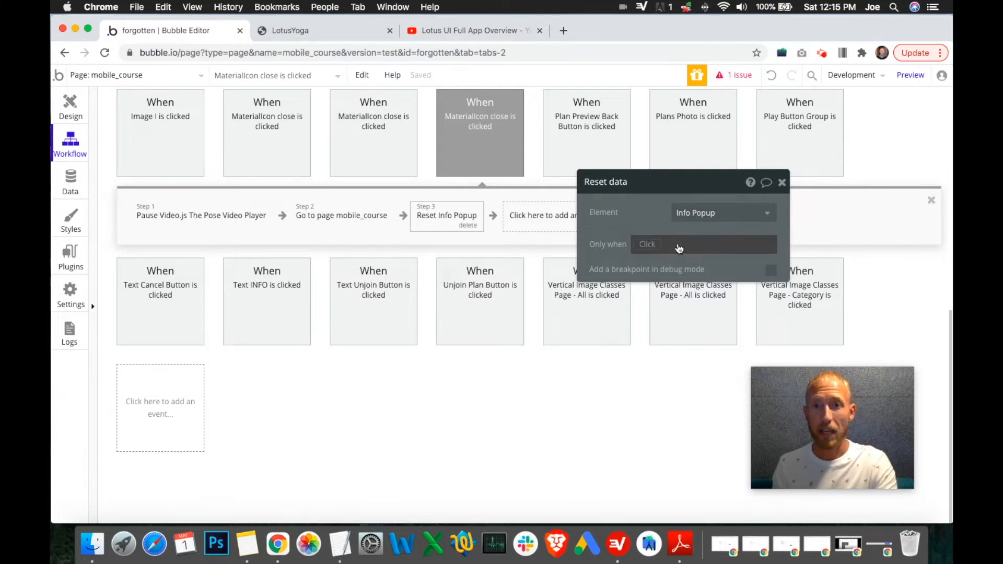
Step: Try to add an Only when condition on a video element to the Info Popup reset action
{"action": "left_click", "coordinate": [647, 245]}
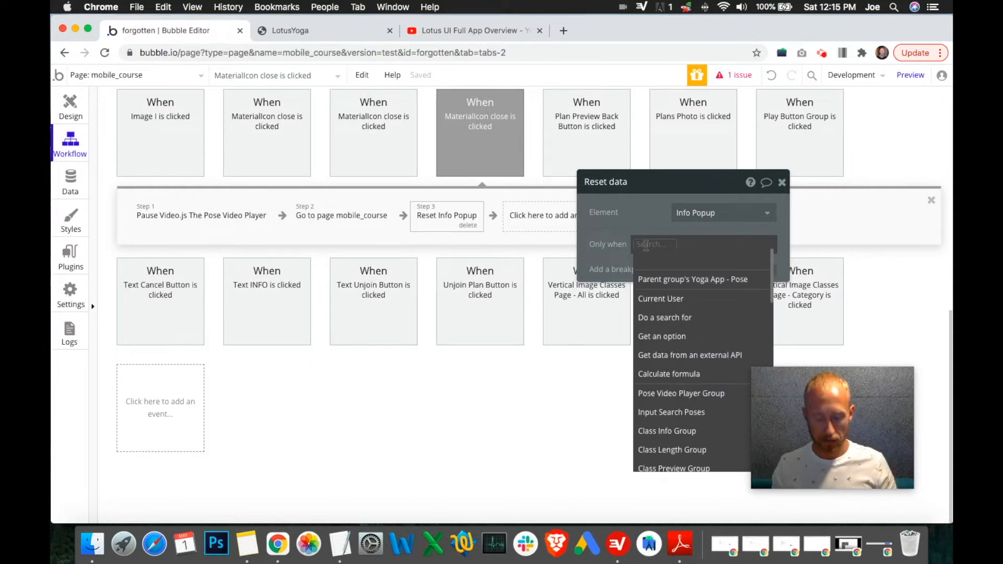
{"action": "type", "text": "video"}
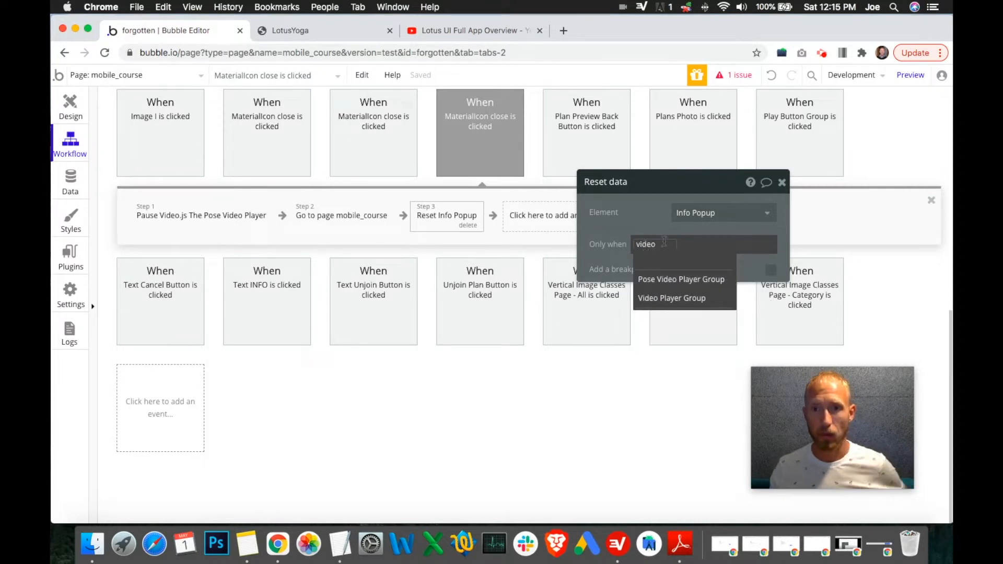
{"action": "mouse_move", "coordinate": [673, 291]}
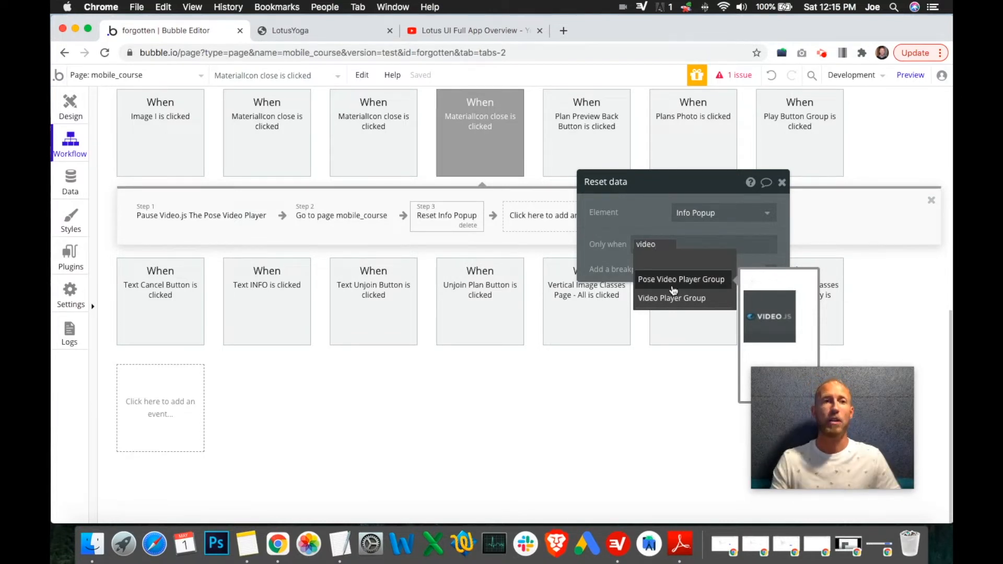
Step: Inspect the Video.js player element and the close icon on the mobile_course page in the design view
{"action": "left_click", "coordinate": [72, 113]}
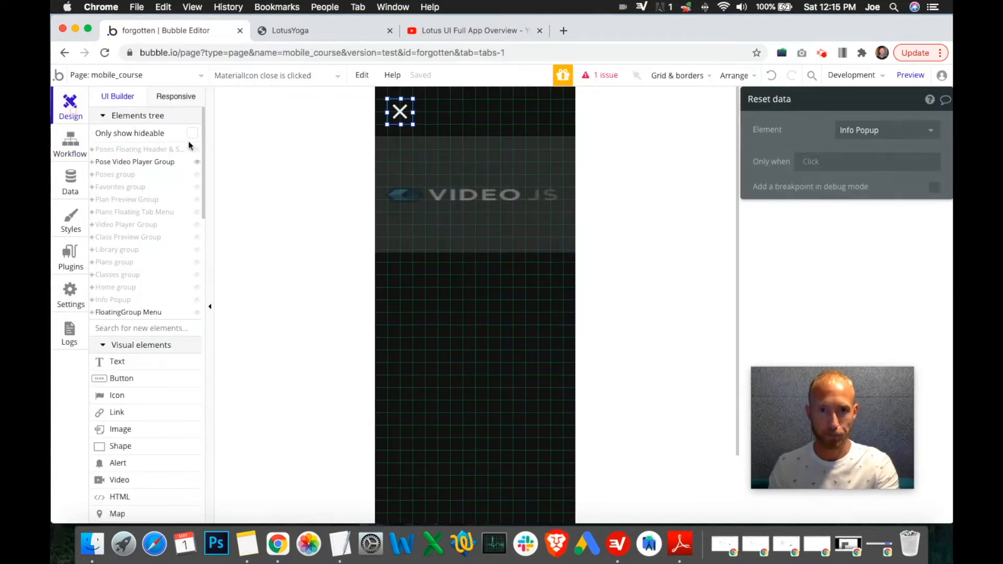
{"action": "left_click", "coordinate": [515, 190]}
{"action": "left_click", "coordinate": [766, 102]}
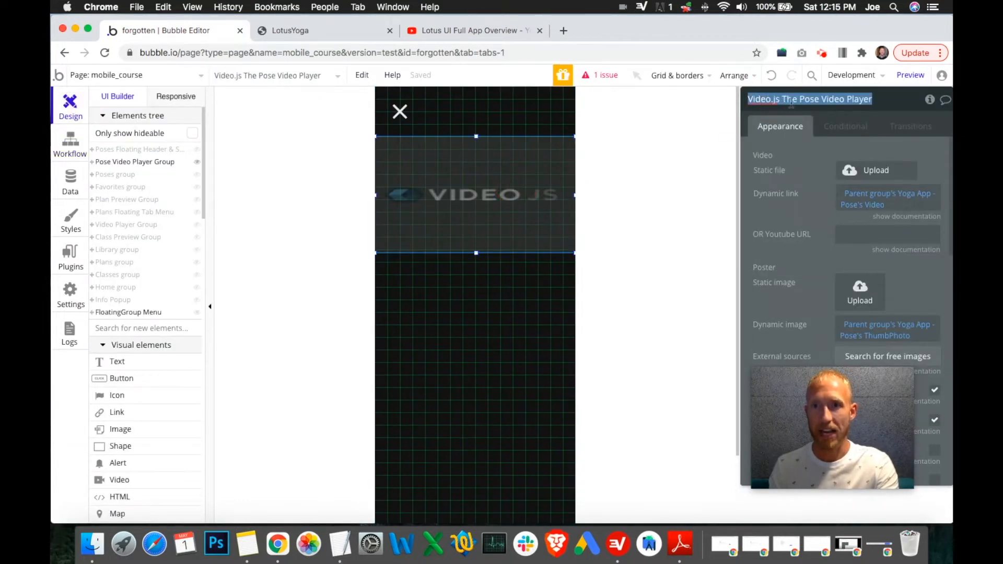
{"action": "mouse_move", "coordinate": [200, 165]}
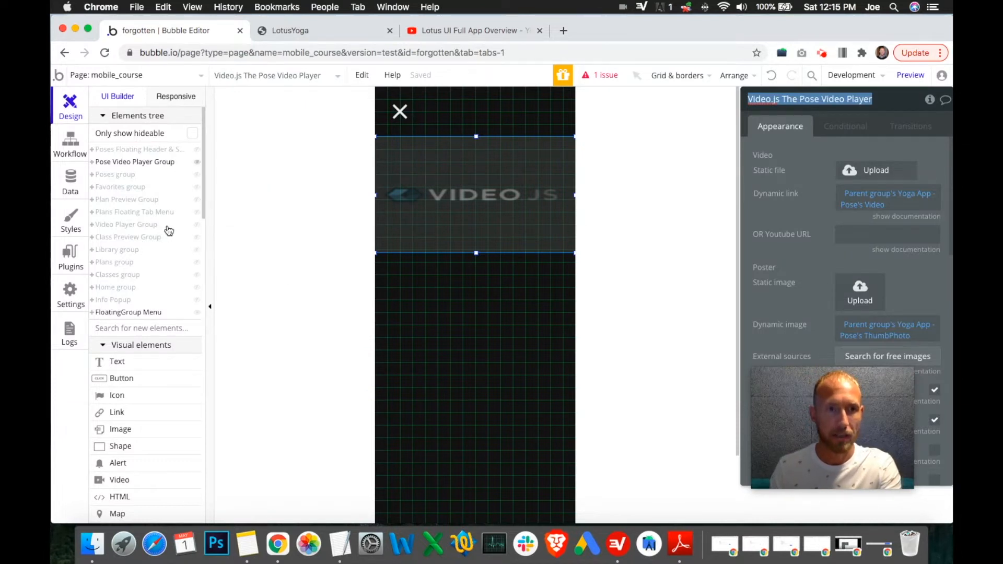
{"action": "mouse_move", "coordinate": [167, 230]}
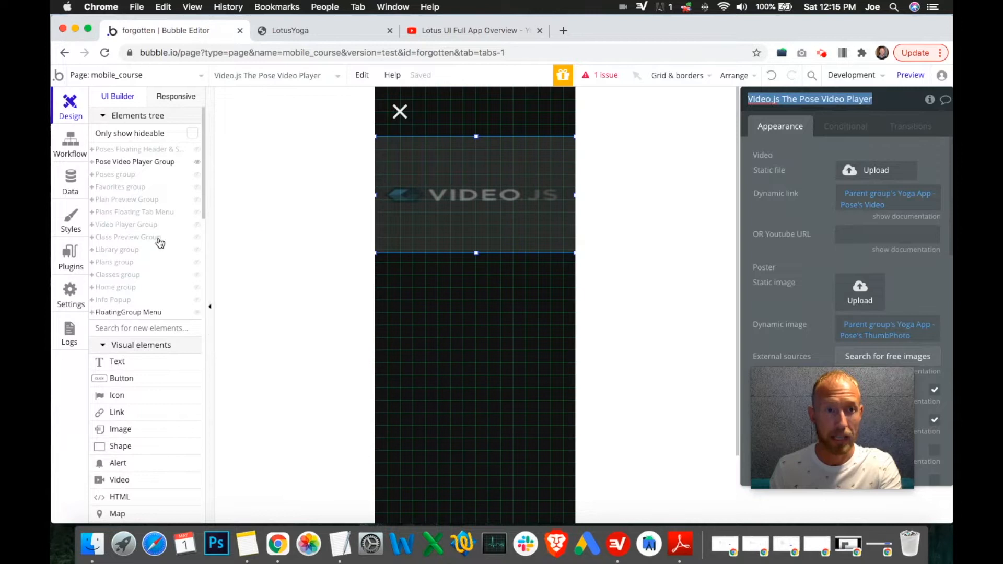
{"action": "left_click", "coordinate": [400, 116]}
Step: Reopen the close icon's click workflow and delete the Reset Info Popup action from it
{"action": "left_click", "coordinate": [70, 142]}
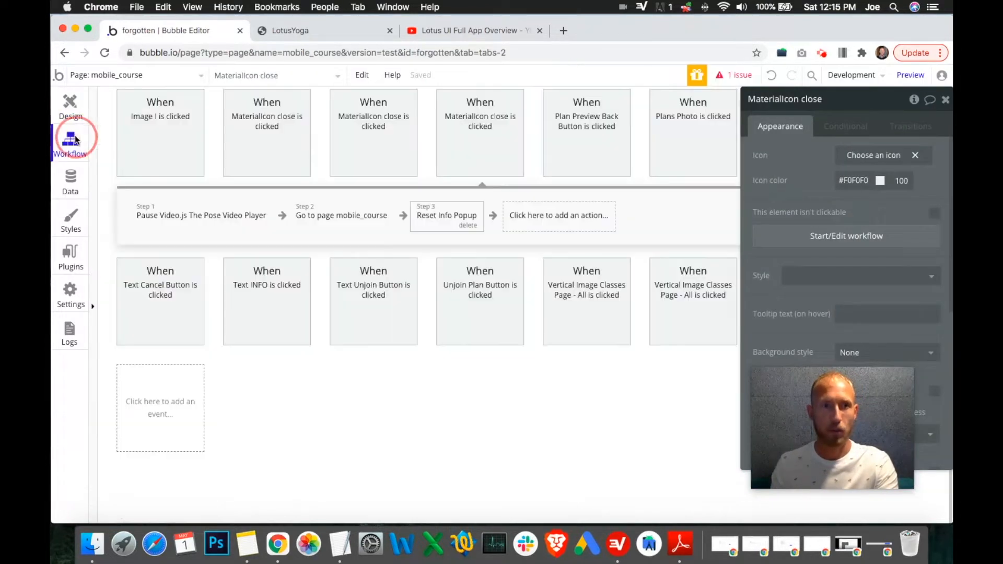
{"action": "left_click", "coordinate": [431, 219]}
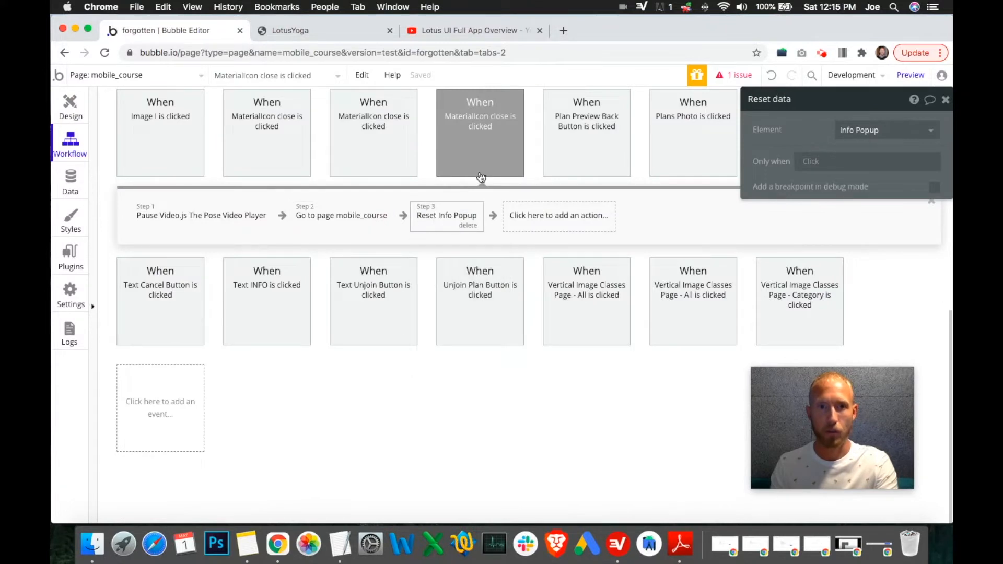
{"action": "left_click", "coordinate": [810, 161]}
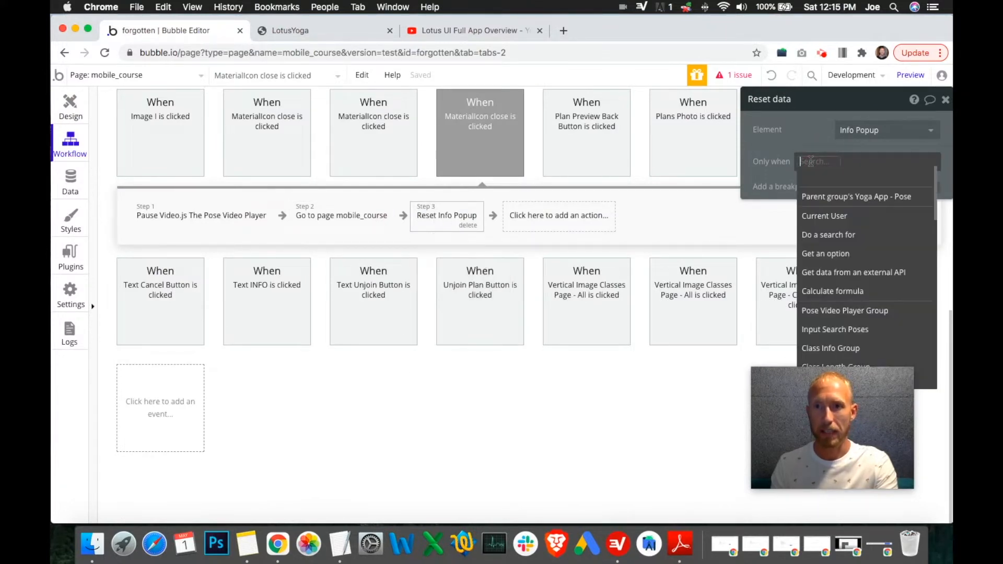
{"action": "type", "text": "video."}
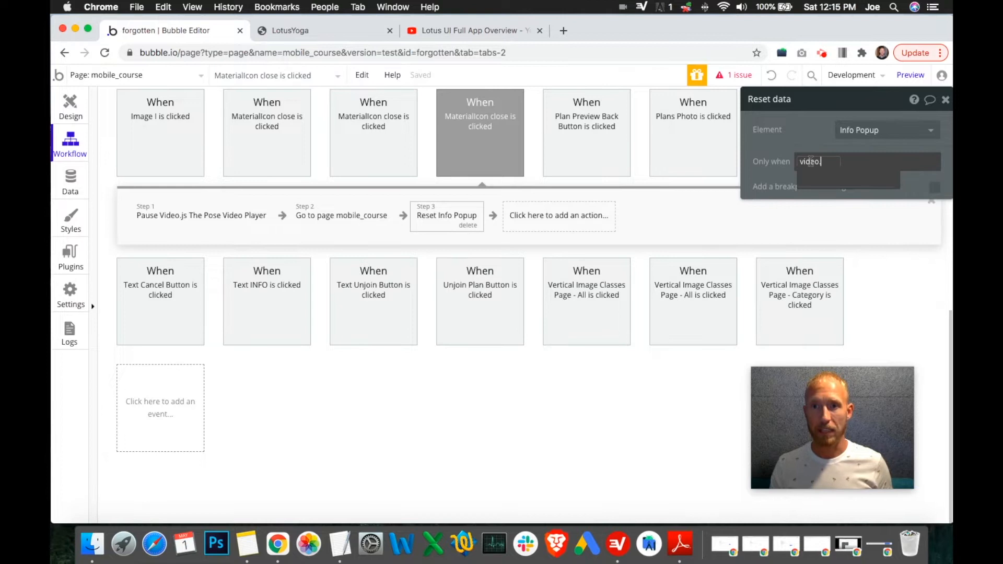
{"action": "key", "text": "BackSpace"}
{"action": "key", "text": "BackSpace"}
{"action": "key", "text": "BackSpace"}
{"action": "key", "text": "BackSpace"}
{"action": "key", "text": "BackSpace"}
{"action": "key", "text": "BackSpace"}
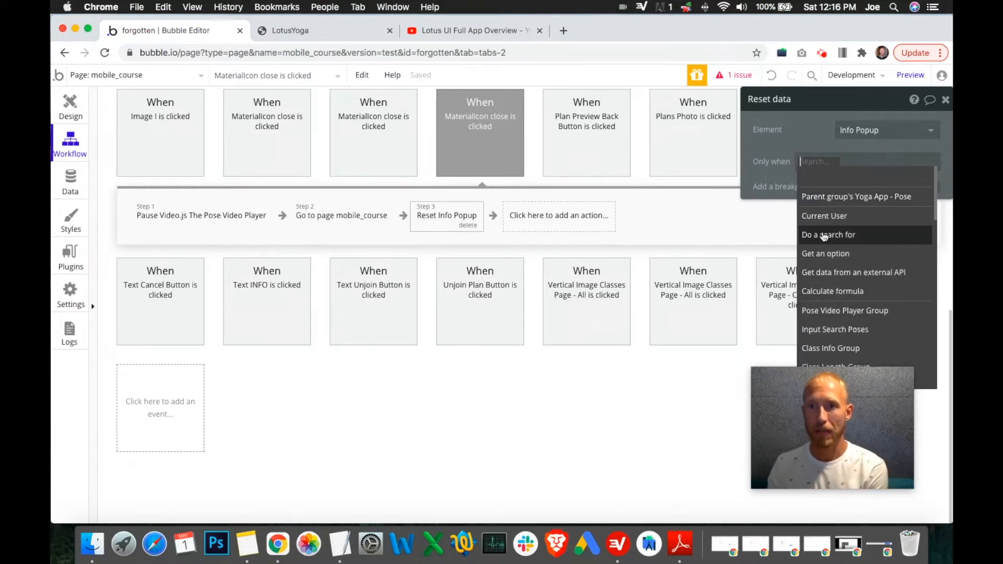
{"action": "left_click_drag", "start_coordinate": [848, 400], "coordinate": [835, 402]}
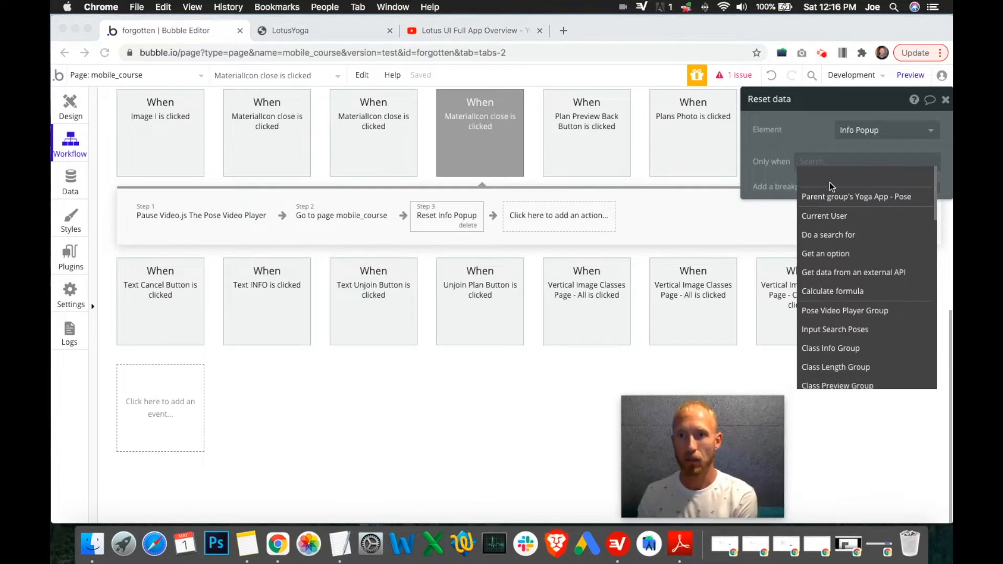
{"action": "left_click", "coordinate": [810, 161]}
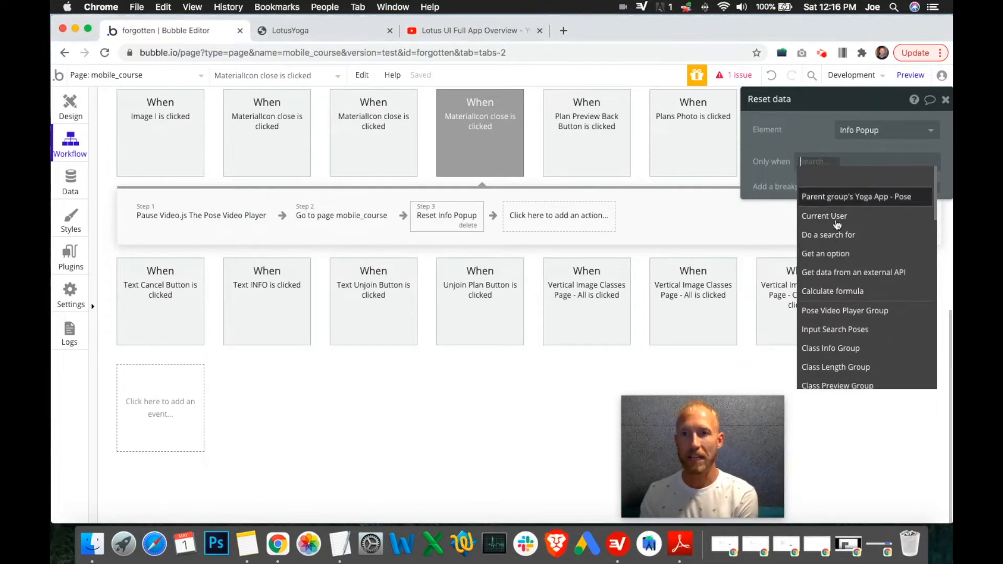
{"action": "left_click", "coordinate": [470, 226]}
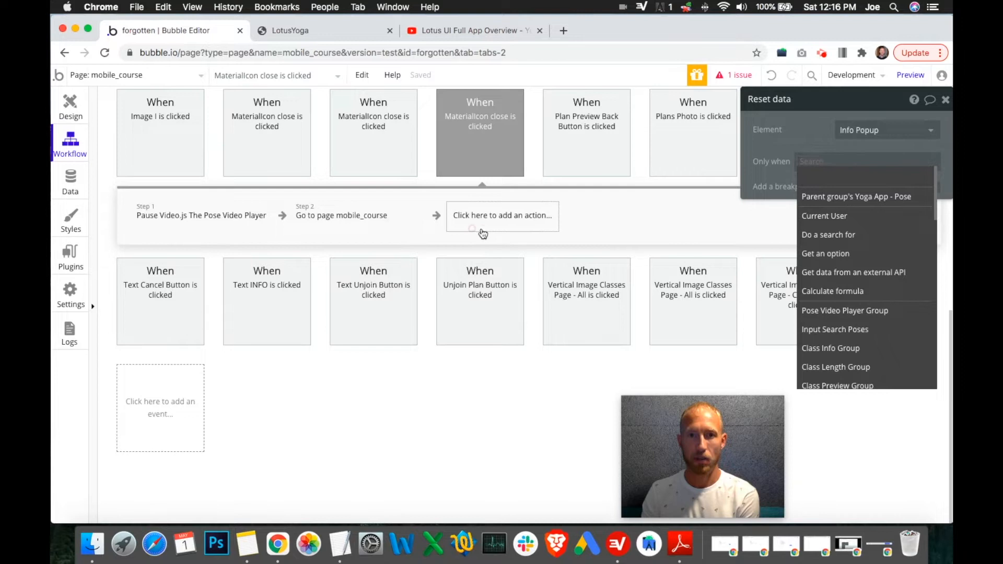
Step: Try to add a conditional to the Video.js player for when this Video.js is hovered, then remove it
{"action": "left_click", "coordinate": [75, 108]}
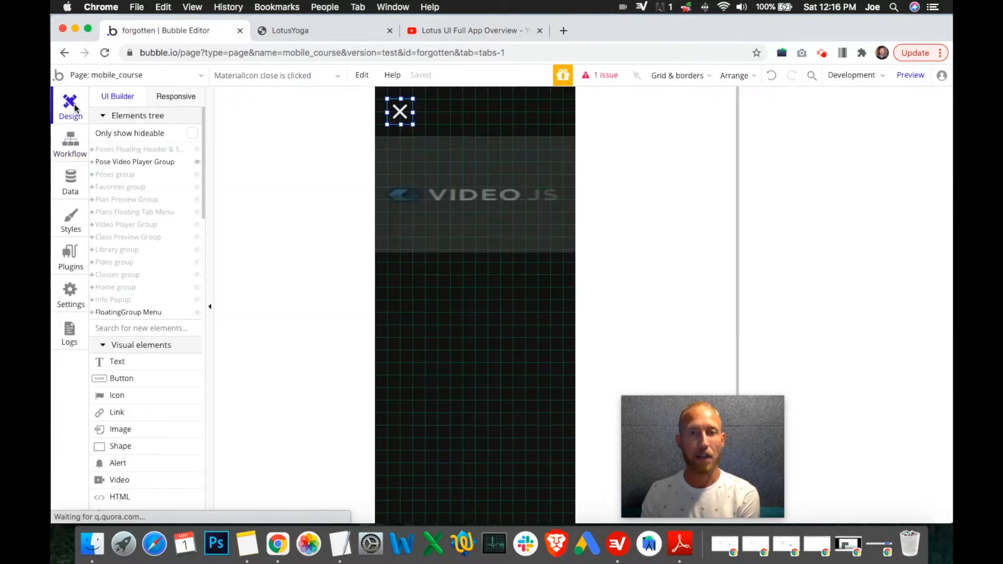
{"action": "left_click", "coordinate": [486, 192]}
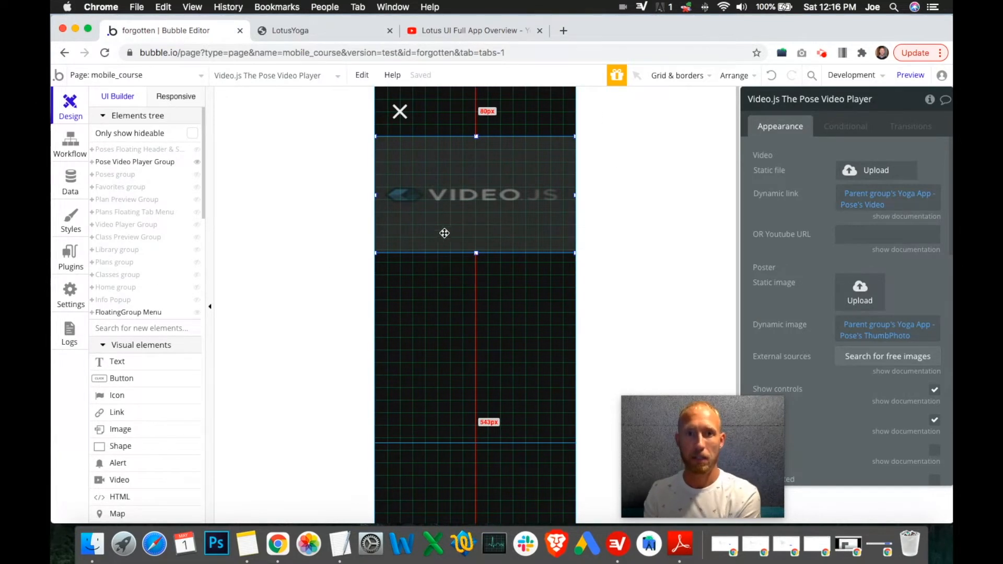
{"action": "left_click", "coordinate": [847, 127]}
{"action": "left_click", "coordinate": [812, 165]}
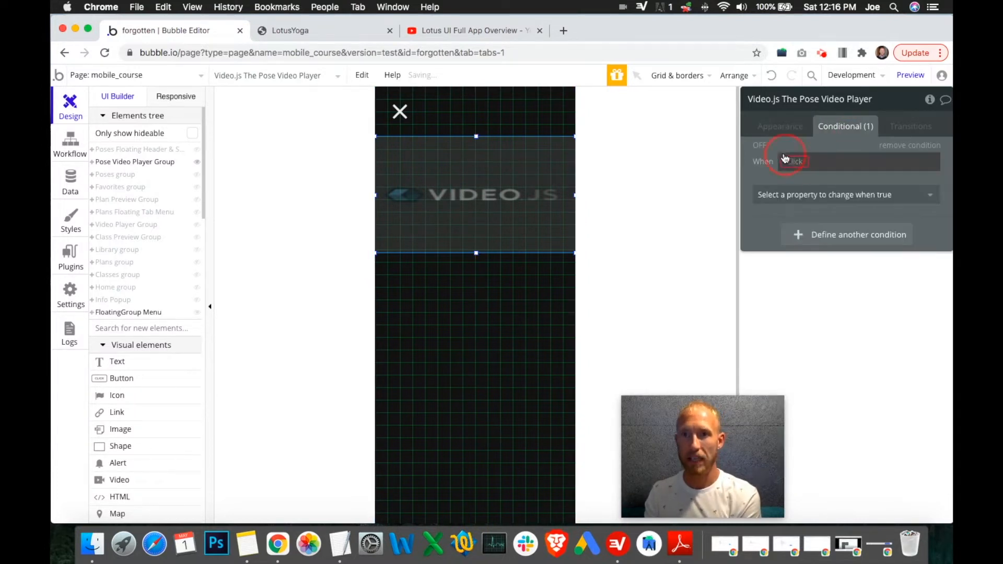
{"action": "left_click", "coordinate": [794, 162]}
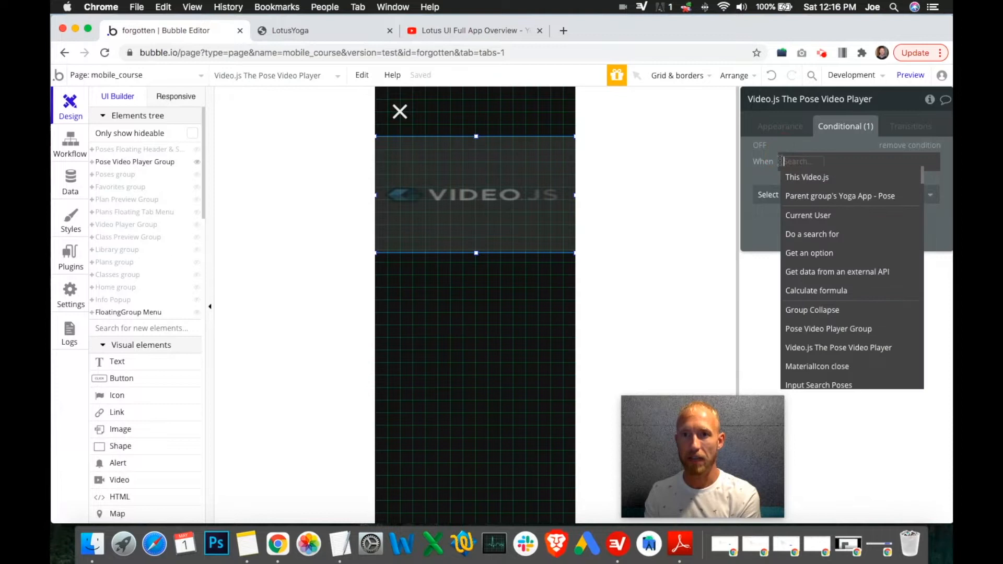
{"action": "left_click", "coordinate": [803, 178]}
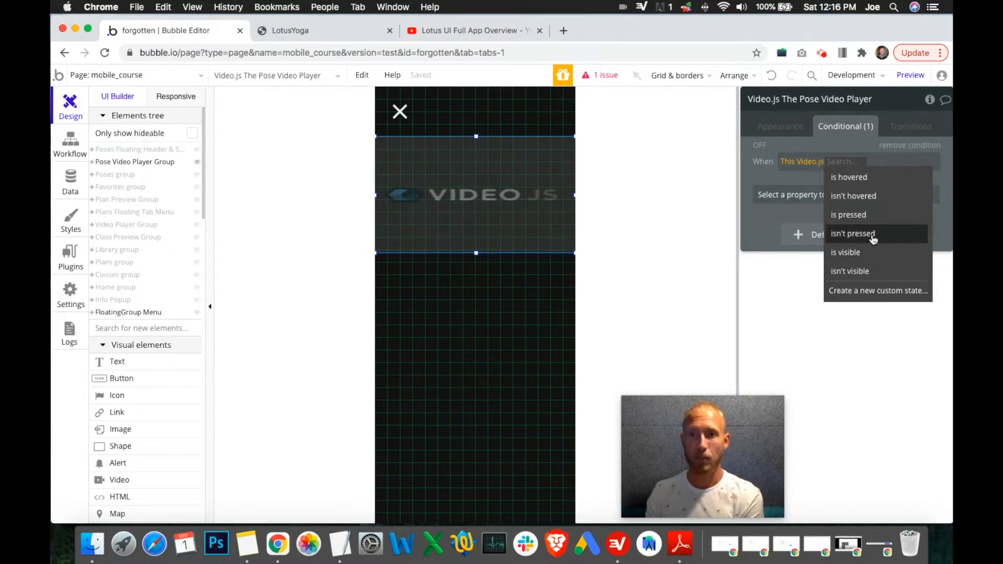
{"action": "left_click", "coordinate": [852, 177]}
{"action": "left_click", "coordinate": [832, 206]}
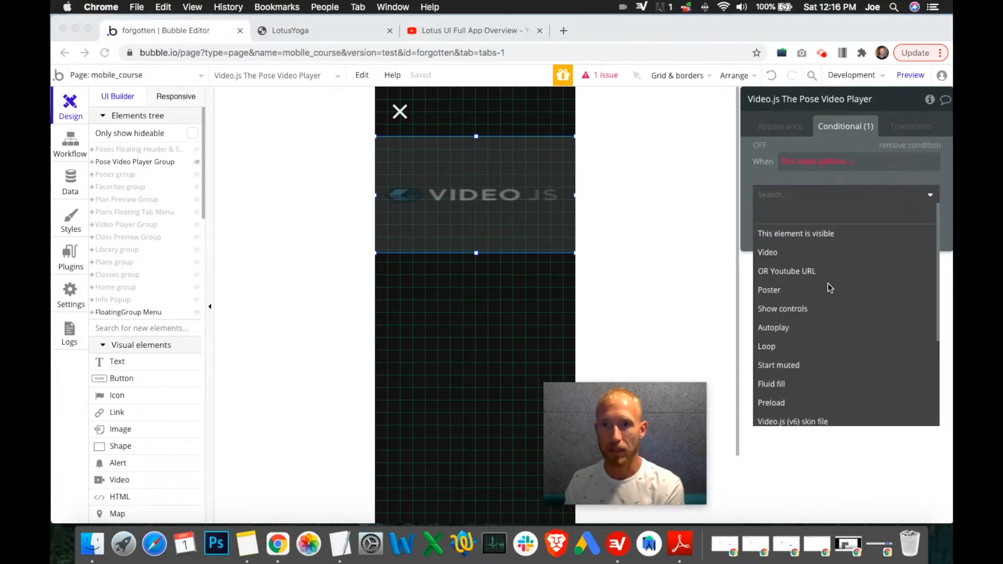
{"action": "scroll", "coordinate": [817, 286], "scroll_direction": "down", "scroll_amount": 3}
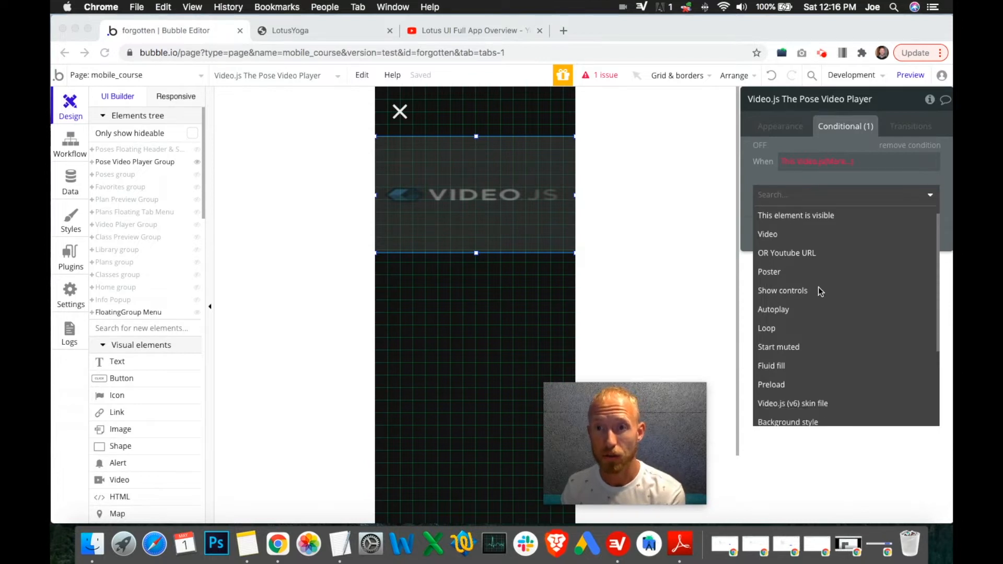
{"action": "scroll", "coordinate": [818, 297], "scroll_direction": "down", "scroll_amount": 3}
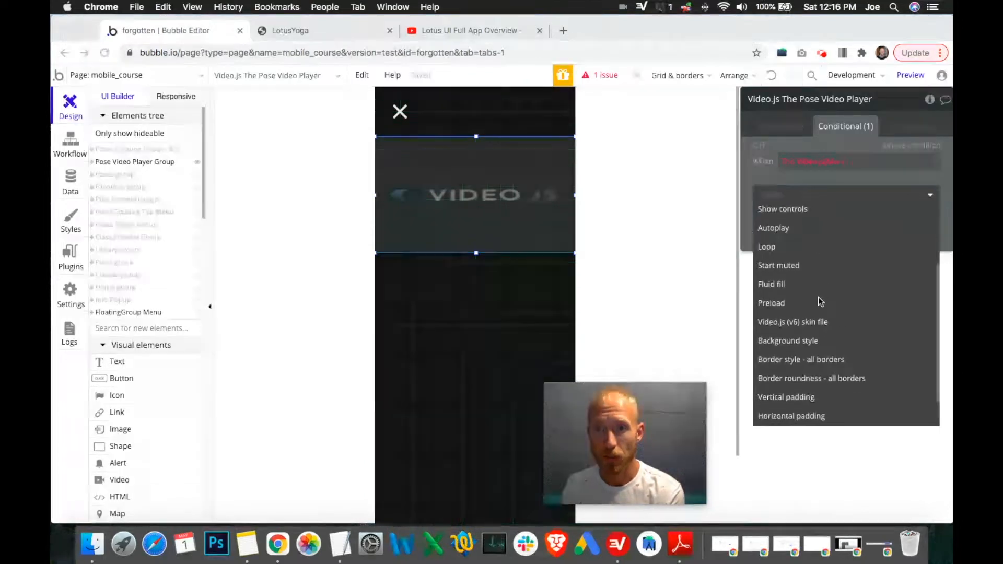
{"action": "scroll", "coordinate": [834, 286], "scroll_direction": "down", "scroll_amount": 1}
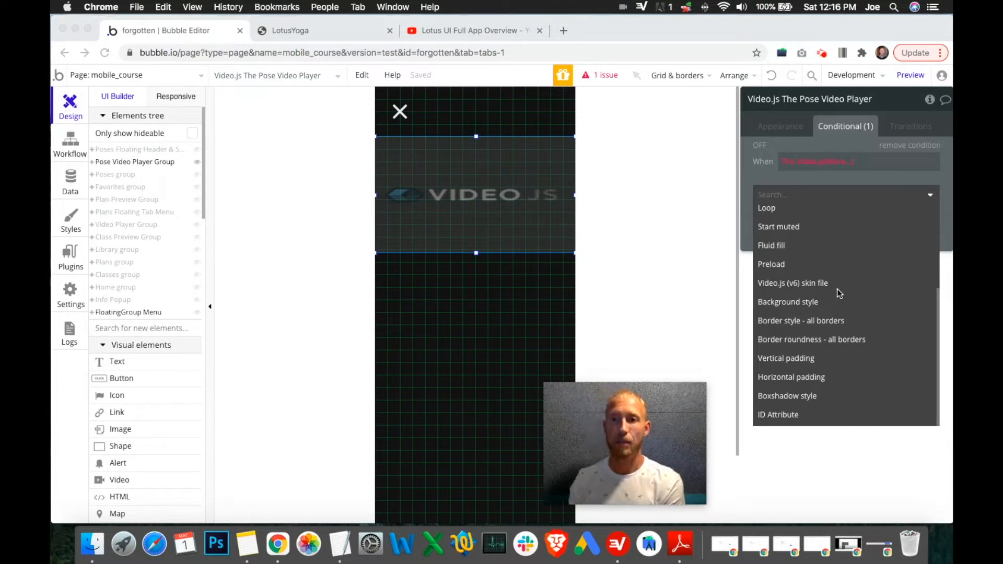
{"action": "left_click", "coordinate": [752, 179]}
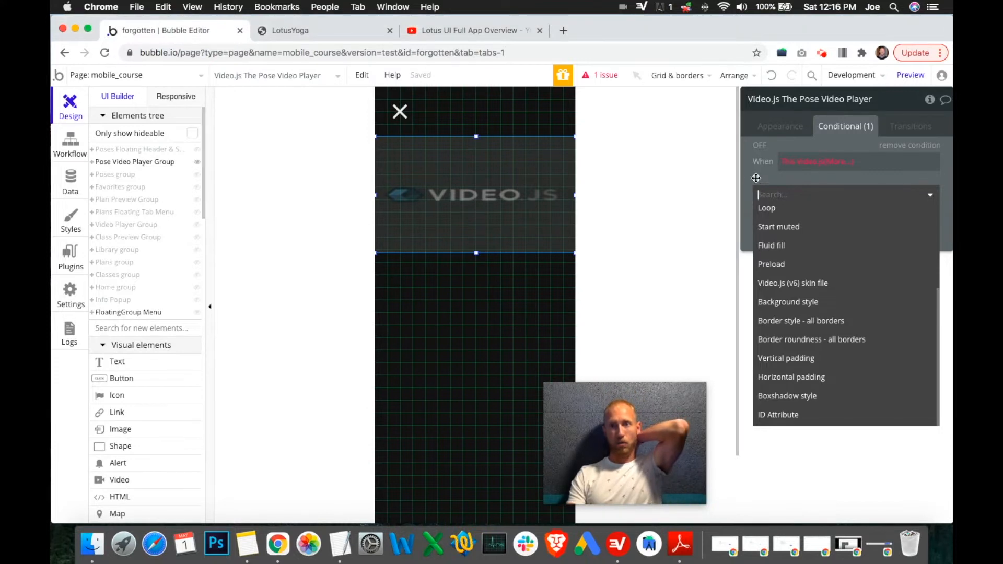
{"action": "left_click", "coordinate": [912, 175]}
{"action": "left_click", "coordinate": [918, 145]}
{"action": "left_click", "coordinate": [783, 126]}
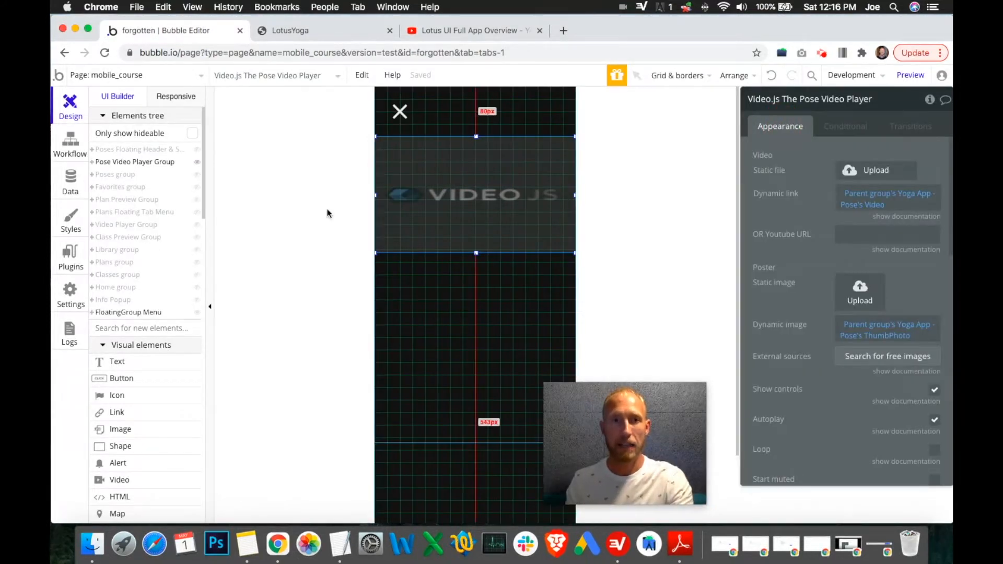
Step: Hide the Pose Video Player Group and show the Class Preview Group in the editor
{"action": "left_click", "coordinate": [197, 163]}
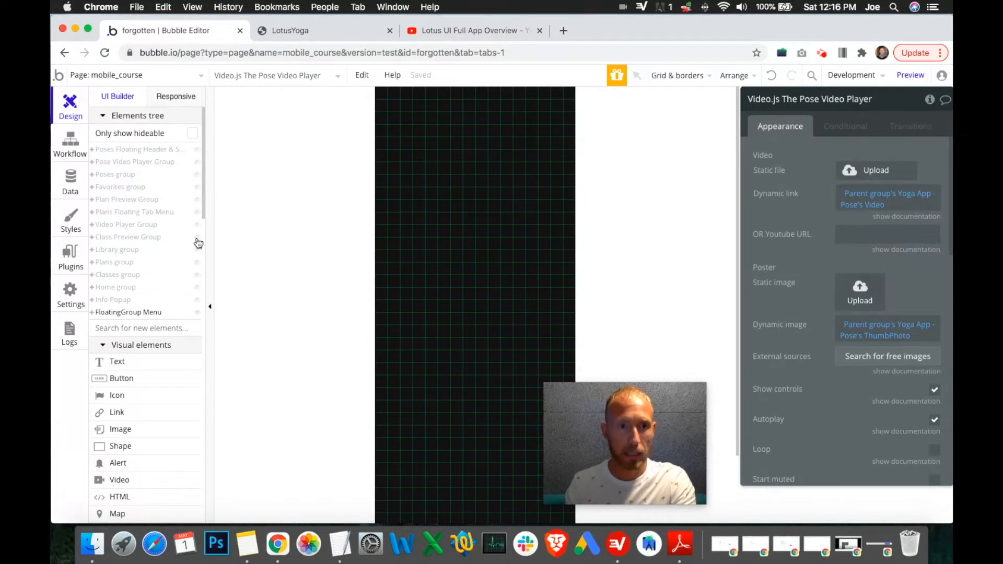
{"action": "left_click", "coordinate": [197, 238]}
{"action": "left_click", "coordinate": [197, 238]}
{"action": "left_click", "coordinate": [197, 238]}
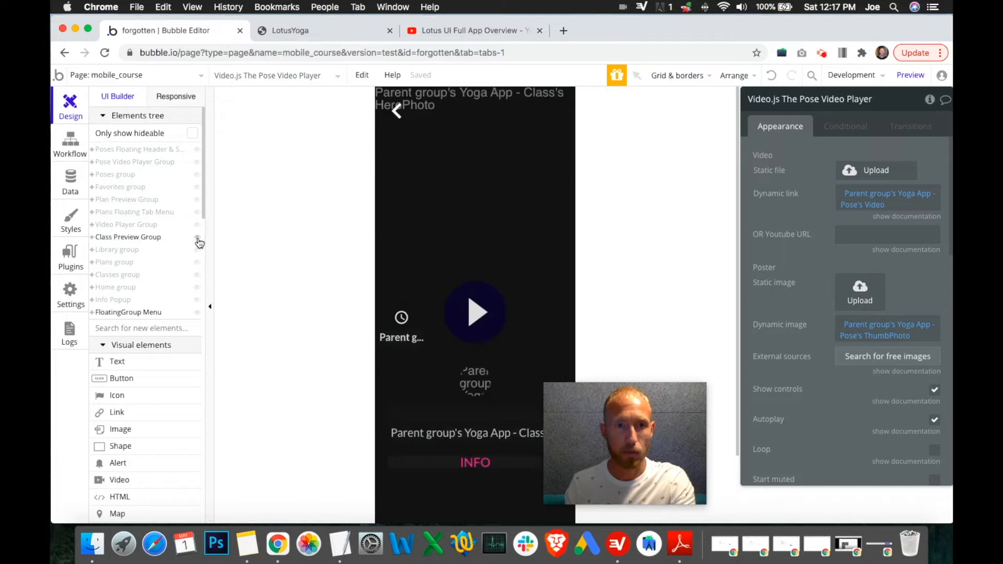
Step: Create a click workflow for the Play Button in the Class Preview Group
{"action": "left_click", "coordinate": [493, 323]}
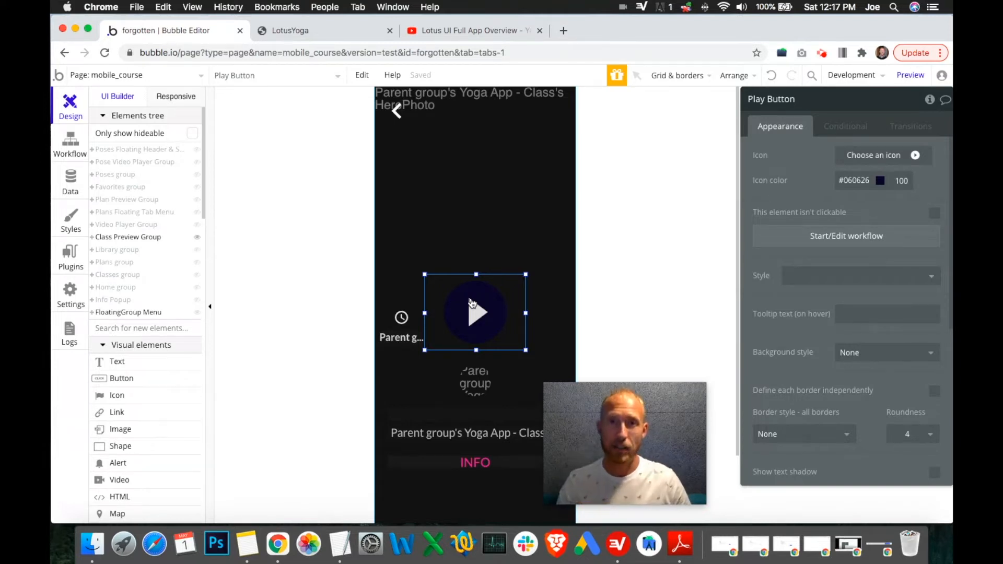
{"action": "left_click", "coordinate": [827, 235]}
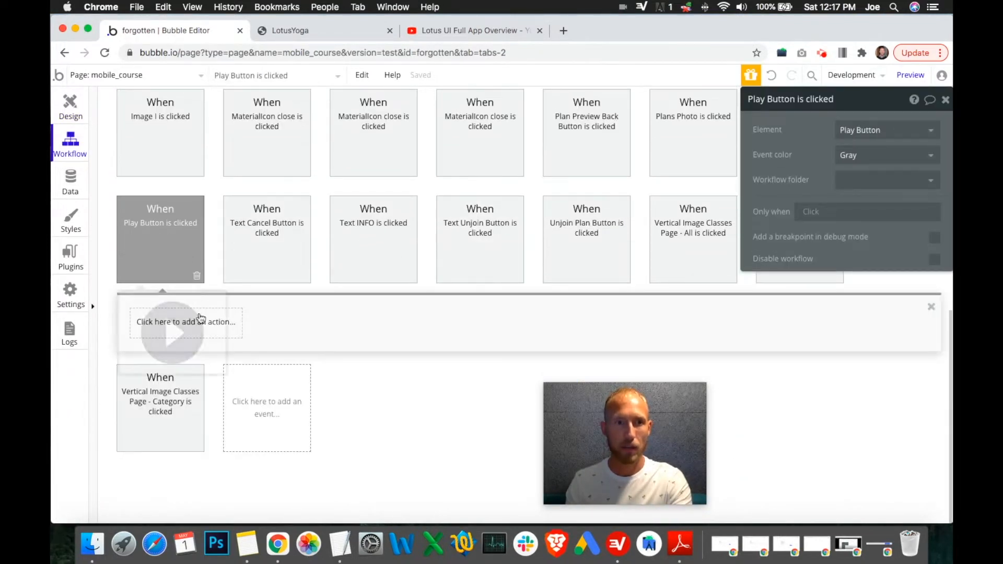
{"action": "left_click", "coordinate": [945, 100]}
{"action": "left_click", "coordinate": [931, 307]}
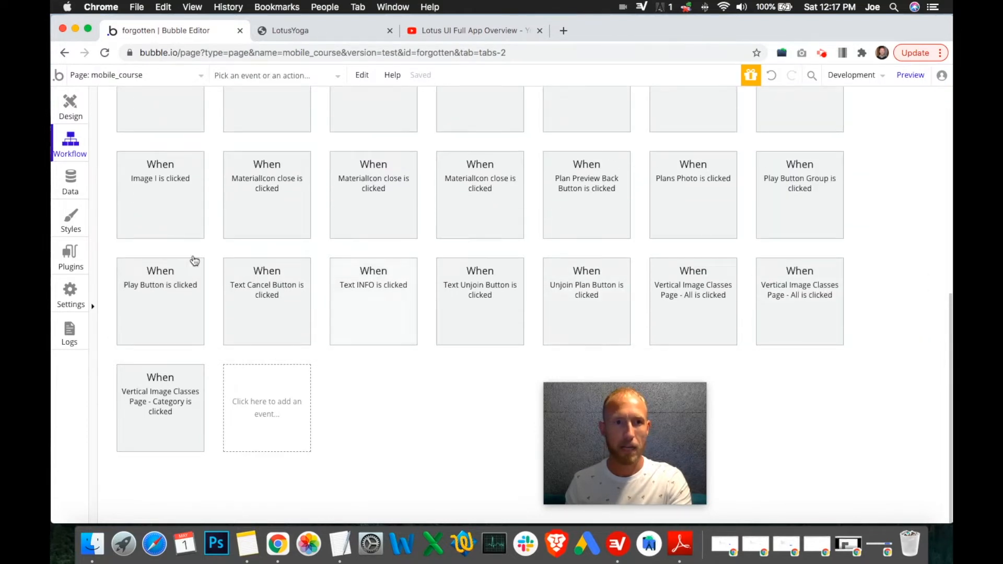
Step: Select the Class Preview Group and expand it in the elements tree
{"action": "left_click", "coordinate": [70, 108]}
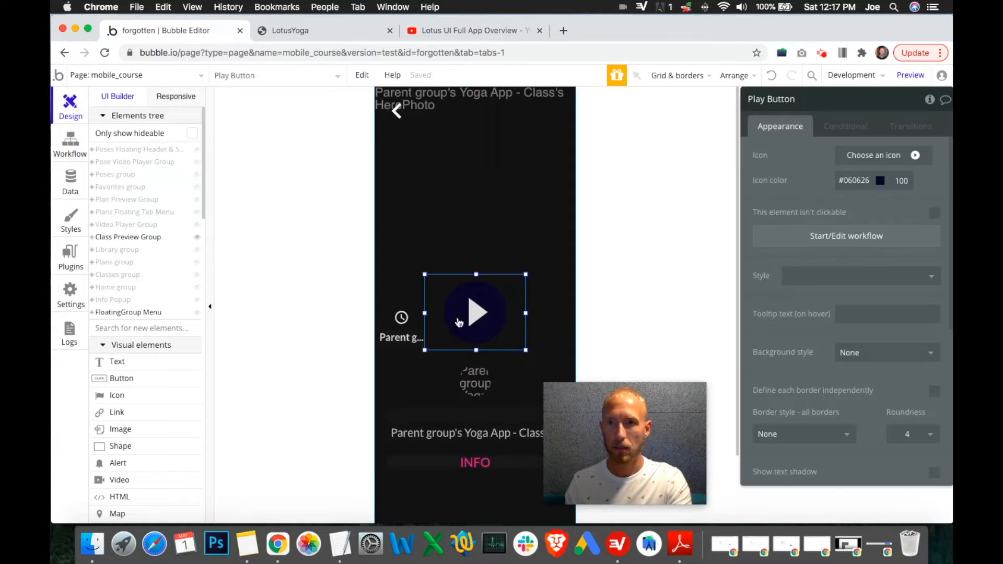
{"action": "left_click", "coordinate": [95, 238]}
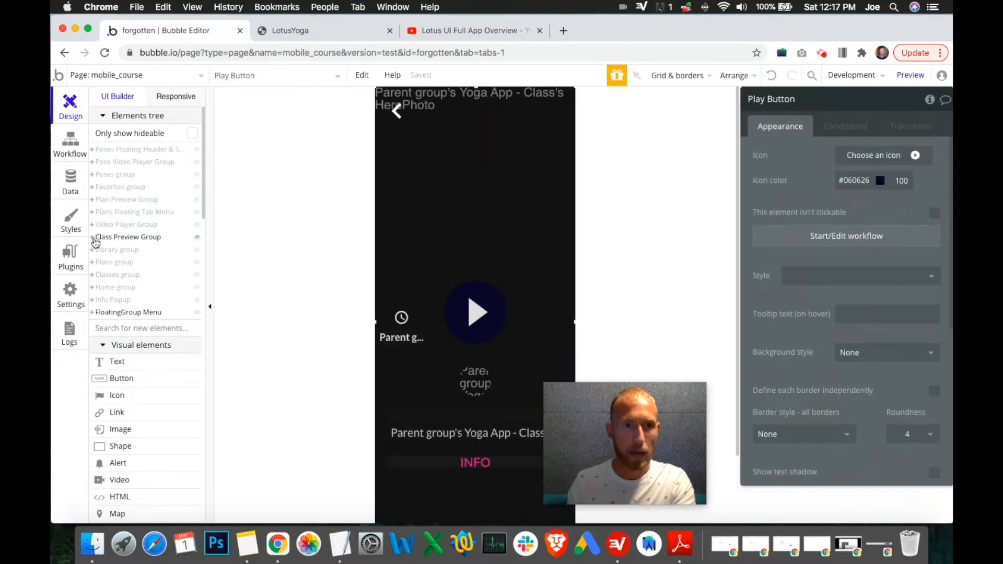
{"action": "left_click", "coordinate": [95, 238]}
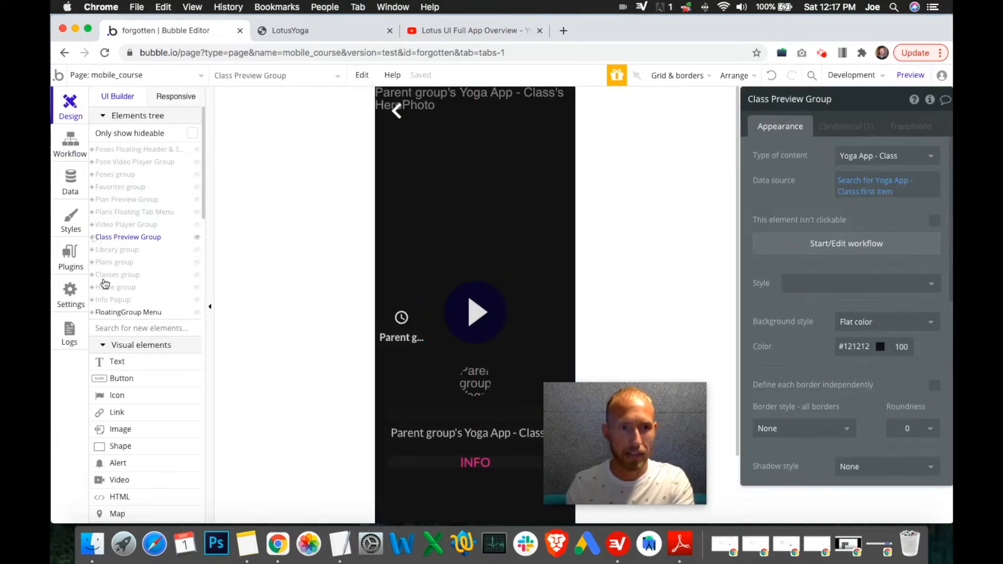
{"action": "left_click", "coordinate": [92, 238]}
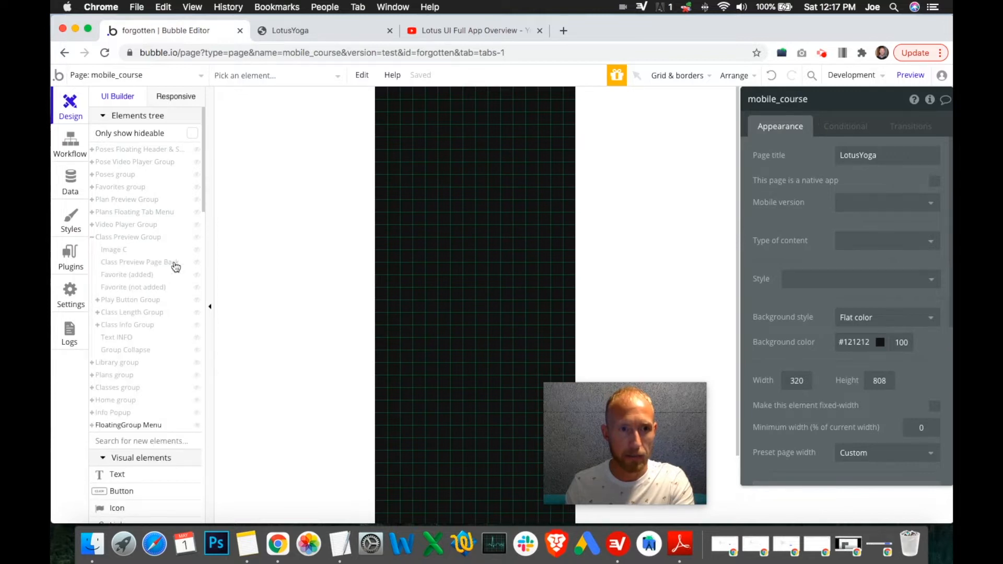
Step: Review the Play Button Group's click workflow actions: Display data in Video Player Group and Go to page mobile_course
{"action": "left_click", "coordinate": [197, 237]}
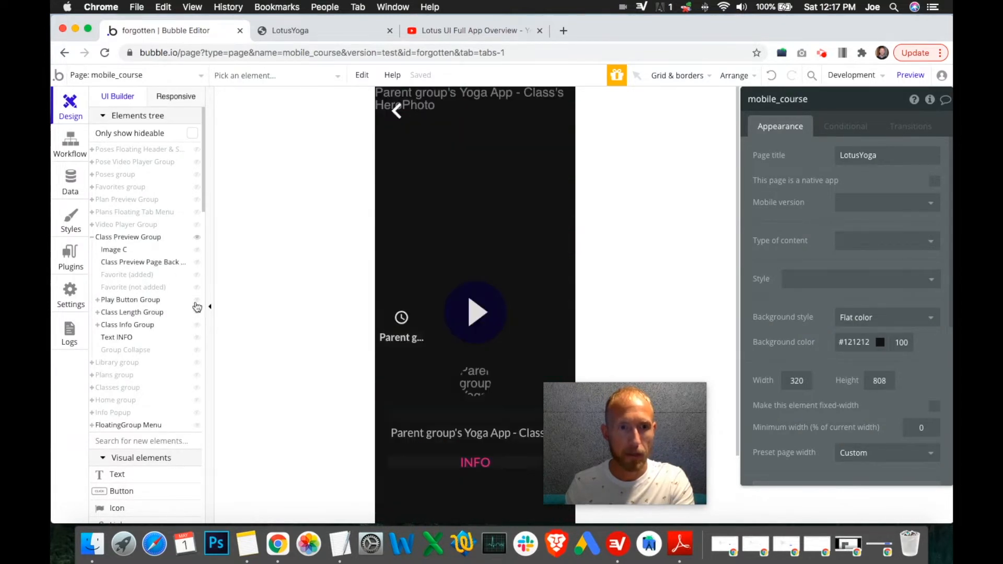
{"action": "left_click", "coordinate": [144, 301]}
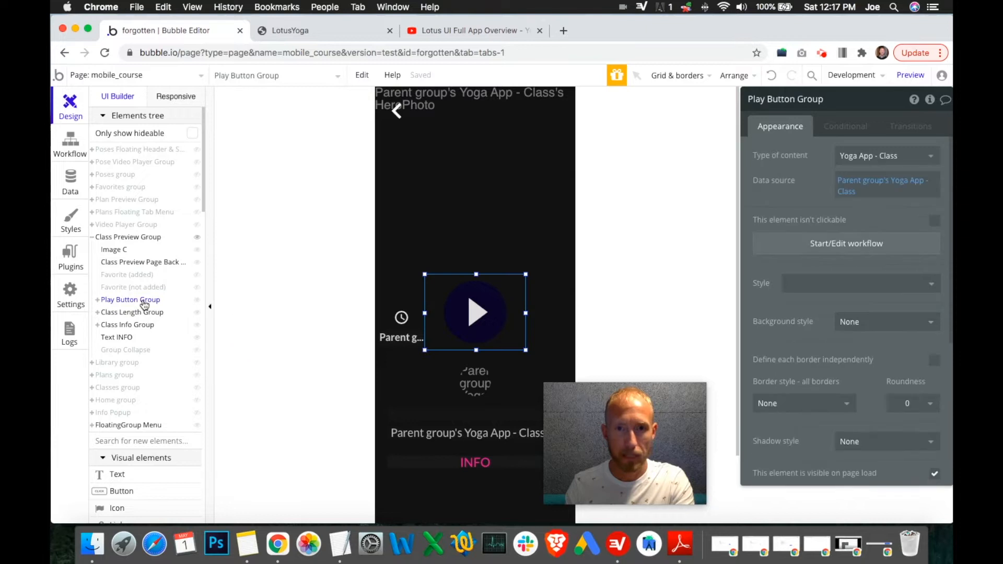
{"action": "left_click", "coordinate": [845, 245]}
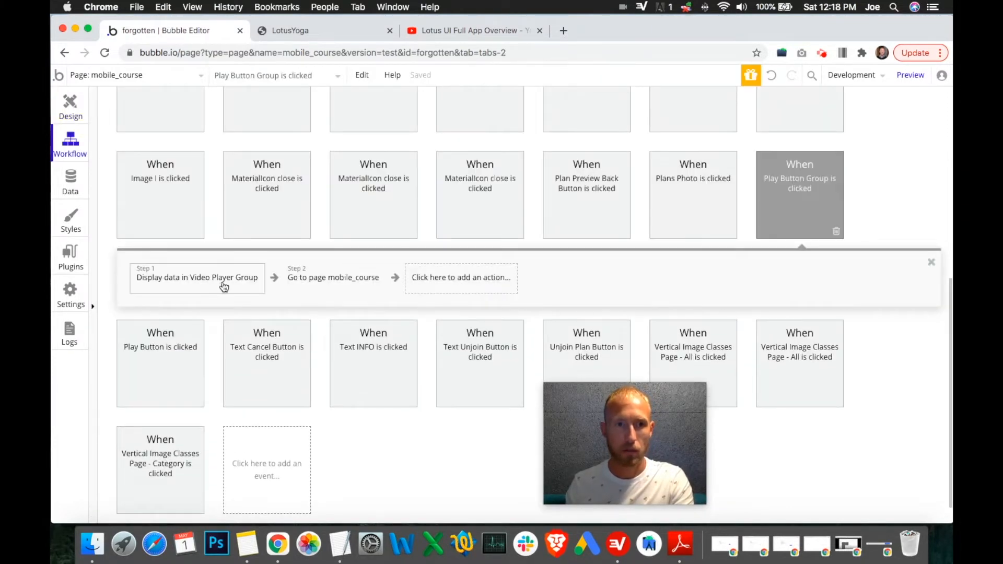
{"action": "left_click", "coordinate": [177, 279]}
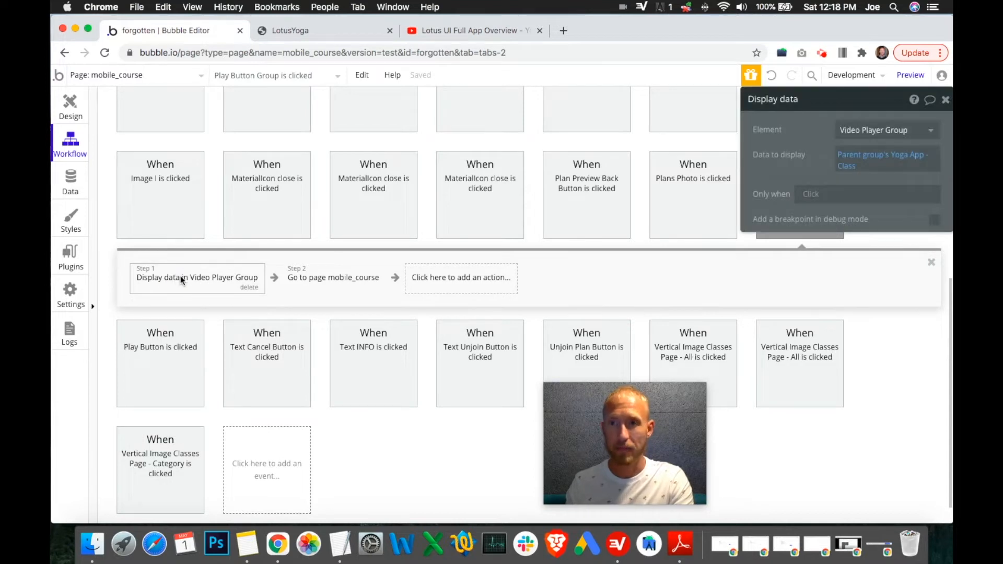
{"action": "left_click", "coordinate": [329, 283]}
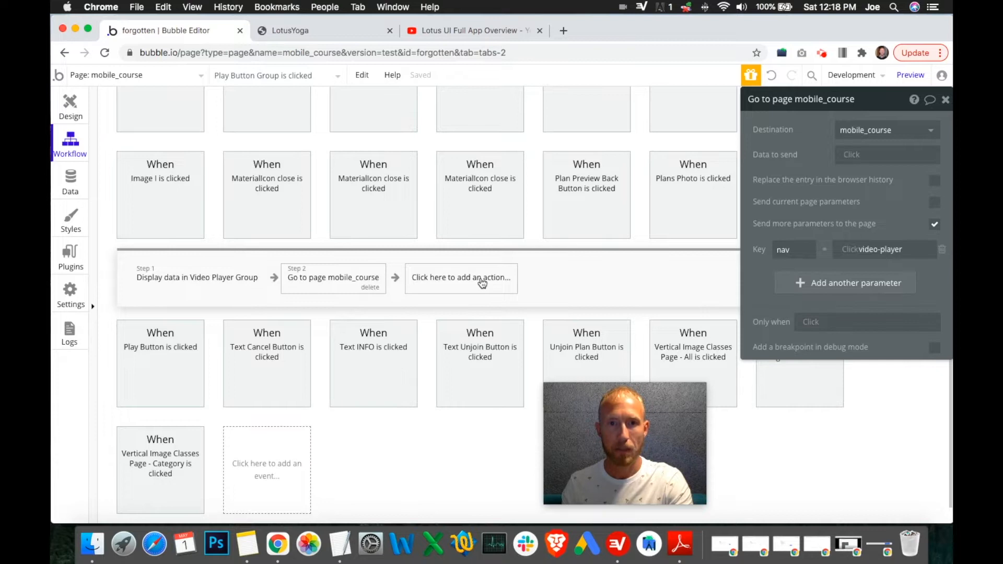
{"action": "left_click", "coordinate": [80, 104]}
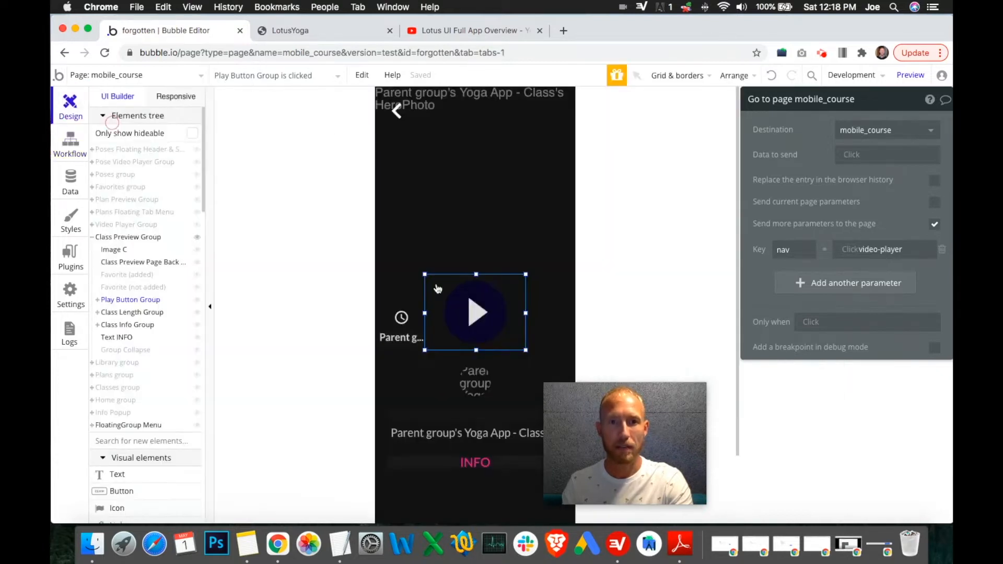
{"action": "left_click", "coordinate": [498, 319]}
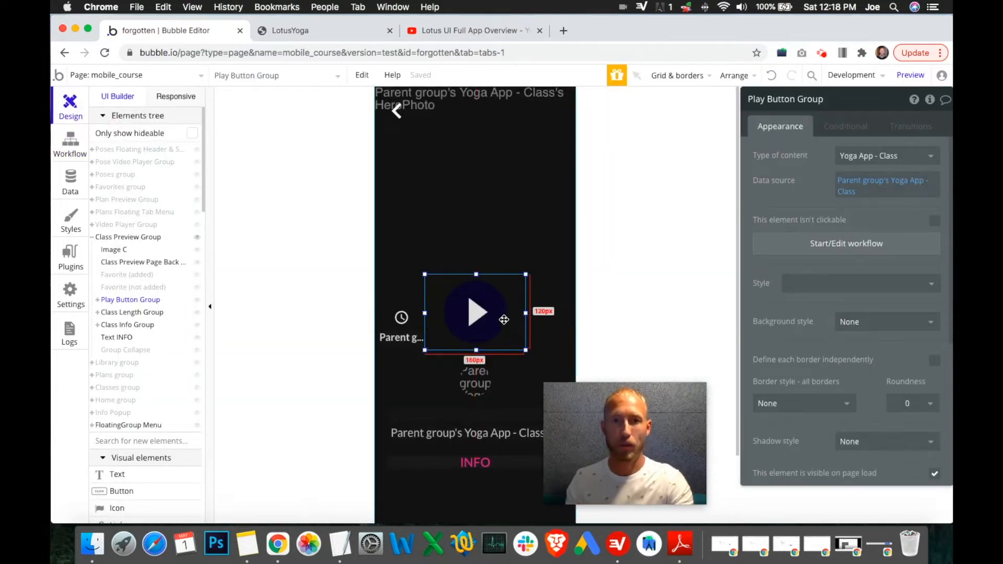
{"action": "mouse_move", "coordinate": [873, 184]}
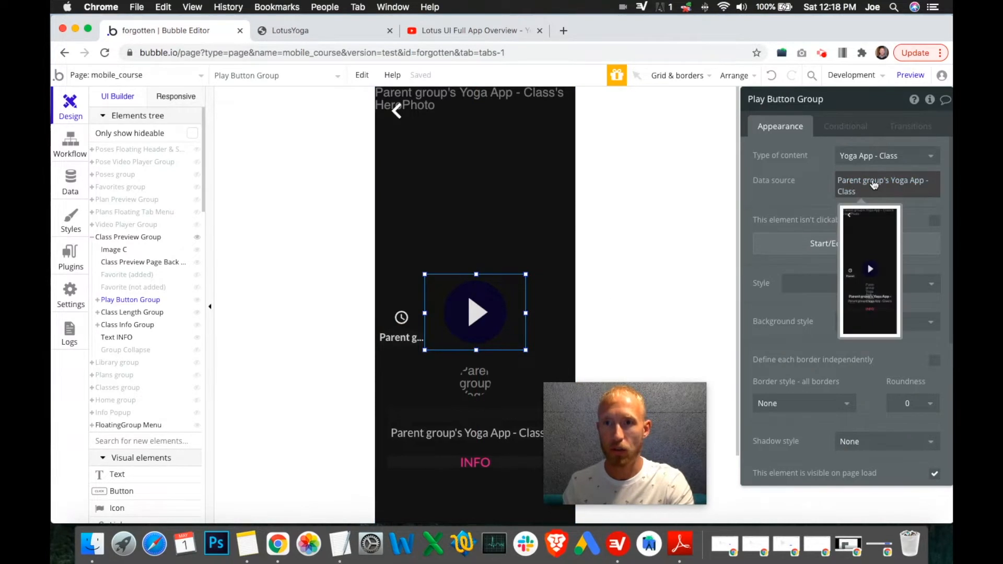
{"action": "left_click", "coordinate": [844, 250]}
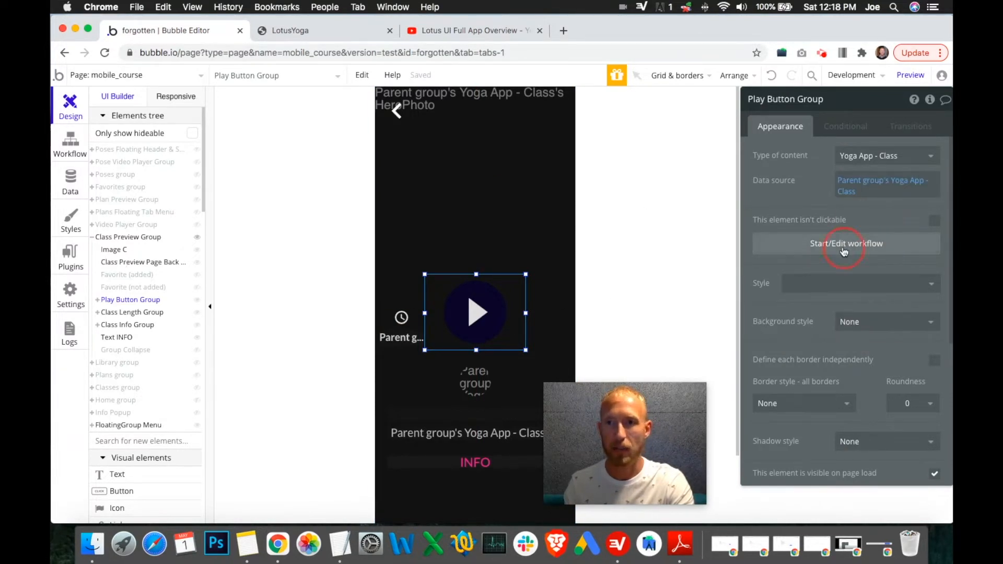
{"action": "left_click", "coordinate": [197, 277]}
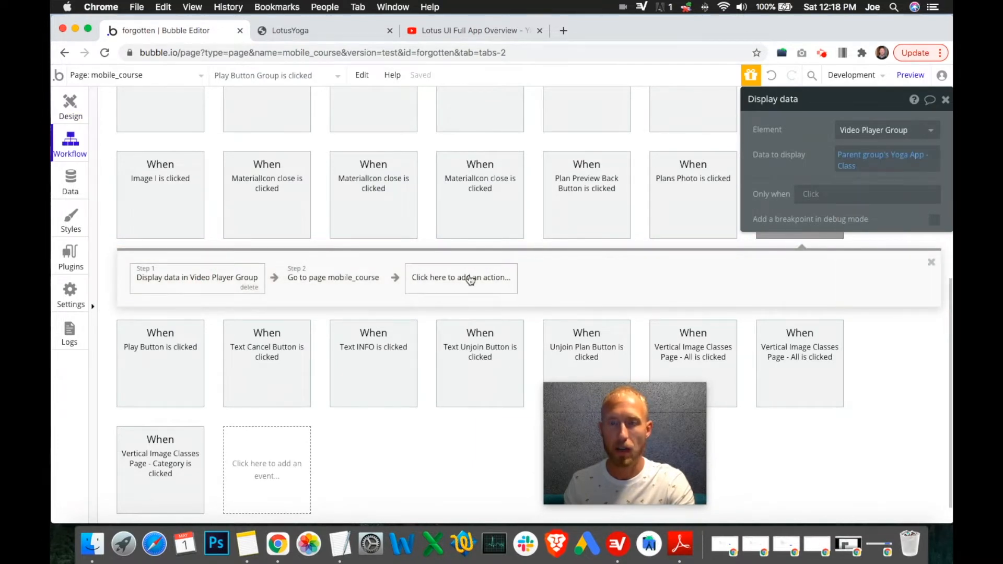
{"action": "mouse_move", "coordinate": [846, 159]}
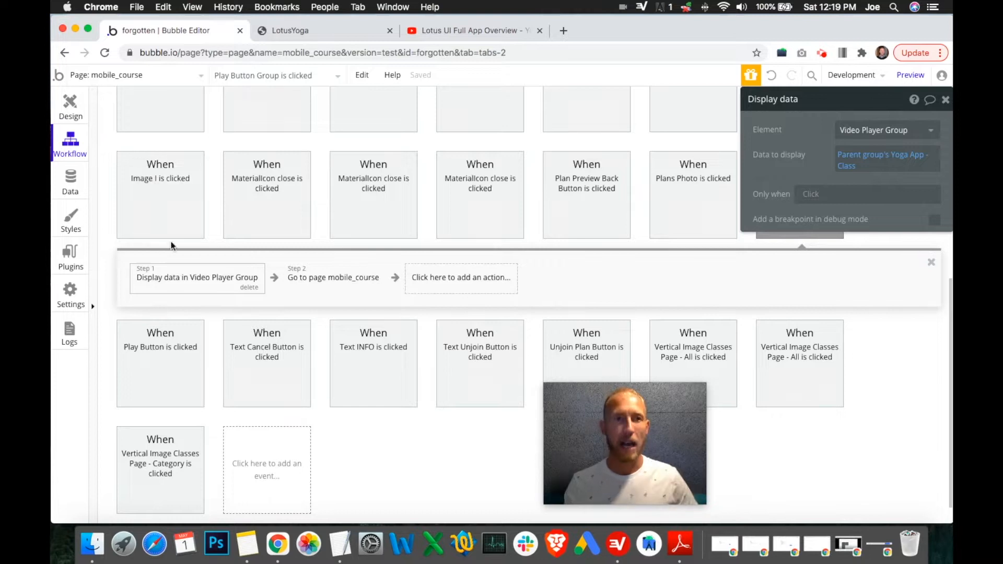
{"action": "left_click", "coordinate": [70, 107]}
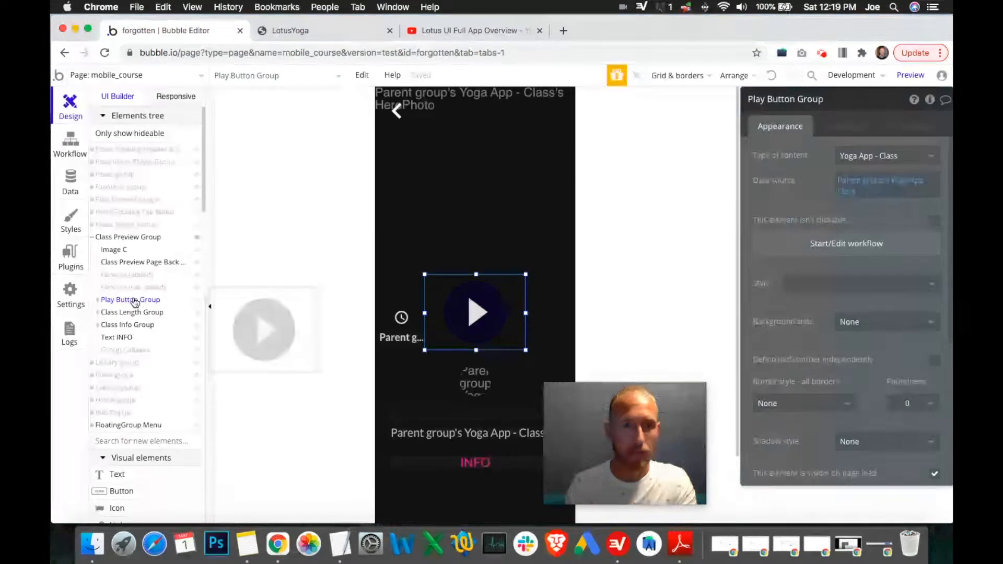
Step: Add a ClassesPlayed field to the User data type as a list of Yoga App - Class
{"action": "left_click", "coordinate": [70, 181]}
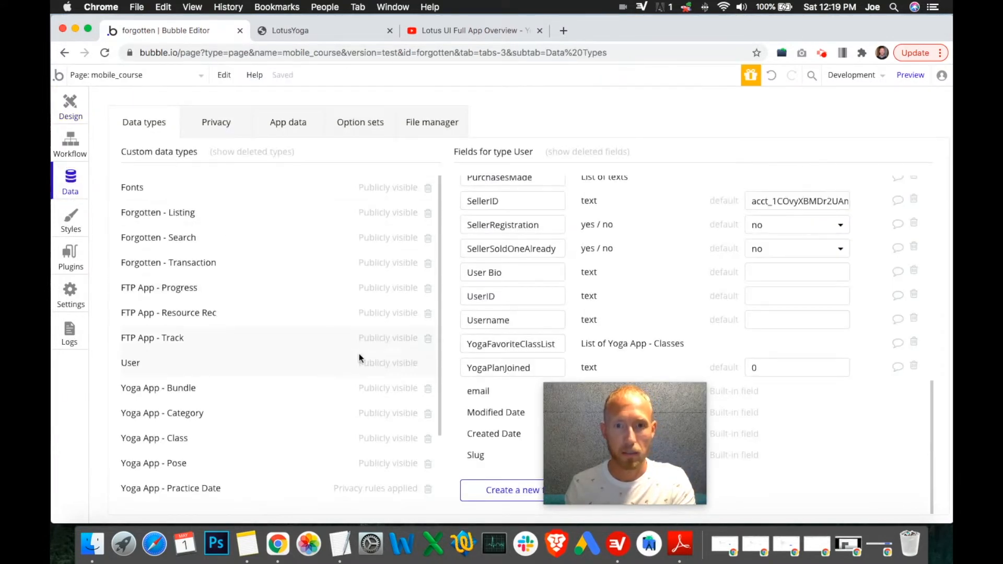
{"action": "left_click_drag", "start_coordinate": [672, 418], "coordinate": [739, 424]}
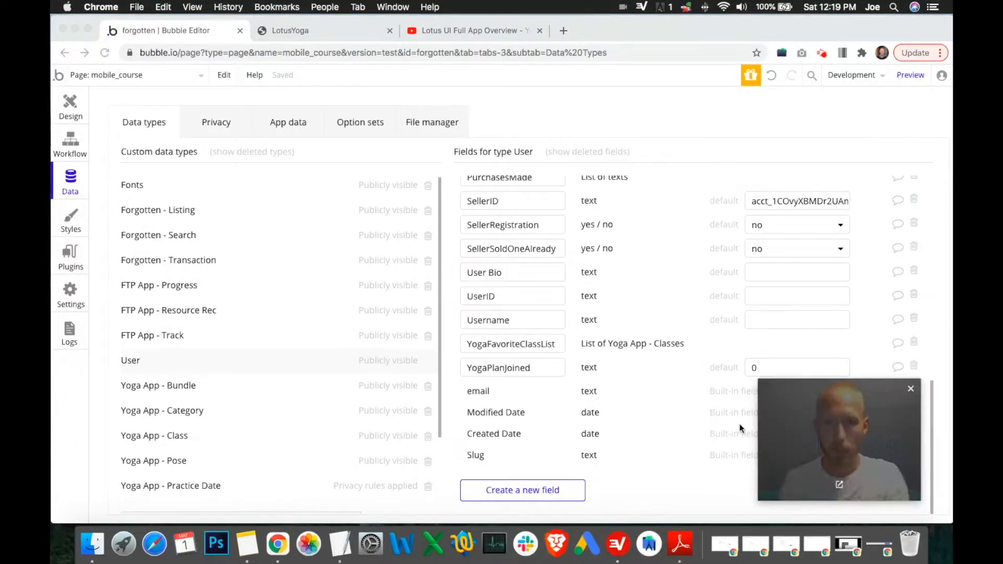
{"action": "left_click", "coordinate": [526, 489]}
{"action": "left_click", "coordinate": [526, 489]}
{"action": "left_click", "coordinate": [527, 162]}
{"action": "type", "text": "Classes Played"}
{"action": "left_click", "coordinate": [536, 191]}
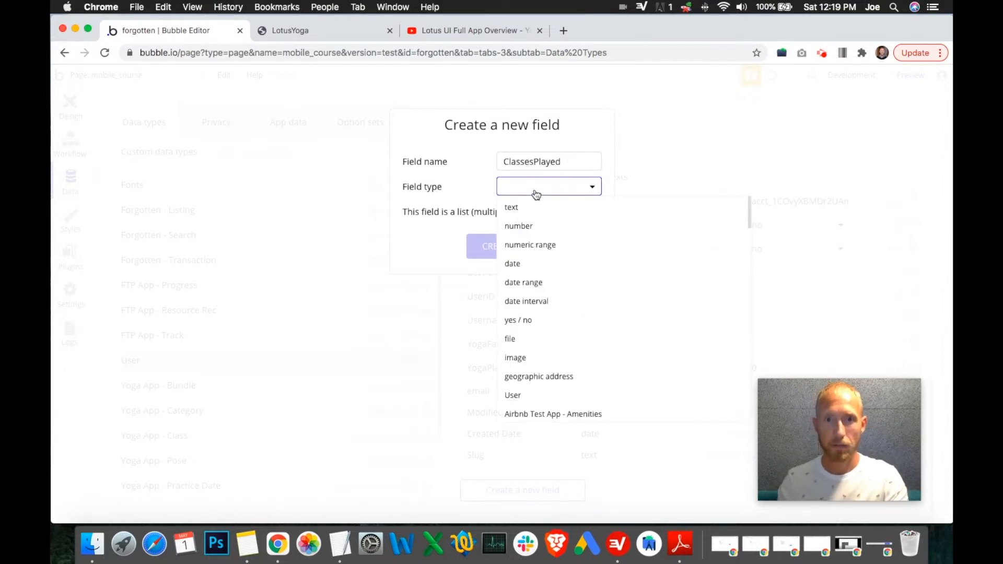
{"action": "scroll", "coordinate": [589, 340], "scroll_direction": "down", "scroll_amount": 5}
{"action": "scroll", "coordinate": [601, 370], "scroll_direction": "down", "scroll_amount": 5}
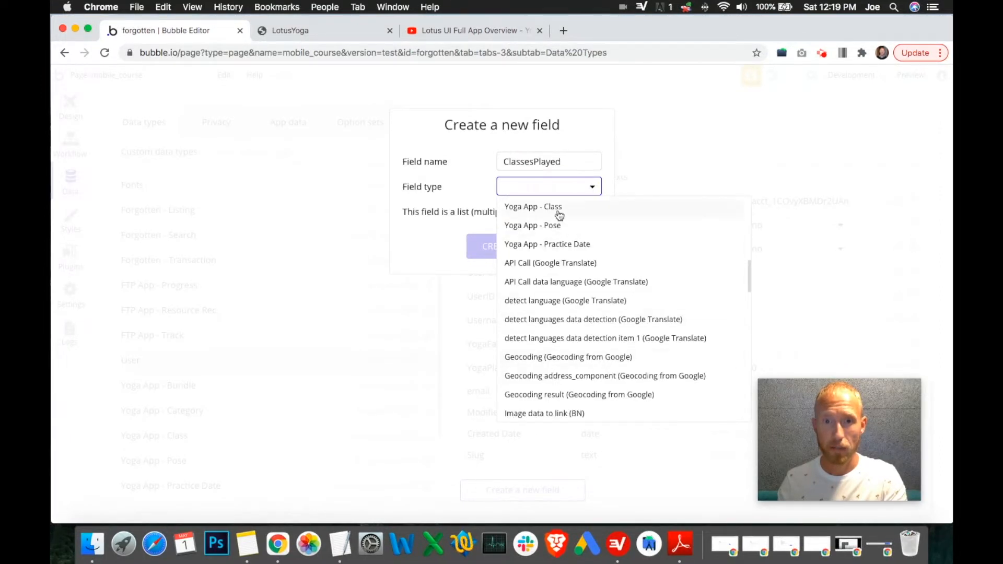
{"action": "left_click", "coordinate": [553, 208]}
{"action": "left_click", "coordinate": [595, 211]}
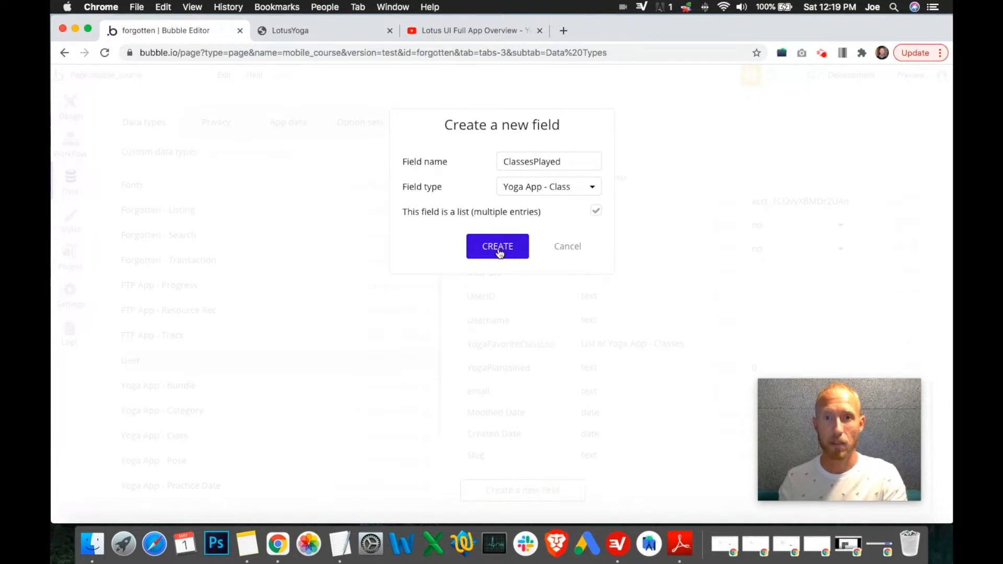
{"action": "left_click", "coordinate": [498, 249]}
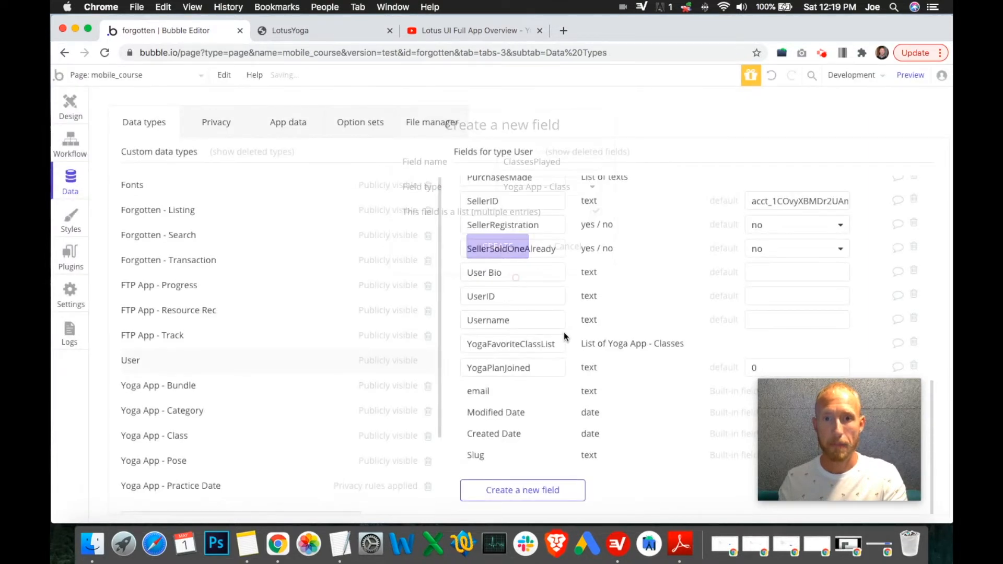
{"action": "scroll", "coordinate": [588, 295], "scroll_direction": "down", "scroll_amount": 1}
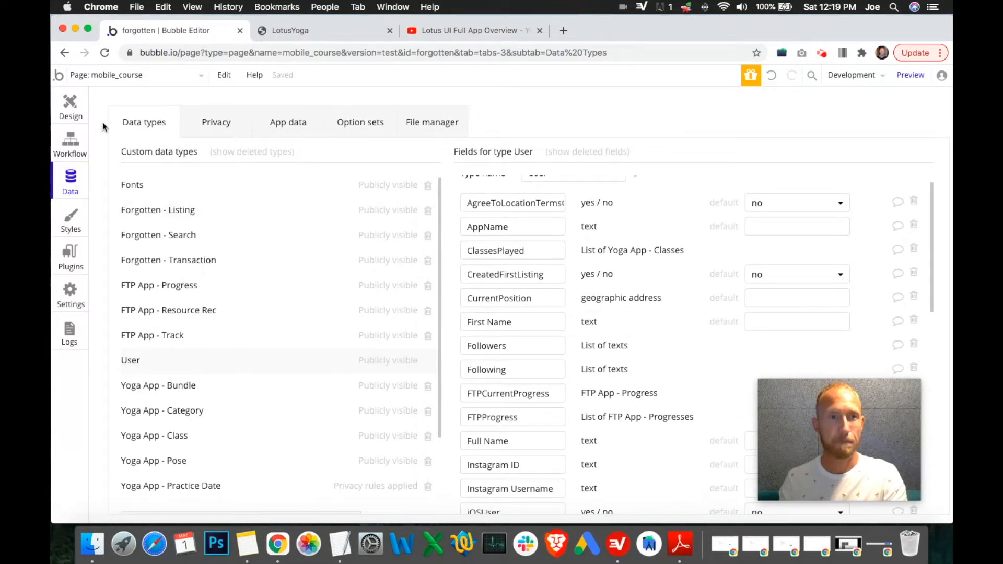
Step: Add a Make changes to current user action to the Play Button Group's click workflow
{"action": "left_click", "coordinate": [70, 107]}
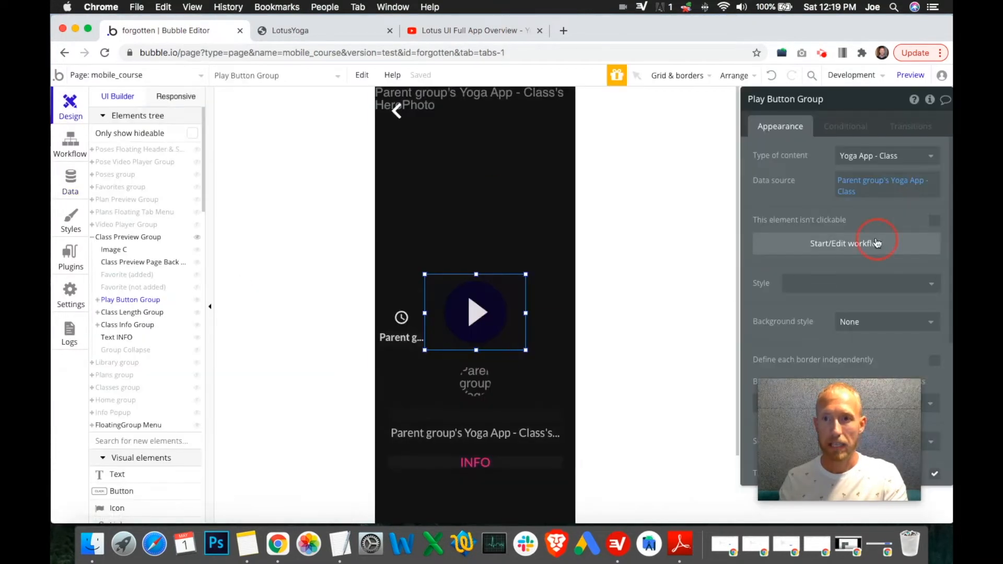
{"action": "left_click", "coordinate": [875, 243]}
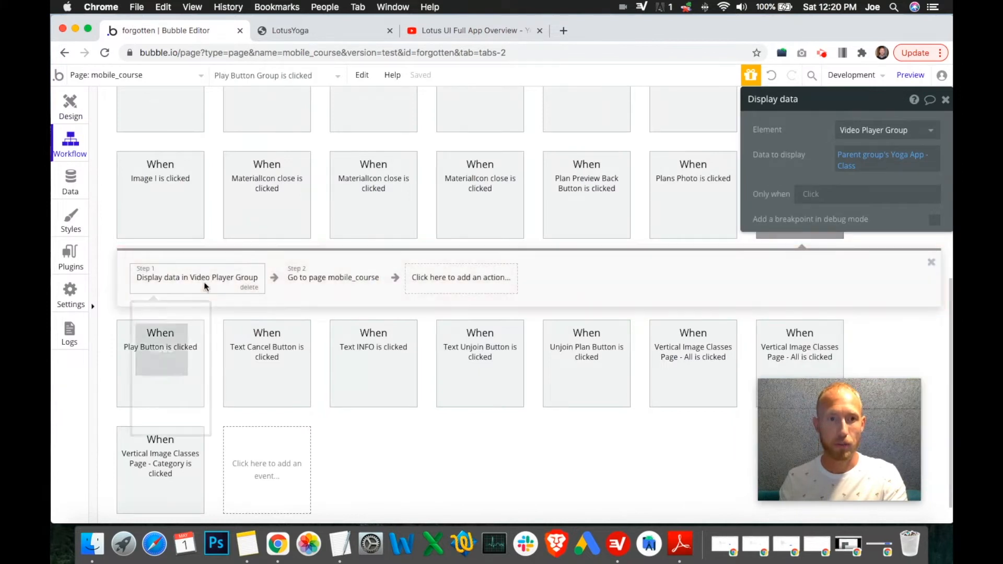
{"action": "left_click", "coordinate": [453, 289]}
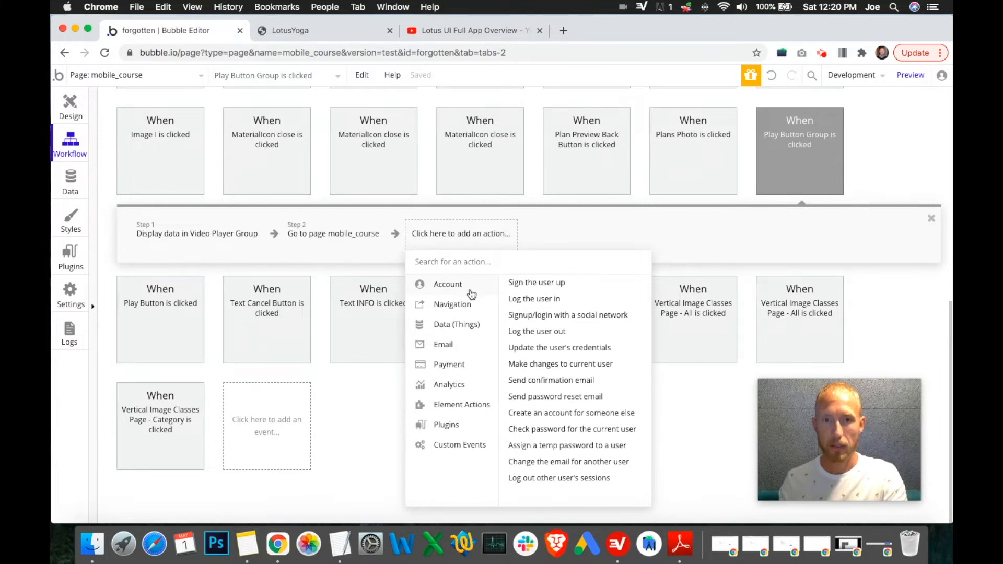
{"action": "mouse_move", "coordinate": [470, 325]}
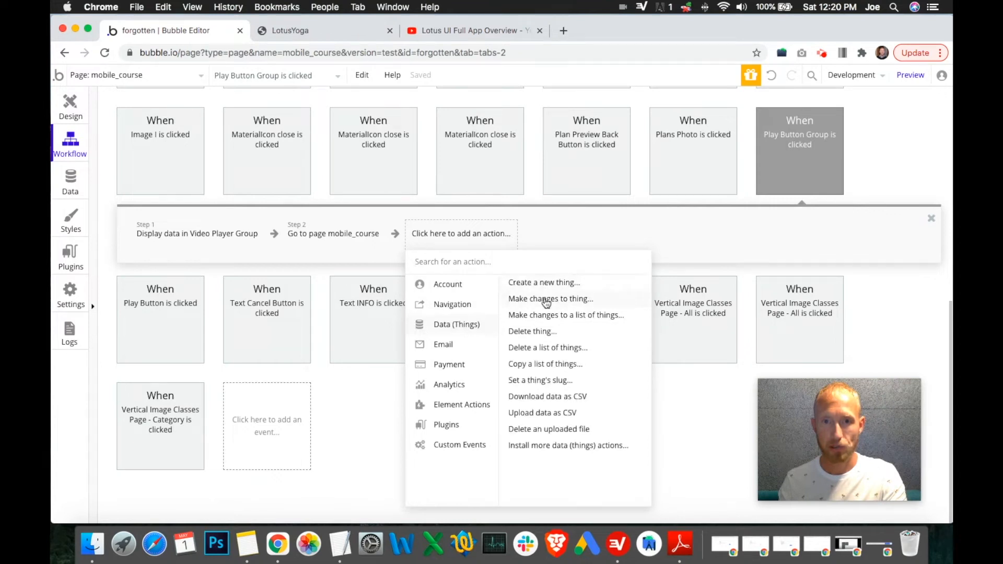
{"action": "mouse_move", "coordinate": [474, 290]}
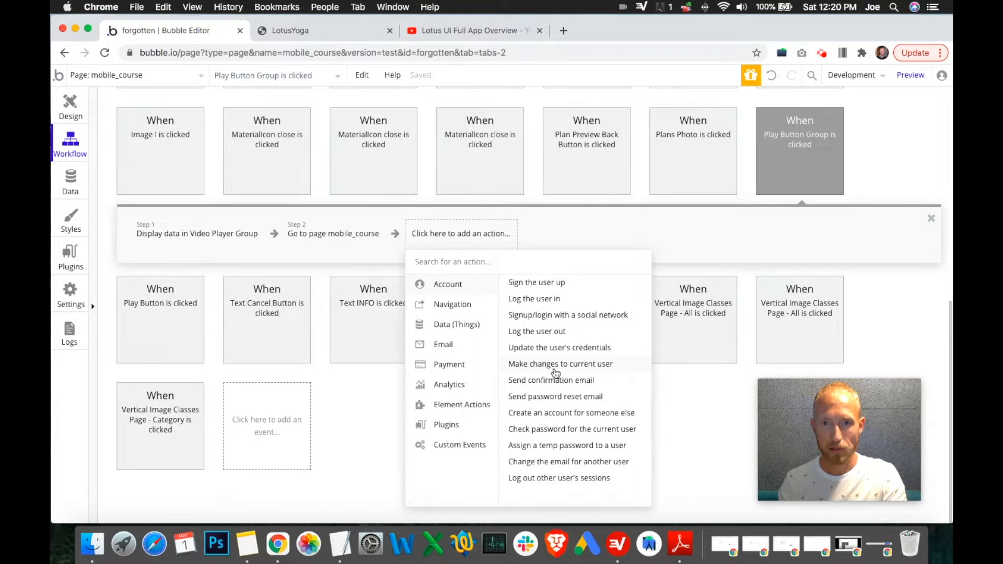
{"action": "mouse_move", "coordinate": [555, 369]}
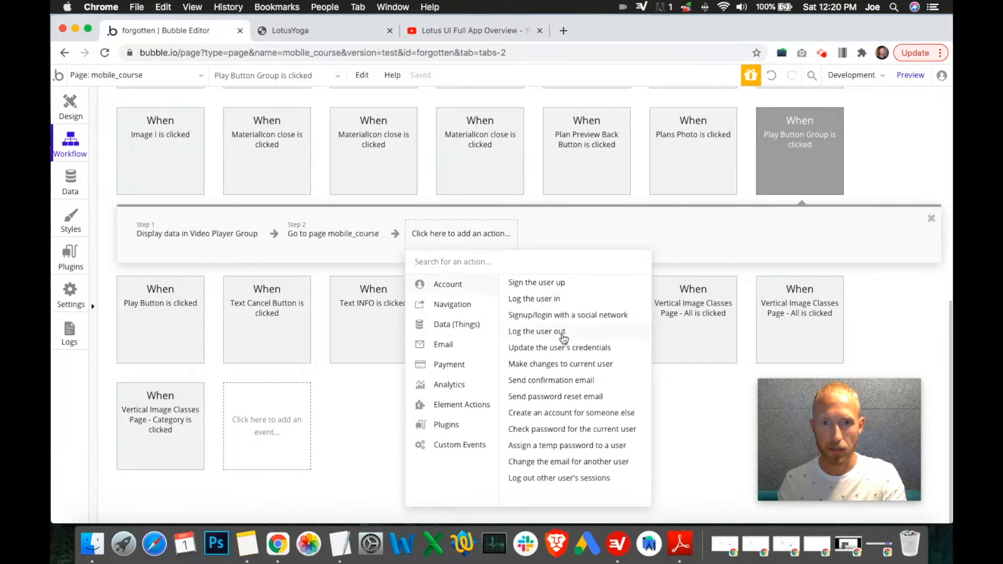
{"action": "left_click", "coordinate": [556, 366]}
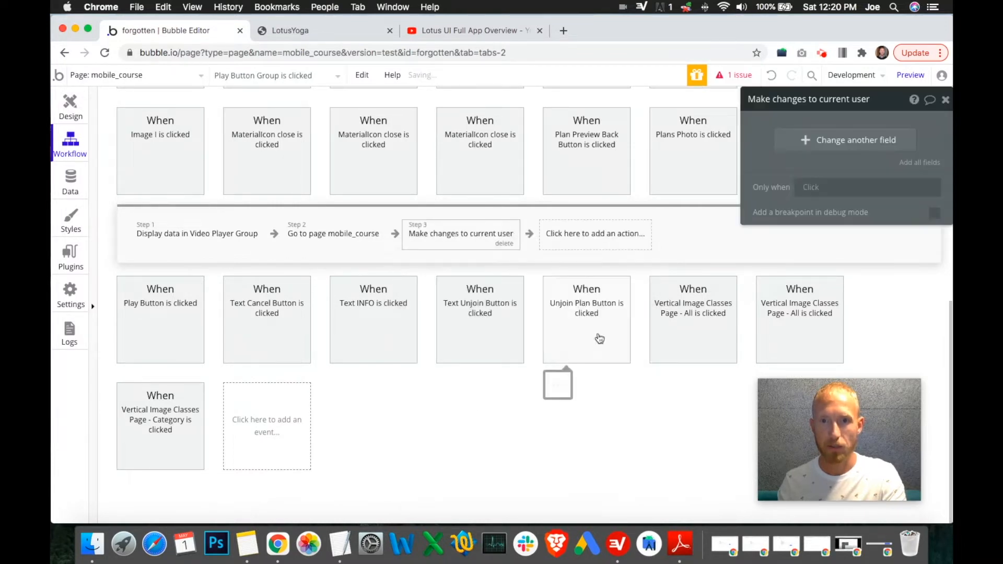
Step: Add a field change to the Make changes to current user action and browse the available User fields
{"action": "left_click", "coordinate": [805, 193]}
{"action": "left_click", "coordinate": [803, 139]}
{"action": "left_click", "coordinate": [765, 135]}
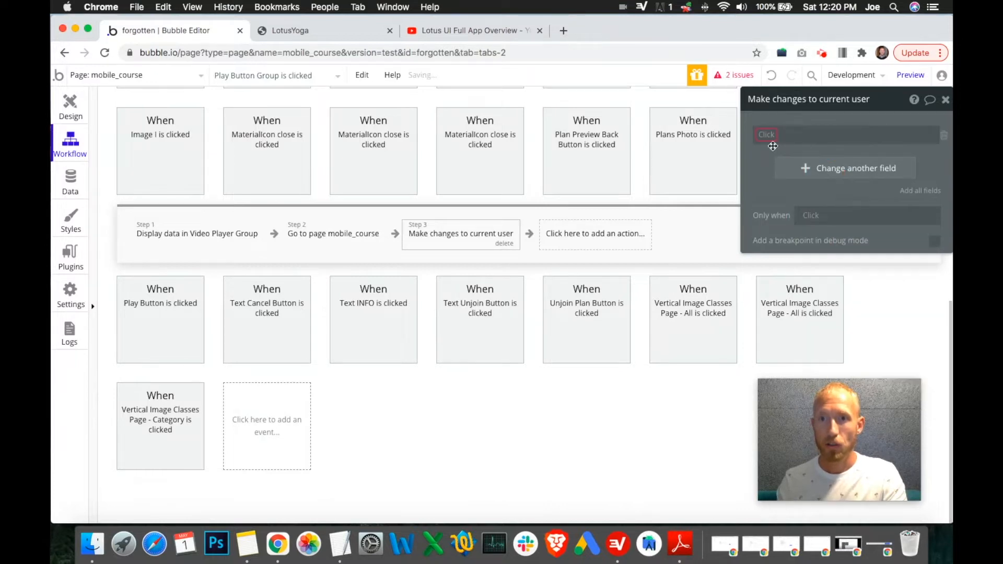
{"action": "scroll", "coordinate": [817, 250], "scroll_direction": "down", "scroll_amount": 5}
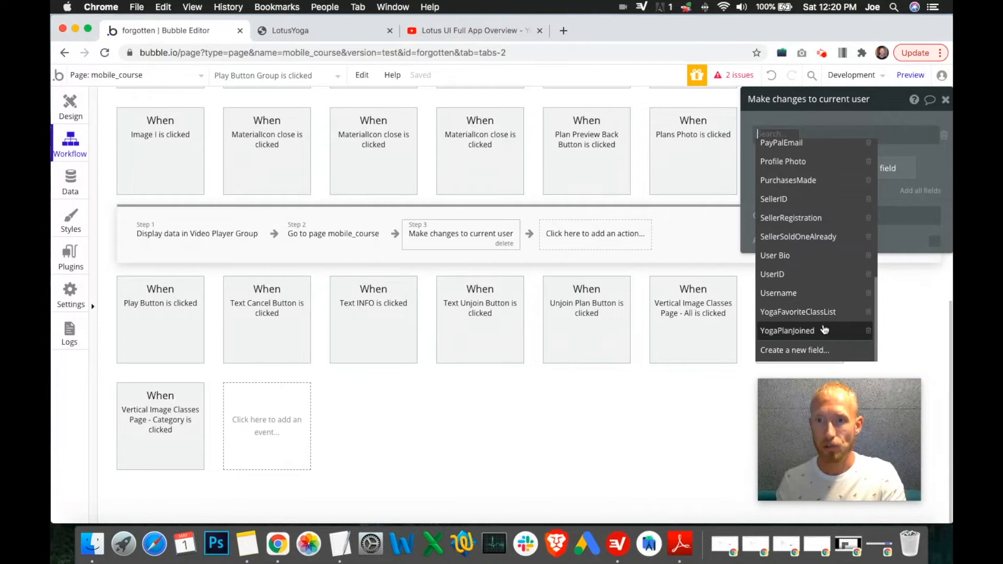
{"action": "left_click", "coordinate": [657, 375]}
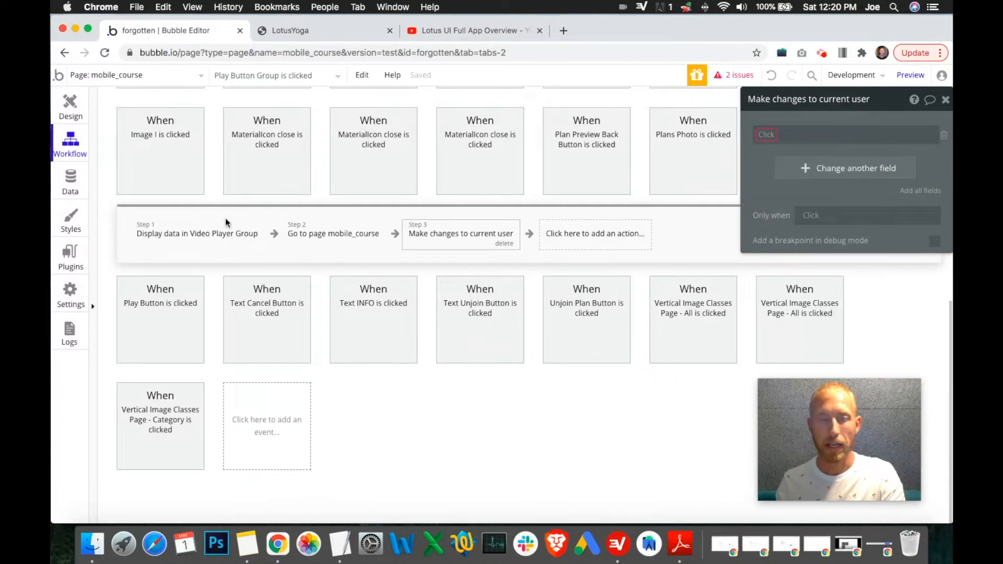
Step: Rename the User field ClassesPlayed to YogaClassesPlayed
{"action": "left_click", "coordinate": [74, 187]}
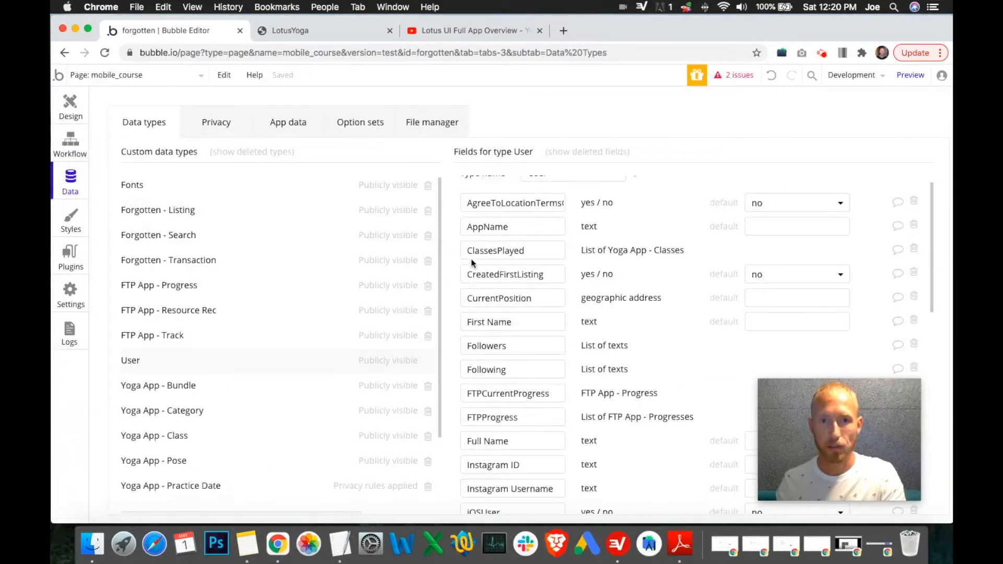
{"action": "left_click", "coordinate": [469, 253]}
{"action": "type", "text": "Yoga"}
{"action": "key", "text": "Return"}
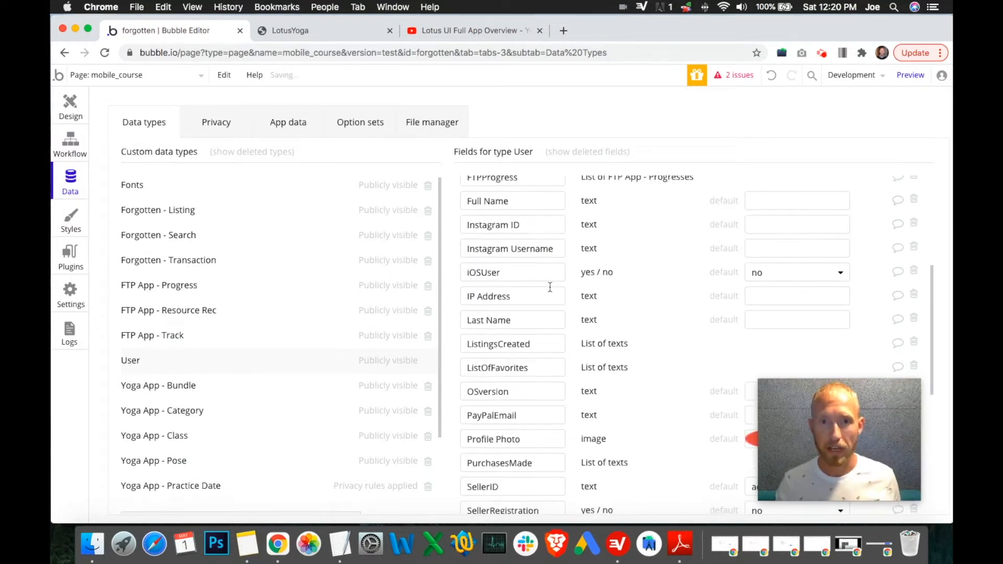
Step: Review the User data type's fields, including YogaClassesPlayed, in the Data section
{"action": "left_click", "coordinate": [71, 142]}
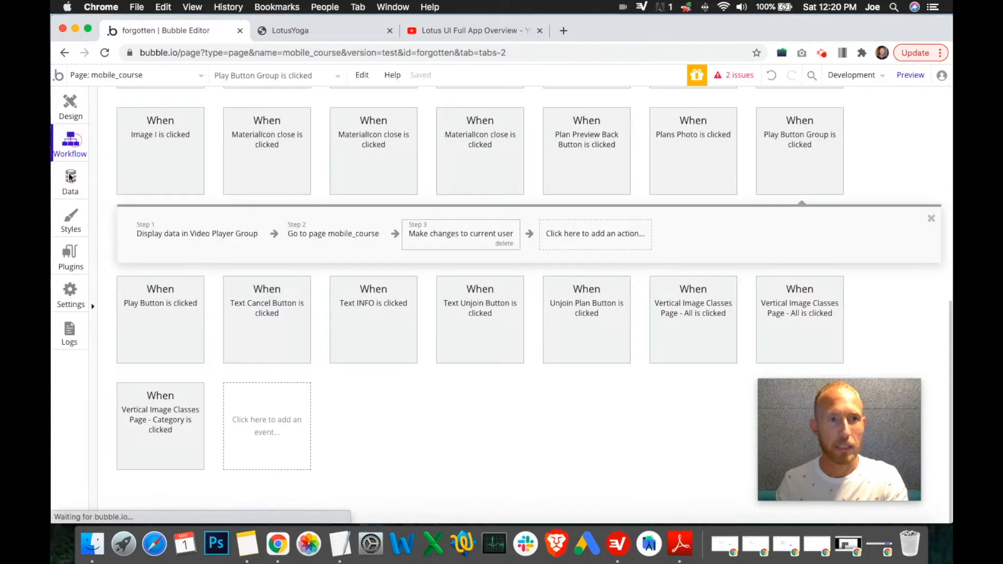
{"action": "left_click", "coordinate": [70, 180]}
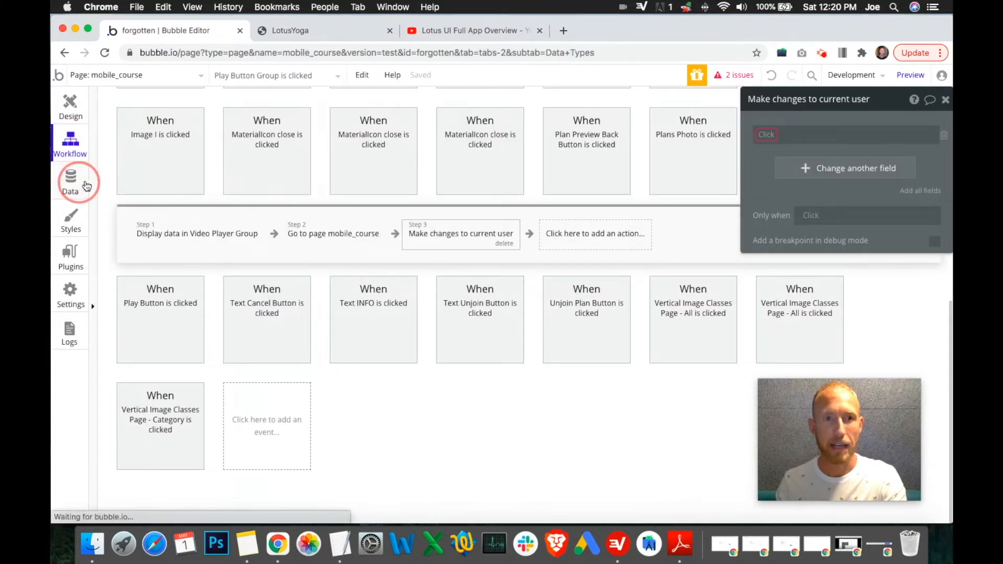
{"action": "scroll", "coordinate": [523, 217], "scroll_direction": "down", "scroll_amount": 3}
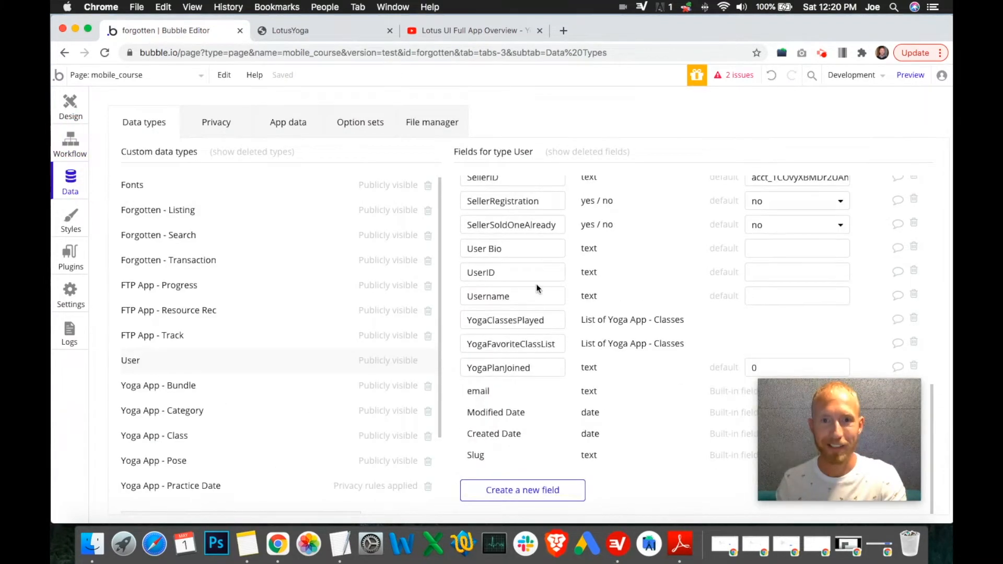
{"action": "left_click", "coordinate": [285, 124]}
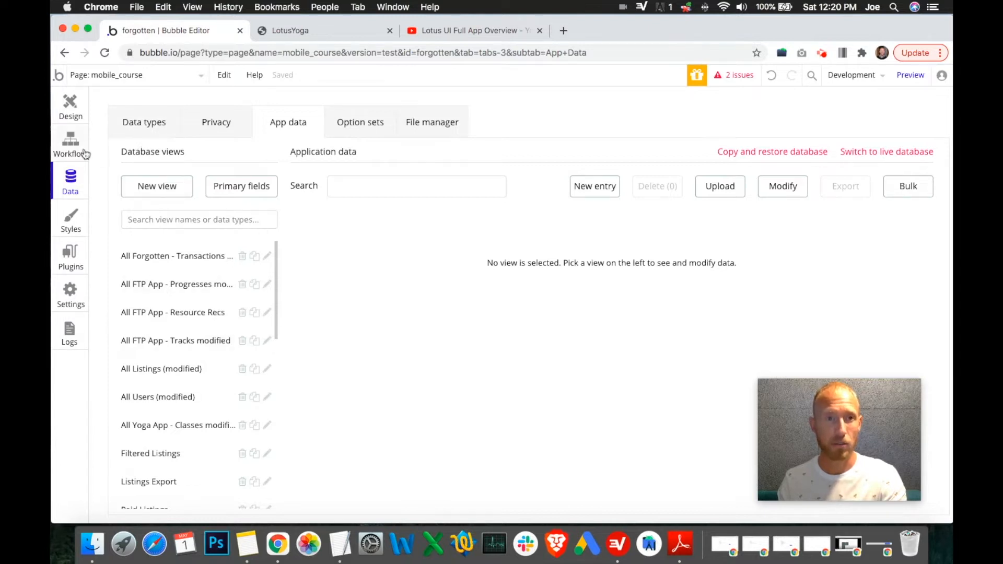
{"action": "left_click", "coordinate": [146, 123]}
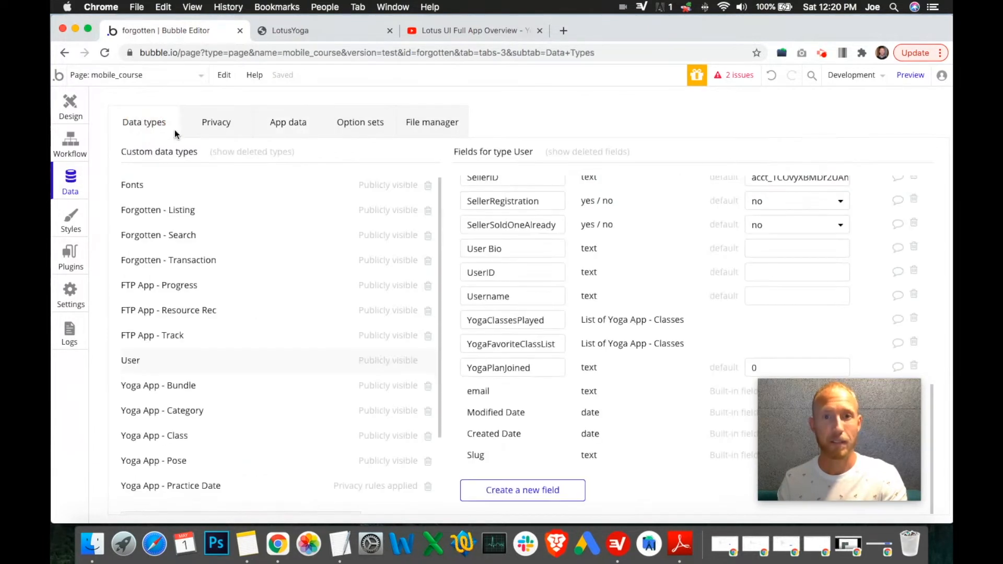
{"action": "double_click", "coordinate": [542, 369]}
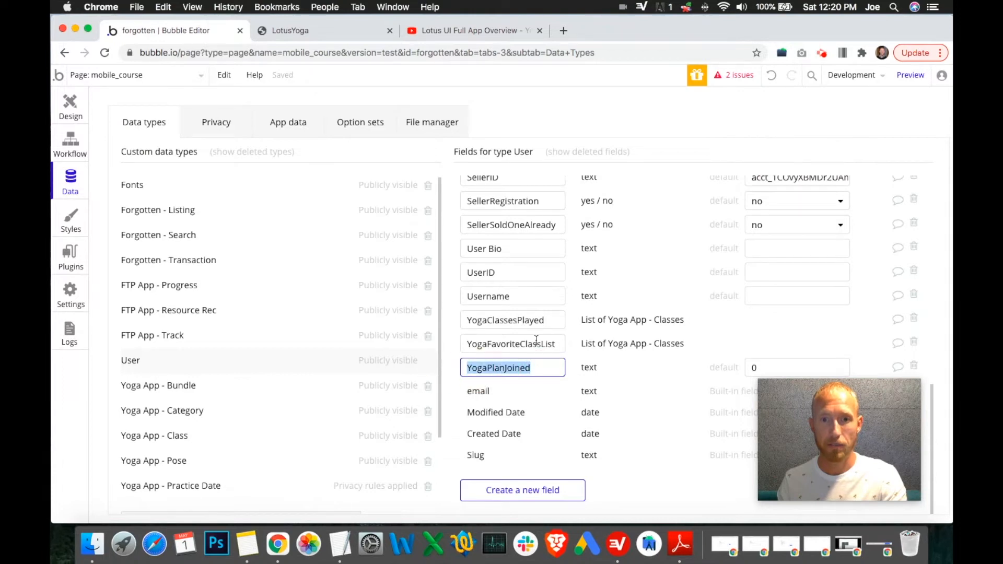
{"action": "left_click_drag", "start_coordinate": [537, 344], "coordinate": [511, 319]}
{"action": "double_click", "coordinate": [467, 319]}
{"action": "left_click", "coordinate": [70, 140]}
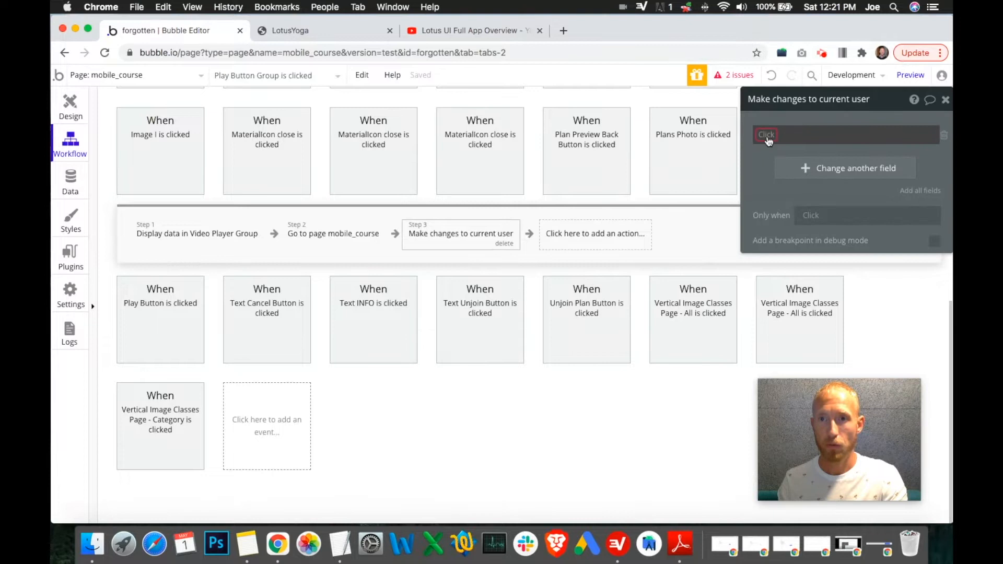
Step: Set the Make changes to current user action to add Parent group's Yoga App - Class to YogaClassesPlayed
{"action": "left_click", "coordinate": [766, 135]}
{"action": "scroll", "coordinate": [808, 267], "scroll_direction": "down", "scroll_amount": 5}
{"action": "left_click", "coordinate": [809, 294]}
{"action": "left_click", "coordinate": [835, 134]}
{"action": "left_click", "coordinate": [865, 146]}
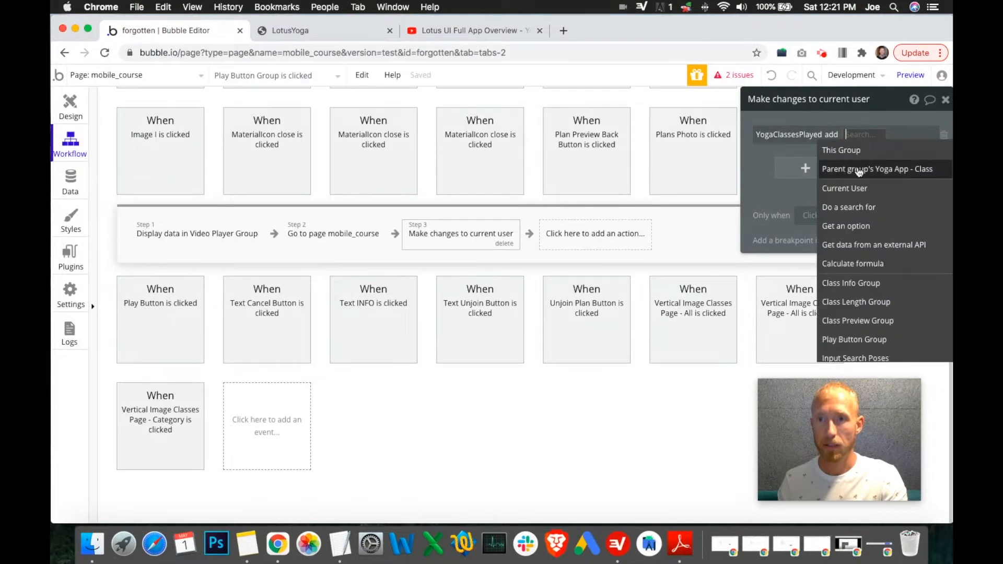
{"action": "left_click", "coordinate": [861, 168]}
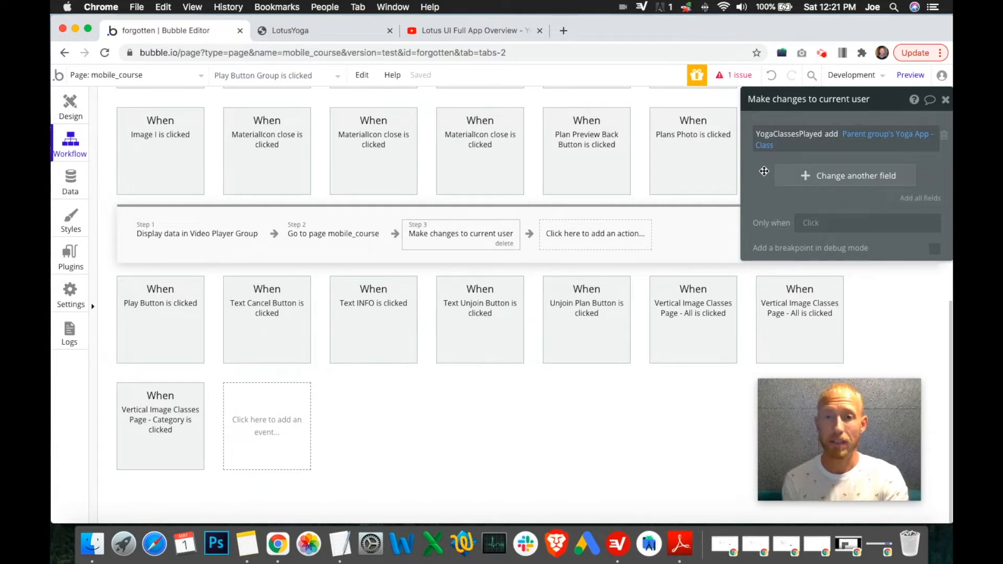
{"action": "left_click", "coordinate": [947, 100]}
Step: Reorder the Play Button Group workflow so Go to page mobile_course comes after Make changes to current user
{"action": "left_click", "coordinate": [735, 75]}
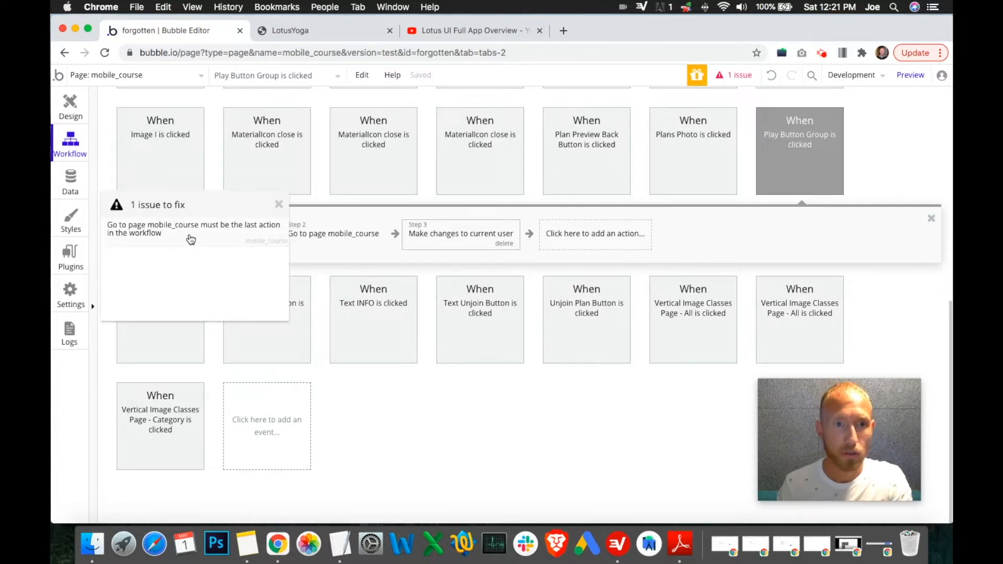
{"action": "left_click", "coordinate": [320, 233]}
{"action": "left_click_drag", "start_coordinate": [323, 235], "coordinate": [543, 272]}
{"action": "left_click", "coordinate": [278, 207]}
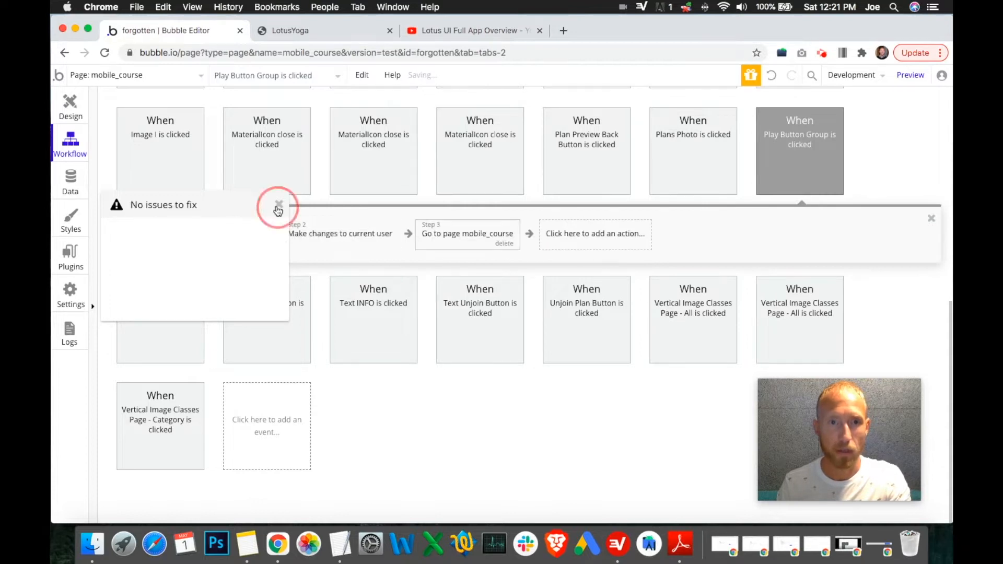
{"action": "left_click", "coordinate": [278, 208]}
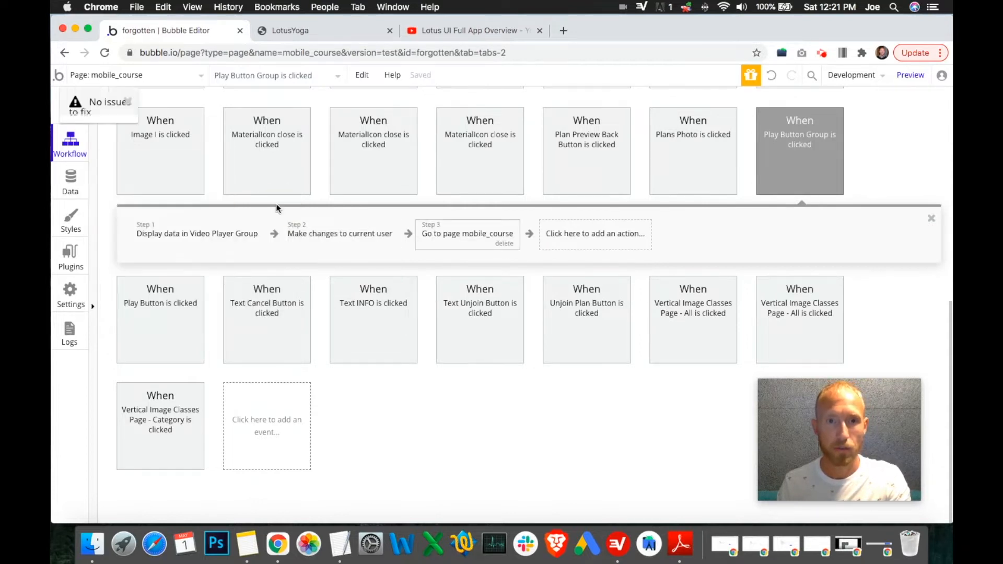
{"action": "left_click", "coordinate": [334, 242]}
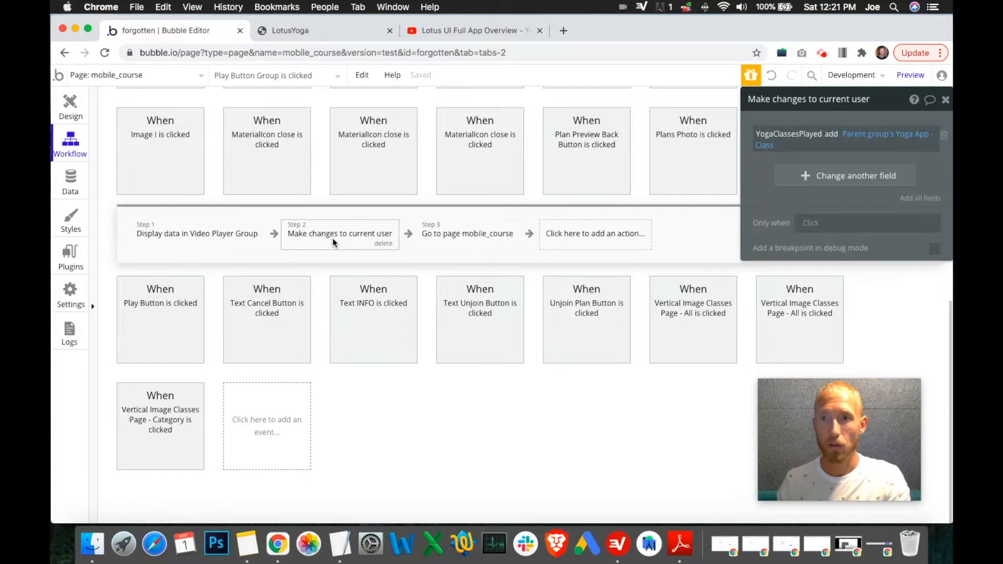
{"action": "left_click", "coordinate": [946, 101]}
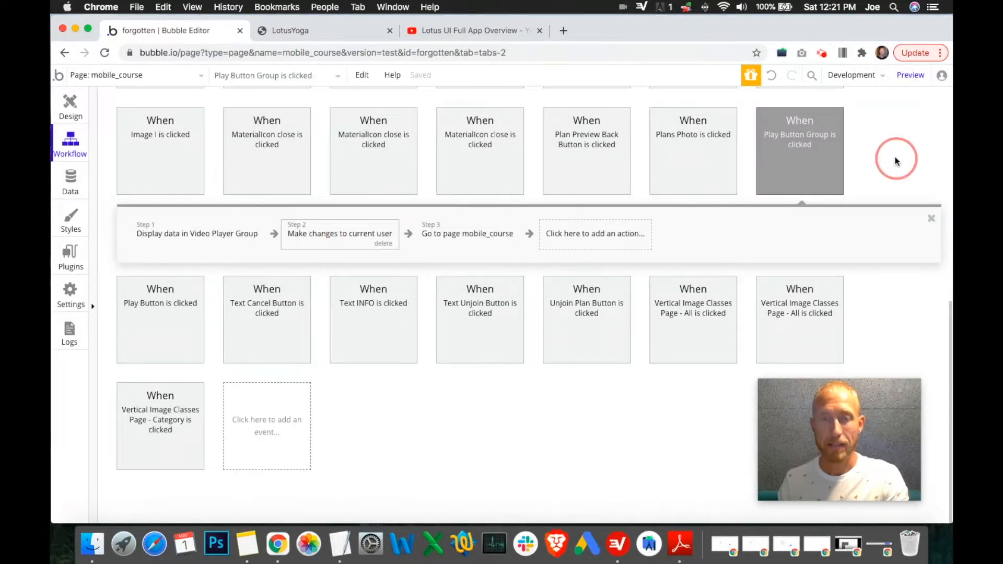
Step: Switch to TextEdit and review the badge criteria notes for First class, series and Master badges
{"action": "left_click", "coordinate": [340, 542]}
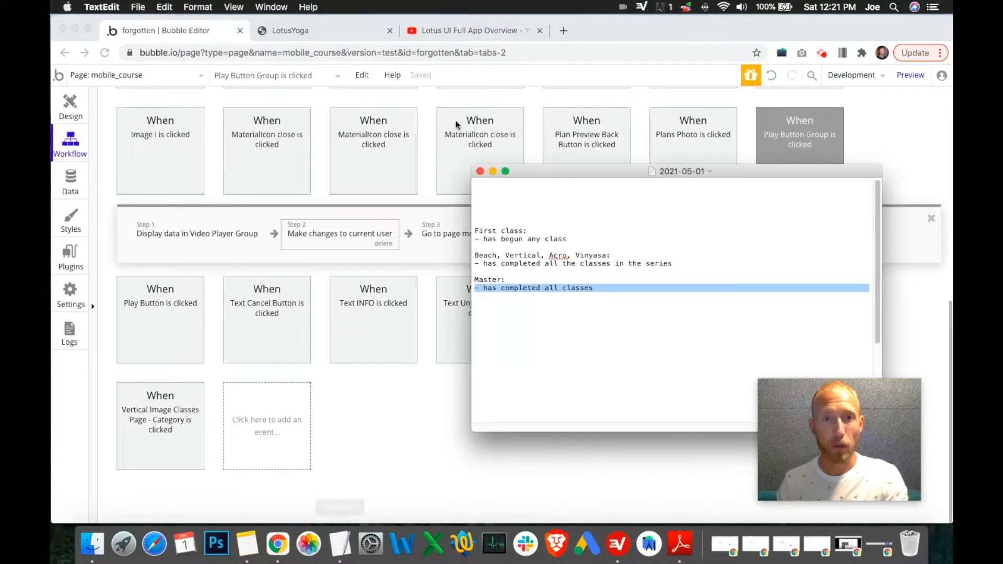
{"action": "left_click_drag", "start_coordinate": [589, 168], "coordinate": [398, 157]}
{"action": "left_click", "coordinate": [428, 296]}
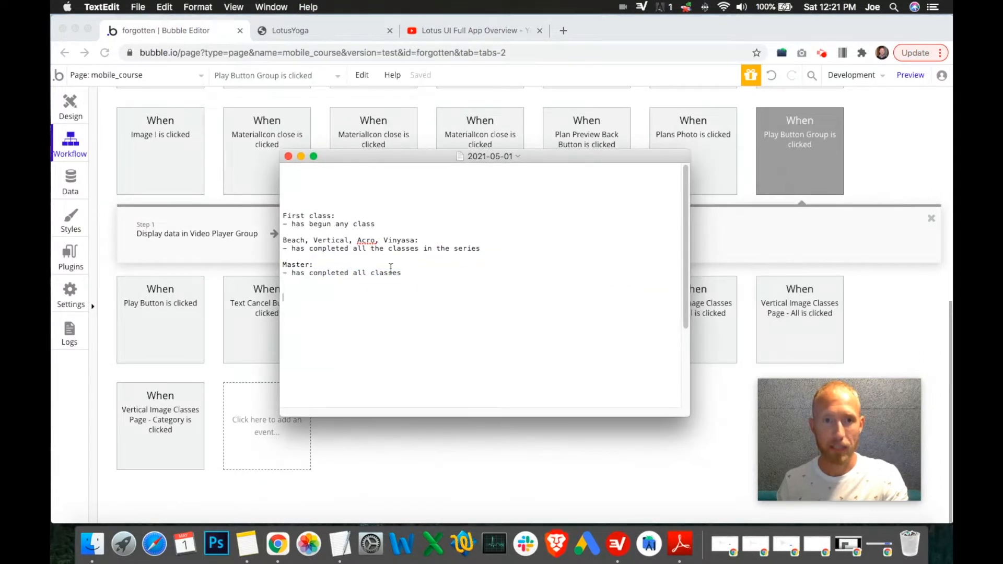
{"action": "left_click_drag", "start_coordinate": [474, 252], "coordinate": [256, 239]}
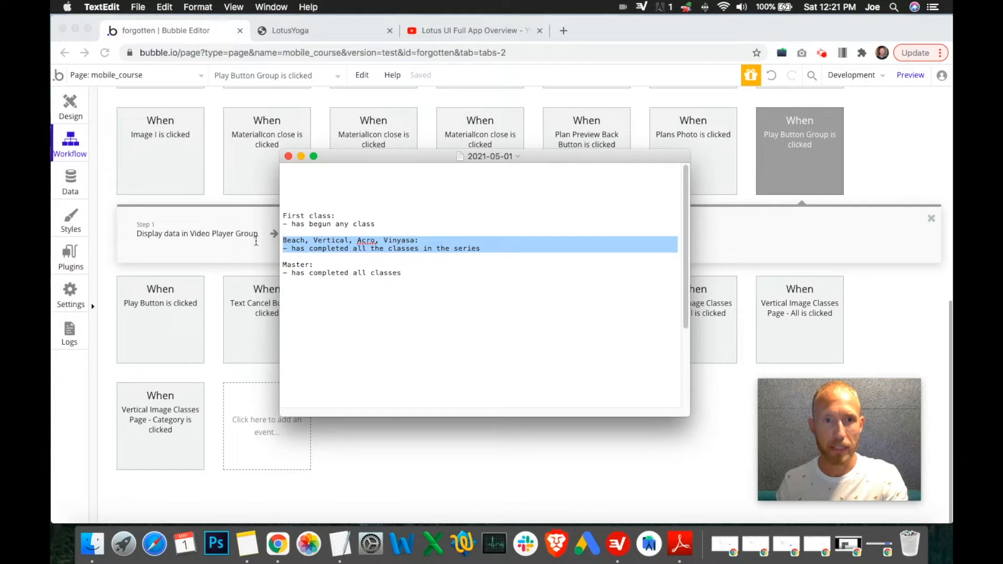
{"action": "left_click_drag", "start_coordinate": [411, 156], "coordinate": [664, 174]}
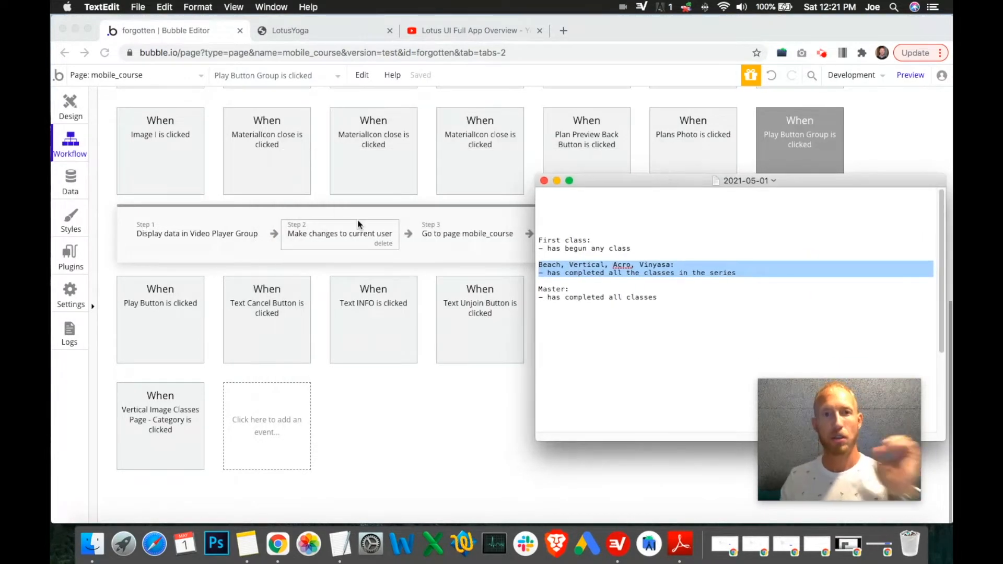
Step: In the app preview tab, open the Beach category under Classes and open a Beach class preview
{"action": "left_click", "coordinate": [309, 32]}
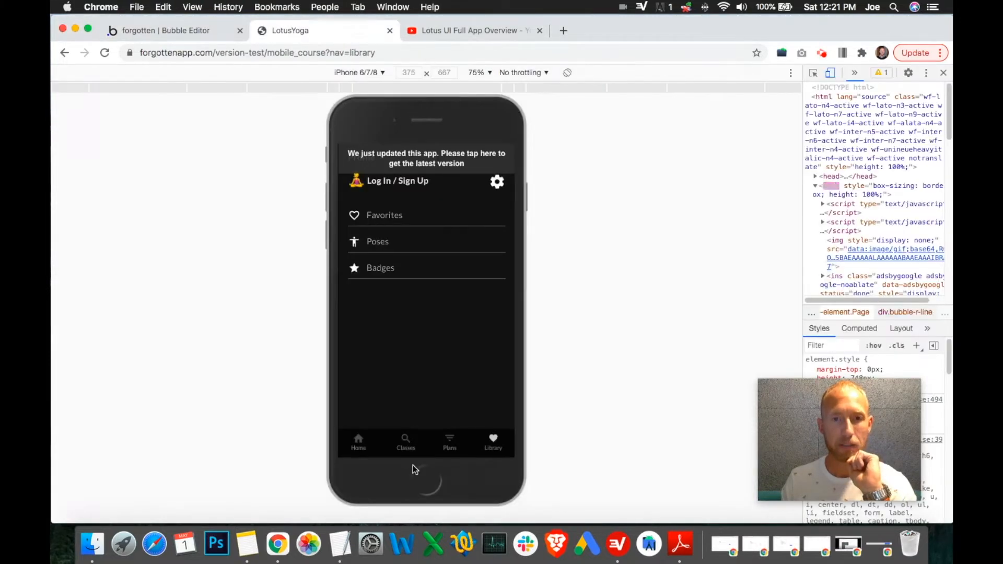
{"action": "left_click", "coordinate": [406, 440]}
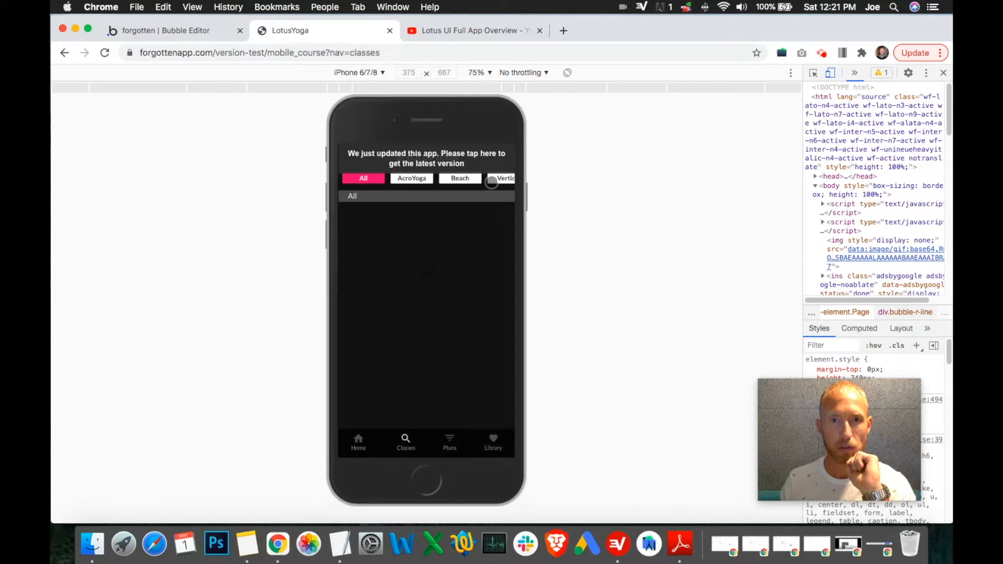
{"action": "scroll", "coordinate": [411, 179], "scroll_direction": "right", "scroll_amount": 2}
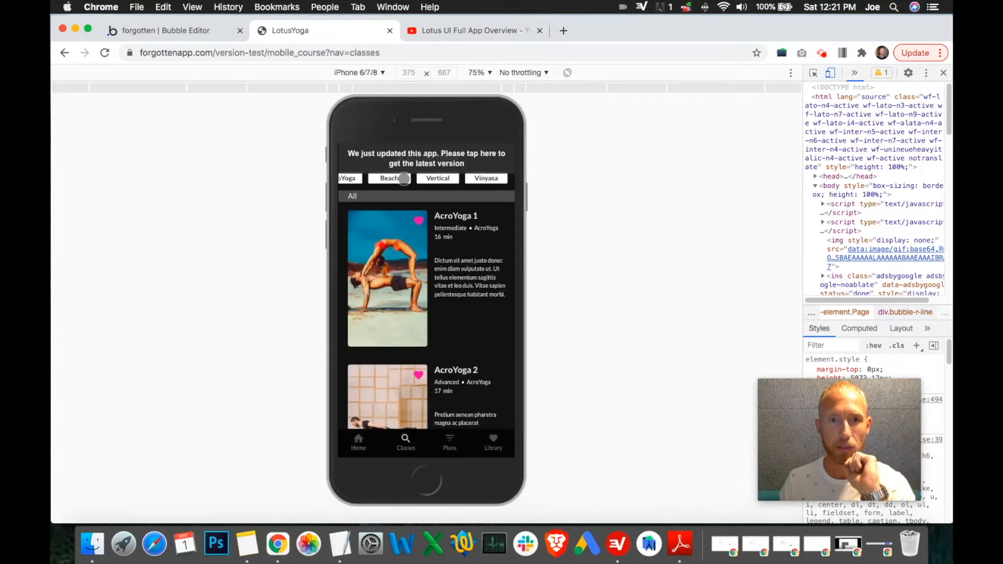
{"action": "left_click", "coordinate": [404, 179]}
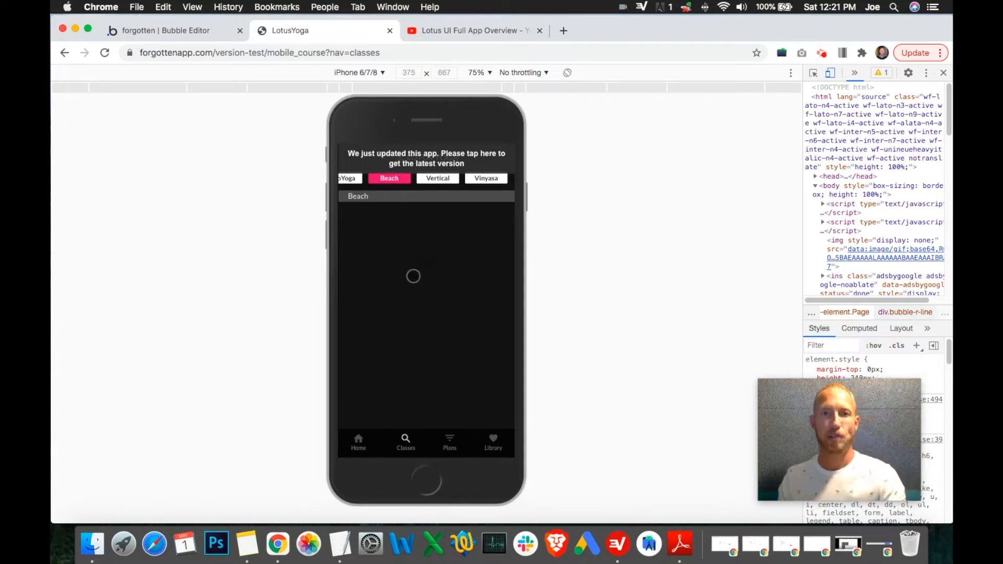
{"action": "left_click", "coordinate": [391, 278]}
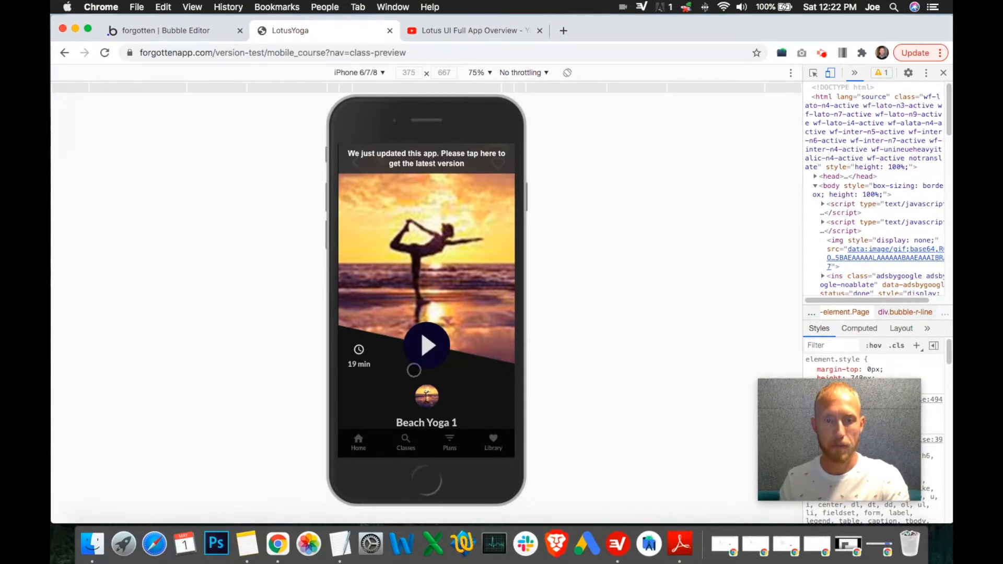
Step: Return home, go to Classes, filter by AcroYoga and open the AcroYoga 1 class preview
{"action": "left_click", "coordinate": [359, 441]}
{"action": "left_click", "coordinate": [458, 158]}
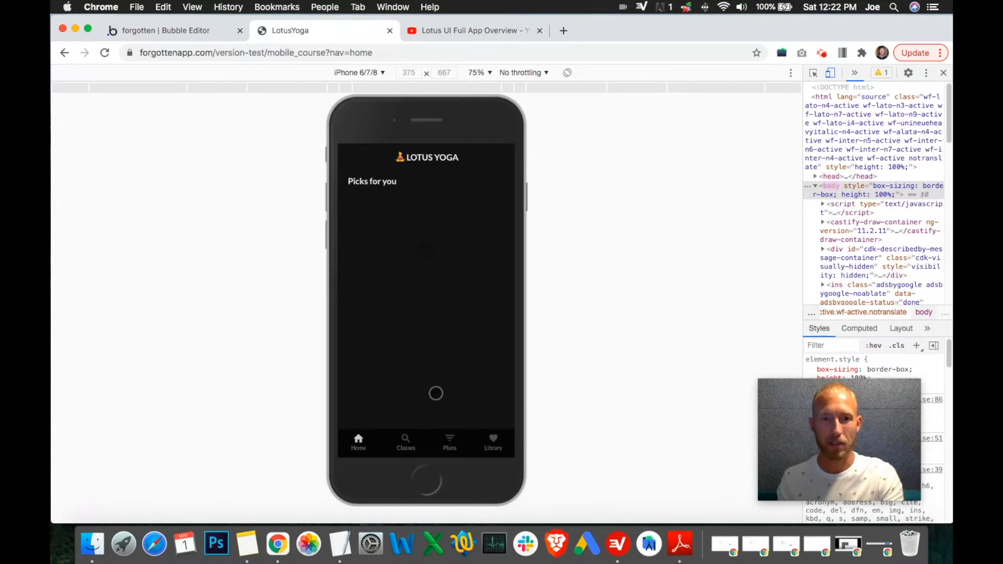
{"action": "left_click", "coordinate": [406, 443]}
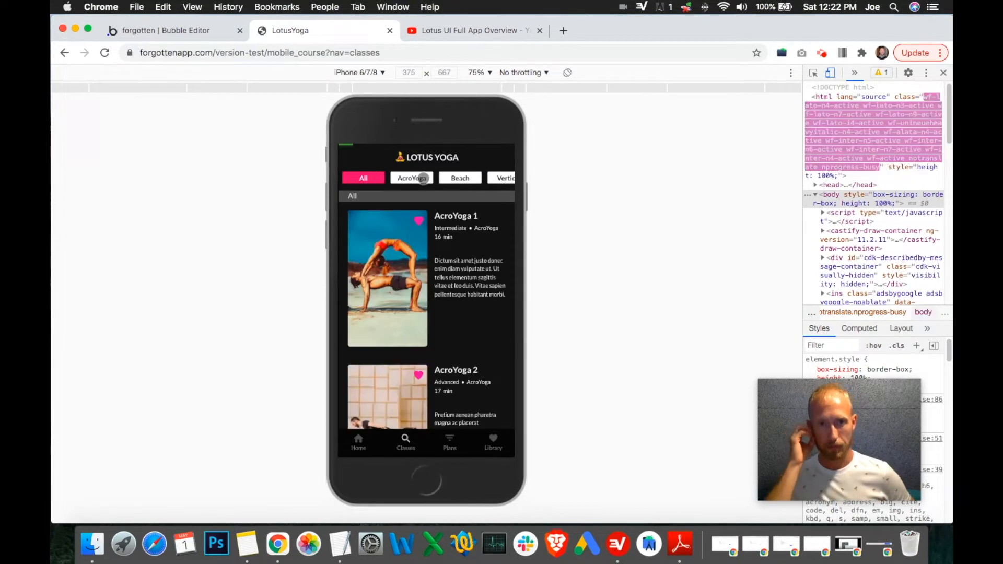
{"action": "left_click", "coordinate": [423, 179]}
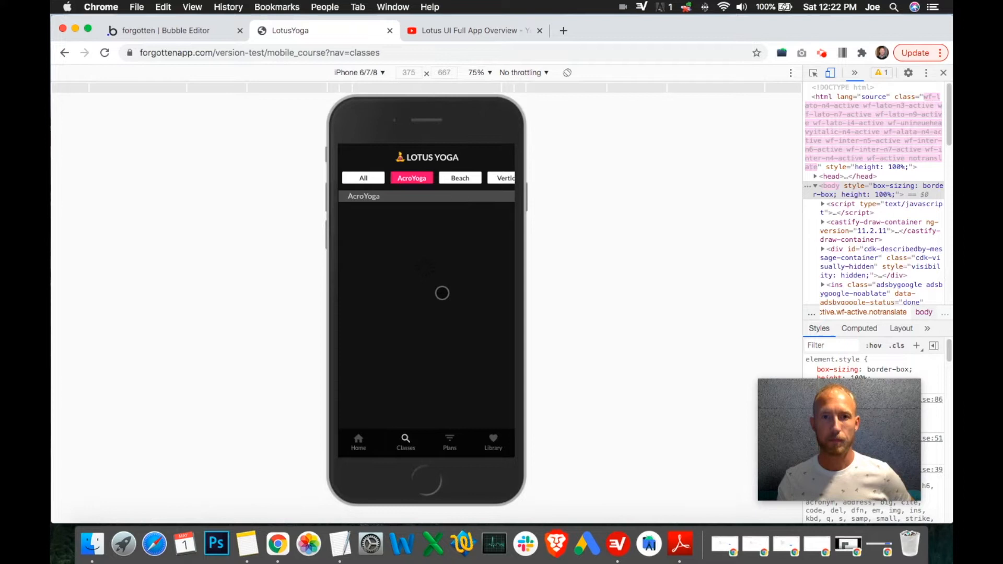
{"action": "left_click", "coordinate": [398, 288]}
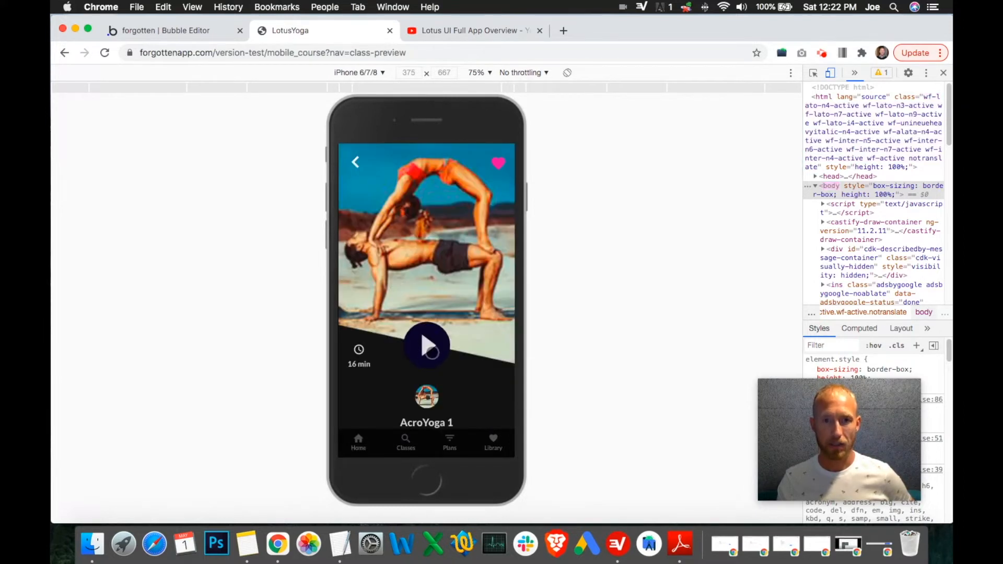
Step: Switch to the editor and inspect the User's YogaClassesPlayed field in the Data section
{"action": "left_click", "coordinate": [219, 31]}
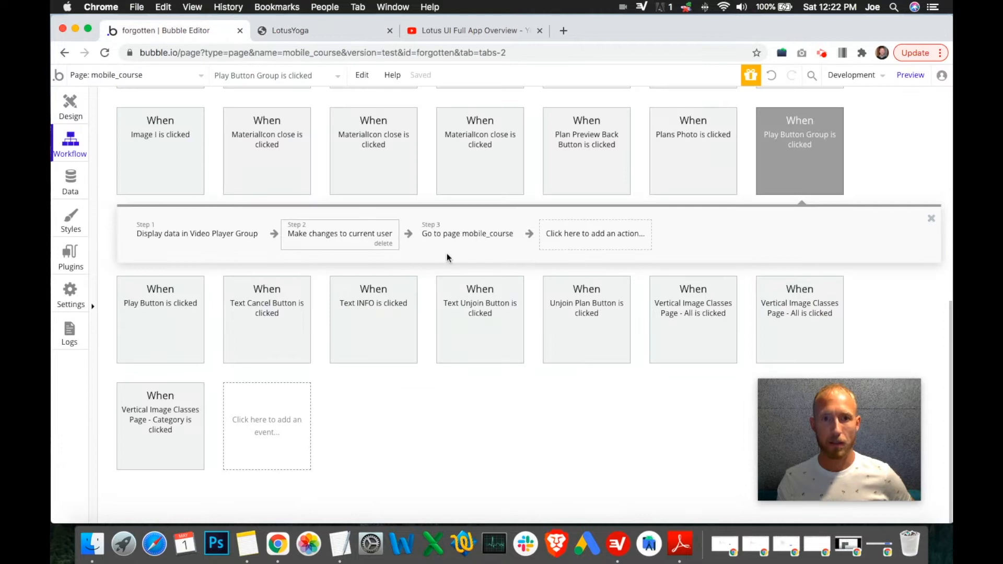
{"action": "left_click", "coordinate": [369, 36]}
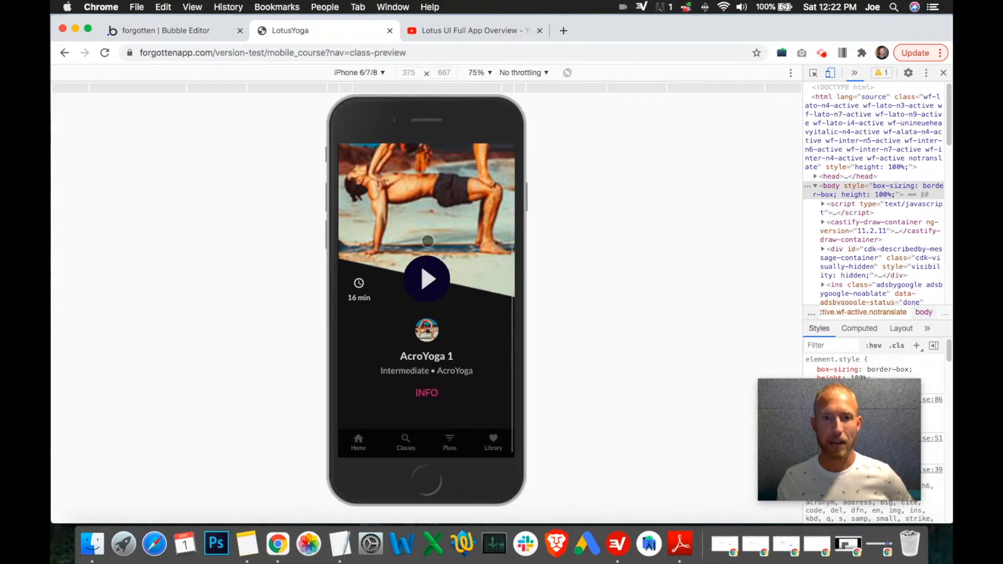
{"action": "left_click", "coordinate": [179, 32]}
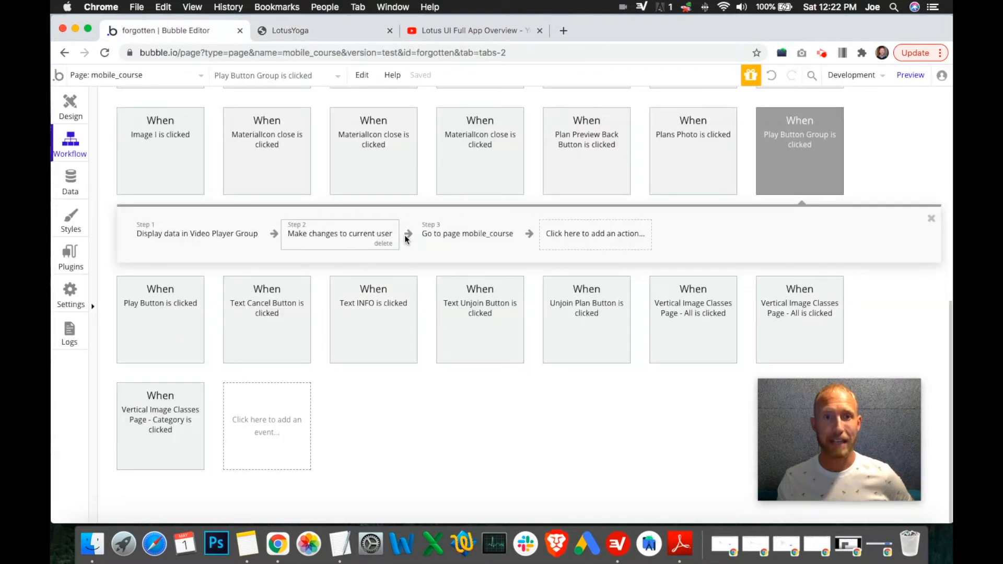
{"action": "left_click", "coordinate": [70, 181]}
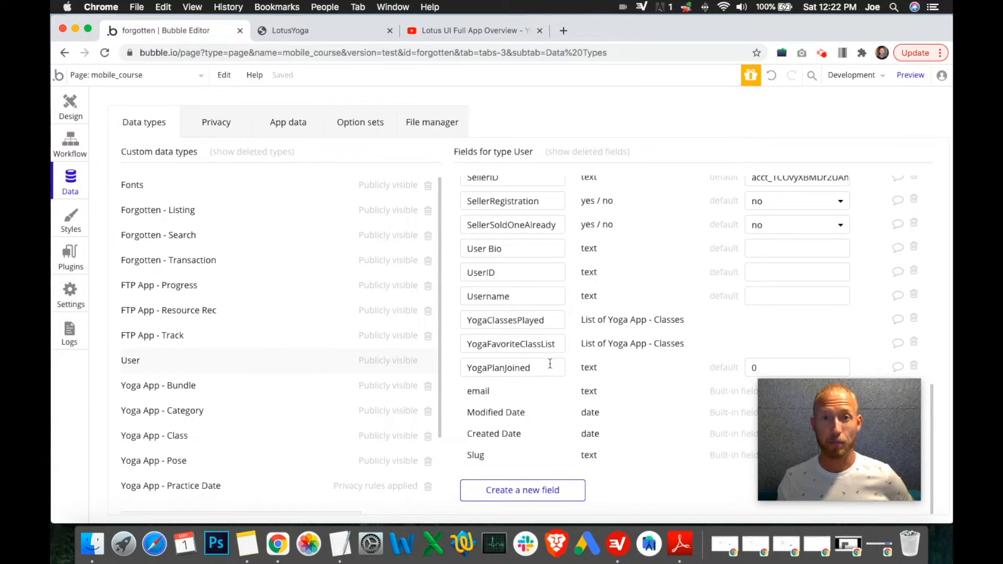
{"action": "double_click", "coordinate": [496, 320]}
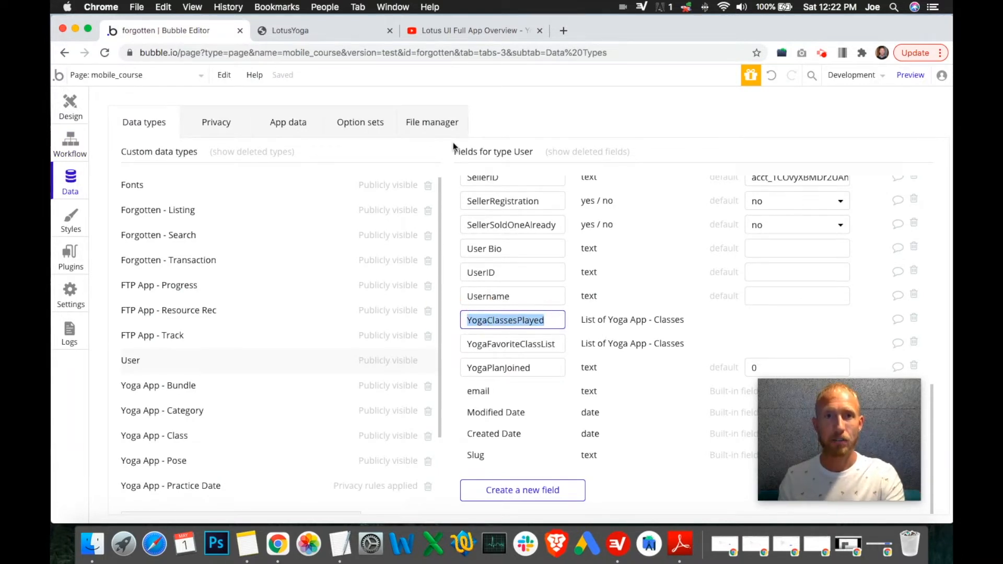
Step: In the app preview, go back to the classes list and open the AcroYoga 4 class preview
{"action": "left_click", "coordinate": [363, 32]}
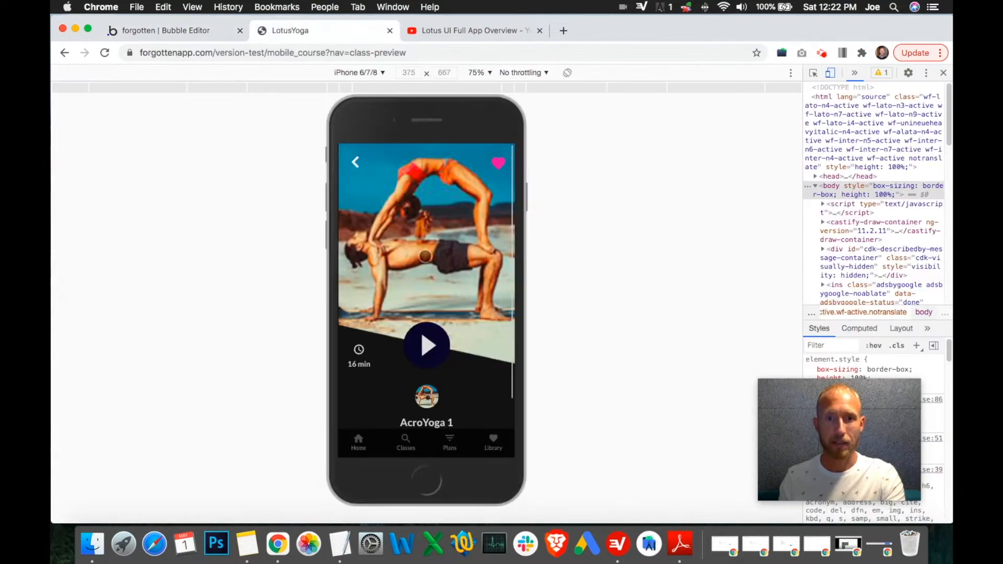
{"action": "left_click", "coordinate": [356, 163]}
{"action": "scroll", "coordinate": [454, 282], "scroll_direction": "down", "scroll_amount": 2}
{"action": "scroll", "coordinate": [458, 298], "scroll_direction": "down", "scroll_amount": 5}
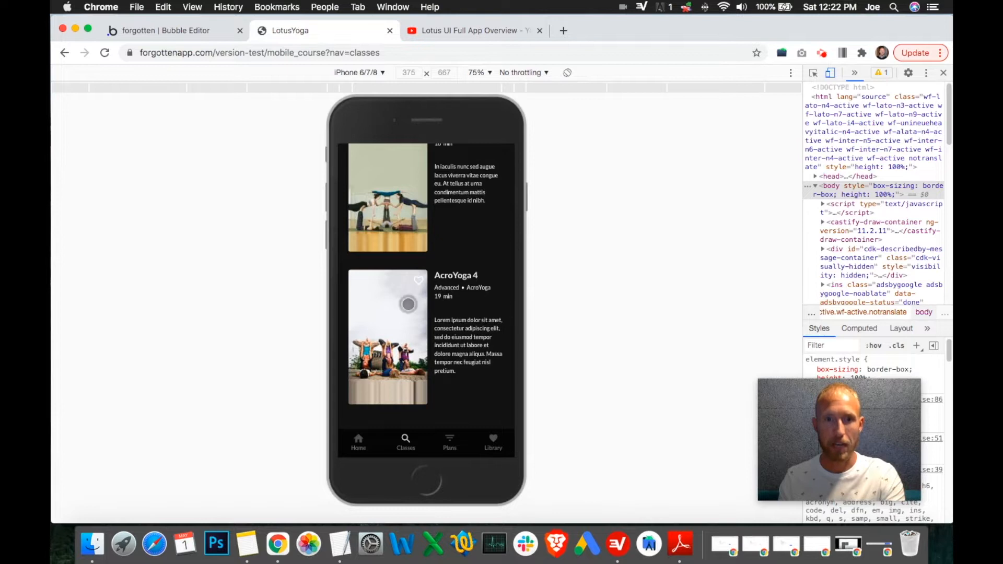
{"action": "left_click", "coordinate": [408, 304]}
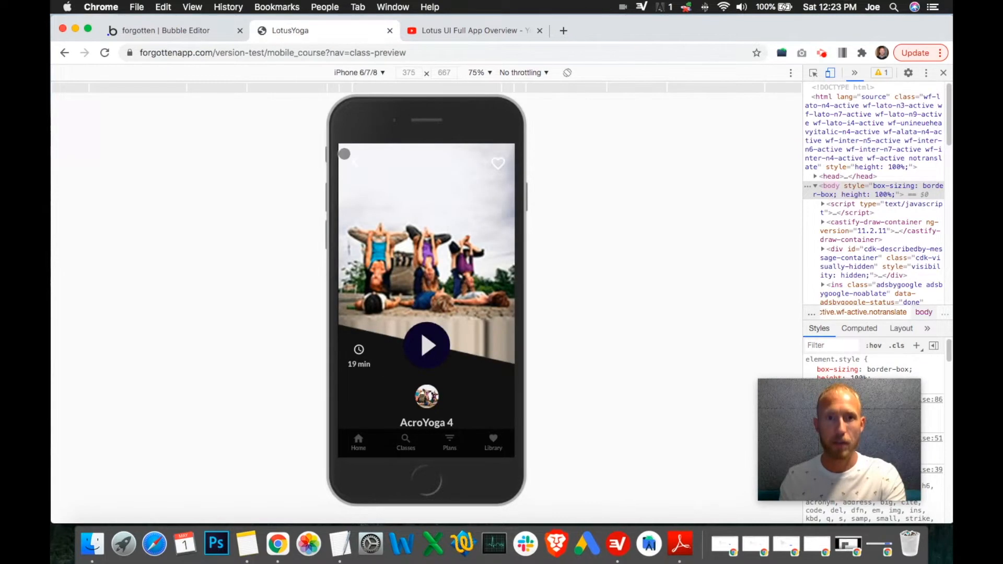
Step: In the app preview, go back to the classes list and open the Library's Poses page
{"action": "left_click", "coordinate": [353, 161]}
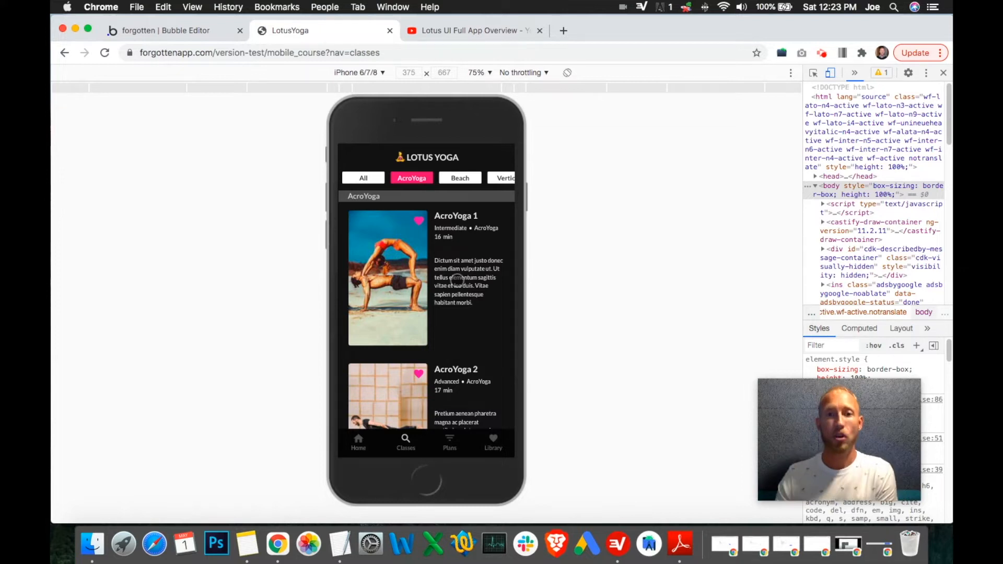
{"action": "left_click", "coordinate": [494, 439]}
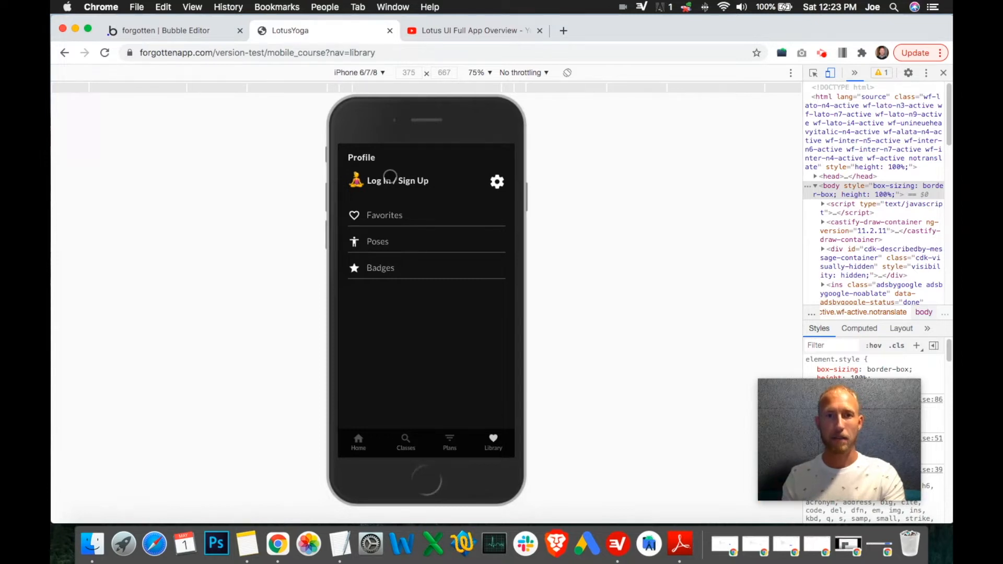
{"action": "left_click", "coordinate": [385, 241]}
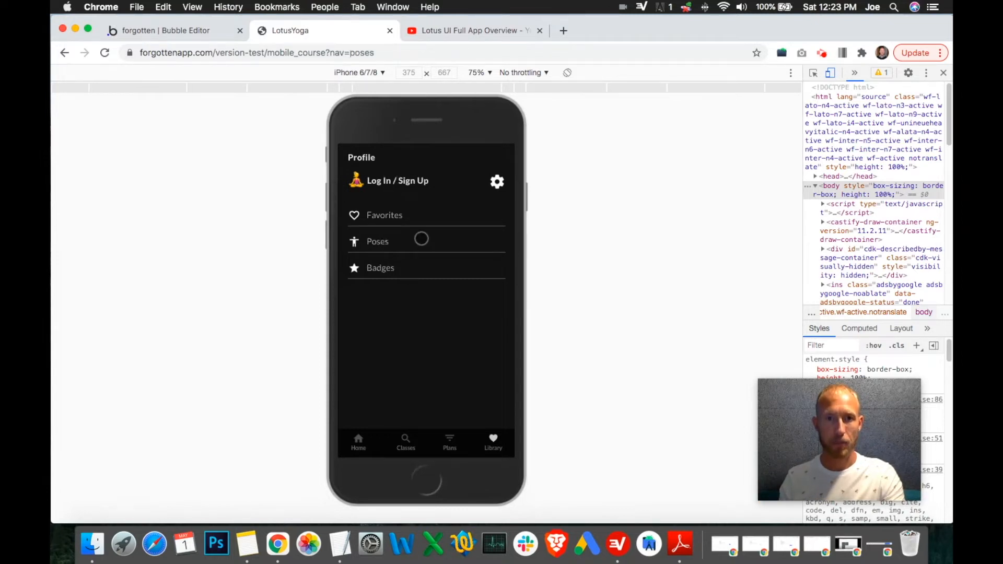
Step: Back in the editor, start a conditional on the Play Button Group with Current User as its subject
{"action": "left_click", "coordinate": [190, 32]}
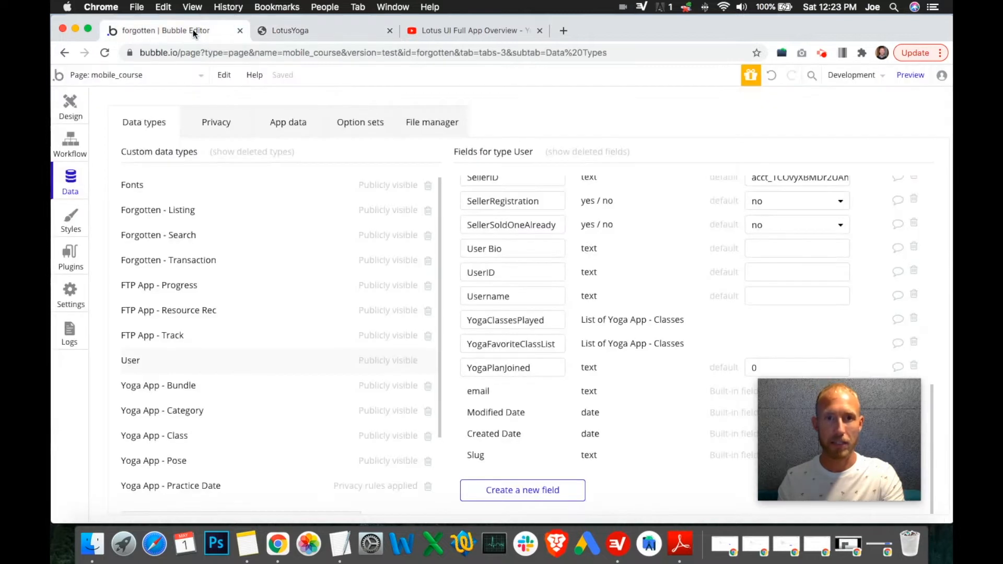
{"action": "left_click", "coordinate": [74, 107]}
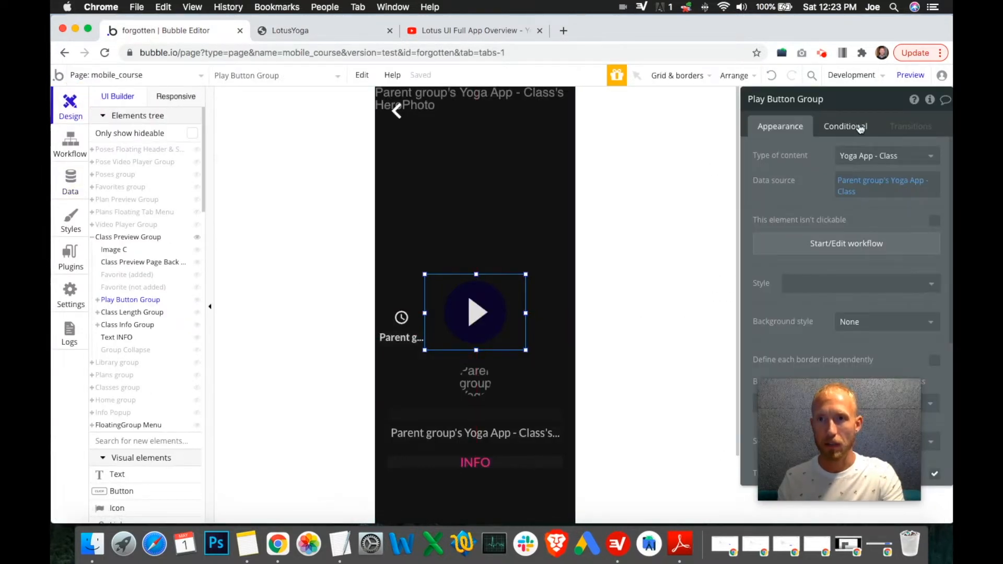
{"action": "left_click", "coordinate": [829, 129]}
{"action": "left_click", "coordinate": [828, 155]}
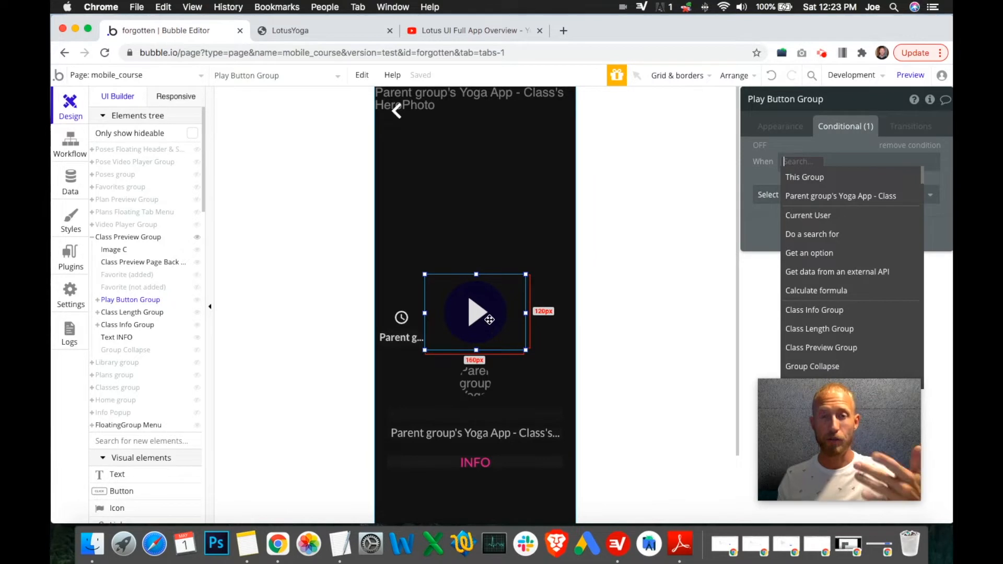
{"action": "left_click_drag", "start_coordinate": [839, 385], "coordinate": [671, 389]}
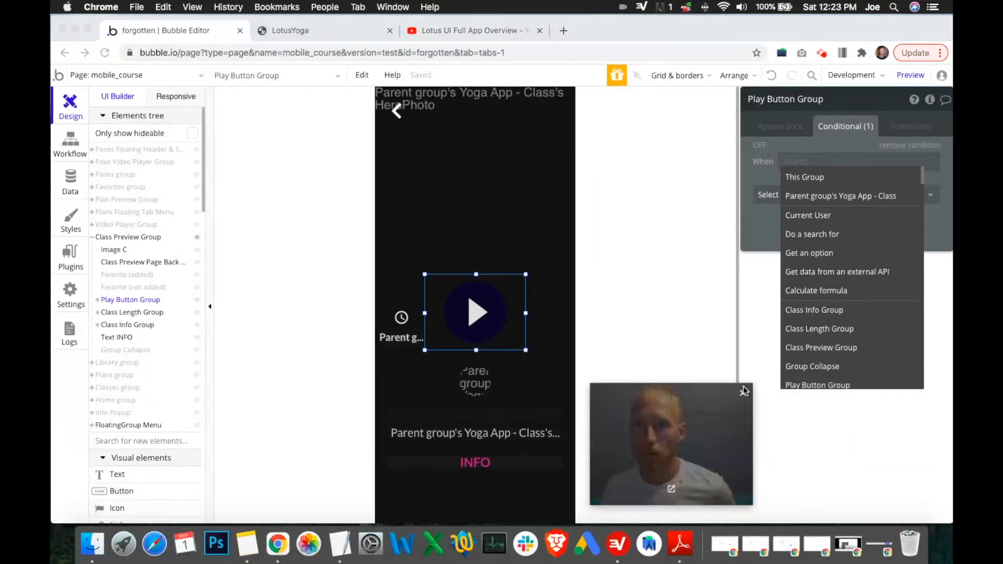
{"action": "left_click", "coordinate": [810, 217]}
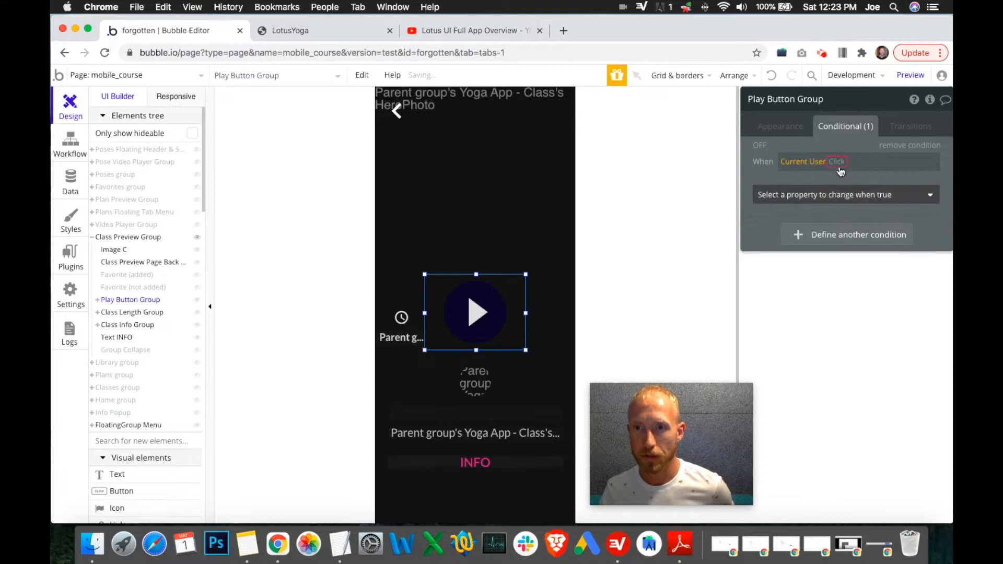
Step: Extend the Play Button Group condition to Current User's YogaClassesPlayed contains
{"action": "left_click", "coordinate": [836, 164]}
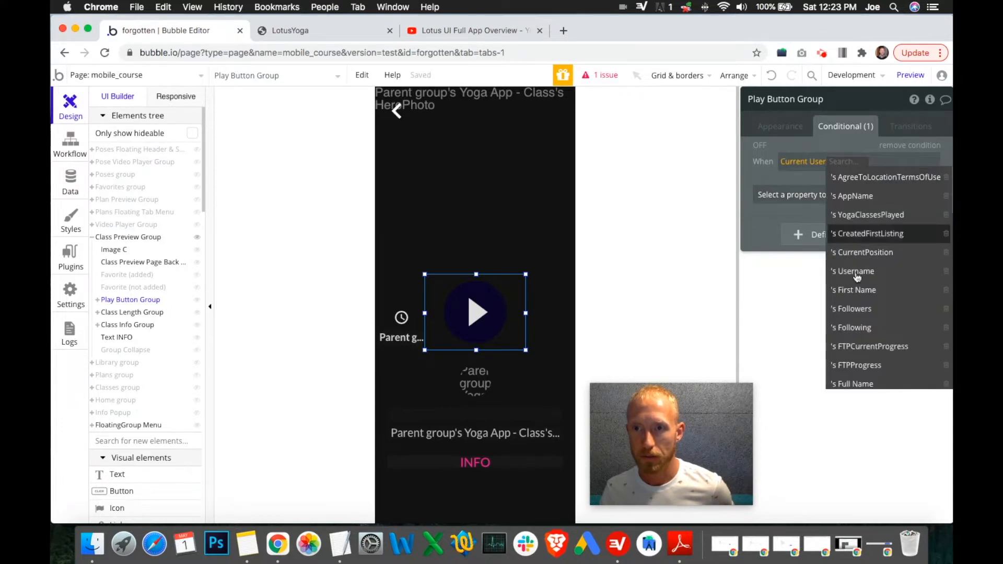
{"action": "scroll", "coordinate": [878, 313], "scroll_direction": "down", "scroll_amount": 10}
{"action": "scroll", "coordinate": [880, 321], "scroll_direction": "down", "scroll_amount": 9}
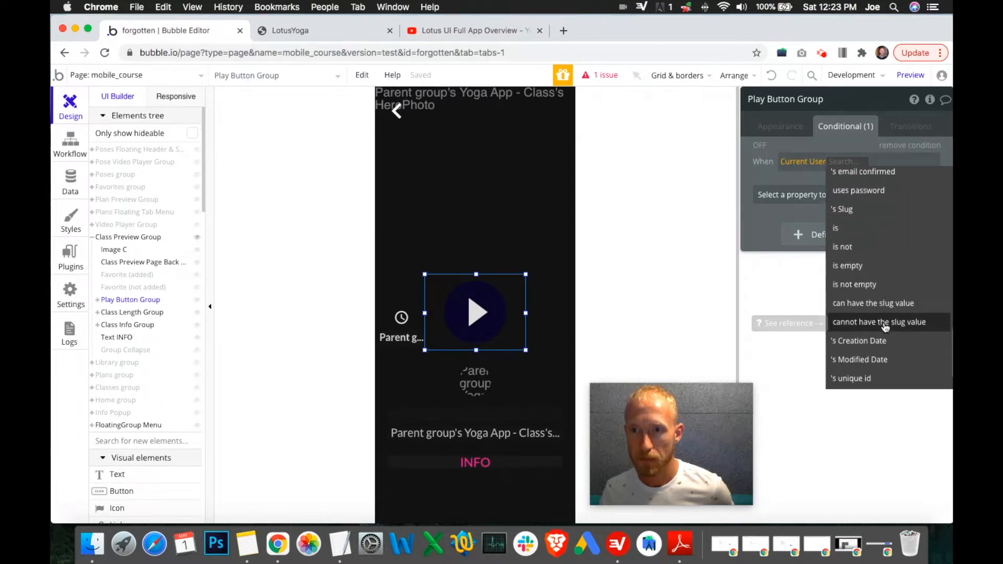
{"action": "scroll", "coordinate": [884, 327], "scroll_direction": "down", "scroll_amount": 3}
{"action": "scroll", "coordinate": [884, 318], "scroll_direction": "up", "scroll_amount": 12}
{"action": "scroll", "coordinate": [885, 321], "scroll_direction": "up", "scroll_amount": 5}
{"action": "scroll", "coordinate": [884, 325], "scroll_direction": "down", "scroll_amount": 10}
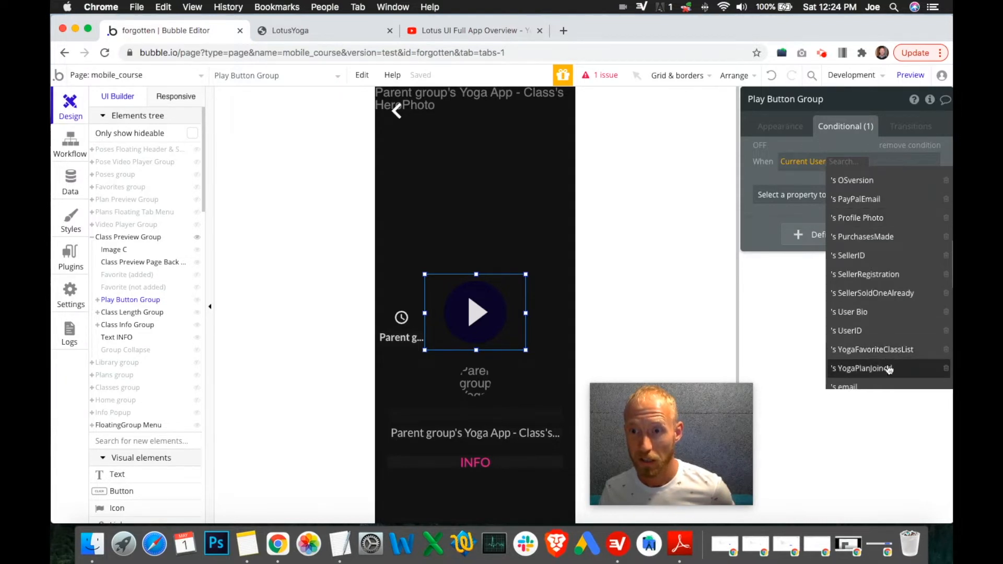
{"action": "scroll", "coordinate": [890, 368], "scroll_direction": "down", "scroll_amount": 1}
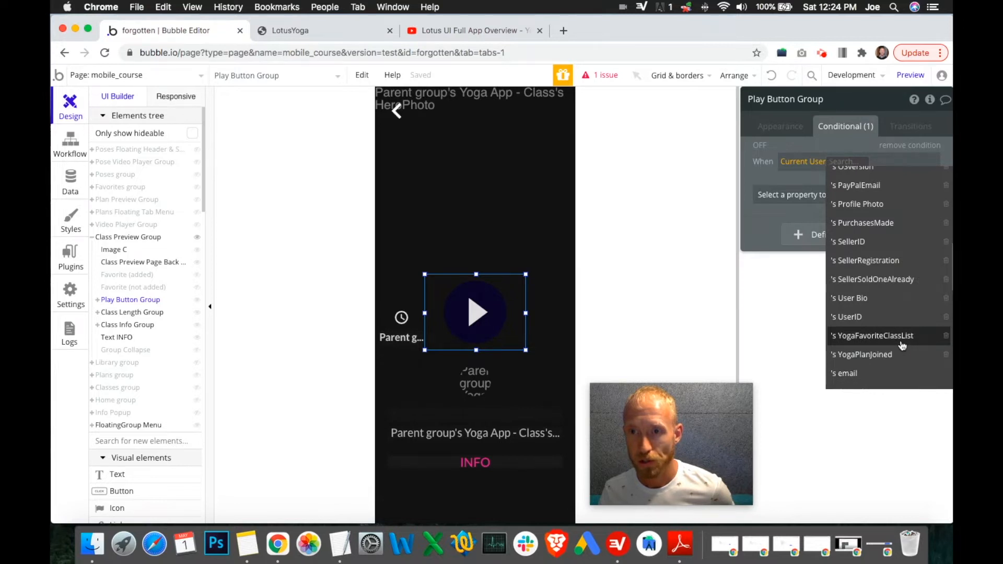
{"action": "scroll", "coordinate": [898, 331], "scroll_direction": "up", "scroll_amount": 5}
{"action": "type", "text": "cla"}
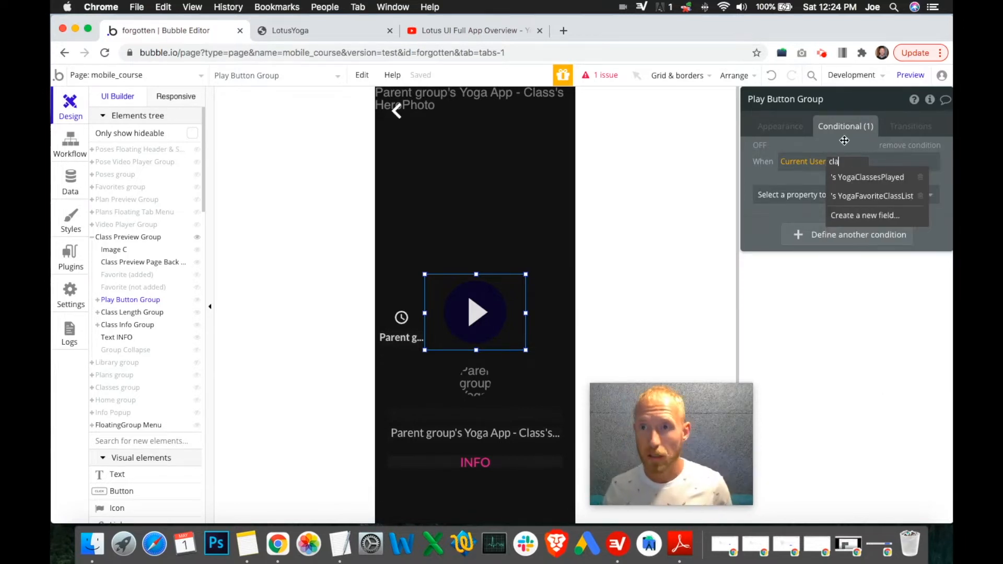
{"action": "left_click", "coordinate": [876, 178]}
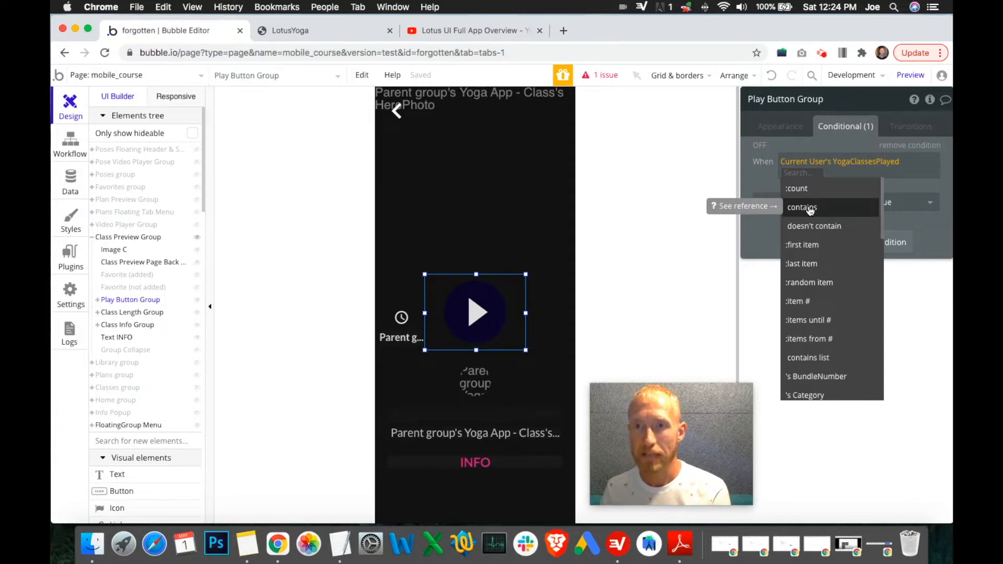
{"action": "left_click", "coordinate": [809, 208]}
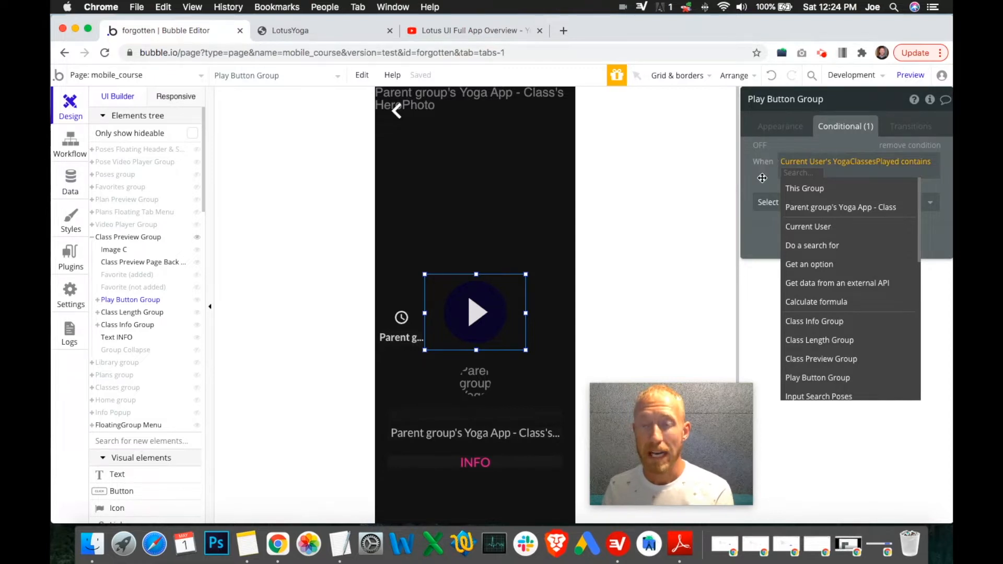
Step: Search the app's database views for yoga and open the Yoga App - Classes data views
{"action": "left_click", "coordinate": [70, 180]}
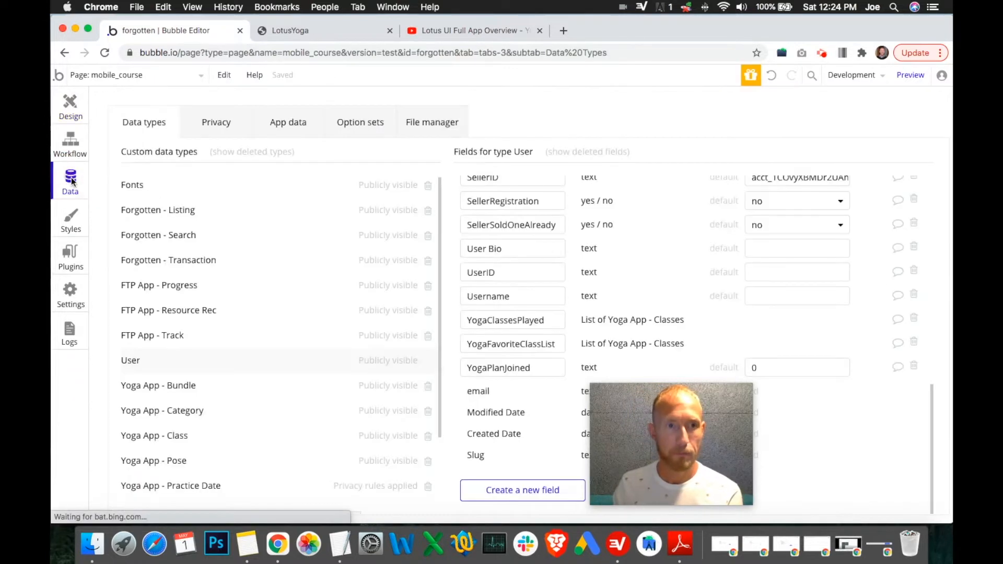
{"action": "left_click", "coordinate": [275, 125]}
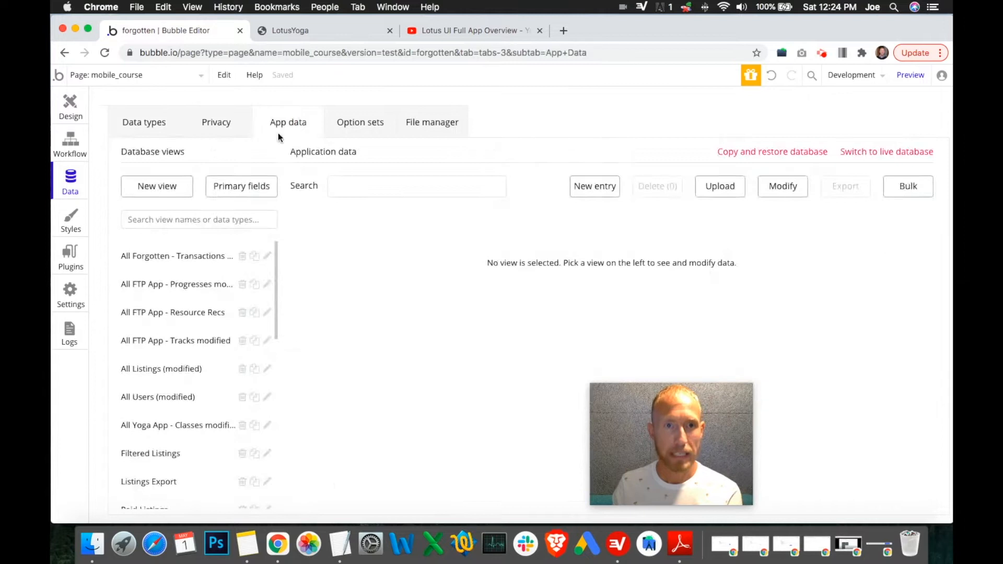
{"action": "left_click", "coordinate": [178, 131]}
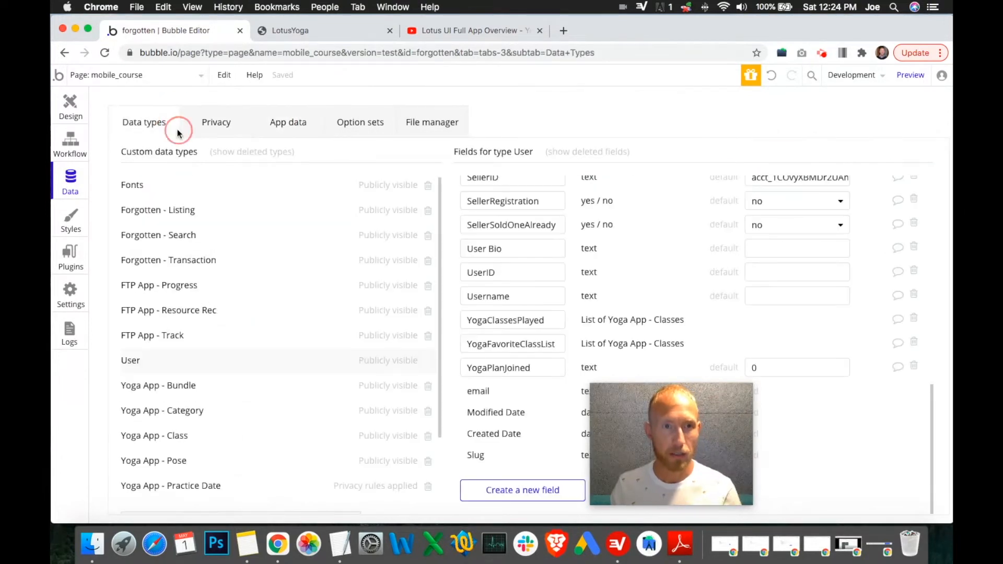
{"action": "left_click", "coordinate": [294, 125]}
{"action": "left_click", "coordinate": [177, 213]}
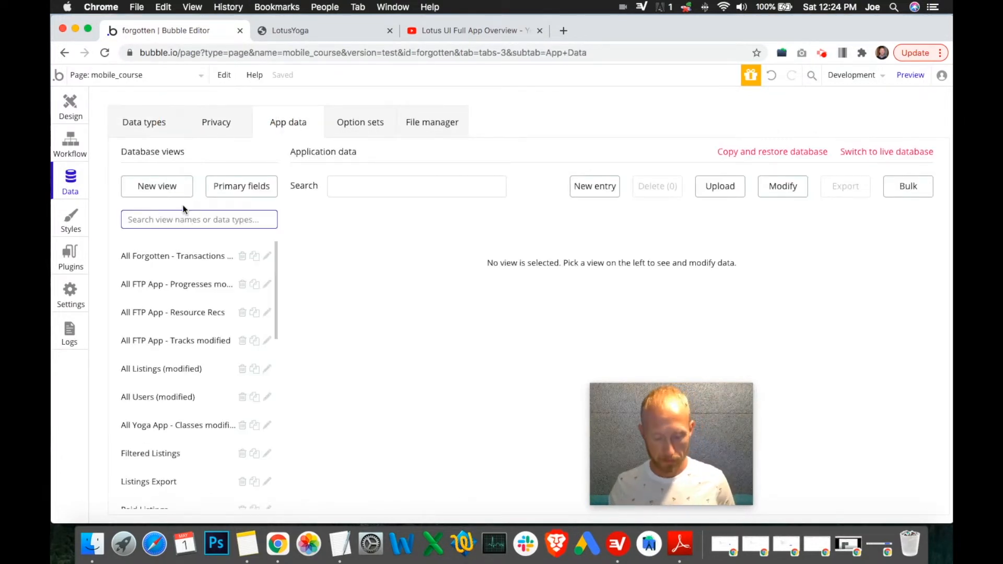
{"action": "type", "text": "yoga"}
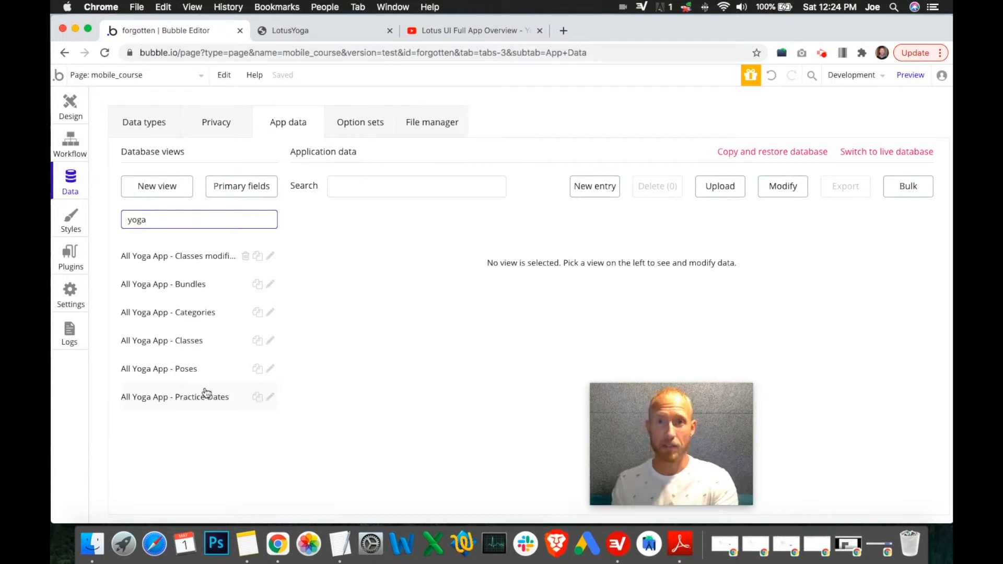
{"action": "left_click", "coordinate": [202, 345]}
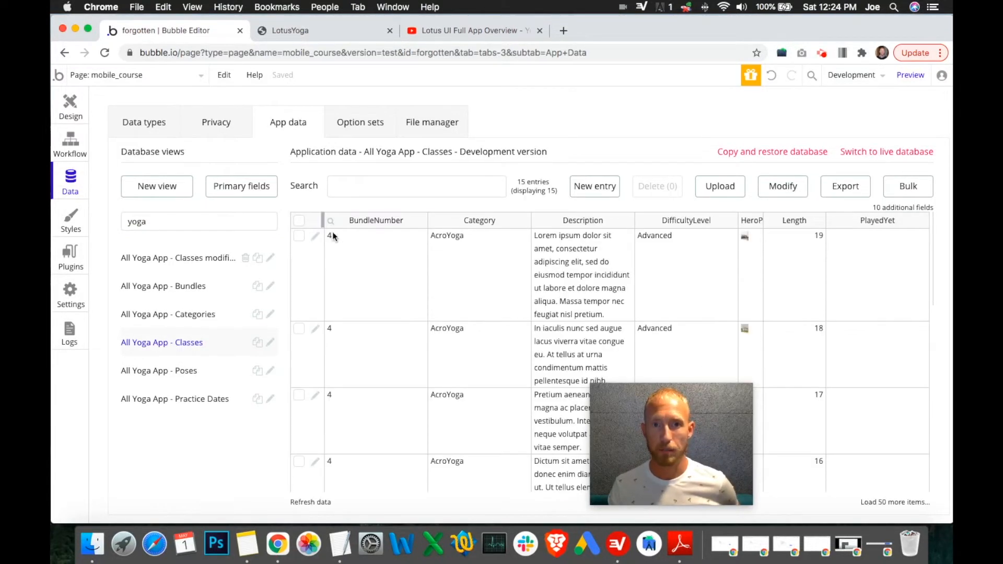
{"action": "left_click", "coordinate": [191, 273]}
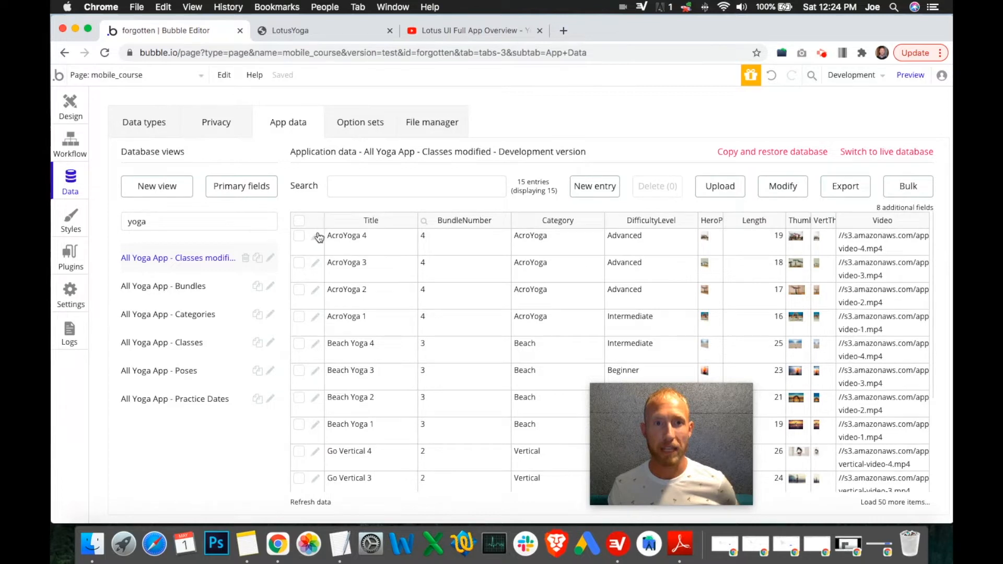
Step: Open the AcroYoga 1 class entry to inspect its unique id, then close the entry without saving
{"action": "scroll", "coordinate": [392, 347], "scroll_direction": "down", "scroll_amount": 3}
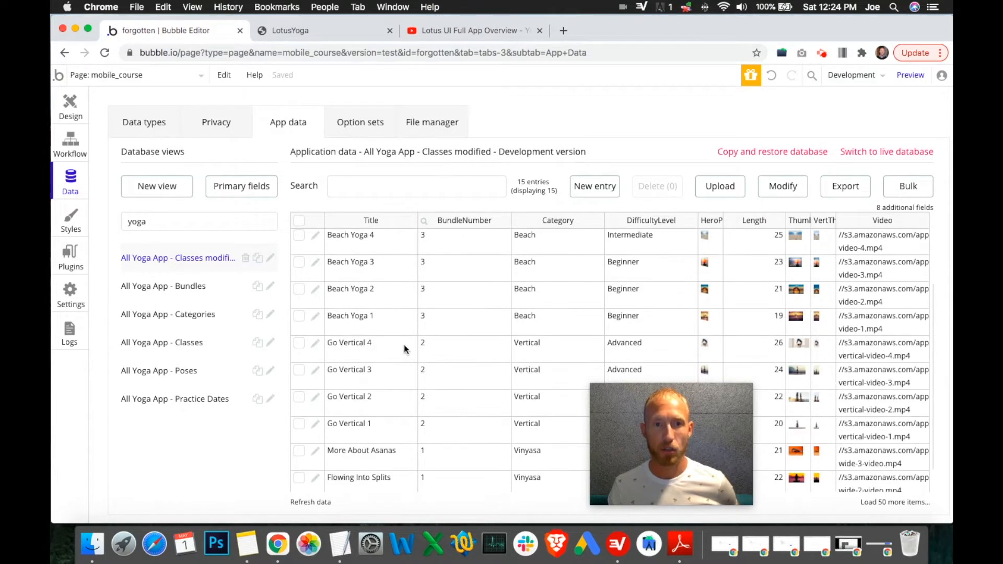
{"action": "scroll", "coordinate": [400, 349], "scroll_direction": "up", "scroll_amount": 3}
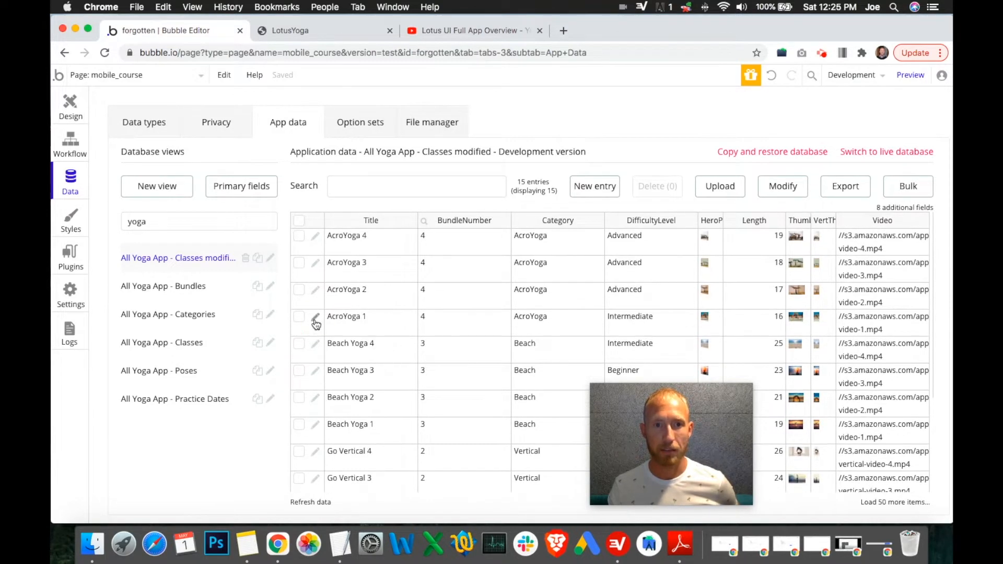
{"action": "left_click", "coordinate": [314, 319]}
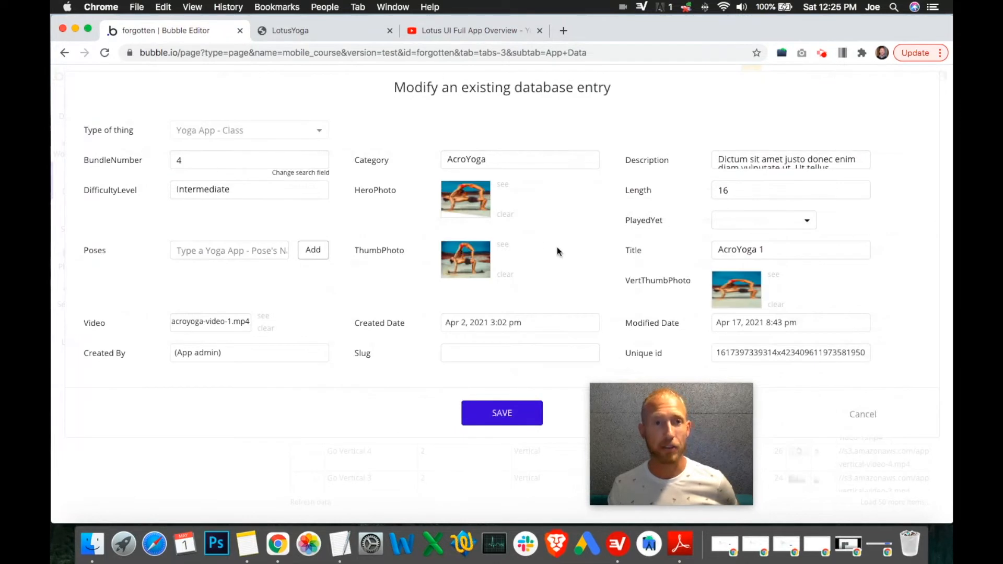
{"action": "double_click", "coordinate": [775, 352]}
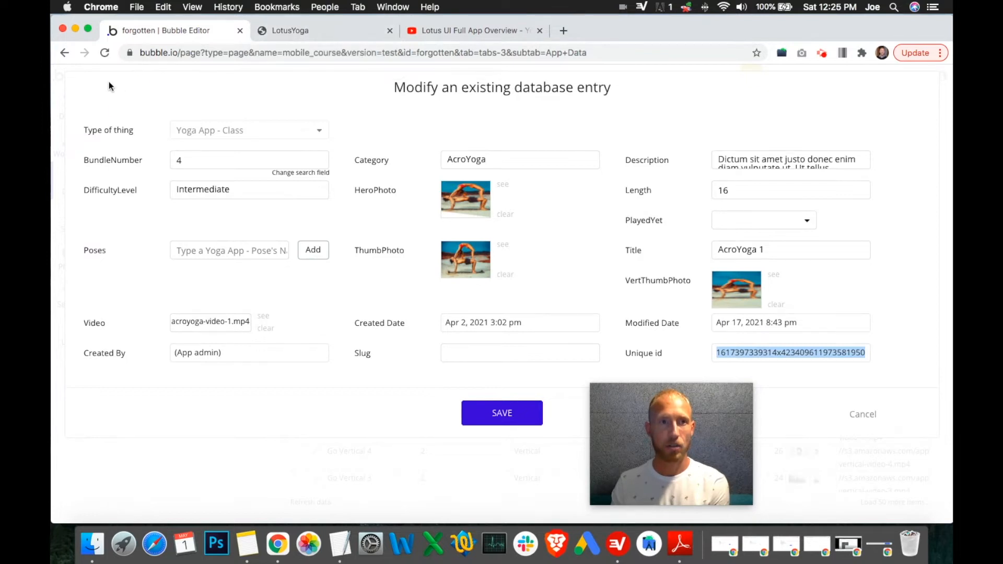
{"action": "left_click", "coordinate": [862, 414]}
Step: Try changing the Play Button Group condition to Current User's YogaClassesPlayed's unique id
{"action": "left_click", "coordinate": [70, 107]}
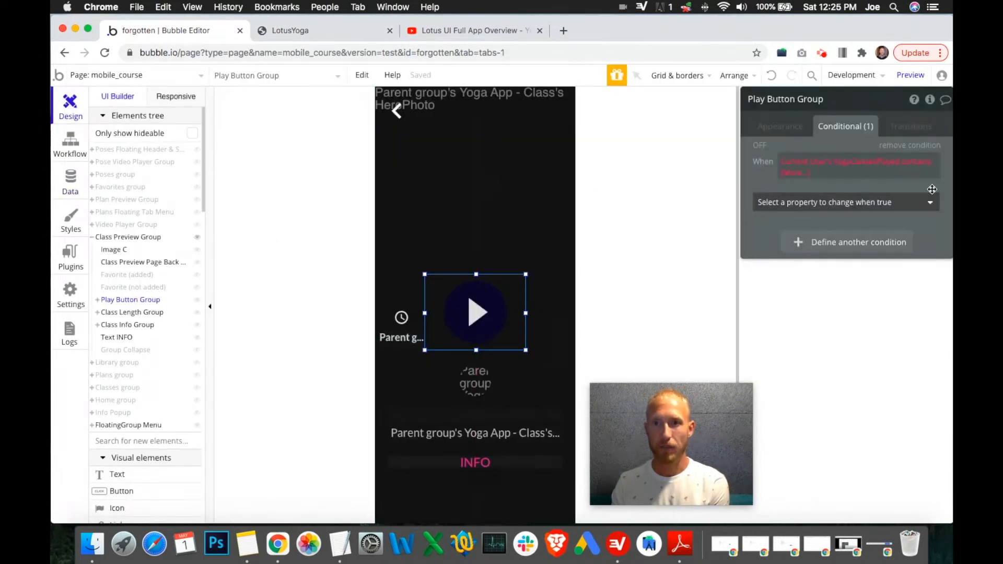
{"action": "left_click", "coordinate": [787, 170]}
{"action": "left_click", "coordinate": [765, 175]}
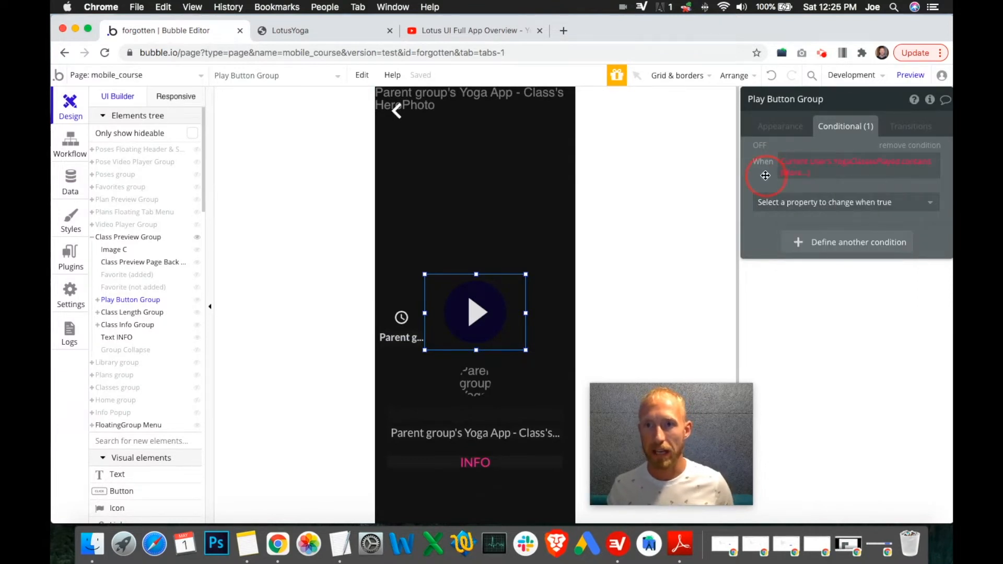
{"action": "left_click", "coordinate": [794, 172]}
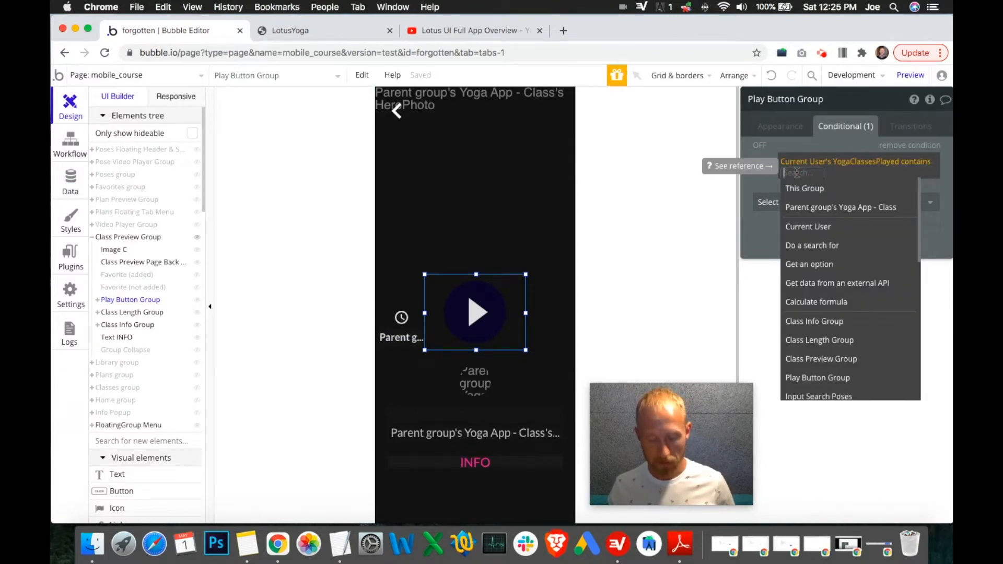
{"action": "left_click", "coordinate": [766, 177]}
{"action": "left_click", "coordinate": [798, 172]}
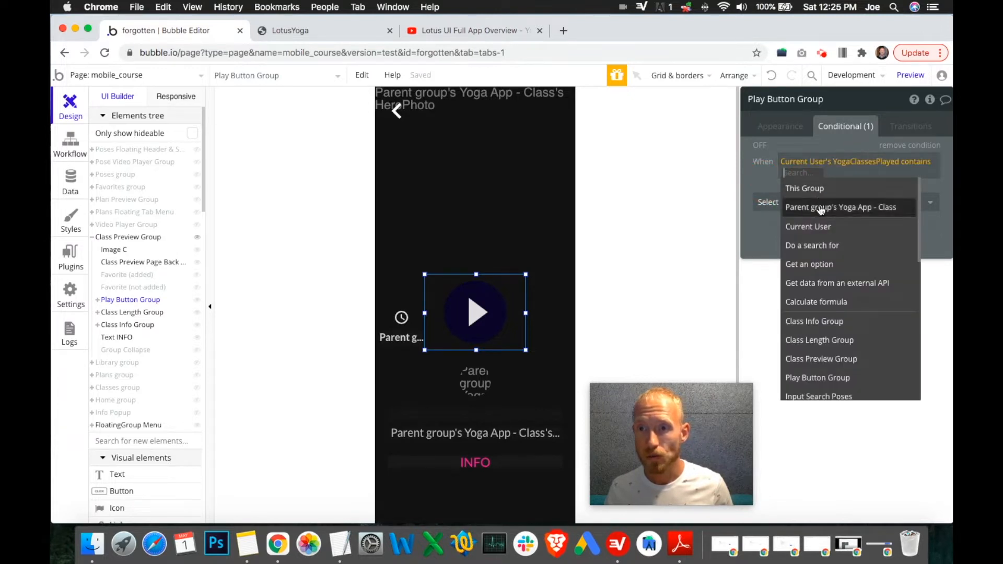
{"action": "mouse_move", "coordinate": [822, 244]}
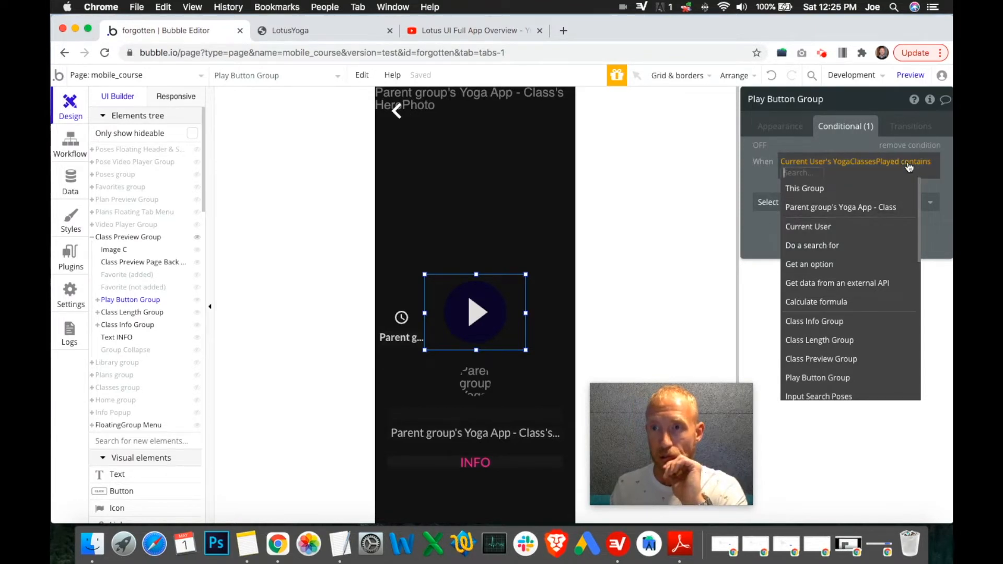
{"action": "left_click", "coordinate": [771, 174]}
{"action": "left_click", "coordinate": [916, 161]}
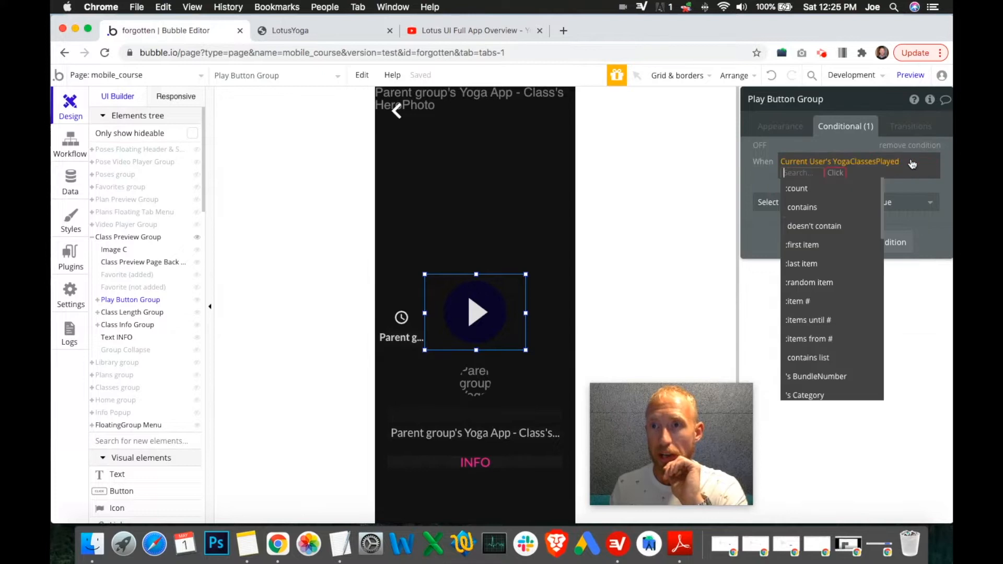
{"action": "scroll", "coordinate": [836, 288], "scroll_direction": "down", "scroll_amount": 10}
{"action": "scroll", "coordinate": [836, 329], "scroll_direction": "up", "scroll_amount": 3}
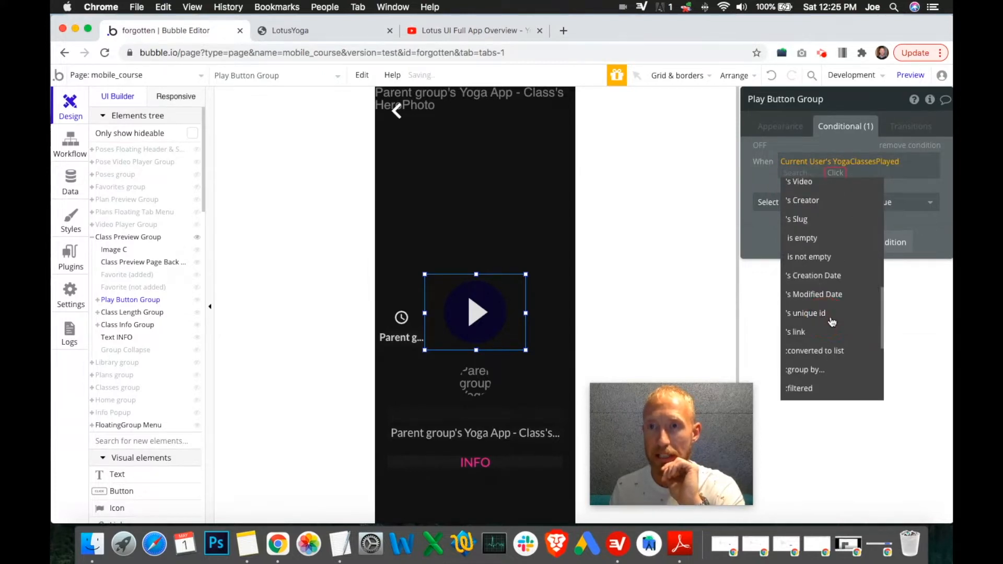
{"action": "left_click", "coordinate": [831, 314]}
{"action": "left_click", "coordinate": [801, 172]}
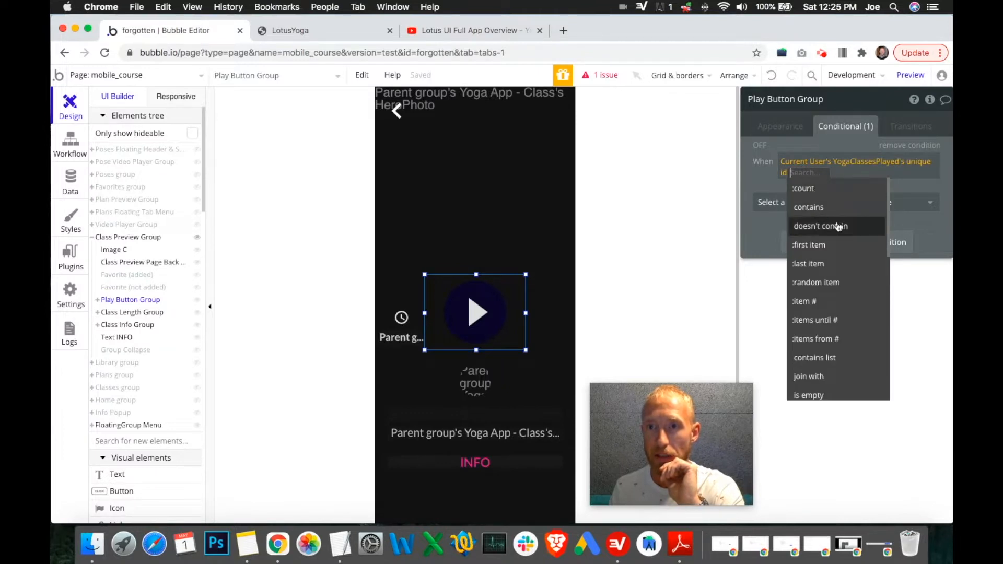
{"action": "left_click", "coordinate": [883, 175]}
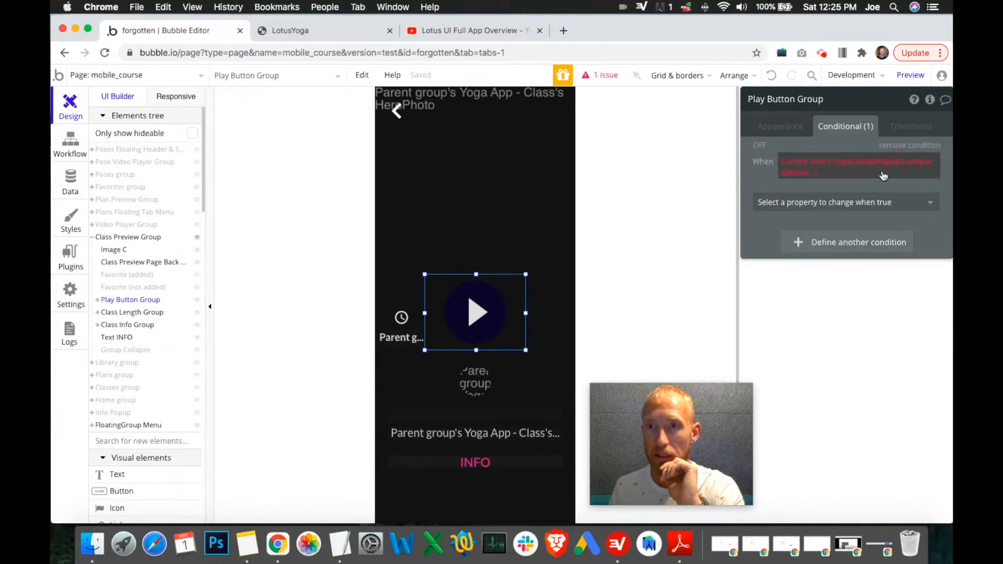
Step: Clear the Play Button Group's condition expression
{"action": "left_click", "coordinate": [802, 172]}
{"action": "scroll", "coordinate": [841, 256], "scroll_direction": "down", "scroll_amount": 4}
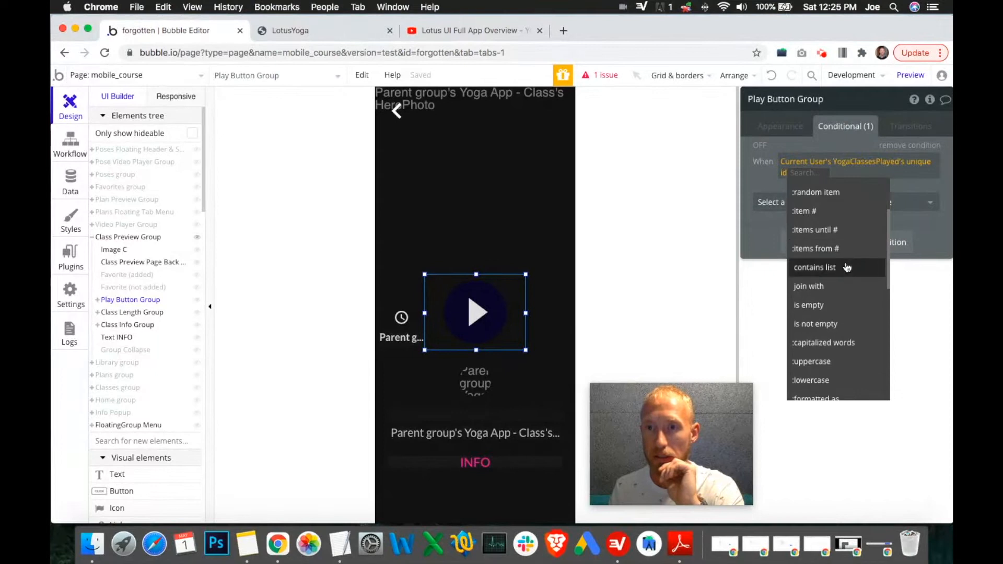
{"action": "scroll", "coordinate": [849, 276], "scroll_direction": "down", "scroll_amount": 10}
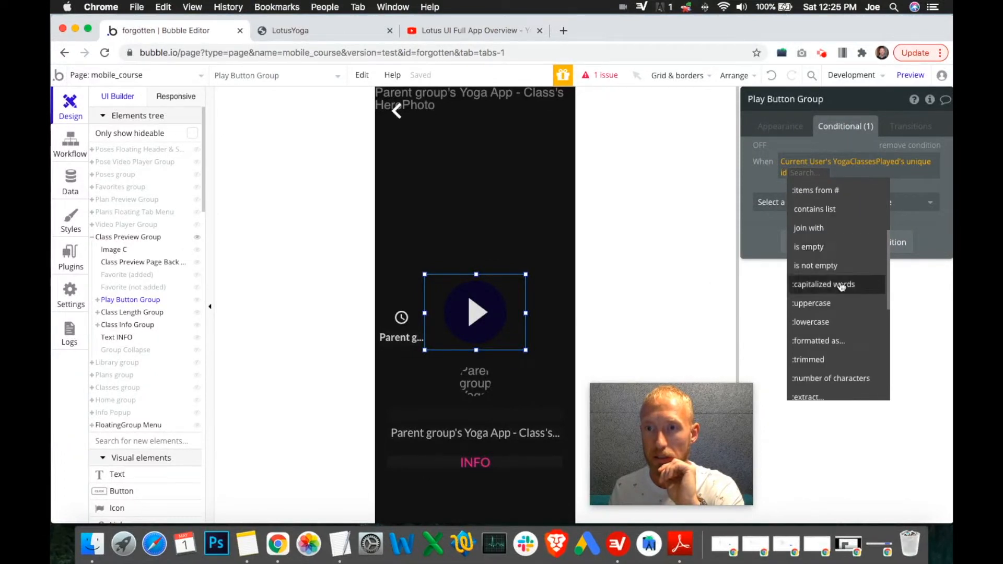
{"action": "scroll", "coordinate": [842, 284], "scroll_direction": "up", "scroll_amount": 15}
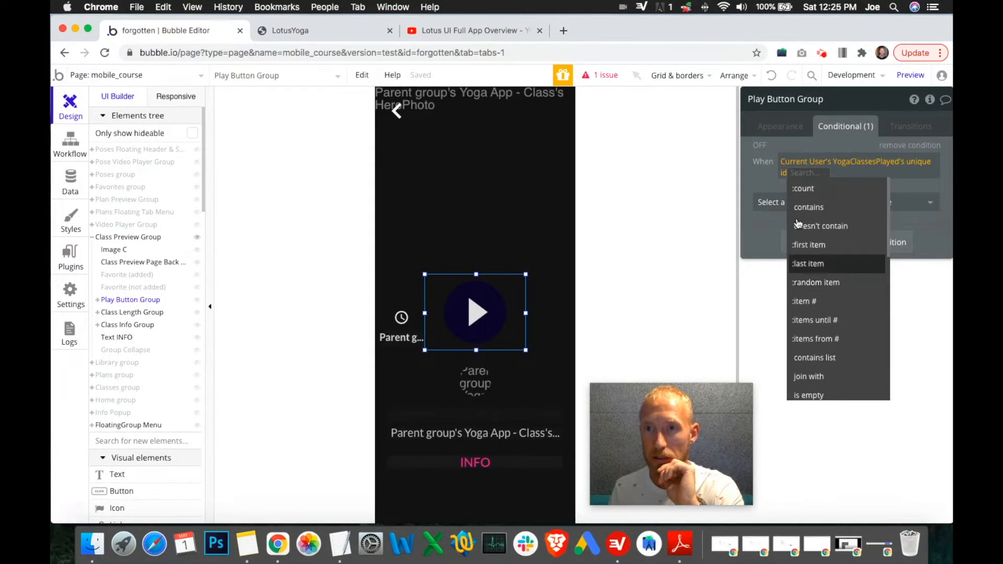
{"action": "left_click", "coordinate": [755, 183]}
{"action": "right_click", "coordinate": [800, 178]}
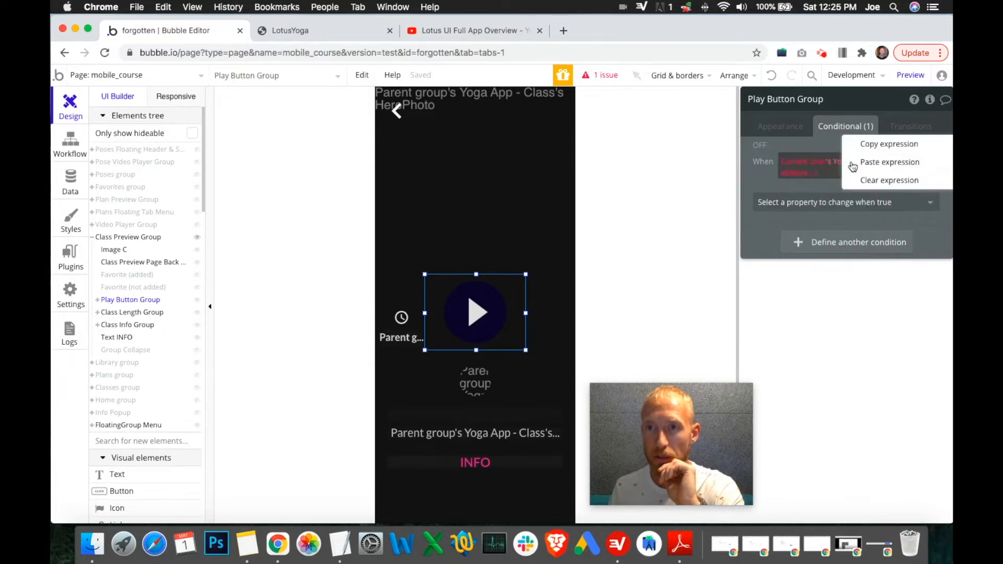
{"action": "left_click", "coordinate": [878, 182]}
Step: Rebuild the condition as Current User's YogaClassesPlayed contains
{"action": "left_click", "coordinate": [799, 162]}
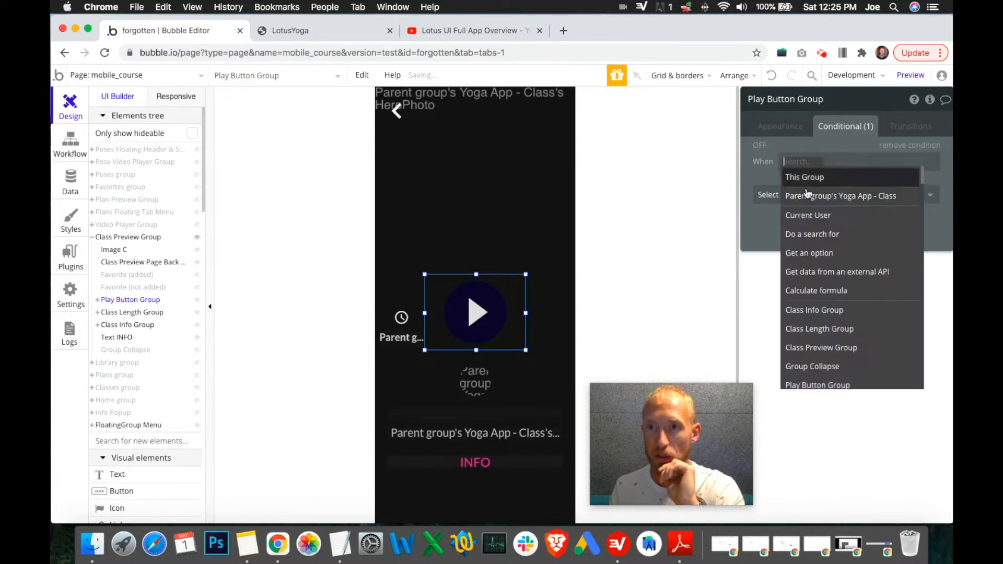
{"action": "left_click", "coordinate": [815, 217]}
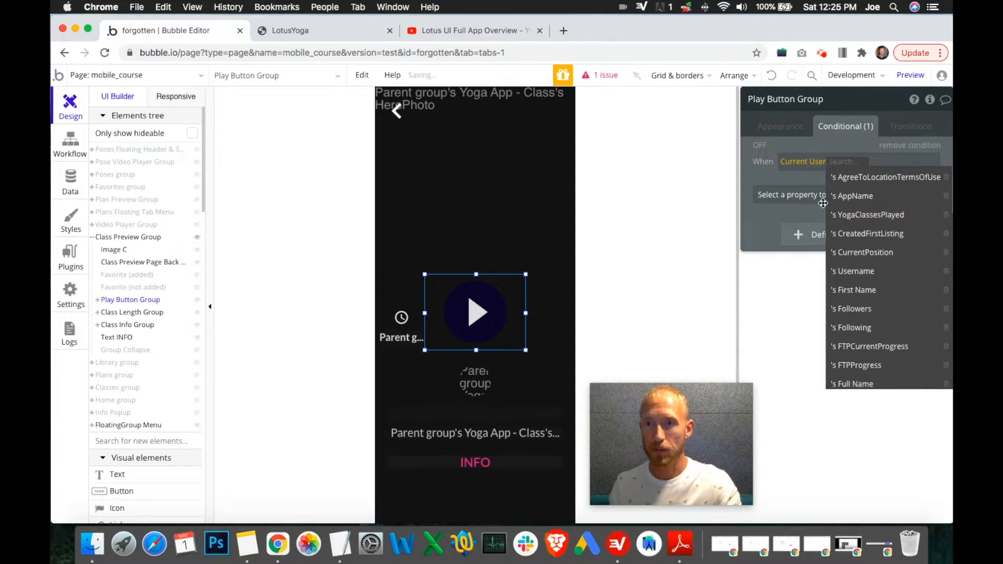
{"action": "left_click", "coordinate": [864, 216]}
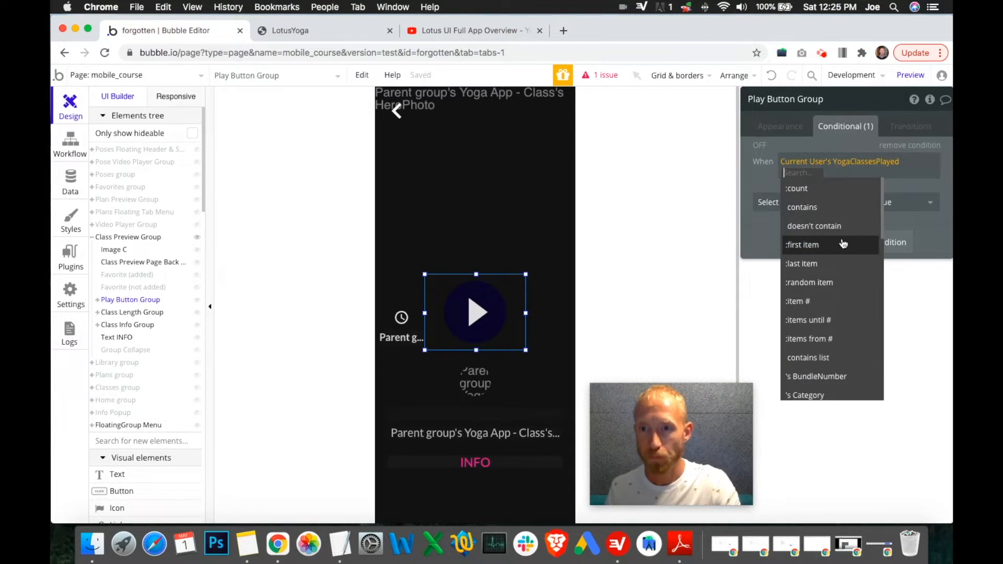
{"action": "scroll", "coordinate": [846, 253], "scroll_direction": "down", "scroll_amount": 1}
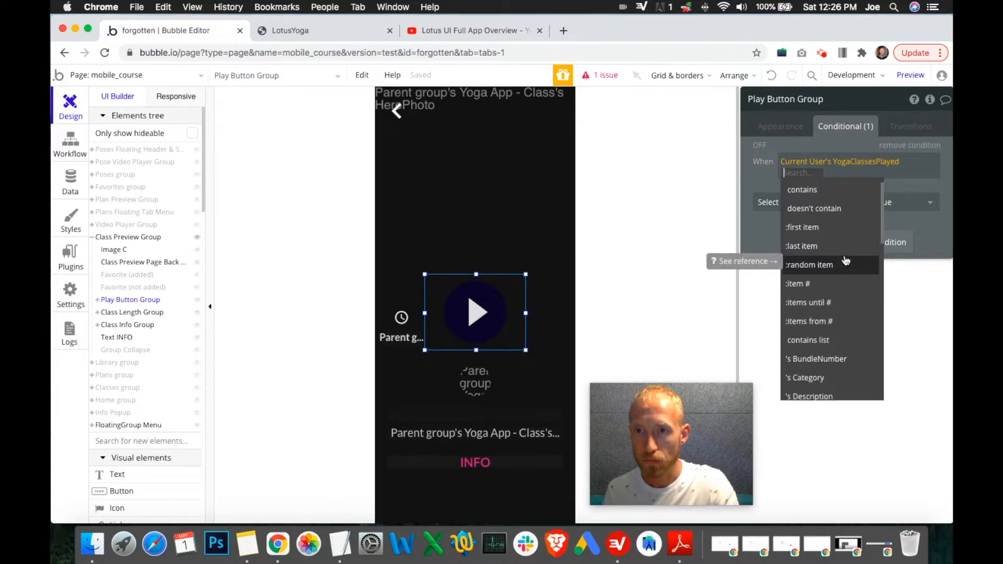
{"action": "scroll", "coordinate": [846, 259], "scroll_direction": "up", "scroll_amount": 1}
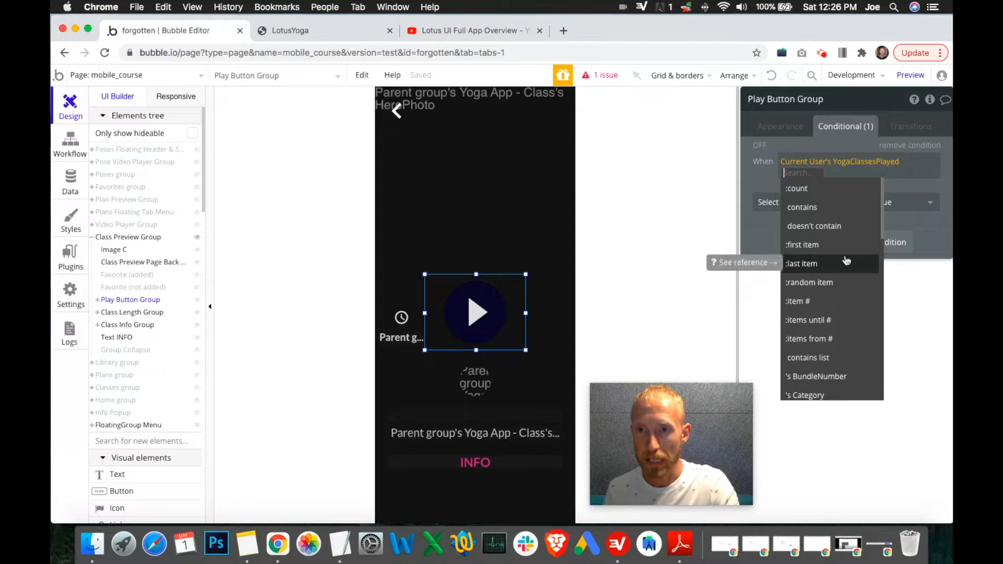
{"action": "right_click", "coordinate": [815, 161]}
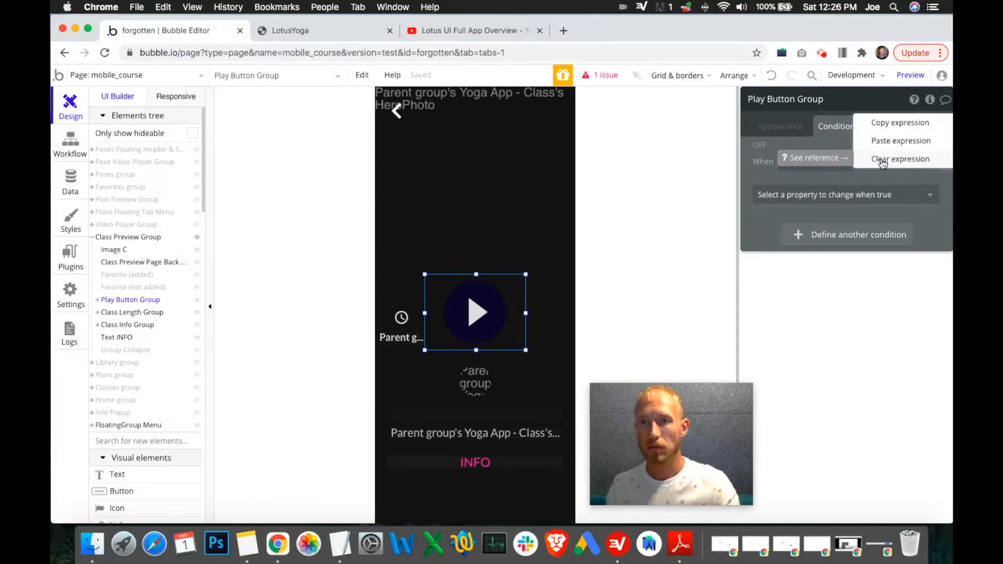
{"action": "left_click", "coordinate": [869, 172]}
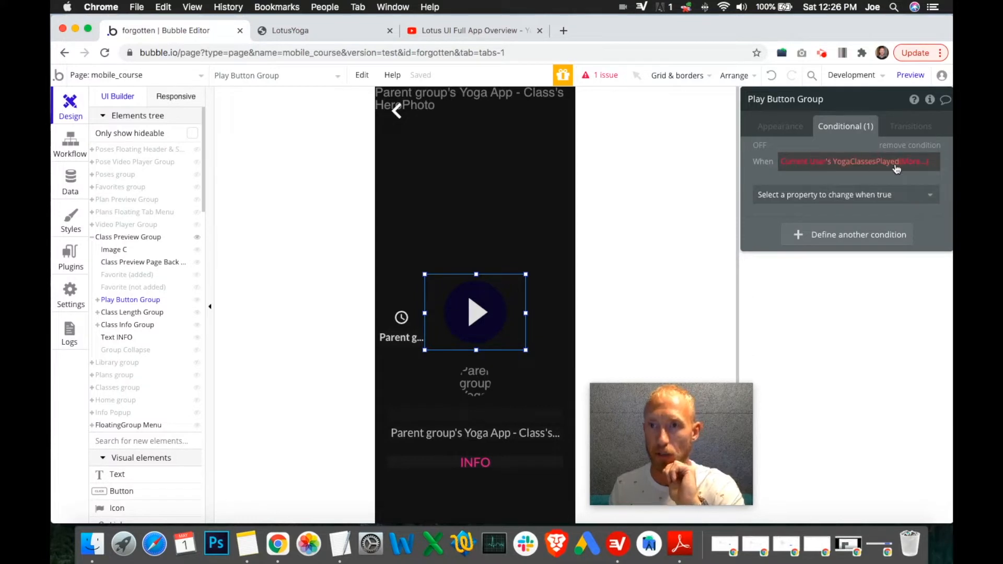
{"action": "left_click", "coordinate": [911, 167]}
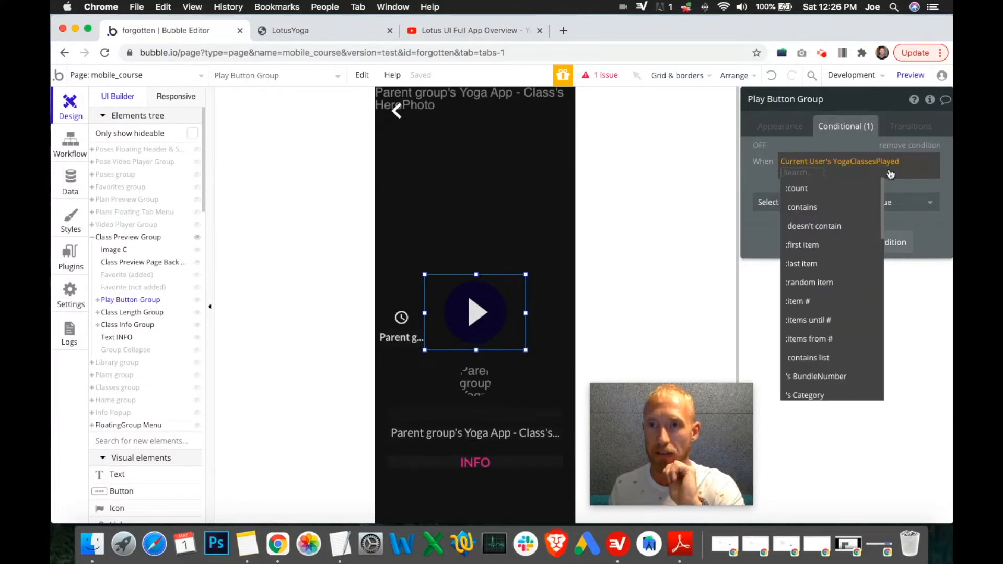
{"action": "left_click", "coordinate": [830, 209]}
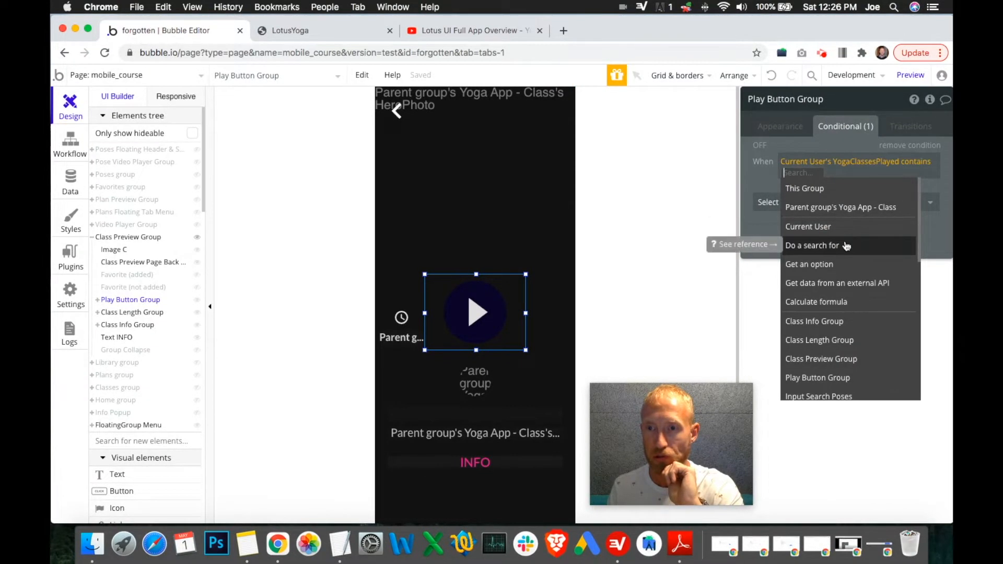
Step: Complete the condition with a search for Yoga App - Class constrained by unique id equal to the pasted AcroYoga 1 id
{"action": "left_click", "coordinate": [848, 245]}
{"action": "left_click", "coordinate": [667, 129]}
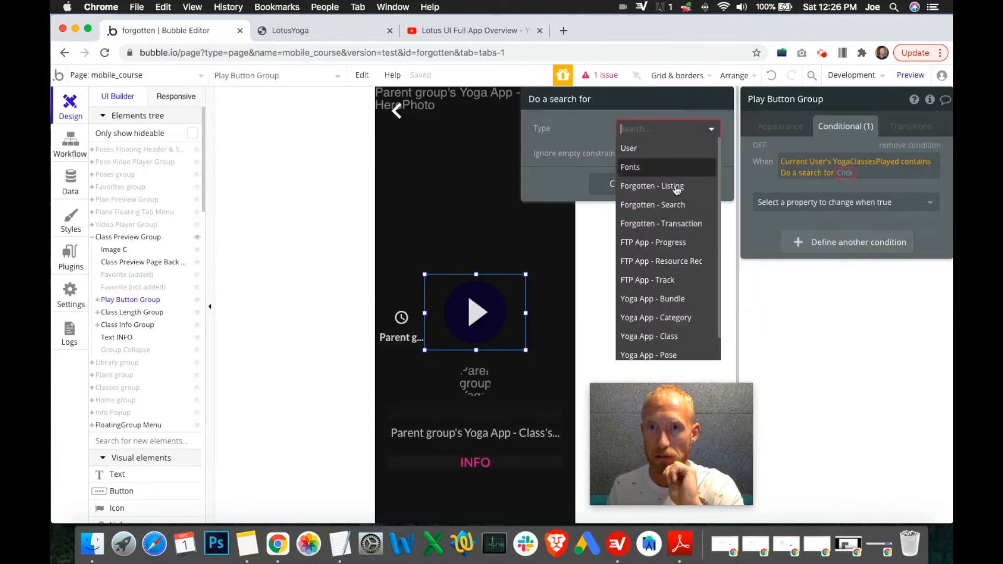
{"action": "scroll", "coordinate": [671, 235], "scroll_direction": "down", "scroll_amount": 1}
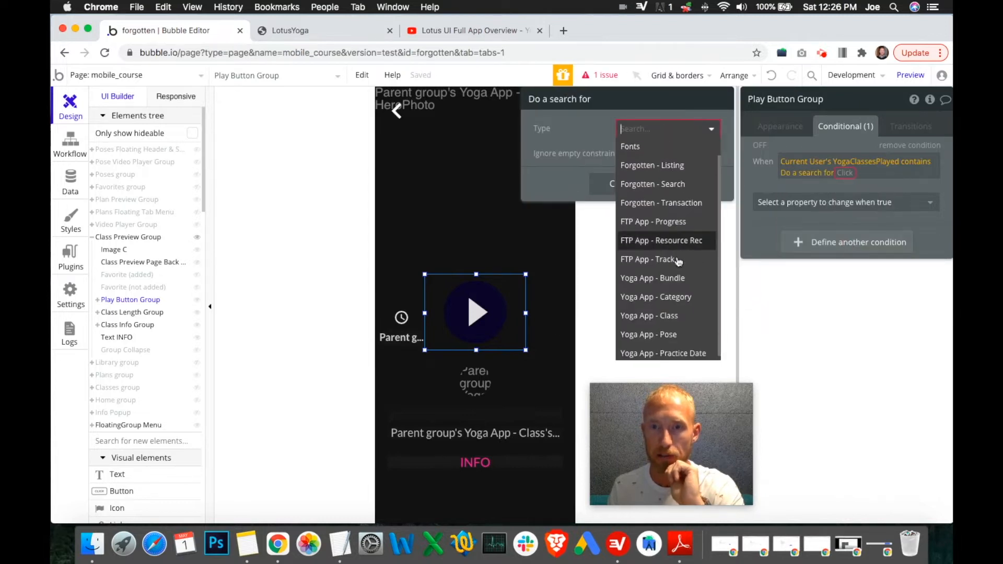
{"action": "left_click", "coordinate": [677, 312]}
{"action": "left_click", "coordinate": [634, 162]}
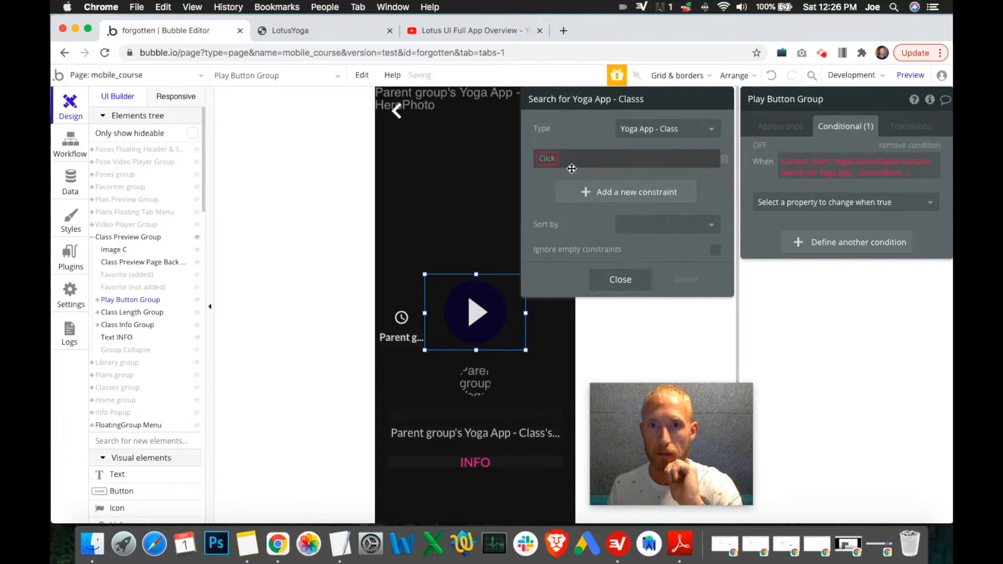
{"action": "left_click", "coordinate": [543, 157]}
{"action": "scroll", "coordinate": [577, 303], "scroll_direction": "down", "scroll_amount": 4}
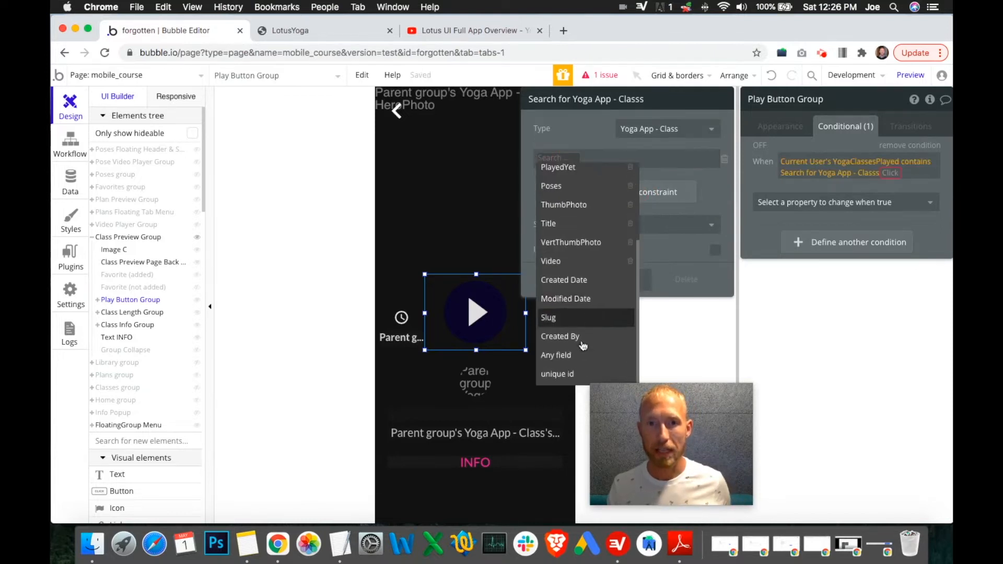
{"action": "left_click", "coordinate": [571, 374]}
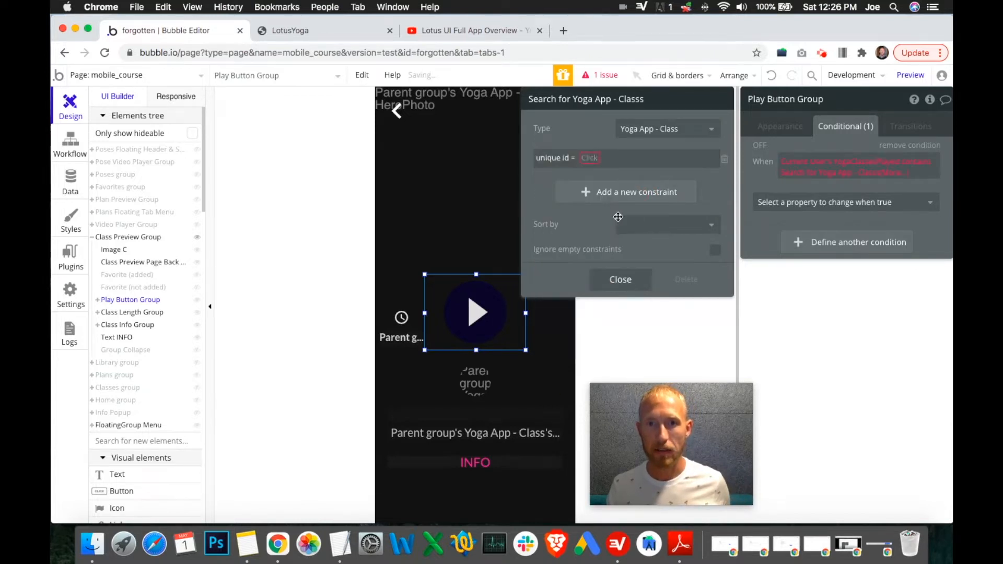
{"action": "left_click", "coordinate": [579, 160]}
{"action": "type", "text": "973581950"}
{"action": "left_click", "coordinate": [550, 179]}
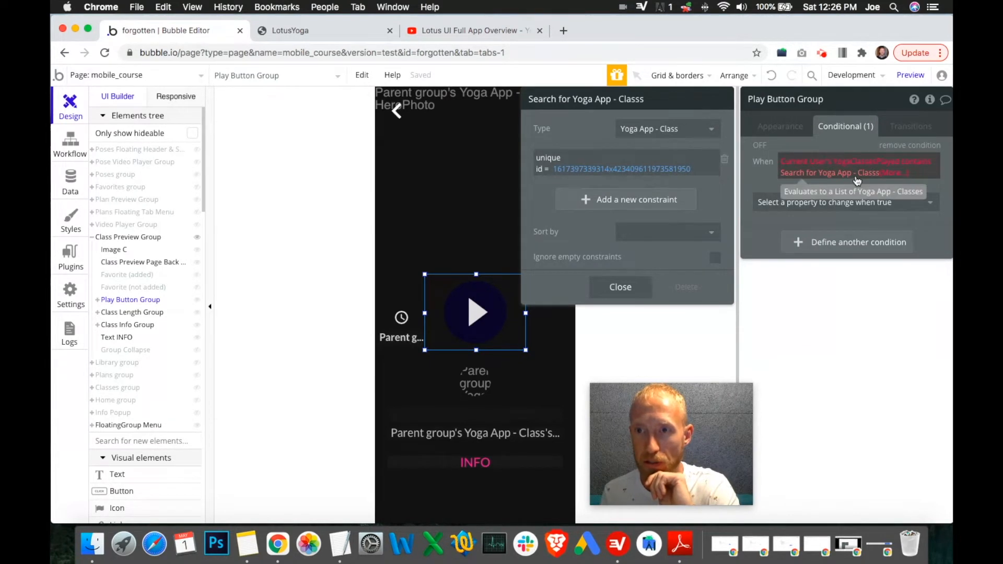
Step: Append :first item to the Yoga App - Class search in the condition
{"action": "left_click", "coordinate": [897, 176]}
{"action": "left_click", "coordinate": [895, 244]}
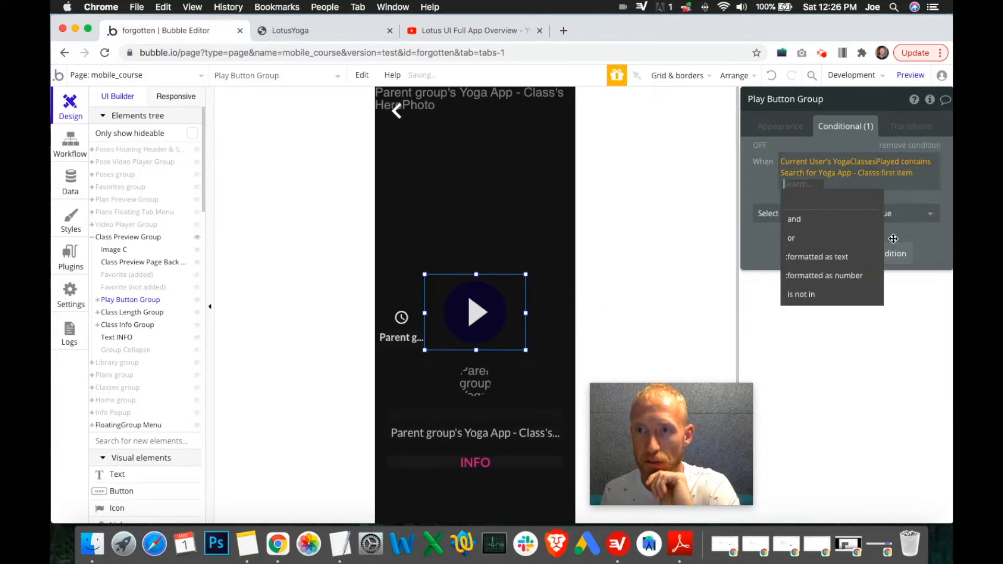
{"action": "left_click", "coordinate": [904, 198]}
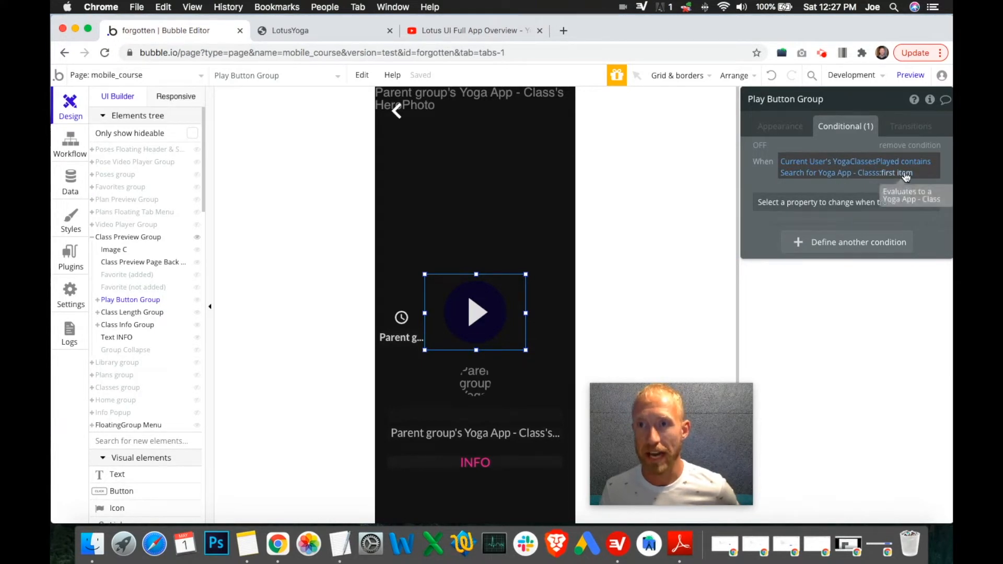
Step: Review the search's unique id constraint and glance at the LotusYoga preview tab
{"action": "left_click", "coordinate": [858, 173]}
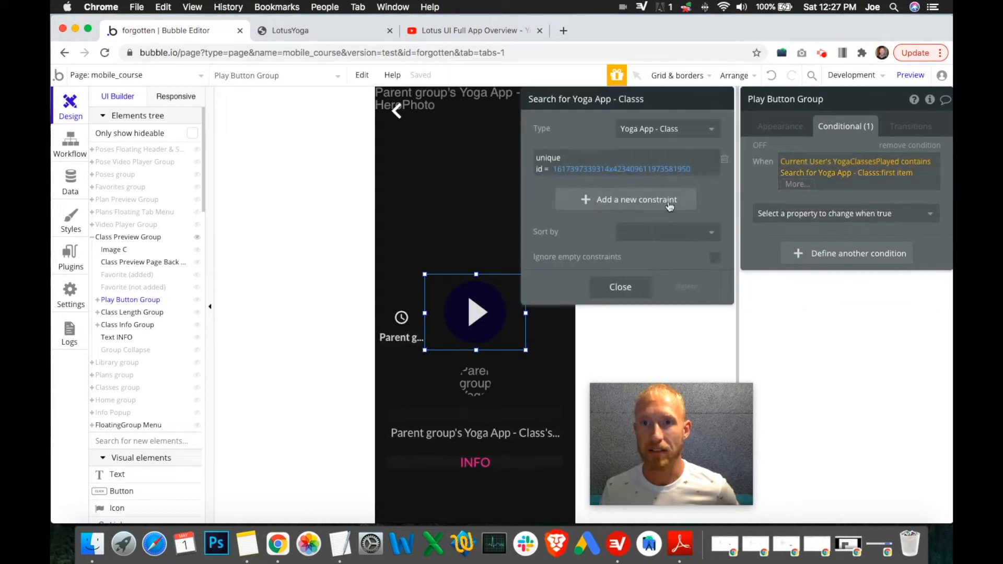
{"action": "left_click", "coordinate": [347, 30]}
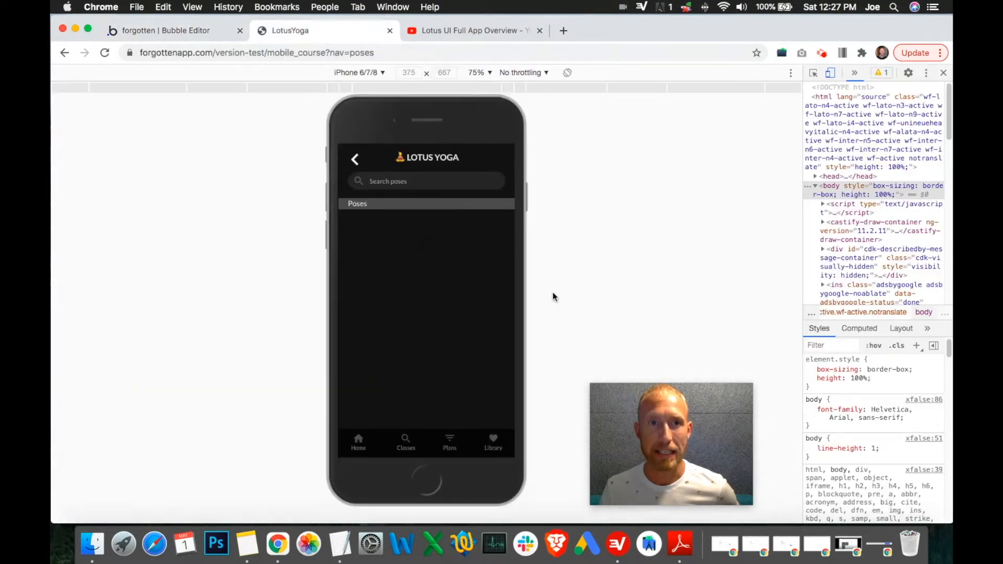
{"action": "left_click", "coordinate": [182, 32]}
Step: Open the AcroYoga 1 class entry in the Yoga App - Classes data view and select its unique id
{"action": "left_click", "coordinate": [70, 180]}
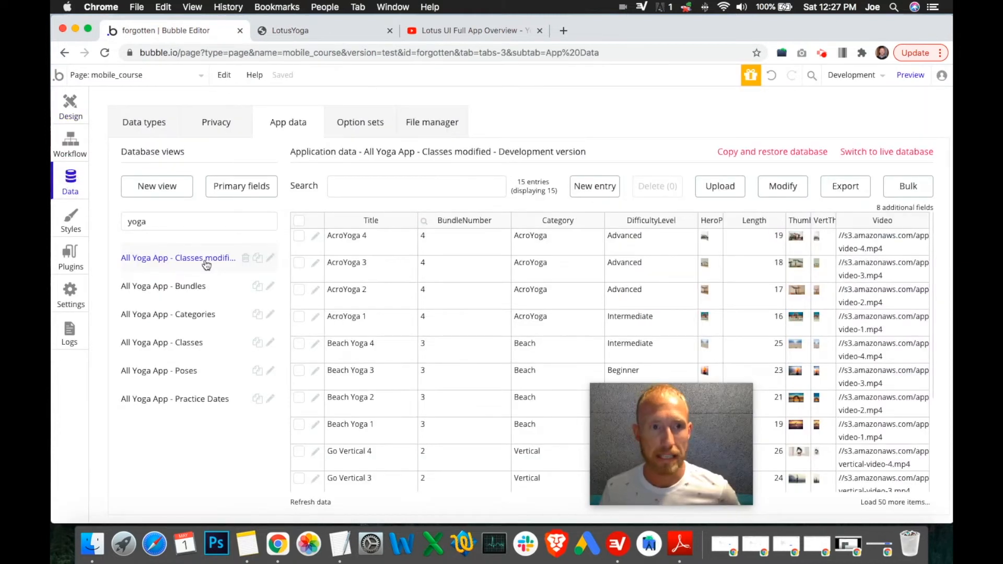
{"action": "left_click", "coordinate": [270, 259]}
{"action": "left_click", "coordinate": [863, 356]}
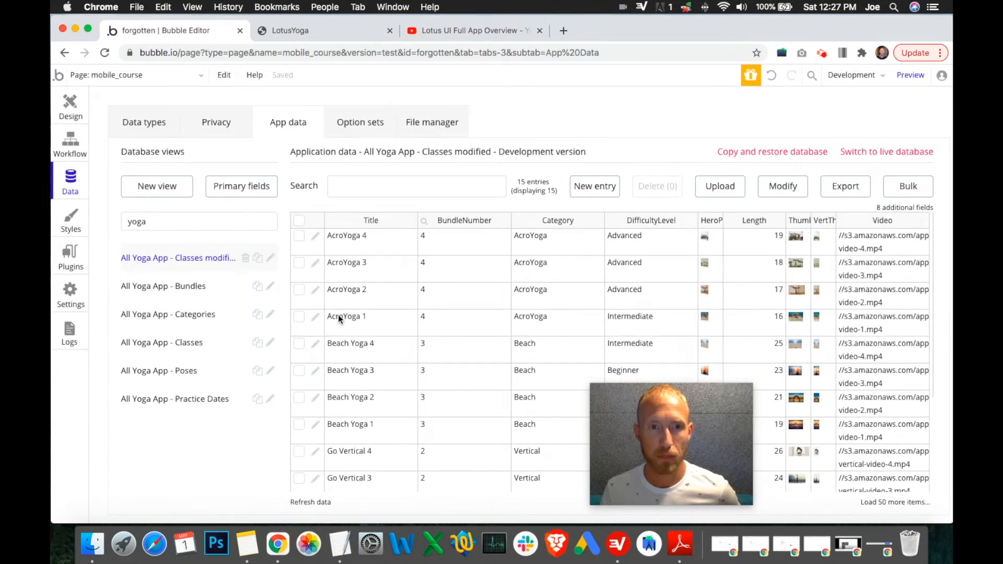
{"action": "left_click", "coordinate": [316, 318]}
{"action": "double_click", "coordinate": [787, 354]}
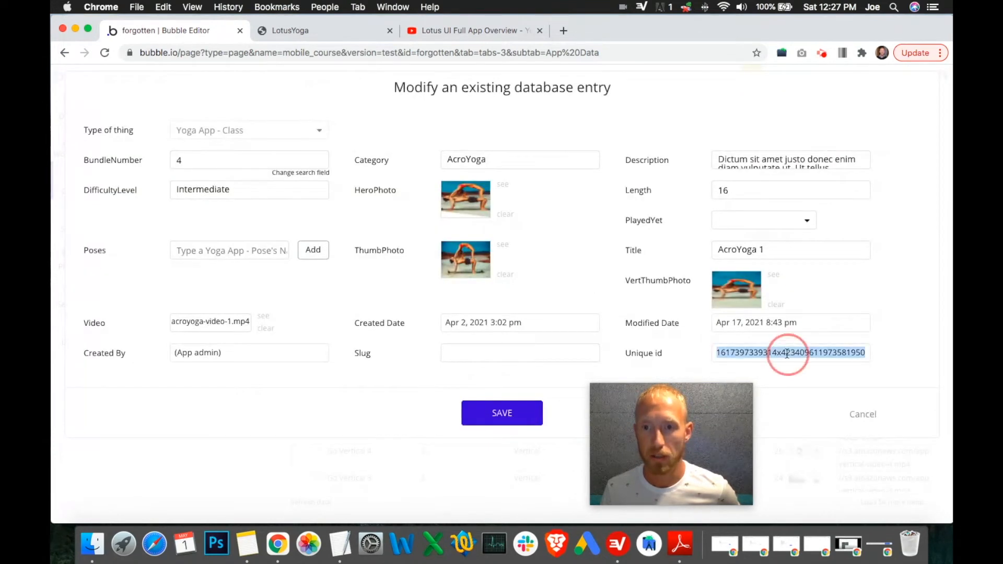
Step: Close the class entry and review the unique id constraint of the search in the Play Button Group condition
{"action": "left_click", "coordinate": [871, 417]}
{"action": "left_click", "coordinate": [70, 108]}
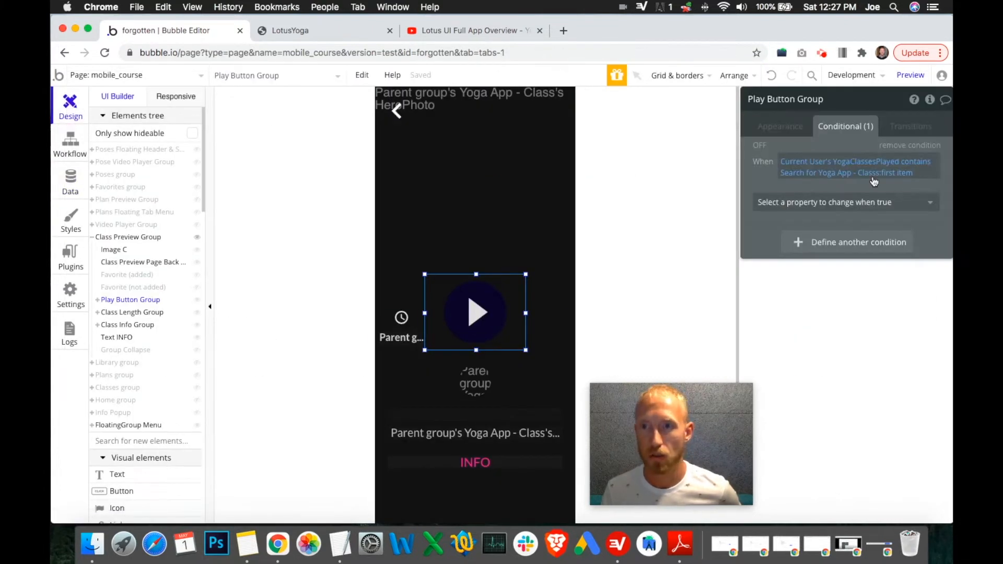
{"action": "left_click", "coordinate": [833, 170]}
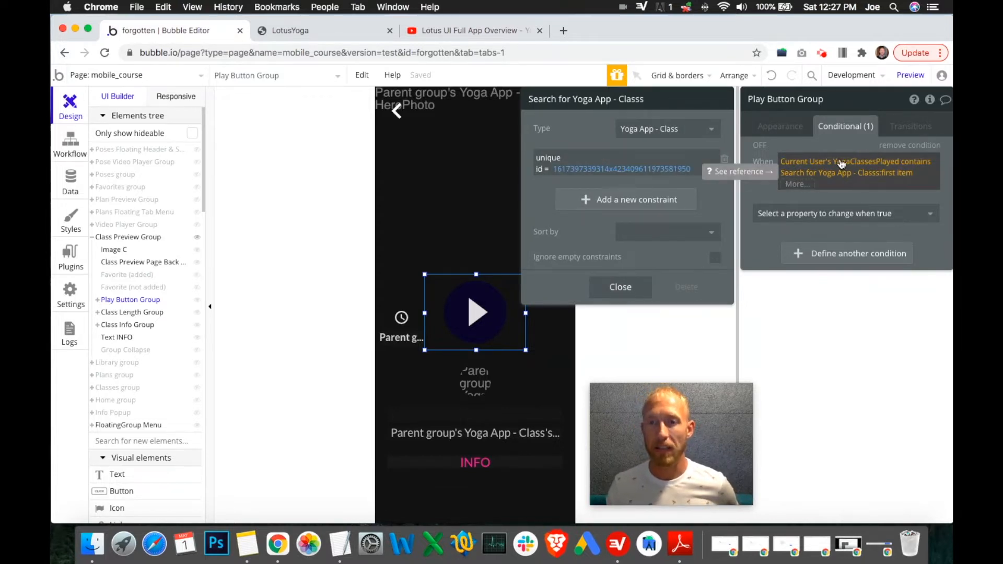
{"action": "left_click", "coordinate": [840, 197]}
Step: Extend the condition with 'and Current User's YogaClassesPlayed contains'
{"action": "left_click", "coordinate": [923, 175]}
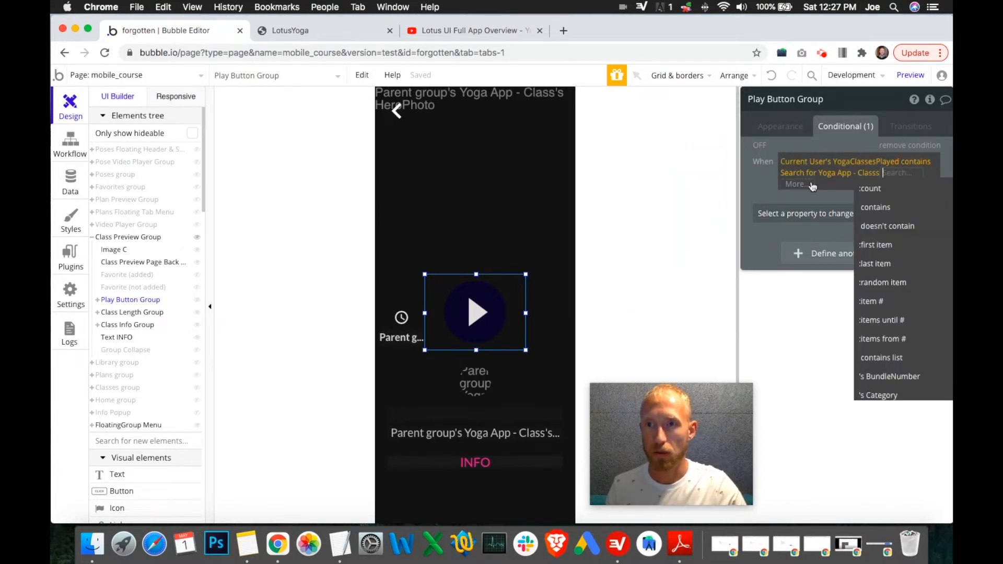
{"action": "left_click", "coordinate": [812, 185]}
{"action": "left_click", "coordinate": [810, 224]}
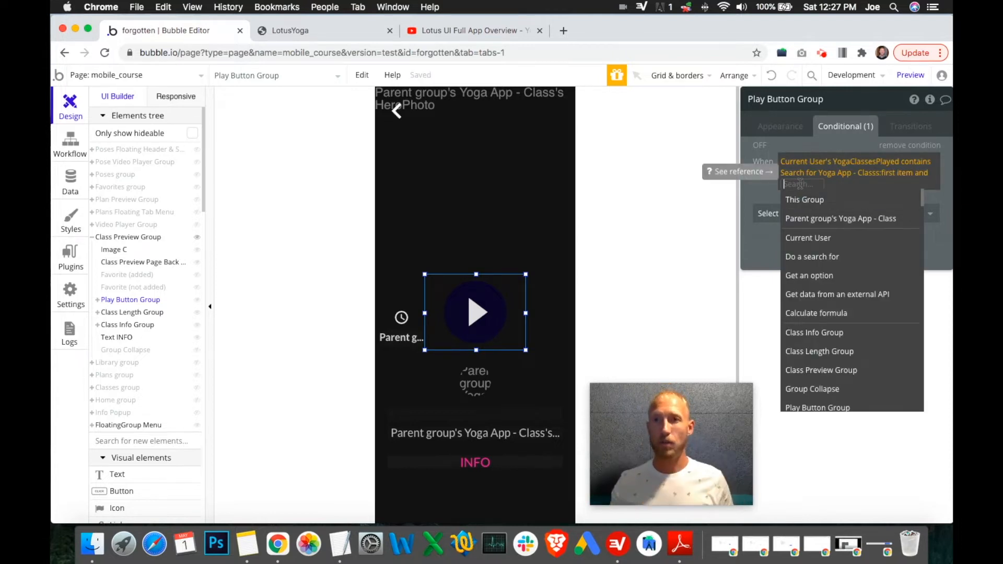
{"action": "left_click", "coordinate": [816, 238]}
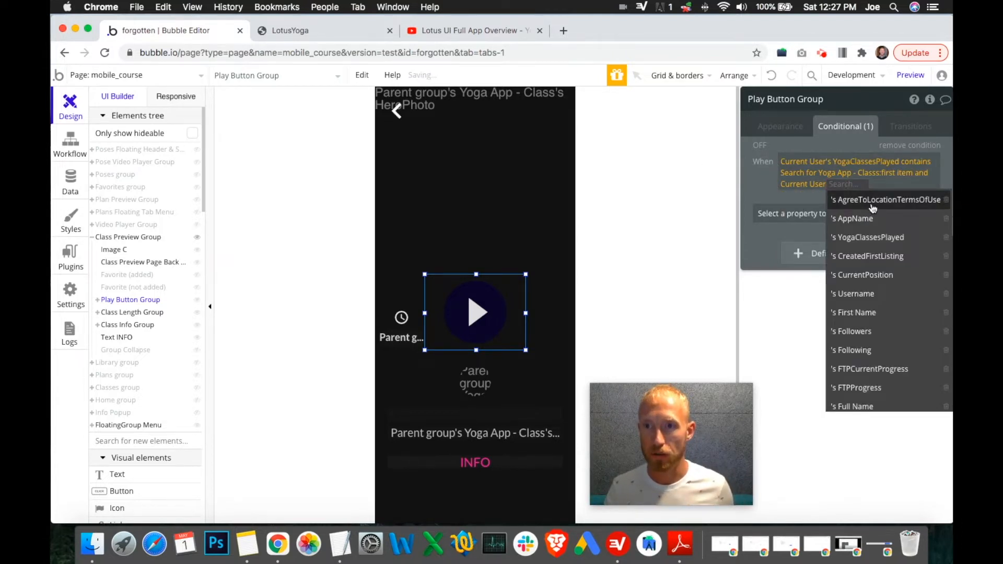
{"action": "left_click", "coordinate": [871, 237]}
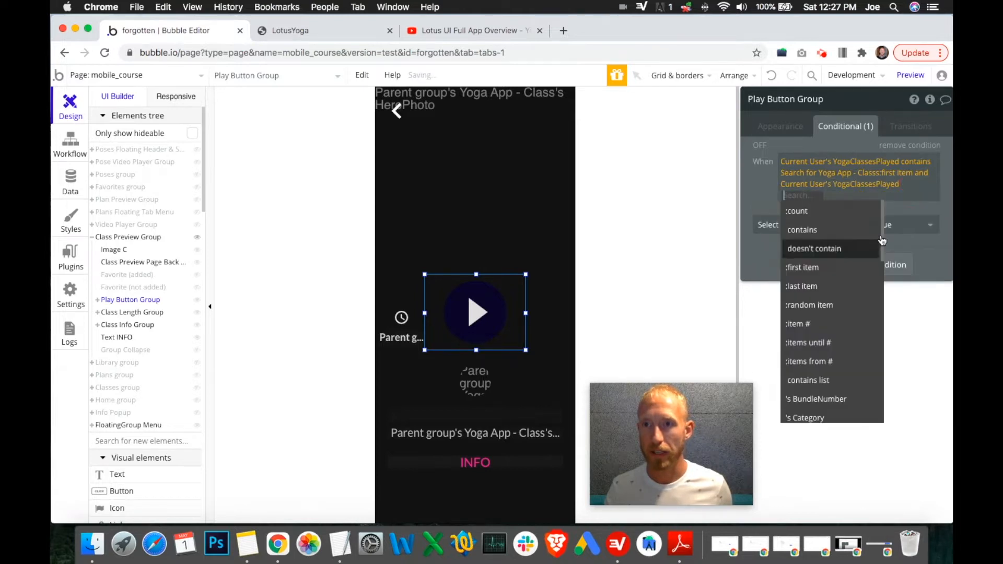
{"action": "left_click", "coordinate": [831, 229]}
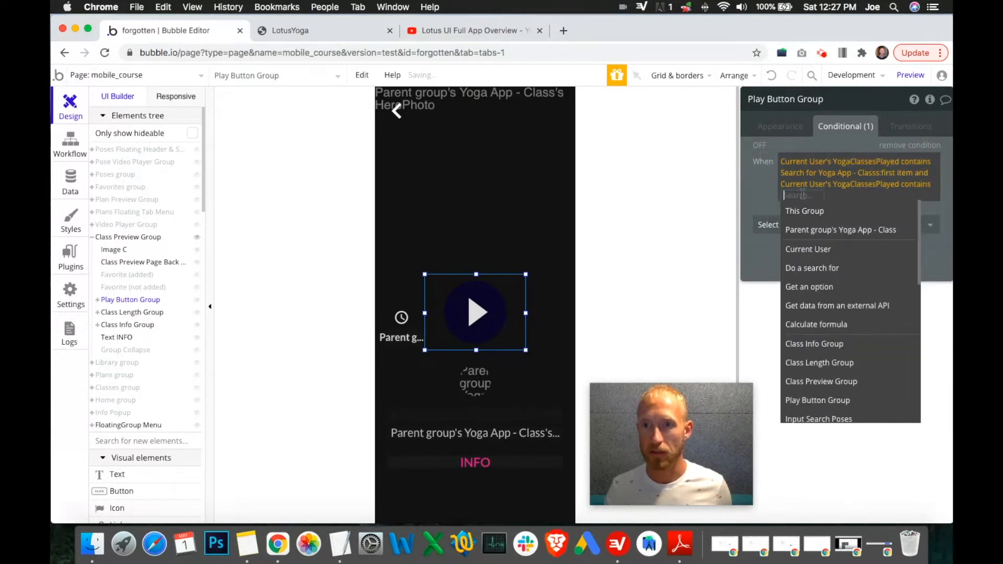
Step: Insert a search for Yoga App - Class with a unique id constraint into the new clause
{"action": "left_click", "coordinate": [804, 267]}
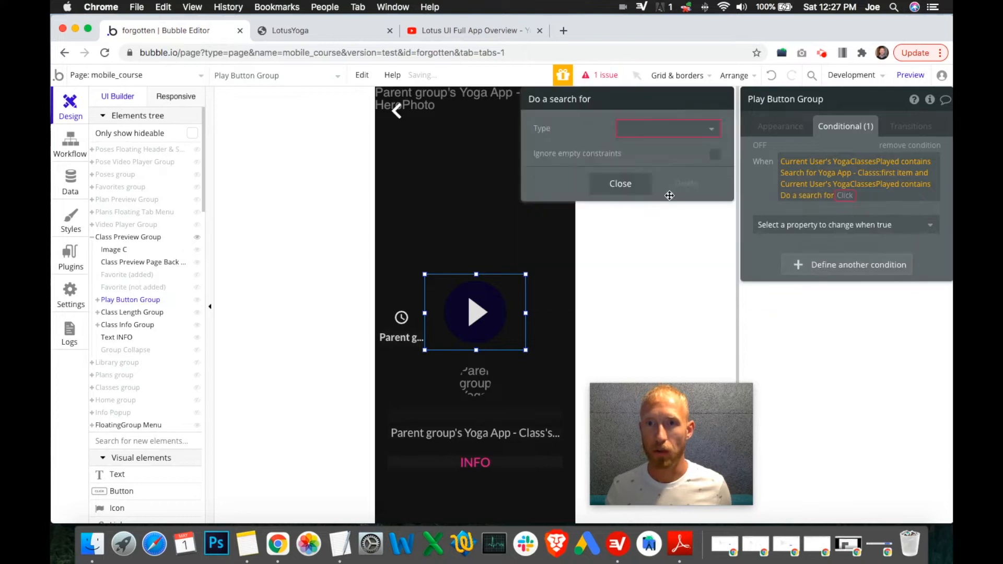
{"action": "left_click", "coordinate": [668, 128]}
{"action": "left_click", "coordinate": [660, 335]}
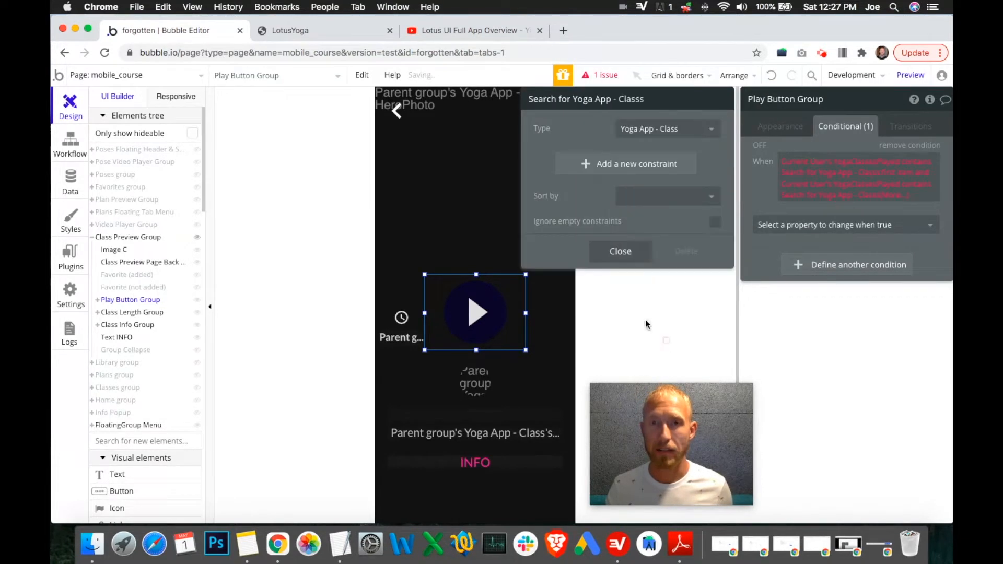
{"action": "left_click", "coordinate": [609, 165]}
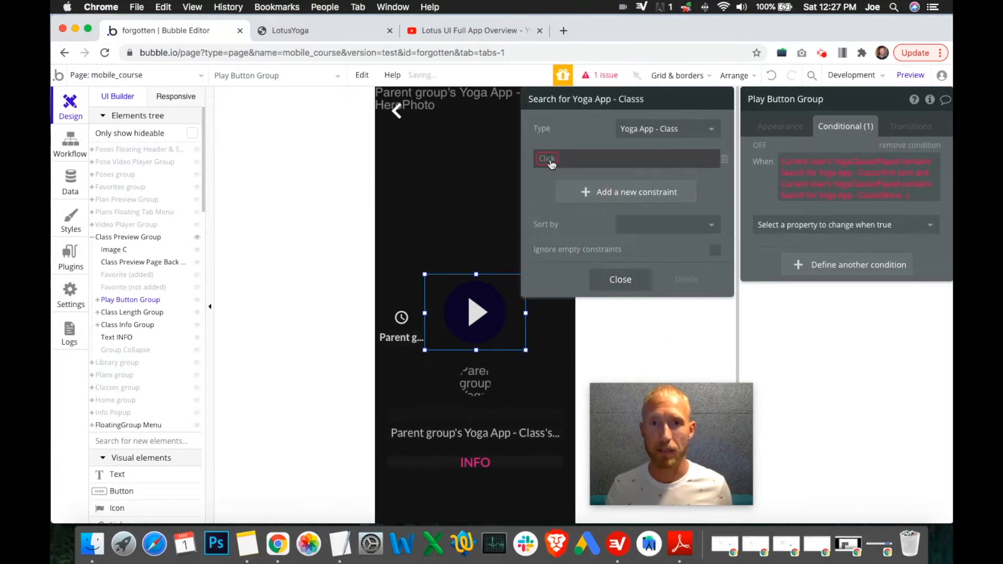
{"action": "left_click", "coordinate": [544, 162]}
{"action": "left_click", "coordinate": [557, 374]}
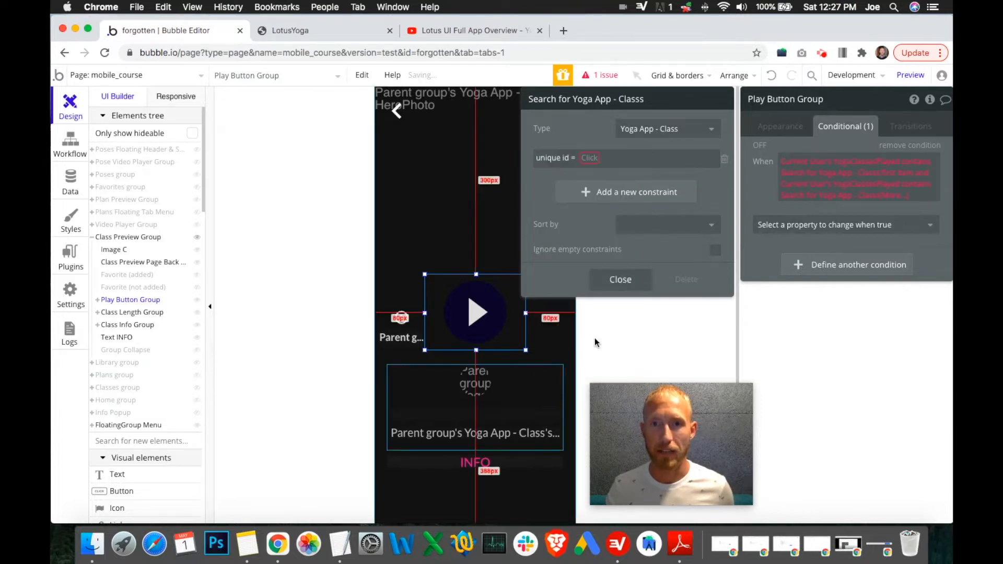
Step: Open the AcroYoga 2 class entry in the data view and copy its unique id
{"action": "left_click", "coordinate": [70, 180]}
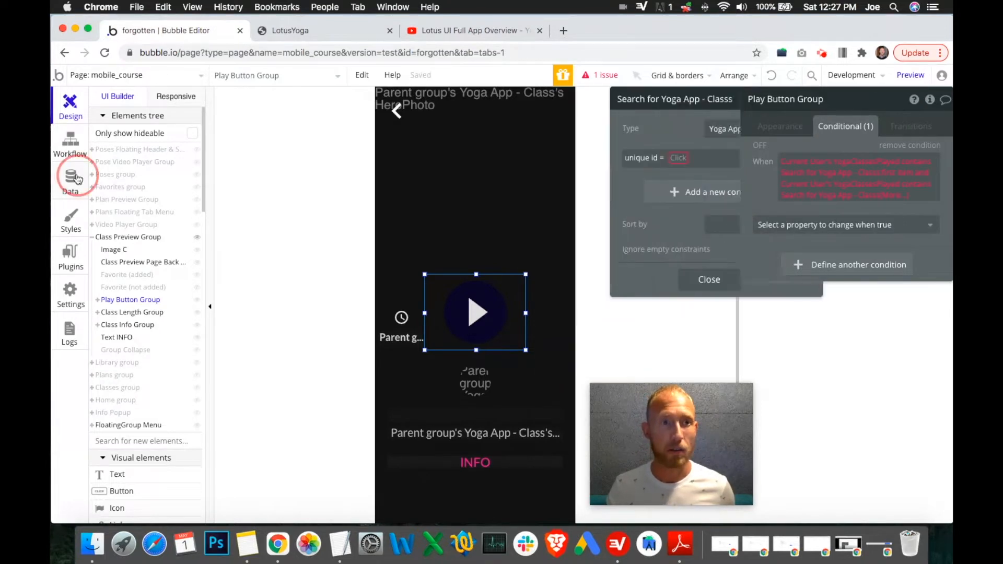
{"action": "left_click", "coordinate": [315, 291]}
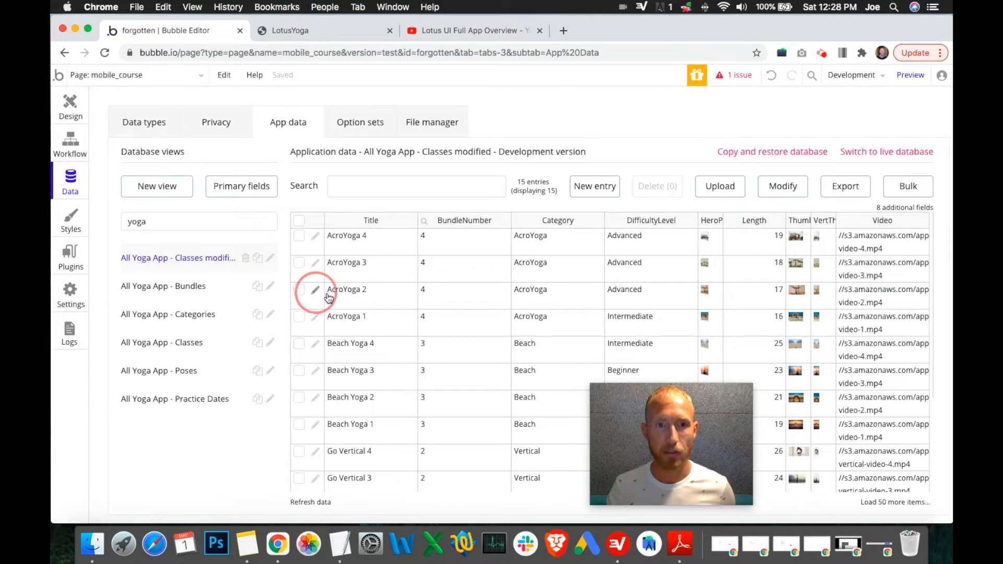
{"action": "double_click", "coordinate": [801, 351]}
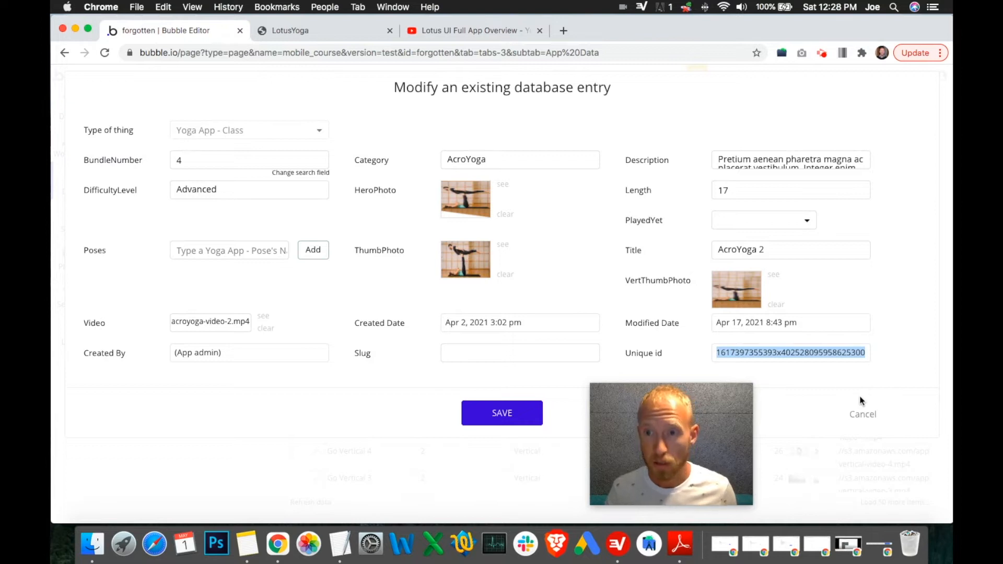
{"action": "key", "text": "super+c"}
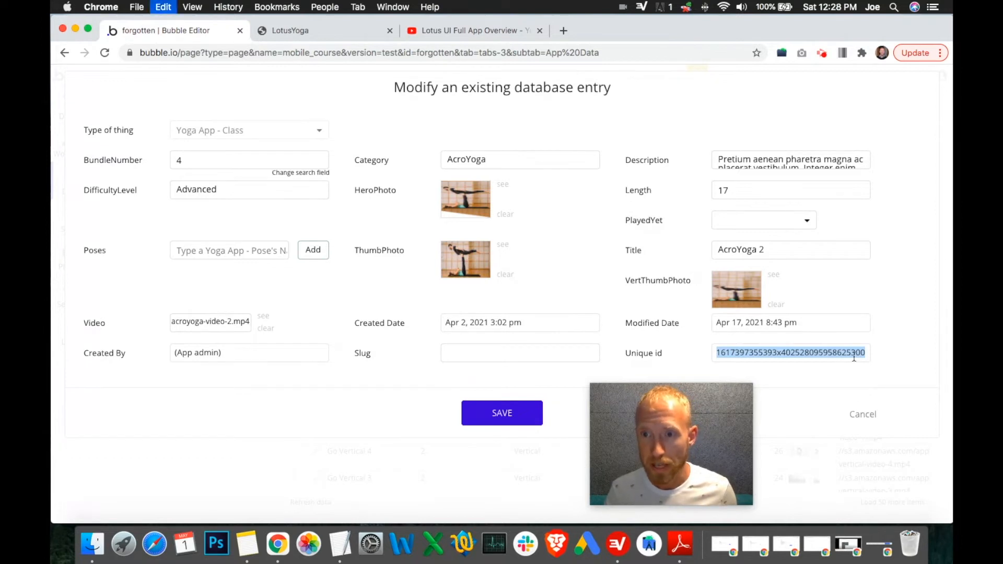
{"action": "left_click", "coordinate": [863, 415]}
Step: Reopen the AcroYoga 1 entry to compare its unique id, and return to the Design editor
{"action": "left_click", "coordinate": [321, 324]}
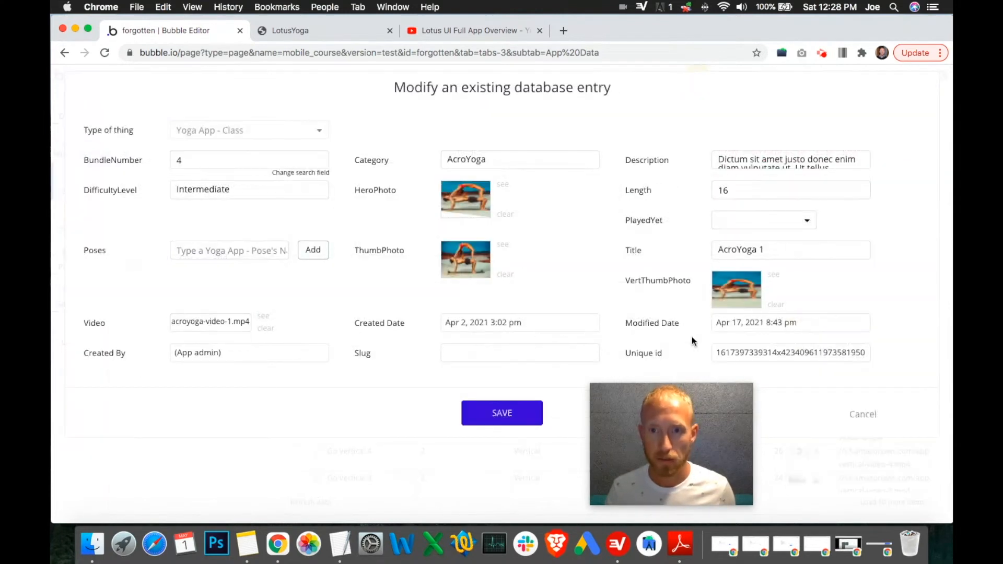
{"action": "left_click_drag", "start_coordinate": [730, 353], "coordinate": [792, 359]}
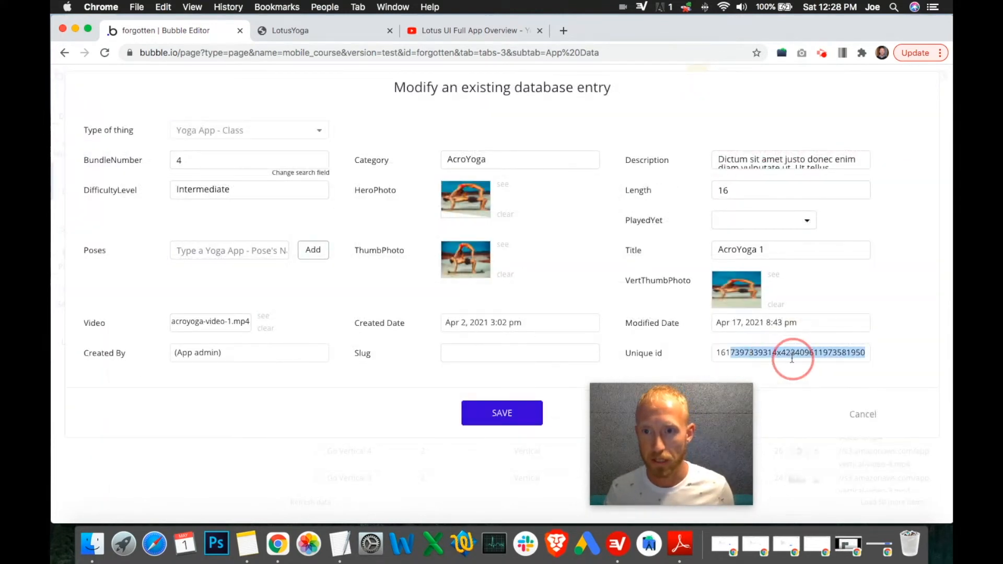
{"action": "left_click", "coordinate": [738, 359]}
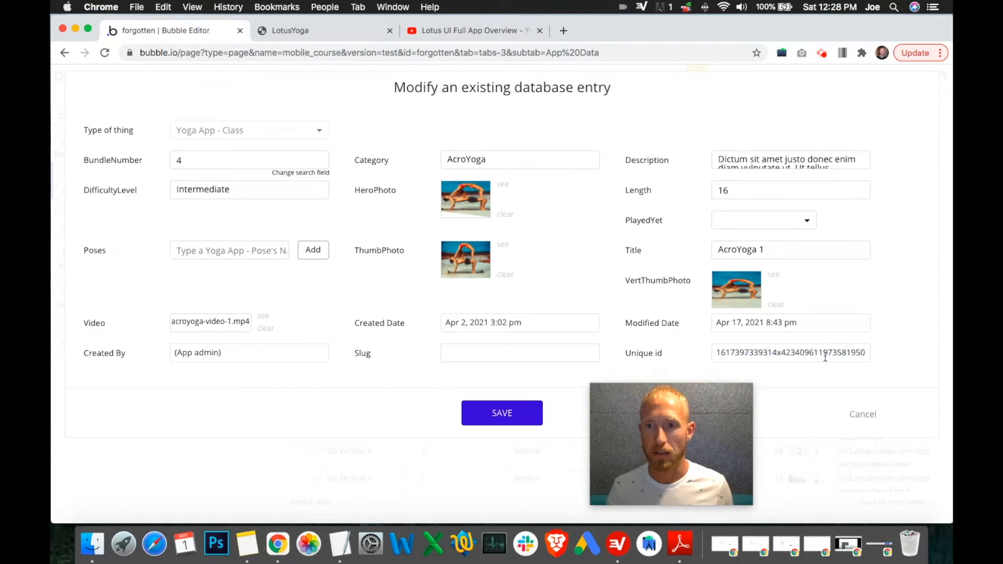
{"action": "left_click", "coordinate": [872, 418]}
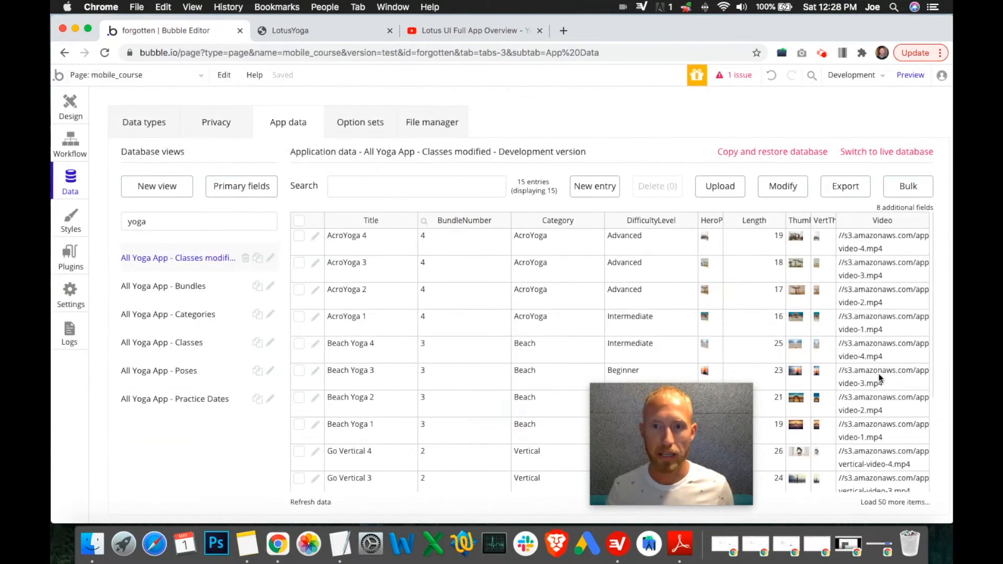
{"action": "left_click", "coordinate": [70, 102]}
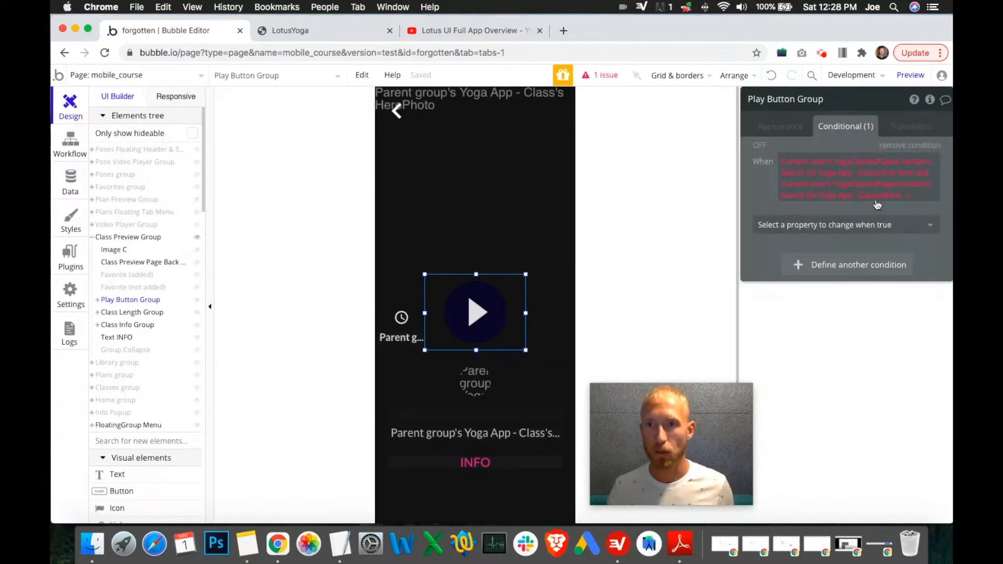
Step: Set the new search's unique id constraint to the copied AcroYoga 2 id
{"action": "left_click", "coordinate": [890, 199]}
{"action": "key", "text": "super+v"}
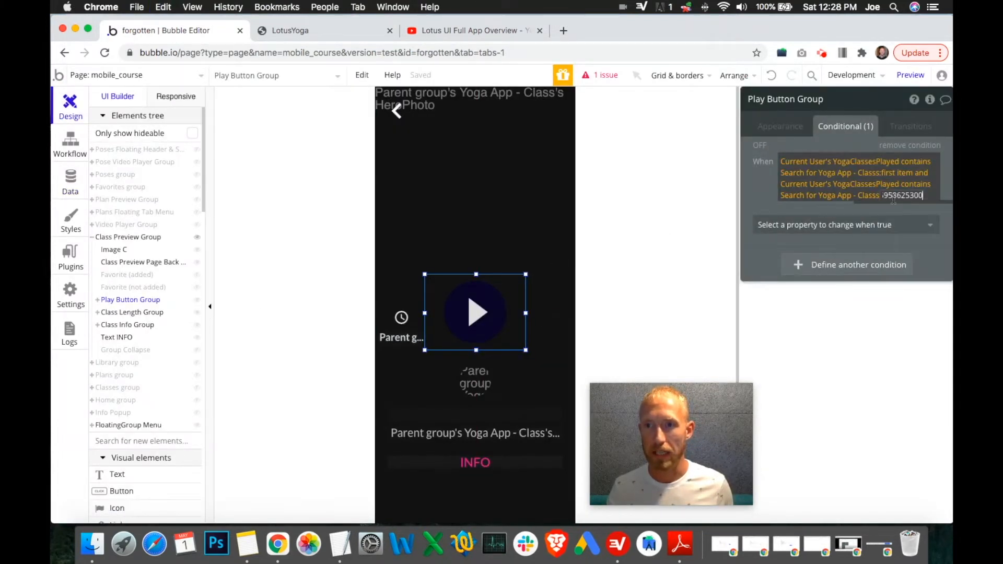
{"action": "left_click", "coordinate": [847, 195]}
{"action": "left_click", "coordinate": [594, 157]}
{"action": "key", "text": "super+v"}
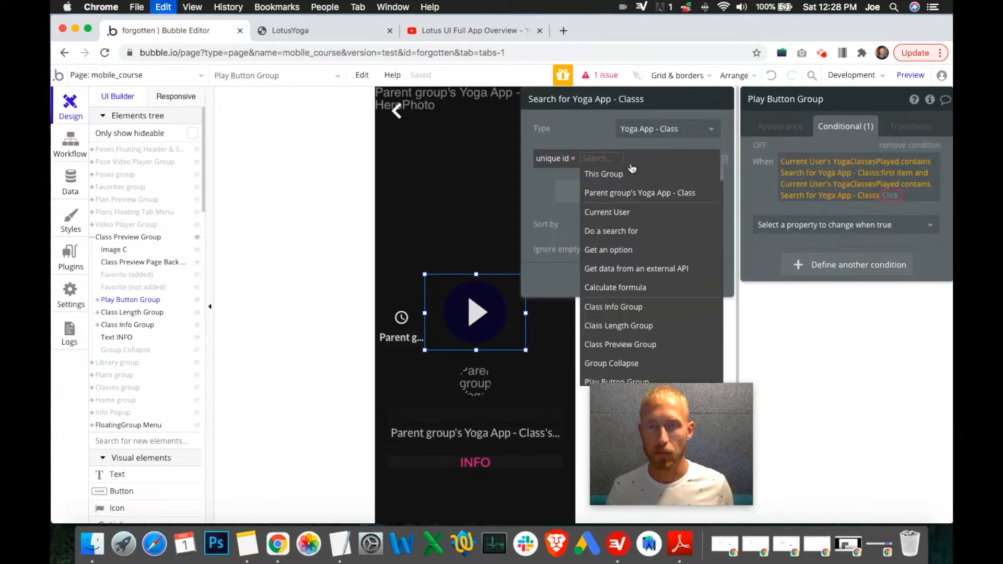
{"action": "left_click", "coordinate": [541, 176]}
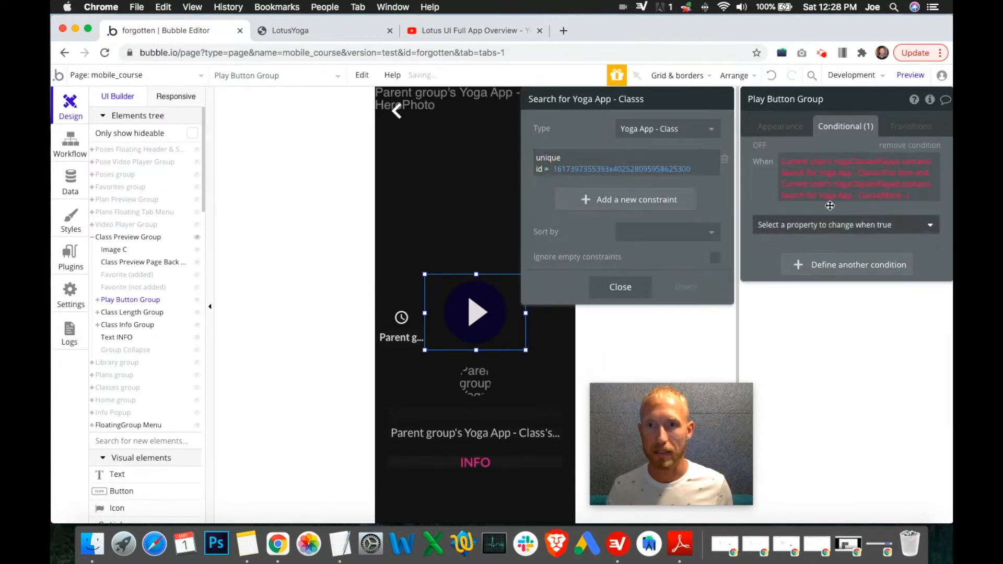
Step: Append :first item to the second search and add 'and Current User's YogaClassesPlayed contains' to the condition
{"action": "left_click", "coordinate": [890, 195]}
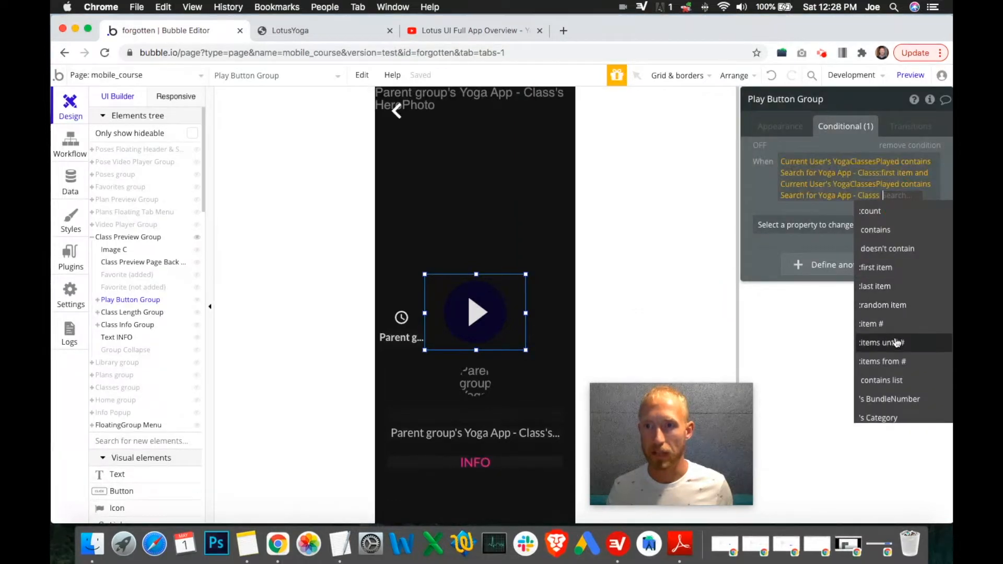
{"action": "left_click", "coordinate": [891, 269]}
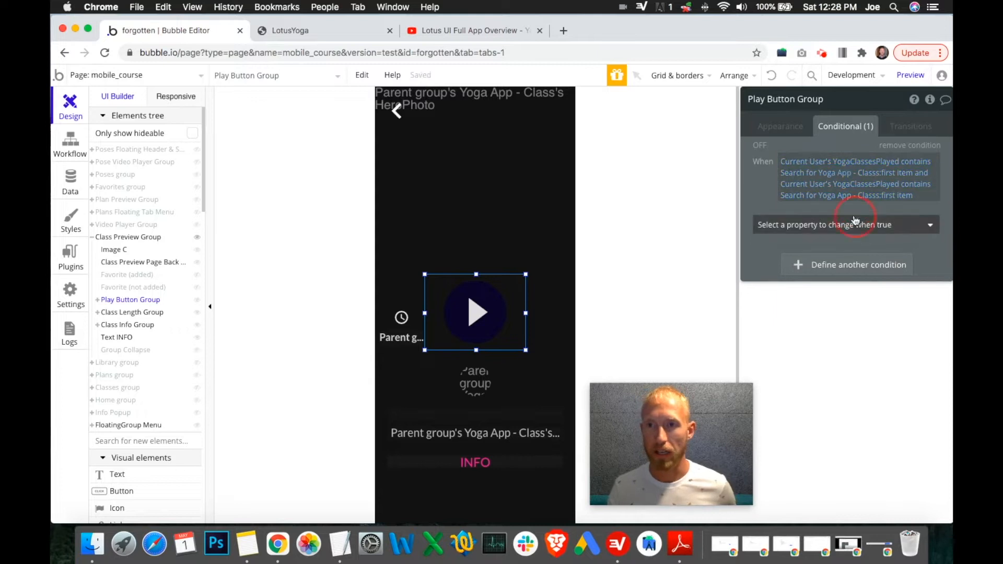
{"action": "left_click", "coordinate": [910, 195]}
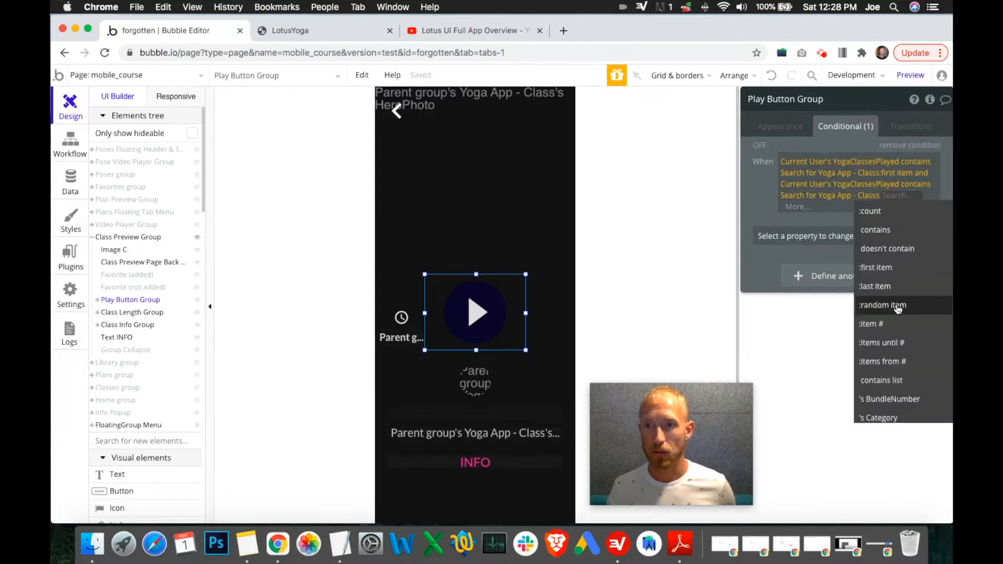
{"action": "left_click", "coordinate": [793, 207]}
{"action": "left_click", "coordinate": [794, 241]}
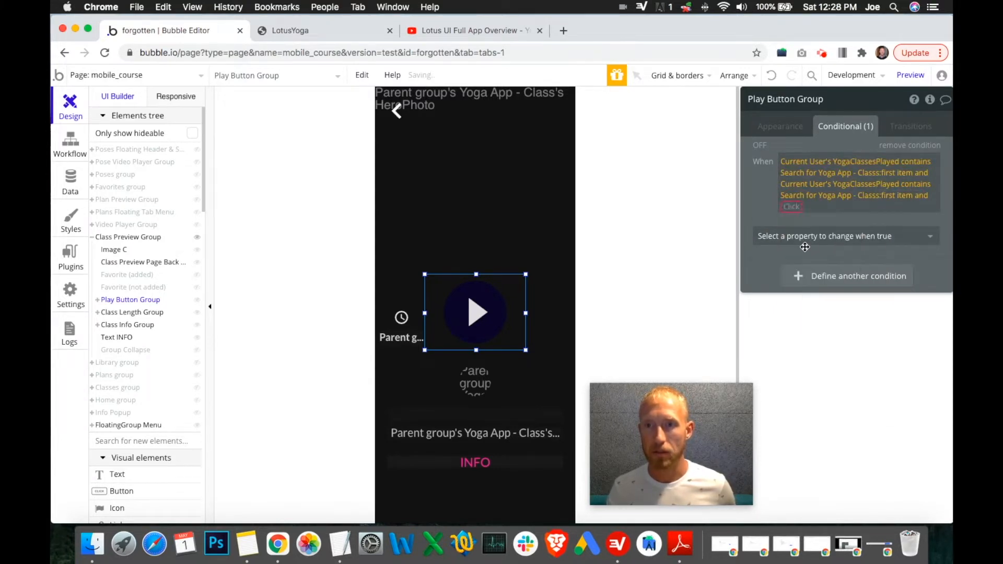
{"action": "left_click", "coordinate": [814, 262]}
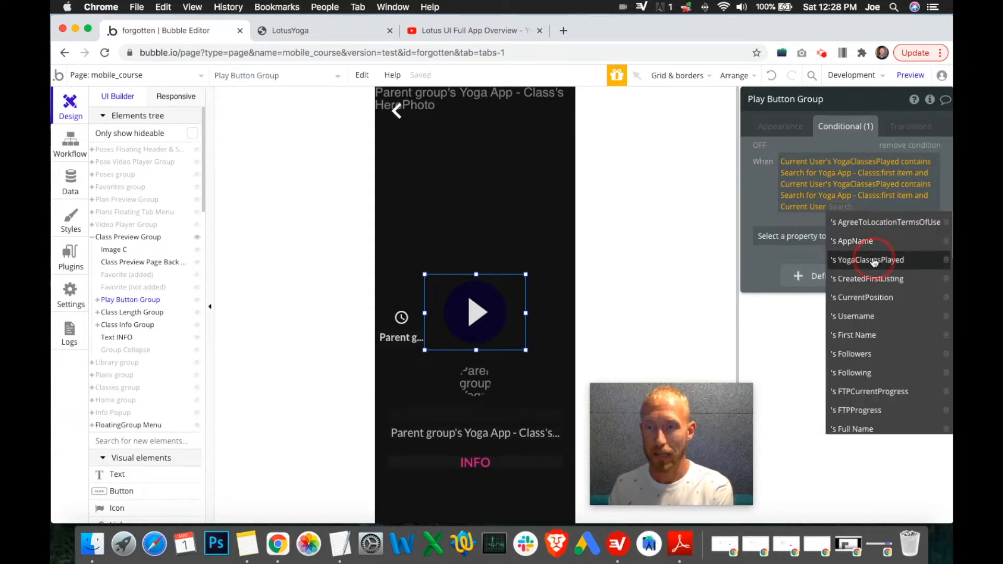
{"action": "left_click", "coordinate": [874, 260]}
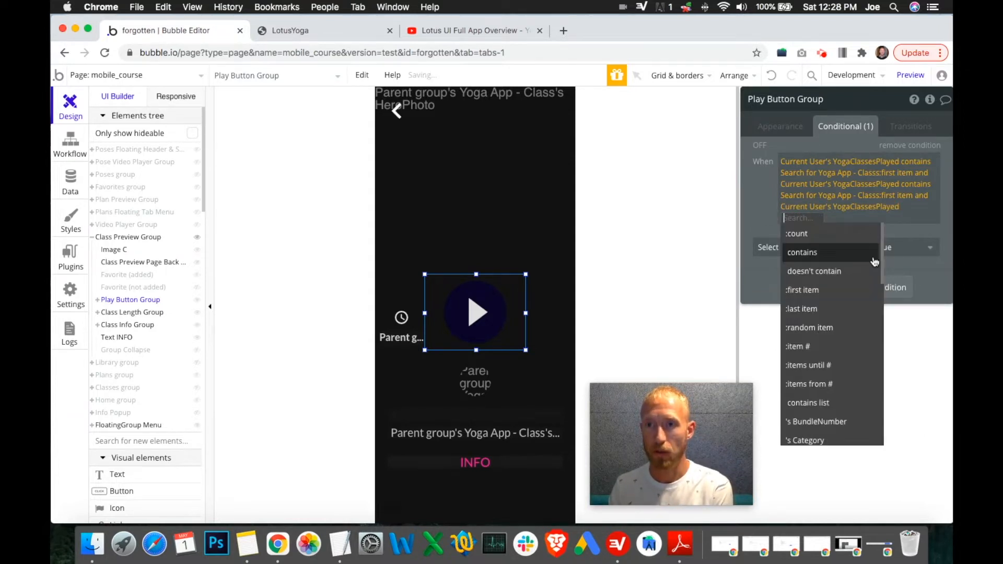
{"action": "left_click", "coordinate": [818, 254]}
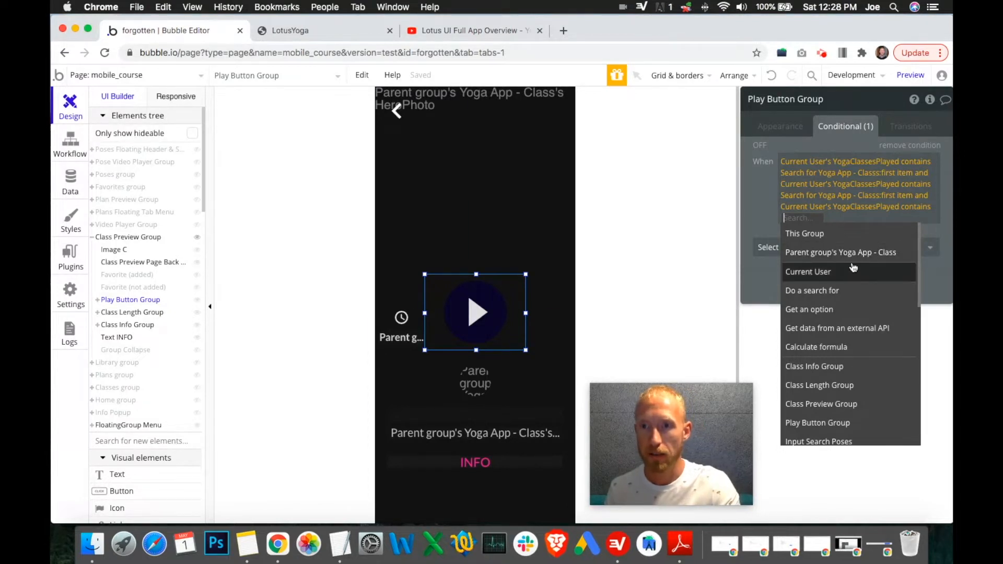
Step: Insert a third search for Yoga App - Class with a unique id constraint
{"action": "left_click", "coordinate": [835, 291]}
{"action": "left_click", "coordinate": [673, 144]}
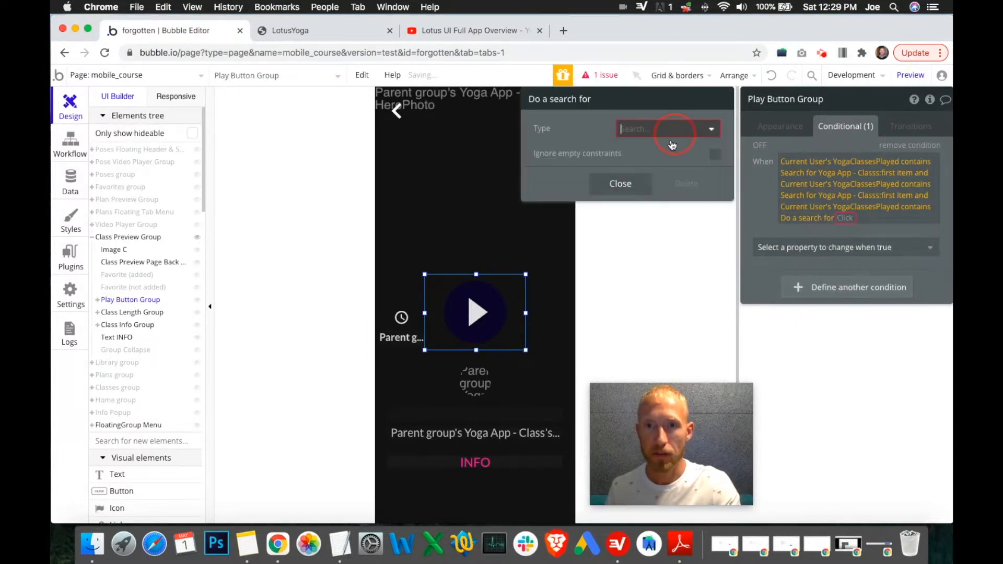
{"action": "left_click", "coordinate": [662, 335]}
{"action": "left_click", "coordinate": [596, 166]}
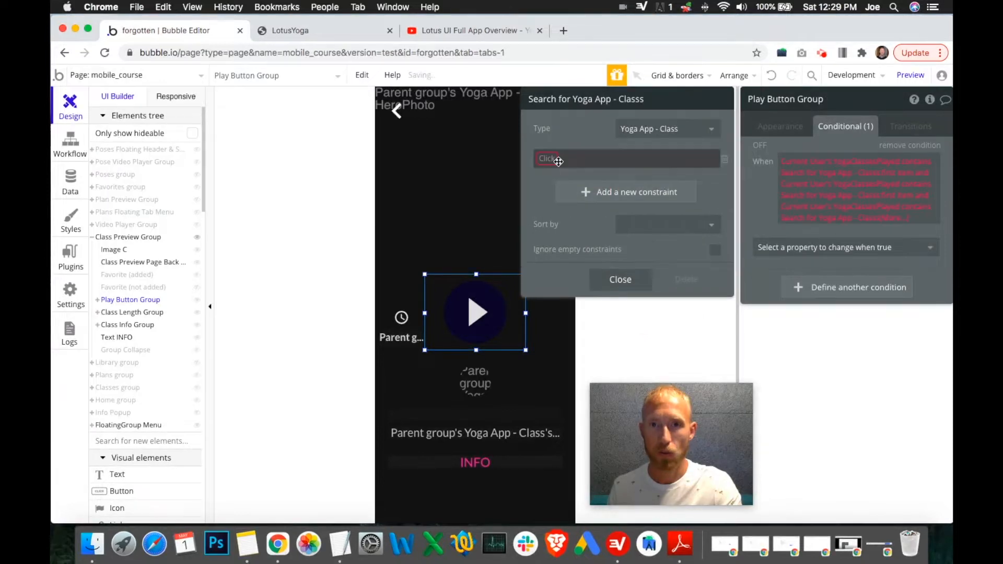
{"action": "left_click", "coordinate": [557, 161]}
{"action": "scroll", "coordinate": [575, 329], "scroll_direction": "down", "scroll_amount": 5}
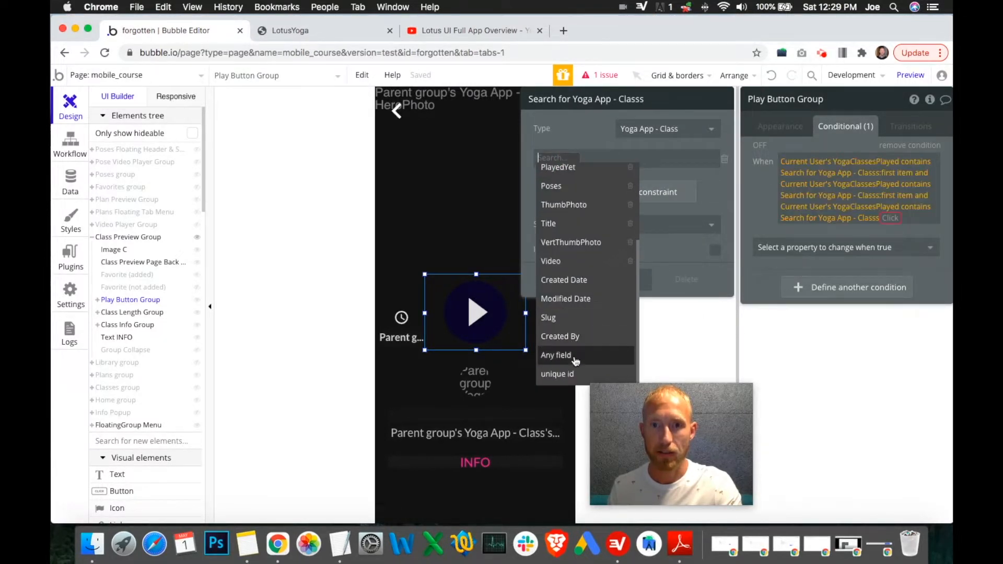
{"action": "left_click", "coordinate": [577, 374]}
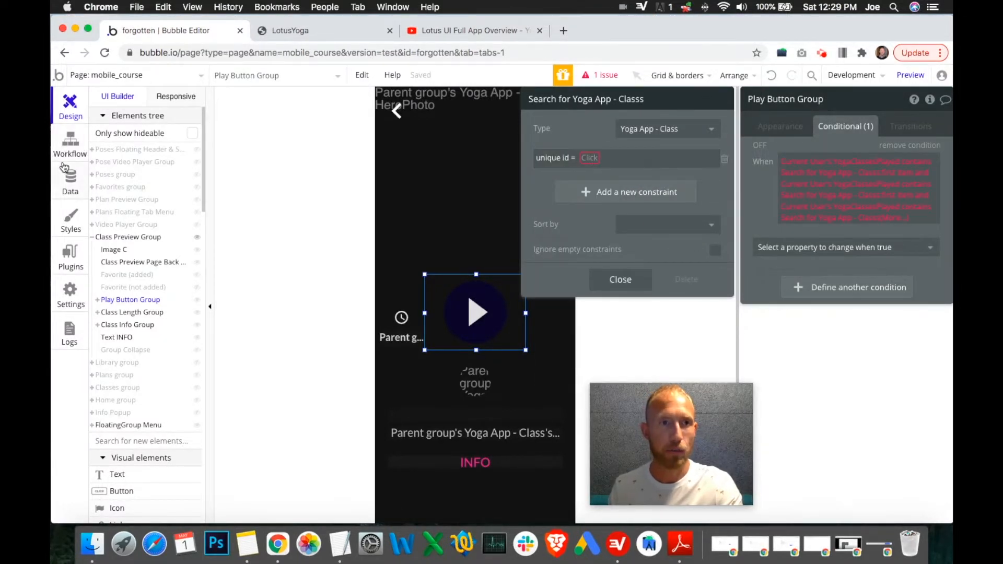
Step: Copy AcroYoga 3's unique id from its database entry and paste it into the third search's unique id constraint
{"action": "left_click", "coordinate": [69, 178]}
{"action": "left_click", "coordinate": [316, 267]}
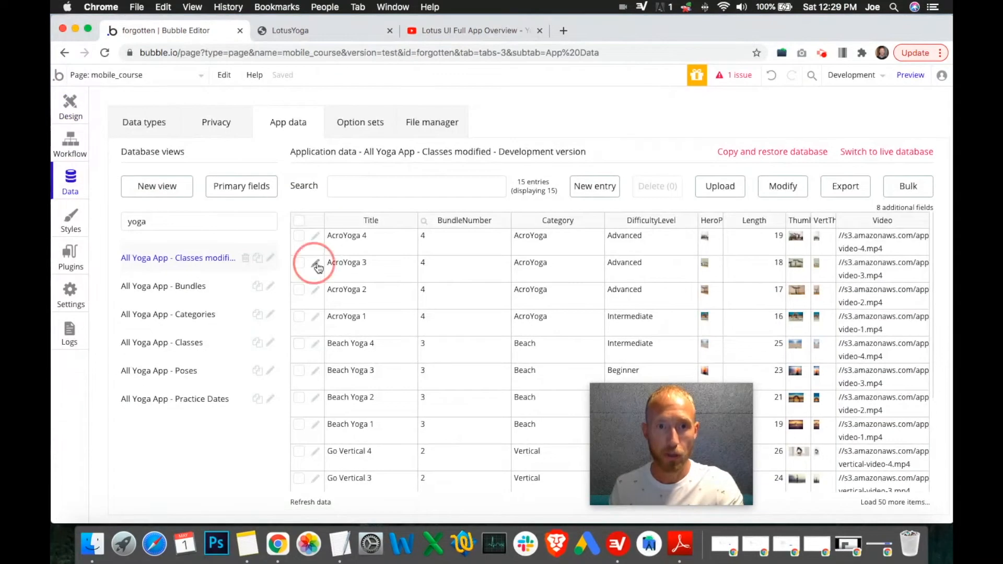
{"action": "double_click", "coordinate": [804, 353]}
{"action": "key", "text": "super+c"}
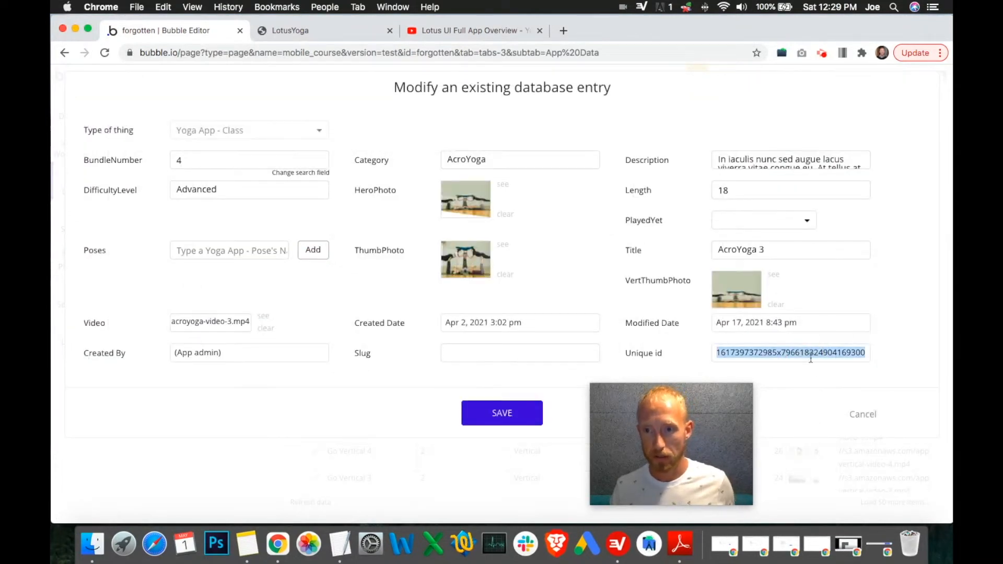
{"action": "left_click", "coordinate": [859, 415]}
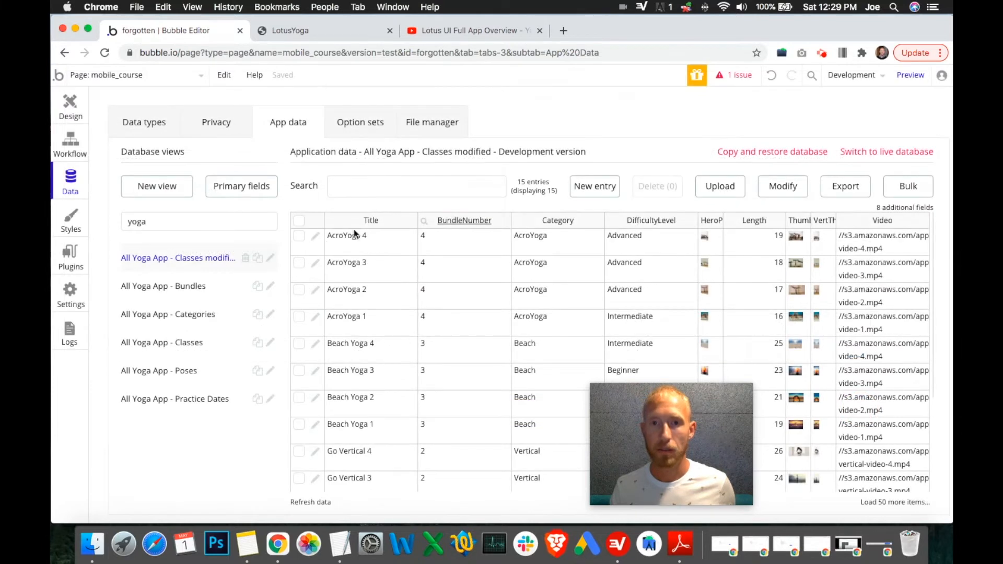
{"action": "left_click", "coordinate": [78, 105]}
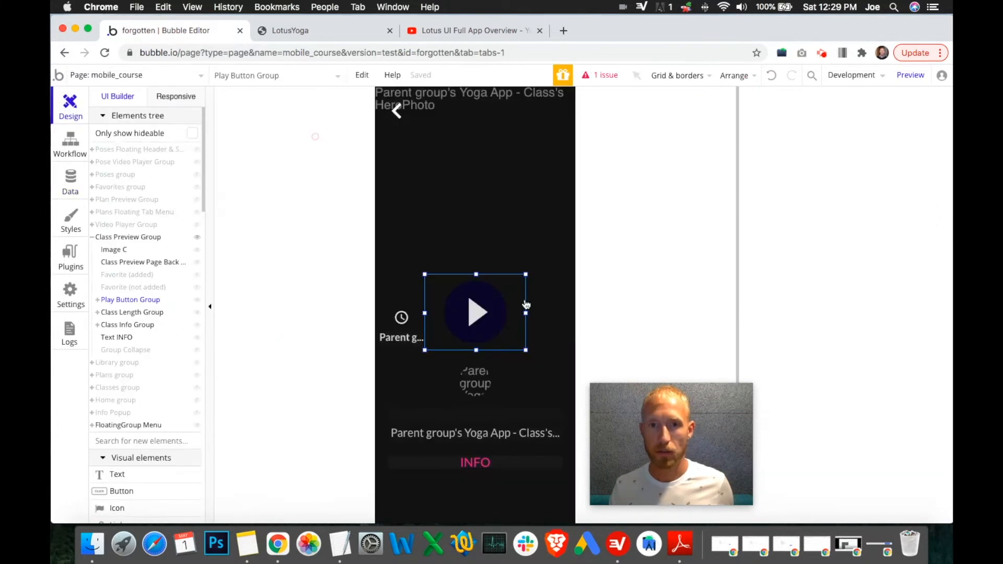
{"action": "double_click", "coordinate": [526, 305]}
{"action": "left_click", "coordinate": [831, 218]}
{"action": "left_click", "coordinate": [586, 159]}
{"action": "key", "text": "super+v"}
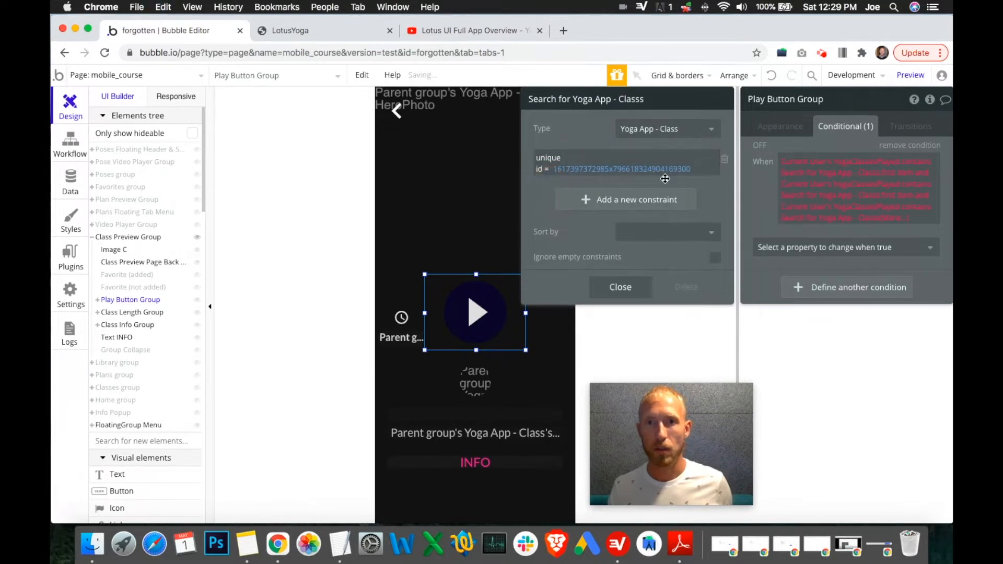
Step: Append :first item to the third search in the Play Button Group condition
{"action": "left_click", "coordinate": [897, 218]}
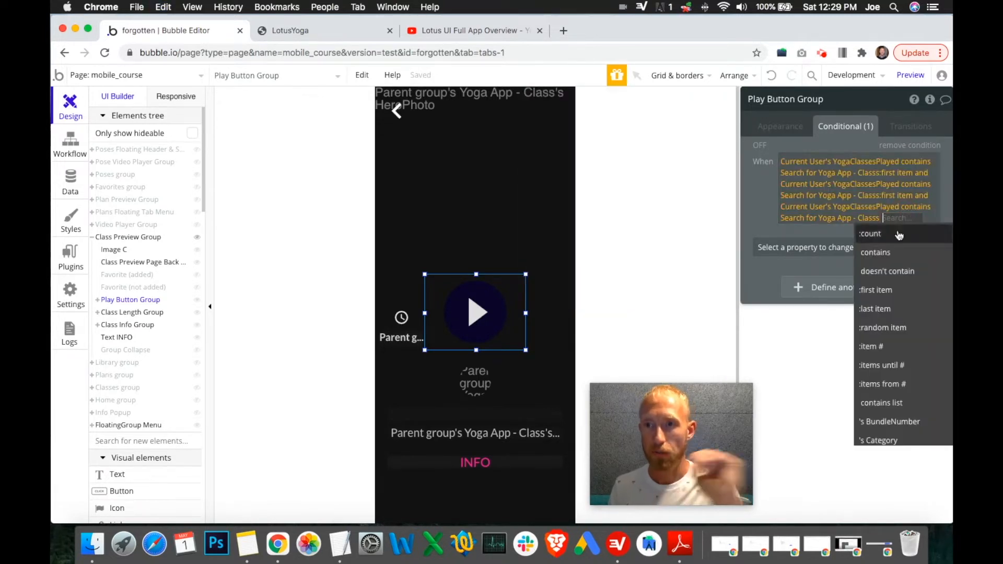
{"action": "left_click", "coordinate": [879, 290]}
{"action": "left_click", "coordinate": [759, 223]}
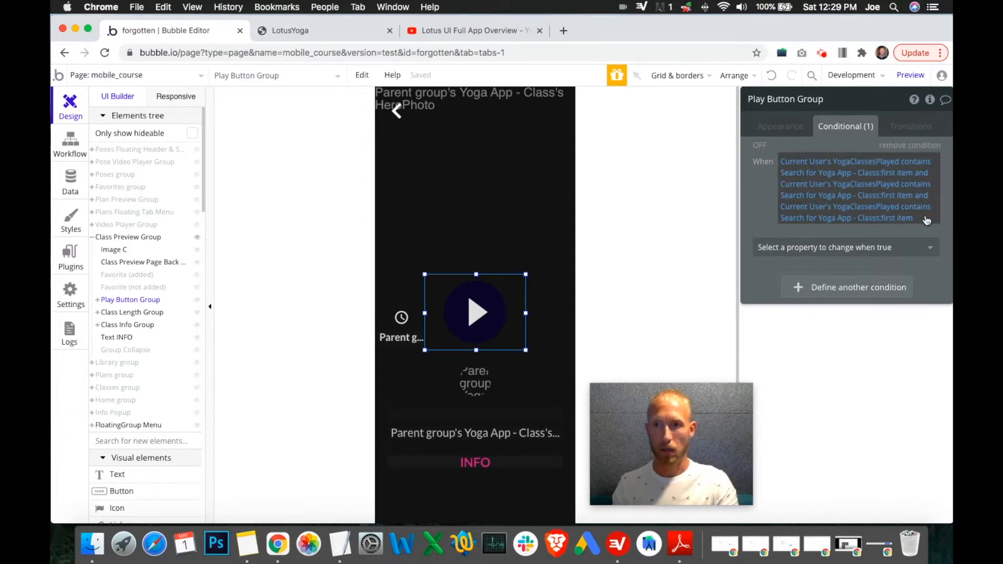
Step: Reload the LotusYoga app preview to get the latest version, and return to the editor
{"action": "left_click", "coordinate": [373, 27]}
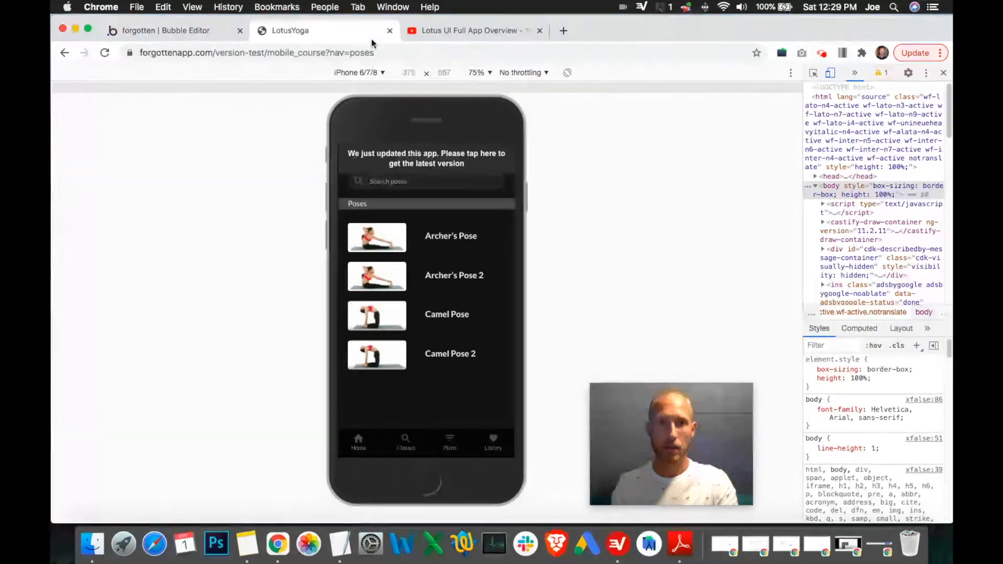
{"action": "left_click", "coordinate": [418, 160]}
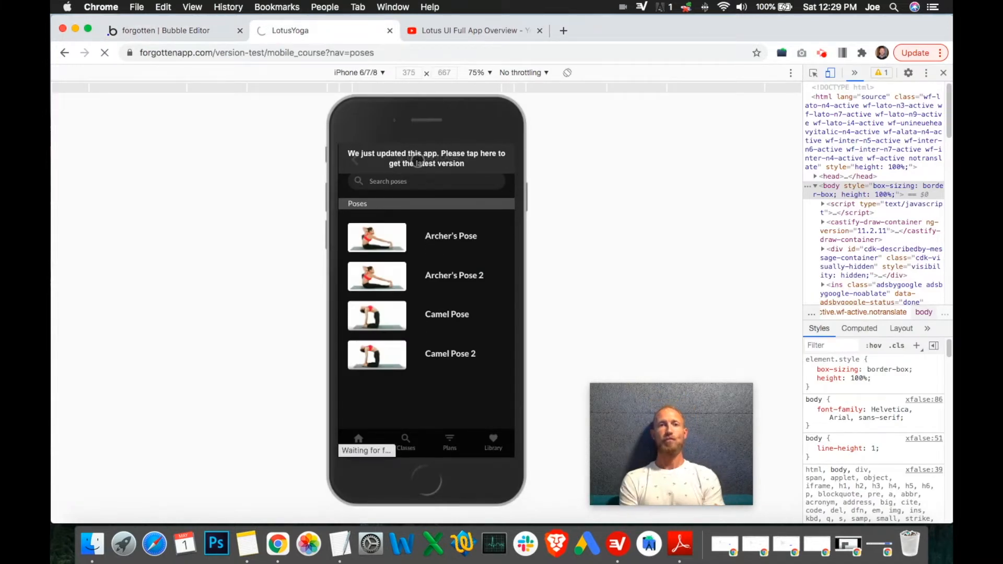
{"action": "left_click", "coordinate": [161, 30]}
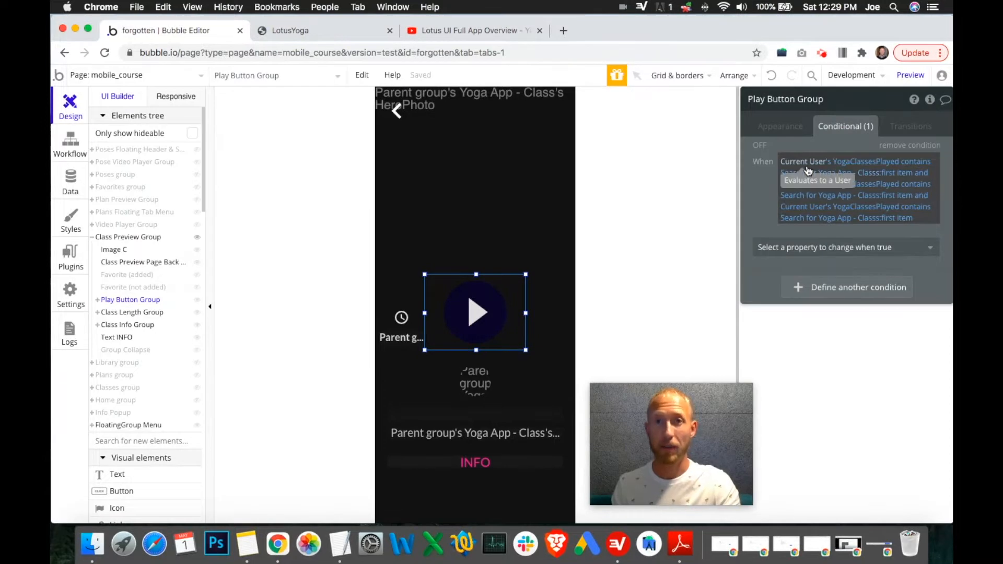
Step: Browse the AcroYoga classes in the app preview to check which ones are marked
{"action": "left_click", "coordinate": [341, 36]}
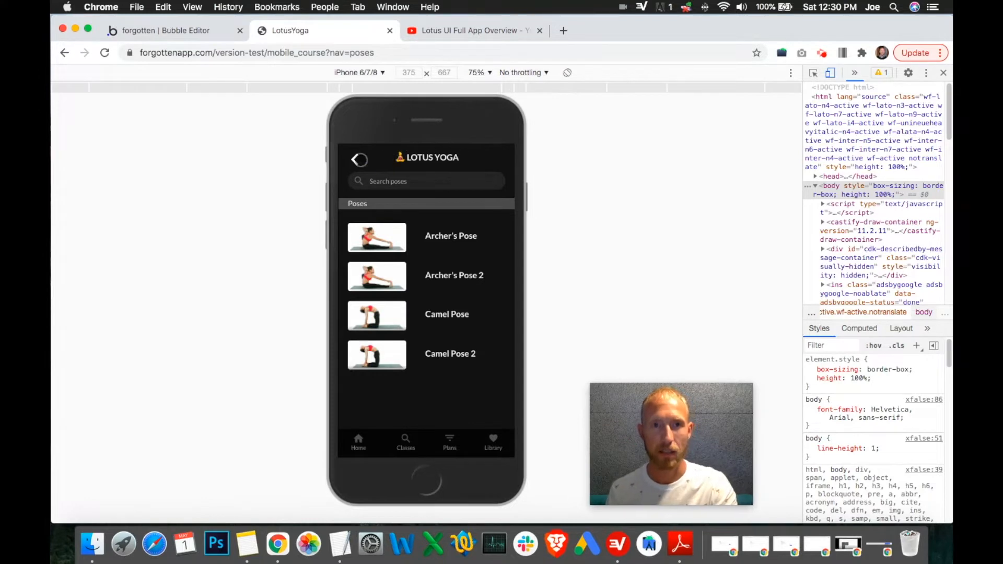
{"action": "left_click", "coordinate": [353, 159]}
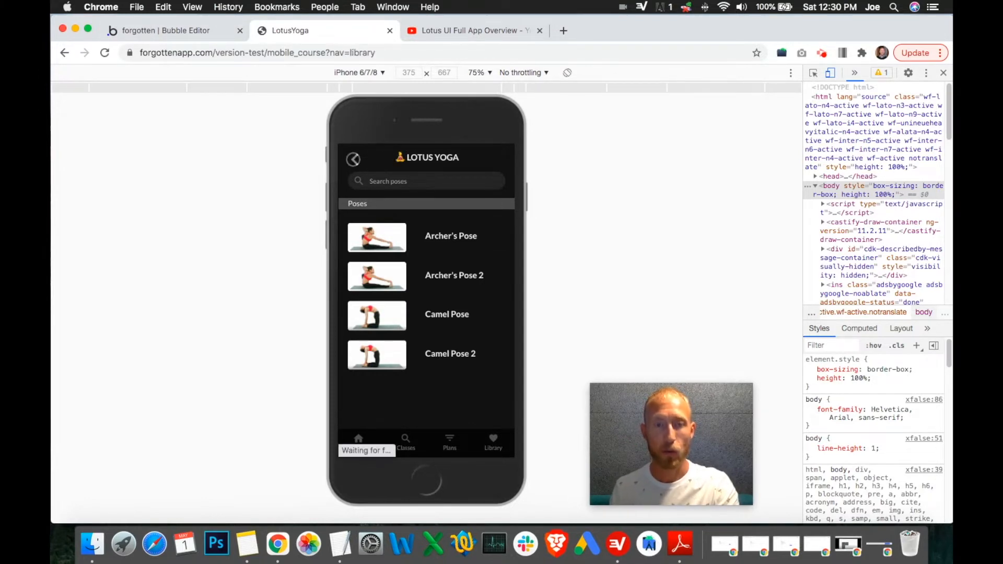
{"action": "left_click", "coordinate": [408, 451]}
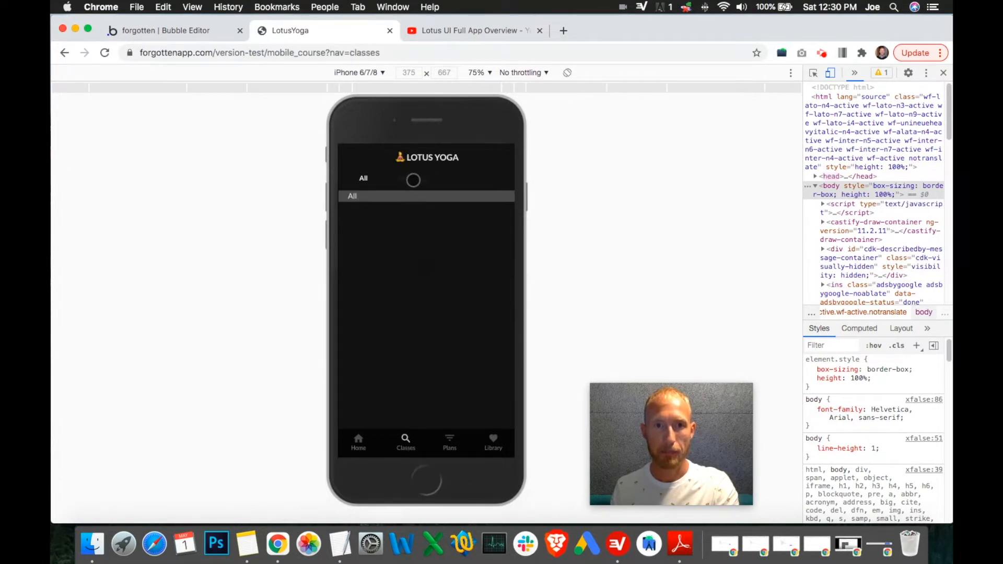
{"action": "left_click", "coordinate": [416, 179]}
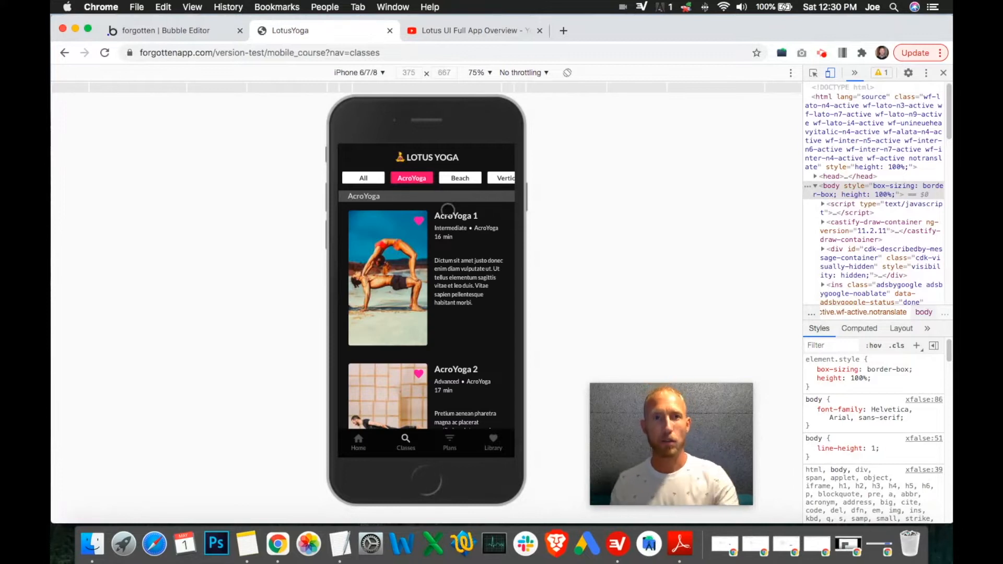
{"action": "scroll", "coordinate": [415, 260], "scroll_direction": "down", "scroll_amount": 5}
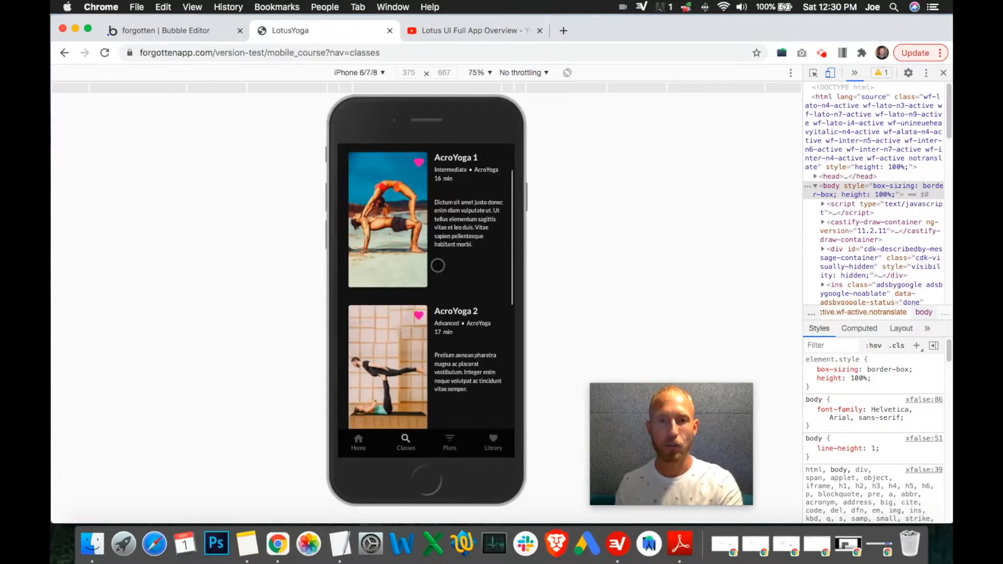
{"action": "scroll", "coordinate": [410, 294], "scroll_direction": "down", "scroll_amount": 1}
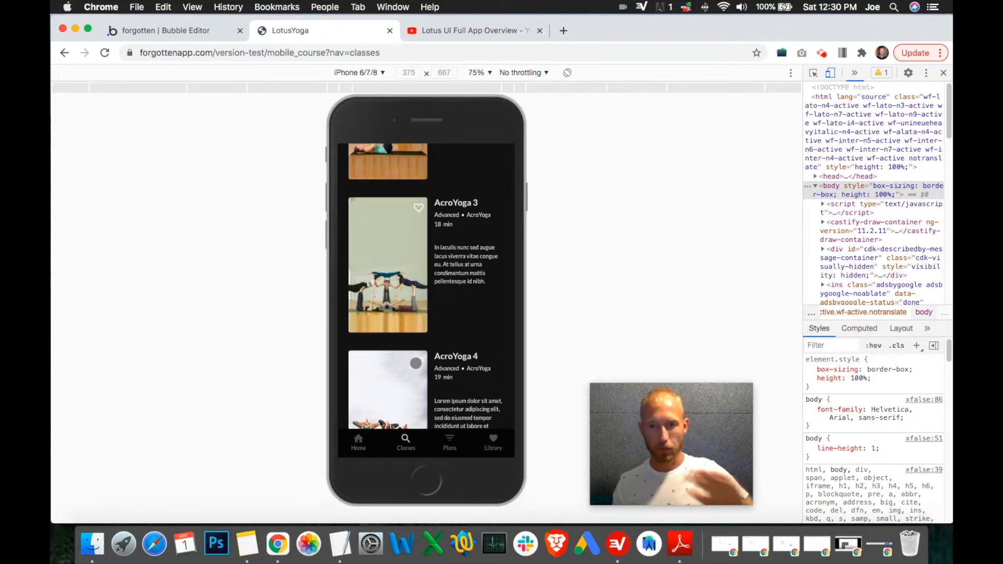
{"action": "scroll", "coordinate": [433, 348], "scroll_direction": "up", "scroll_amount": 3}
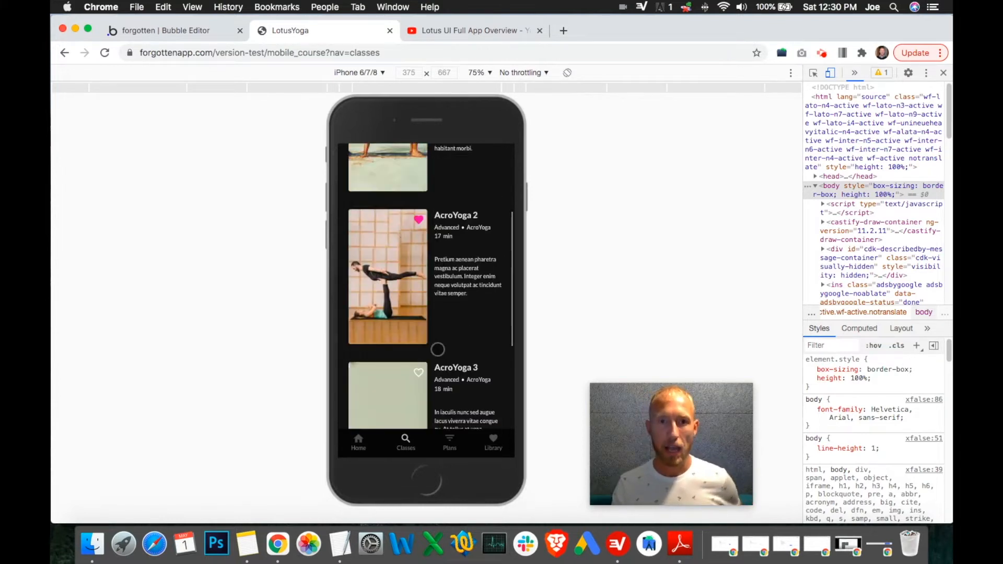
{"action": "scroll", "coordinate": [409, 192], "scroll_direction": "up", "scroll_amount": 2}
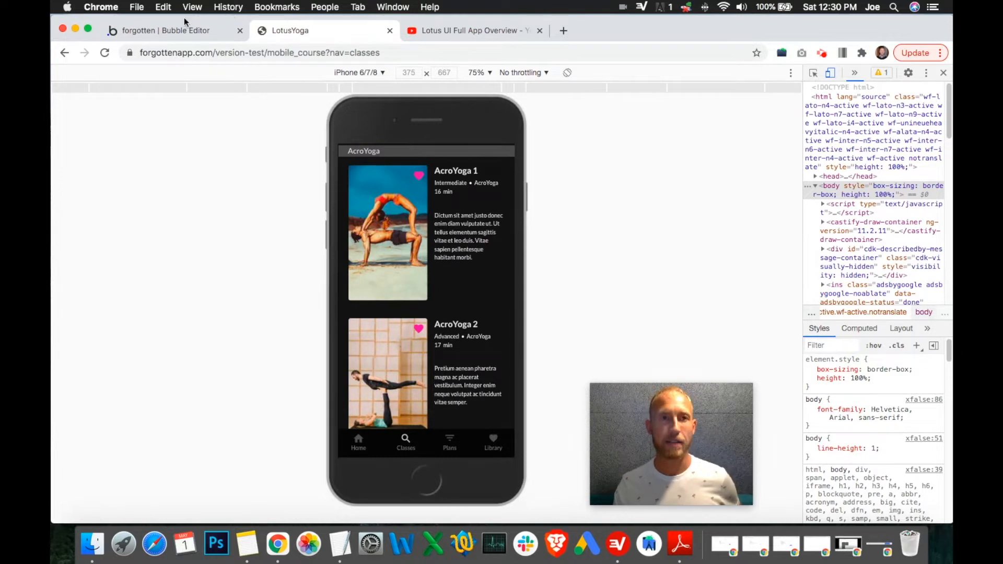
{"action": "left_click", "coordinate": [174, 30]}
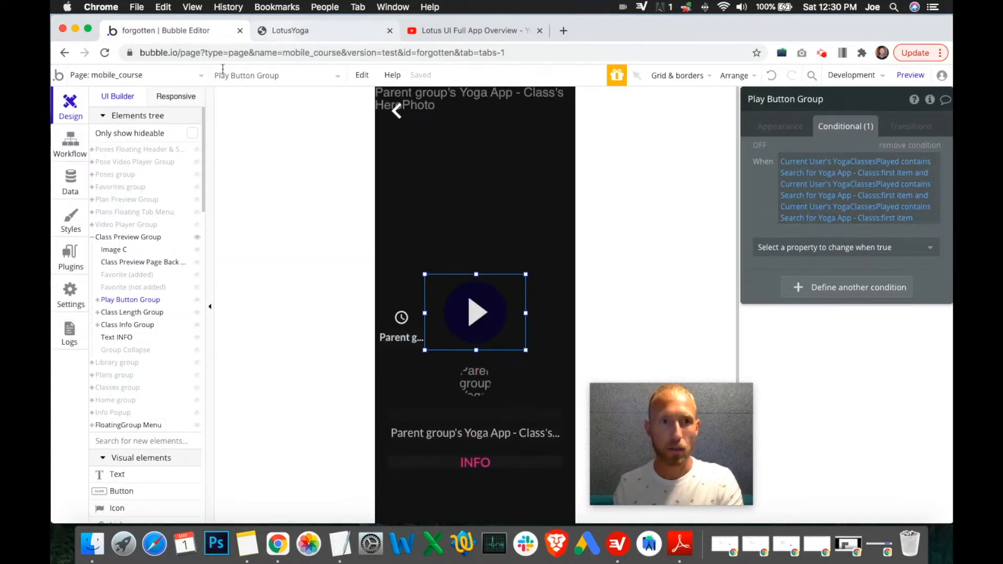
Step: Inspect the Make changes to current user action in the Play Button Group click workflow
{"action": "left_click", "coordinate": [70, 143]}
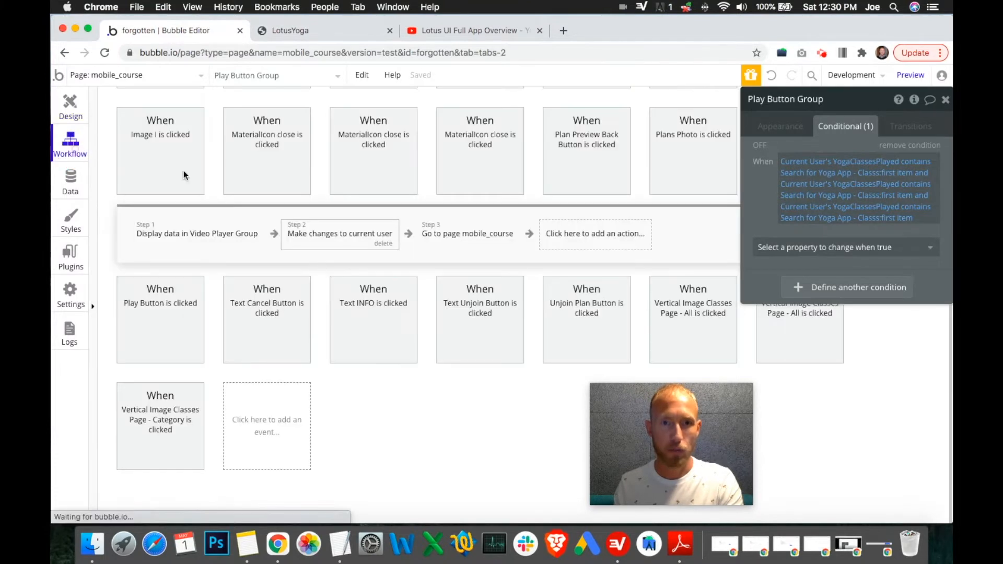
{"action": "left_click", "coordinate": [341, 238]}
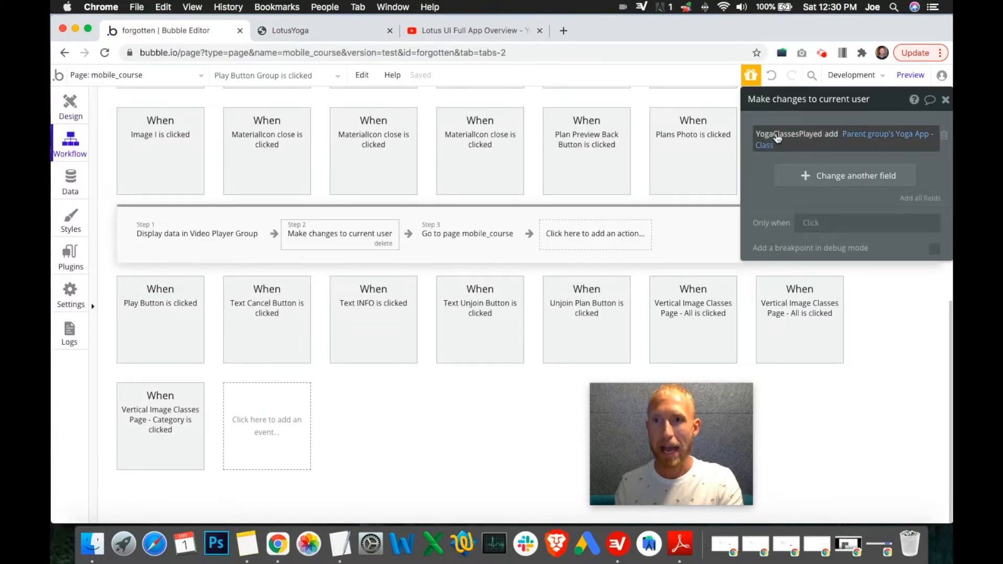
{"action": "mouse_move", "coordinate": [866, 139]}
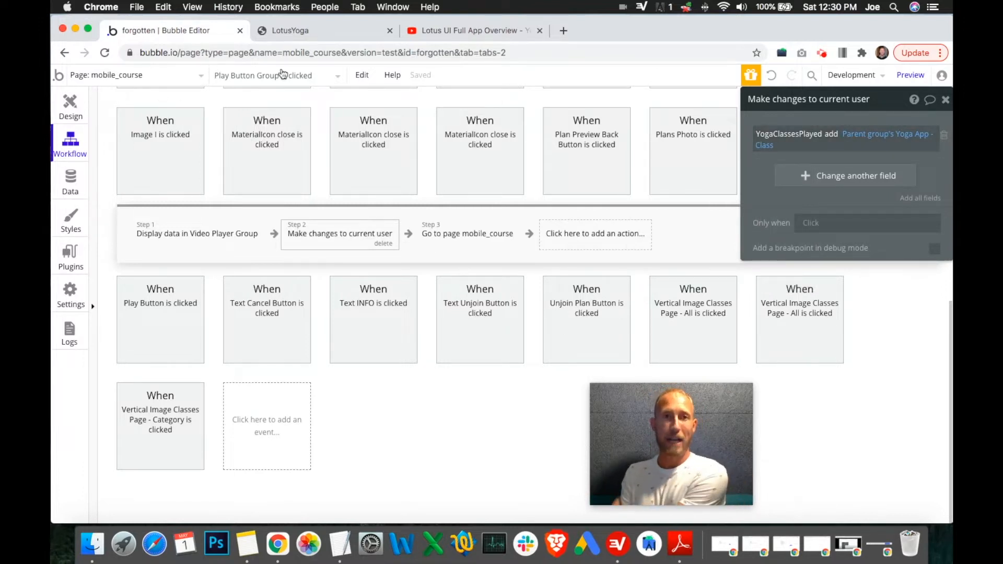
Step: Open AcroYoga 1 and AcroYoga 2 in the app preview and return to the classes list
{"action": "left_click", "coordinate": [323, 28]}
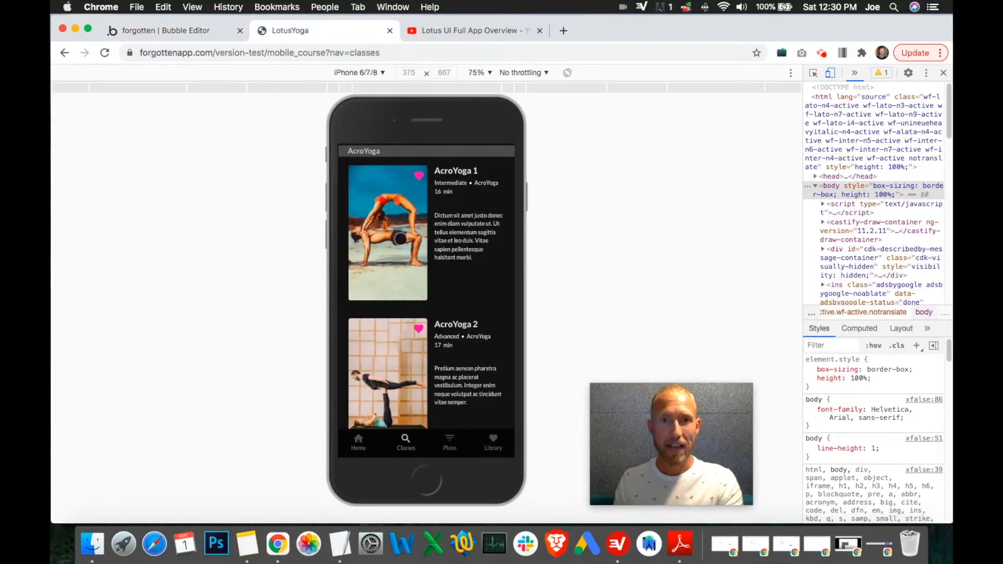
{"action": "left_click", "coordinate": [419, 263]}
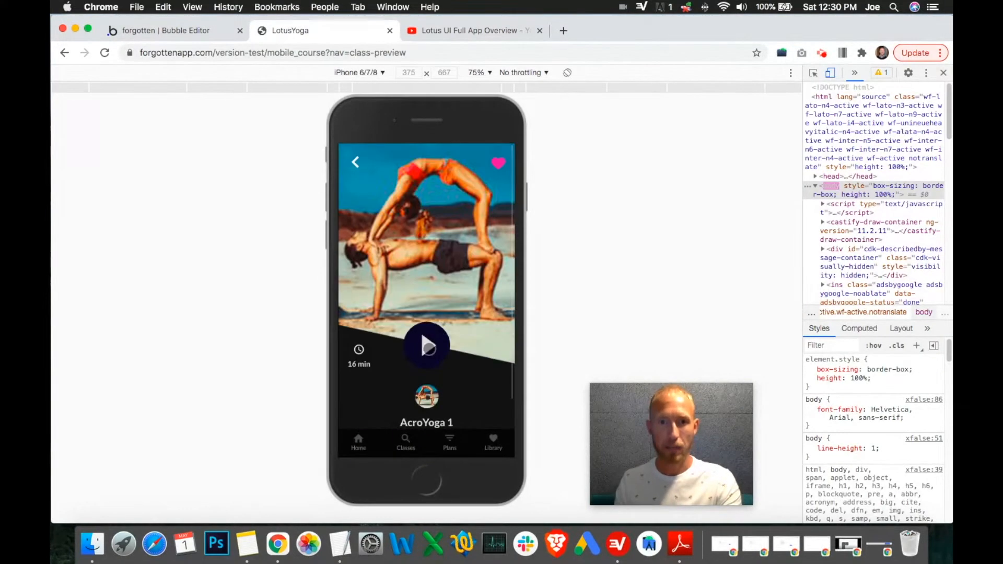
{"action": "left_click", "coordinate": [359, 165]}
{"action": "scroll", "coordinate": [426, 245], "scroll_direction": "down", "scroll_amount": 5}
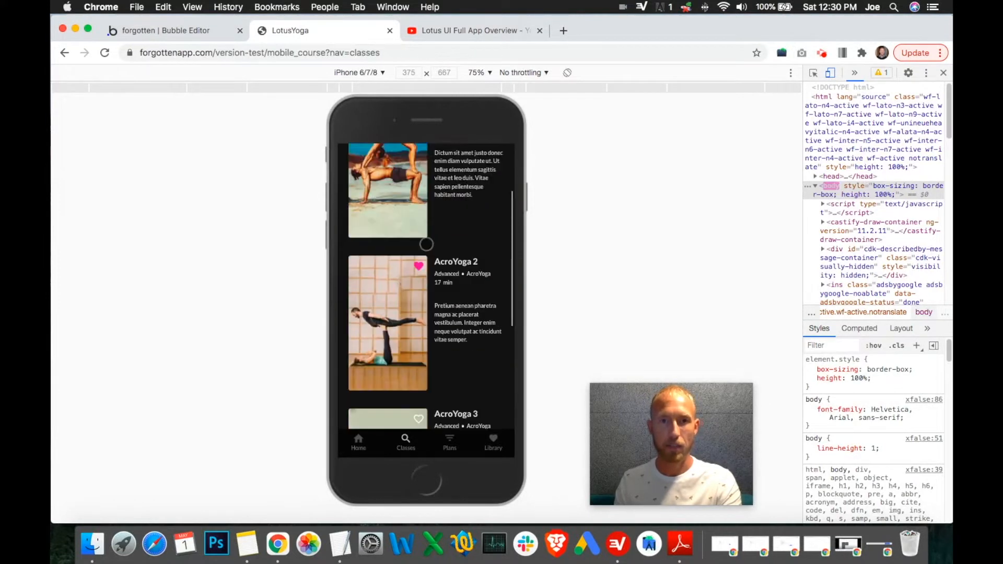
{"action": "left_click", "coordinate": [425, 256]}
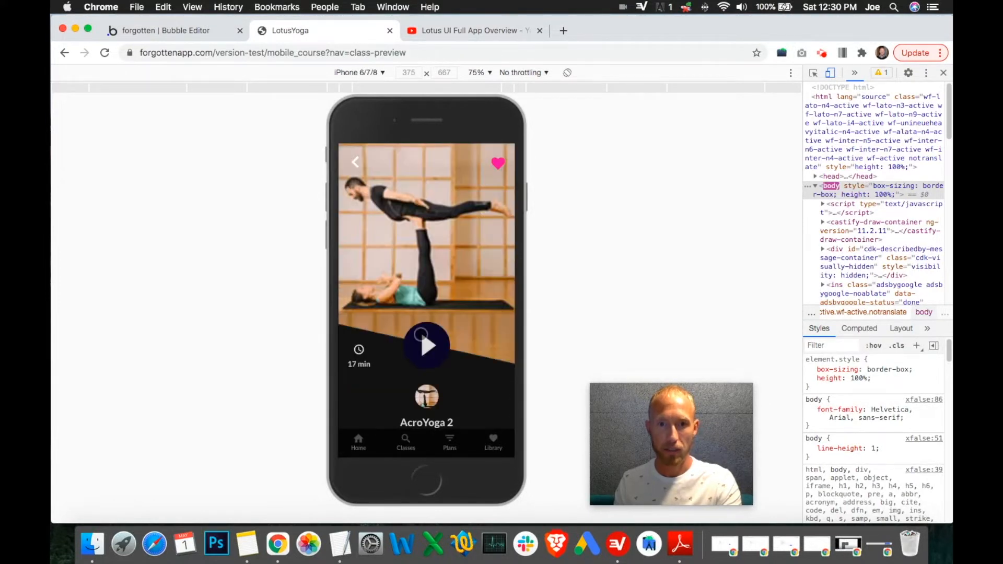
{"action": "left_click", "coordinate": [355, 162]}
{"action": "scroll", "coordinate": [405, 235], "scroll_direction": "down", "scroll_amount": 2}
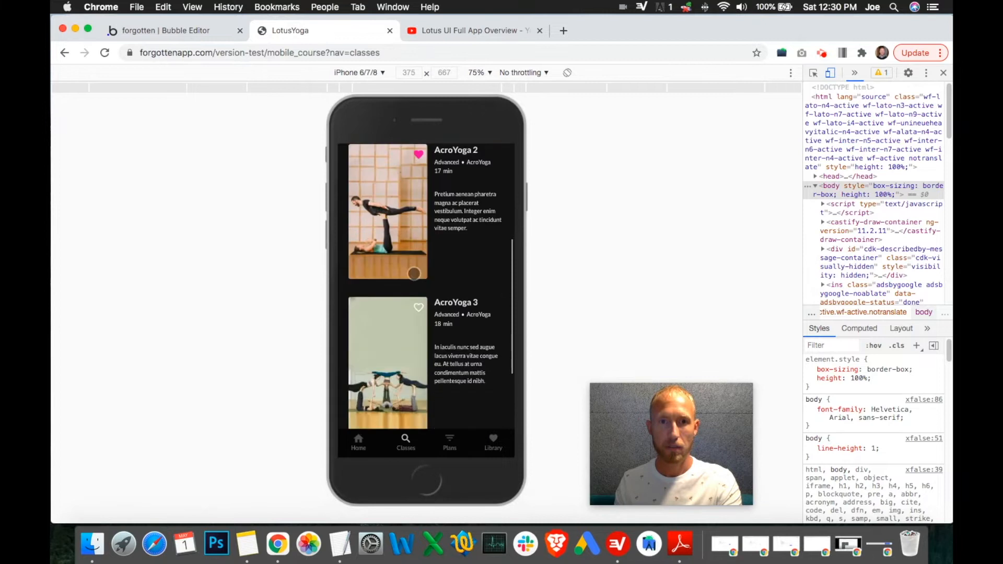
{"action": "scroll", "coordinate": [412, 218], "scroll_direction": "up", "scroll_amount": 5}
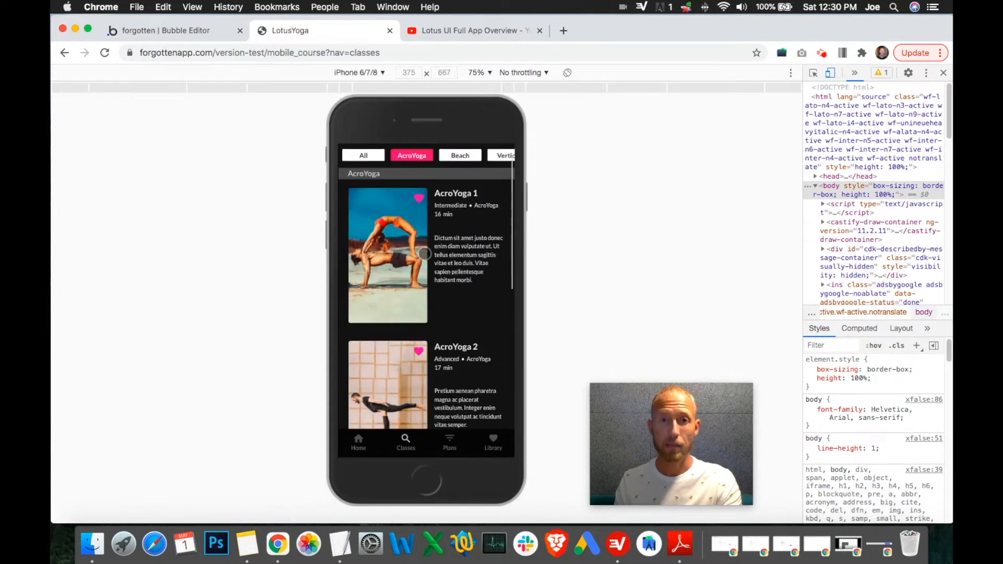
{"action": "scroll", "coordinate": [412, 219], "scroll_direction": "down", "scroll_amount": 1}
{"action": "left_click", "coordinate": [199, 37]}
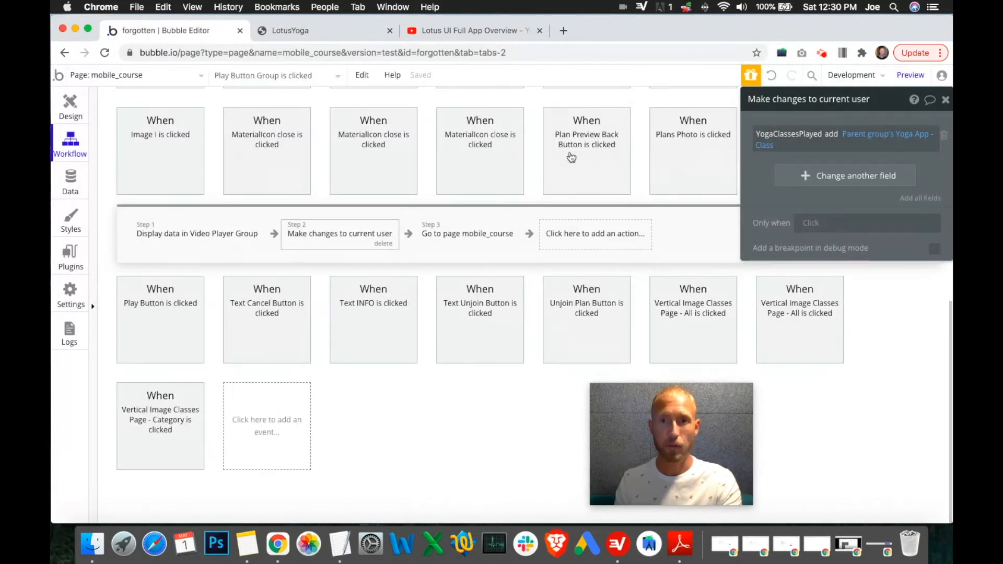
Step: Compare the first search's unique id in the condition with the AcroYoga 1 database entry's unique id
{"action": "left_click", "coordinate": [68, 123]}
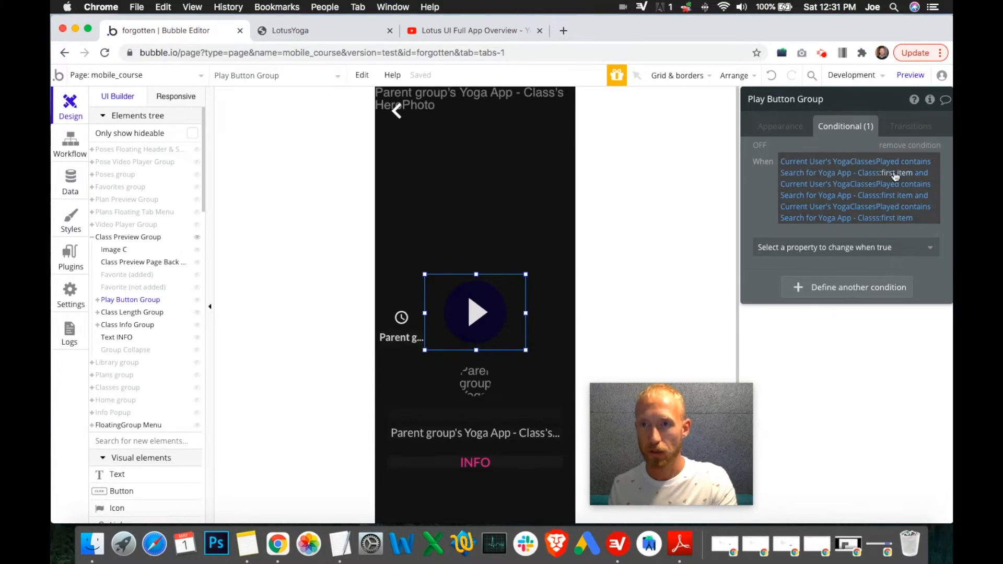
{"action": "left_click", "coordinate": [853, 178]}
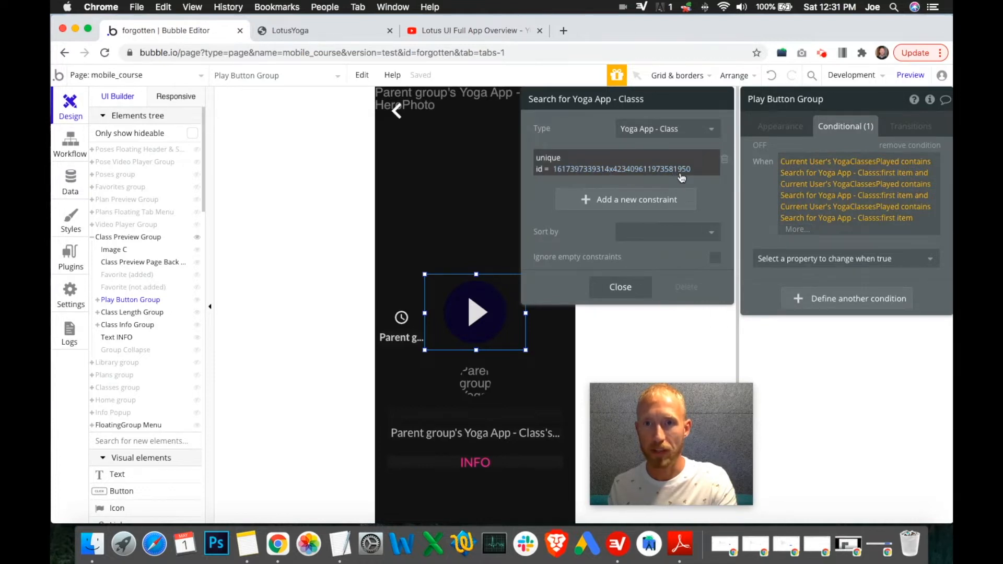
{"action": "left_click", "coordinate": [76, 150]}
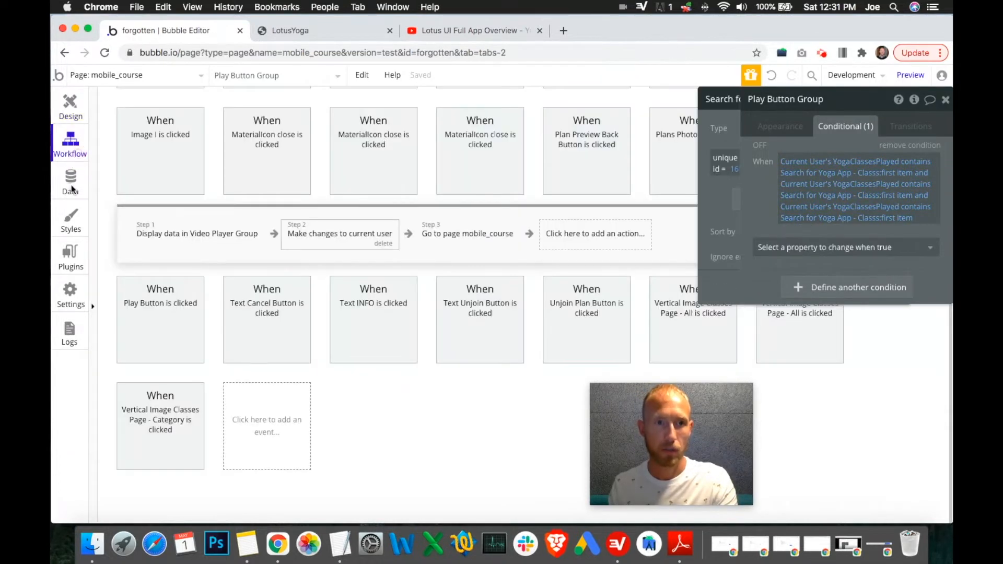
{"action": "left_click", "coordinate": [72, 187]}
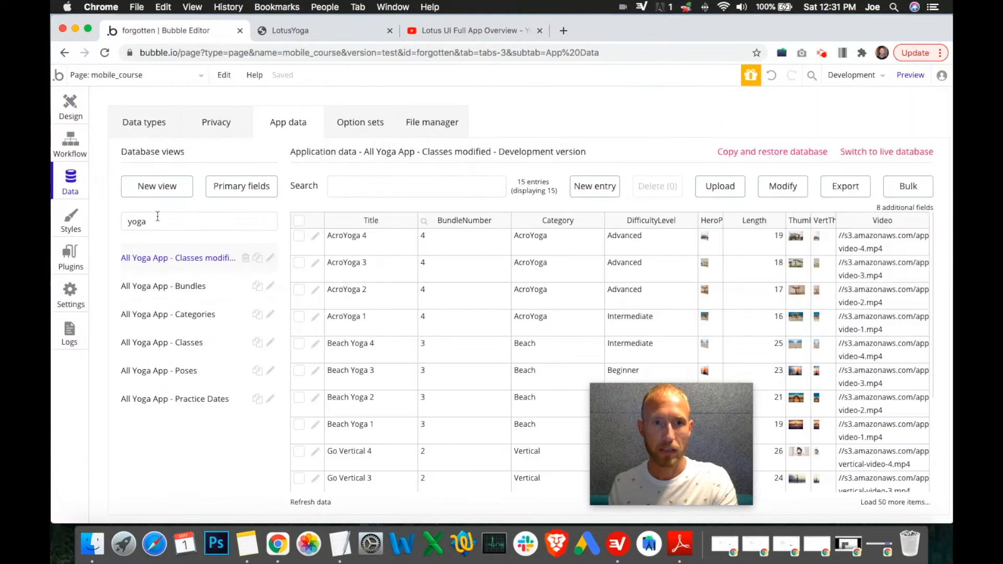
{"action": "left_click", "coordinate": [316, 319]}
{"action": "left_click_drag", "start_coordinate": [845, 353], "coordinate": [865, 355]}
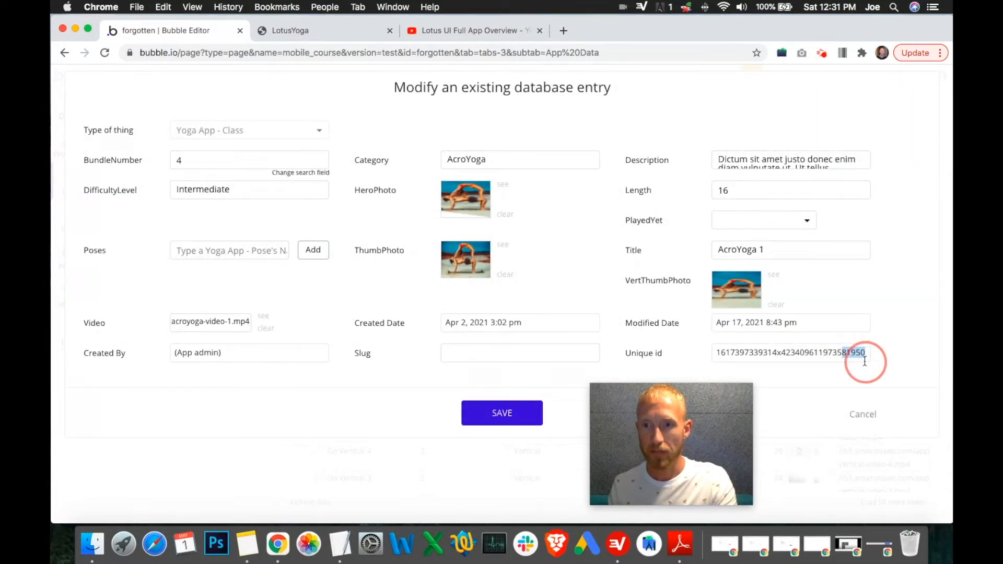
{"action": "mouse_move", "coordinate": [744, 403]}
{"action": "left_click", "coordinate": [868, 410]}
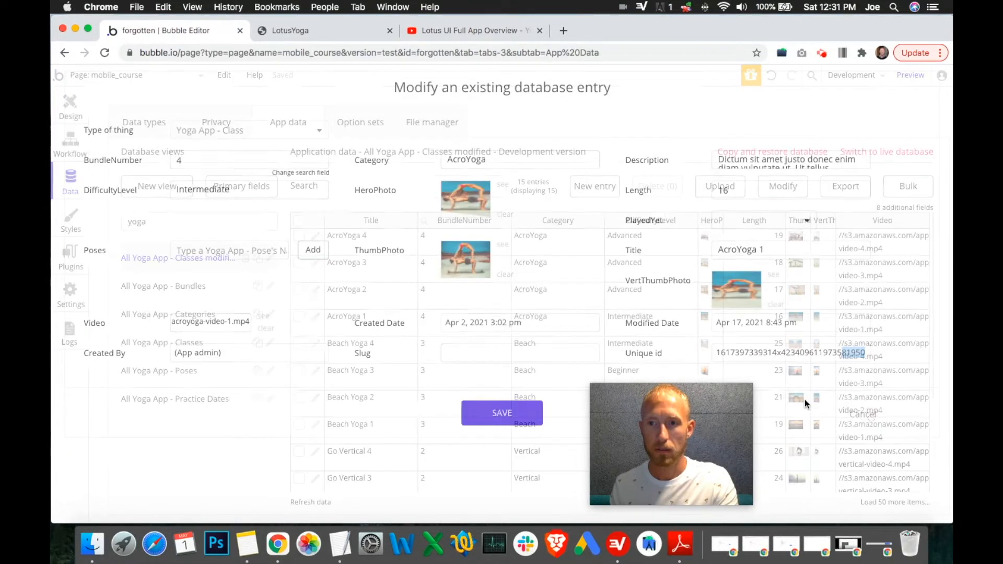
Step: Open the AcroYoga 2 database entry to check its unique id, then close it without saving
{"action": "left_click", "coordinate": [70, 104]}
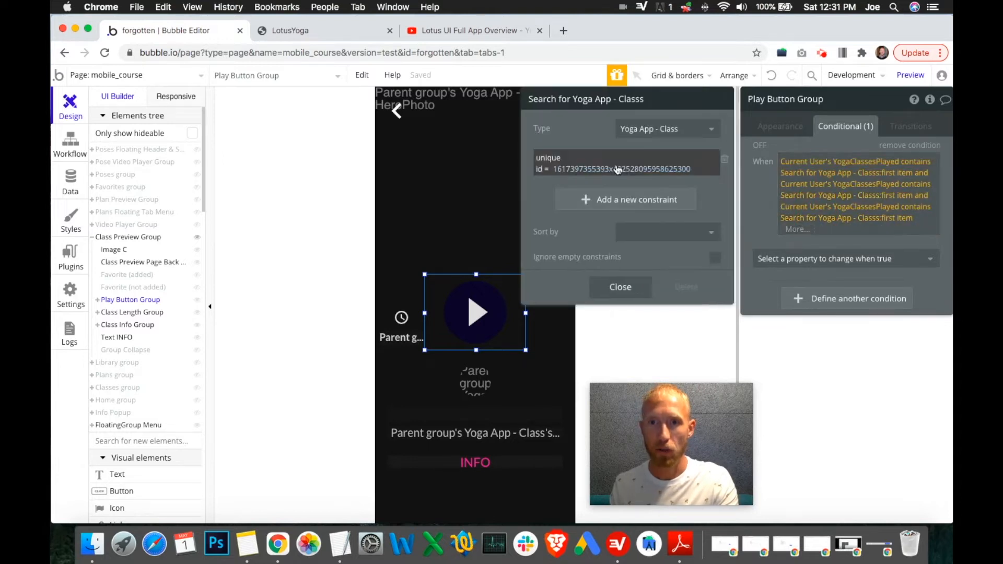
{"action": "left_click", "coordinate": [70, 141]}
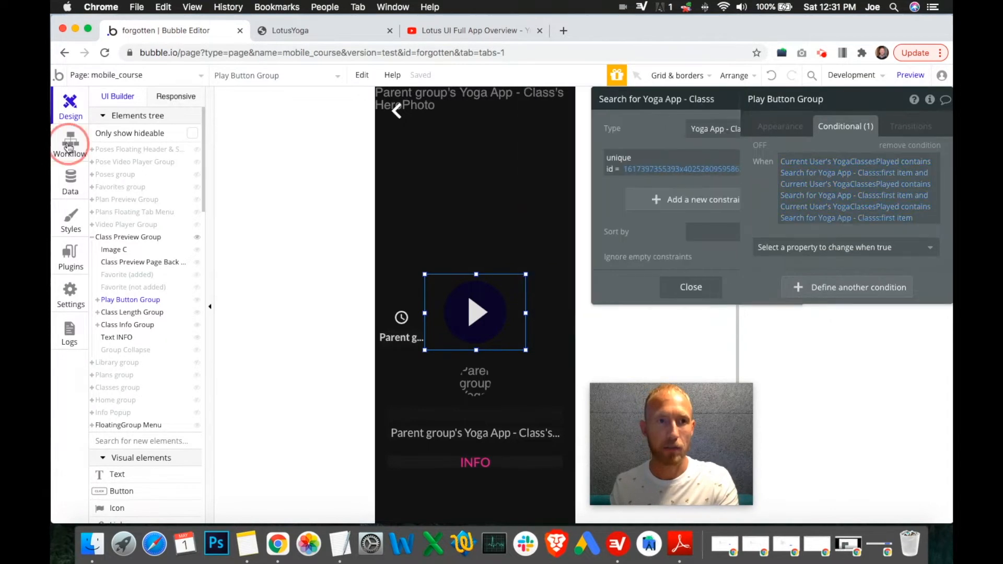
{"action": "left_click", "coordinate": [73, 184]}
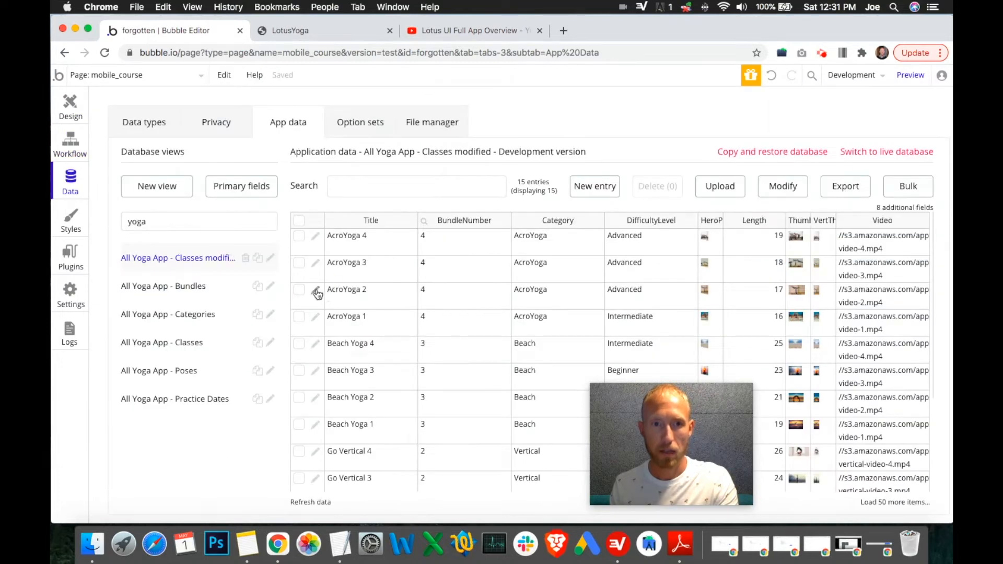
{"action": "left_click", "coordinate": [316, 291]}
{"action": "left_click_drag", "start_coordinate": [843, 355], "coordinate": [865, 354]}
{"action": "left_click", "coordinate": [845, 355]}
{"action": "left_click", "coordinate": [867, 416]}
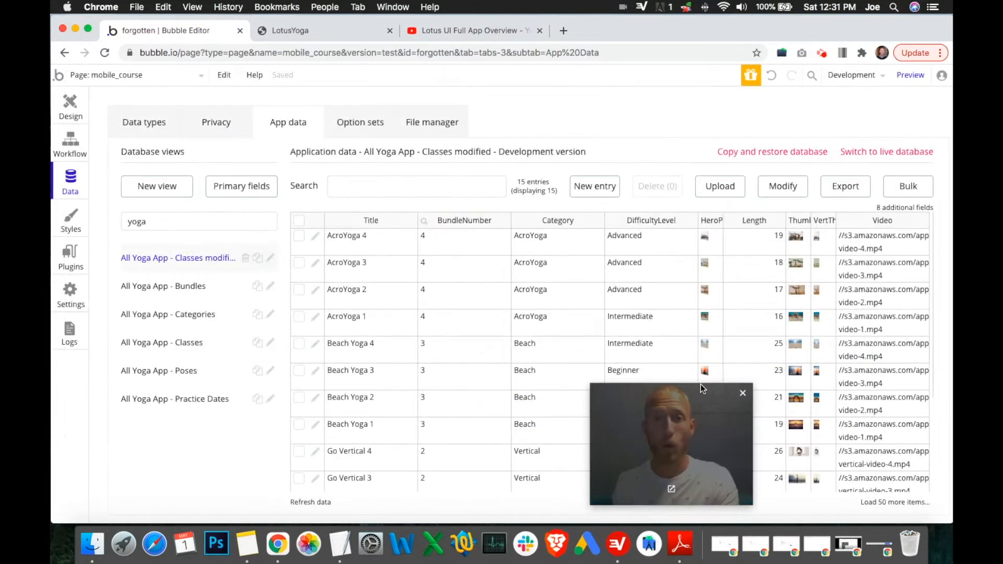
Step: Open AcroYoga 2 and AcroYoga 3 in the app preview and view the badges screen in the reference video
{"action": "left_click", "coordinate": [70, 104]}
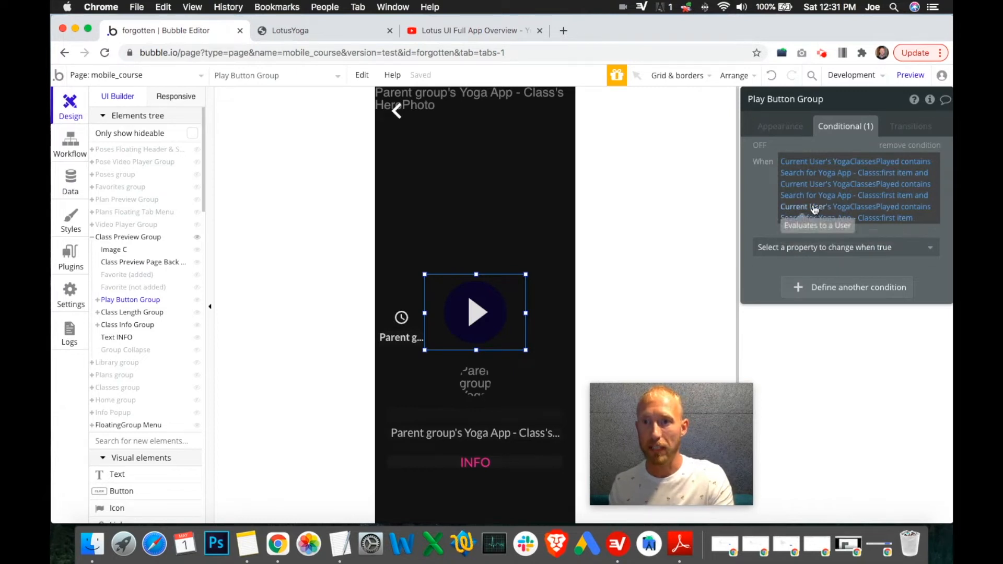
{"action": "left_click", "coordinate": [319, 29]}
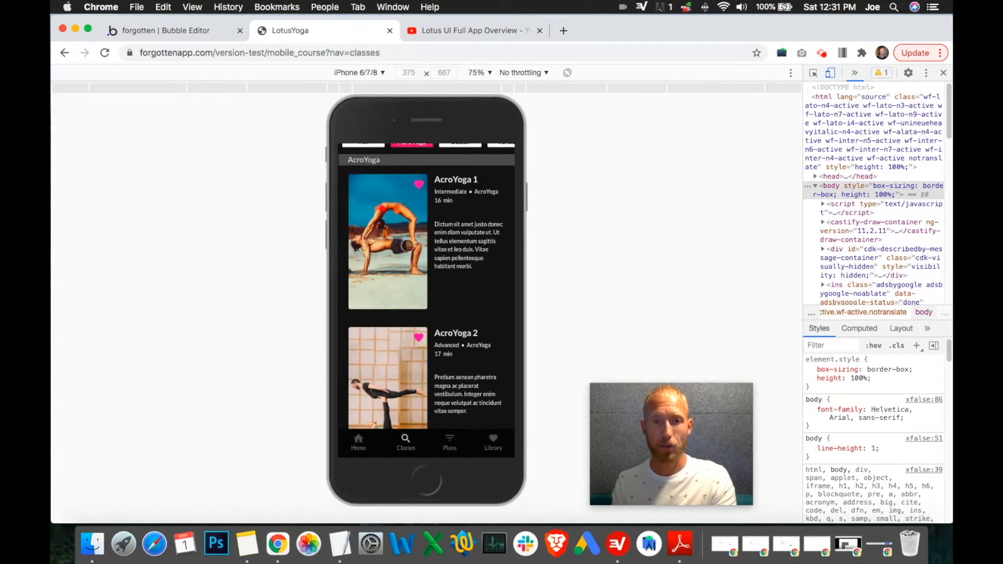
{"action": "left_click", "coordinate": [419, 365]}
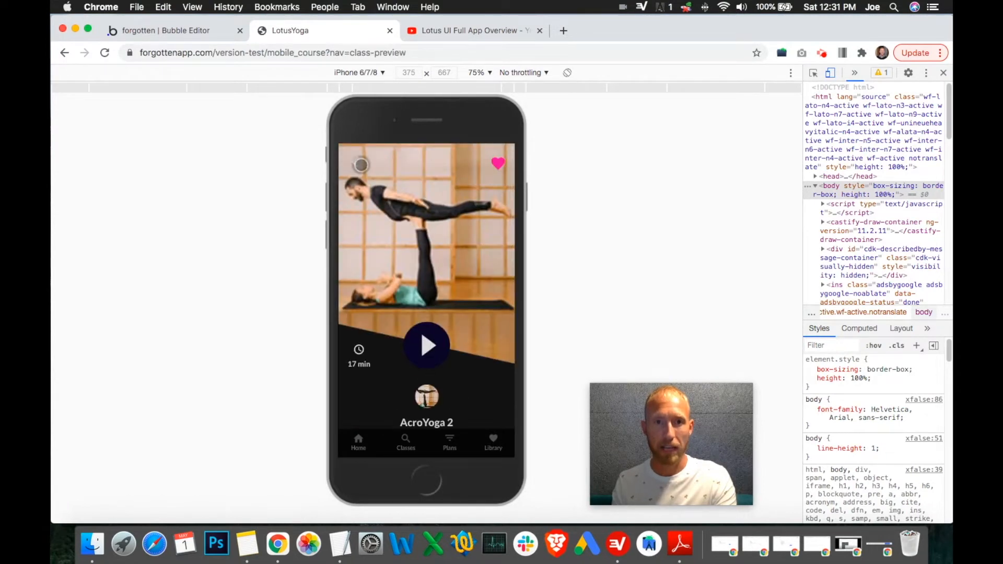
{"action": "left_click", "coordinate": [361, 165]}
{"action": "left_click", "coordinate": [185, 37]}
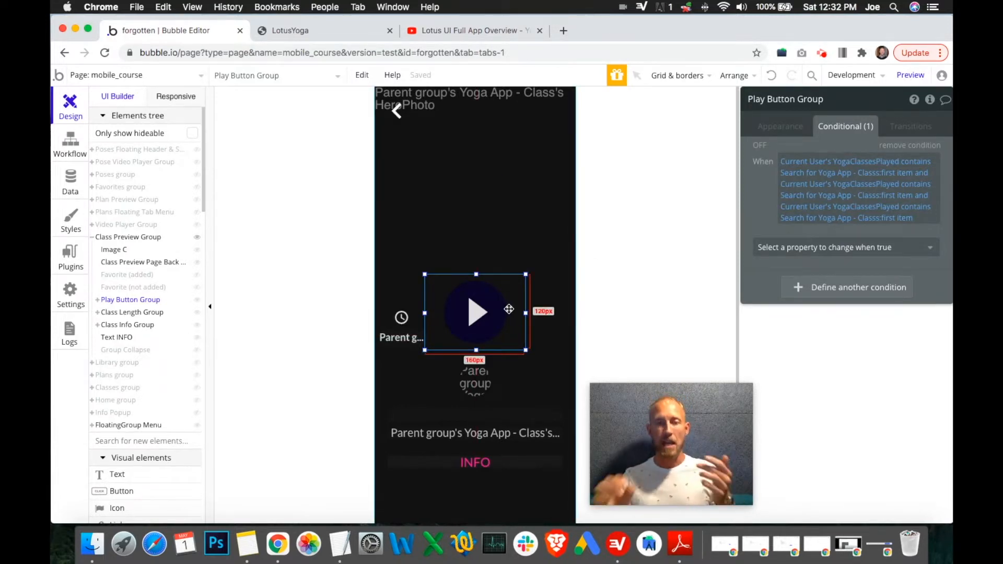
{"action": "left_click", "coordinate": [437, 27]}
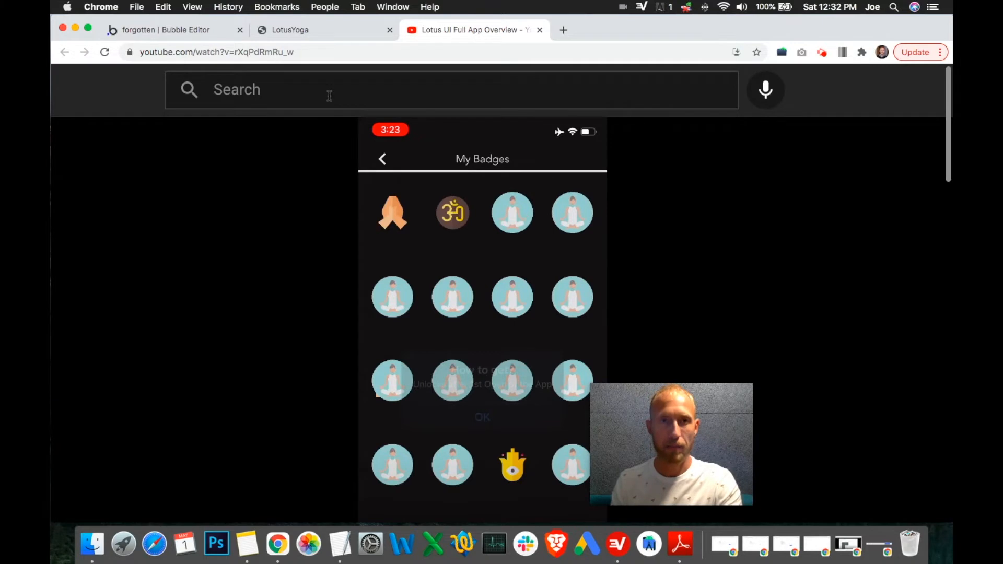
{"action": "left_click", "coordinate": [187, 36]}
{"action": "left_click", "coordinate": [292, 30]}
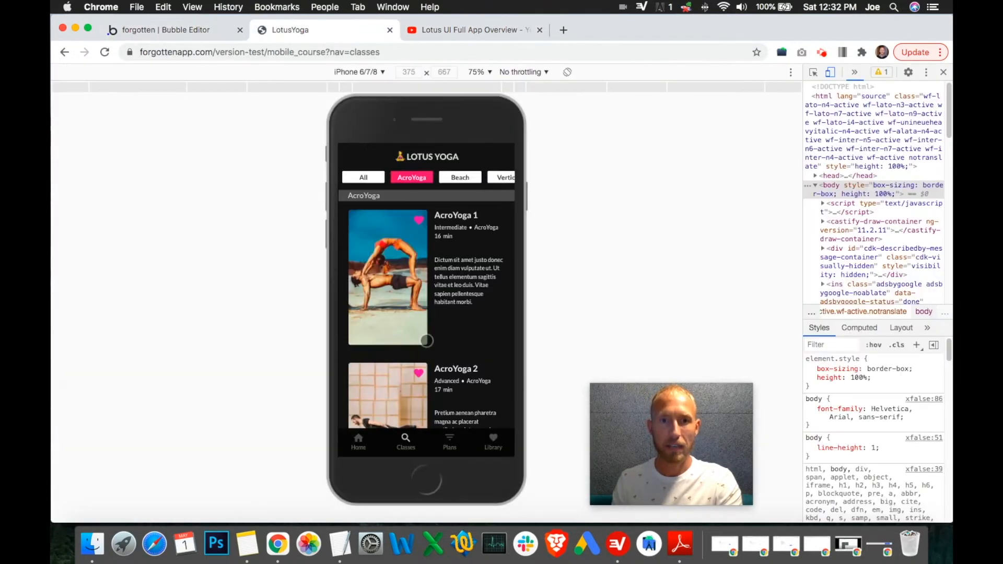
{"action": "scroll", "coordinate": [397, 371], "scroll_direction": "down", "scroll_amount": 3}
{"action": "left_click", "coordinate": [394, 369]}
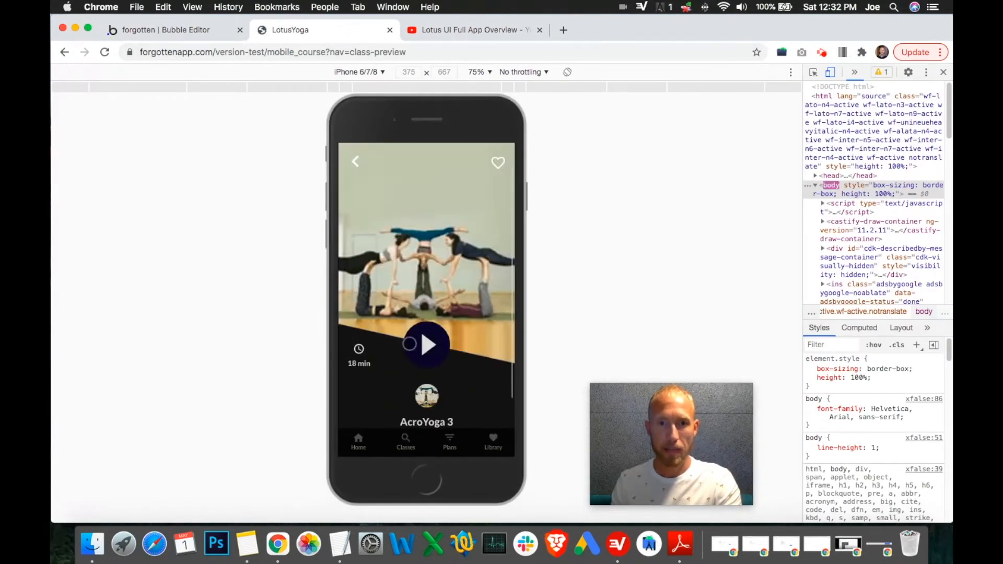
{"action": "left_click", "coordinate": [206, 26]}
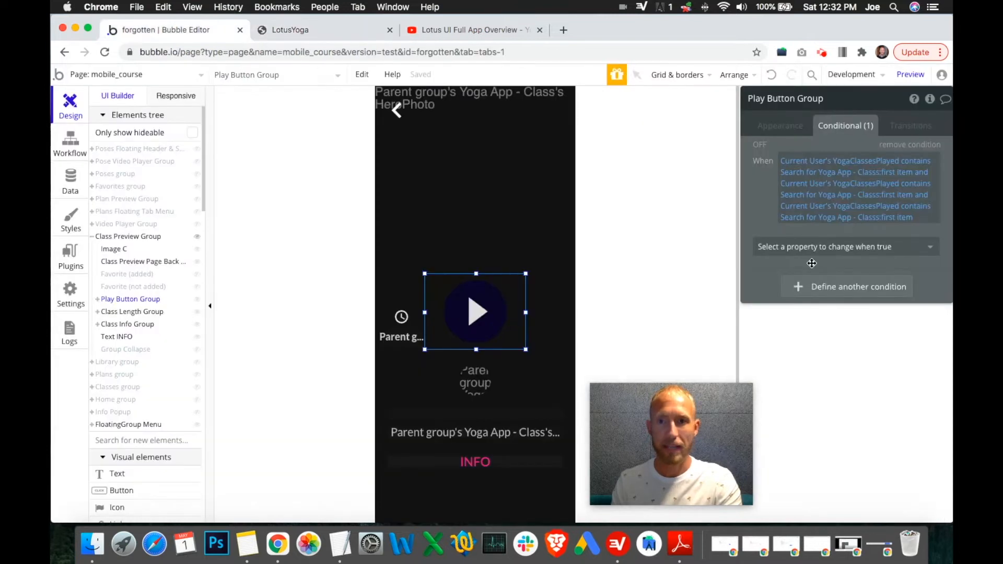
Step: Review the Make changes to current user action in the Play Button Group click workflow
{"action": "left_click", "coordinate": [72, 149]}
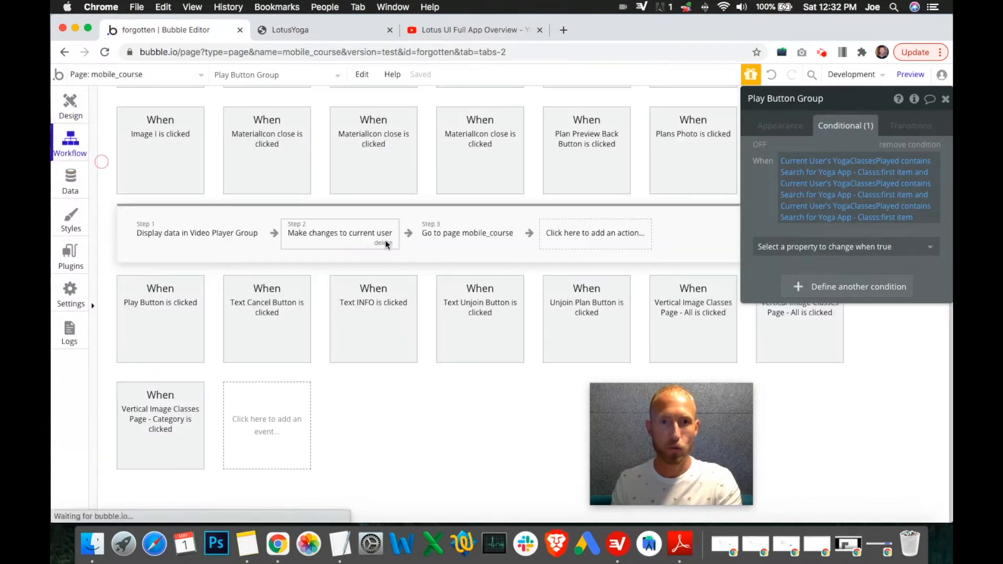
{"action": "left_click", "coordinate": [386, 242]}
{"action": "left_click", "coordinate": [491, 236]}
{"action": "left_click", "coordinate": [340, 238]}
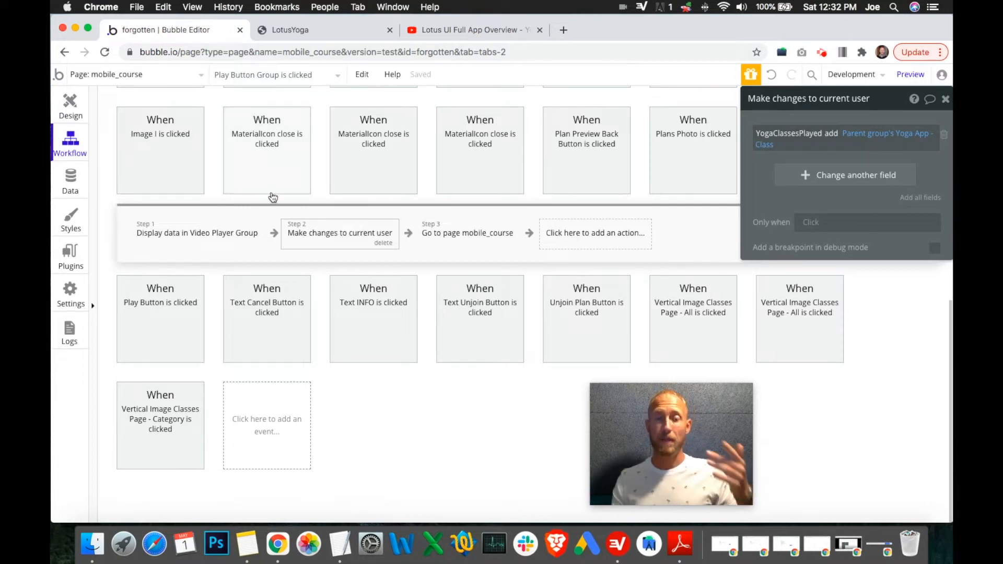
{"action": "left_click", "coordinate": [71, 104]}
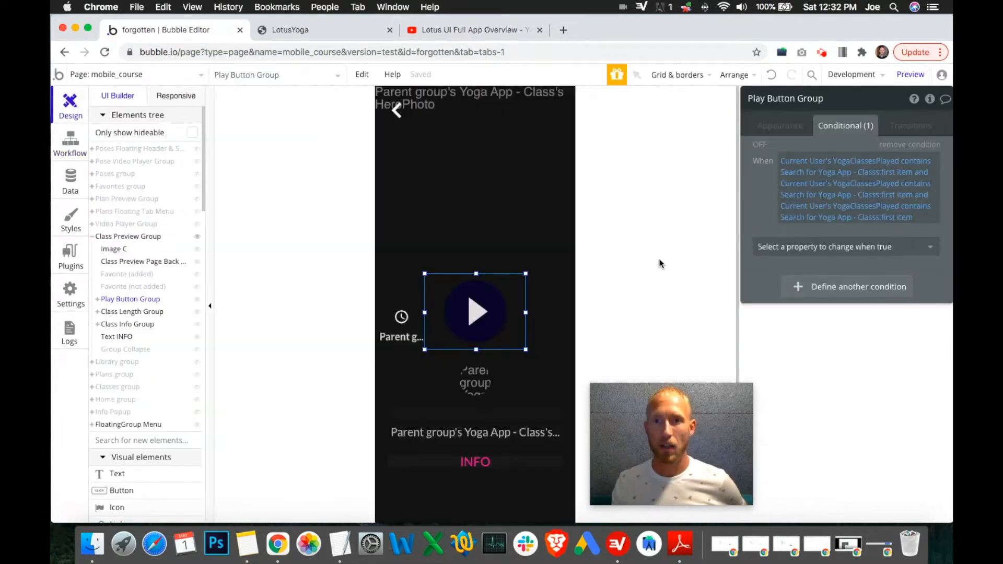
{"action": "left_click", "coordinate": [835, 250]}
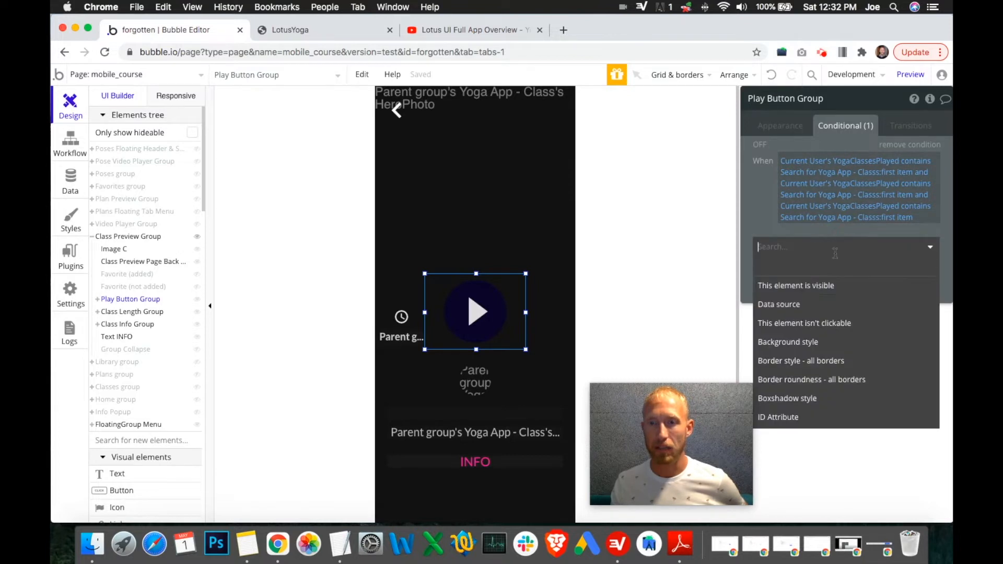
{"action": "left_click", "coordinate": [812, 286]}
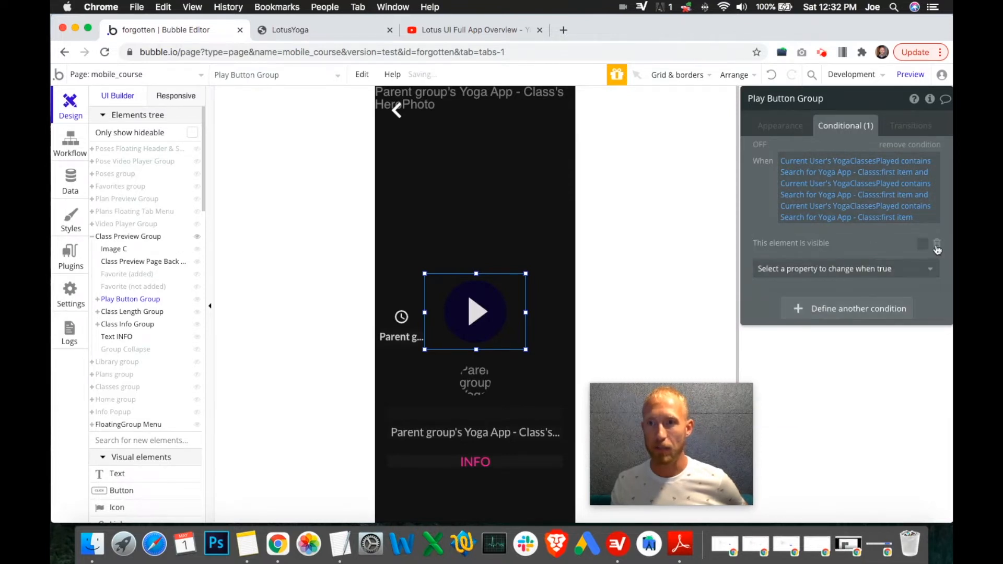
{"action": "left_click", "coordinate": [923, 245]}
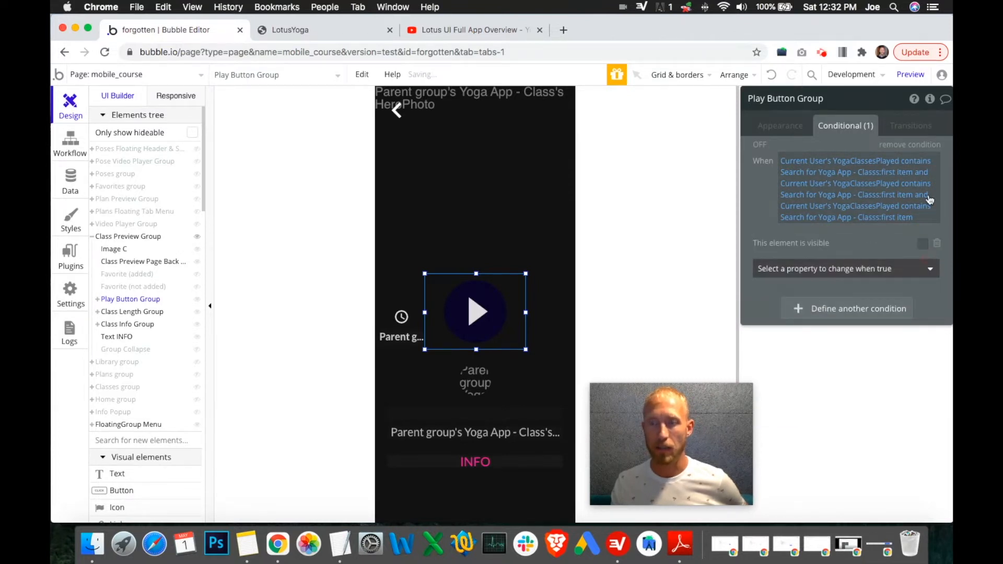
{"action": "left_click", "coordinate": [936, 243]}
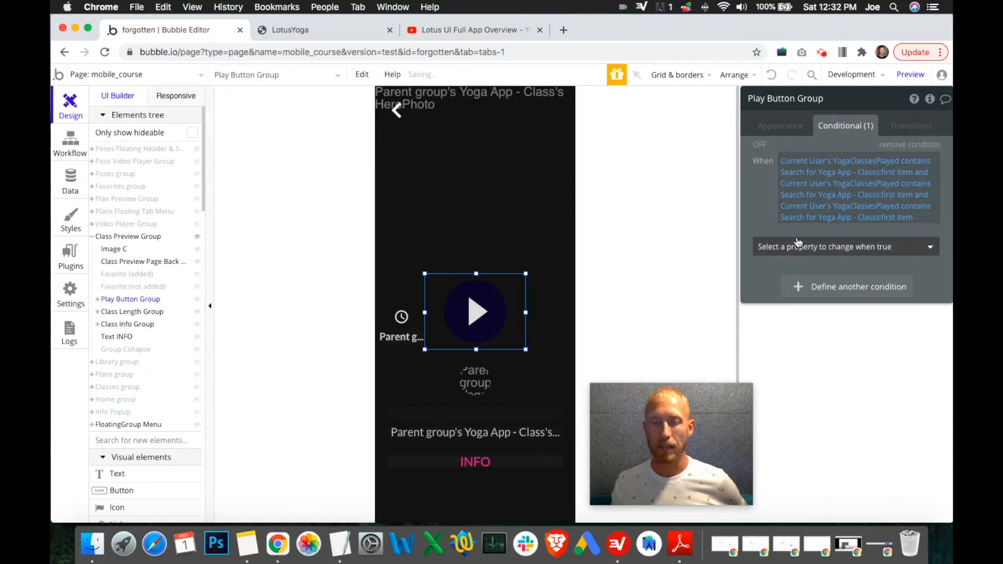
Step: View the My Badges screen in the reference video
{"action": "left_click", "coordinate": [426, 30]}
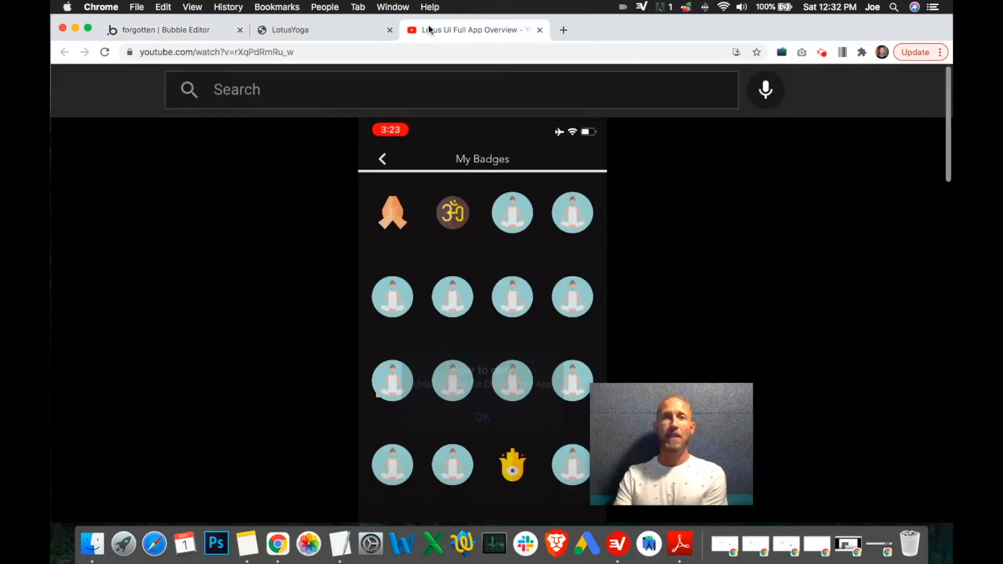
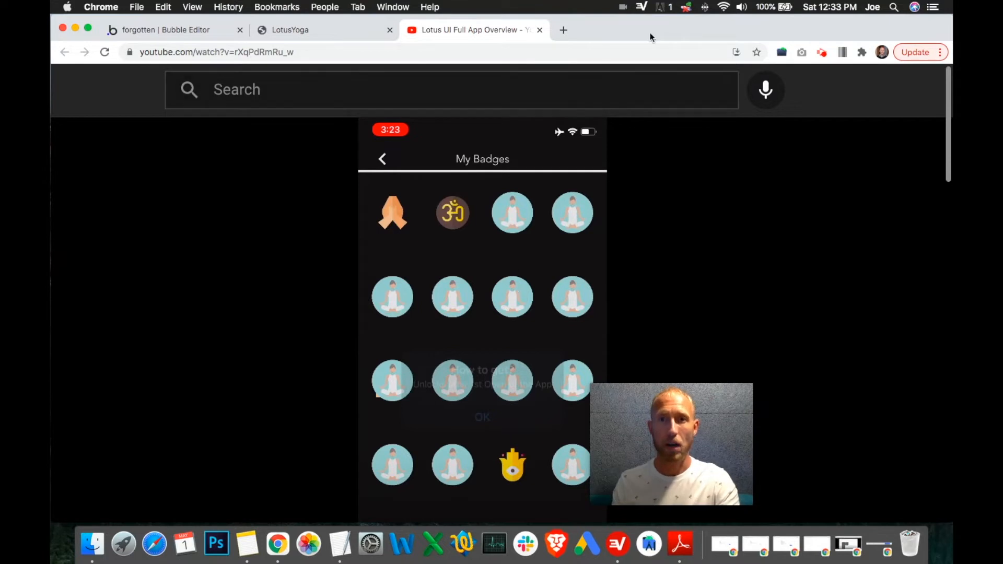
Step: Remove the Play Button Group's condition, then undo that removal
{"action": "left_click", "coordinate": [313, 32]}
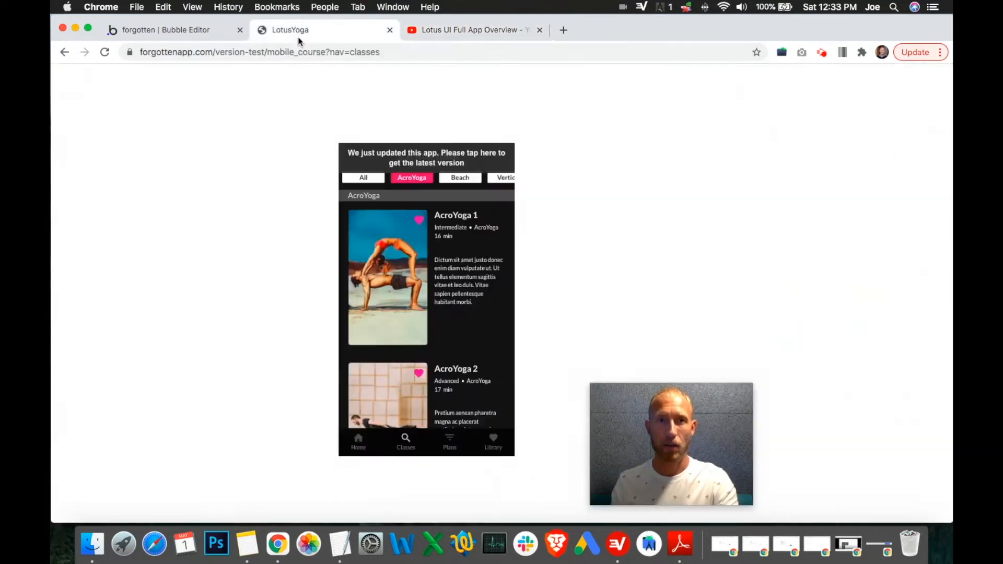
{"action": "left_click", "coordinate": [214, 30]}
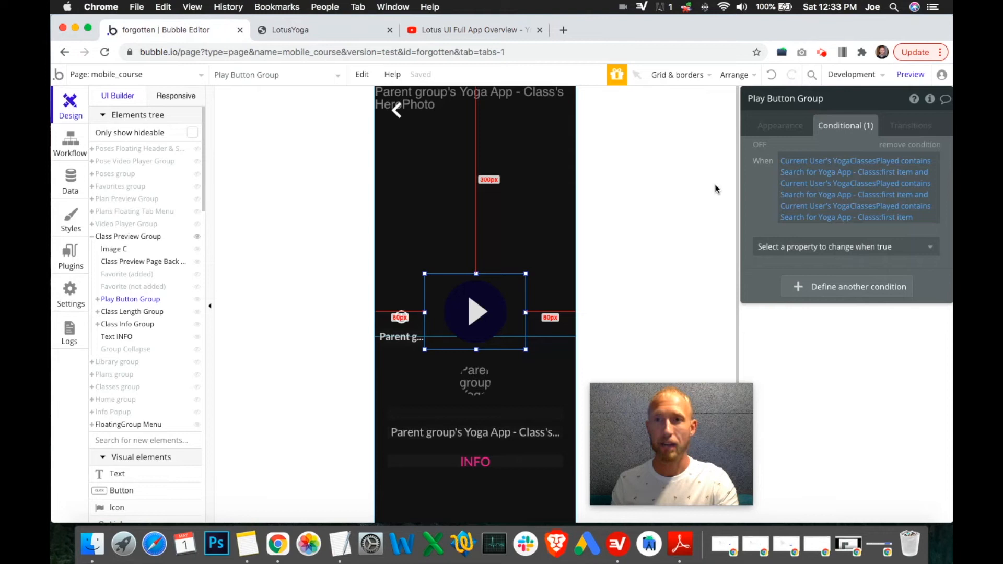
{"action": "left_click", "coordinate": [899, 145]}
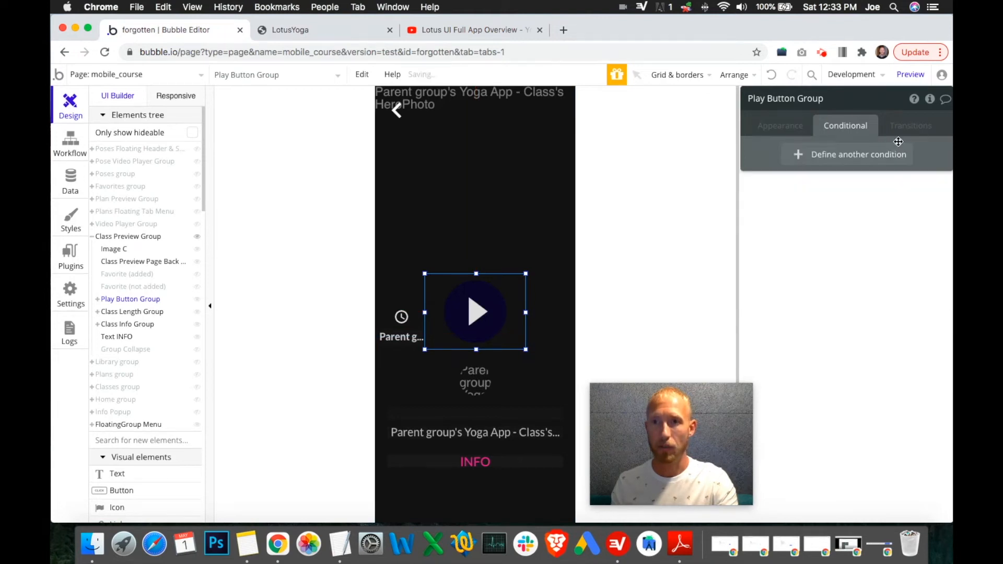
{"action": "left_click", "coordinate": [773, 76]}
{"action": "left_click", "coordinate": [773, 76]}
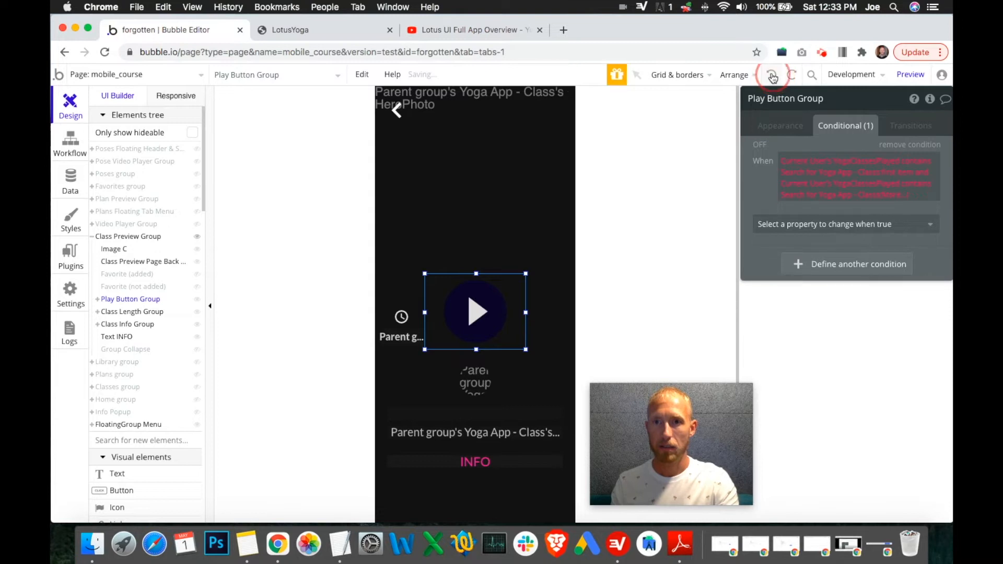
Step: Undo the successive edits to the Play Button Group's condition until no condition remains
{"action": "left_click", "coordinate": [773, 77]}
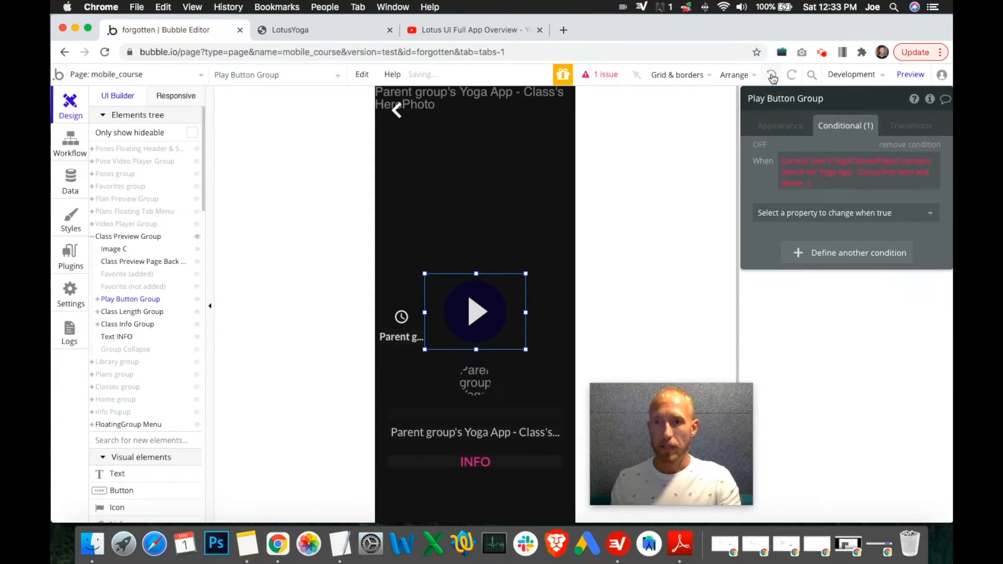
{"action": "left_click", "coordinate": [773, 77]}
{"action": "left_click", "coordinate": [774, 79]}
{"action": "left_click", "coordinate": [774, 79]}
{"action": "left_click", "coordinate": [775, 81]}
{"action": "left_click", "coordinate": [774, 80]}
{"action": "left_click", "coordinate": [774, 80]}
{"action": "left_click", "coordinate": [774, 80]}
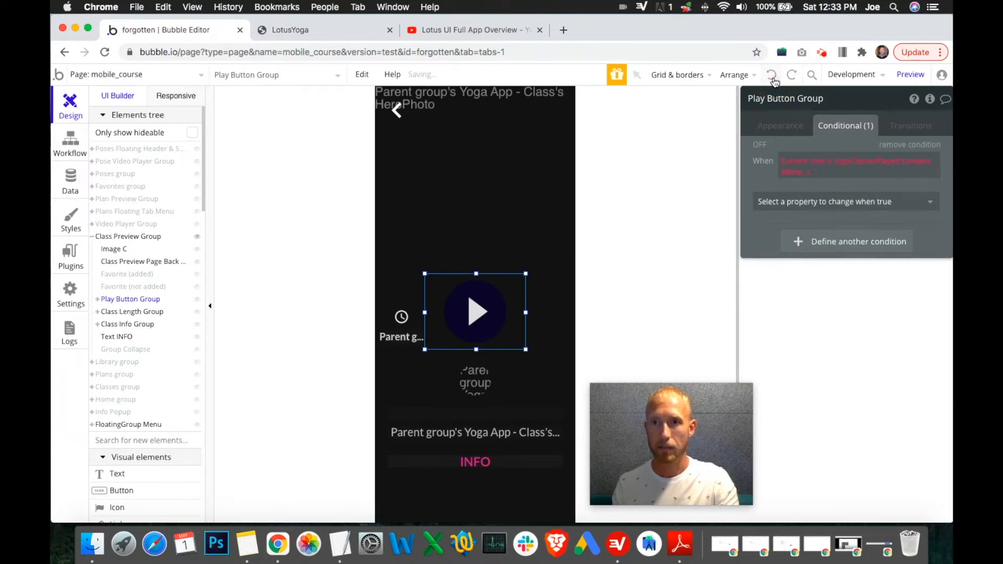
{"action": "left_click", "coordinate": [774, 81]}
{"action": "left_click", "coordinate": [774, 81]}
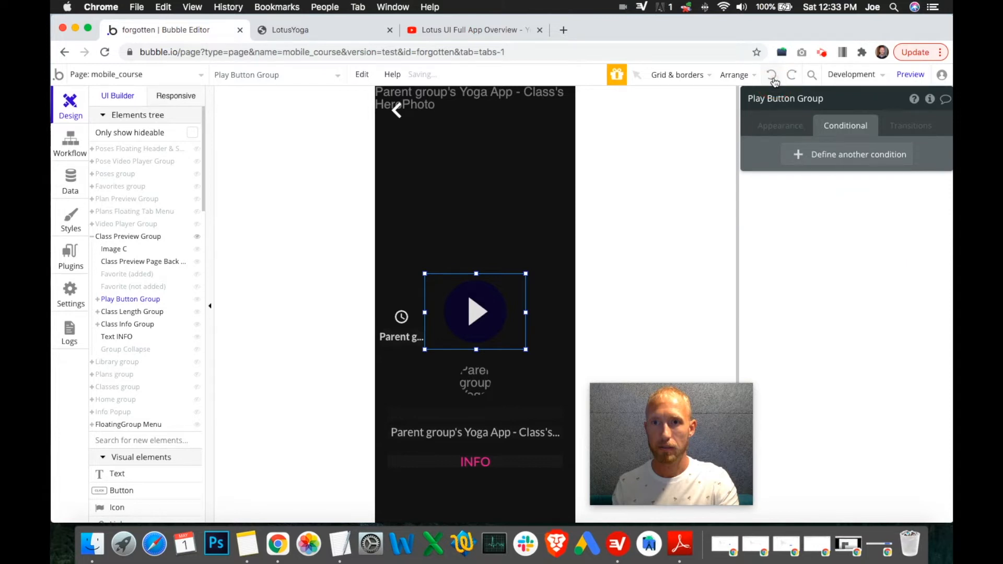
Step: Undo the Make changes to current user action in the Play Button Group click workflow
{"action": "left_click", "coordinate": [68, 135]}
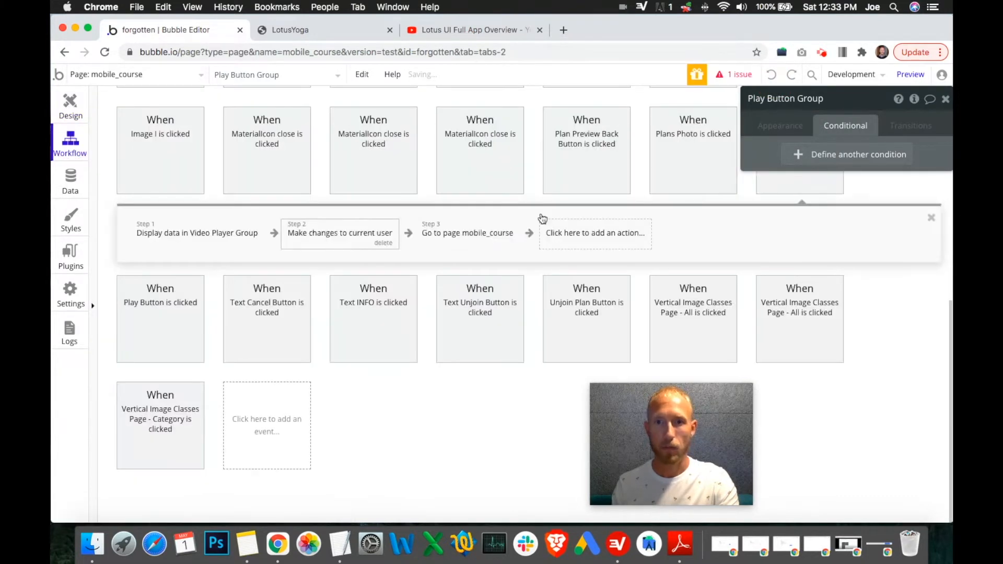
{"action": "left_click", "coordinate": [428, 225]}
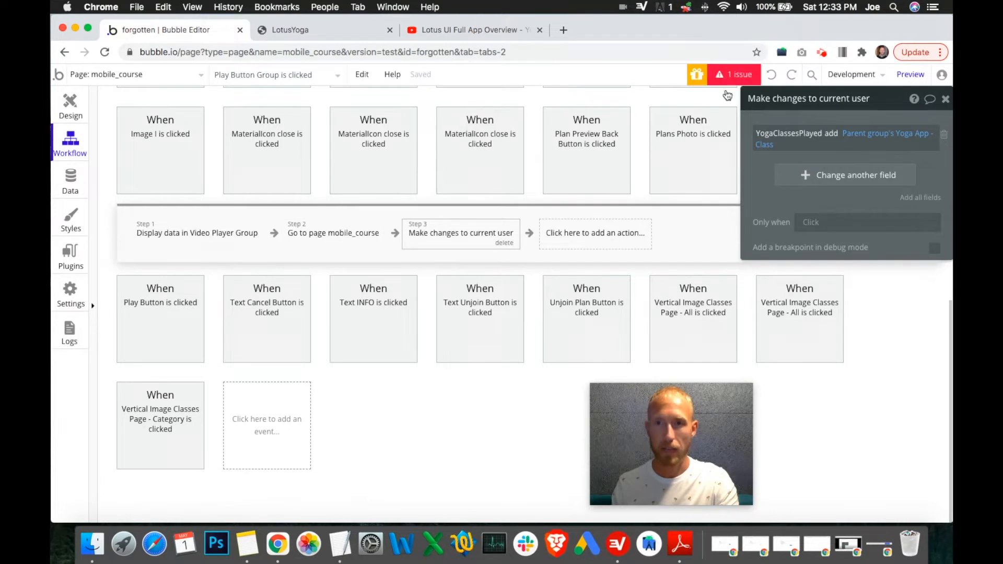
{"action": "left_click", "coordinate": [770, 76]}
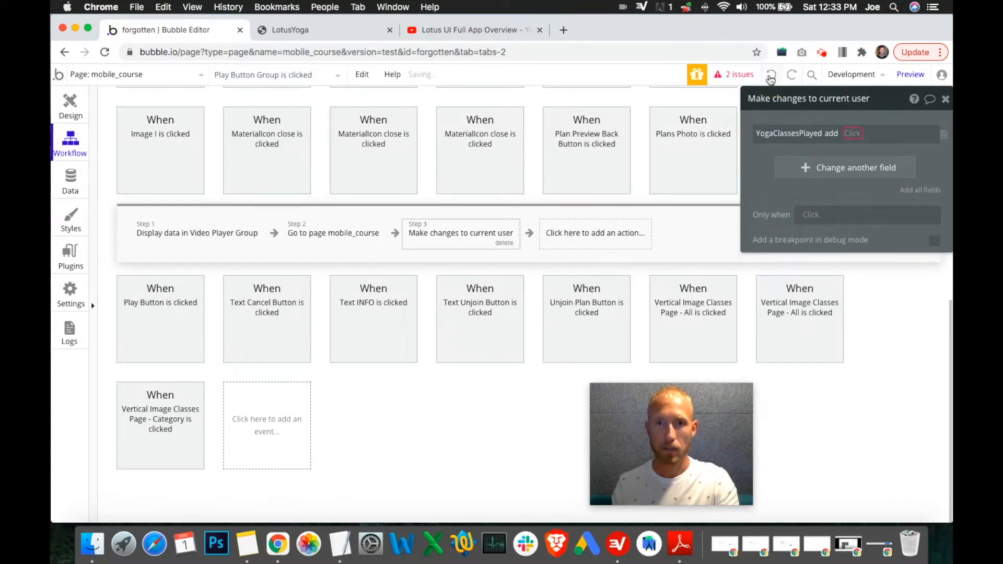
{"action": "left_click", "coordinate": [769, 77]}
{"action": "left_click", "coordinate": [769, 76]}
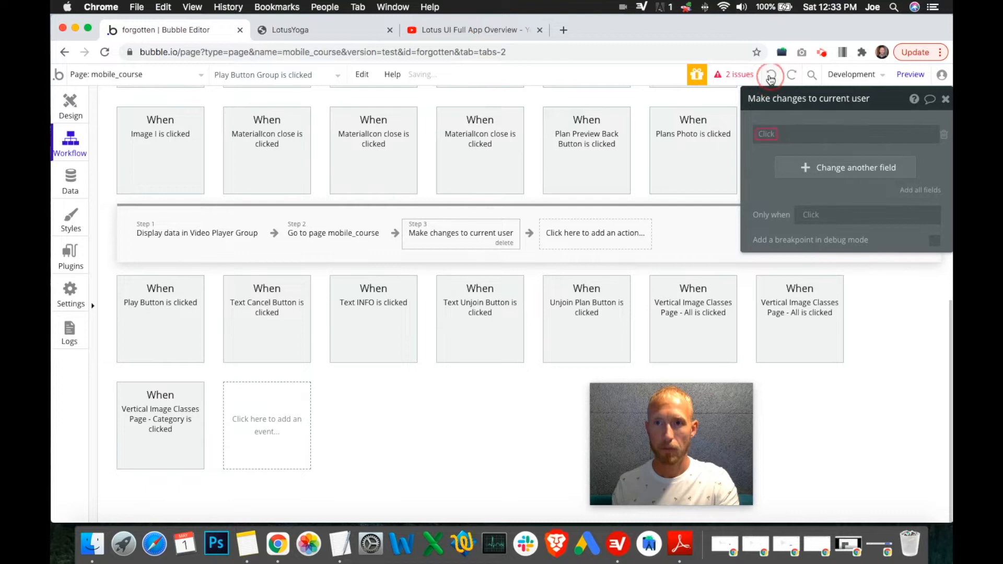
{"action": "left_click", "coordinate": [771, 77]}
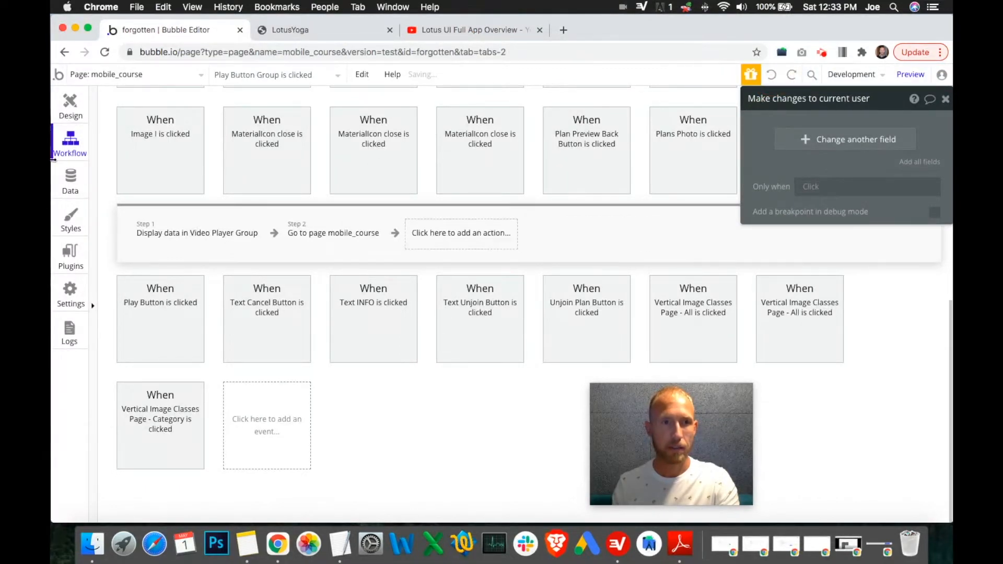
Step: Open the User data type's fields and undo the two most recent edits
{"action": "left_click", "coordinate": [68, 188]}
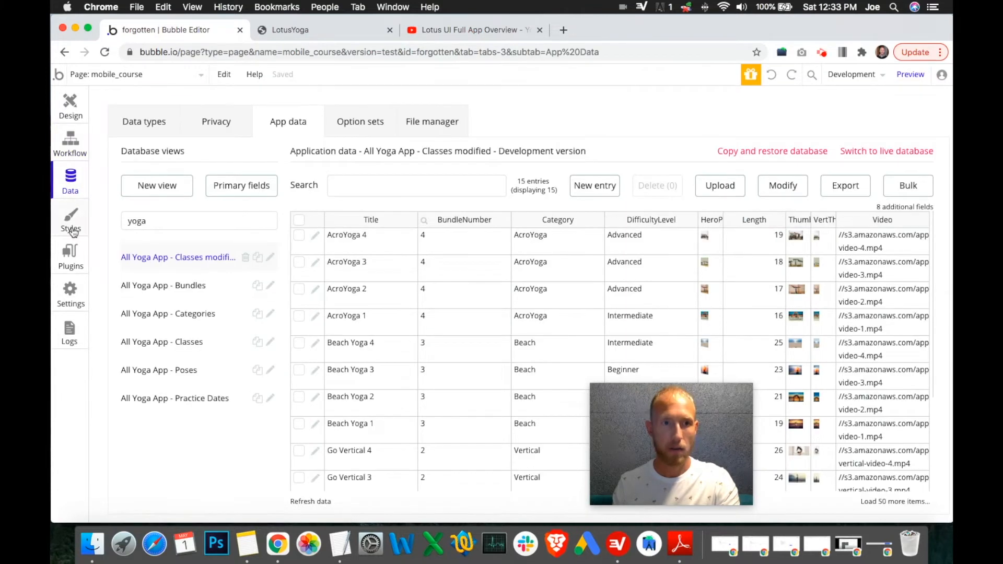
{"action": "left_click", "coordinate": [147, 125]}
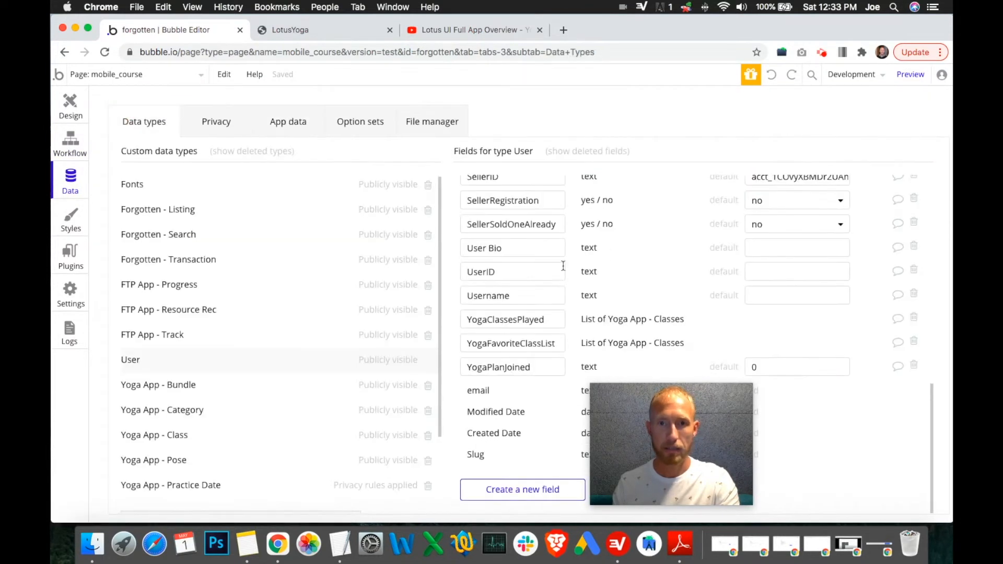
{"action": "left_click", "coordinate": [772, 75]}
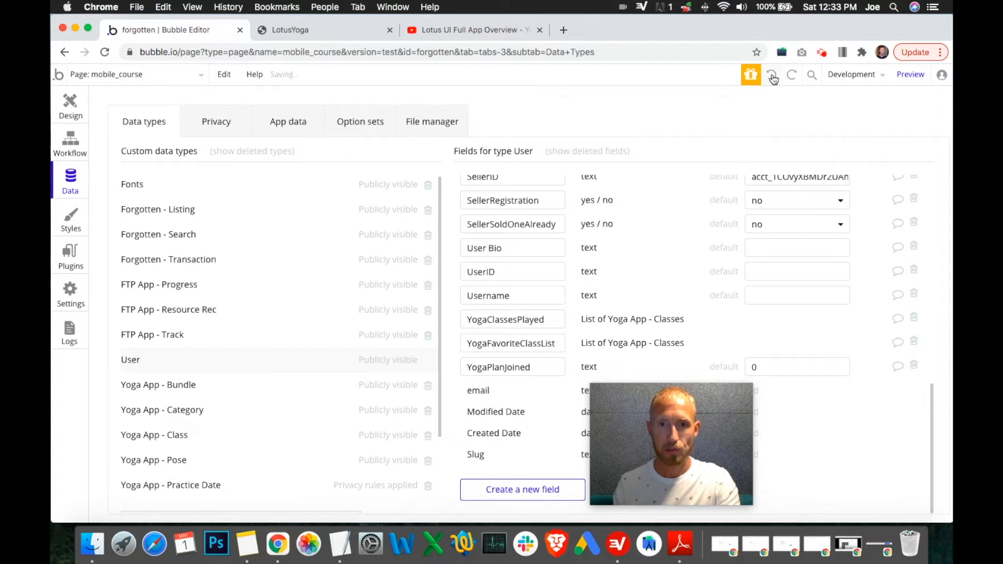
{"action": "left_click", "coordinate": [772, 77]}
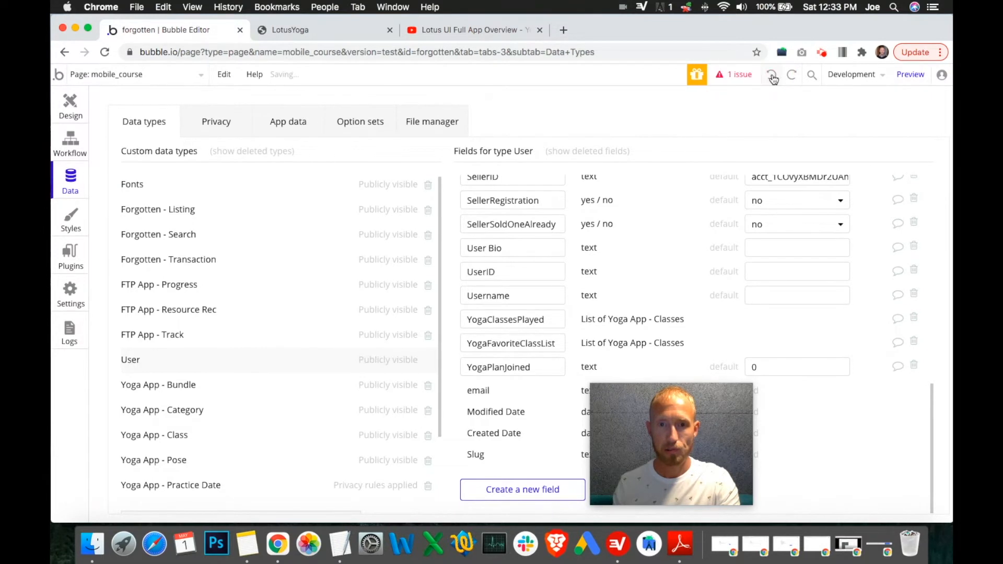
Step: Review the reported issue list, close it, and highlight the User's YogaClassesPlayed field name
{"action": "left_click", "coordinate": [752, 77]}
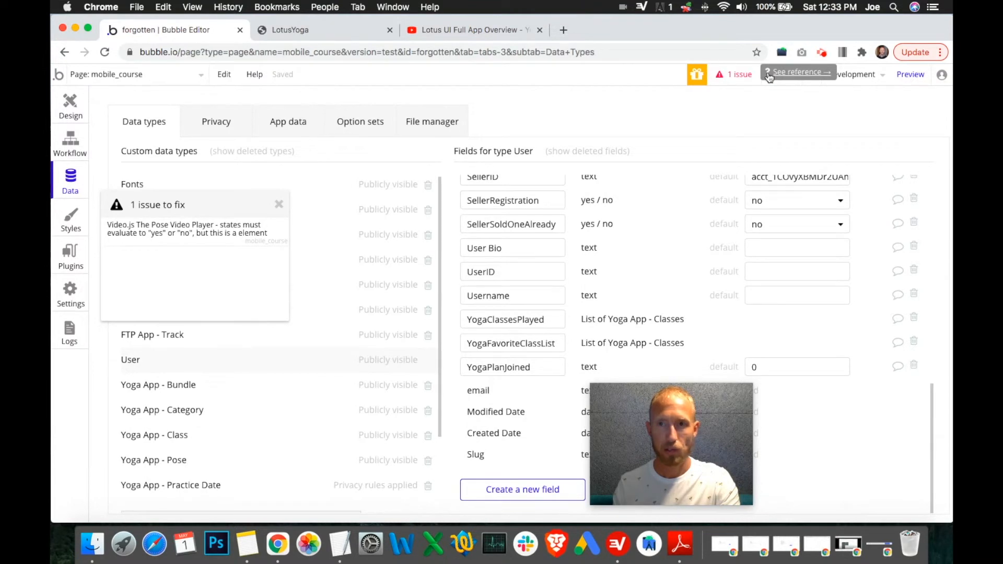
{"action": "left_click", "coordinate": [769, 75]}
{"action": "left_click", "coordinate": [389, 30]}
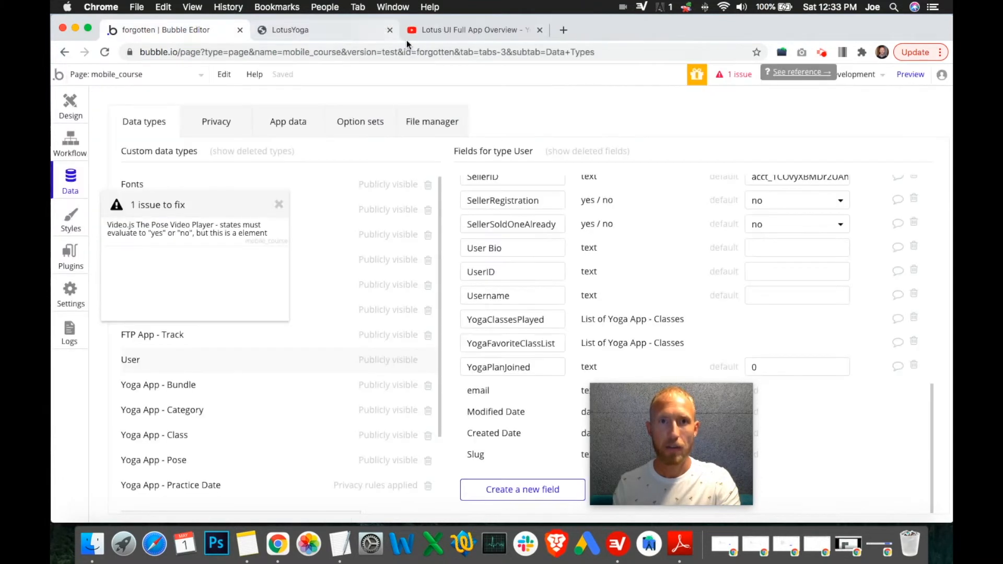
{"action": "left_click", "coordinate": [779, 78]}
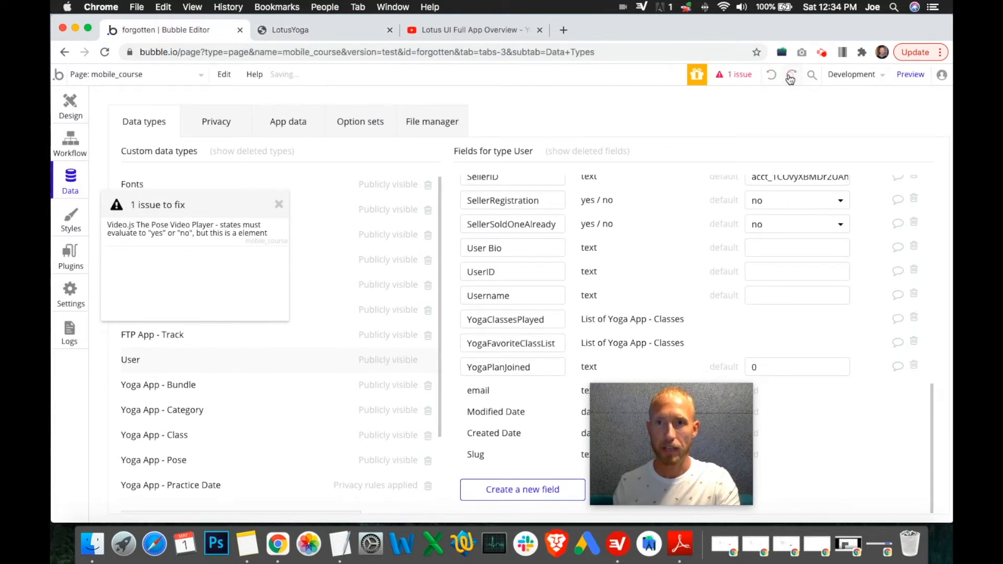
{"action": "left_click", "coordinate": [279, 204]}
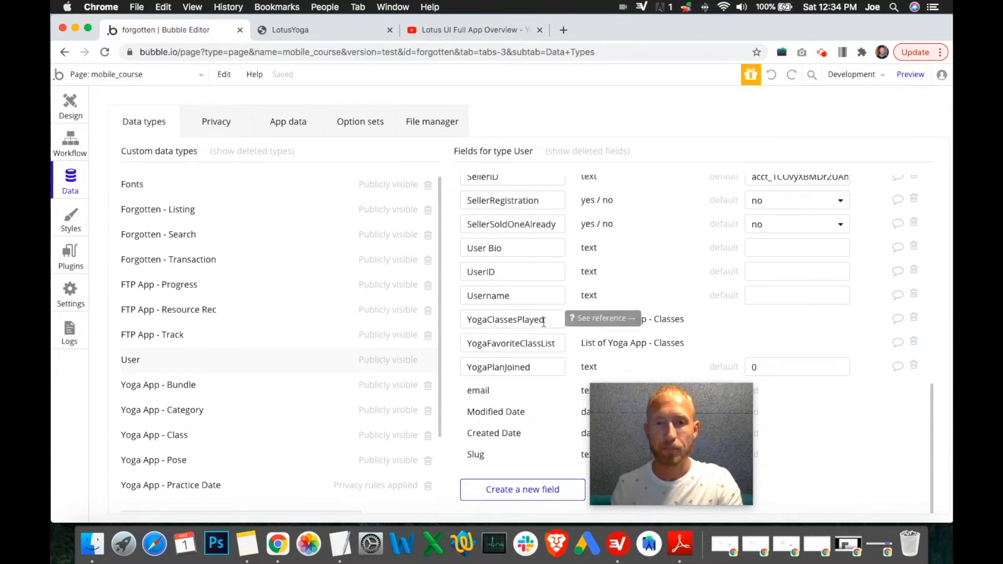
{"action": "left_click_drag", "start_coordinate": [543, 322], "coordinate": [456, 316]}
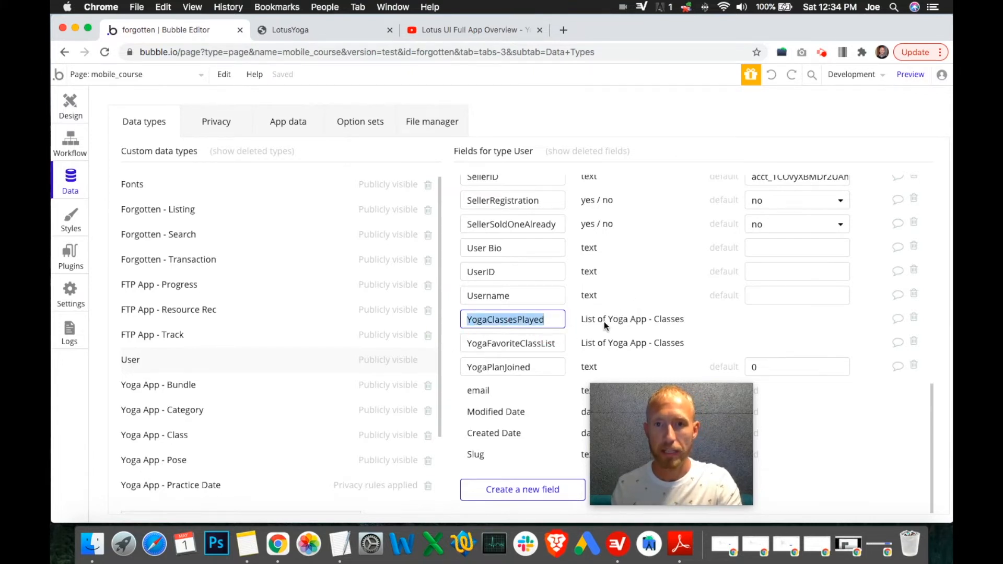
Step: Open the installed plugins list and browse through it
{"action": "left_click", "coordinate": [72, 104]}
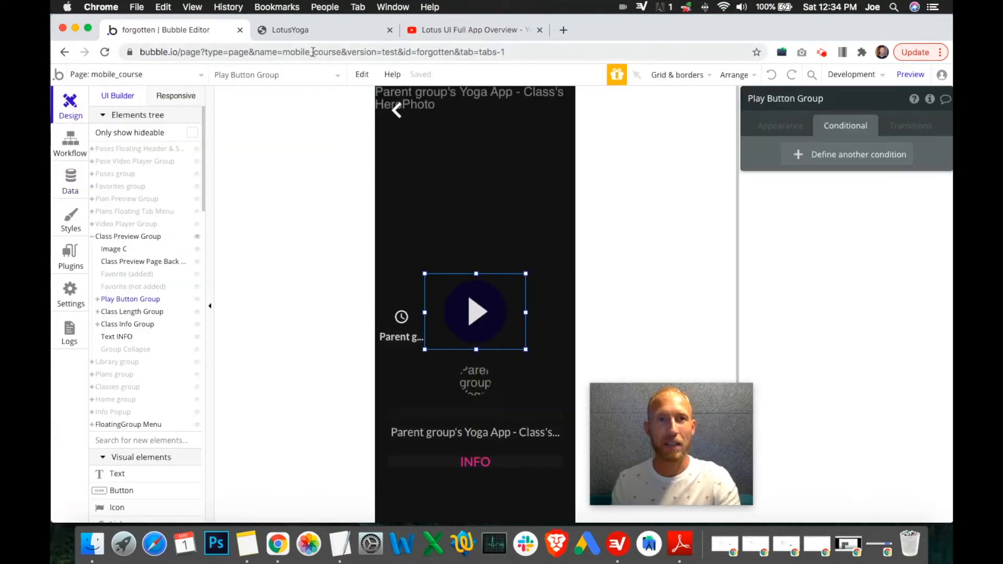
{"action": "left_click", "coordinate": [69, 261]}
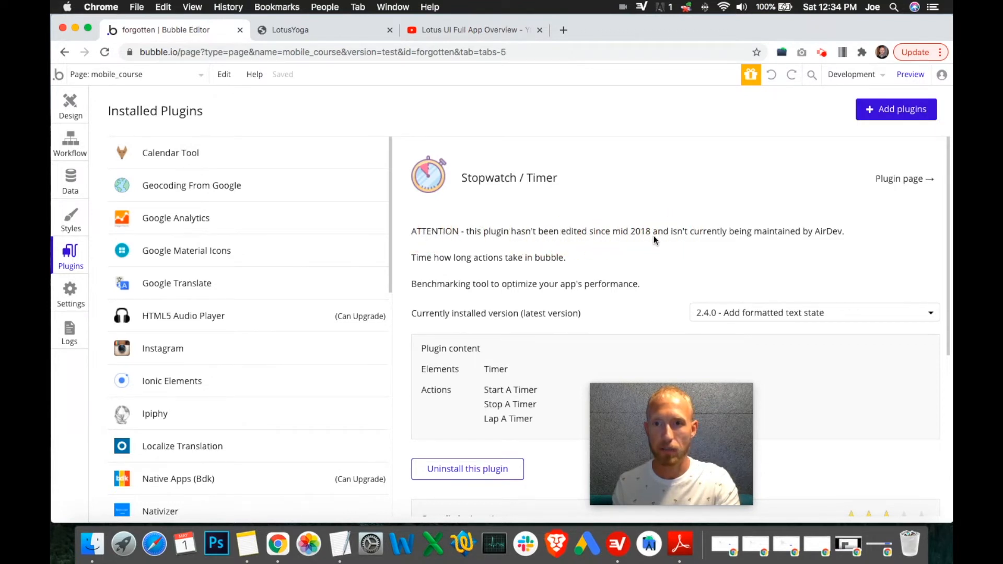
{"action": "scroll", "coordinate": [798, 277], "scroll_direction": "down", "scroll_amount": 5}
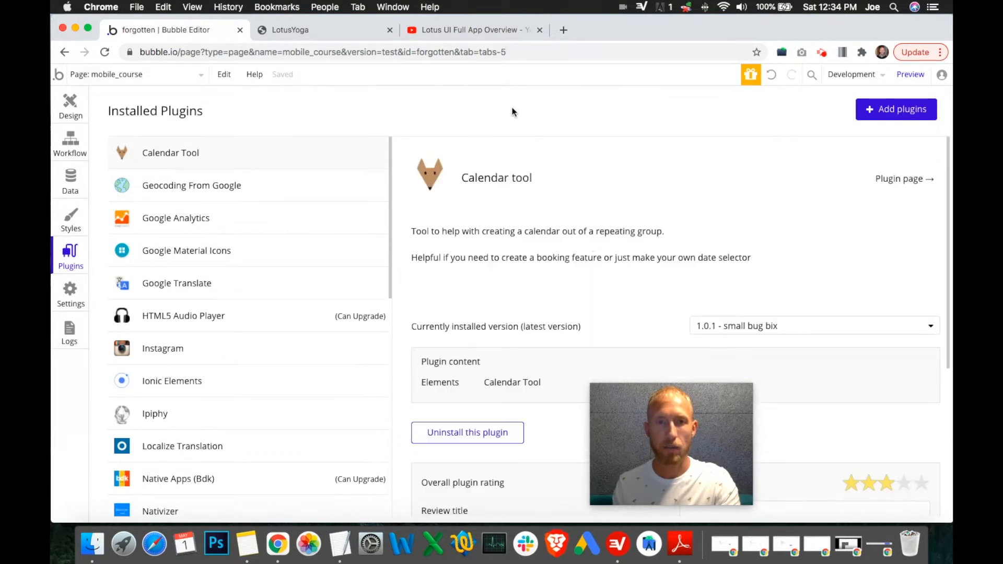
Step: Search the Play Button Group click workflow's new action list for time
{"action": "left_click", "coordinate": [70, 140]}
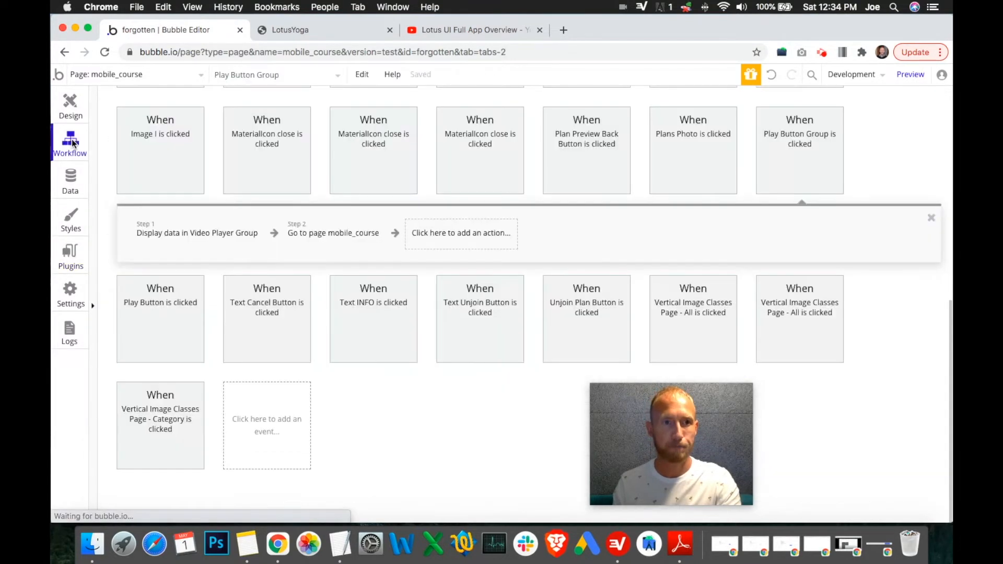
{"action": "left_click", "coordinate": [450, 239]}
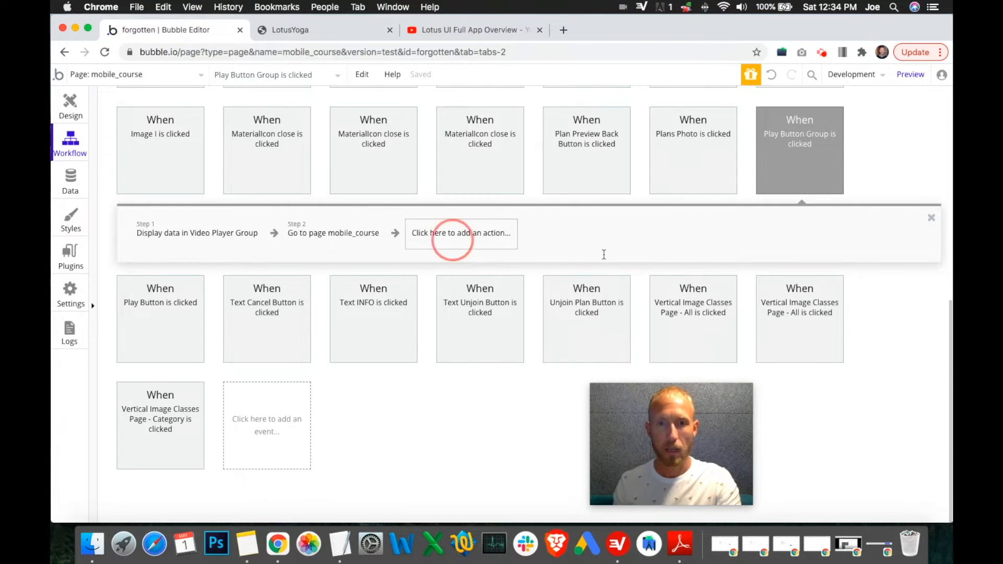
{"action": "scroll", "coordinate": [543, 376], "scroll_direction": "down", "scroll_amount": 1}
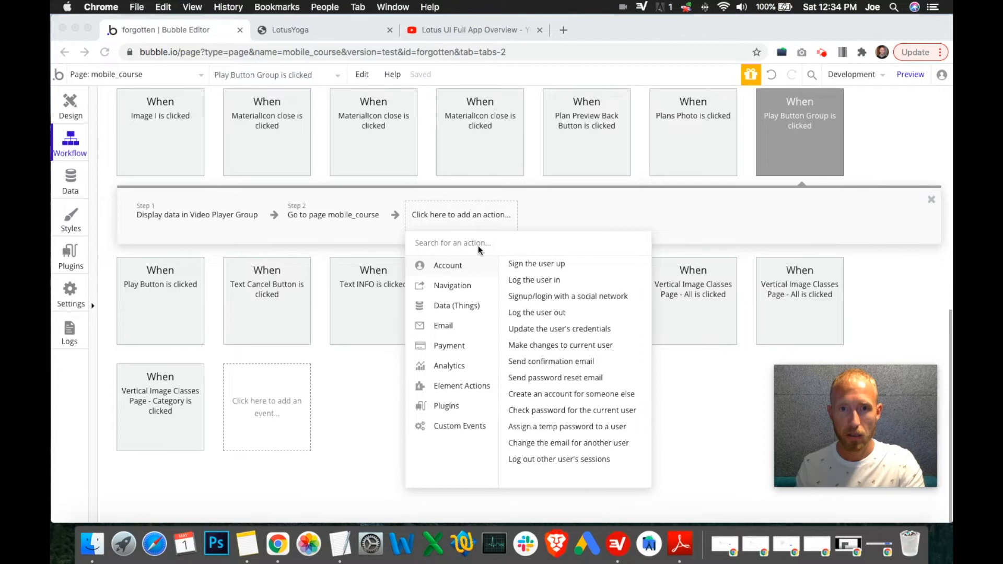
{"action": "type", "text": "time"}
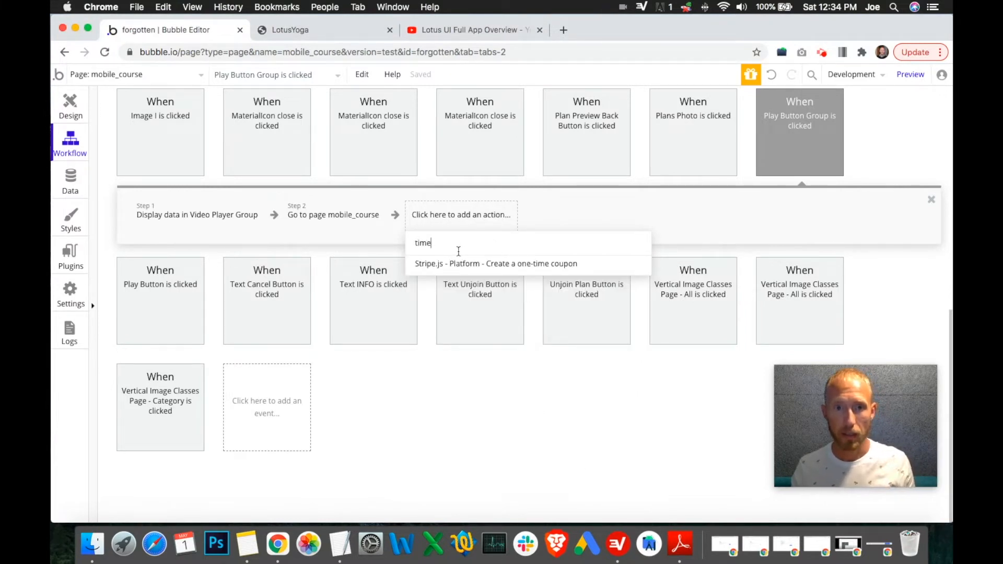
{"action": "key", "text": "BackSpace"}
{"action": "key", "text": "BackSpace"}
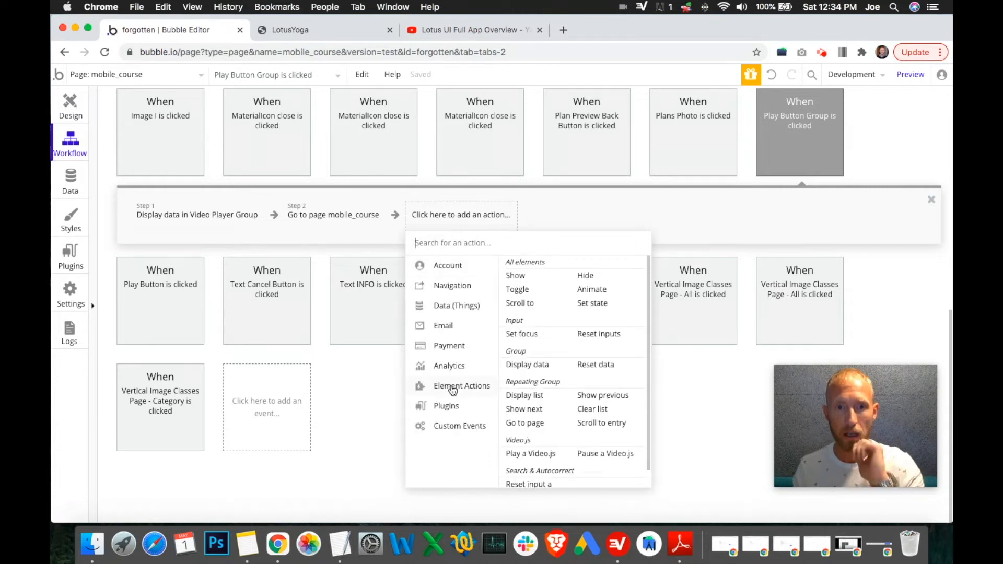
Step: Browse the available plugin actions in the workflow's action list, then close it
{"action": "mouse_move", "coordinate": [450, 406]}
{"action": "scroll", "coordinate": [587, 313], "scroll_direction": "down", "scroll_amount": 20}
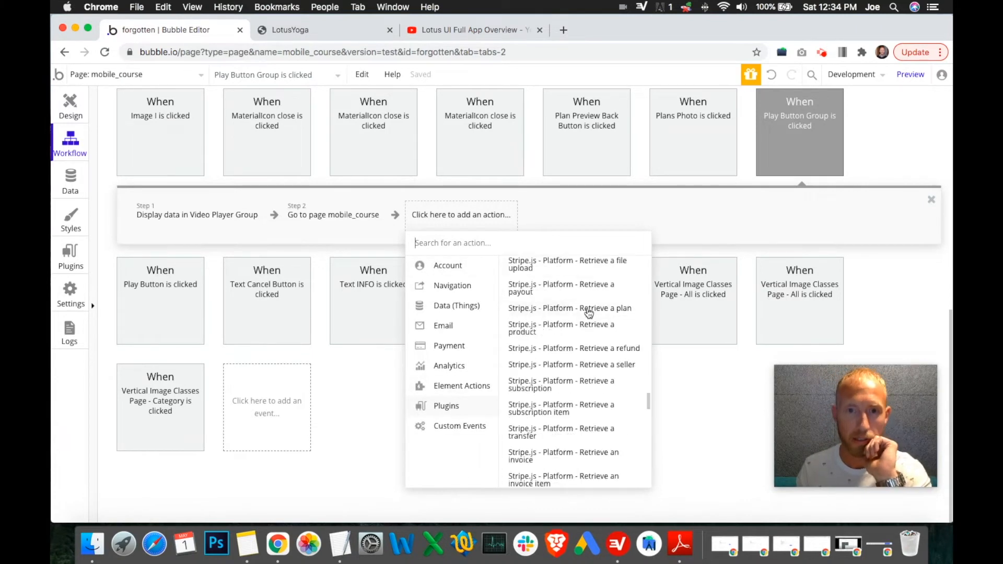
{"action": "scroll", "coordinate": [589, 314], "scroll_direction": "up", "scroll_amount": 20}
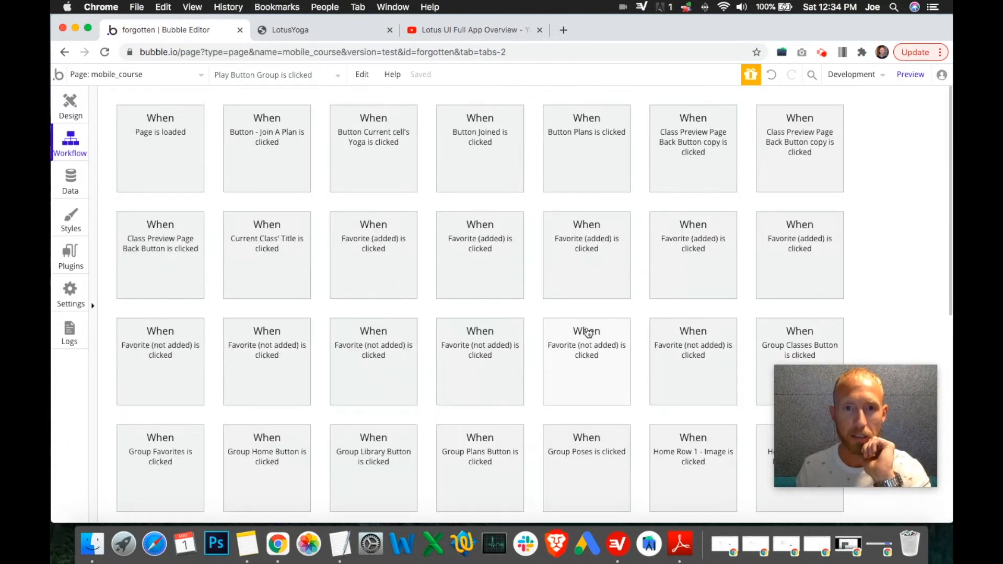
{"action": "scroll", "coordinate": [647, 319], "scroll_direction": "down", "scroll_amount": 8}
{"action": "scroll", "coordinate": [569, 318], "scroll_direction": "up", "scroll_amount": 5}
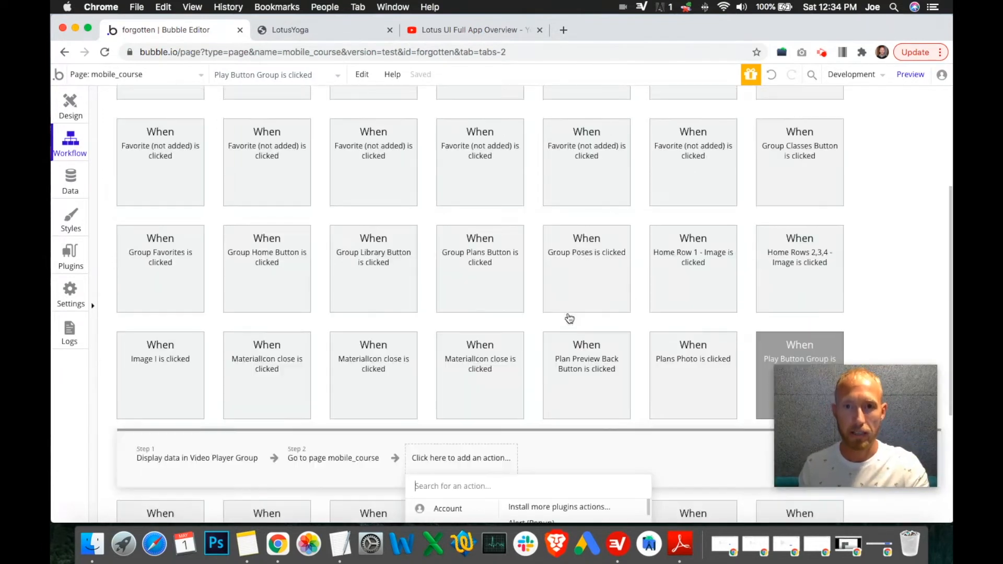
{"action": "scroll", "coordinate": [596, 358], "scroll_direction": "down", "scroll_amount": 5}
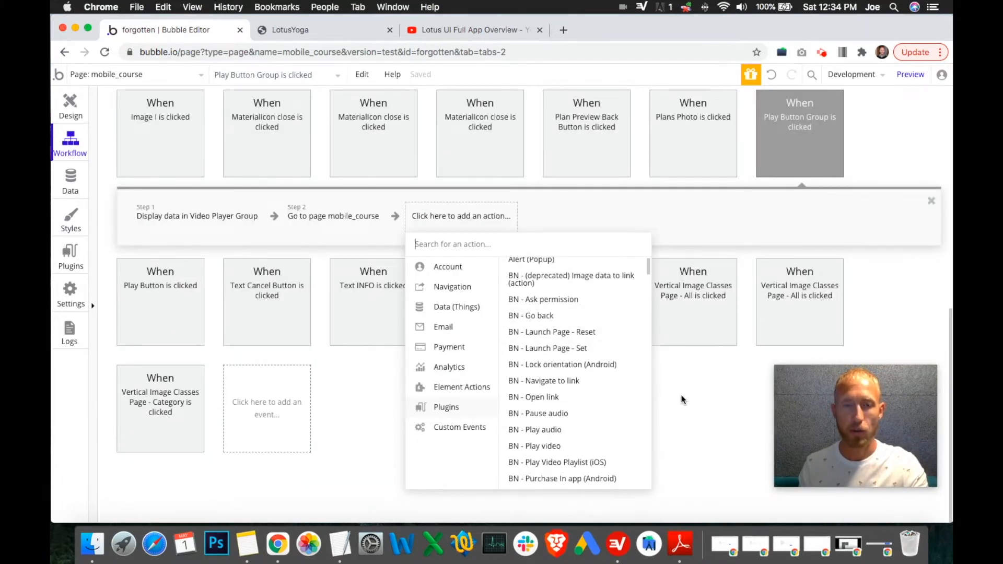
{"action": "left_click", "coordinate": [682, 399]}
Step: Search the plugin marketplace for timer and install the free Stopwatch / Timer plugin
{"action": "left_click", "coordinate": [70, 256]}
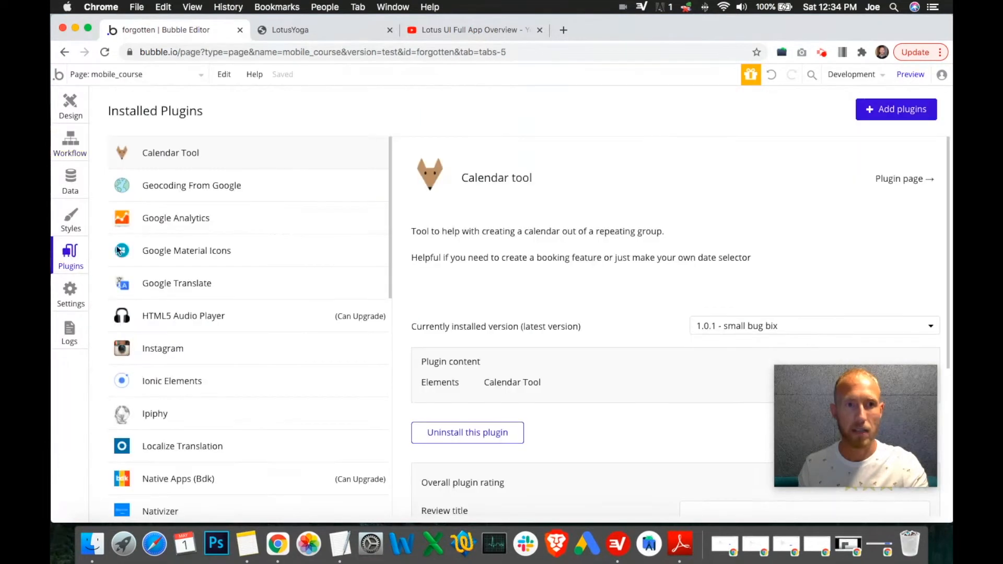
{"action": "left_click", "coordinate": [895, 110]}
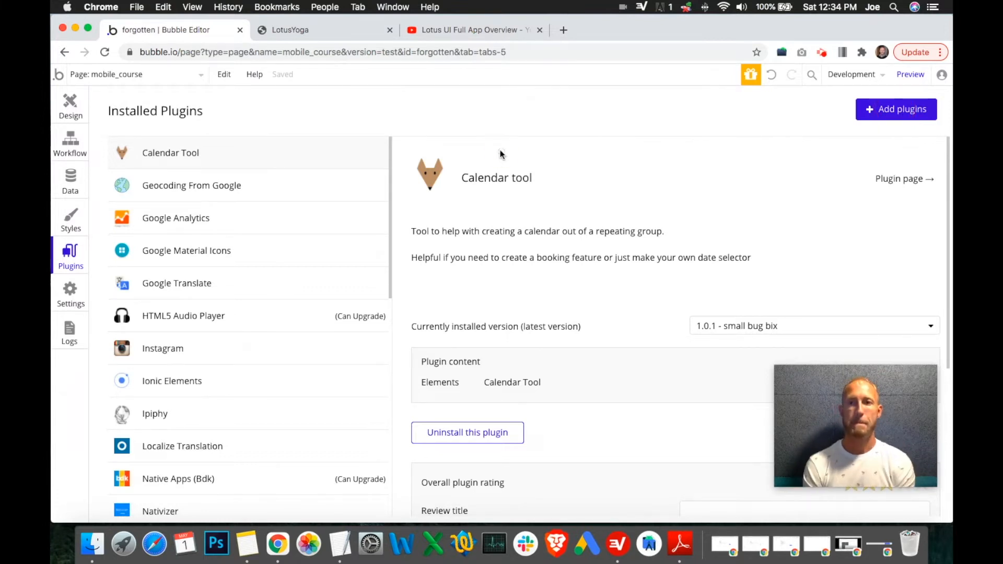
{"action": "type", "text": "timer"}
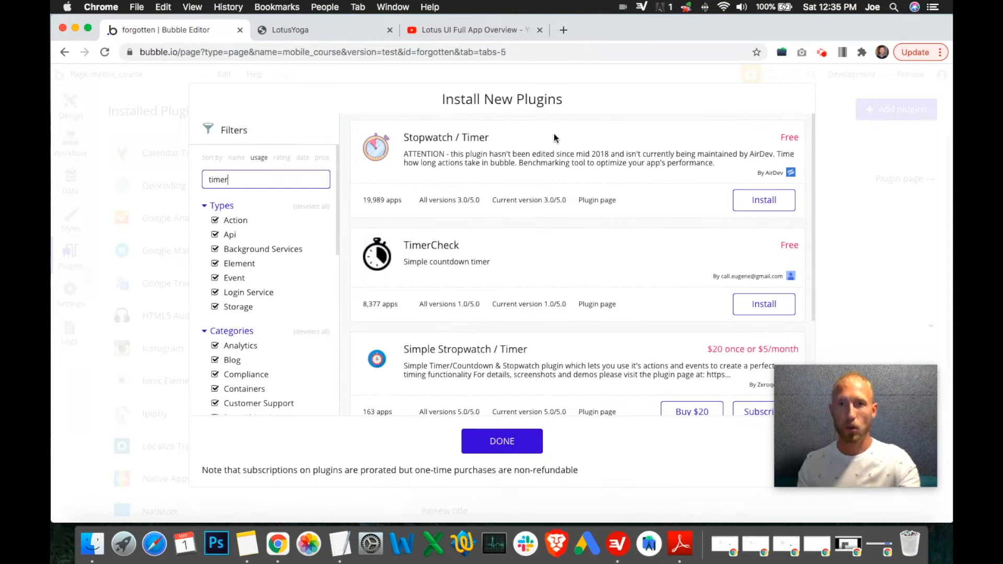
{"action": "left_click", "coordinate": [478, 255]}
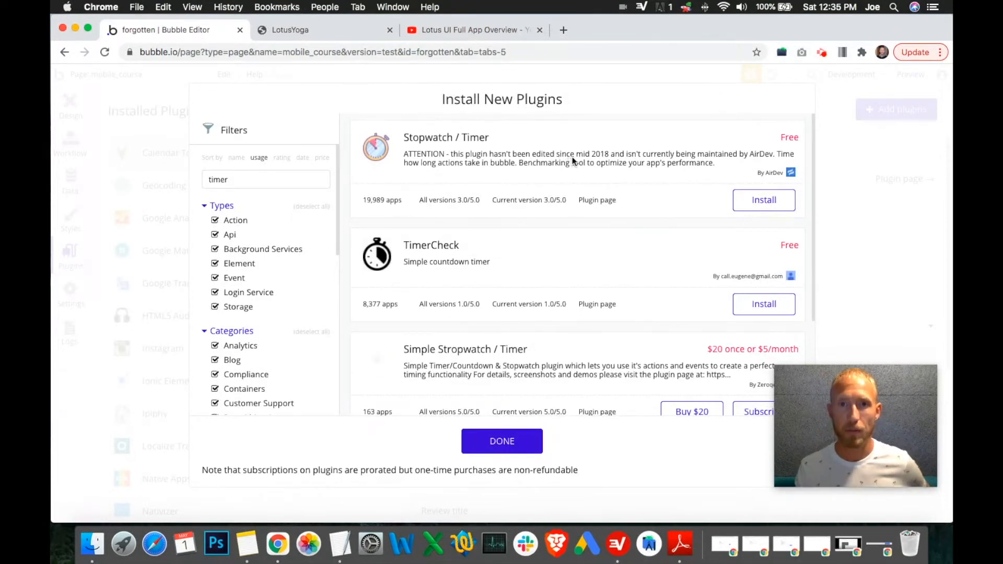
{"action": "left_click", "coordinate": [766, 205]}
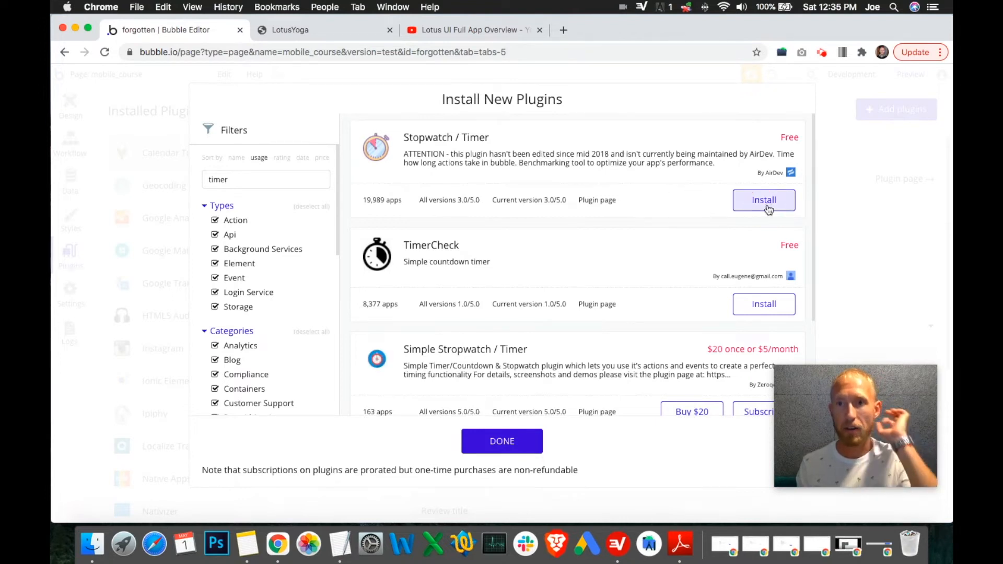
{"action": "left_click", "coordinate": [502, 441]}
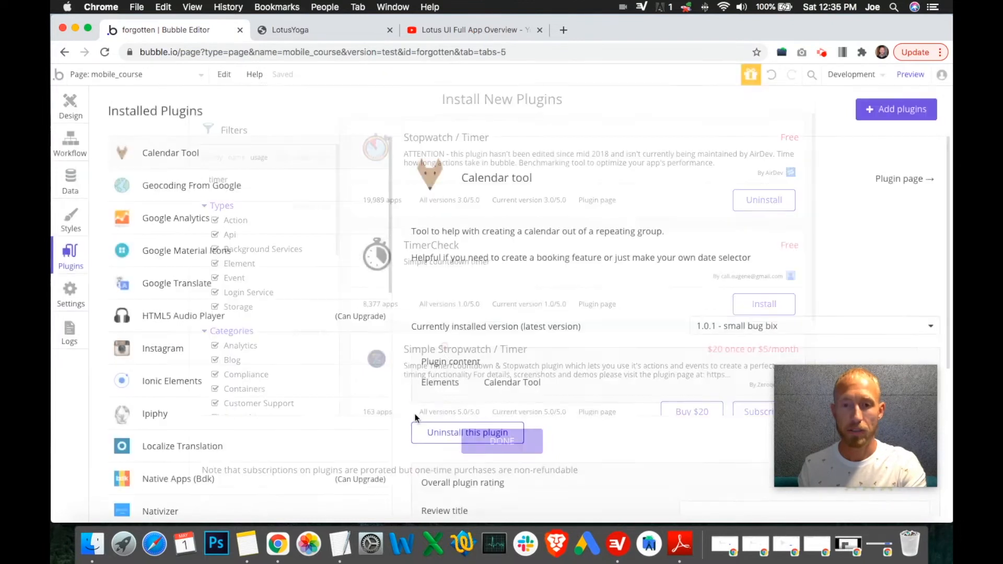
Step: Search the Play Button Group click workflow's new action list for timer and time actions
{"action": "left_click", "coordinate": [67, 149]}
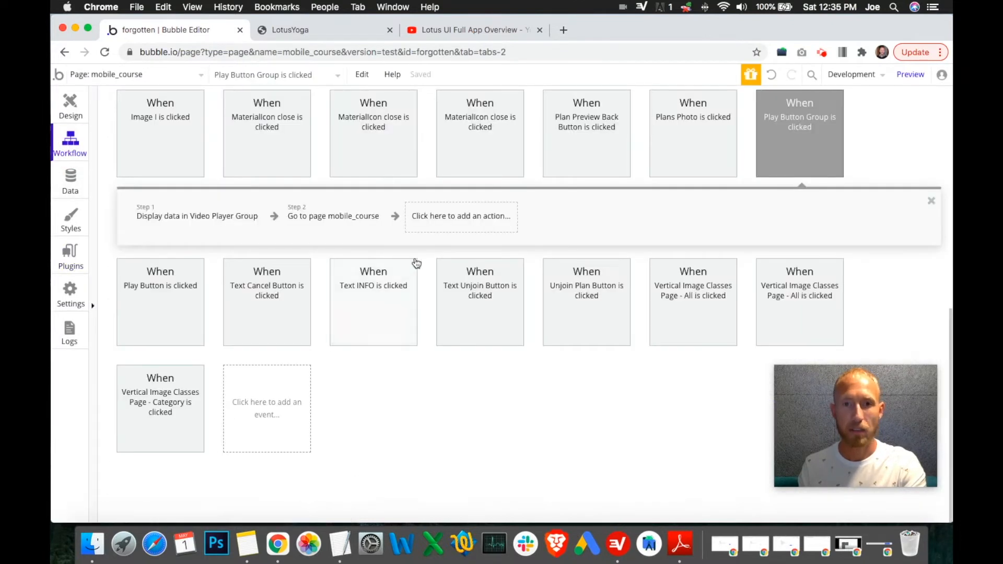
{"action": "left_click", "coordinate": [454, 219]}
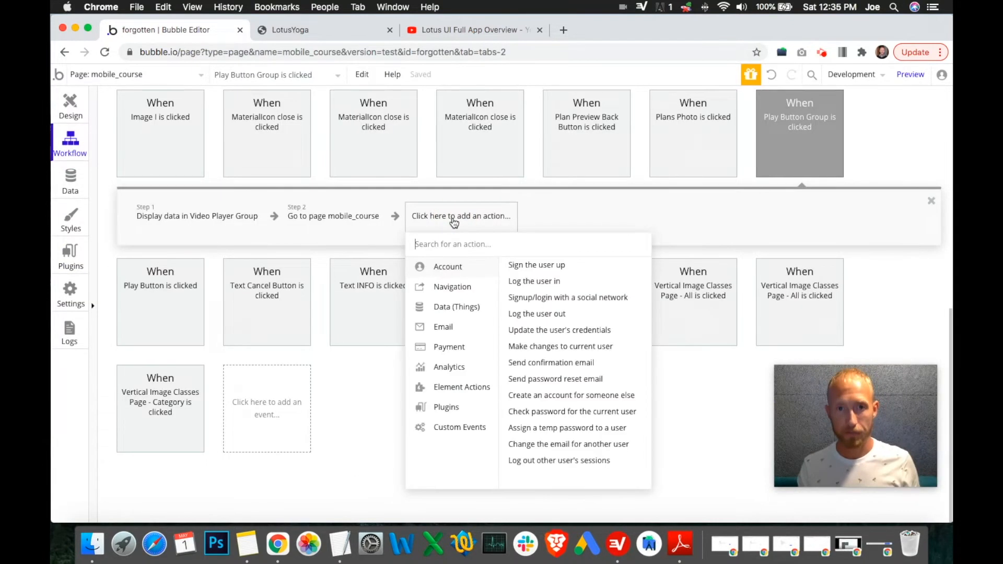
{"action": "type", "text": "timer"}
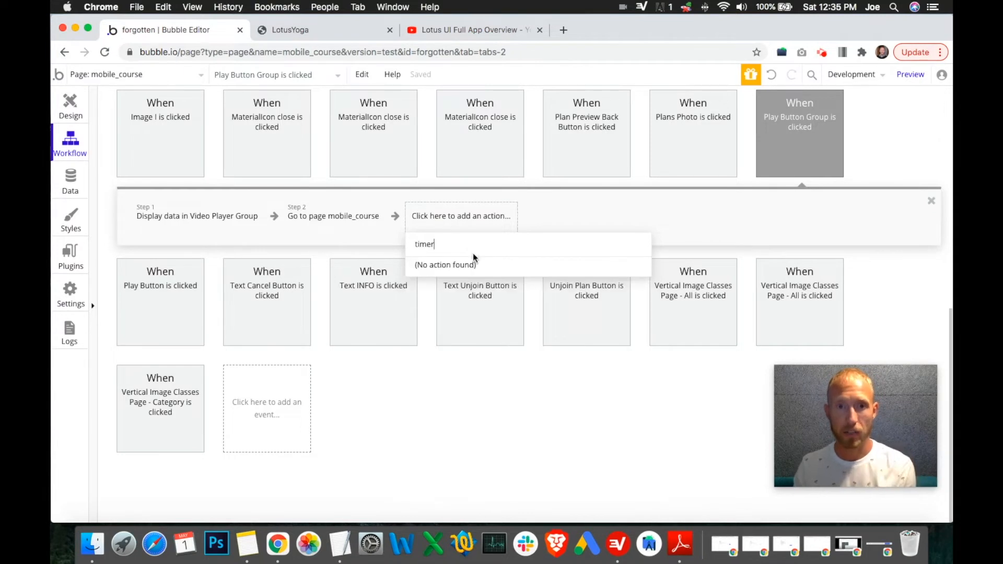
{"action": "key", "text": "BackSpace"}
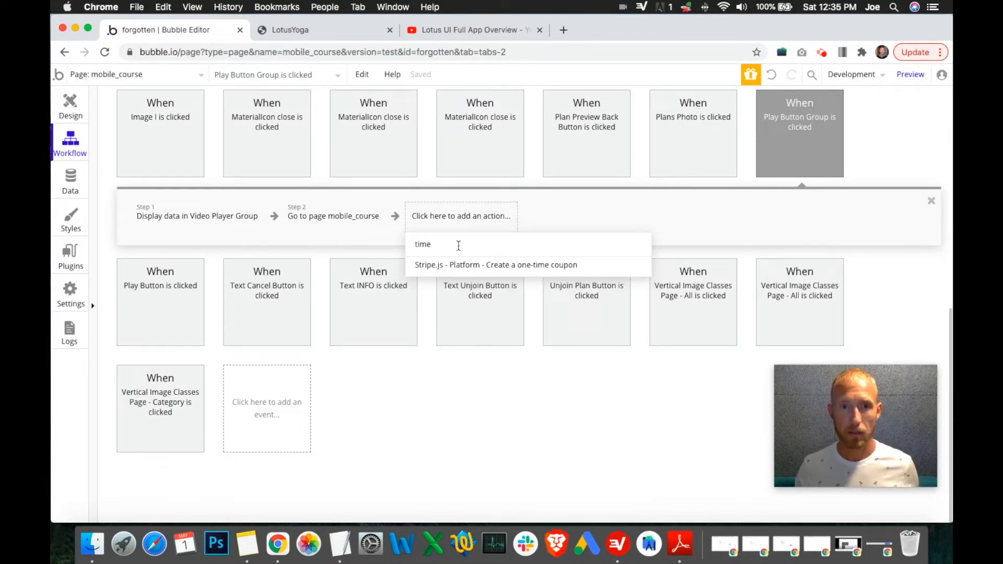
{"action": "left_click", "coordinate": [500, 374]}
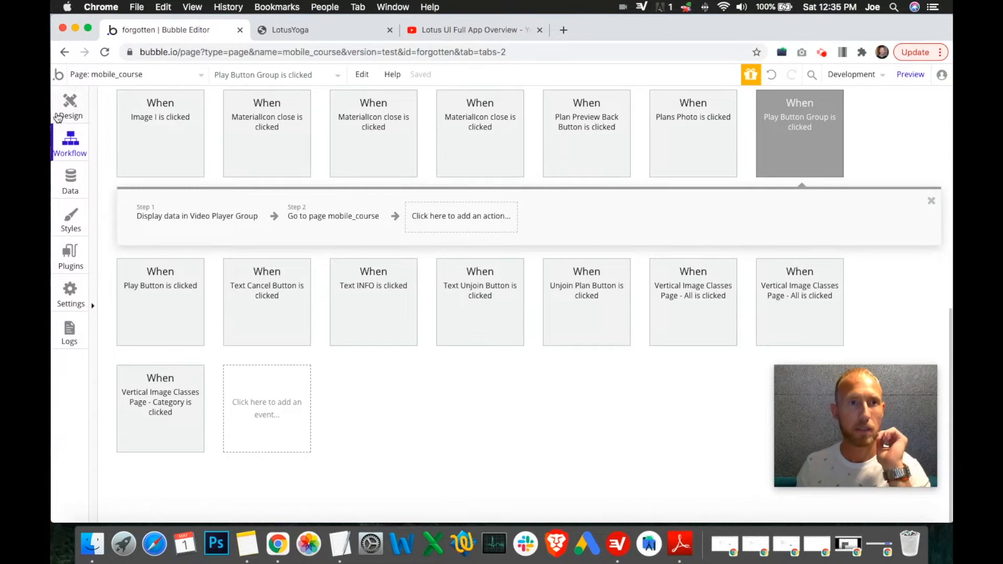
Step: Hide the Class Preview Group and place a Timer element near the page's top right corner, opening its appearance settings
{"action": "left_click", "coordinate": [59, 116]}
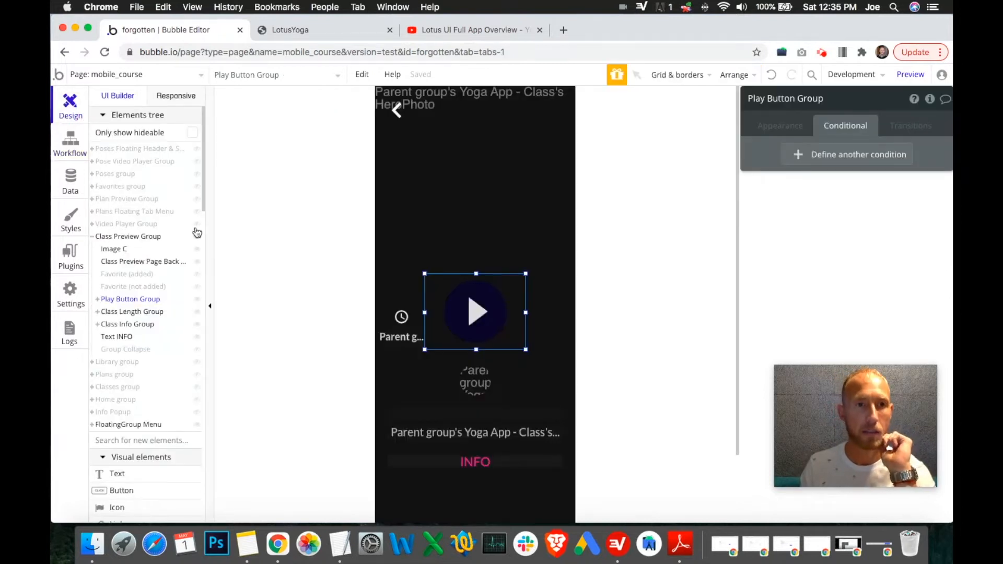
{"action": "mouse_move", "coordinate": [198, 241]}
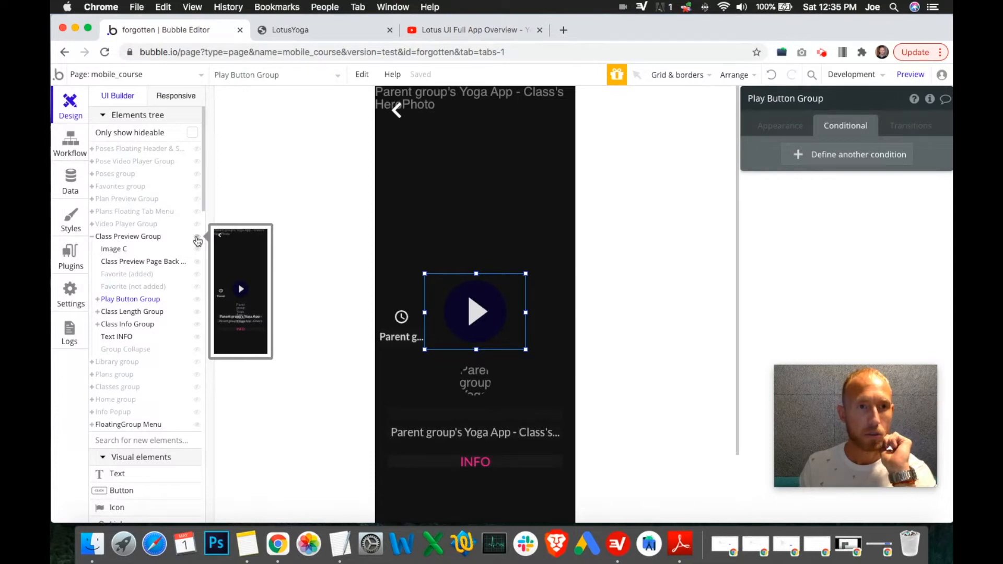
{"action": "left_click", "coordinate": [197, 240]}
{"action": "scroll", "coordinate": [120, 261], "scroll_direction": "down", "scroll_amount": 8}
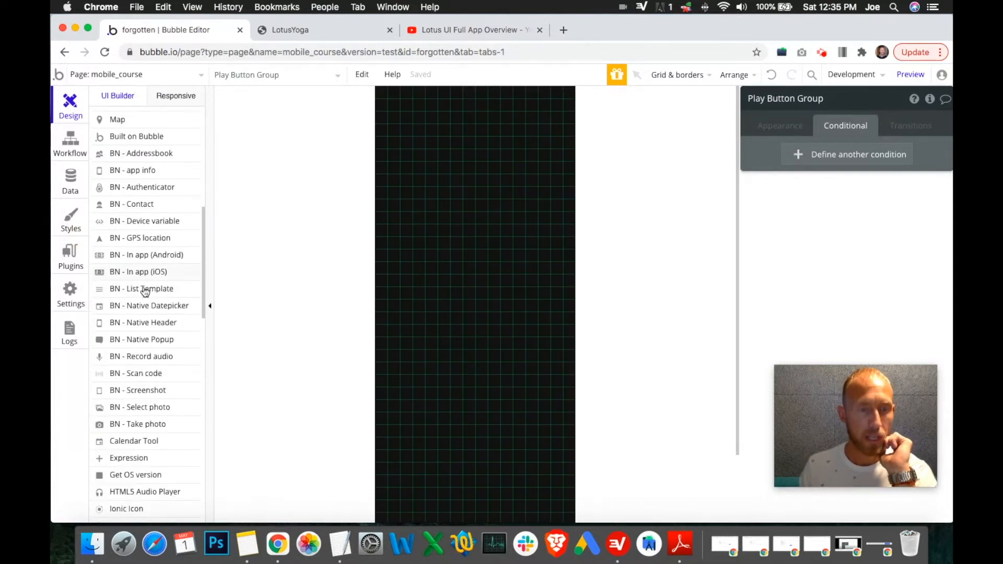
{"action": "scroll", "coordinate": [145, 291], "scroll_direction": "down", "scroll_amount": 8}
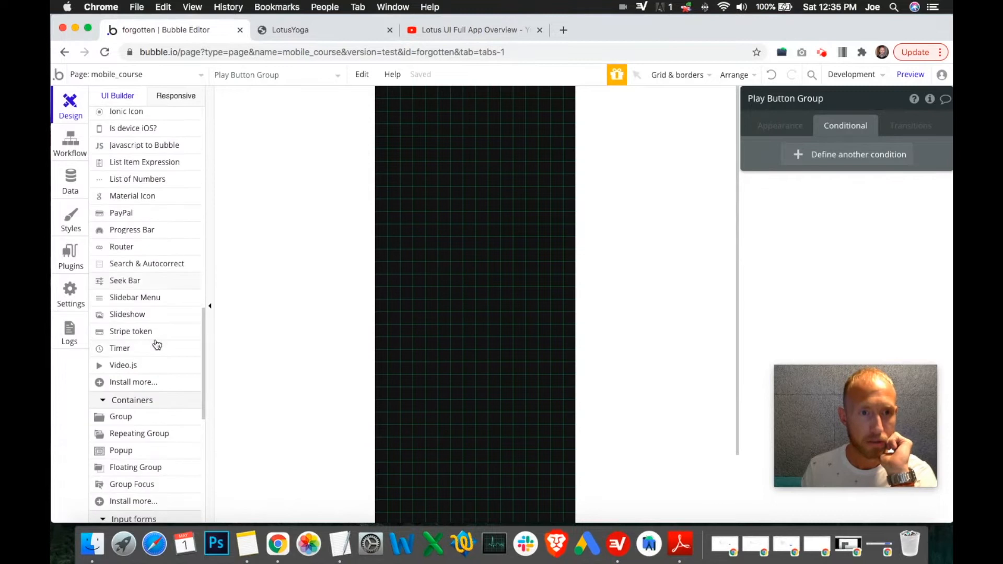
{"action": "left_click", "coordinate": [128, 349]}
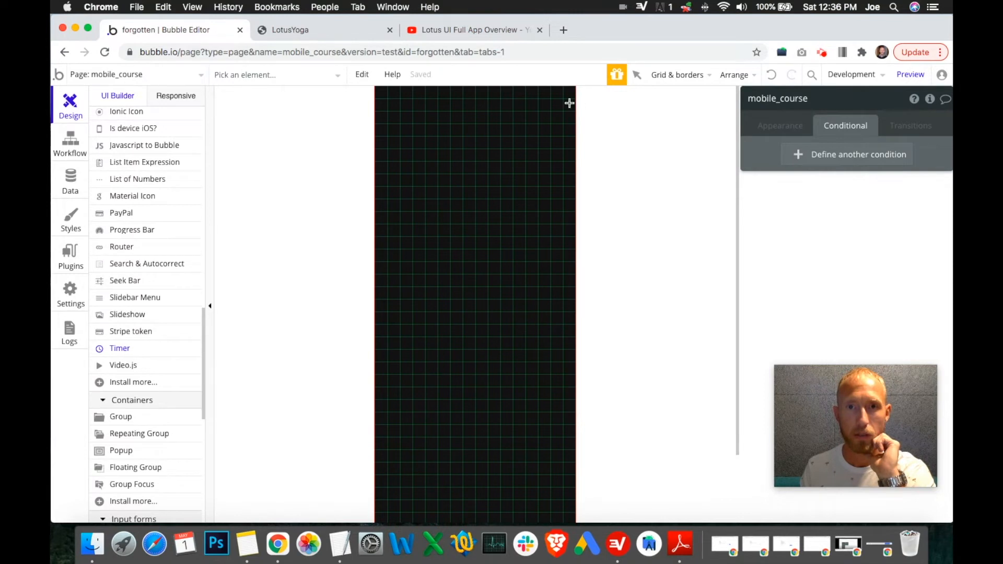
{"action": "left_click", "coordinate": [553, 102]}
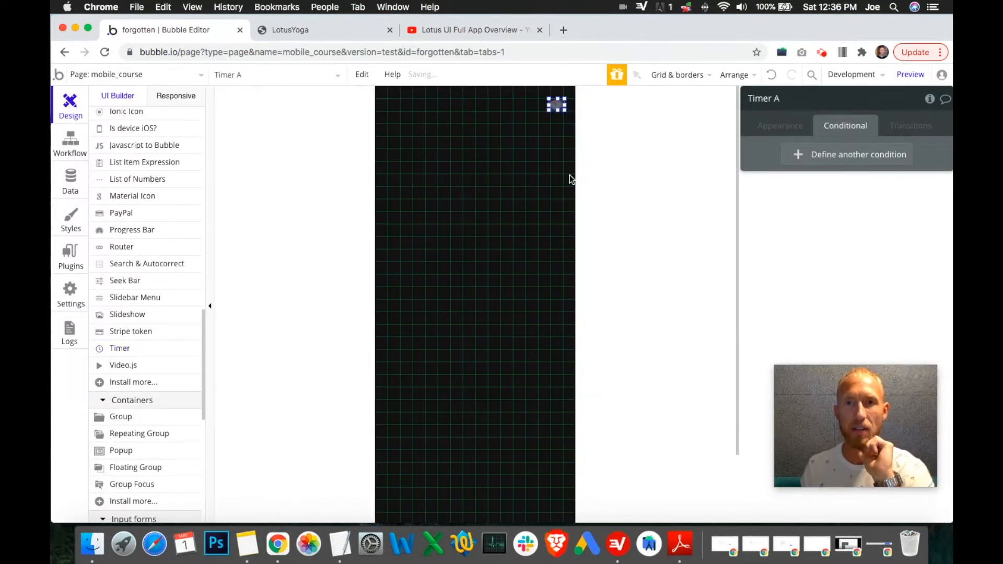
{"action": "left_click", "coordinate": [773, 101]}
{"action": "left_click", "coordinate": [779, 98]}
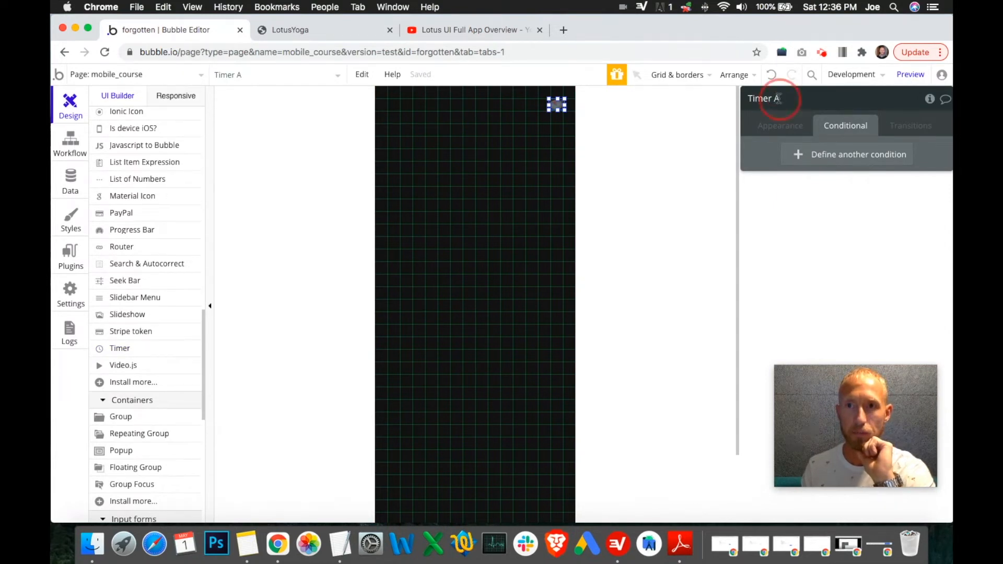
{"action": "left_click", "coordinate": [800, 133]}
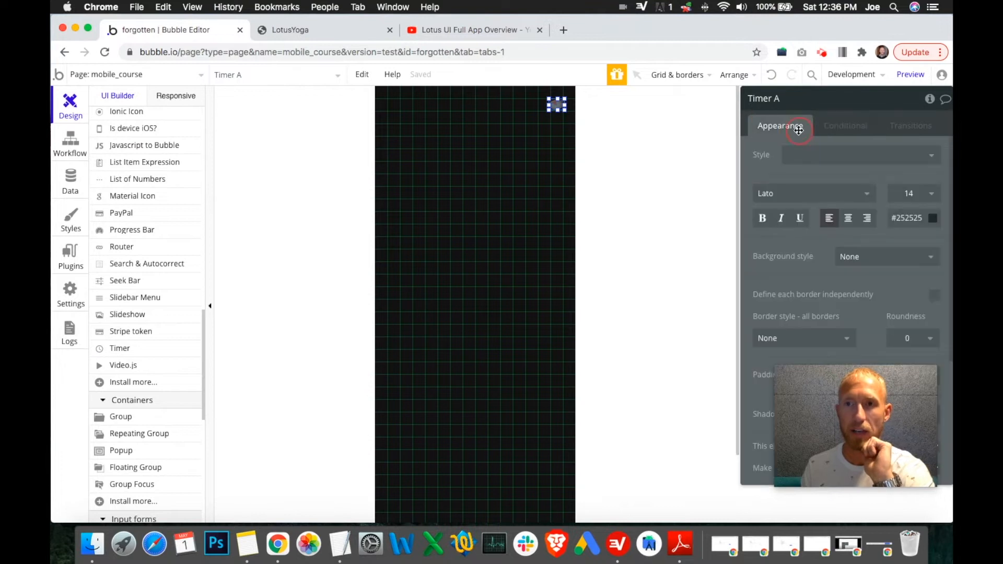
Step: Search the Play Button Group workflow's action list for tim to review the timer actions
{"action": "left_click", "coordinate": [71, 148]}
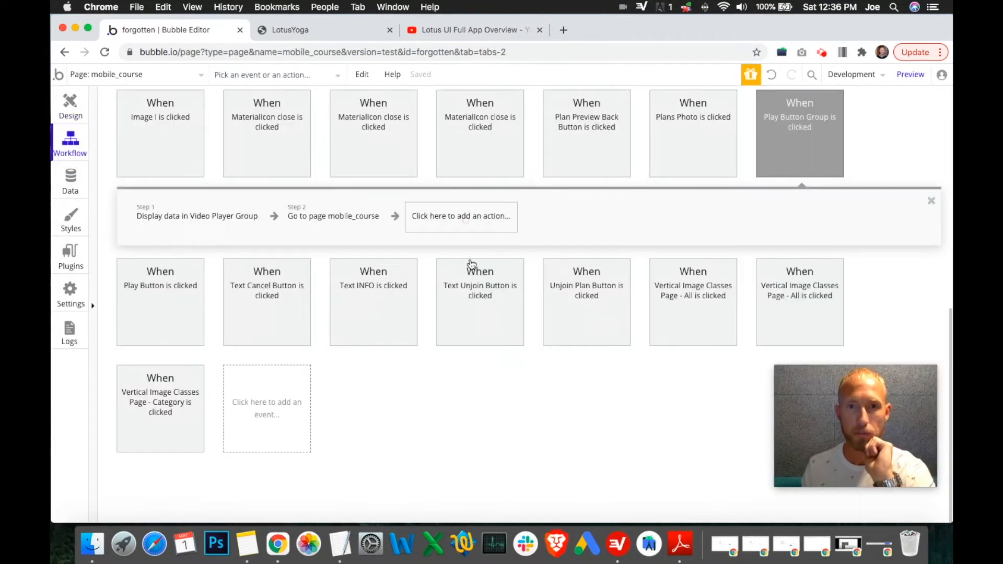
{"action": "type", "text": "yim"}
{"action": "key", "text": "BackSpace"}
{"action": "key", "text": "BackSpace"}
{"action": "key", "text": "BackSpace"}
{"action": "type", "text": "tim"}
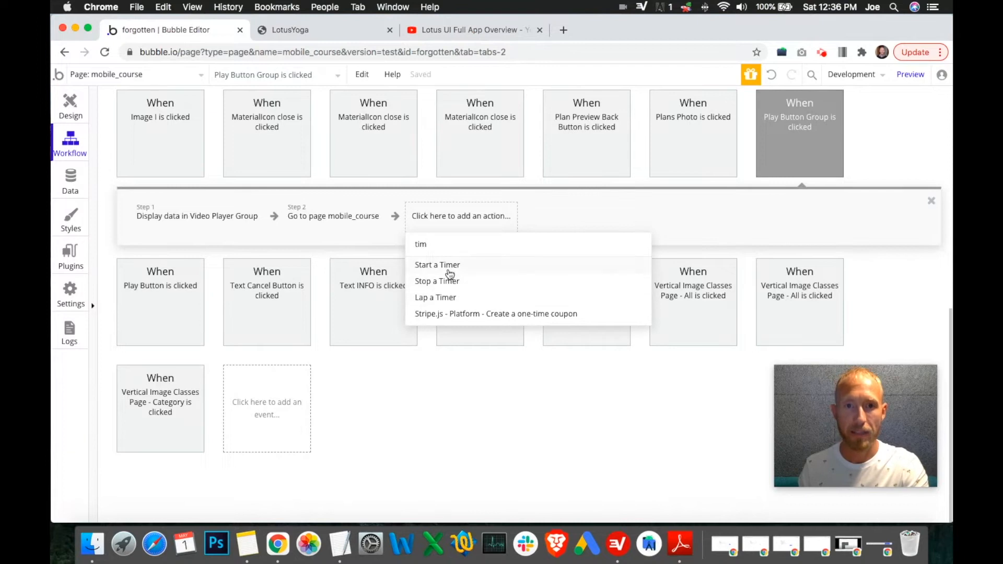
{"action": "left_click", "coordinate": [458, 357]}
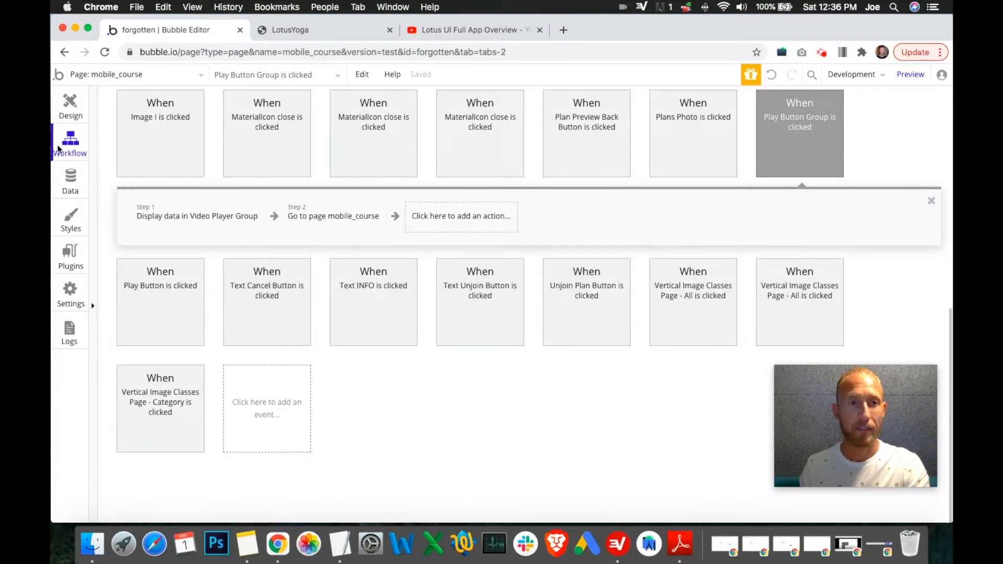
Step: Hide the Timer A element and make the Class Preview Group visible again in the elements tree
{"action": "left_click", "coordinate": [70, 109]}
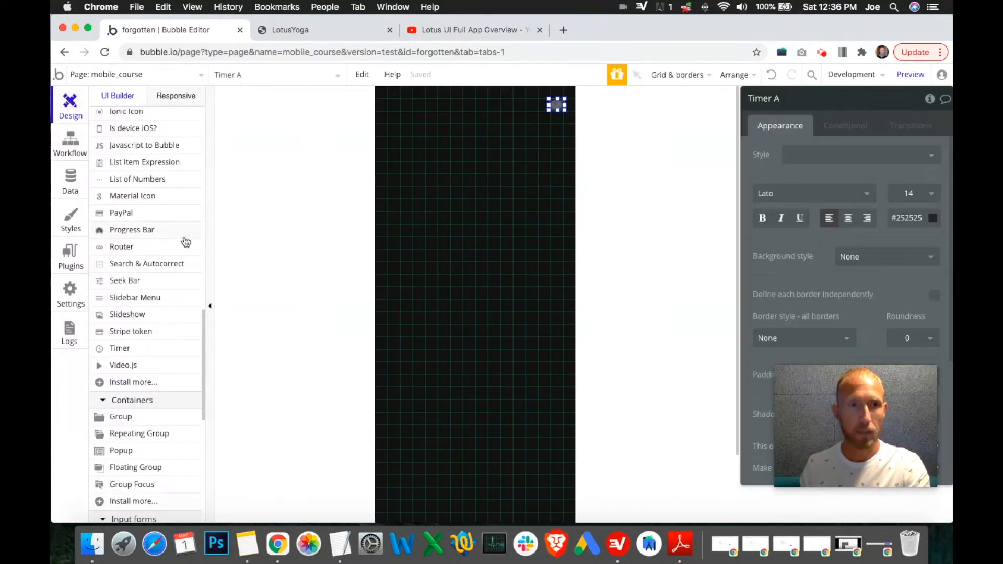
{"action": "scroll", "coordinate": [193, 269], "scroll_direction": "up", "scroll_amount": 15}
{"action": "left_click", "coordinate": [197, 302]}
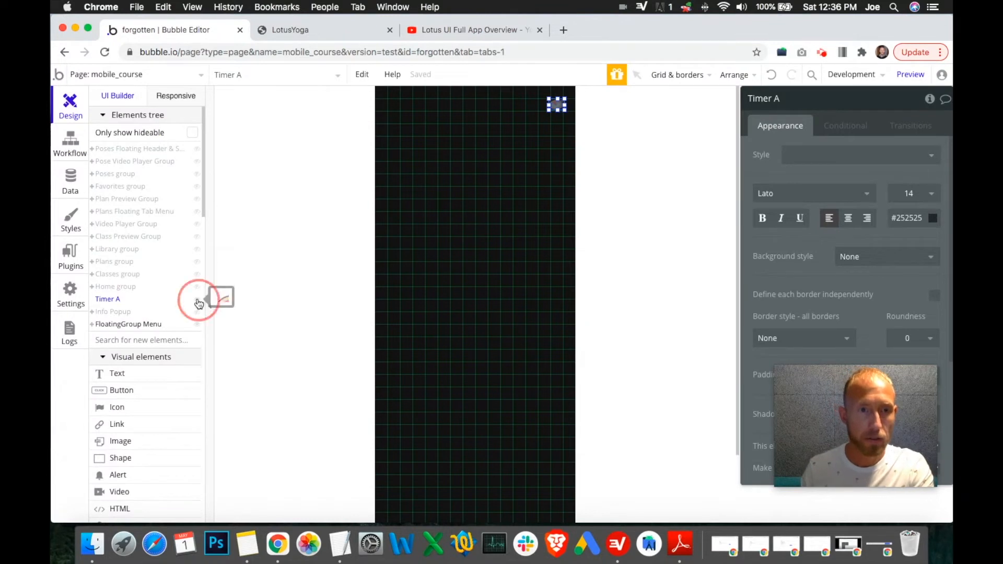
{"action": "left_click", "coordinate": [198, 236]}
Step: Select the Play Button Group inside the Class Preview Group and open its workflow
{"action": "left_click", "coordinate": [499, 316]}
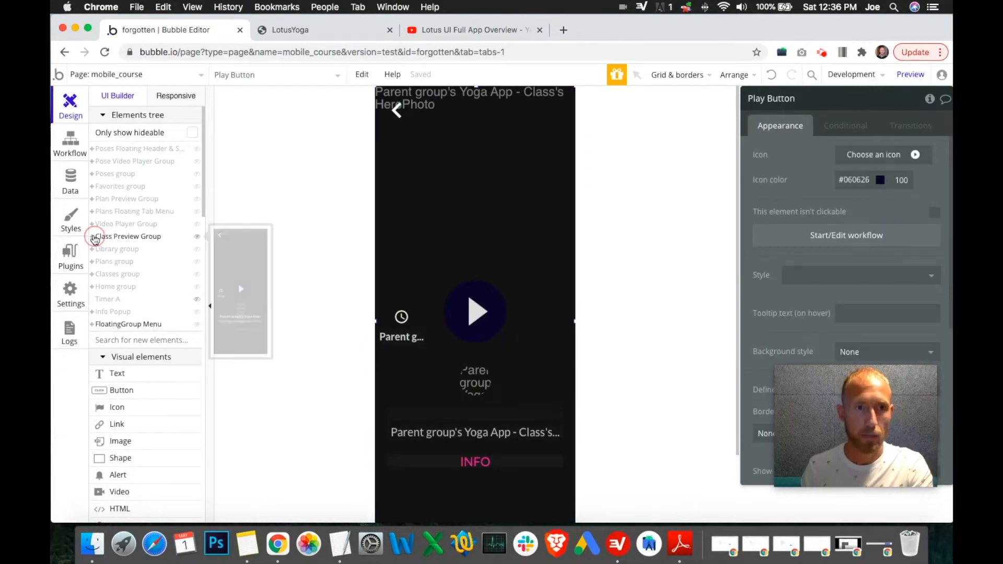
{"action": "left_click", "coordinate": [104, 237]}
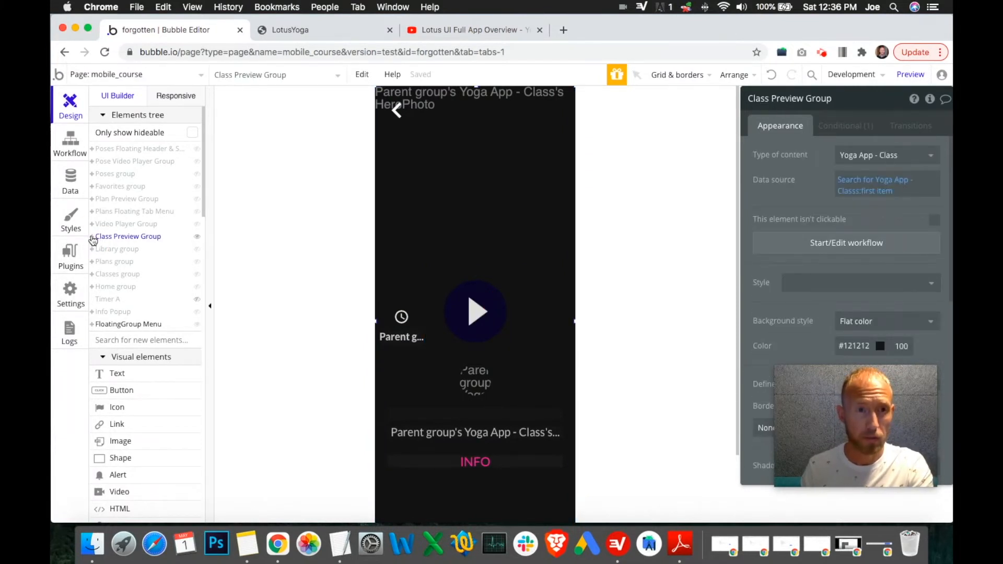
{"action": "left_click", "coordinate": [92, 236]}
{"action": "left_click", "coordinate": [132, 300]}
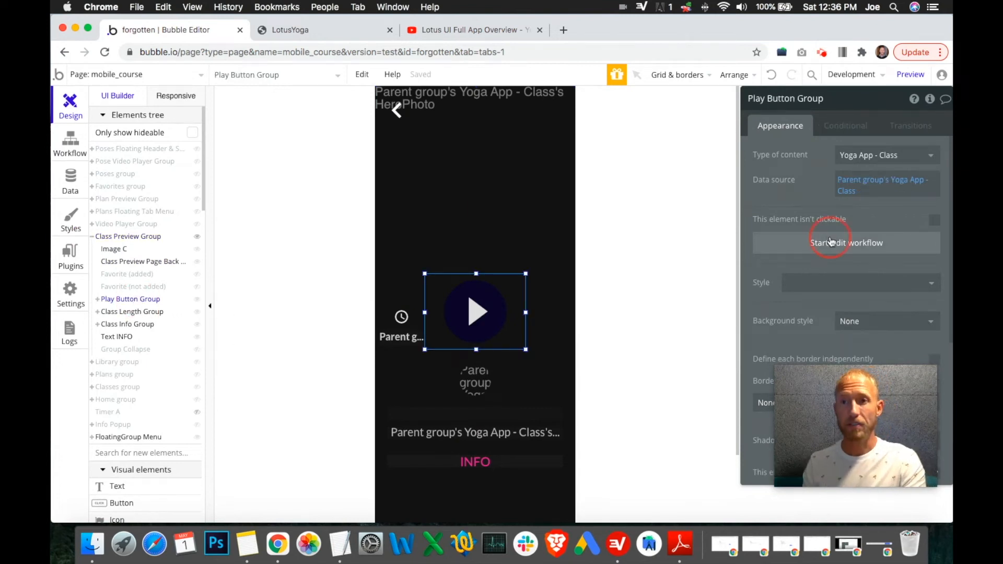
{"action": "left_click", "coordinate": [830, 242]}
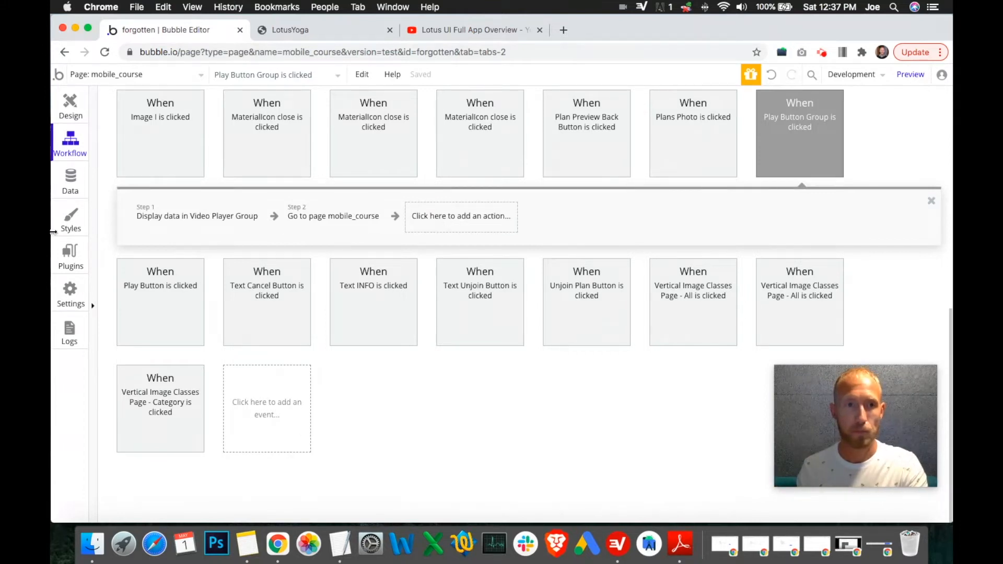
Step: Add a number field named YogaTotalTime to the User data type
{"action": "left_click", "coordinate": [72, 189]}
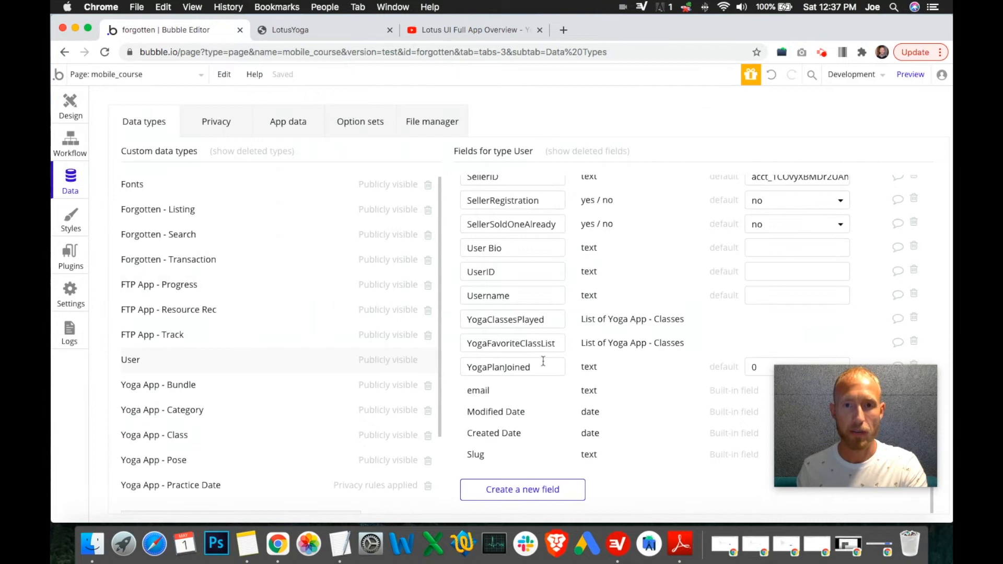
{"action": "left_click", "coordinate": [523, 492]}
{"action": "type", "text": "YogaT"}
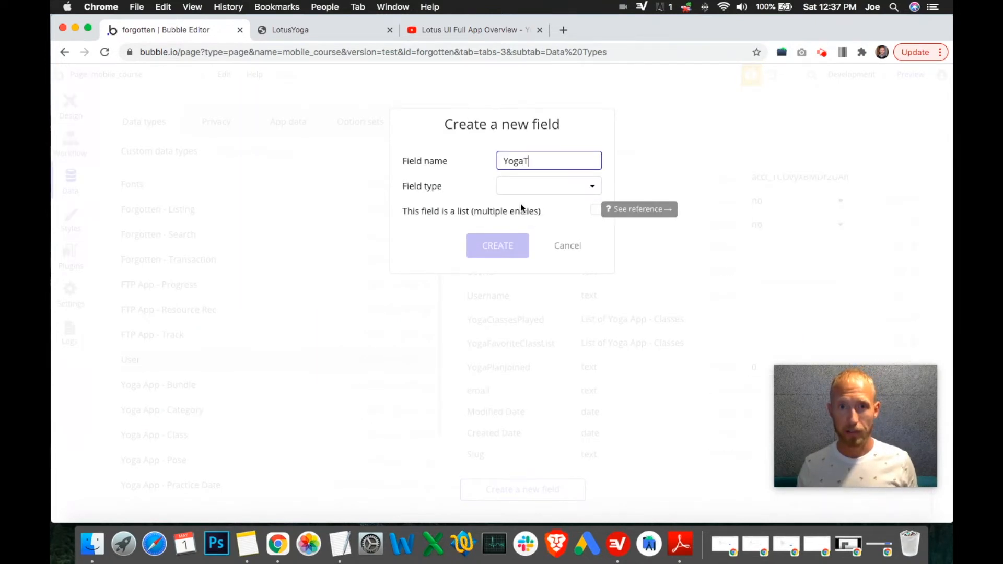
{"action": "type", "text": "otalTime"}
{"action": "left_click", "coordinate": [538, 191]}
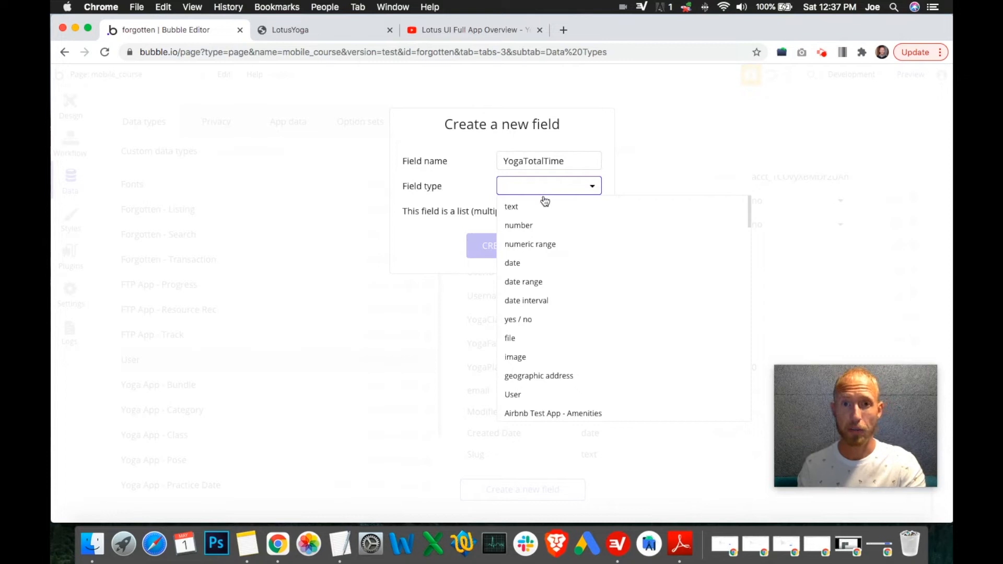
{"action": "left_click", "coordinate": [531, 232]}
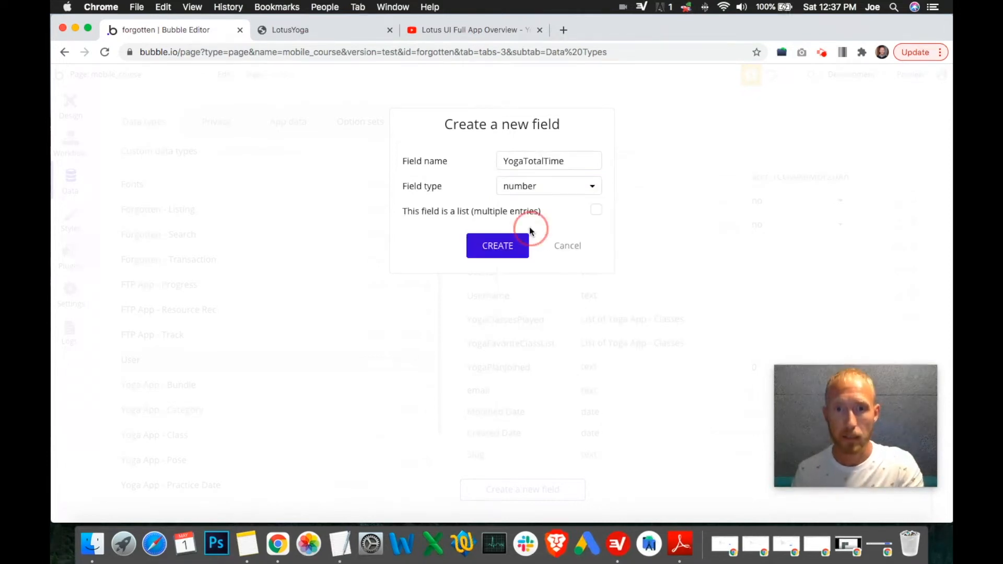
{"action": "left_click", "coordinate": [504, 251]}
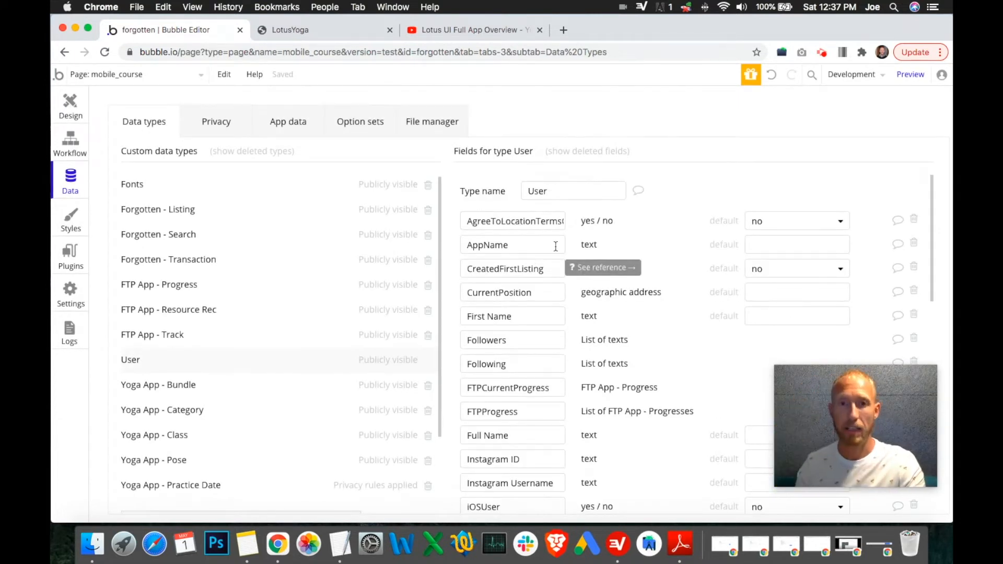
{"action": "scroll", "coordinate": [594, 353], "scroll_direction": "down", "scroll_amount": 10}
{"action": "left_click", "coordinate": [537, 366]}
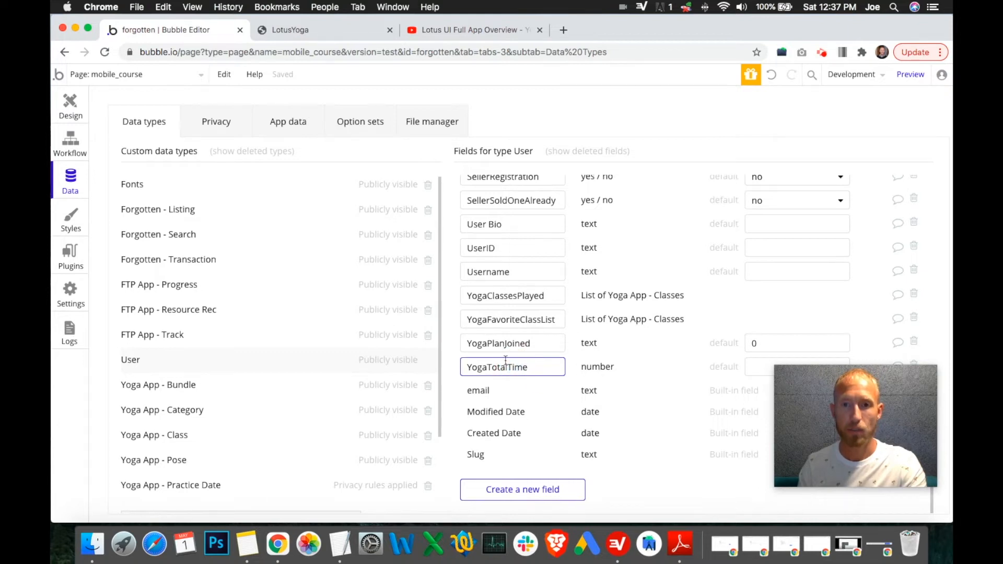
{"action": "left_click", "coordinate": [71, 106]}
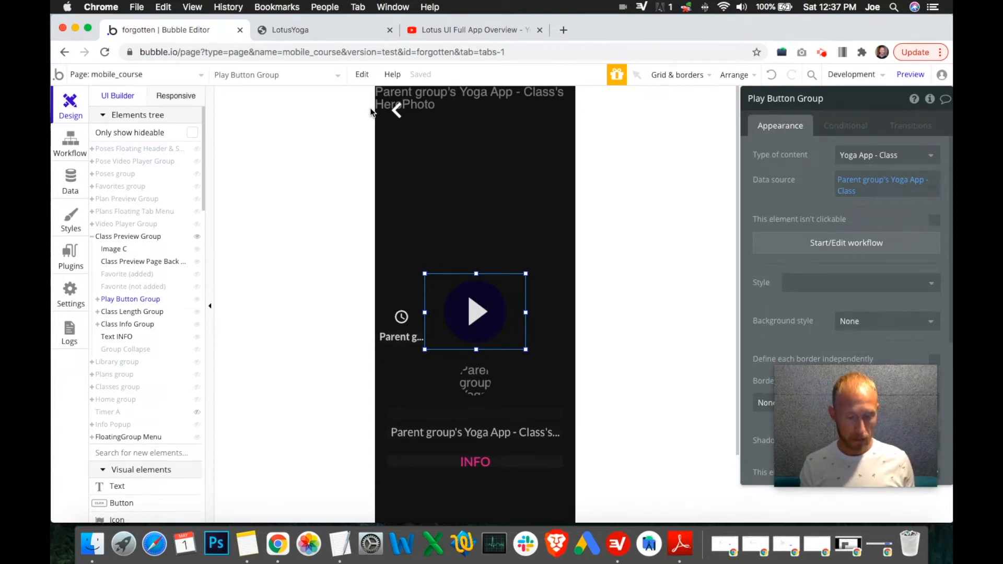
{"action": "left_click", "coordinate": [822, 54]}
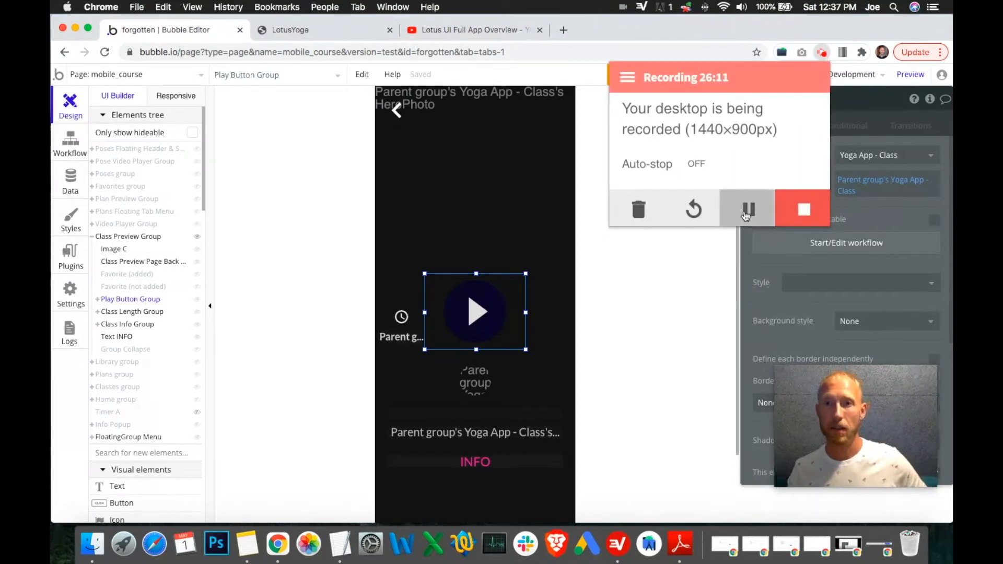
{"action": "left_click", "coordinate": [747, 212]}
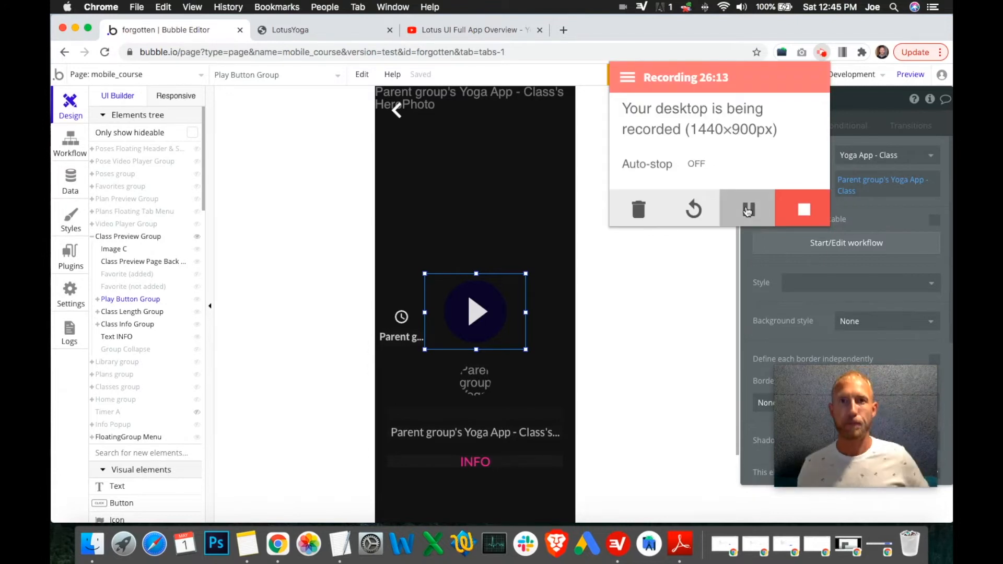
{"action": "left_click", "coordinate": [672, 237]}
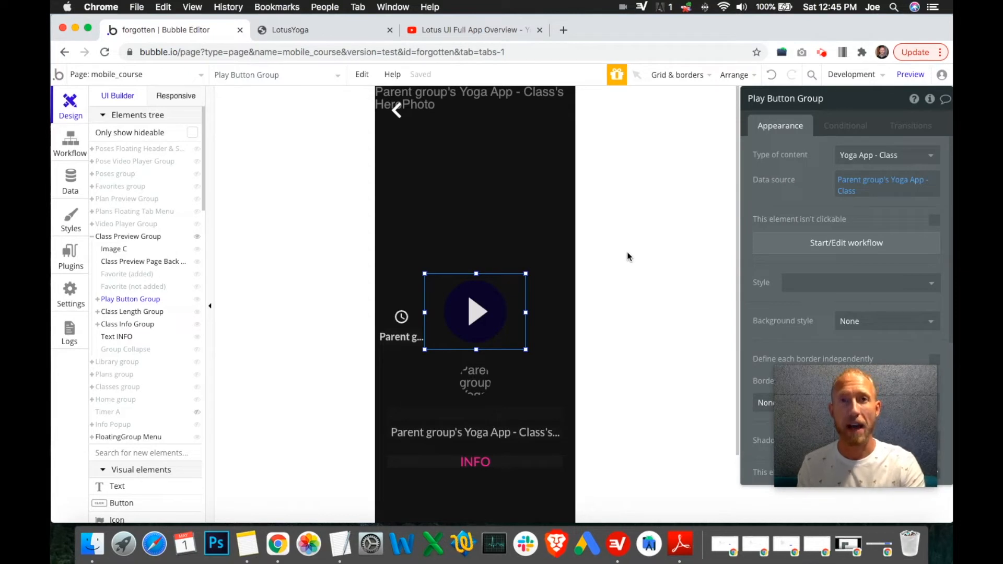
Step: Add a Start a Timer action for Timer A to the Play Button Group workflow, placing it before the Go to page mobile_course step
{"action": "left_click", "coordinate": [796, 249]}
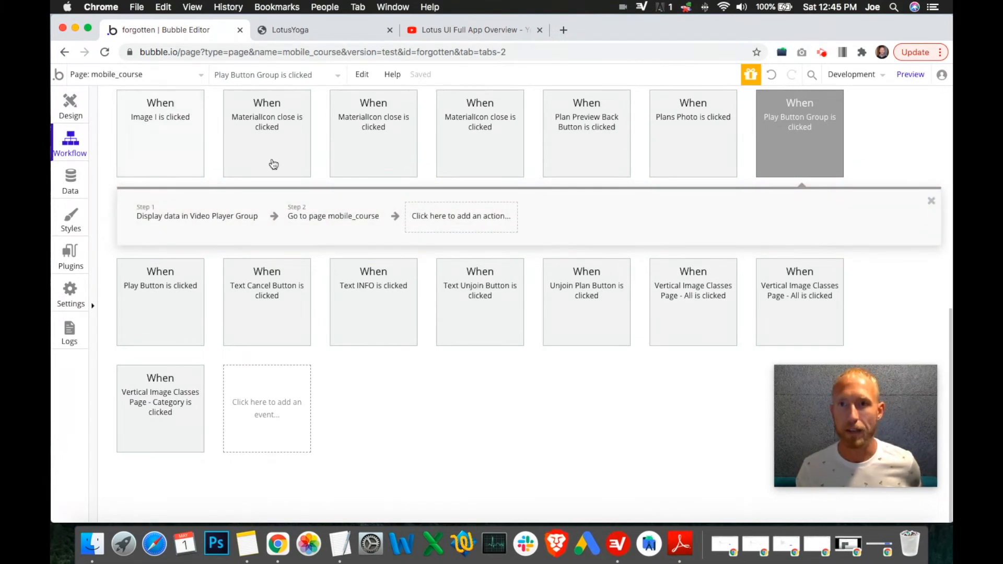
{"action": "left_click", "coordinate": [448, 227]}
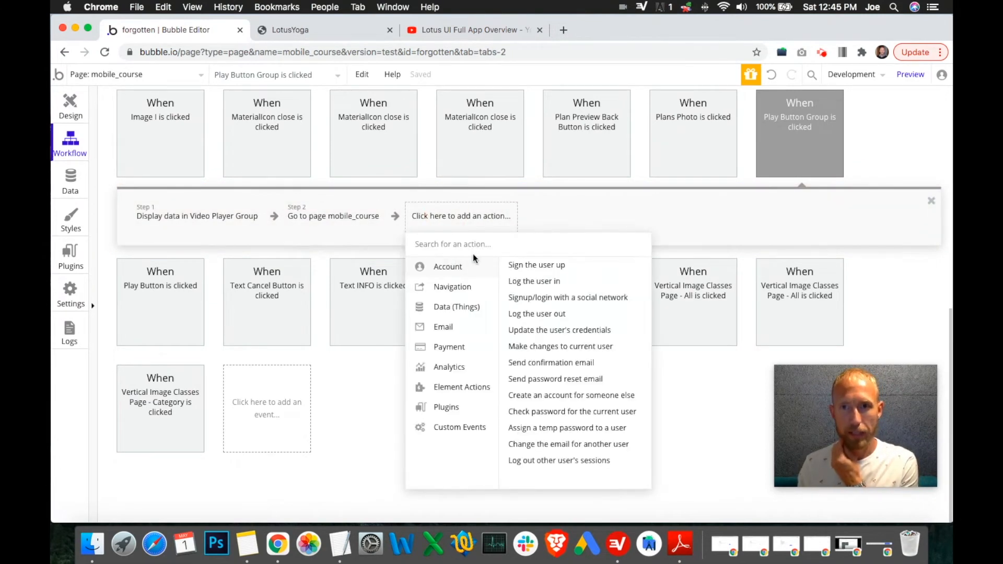
{"action": "mouse_move", "coordinate": [480, 391]}
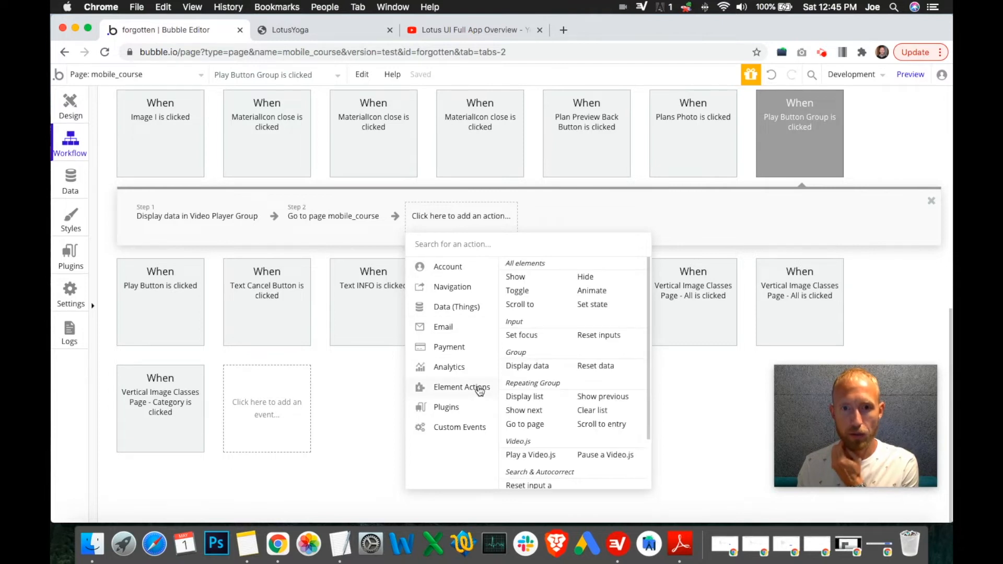
{"action": "type", "text": "tim"}
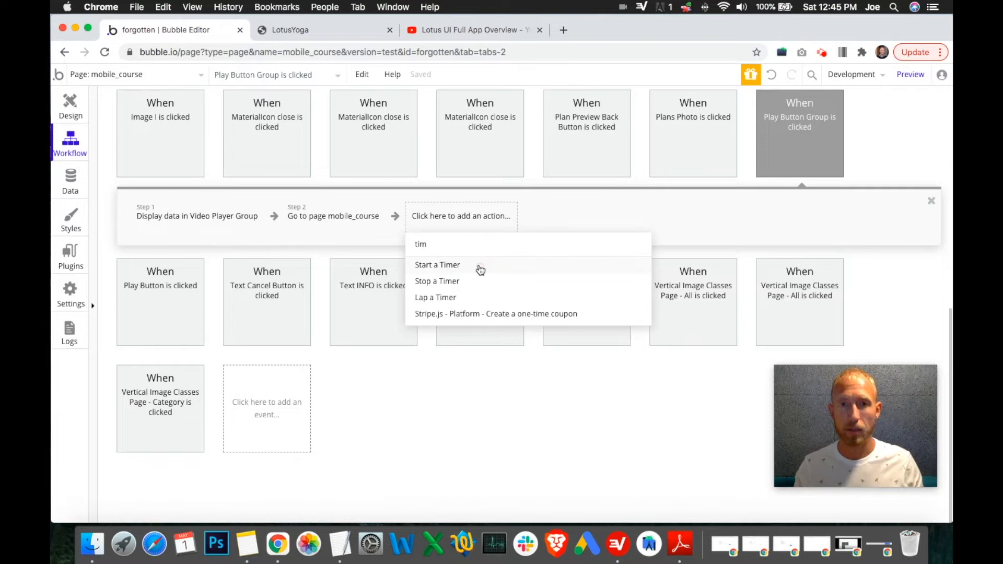
{"action": "left_click", "coordinate": [480, 268]}
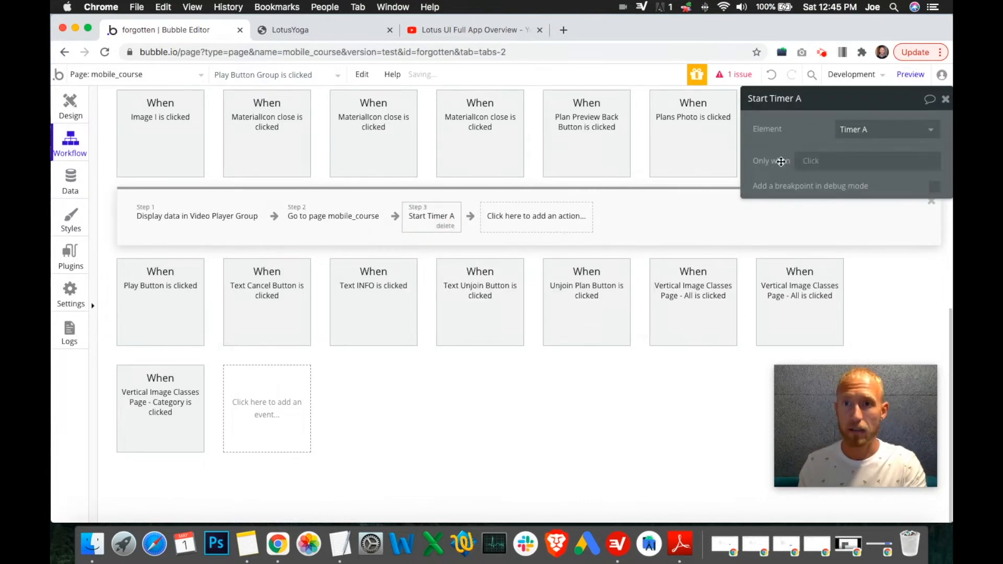
{"action": "left_click", "coordinate": [873, 128]}
{"action": "left_click", "coordinate": [851, 147]}
{"action": "left_click_drag", "start_coordinate": [410, 220], "coordinate": [308, 217]}
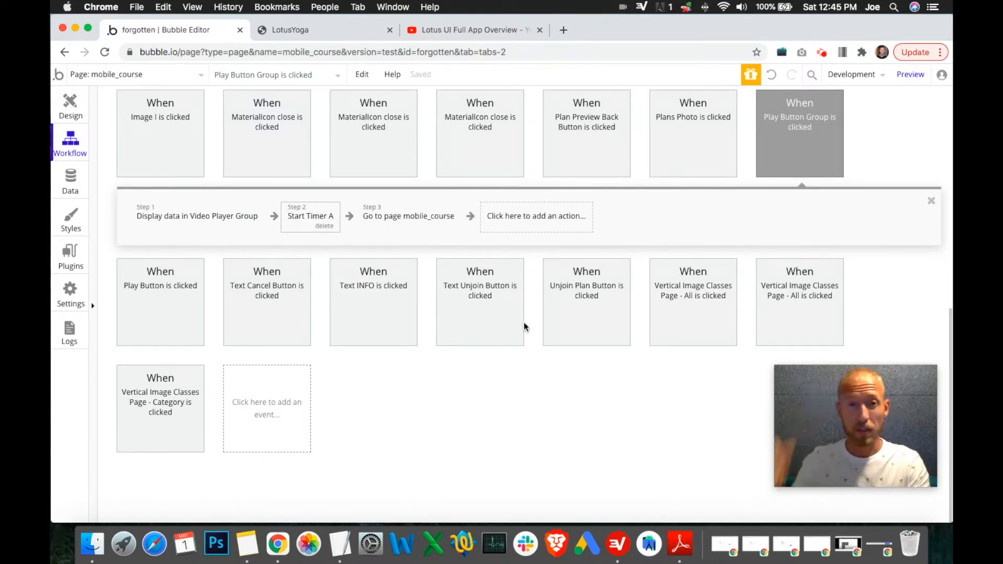
Step: Review the class preview in the live LotusYoga app tab and the Go to page step's page parameters
{"action": "left_click", "coordinate": [70, 105]}
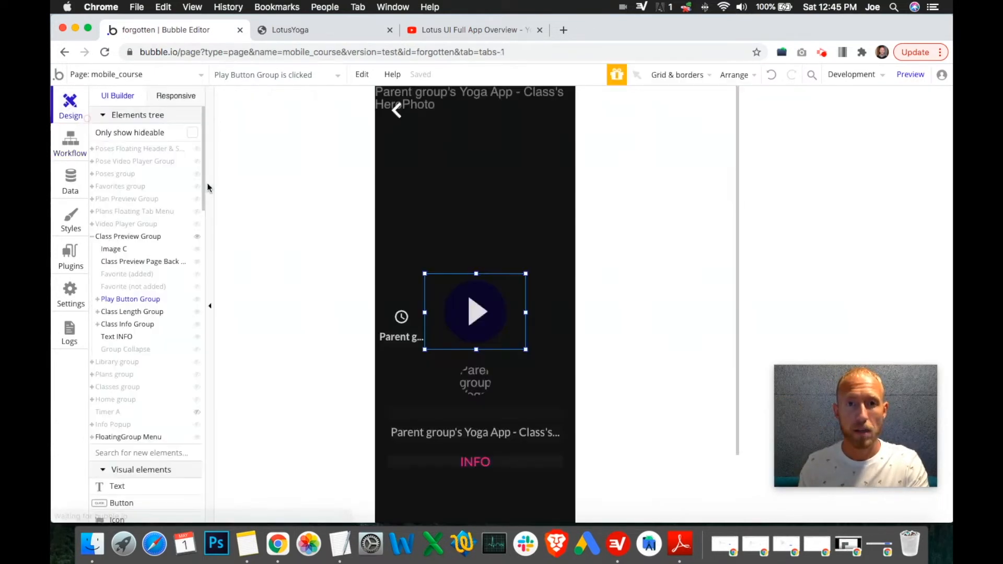
{"action": "double_click", "coordinate": [491, 295]}
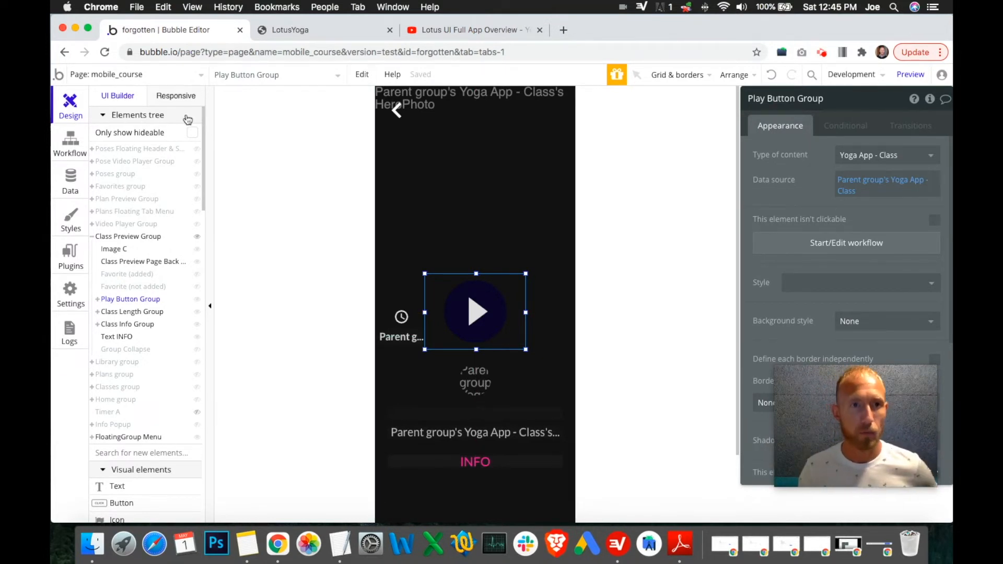
{"action": "left_click", "coordinate": [319, 30]}
{"action": "left_click", "coordinate": [401, 250]}
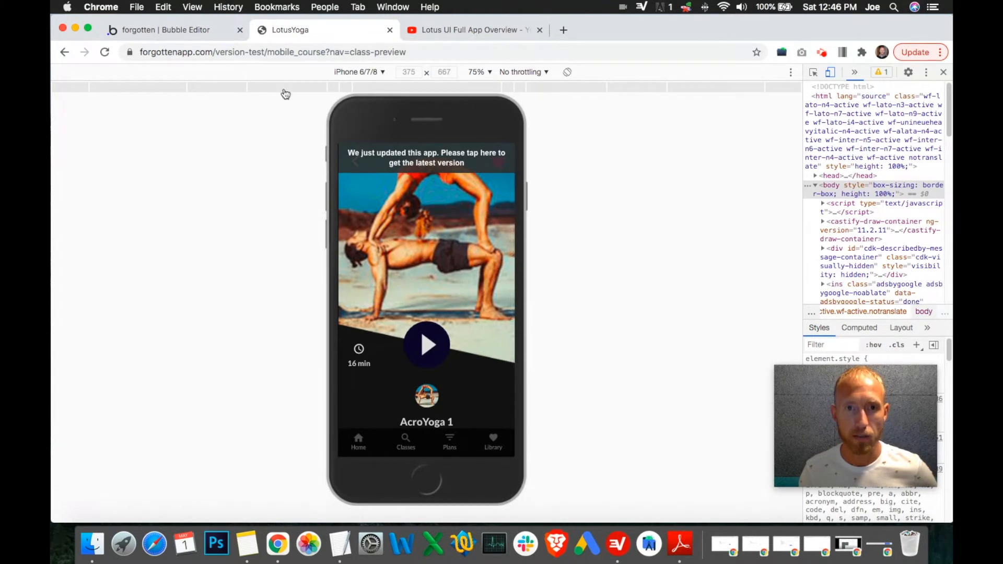
{"action": "left_click", "coordinate": [212, 40]}
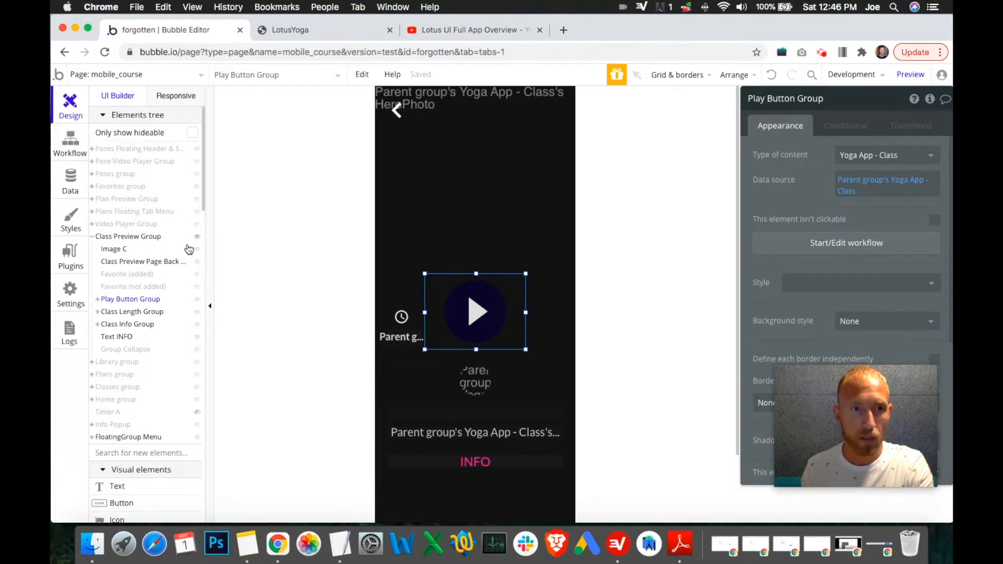
{"action": "left_click", "coordinate": [71, 145]}
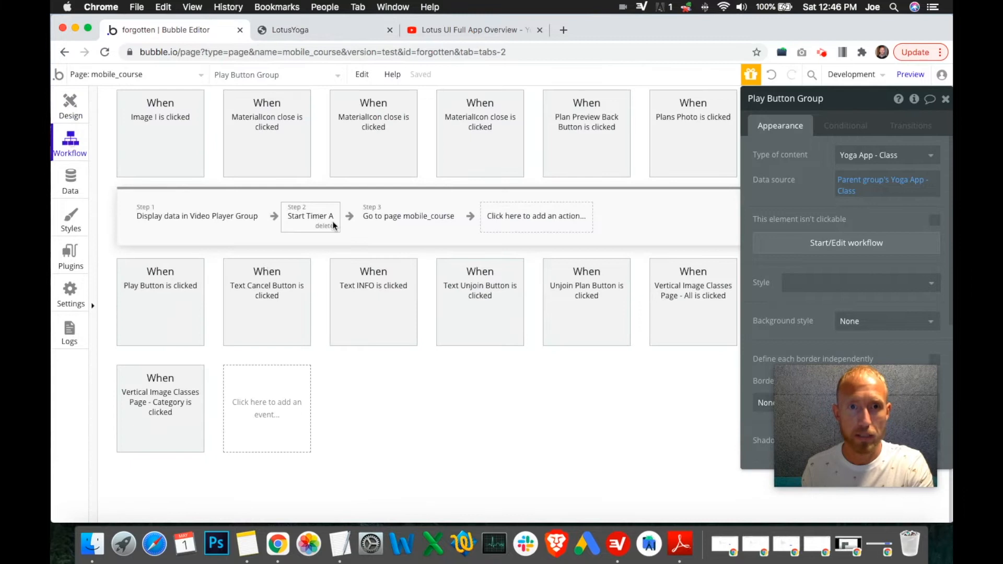
{"action": "left_click", "coordinate": [393, 222]}
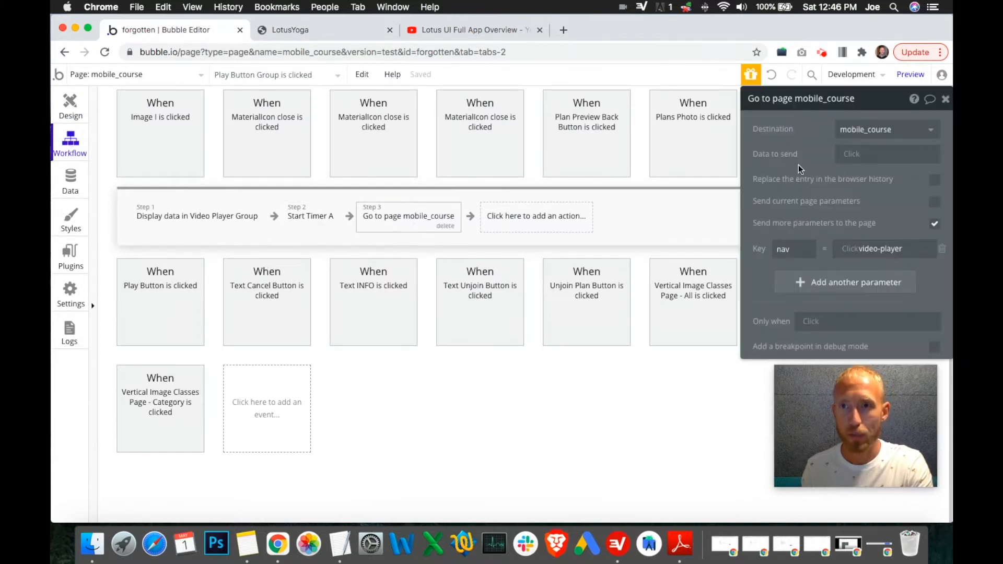
Step: Hide the Class Preview Group, show the Video Player Group, and open the workflow of its close icon
{"action": "left_click", "coordinate": [78, 98]}
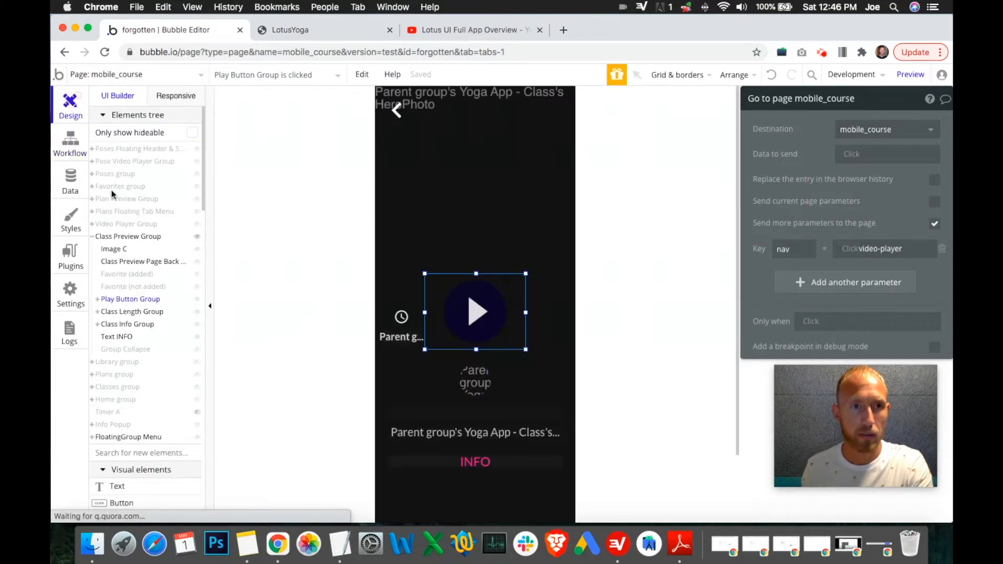
{"action": "left_click", "coordinate": [199, 241]}
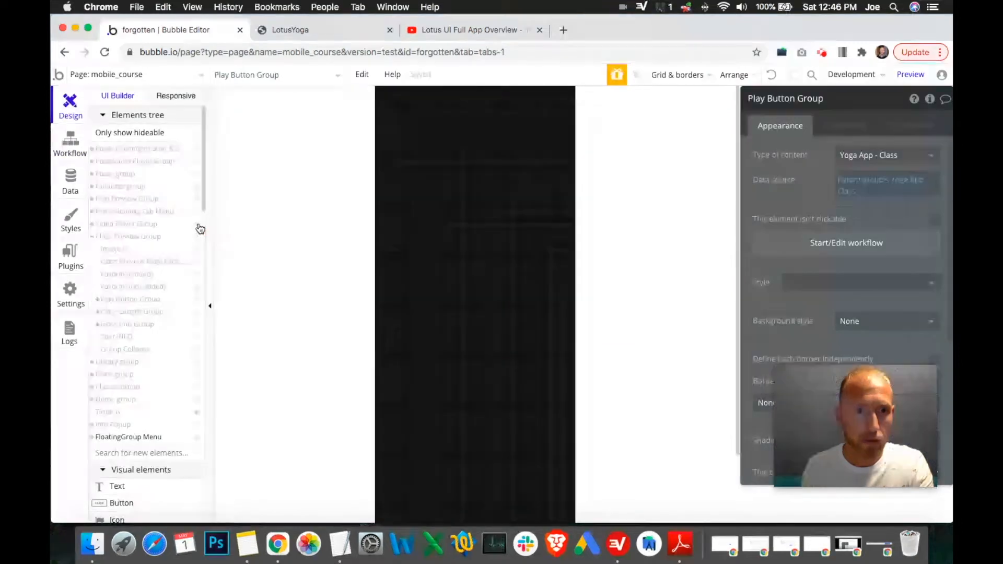
{"action": "left_click", "coordinate": [197, 223]}
{"action": "left_click", "coordinate": [468, 299]}
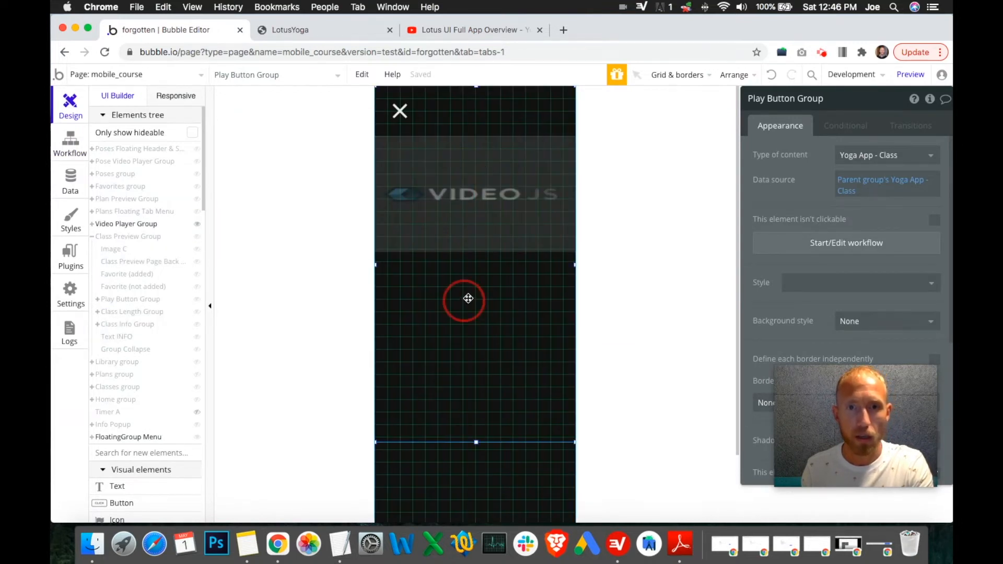
{"action": "left_click", "coordinate": [515, 231]}
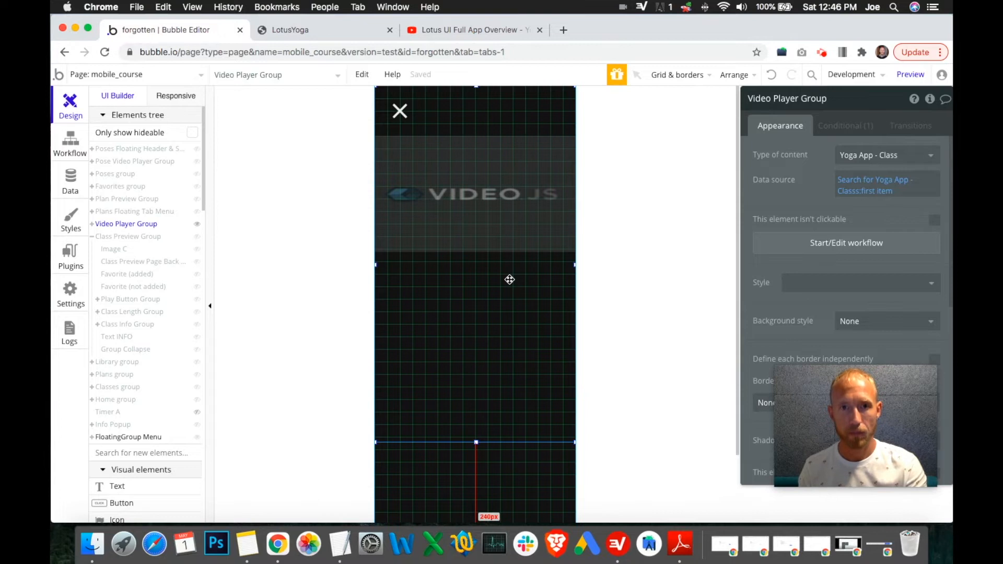
{"action": "left_click", "coordinate": [402, 116]}
{"action": "left_click", "coordinate": [803, 241]}
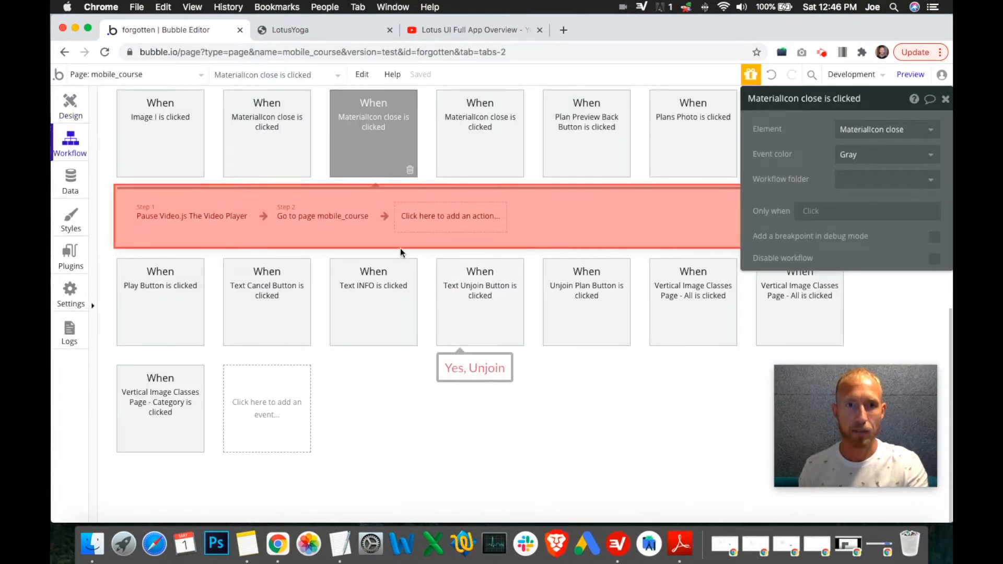
Step: Add a Stop a Timer action for Timer A after the Go to page mobile_course step in the close icon's workflow
{"action": "left_click", "coordinate": [409, 219]}
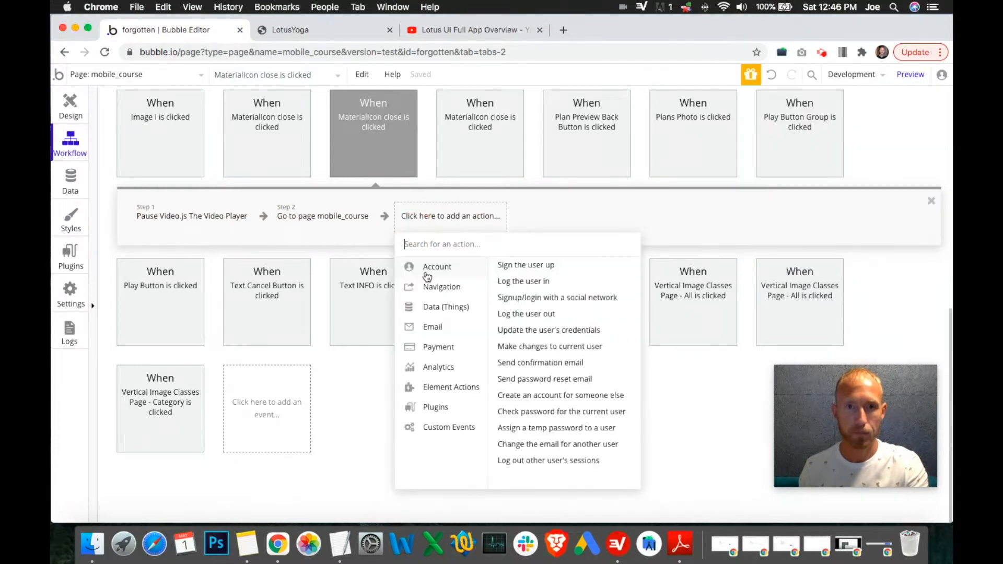
{"action": "mouse_move", "coordinate": [456, 366]}
{"action": "mouse_move", "coordinate": [459, 390]}
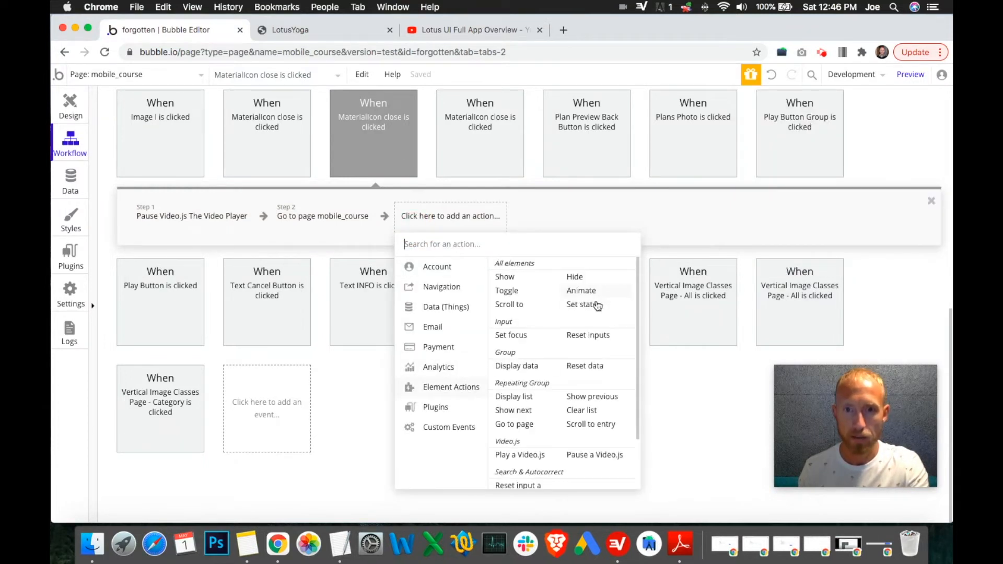
{"action": "mouse_move", "coordinate": [593, 369]}
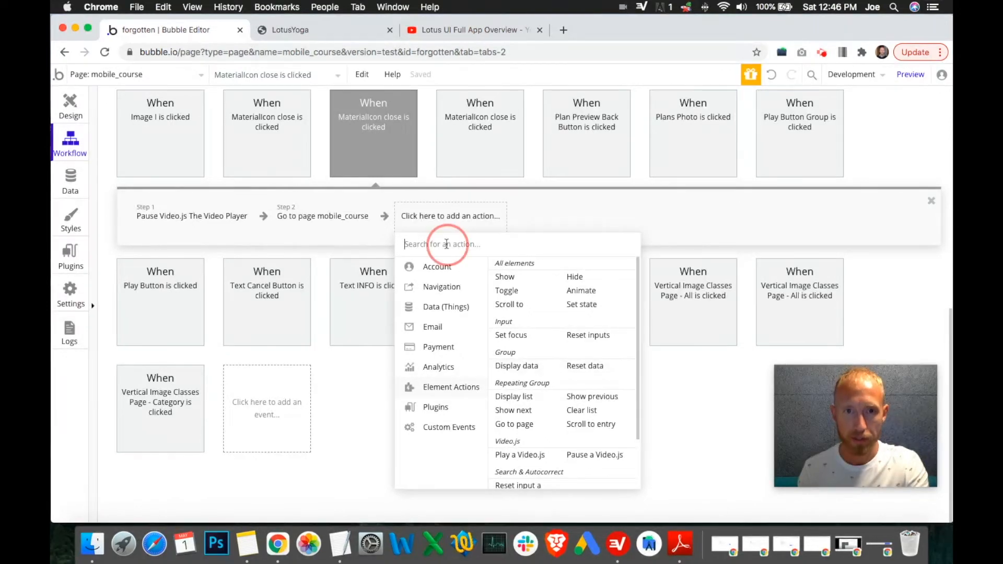
{"action": "type", "text": "timer"}
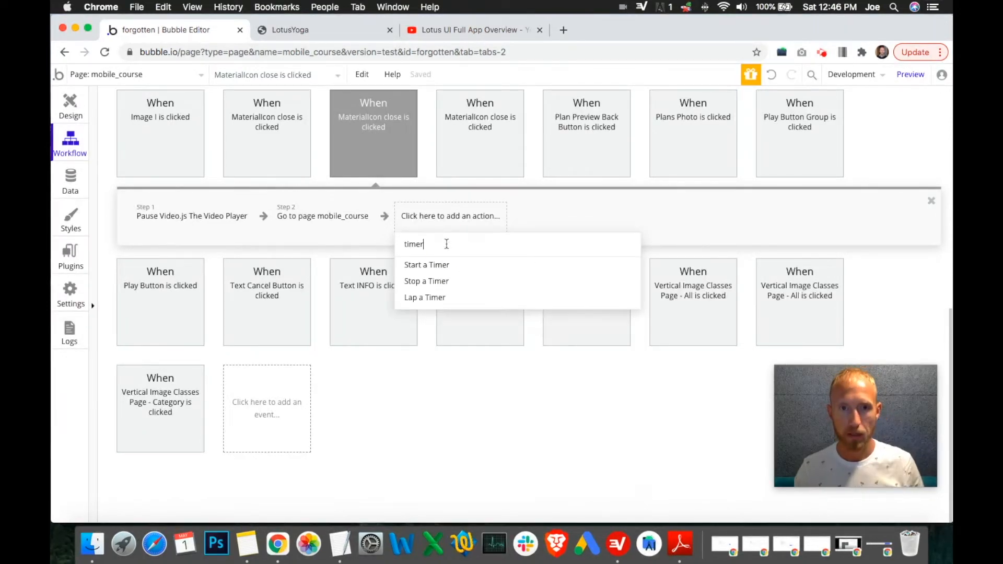
{"action": "left_click", "coordinate": [438, 280]}
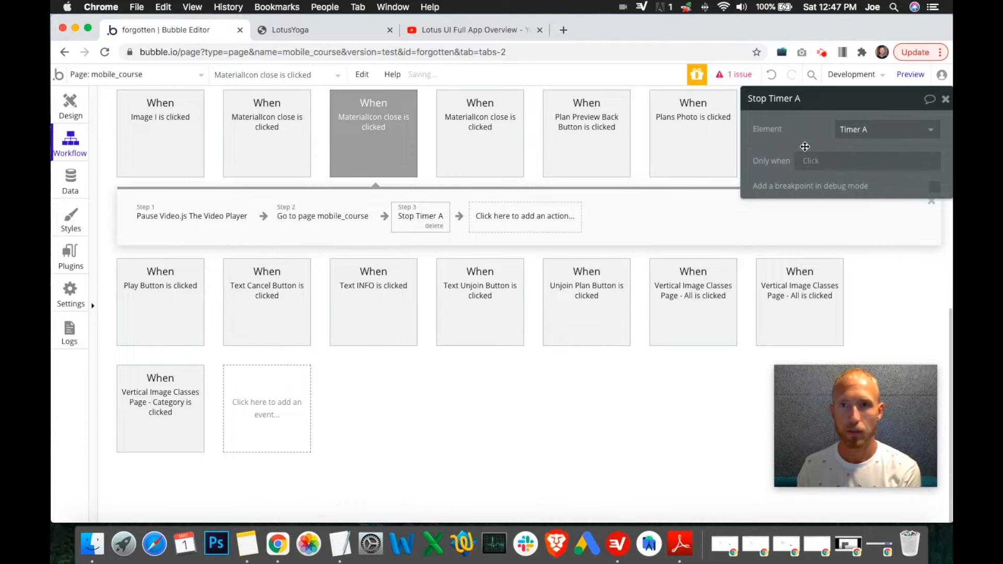
{"action": "left_click", "coordinate": [303, 219]}
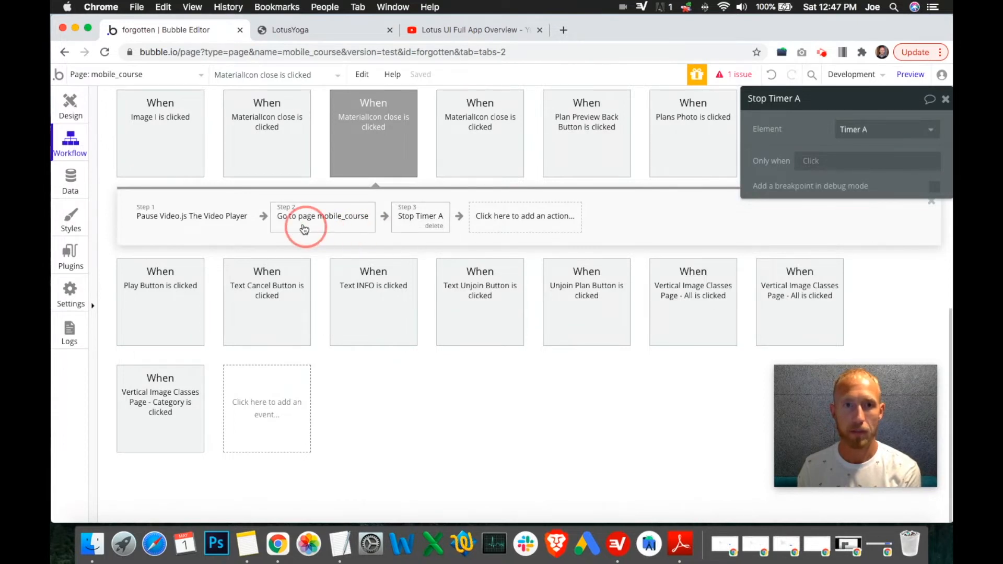
{"action": "mouse_move", "coordinate": [401, 217]}
{"action": "left_mouse_down"}
{"action": "mouse_move", "coordinate": [433, 216]}
{"action": "mouse_move", "coordinate": [413, 219]}
{"action": "left_mouse_up"}
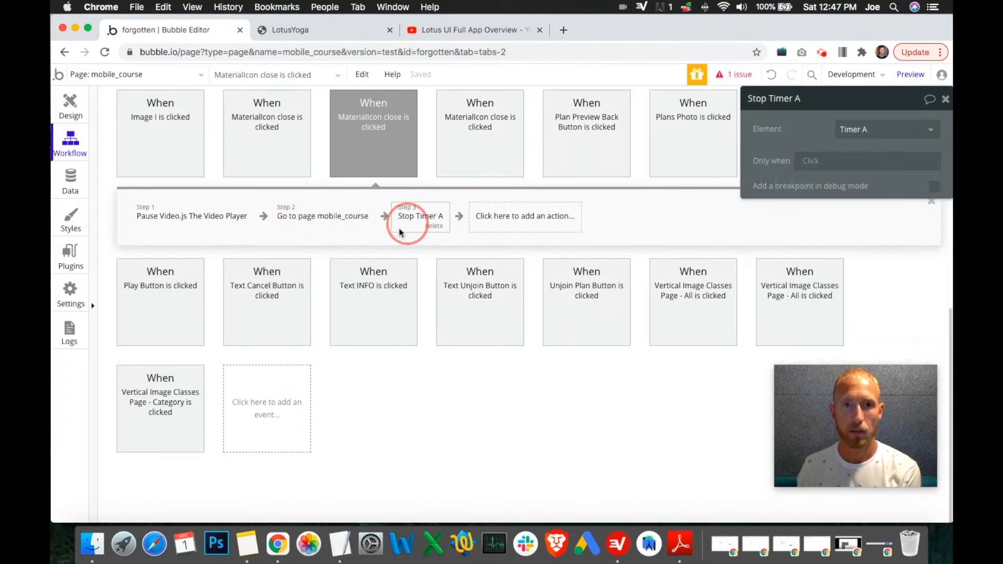
{"action": "left_click", "coordinate": [317, 216]}
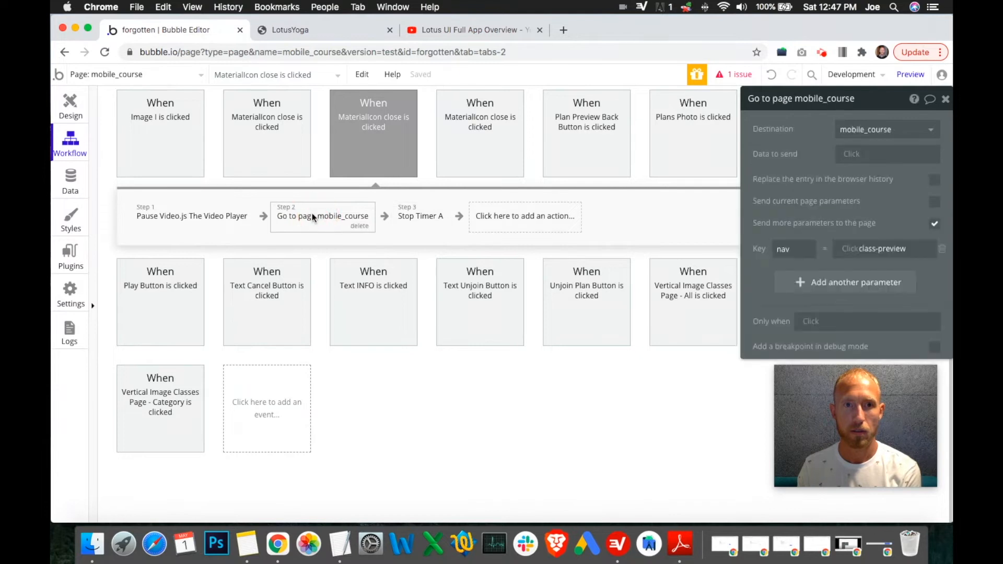
{"action": "left_click", "coordinate": [499, 217]}
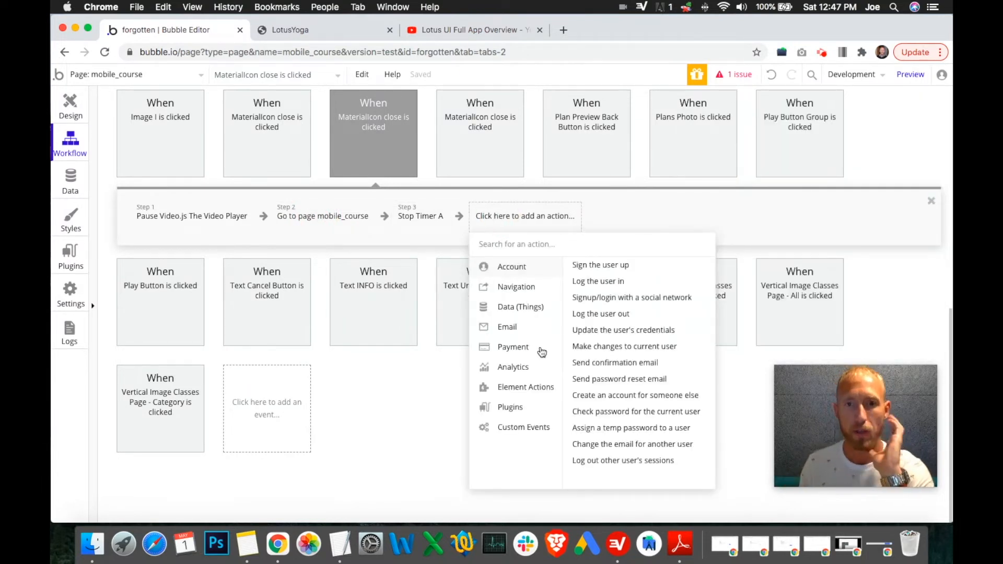
{"action": "mouse_move", "coordinate": [536, 393]}
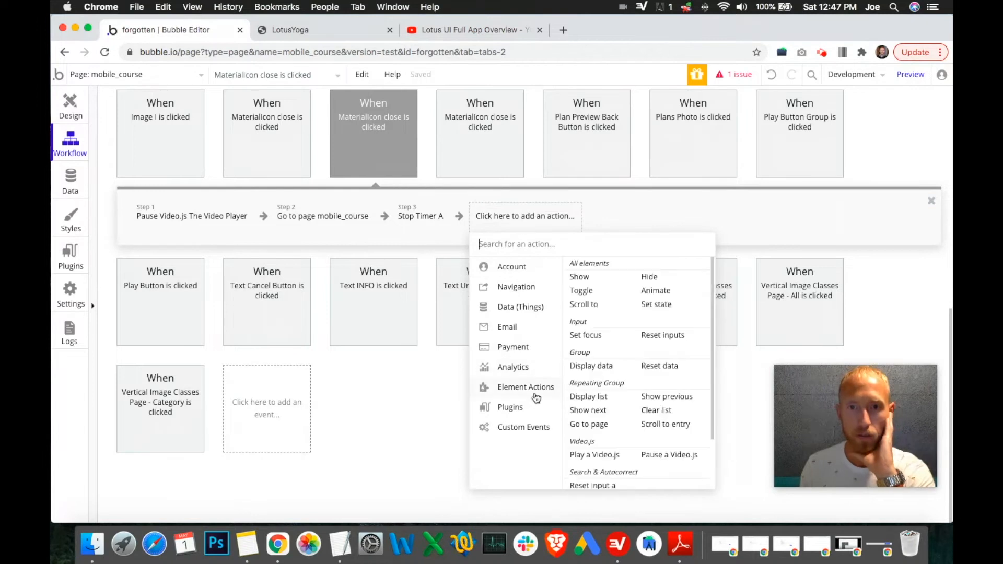
{"action": "left_click", "coordinate": [659, 305]}
{"action": "left_click", "coordinate": [860, 137]}
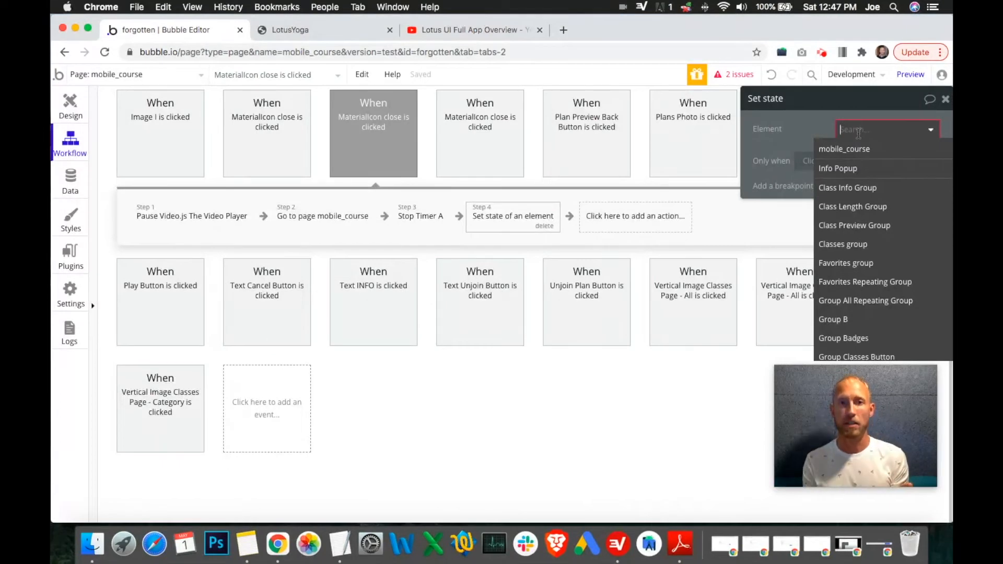
{"action": "left_click", "coordinate": [803, 132]}
{"action": "left_click", "coordinate": [545, 225]}
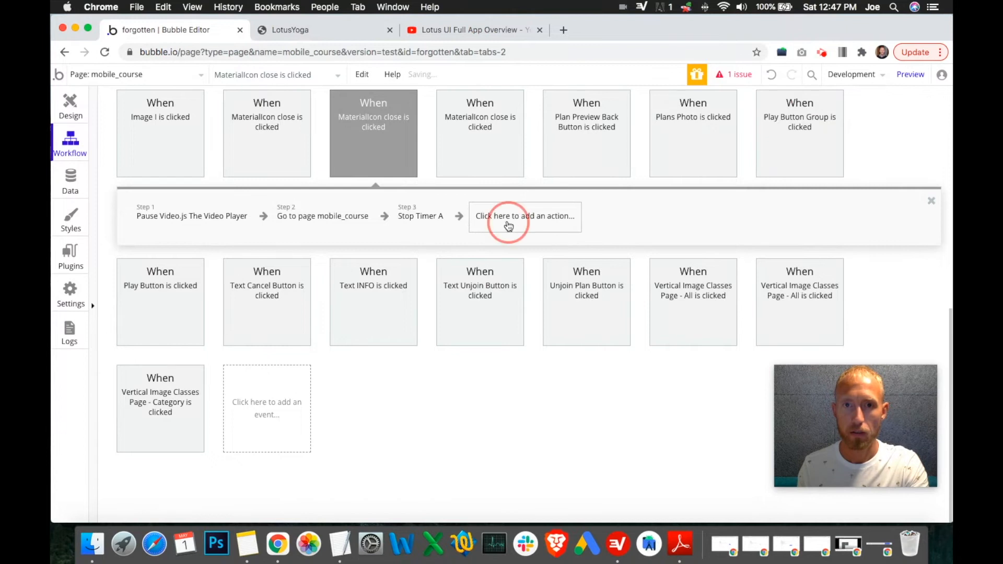
{"action": "mouse_move", "coordinate": [542, 289]}
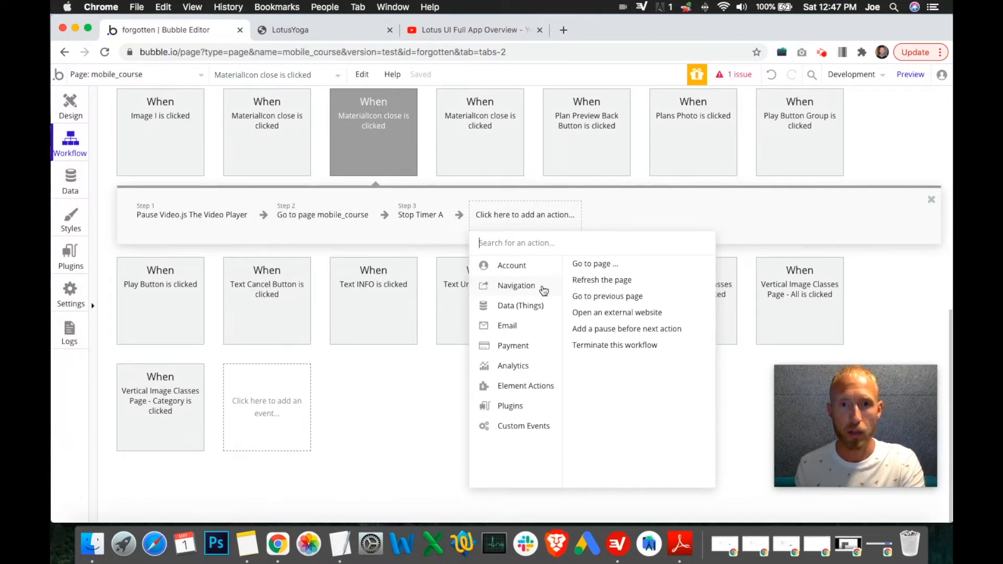
{"action": "mouse_move", "coordinate": [518, 276]}
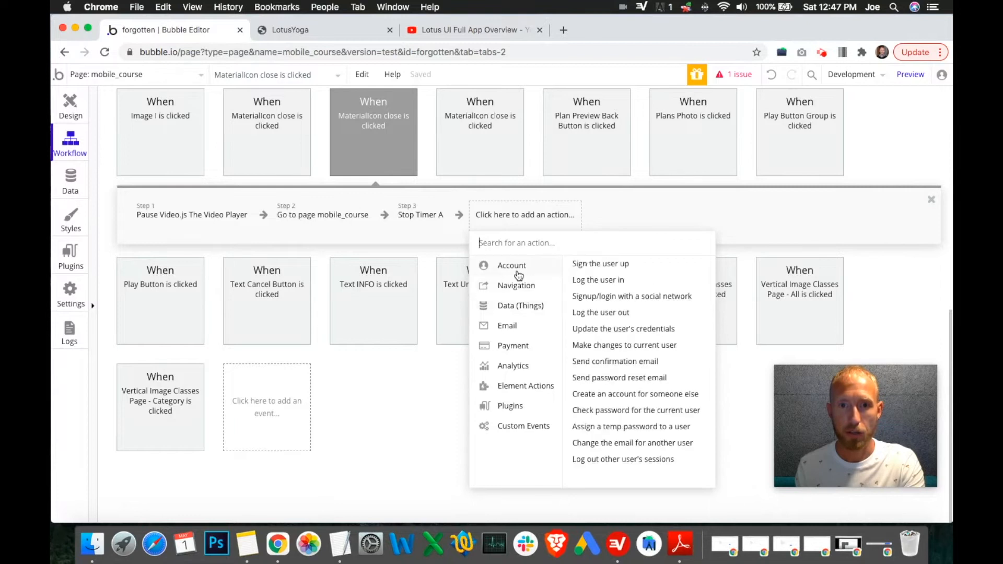
{"action": "left_click", "coordinate": [615, 347]}
{"action": "left_click", "coordinate": [831, 141]}
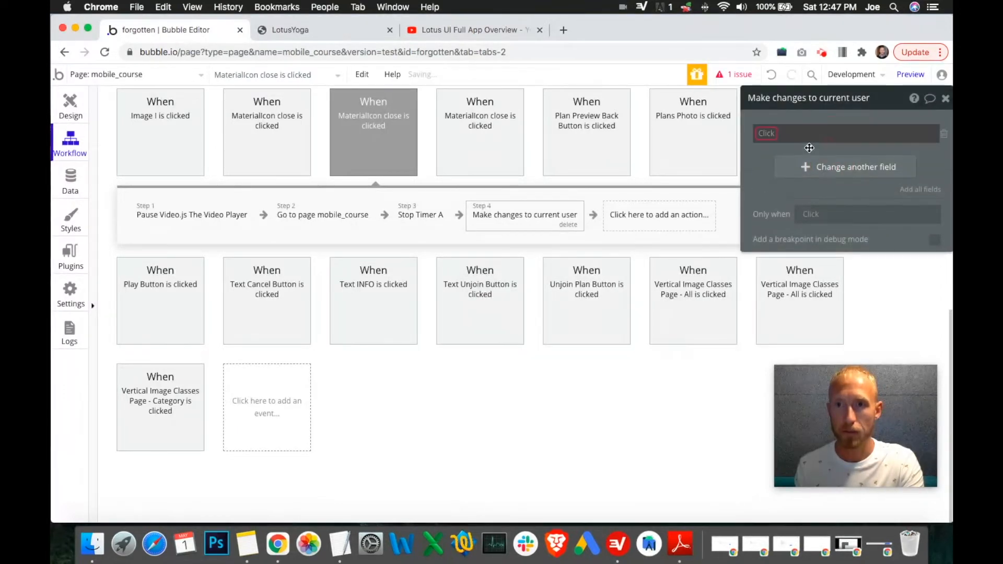
{"action": "left_click", "coordinate": [769, 134]}
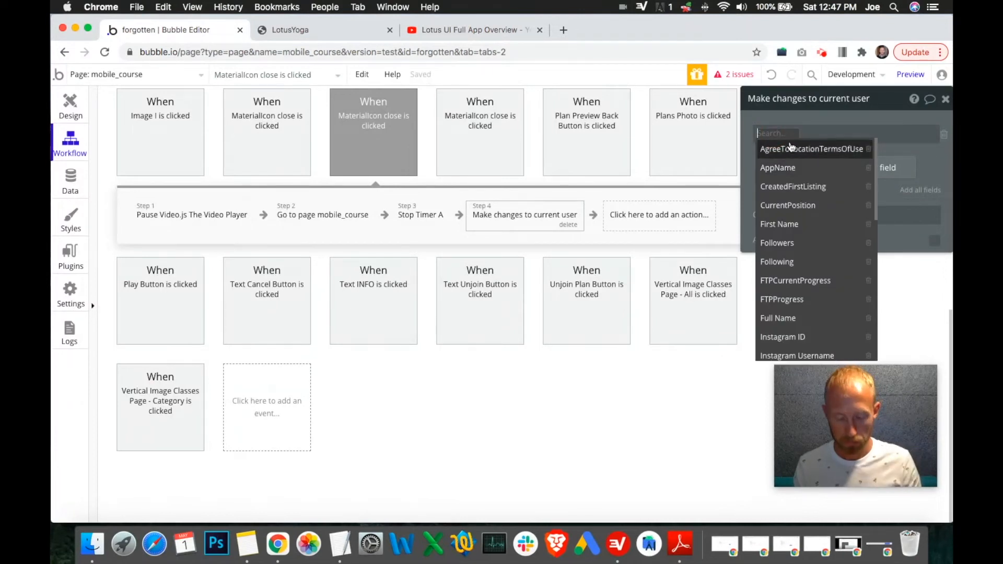
{"action": "type", "text": "yog"}
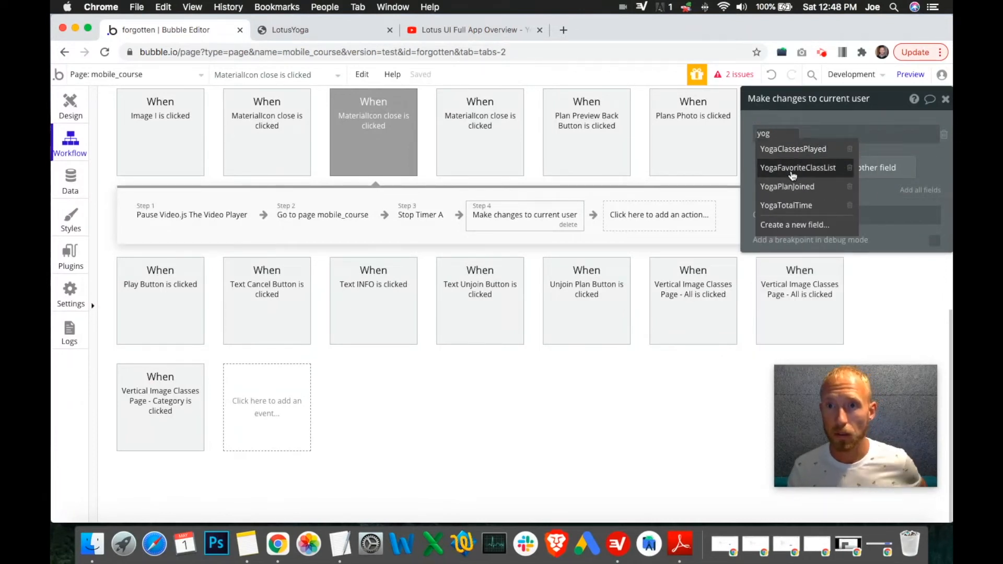
{"action": "left_click", "coordinate": [797, 205]}
{"action": "left_click", "coordinate": [831, 135]}
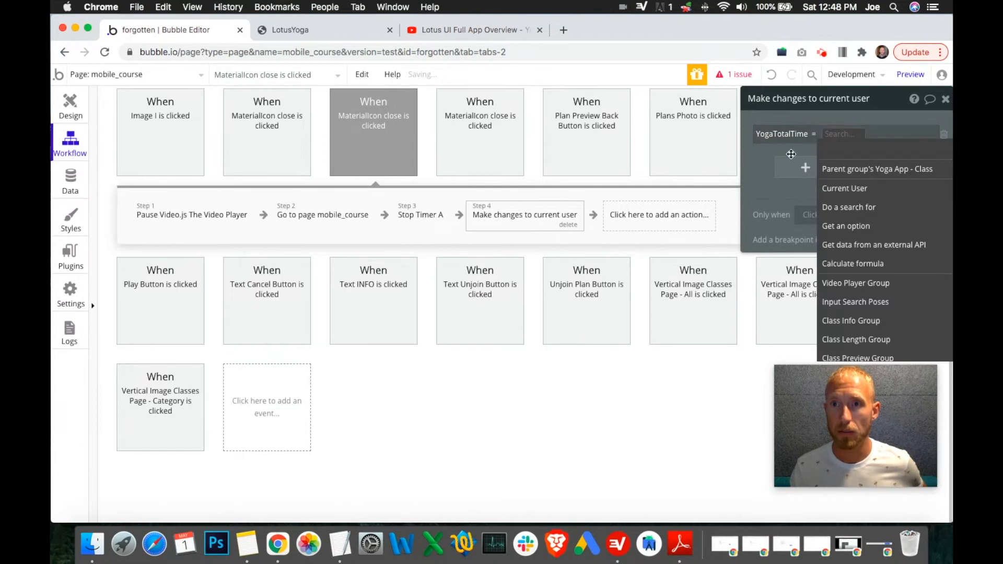
{"action": "left_click", "coordinate": [768, 156]}
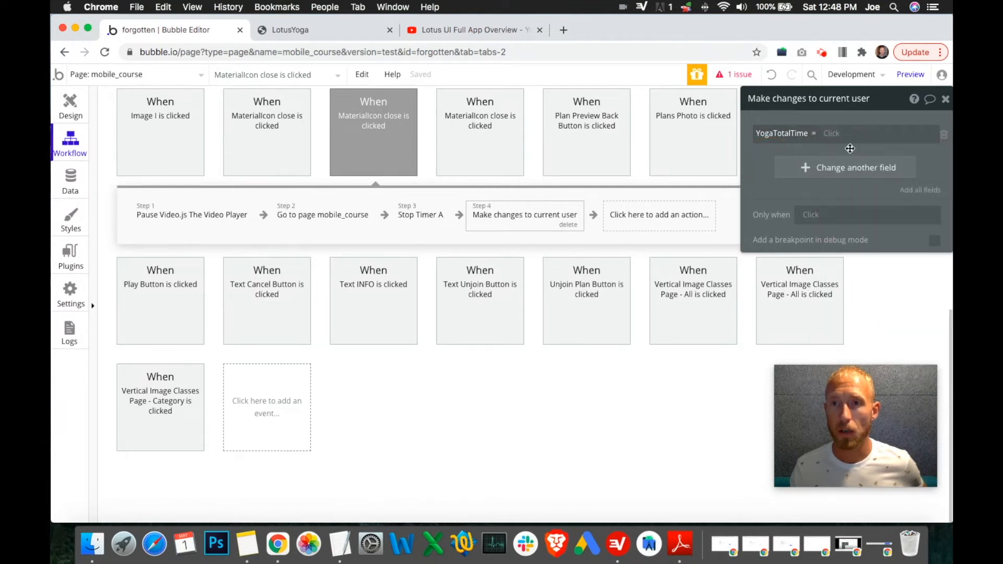
{"action": "left_click", "coordinate": [944, 134]}
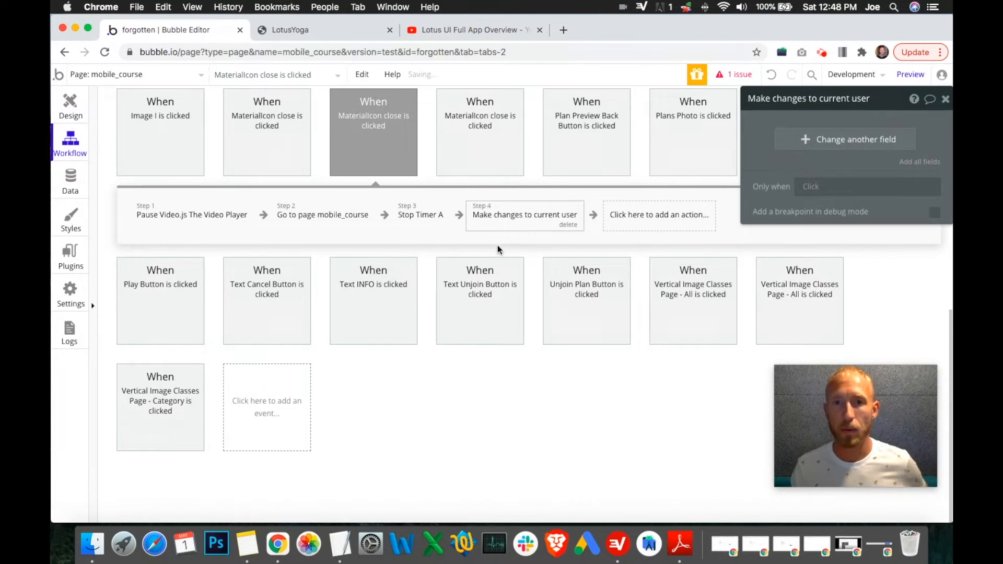
{"action": "left_click", "coordinate": [568, 225]}
{"action": "left_click", "coordinate": [497, 216]}
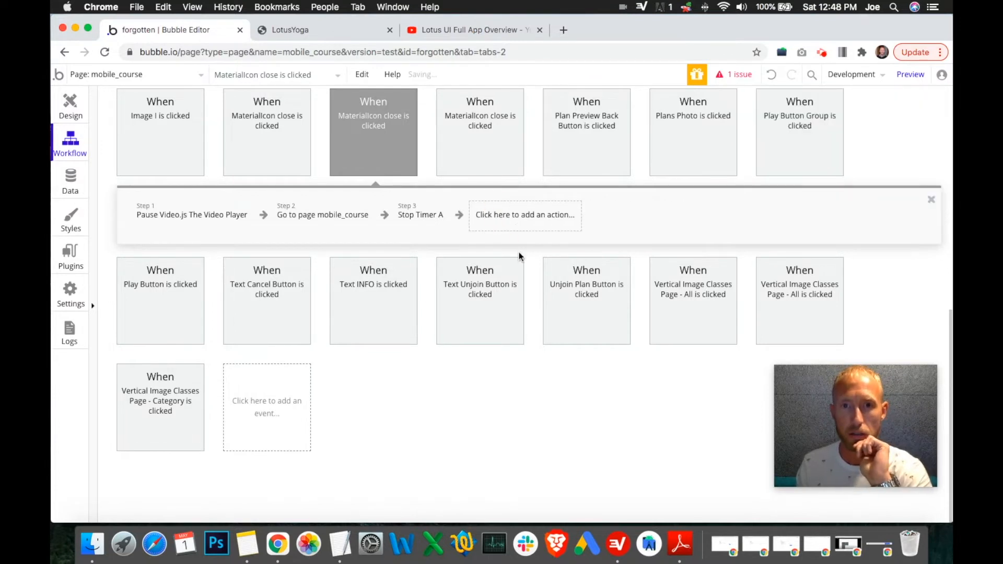
Step: Add a Make changes to thing step on the Current User, choose its YogaTotalTime field and start the value with Current User
{"action": "left_click", "coordinate": [518, 216]}
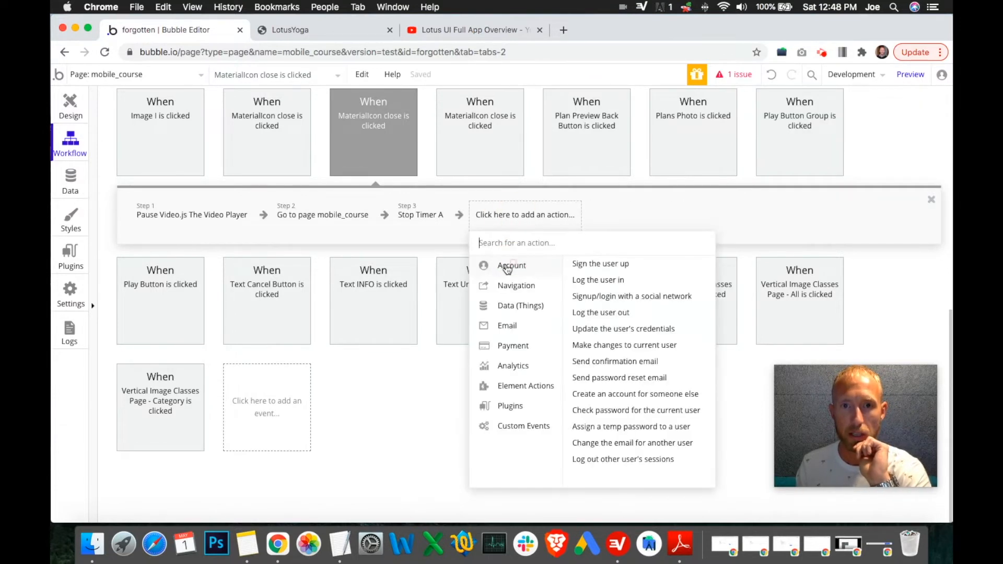
{"action": "mouse_move", "coordinate": [525, 311]}
{"action": "left_click", "coordinate": [624, 279]}
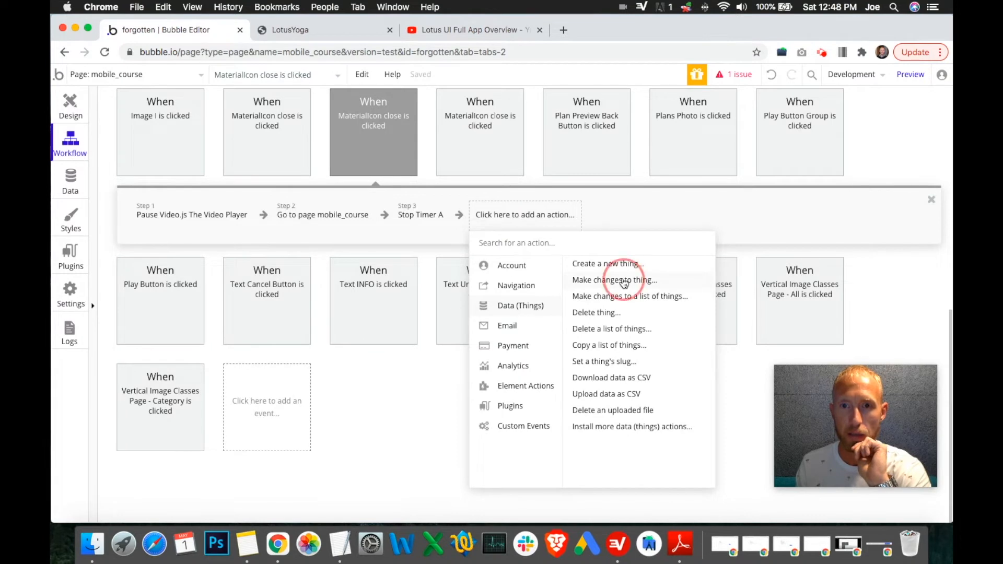
{"action": "left_click", "coordinate": [849, 129]}
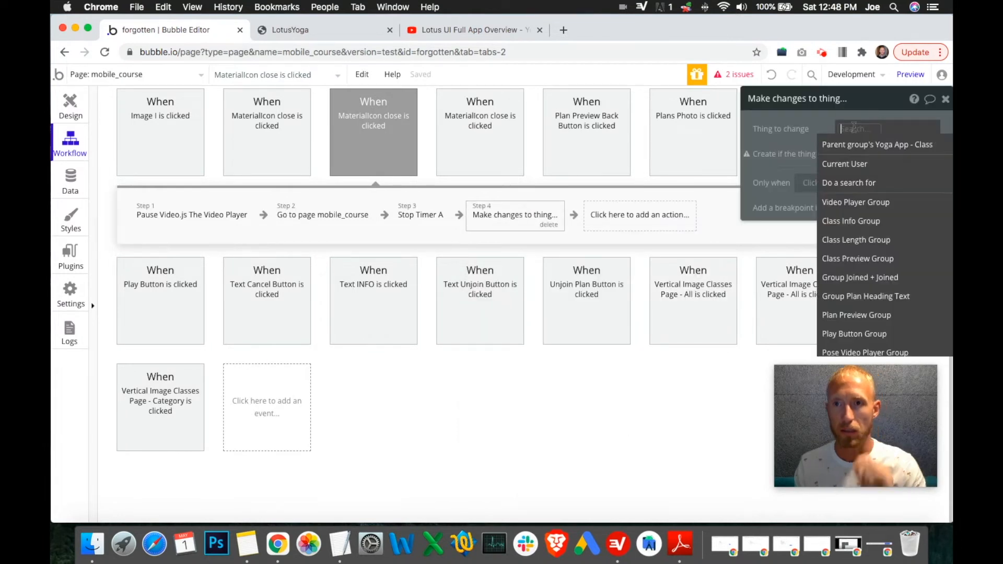
{"action": "left_click", "coordinate": [852, 166]}
{"action": "left_click", "coordinate": [823, 163]}
{"action": "left_click", "coordinate": [763, 160]}
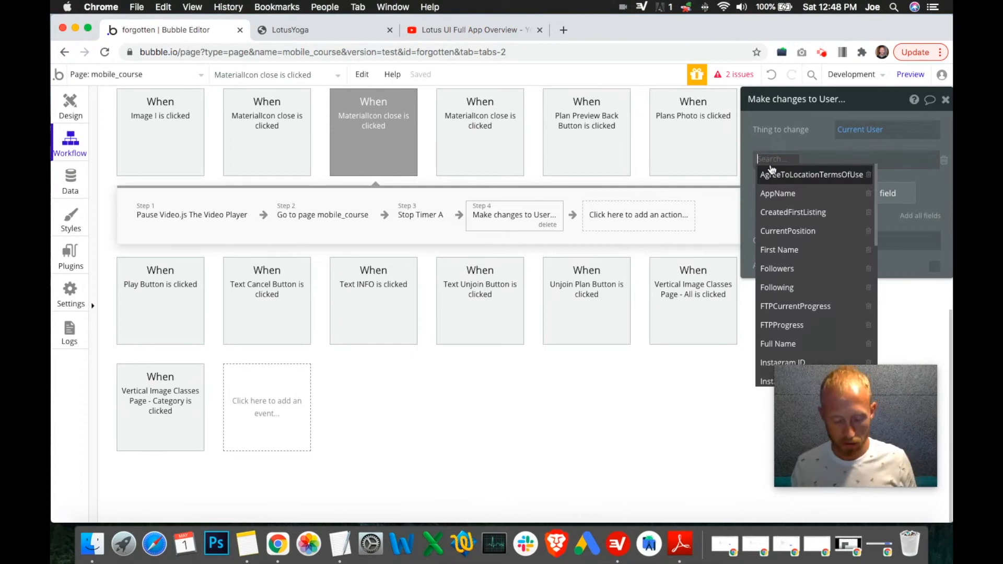
{"action": "type", "text": "yoga"}
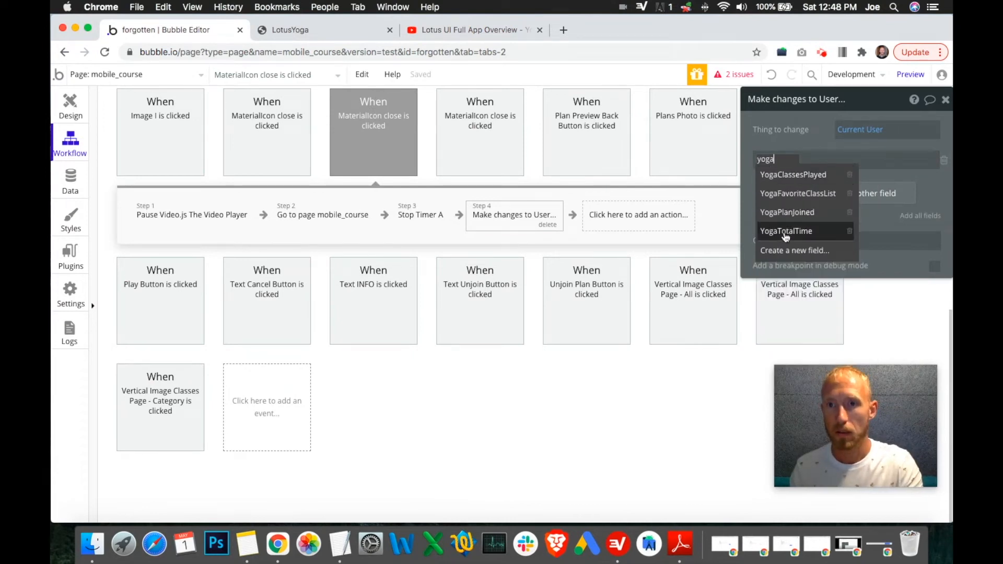
{"action": "left_click", "coordinate": [785, 232]}
{"action": "left_click", "coordinate": [834, 158]}
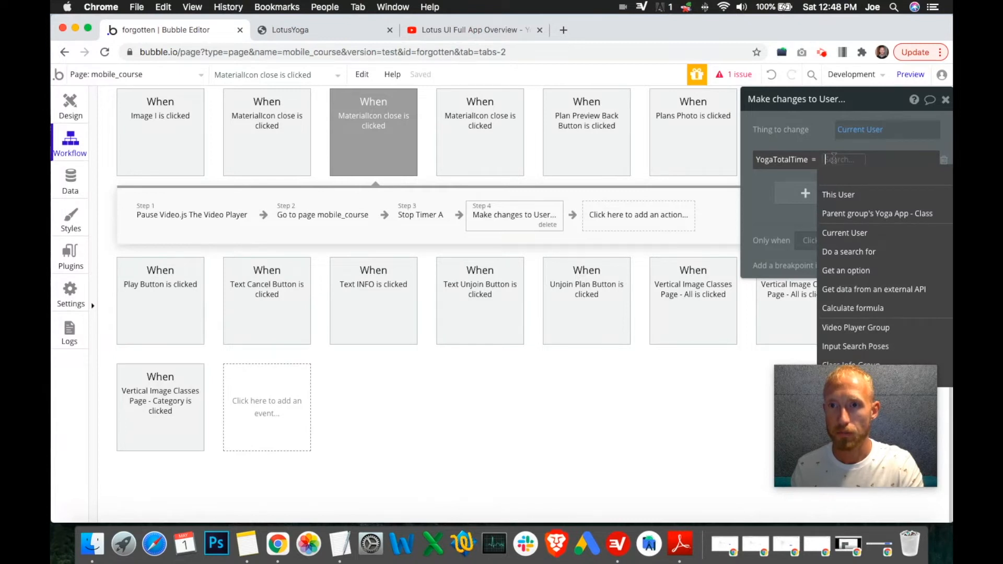
{"action": "left_click_drag", "start_coordinate": [867, 99], "coordinate": [690, 123]}
{"action": "left_click", "coordinate": [658, 182]}
{"action": "left_click", "coordinate": [673, 256]}
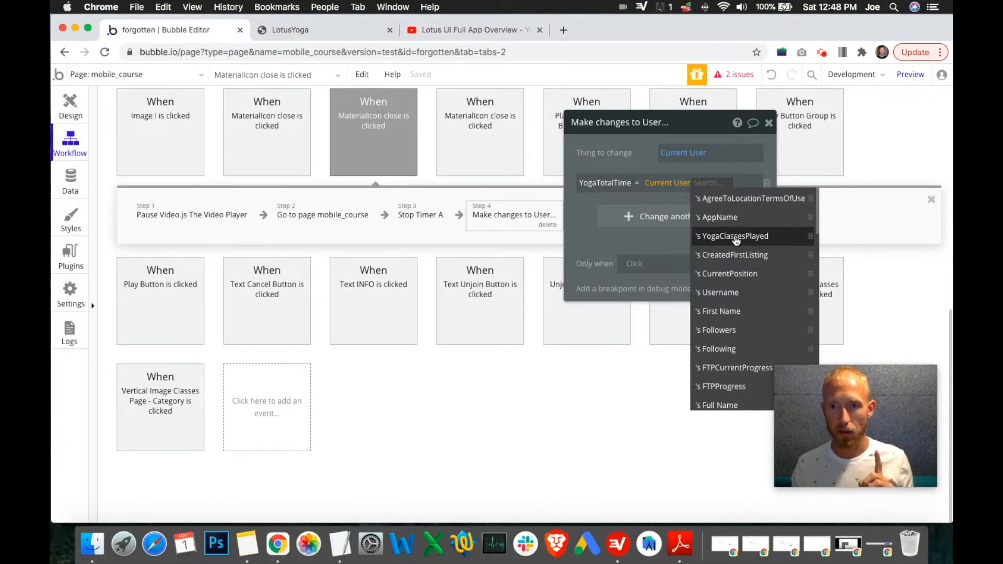
Step: Set the User data type's YogaTotalTime field default to 0
{"action": "left_click", "coordinate": [79, 188]}
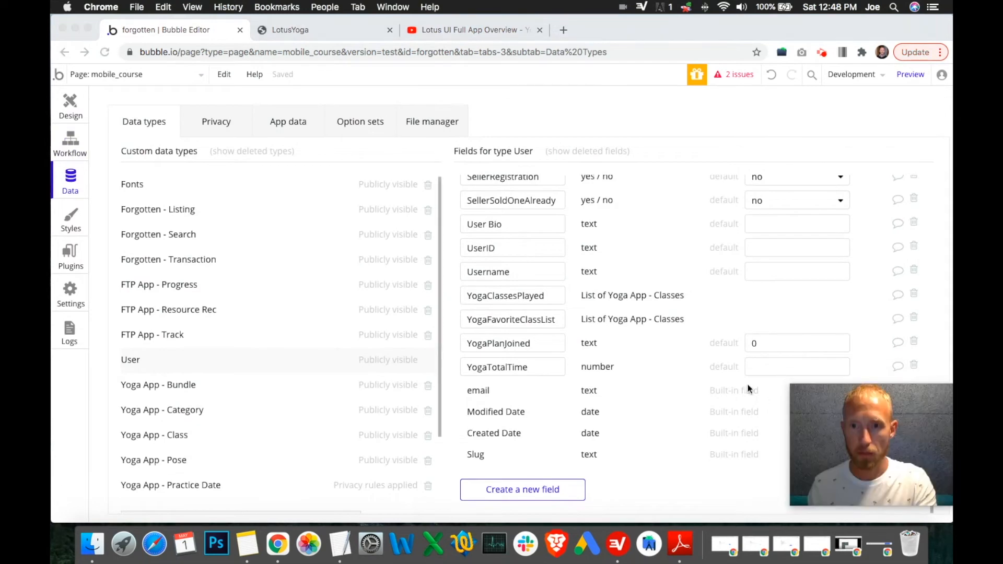
{"action": "left_click", "coordinate": [761, 368]}
{"action": "type", "text": "0"}
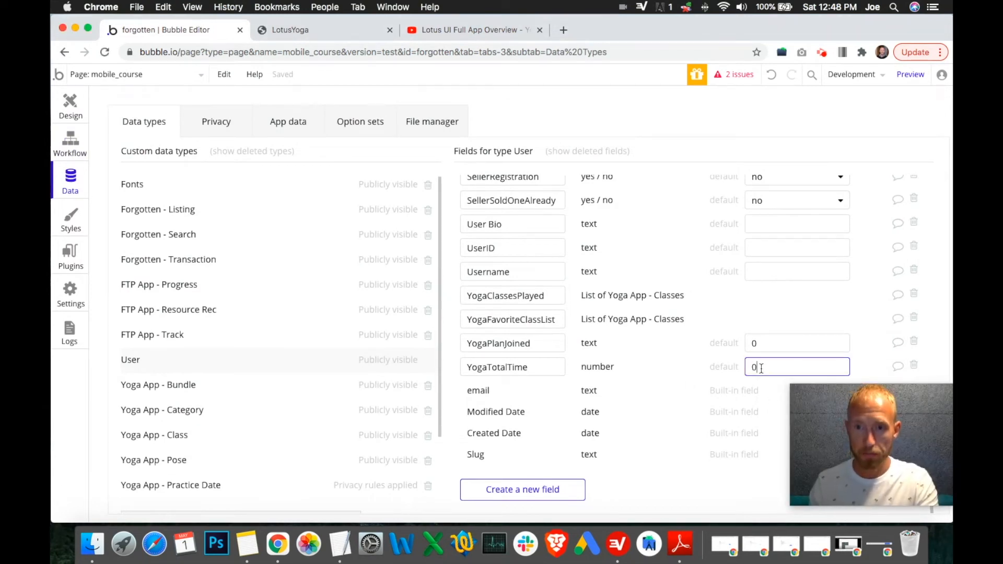
{"action": "left_click", "coordinate": [646, 380]}
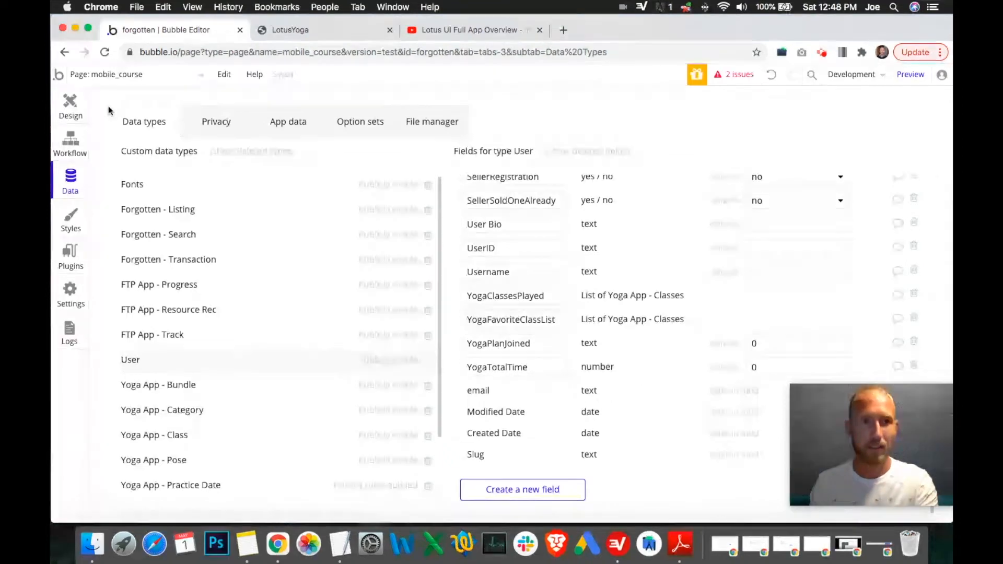
Step: Set YogaTotalTime in step 4 to Current User's YogaTotalTime + Timer A's Duration and close the action editor
{"action": "left_click", "coordinate": [72, 140]}
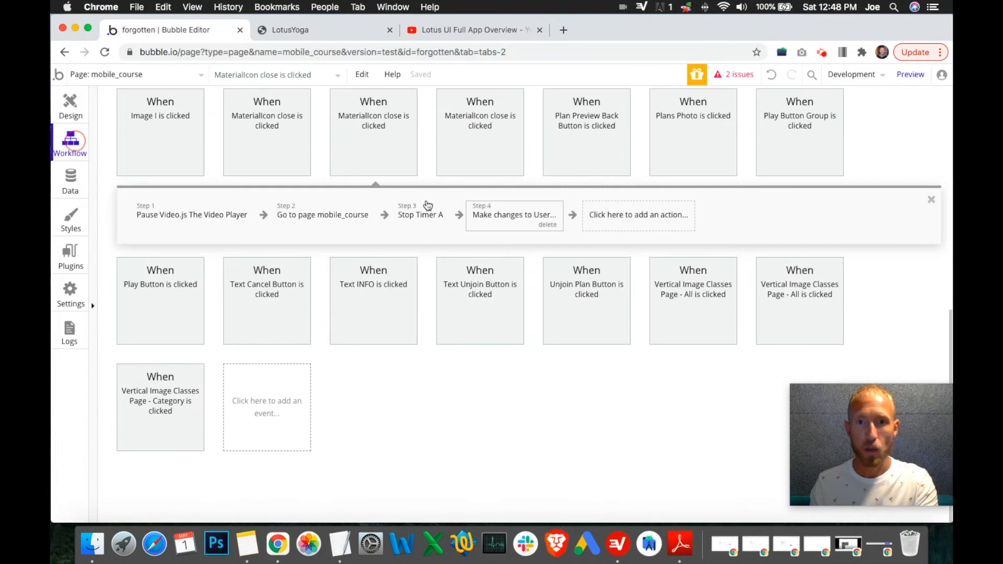
{"action": "left_click", "coordinate": [514, 214]}
{"action": "left_click", "coordinate": [694, 183]}
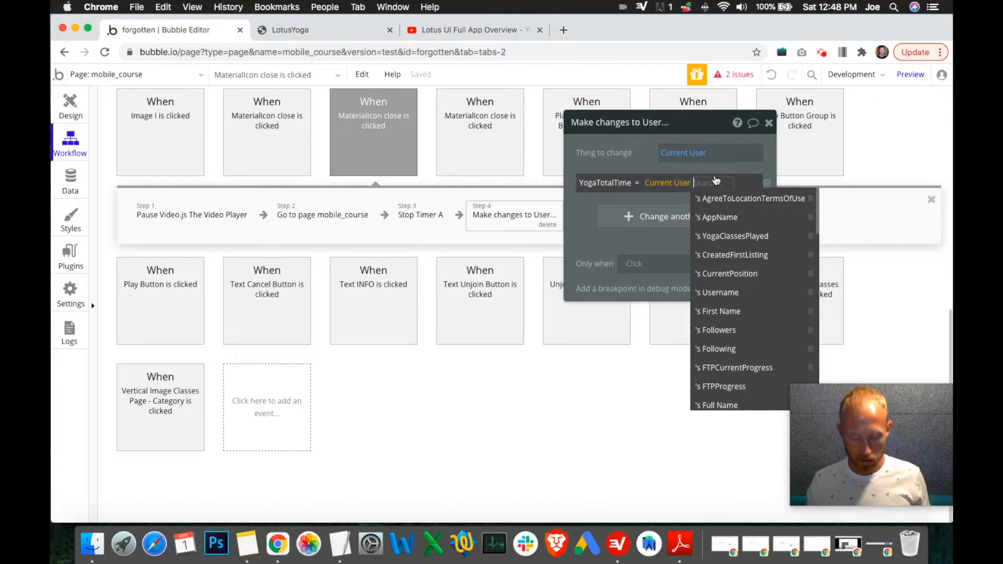
{"action": "type", "text": "yog"}
{"action": "left_click", "coordinate": [721, 255]}
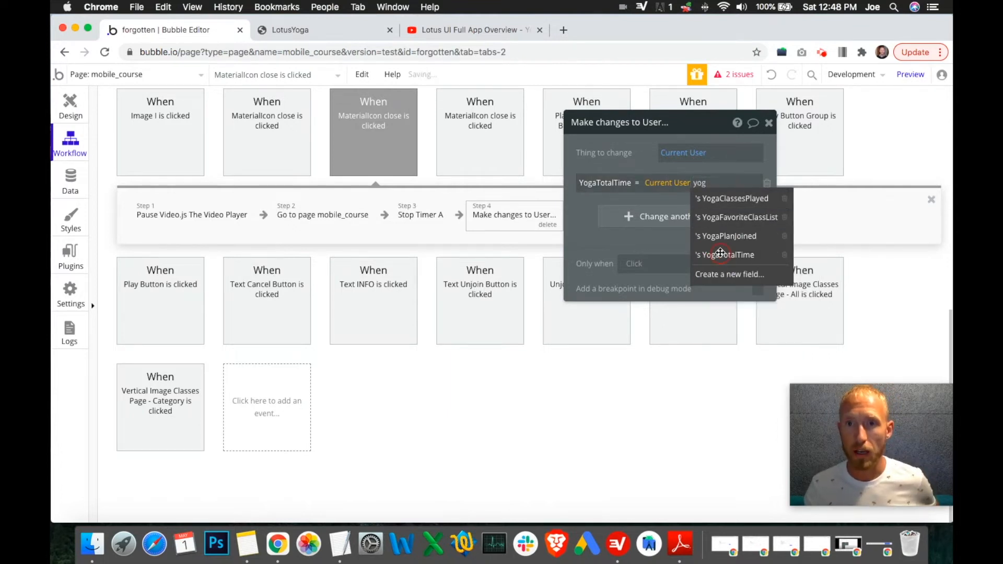
{"action": "left_click", "coordinate": [652, 194]}
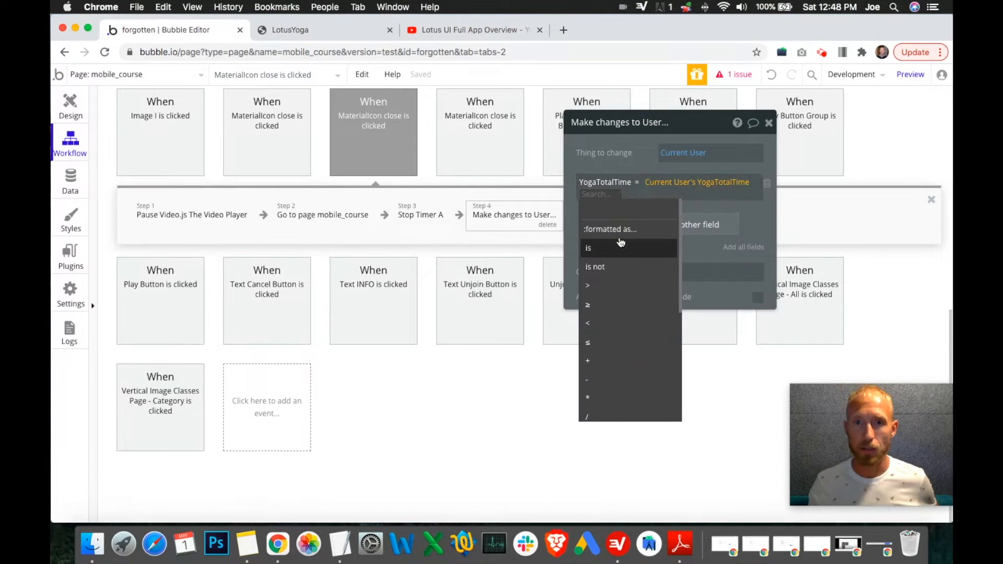
{"action": "left_click", "coordinate": [608, 347]}
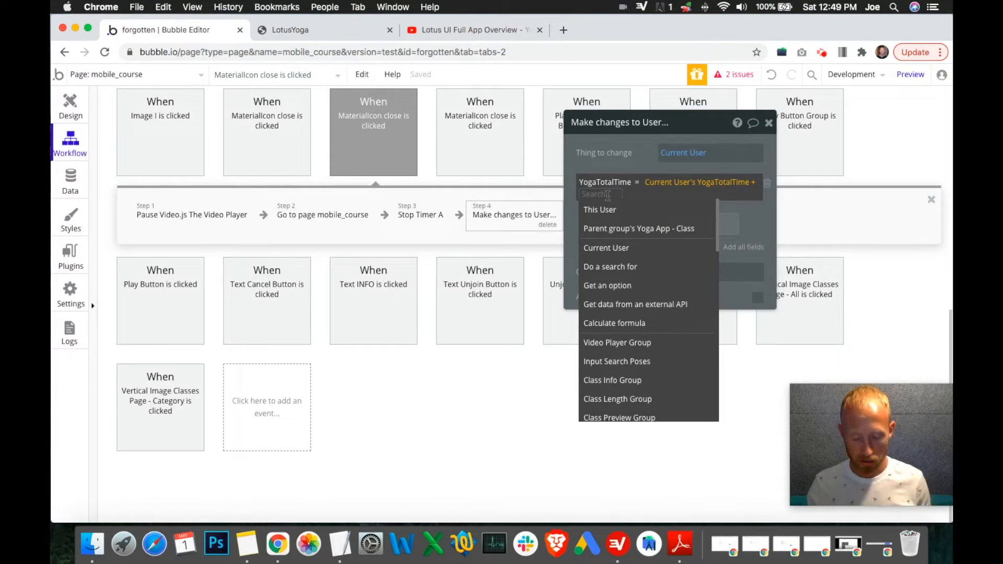
{"action": "type", "text": "tim"}
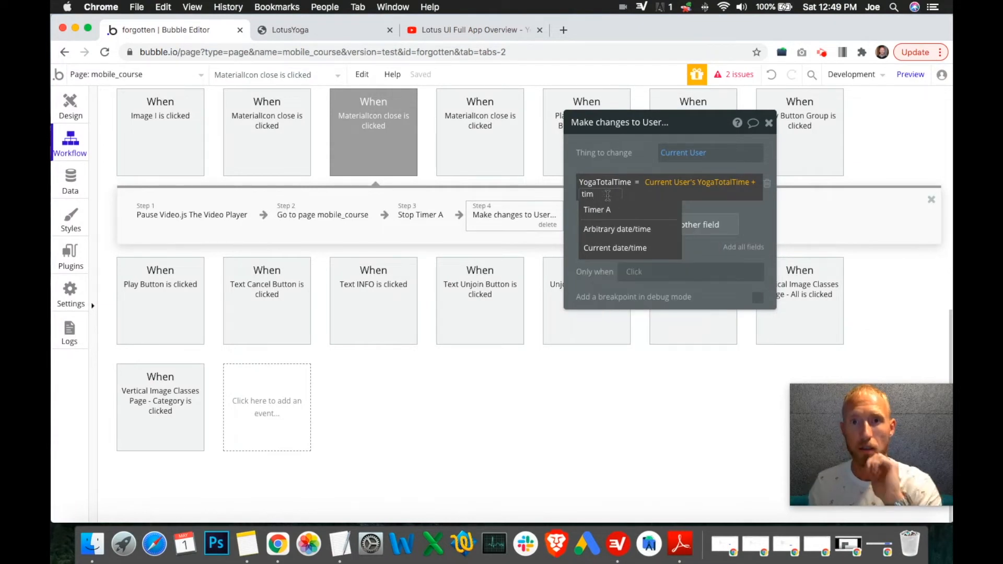
{"action": "left_click", "coordinate": [618, 213]}
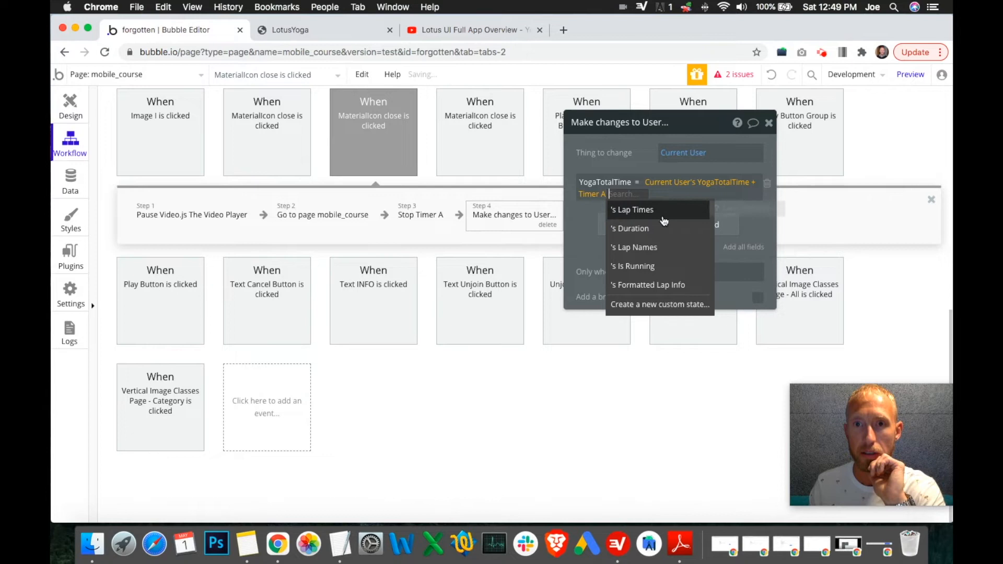
{"action": "left_click", "coordinate": [647, 229]}
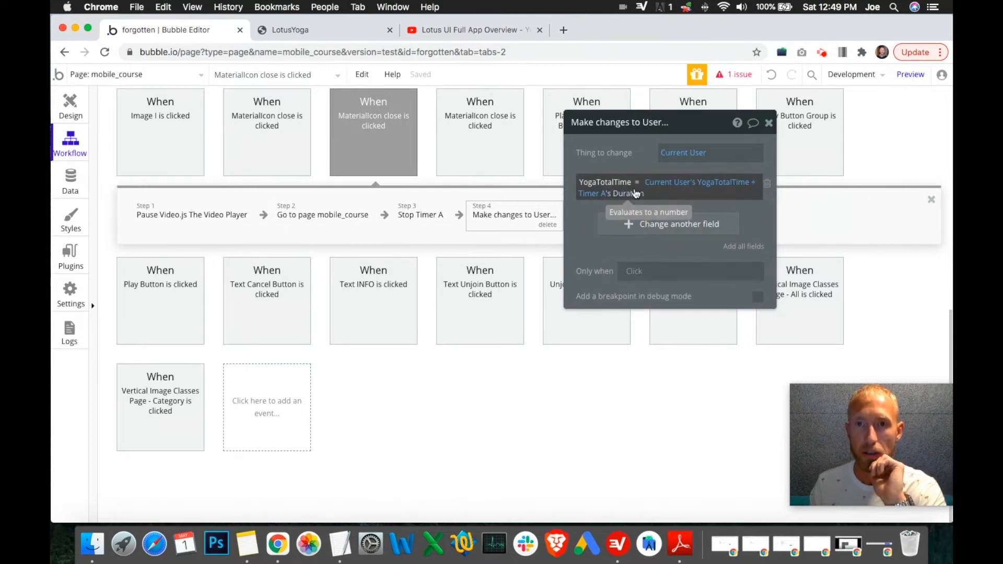
{"action": "left_click", "coordinate": [768, 123]}
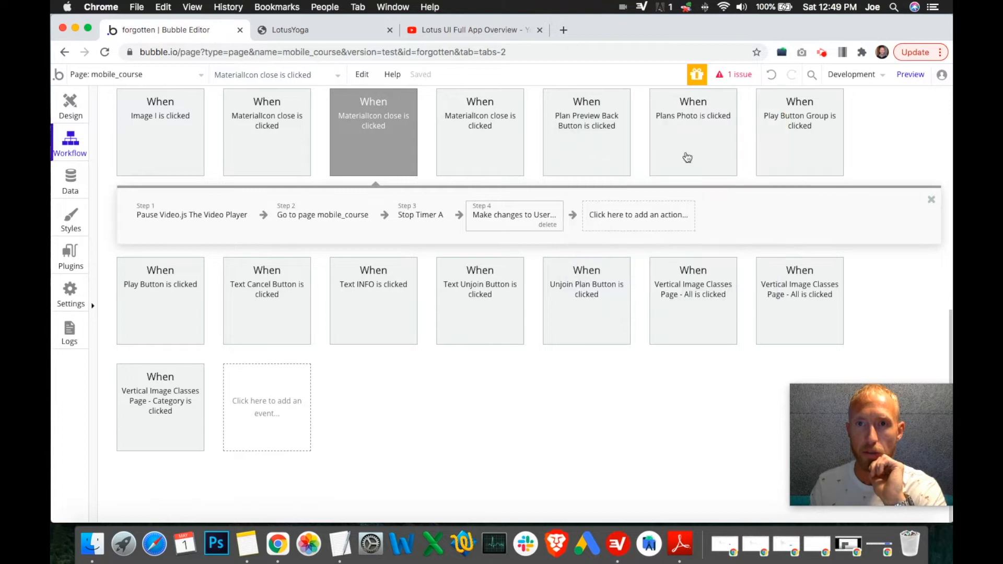
Step: Move the Go to page mobile_course step to the end of the close icon's workflow
{"action": "left_click", "coordinate": [316, 215]}
{"action": "left_click_drag", "start_coordinate": [306, 215], "coordinate": [611, 213]}
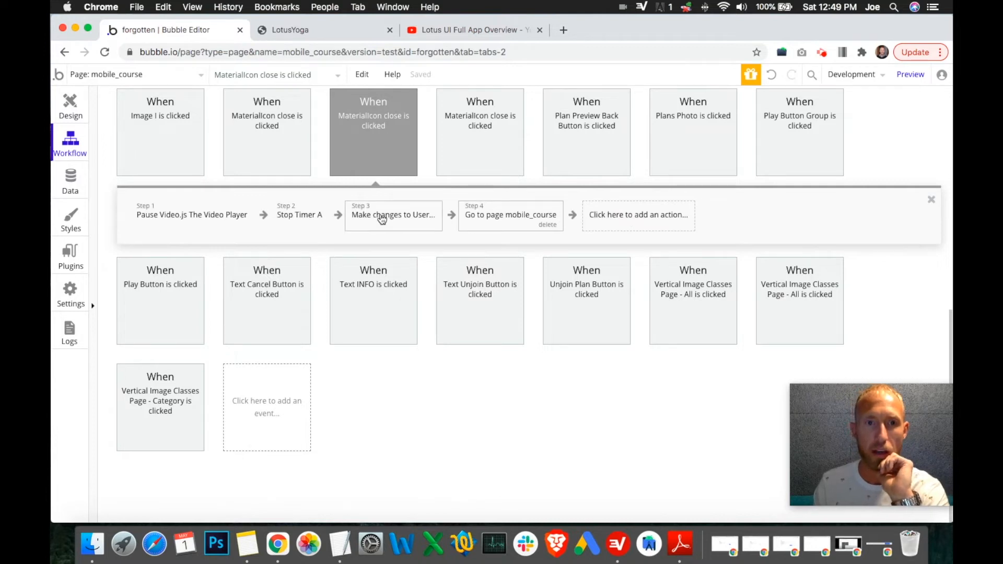
Step: Return to the page design, hide the Video Player Group and show the Class Preview Group
{"action": "left_click", "coordinate": [78, 107]}
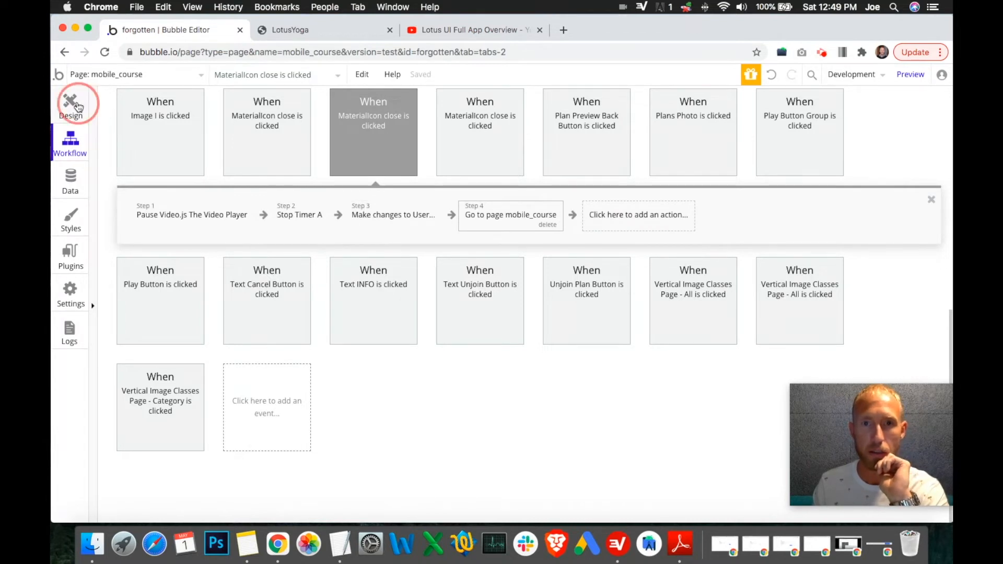
{"action": "left_click", "coordinate": [399, 121]}
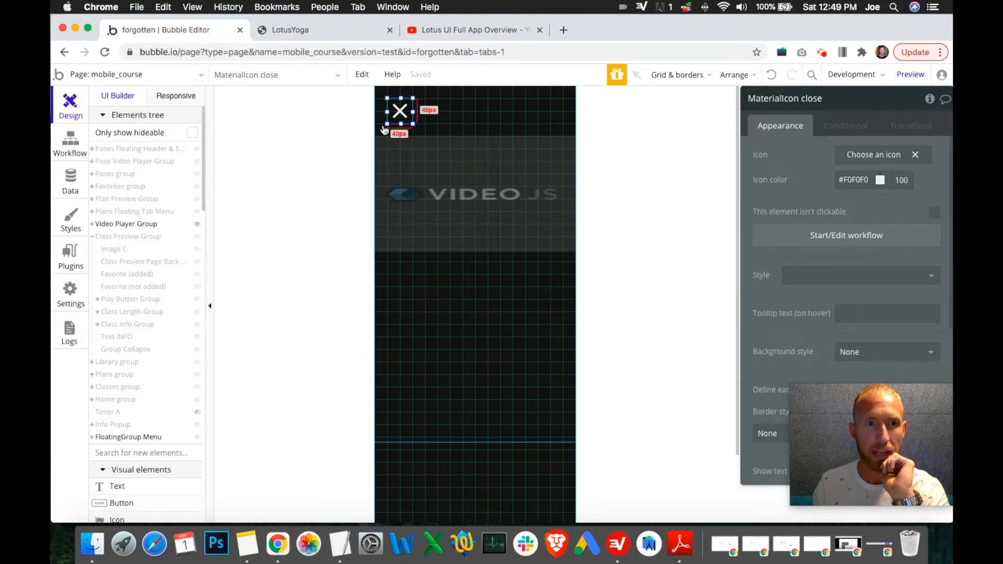
{"action": "left_click", "coordinate": [197, 224]}
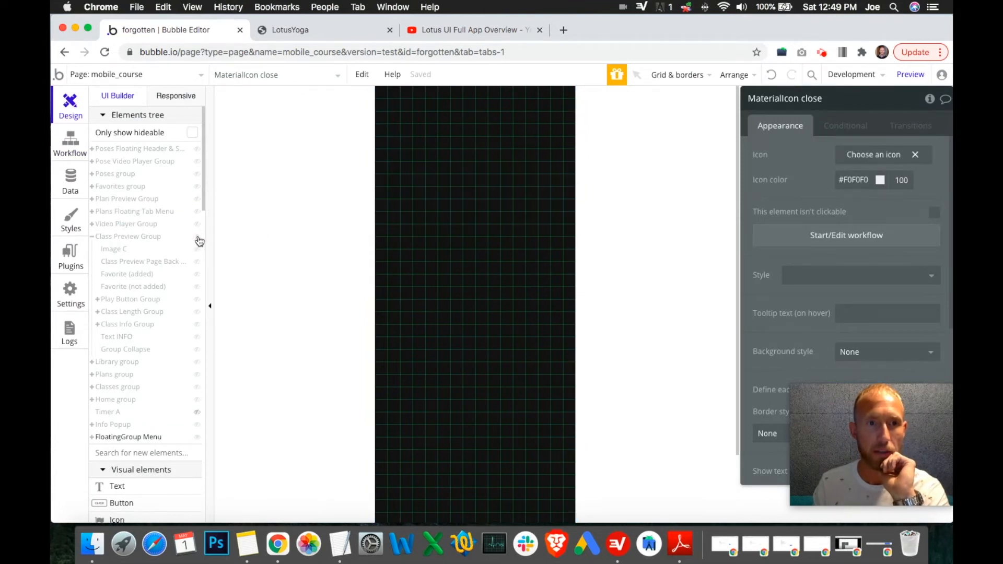
{"action": "left_click", "coordinate": [198, 237]}
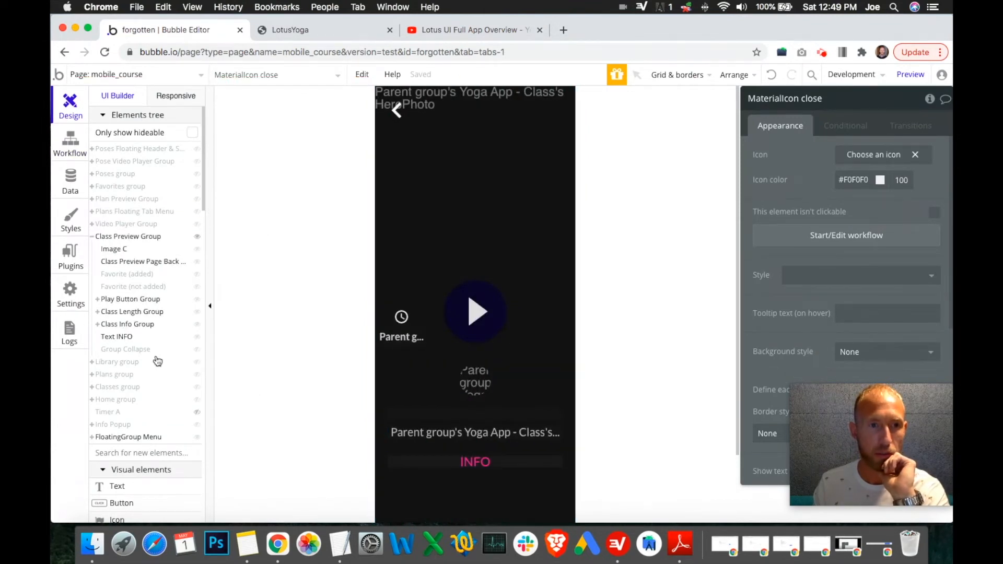
Step: Add a text element to the Class Preview Group and set its content to Timer A's Duration
{"action": "scroll", "coordinate": [136, 460], "scroll_direction": "down", "scroll_amount": 5}
{"action": "left_click", "coordinate": [126, 380]}
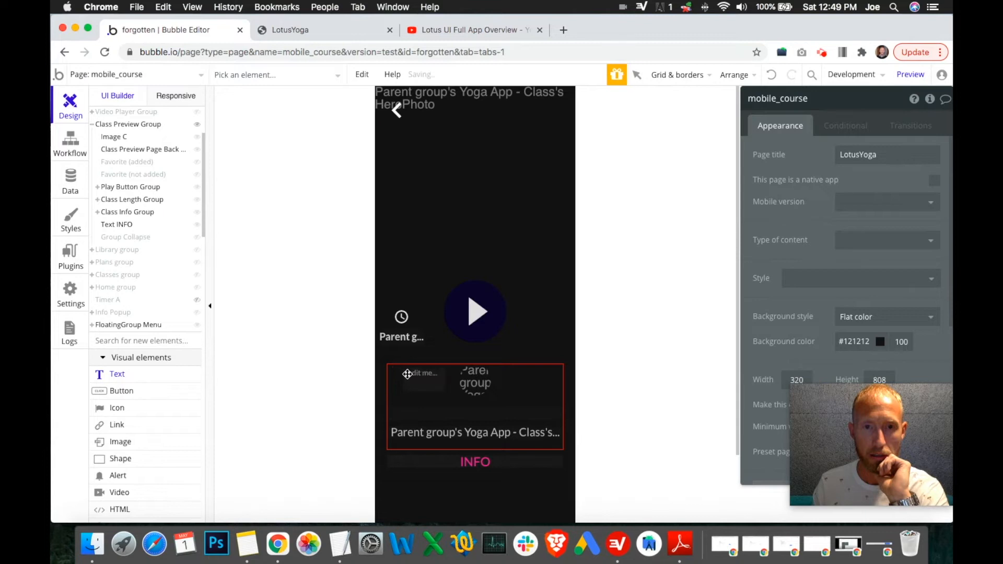
{"action": "left_click_drag", "start_coordinate": [407, 374], "coordinate": [445, 392]}
{"action": "left_click", "coordinate": [690, 156]}
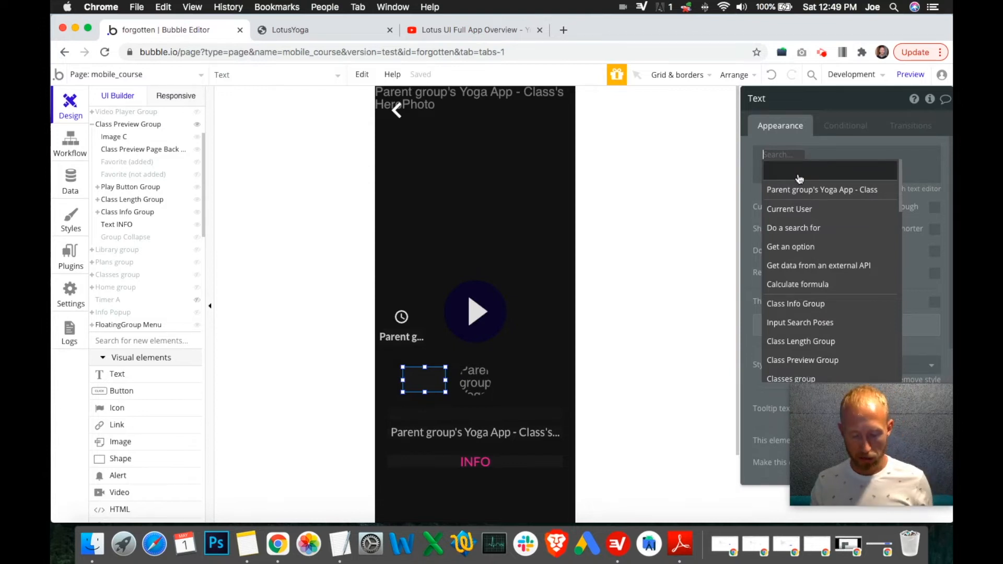
{"action": "type", "text": "time"}
{"action": "left_click", "coordinate": [786, 188]}
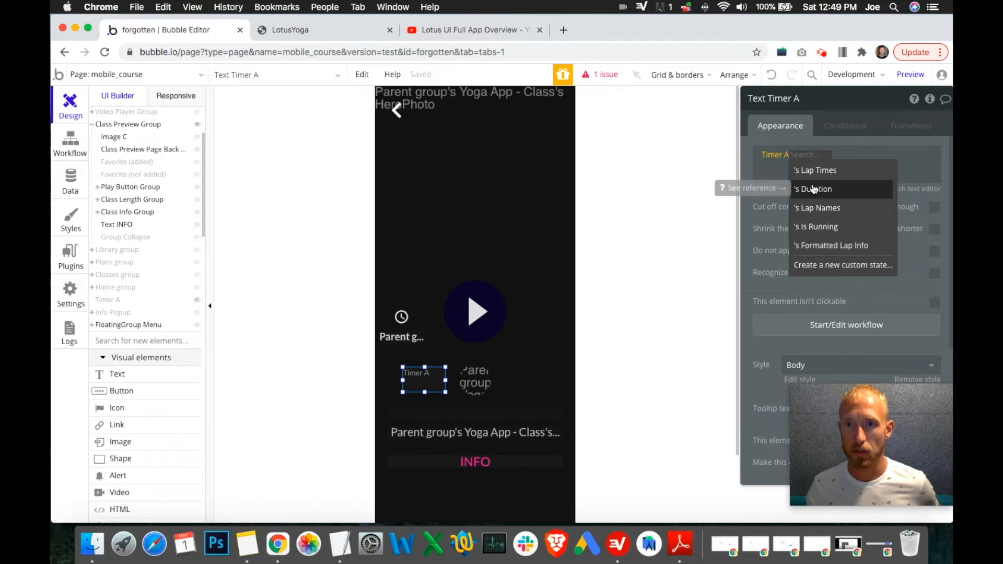
{"action": "left_click", "coordinate": [813, 189]}
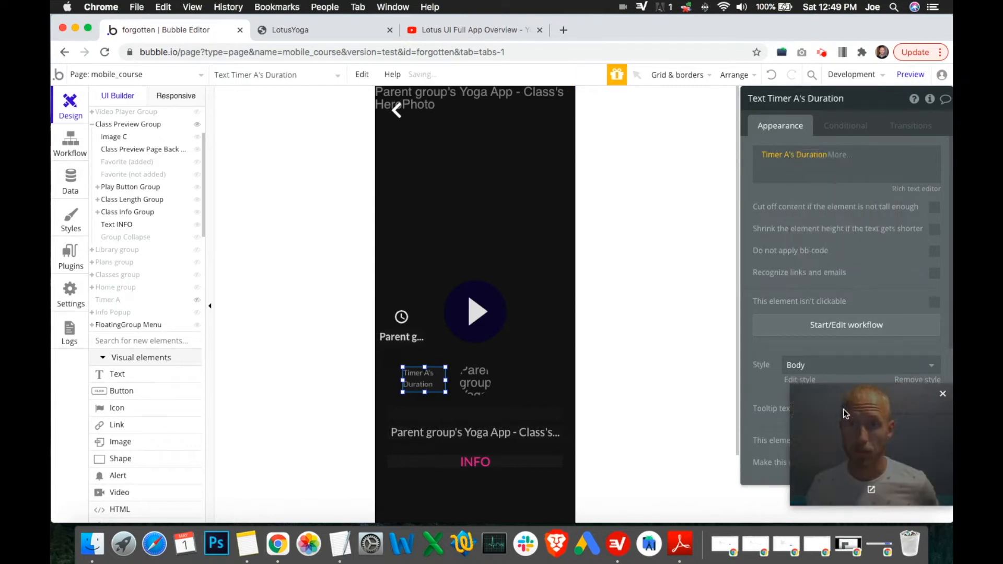
Step: Clear the text element's style, widen it slightly, and set its font size to 20
{"action": "left_click", "coordinate": [865, 367]}
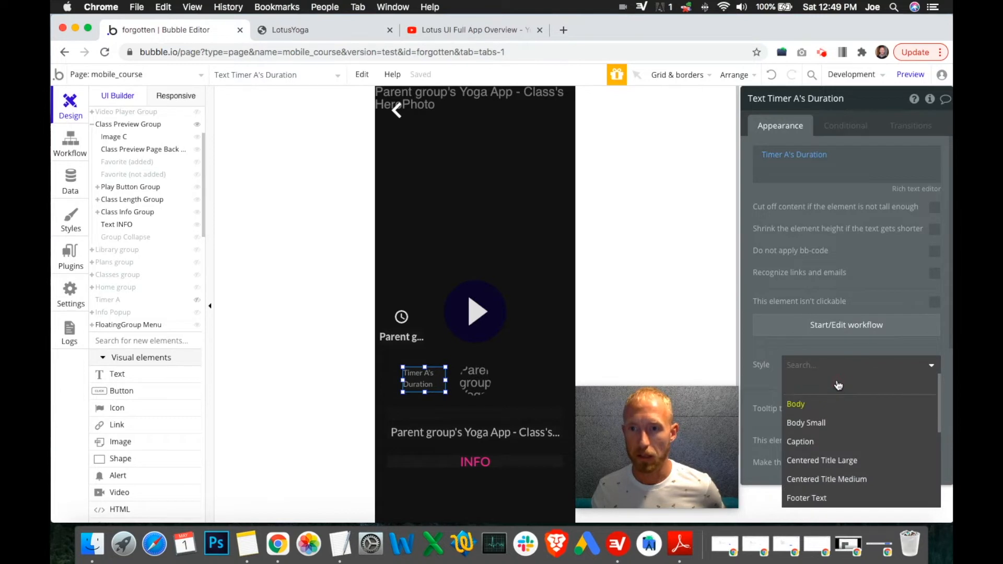
{"action": "left_click", "coordinate": [820, 392]}
{"action": "scroll", "coordinate": [862, 377], "scroll_direction": "down", "scroll_amount": 2}
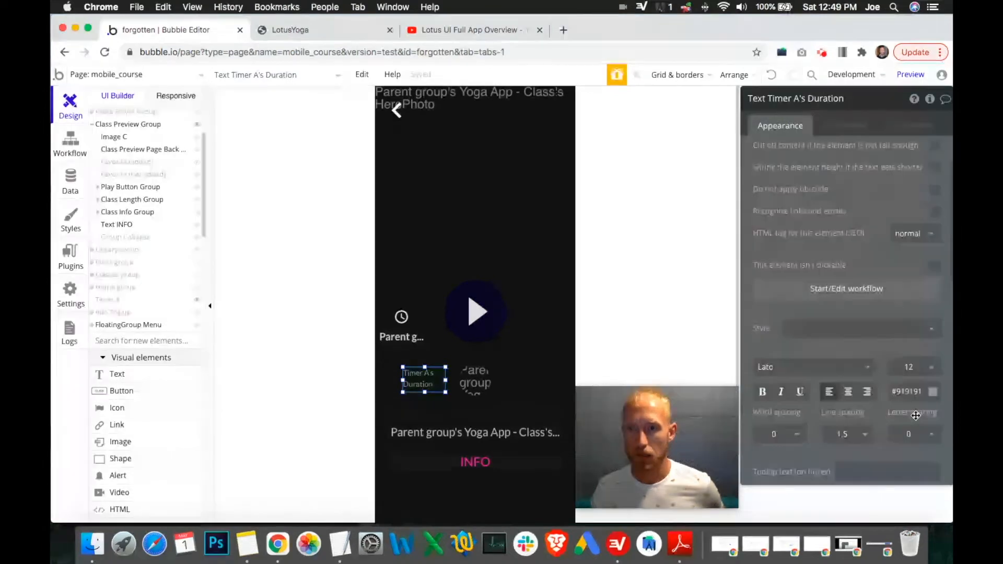
{"action": "left_click", "coordinate": [914, 367]}
{"action": "scroll", "coordinate": [910, 476], "scroll_direction": "down", "scroll_amount": 2}
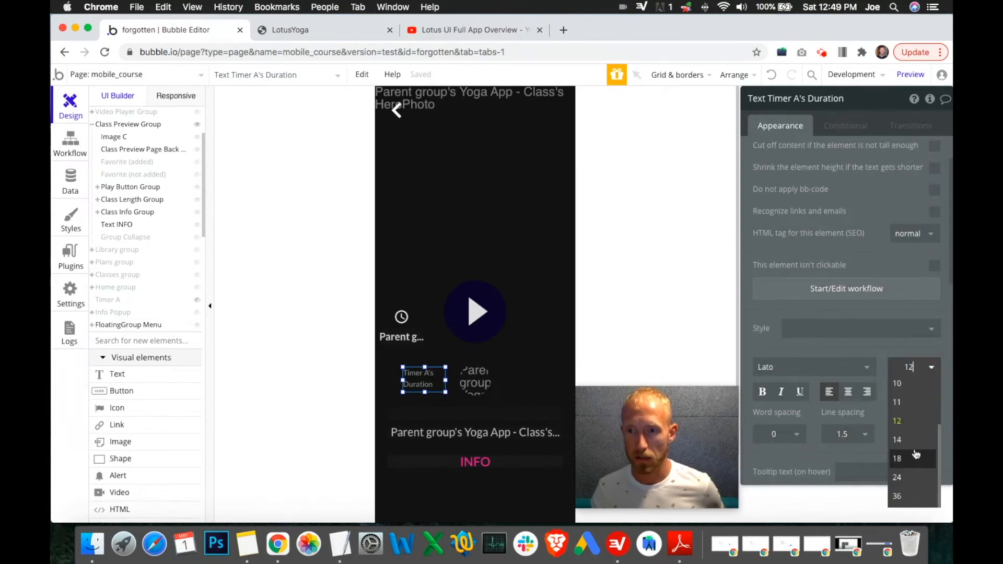
{"action": "left_click", "coordinate": [909, 477]}
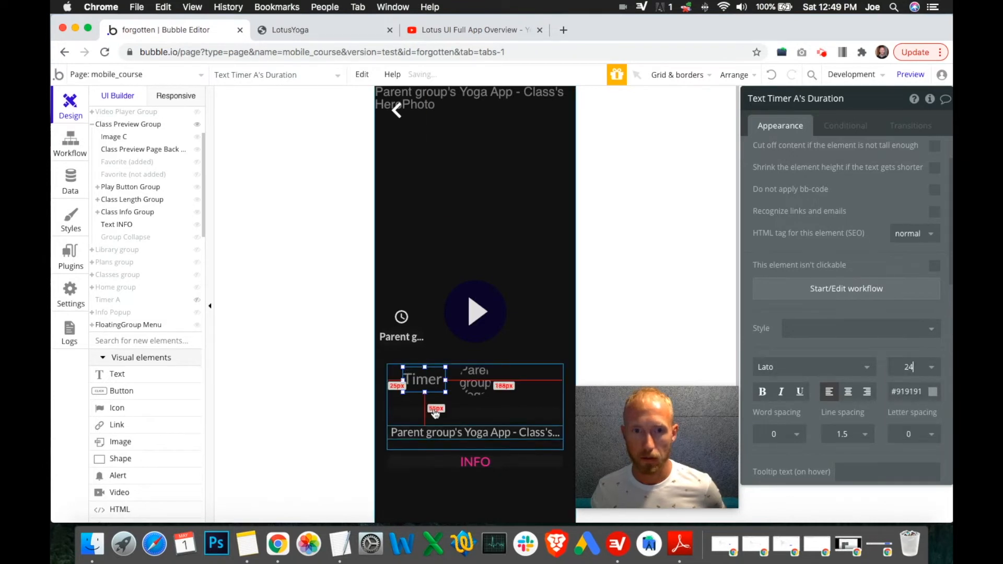
{"action": "left_click_drag", "start_coordinate": [399, 381], "coordinate": [394, 381]}
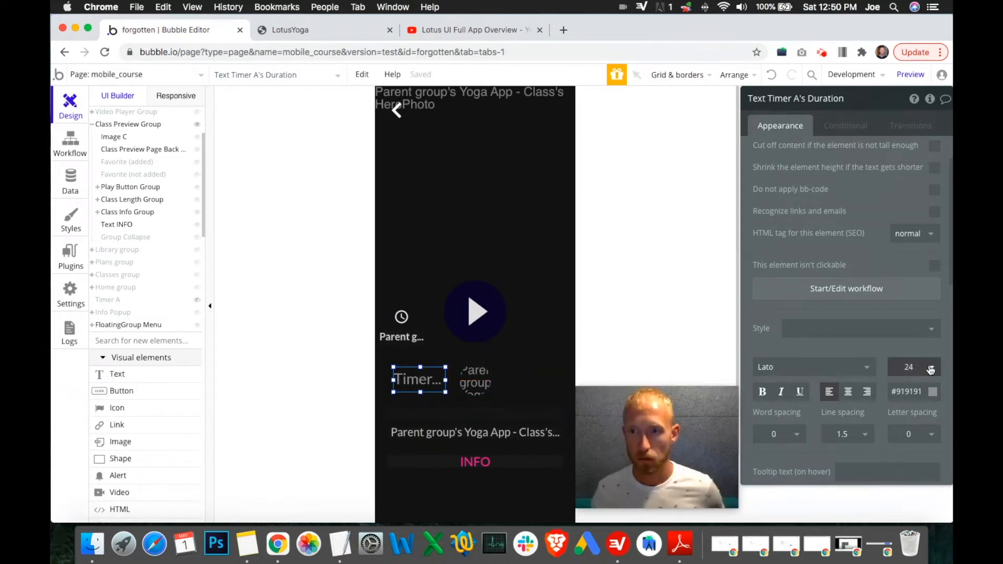
{"action": "left_click", "coordinate": [931, 370]}
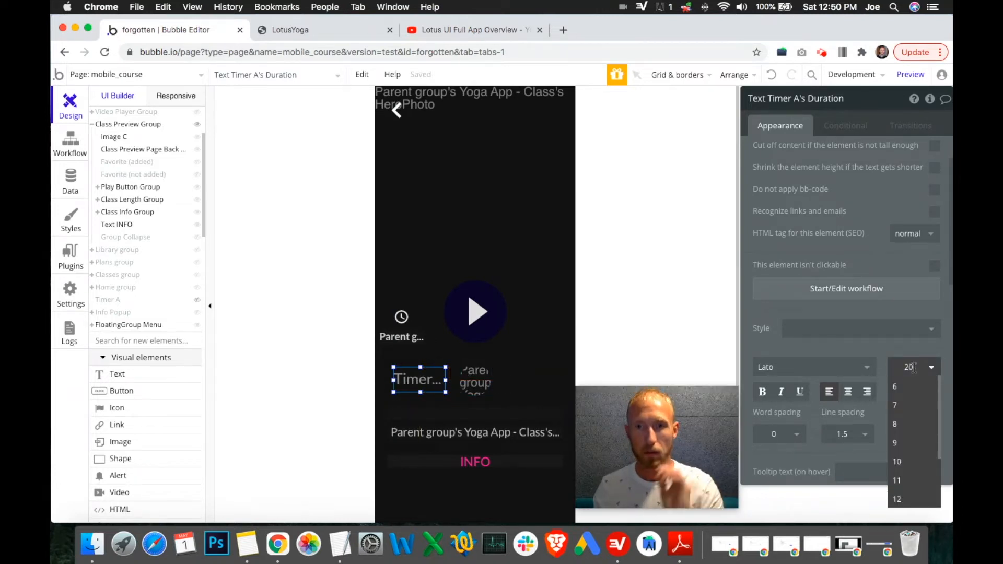
{"action": "type", "text": "20"}
{"action": "key", "text": "Return"}
Step: Append the word "sec" after Timer A's Duration in the text content
{"action": "scroll", "coordinate": [829, 215], "scroll_direction": "up", "scroll_amount": 2}
{"action": "left_click", "coordinate": [834, 155]}
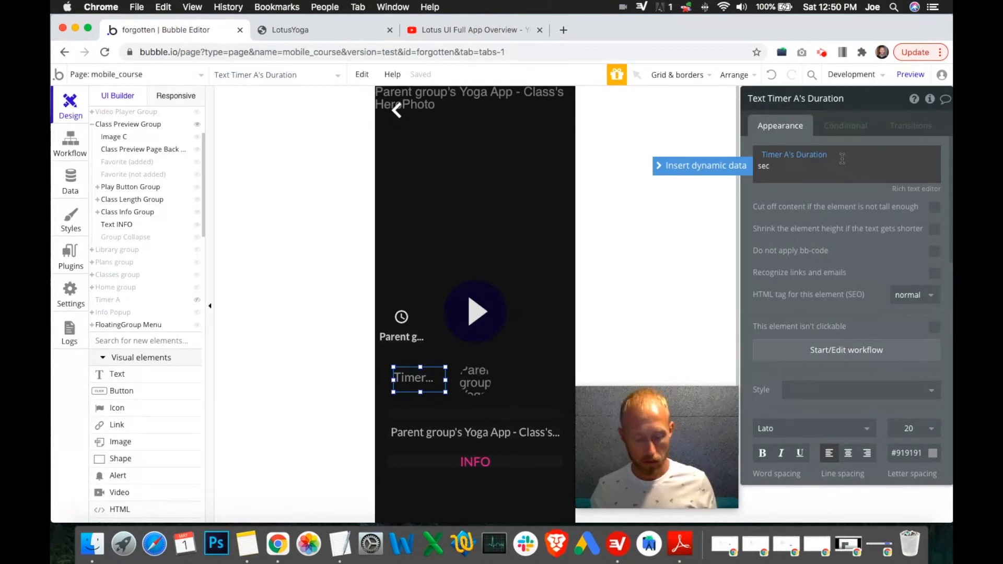
{"action": "type", "text": "sec"}
{"action": "left_click", "coordinate": [834, 200]}
{"action": "double_click", "coordinate": [831, 154]}
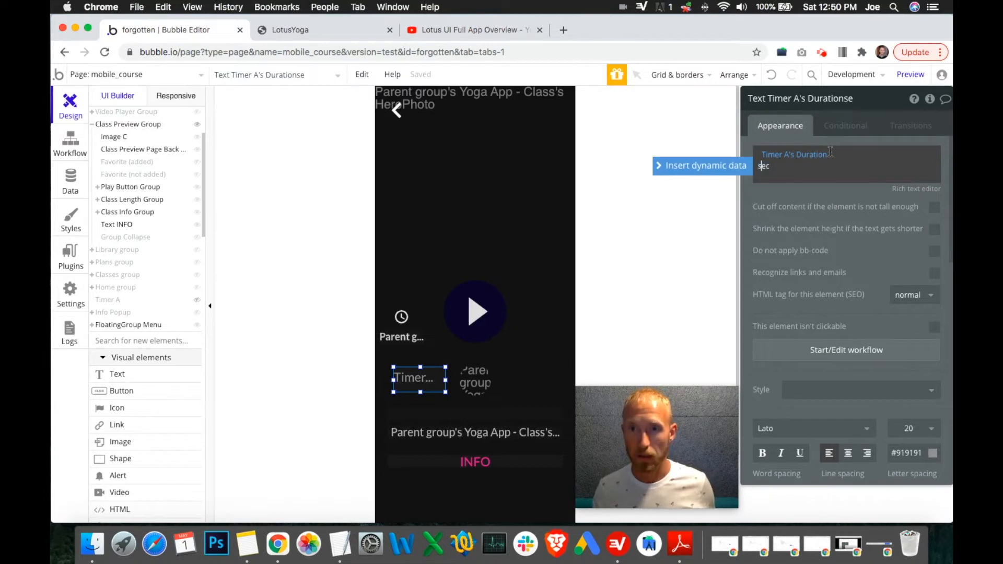
{"action": "left_click", "coordinate": [784, 191]}
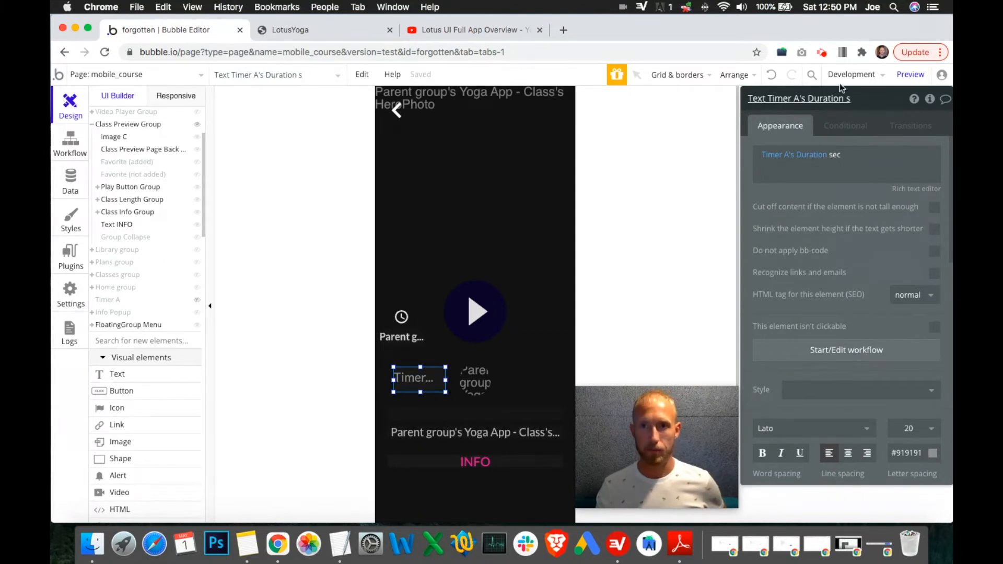
{"action": "left_click", "coordinate": [348, 39]}
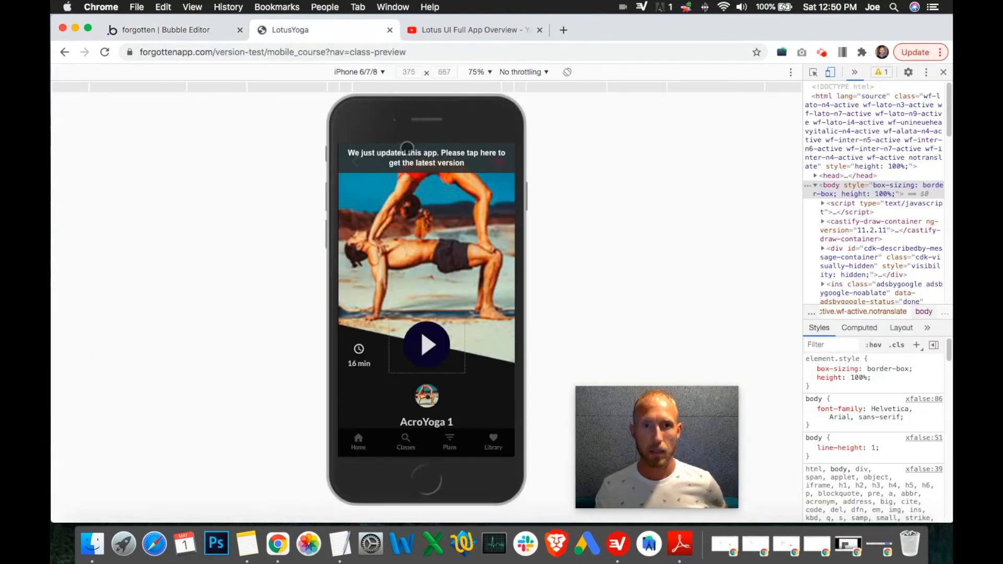
{"action": "left_click", "coordinate": [188, 32]}
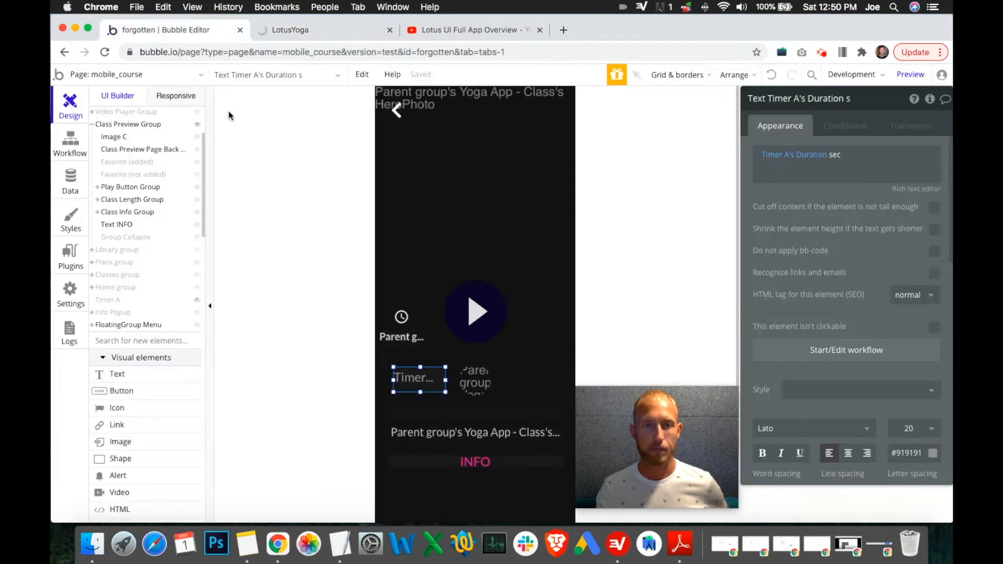
{"action": "left_click", "coordinate": [70, 183]}
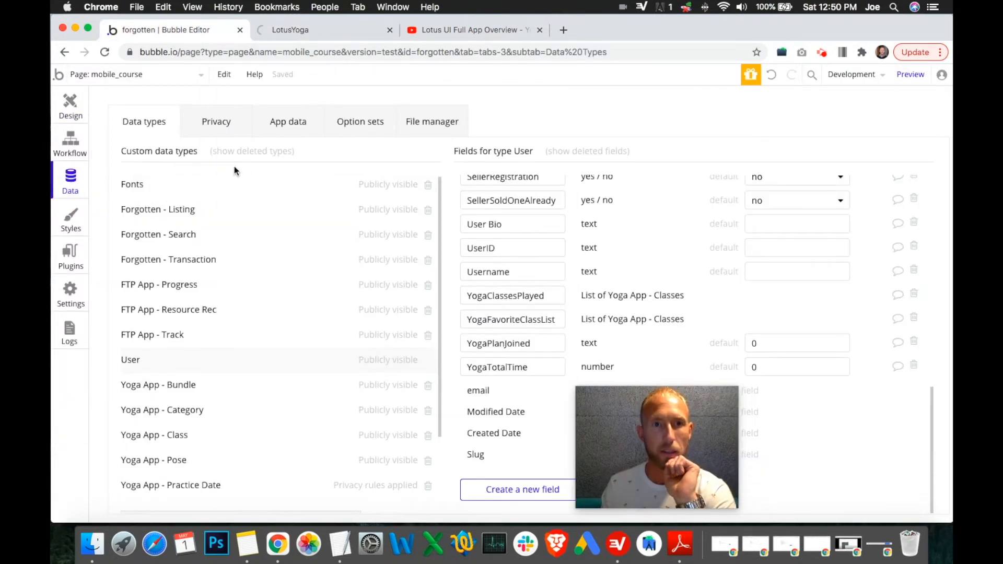
{"action": "left_click", "coordinate": [70, 142]}
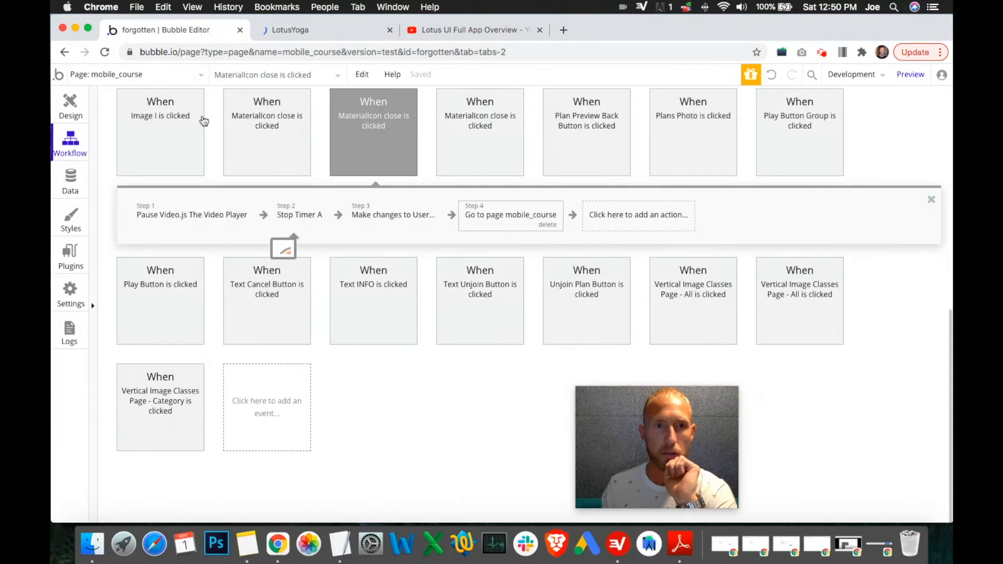
{"action": "left_click", "coordinate": [276, 30]}
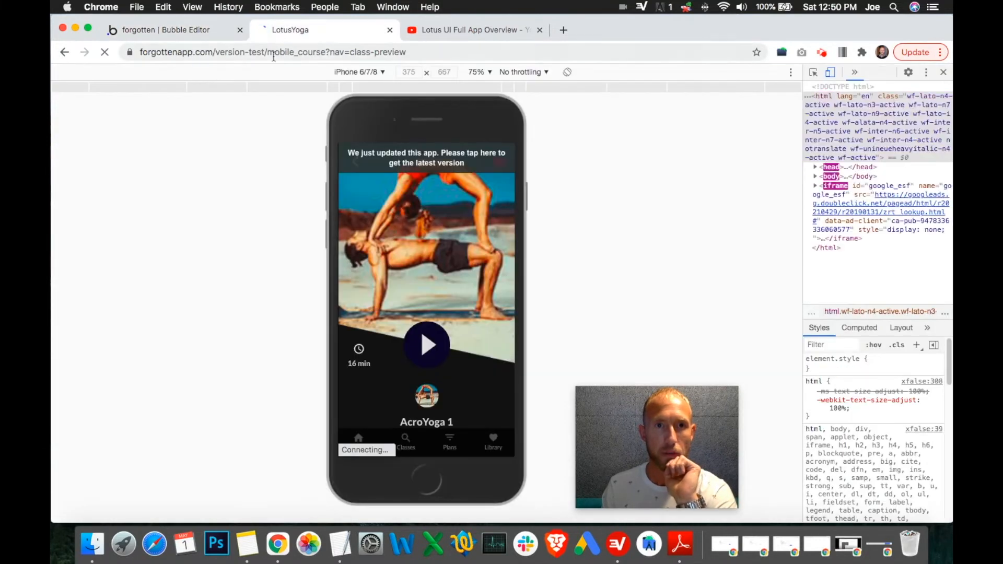
{"action": "key", "text": "super+r"}
{"action": "left_click", "coordinate": [273, 52]}
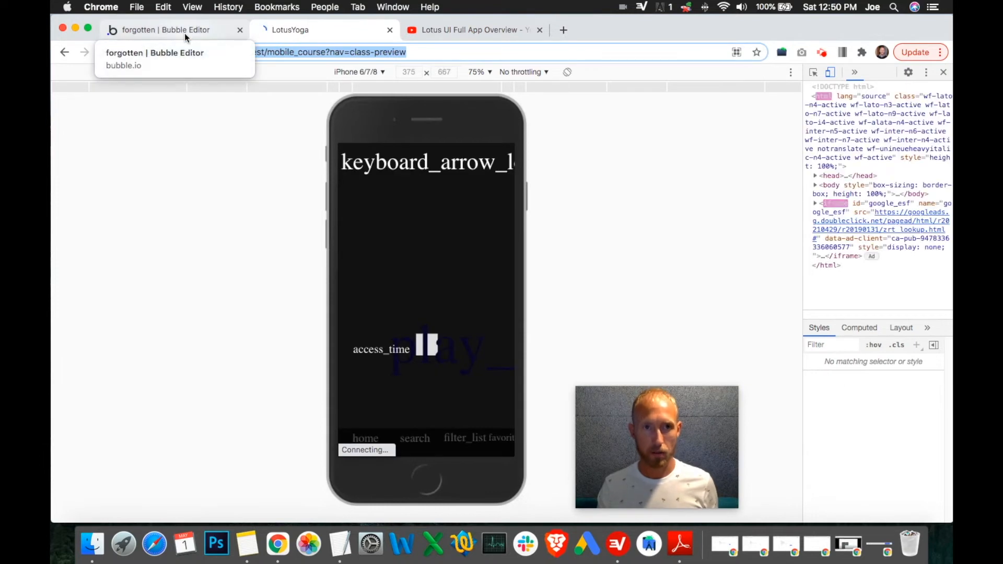
{"action": "left_click", "coordinate": [184, 33]}
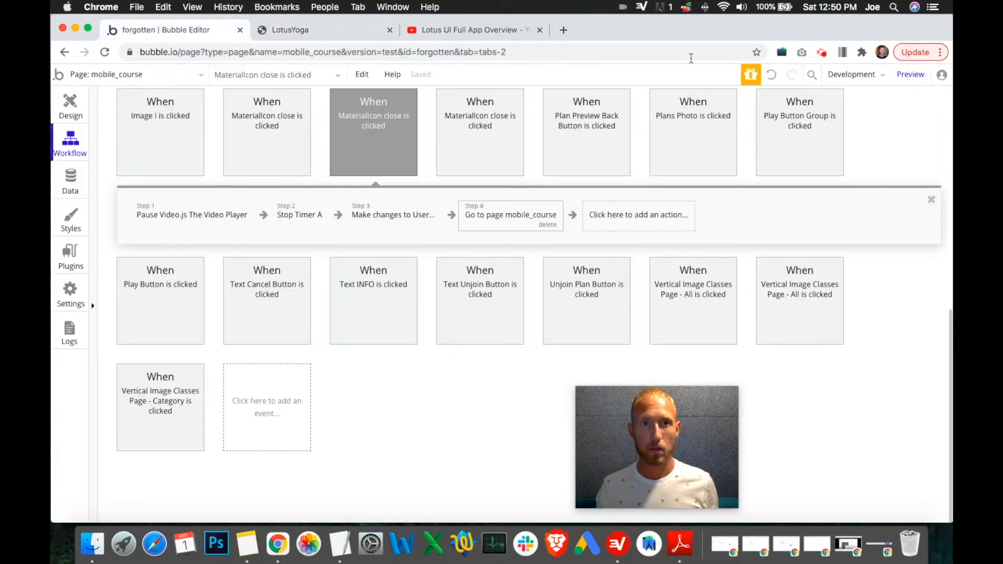
Step: Open a normal preview of the app in debug mode
{"action": "right_click", "coordinate": [914, 76]}
{"action": "left_click", "coordinate": [927, 109]}
{"action": "left_click", "coordinate": [916, 81]}
{"action": "left_click", "coordinate": [830, 99]}
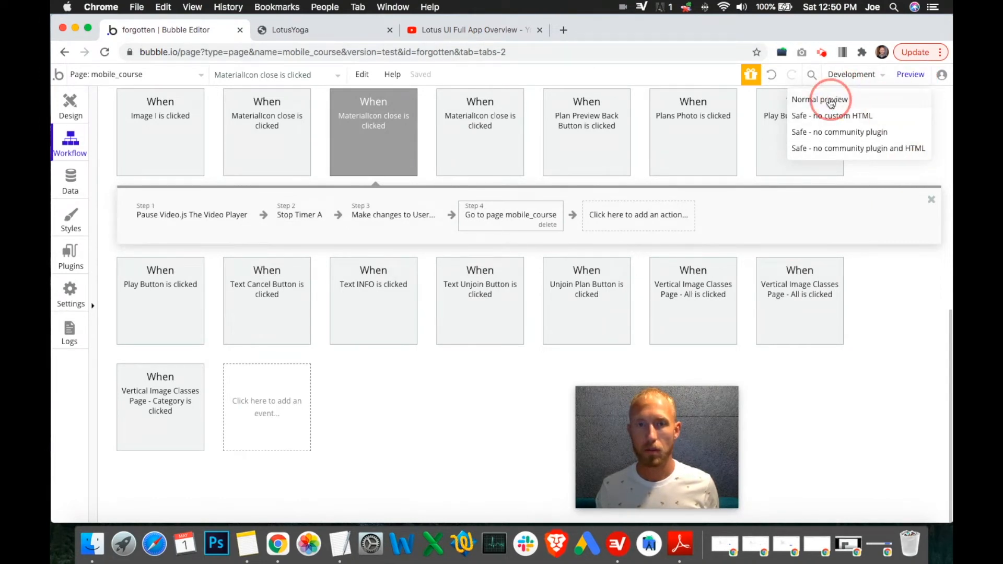
{"action": "left_click", "coordinate": [831, 100]}
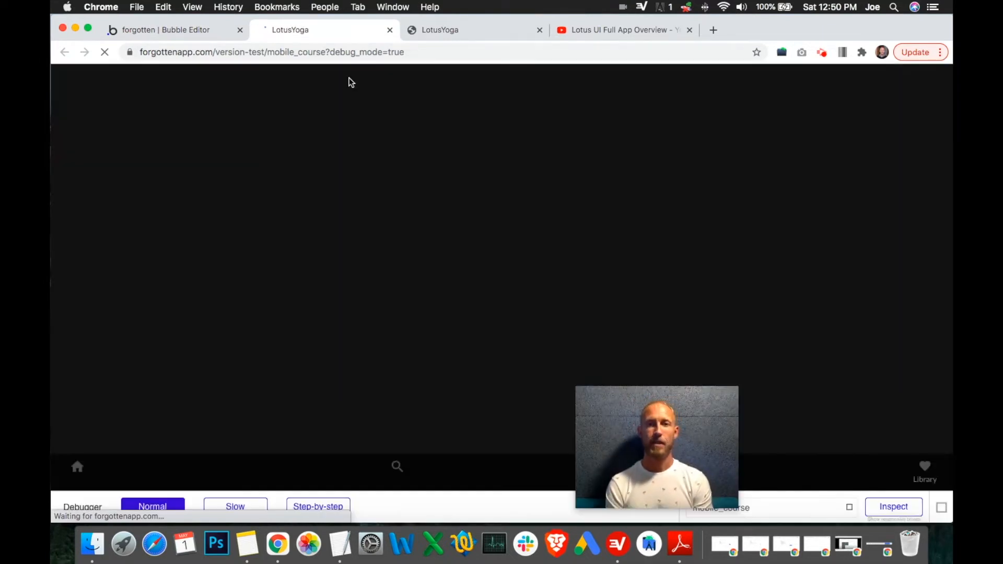
{"action": "left_click_drag", "start_coordinate": [642, 455], "coordinate": [875, 392]}
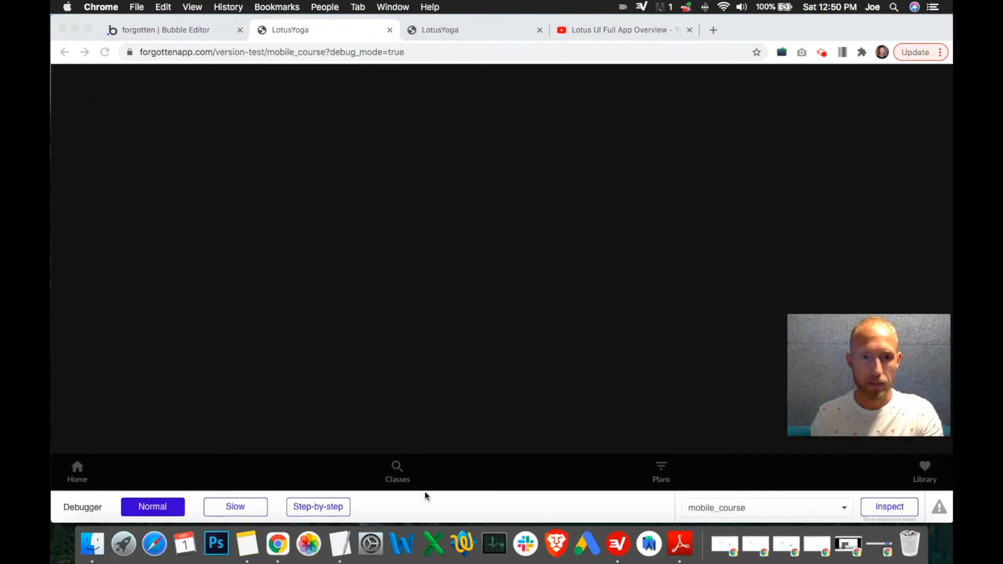
Step: Switch the debugger to step-by-step and open a class's preview page from Home
{"action": "left_click", "coordinate": [316, 508]}
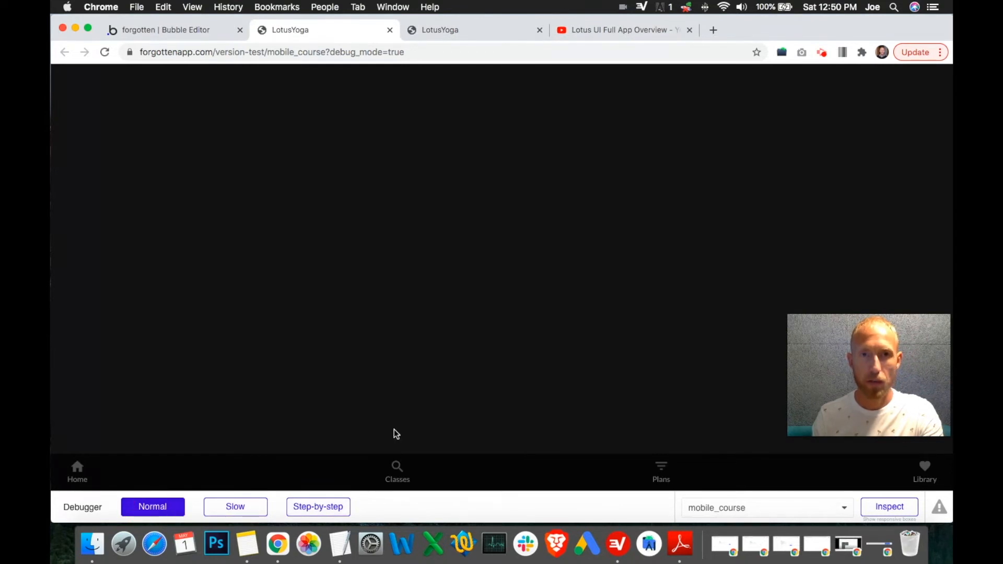
{"action": "left_click", "coordinate": [76, 467]}
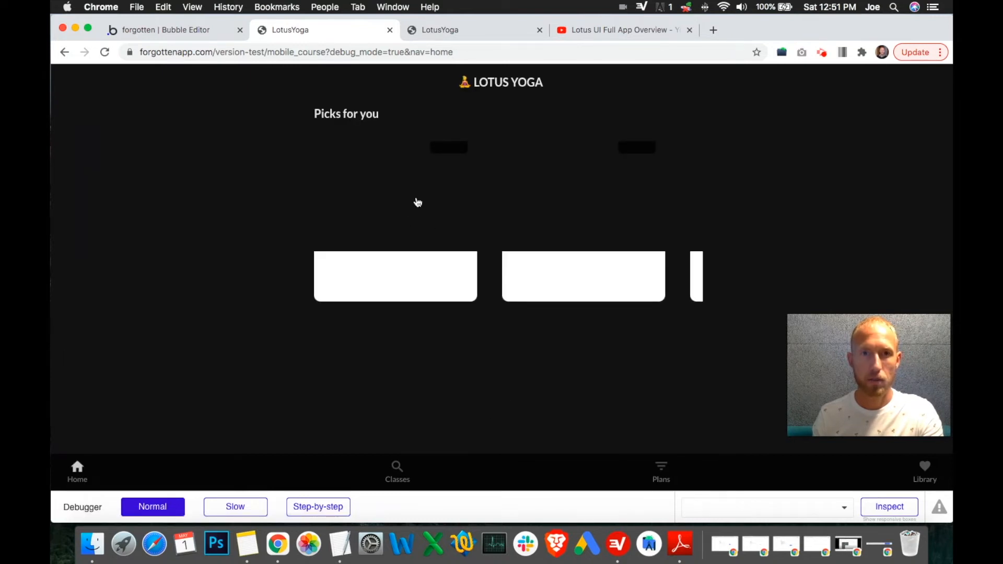
{"action": "left_click", "coordinate": [405, 224]}
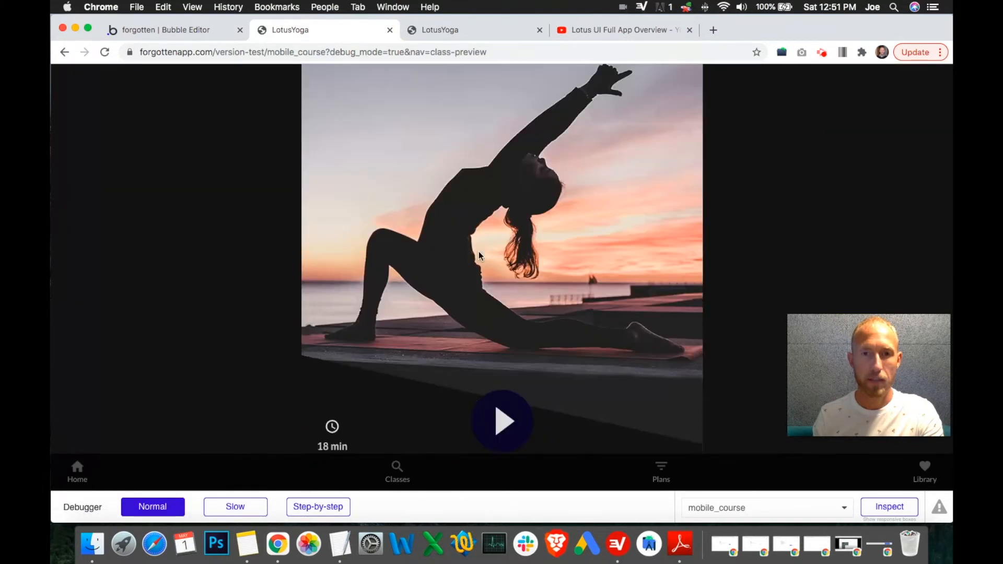
{"action": "scroll", "coordinate": [478, 252], "scroll_direction": "down", "scroll_amount": 5}
{"action": "left_click", "coordinate": [320, 506]}
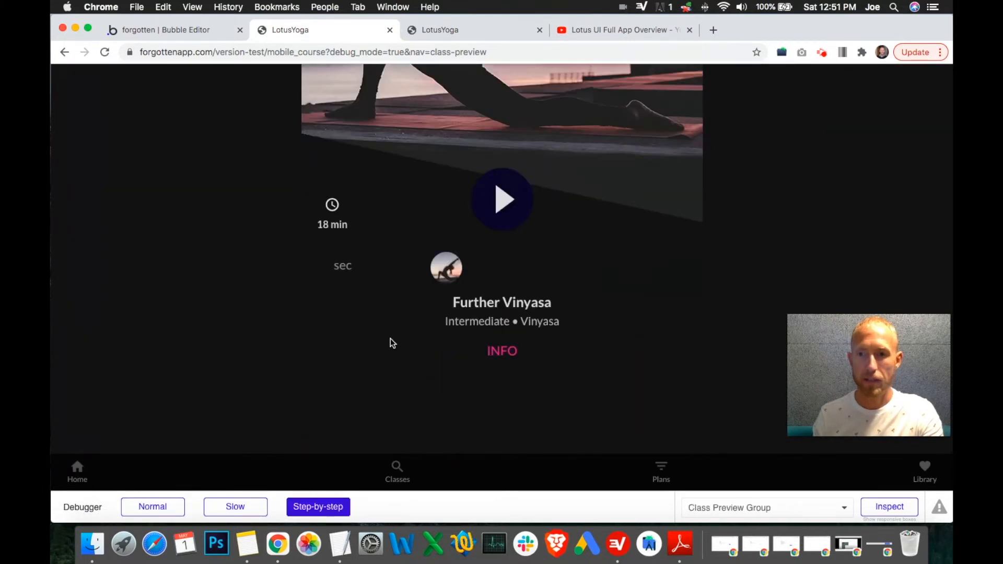
Step: Inspect the Play button element's properties in the debugger, then stop inspecting
{"action": "left_click", "coordinate": [889, 507]}
{"action": "left_click_drag", "start_coordinate": [829, 258], "coordinate": [825, 159]}
{"action": "left_click", "coordinate": [569, 208]}
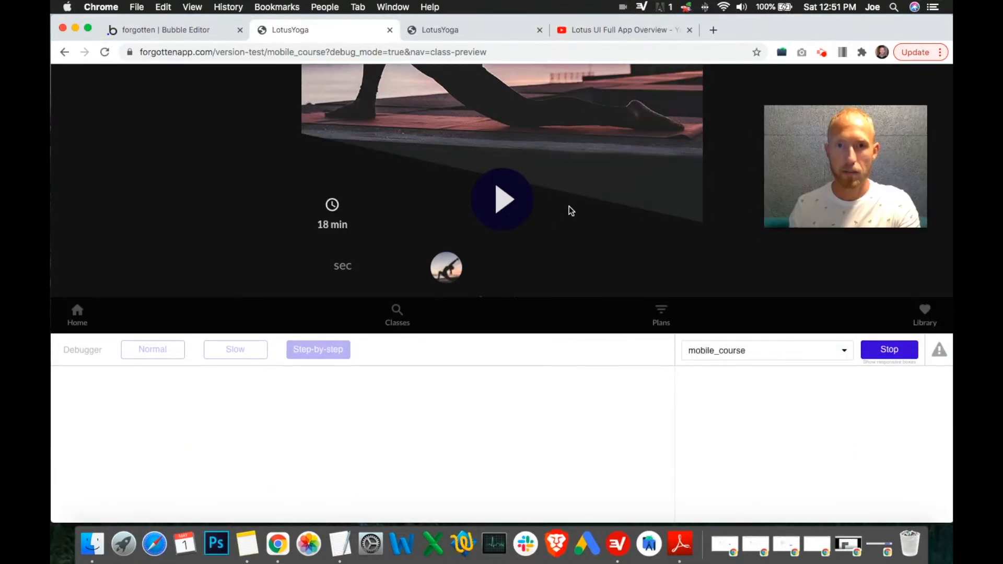
{"action": "left_click", "coordinate": [497, 210]}
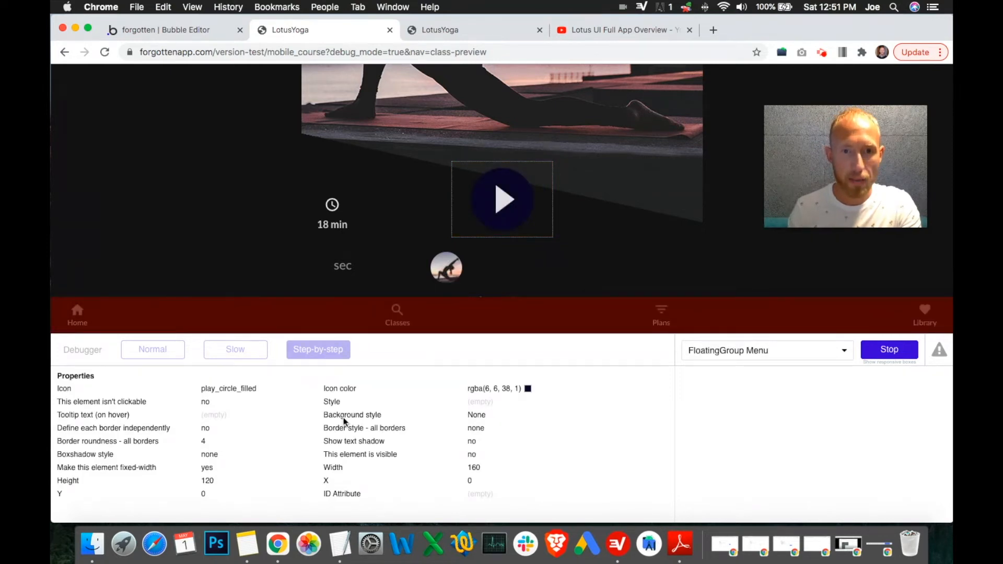
{"action": "scroll", "coordinate": [310, 437], "scroll_direction": "down", "scroll_amount": 1}
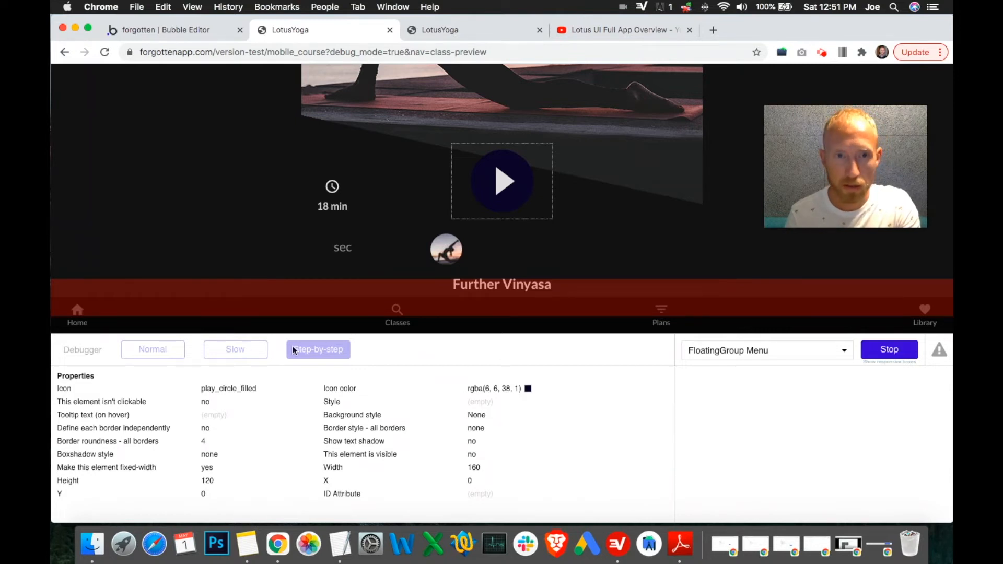
{"action": "left_click", "coordinate": [314, 352]}
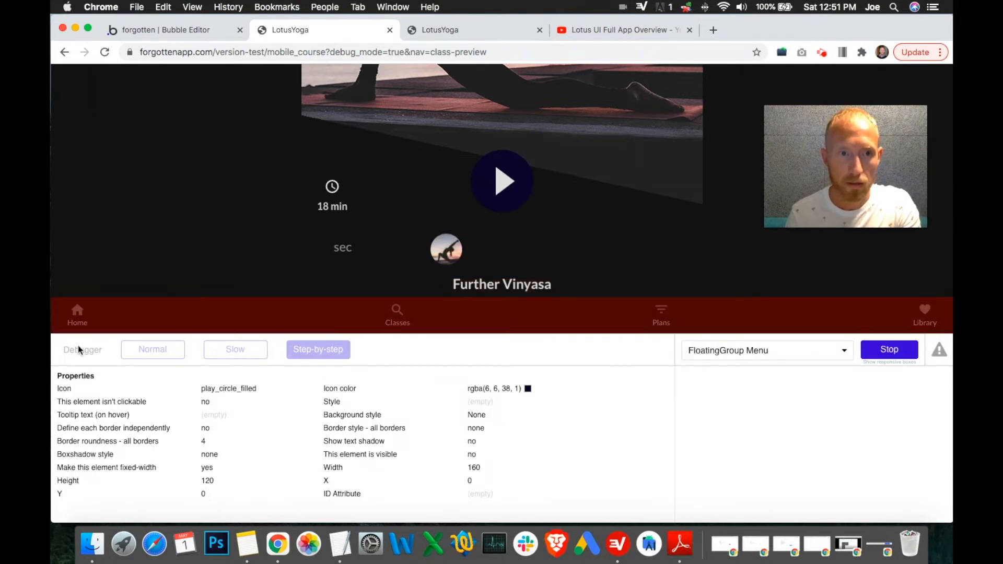
{"action": "left_click", "coordinate": [878, 354]}
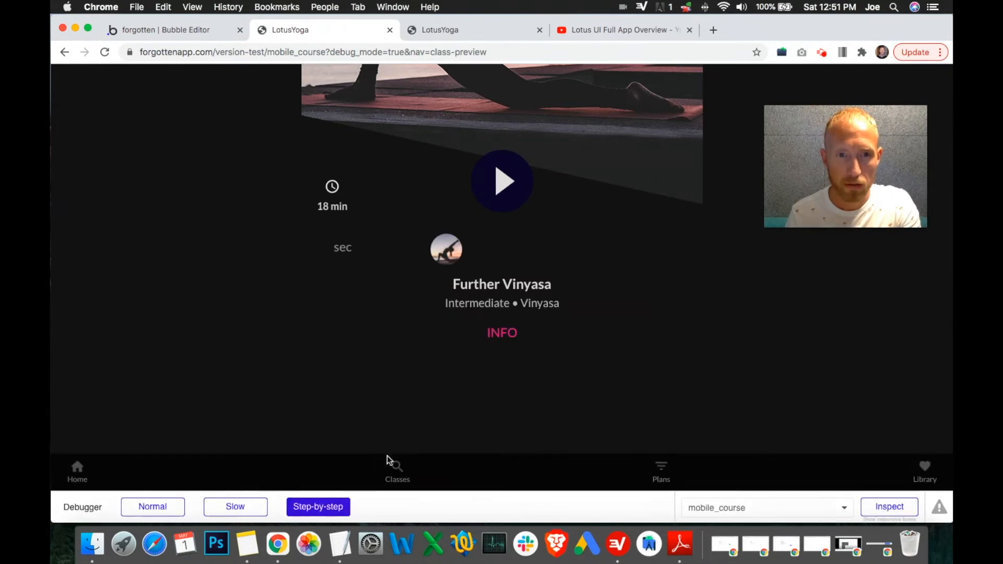
Step: Step through the Play button's click workflow in the debugger and inspect the Play button's properties
{"action": "left_click", "coordinate": [510, 201]}
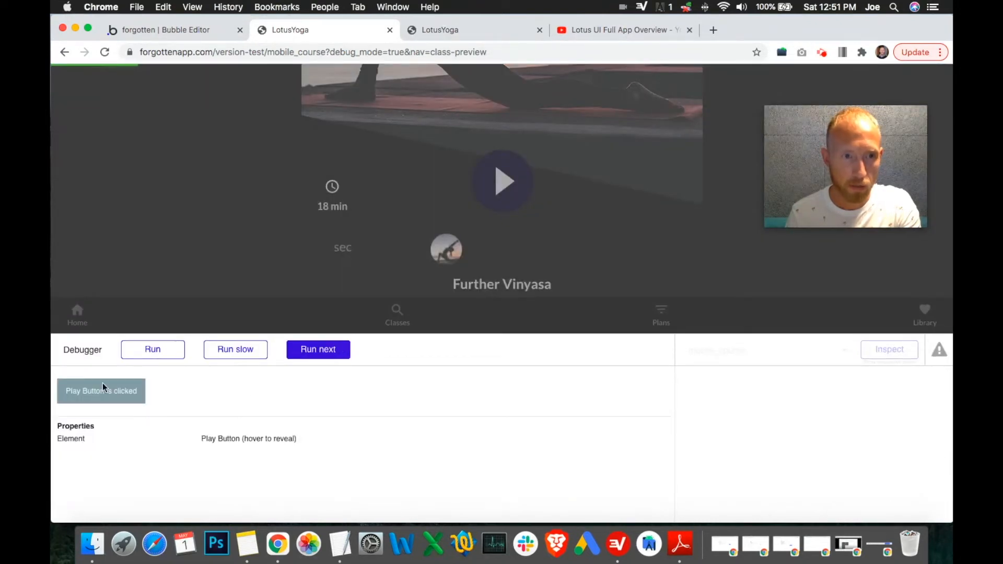
{"action": "left_click", "coordinate": [318, 353]}
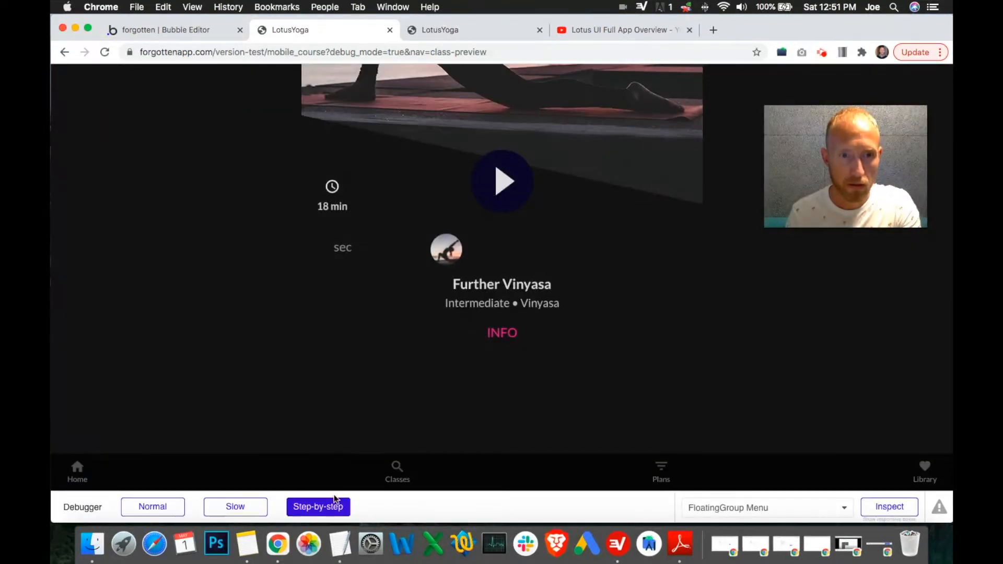
{"action": "left_click", "coordinate": [884, 511]}
{"action": "left_click", "coordinate": [895, 354]}
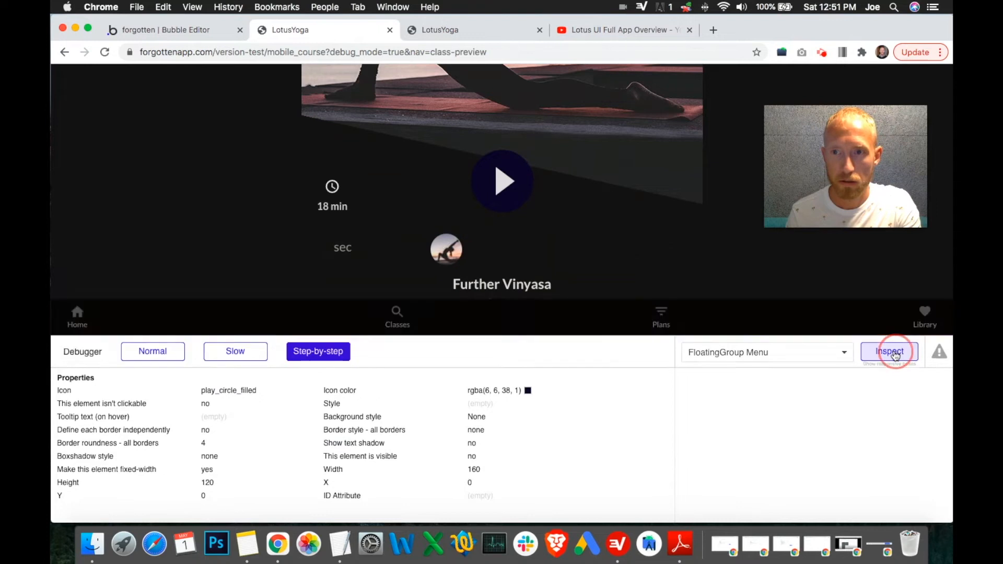
{"action": "left_click", "coordinate": [495, 188]}
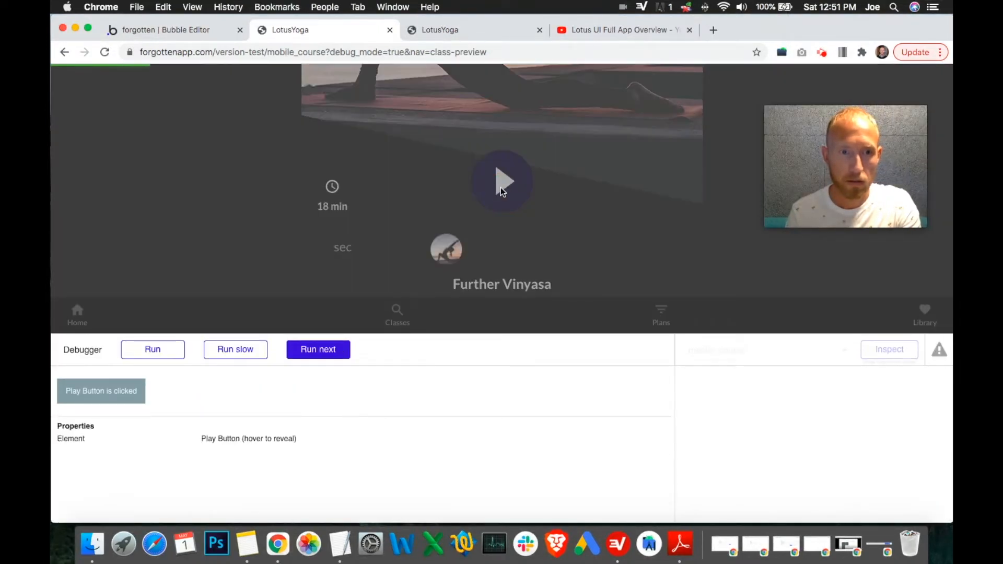
{"action": "left_click", "coordinate": [250, 352]}
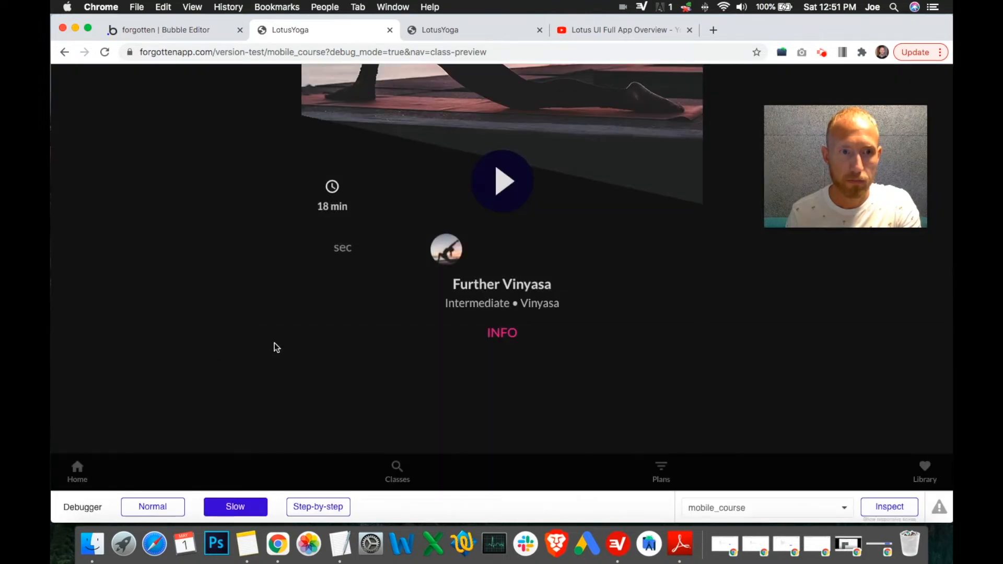
Step: Trigger the Play button again with the debugger in slow mode and run the workflow
{"action": "left_click", "coordinate": [528, 195]}
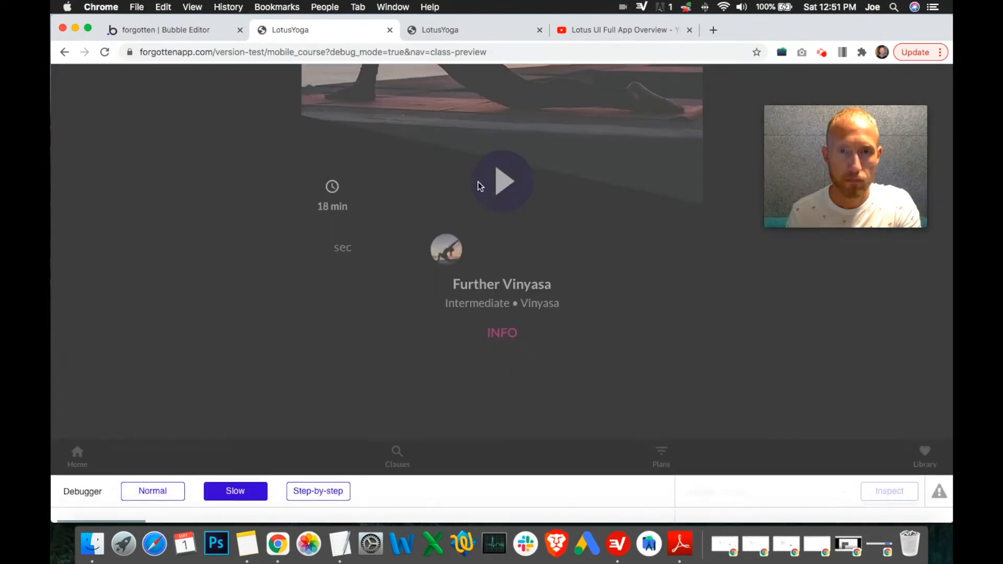
{"action": "left_click", "coordinate": [480, 187]}
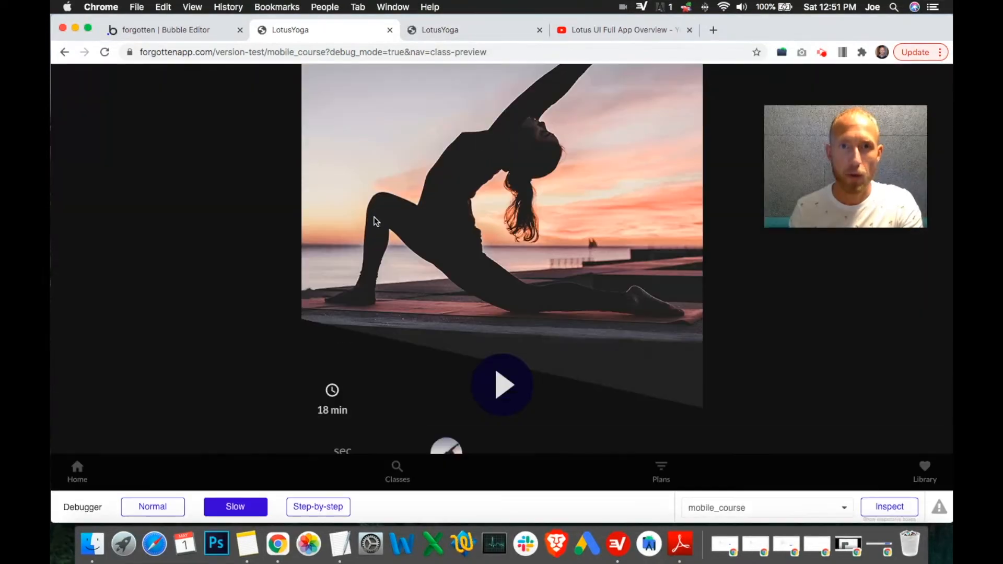
{"action": "left_click", "coordinate": [460, 384]}
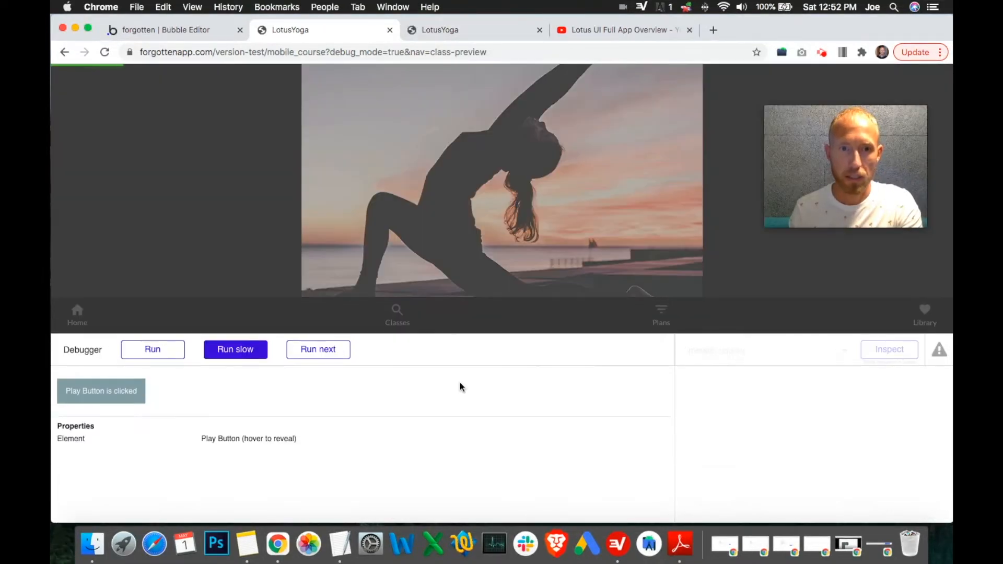
{"action": "left_click", "coordinate": [157, 353]}
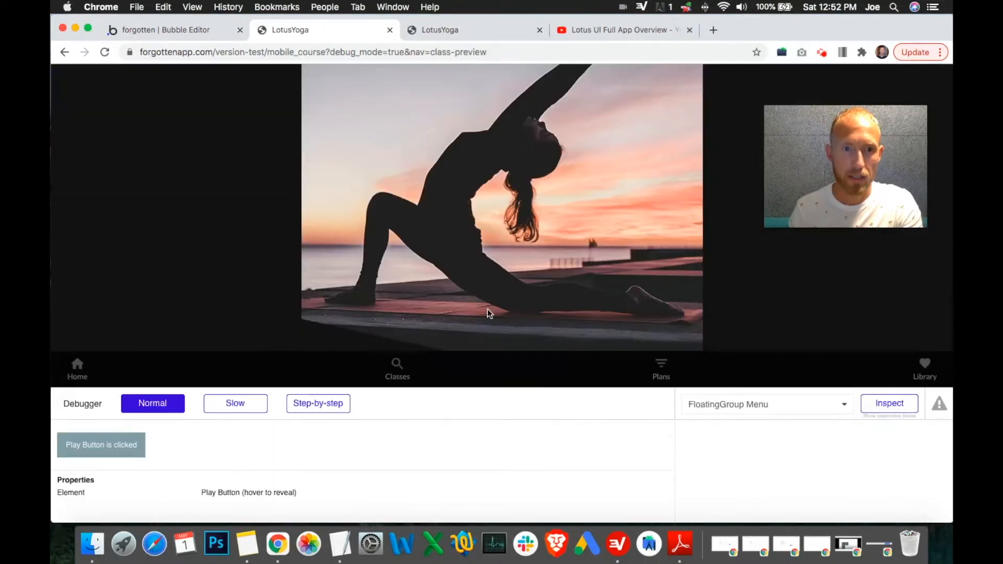
Step: Inspect the Play Button Group's data values, then the Play Button's properties, and stop inspecting
{"action": "left_click", "coordinate": [891, 506]}
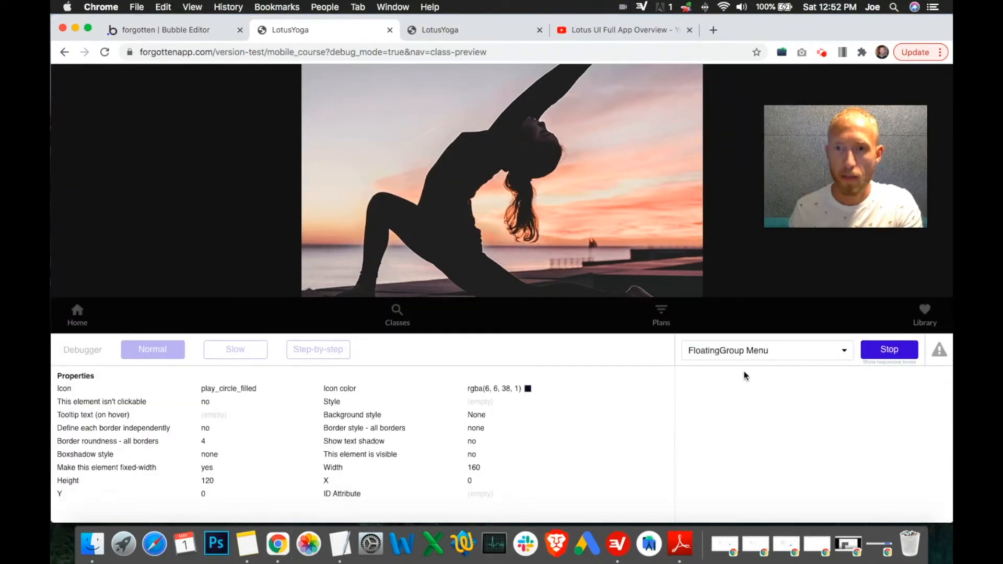
{"action": "left_click", "coordinate": [732, 358]}
{"action": "type", "text": "playb"}
{"action": "key", "text": "BackSpace"}
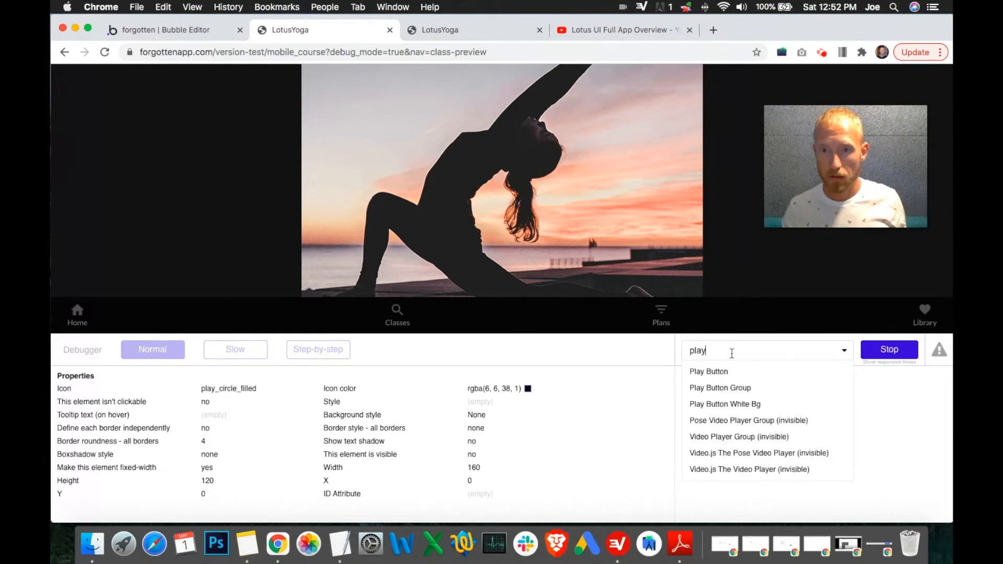
{"action": "left_click", "coordinate": [722, 396]}
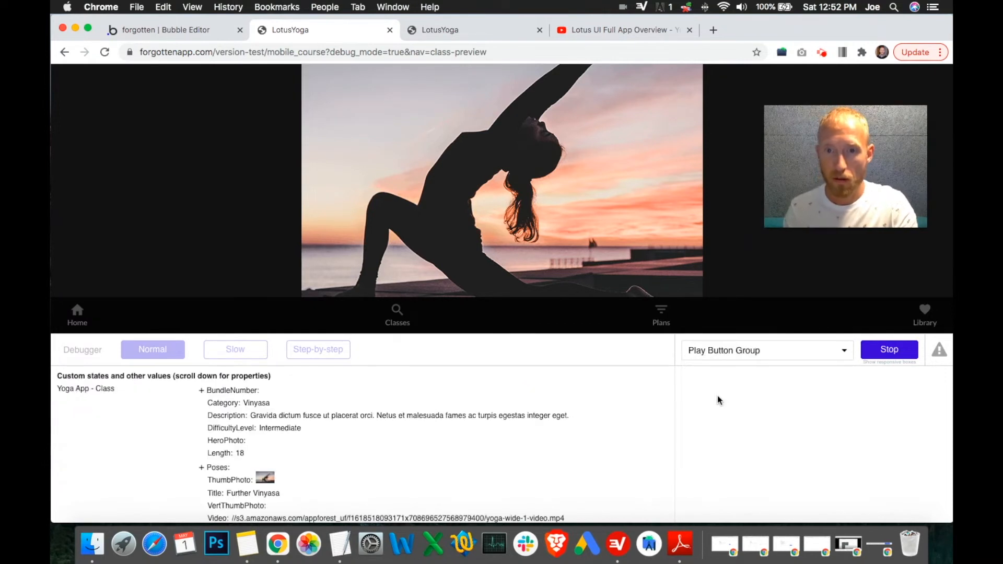
{"action": "scroll", "coordinate": [461, 435], "scroll_direction": "down", "scroll_amount": 2}
{"action": "scroll", "coordinate": [444, 436], "scroll_direction": "up", "scroll_amount": 2}
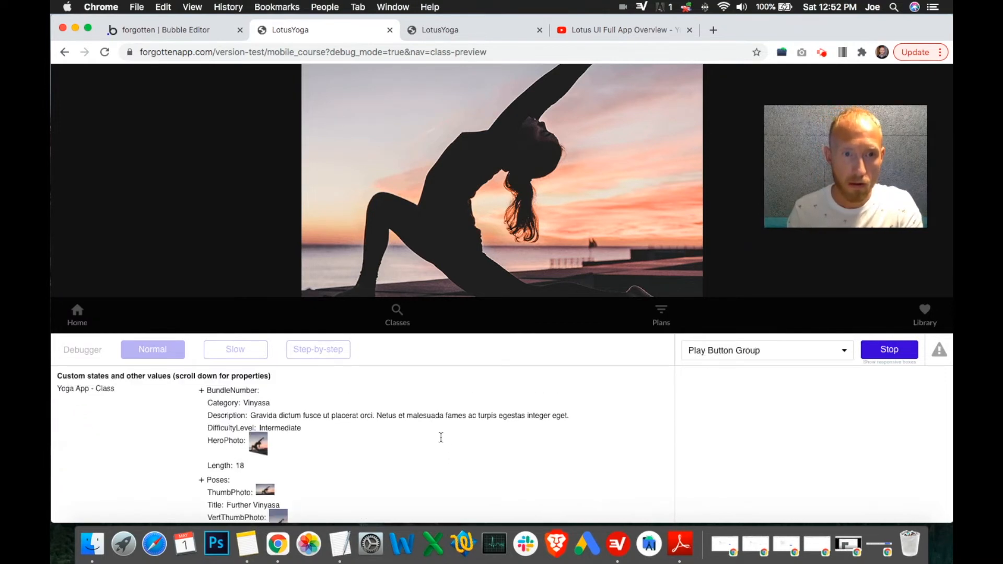
{"action": "scroll", "coordinate": [428, 435], "scroll_direction": "down", "scroll_amount": 10}
{"action": "scroll", "coordinate": [425, 435], "scroll_direction": "down", "scroll_amount": 2}
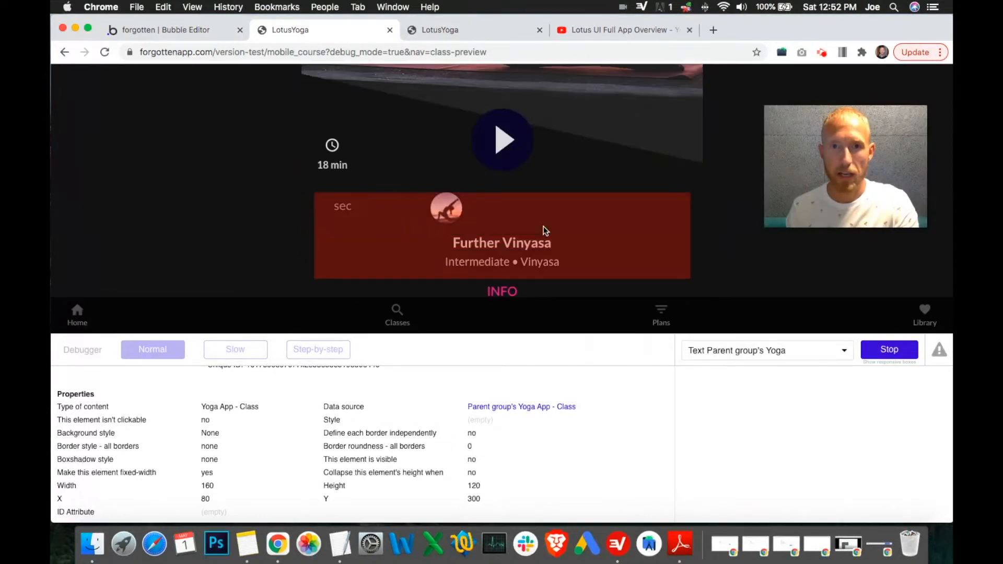
{"action": "left_click", "coordinate": [541, 166]}
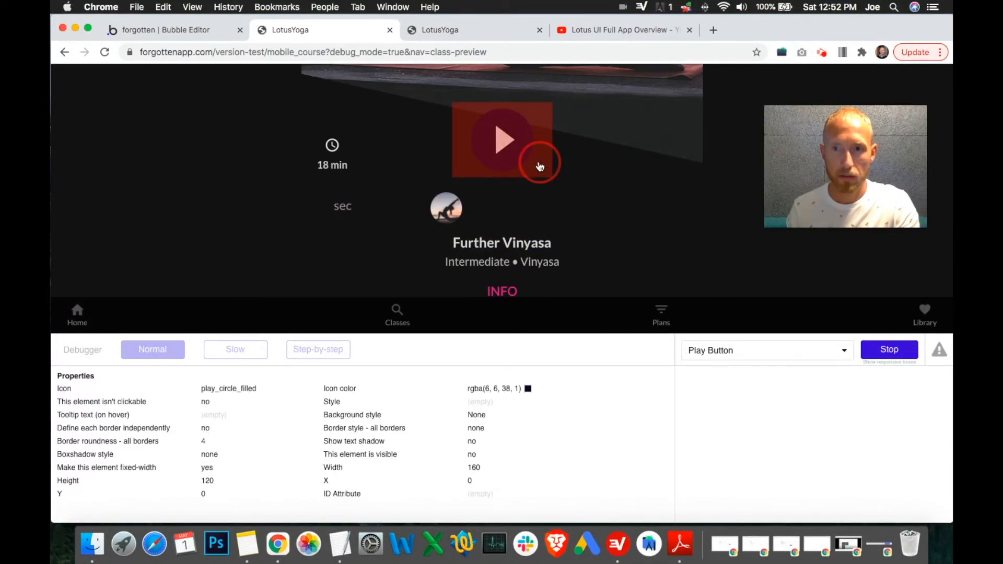
{"action": "left_click", "coordinate": [910, 353]}
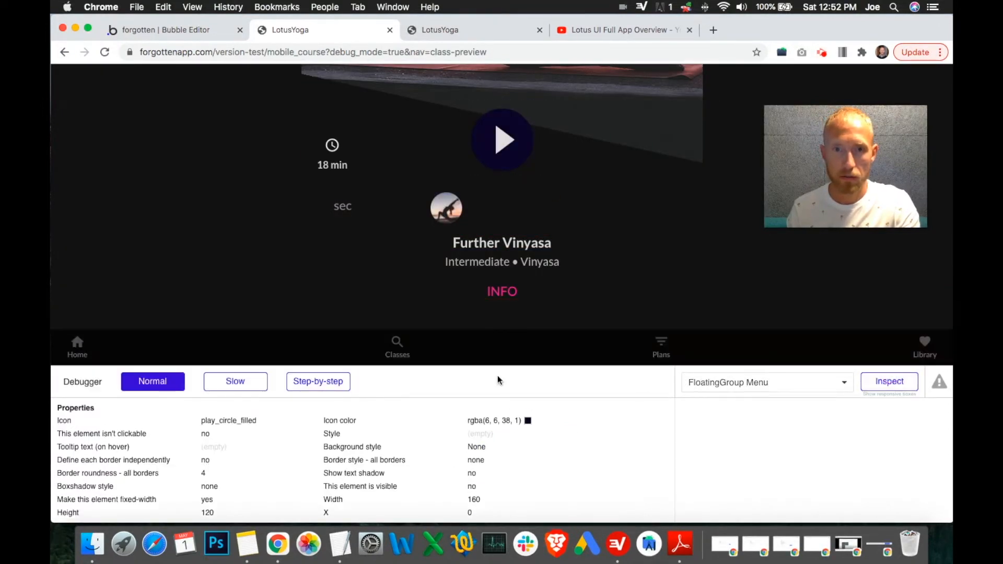
Step: Switch the debugger to slow mode and trigger the Play button's workflow once more
{"action": "left_click", "coordinate": [240, 510]}
{"action": "left_click", "coordinate": [542, 170]}
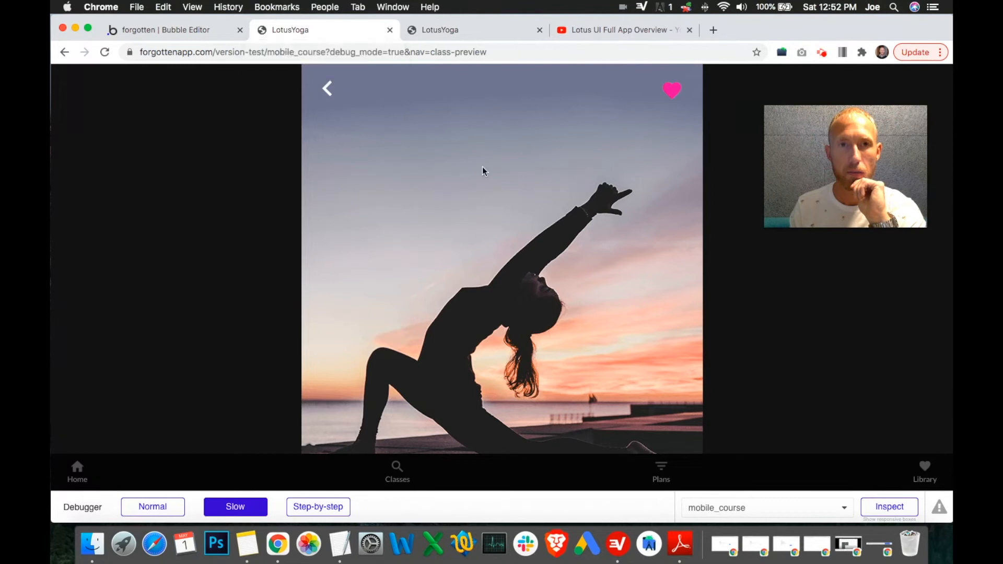
{"action": "scroll", "coordinate": [523, 220], "scroll_direction": "down", "scroll_amount": 2}
{"action": "scroll", "coordinate": [622, 398], "scroll_direction": "down", "scroll_amount": 2}
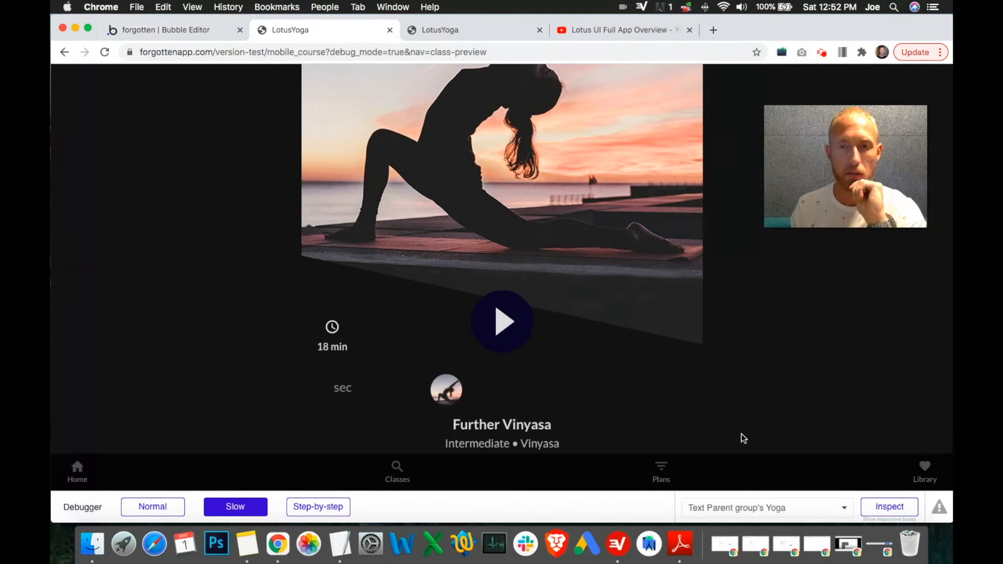
{"action": "left_click", "coordinate": [502, 319]}
{"action": "left_click", "coordinate": [182, 351]}
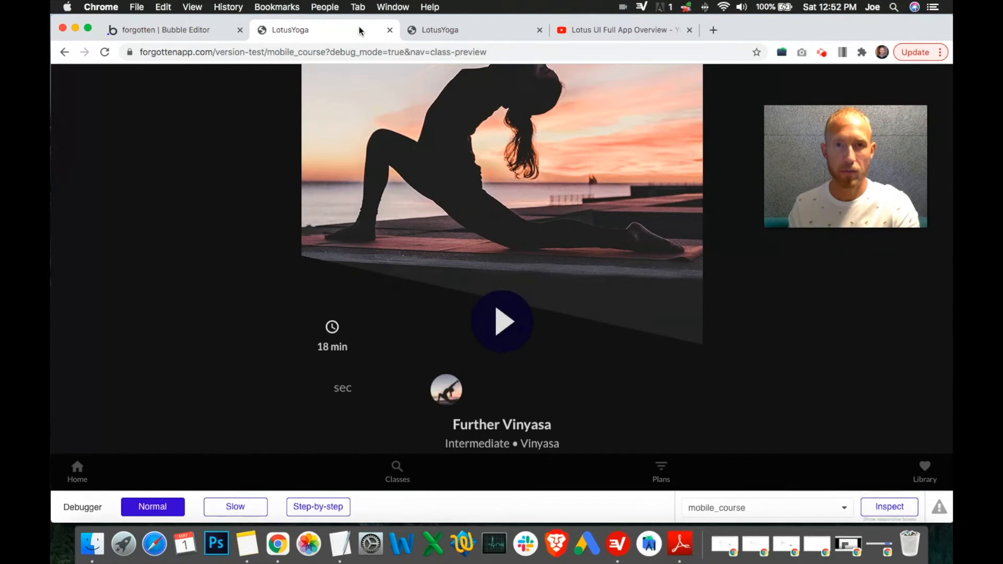
Step: Close the debug preview tab and reopen the Further Vinyasa class preview from Home in the other preview
{"action": "left_click", "coordinate": [435, 31]}
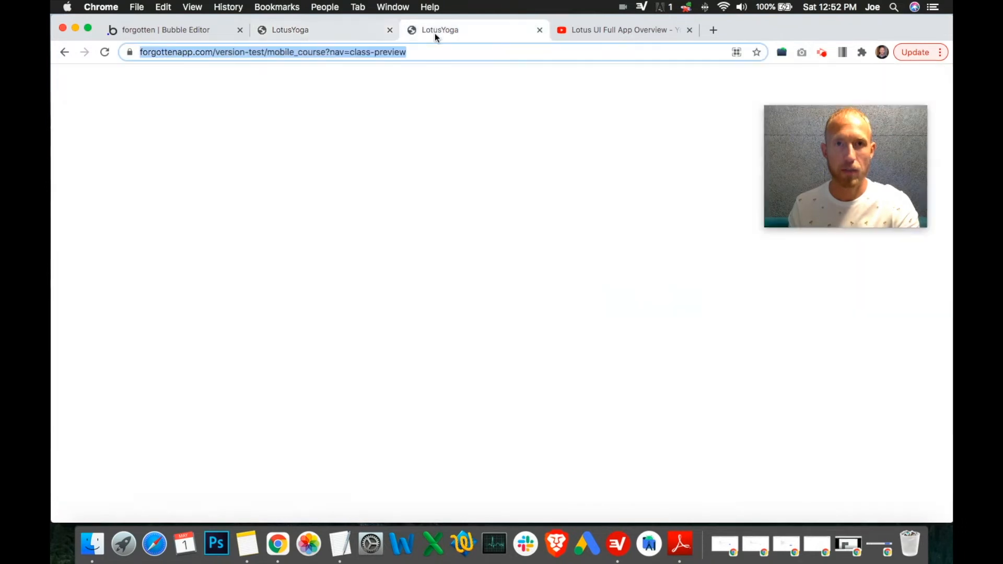
{"action": "left_click", "coordinate": [390, 30]}
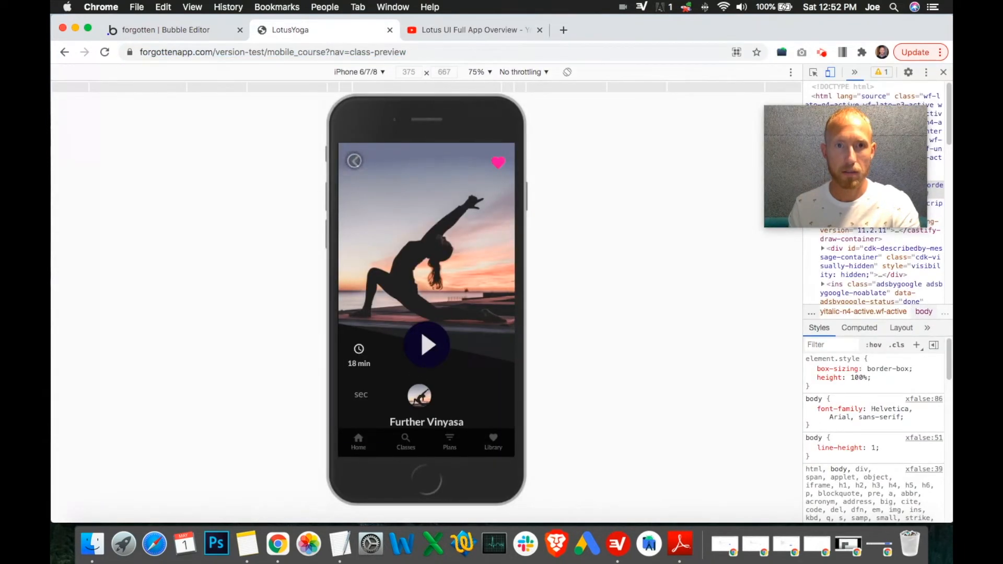
{"action": "left_click", "coordinate": [353, 160]}
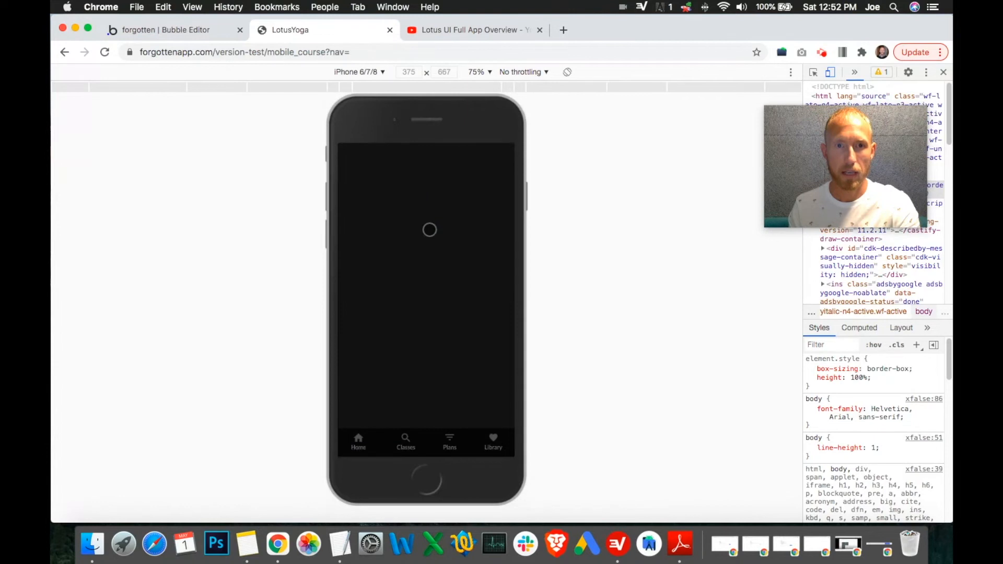
{"action": "left_click", "coordinate": [191, 35]}
{"action": "left_click", "coordinate": [298, 34]}
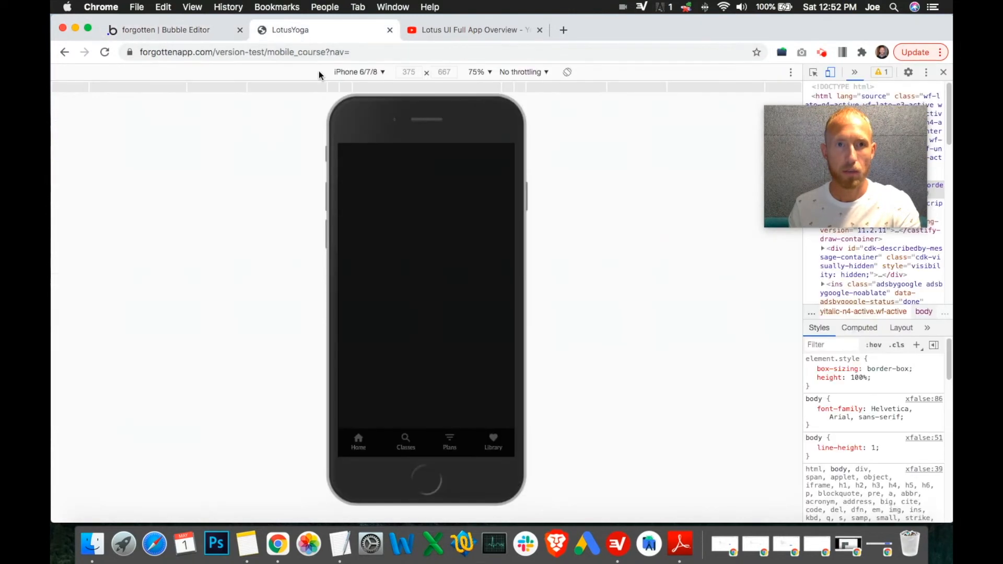
{"action": "left_click", "coordinate": [359, 447]}
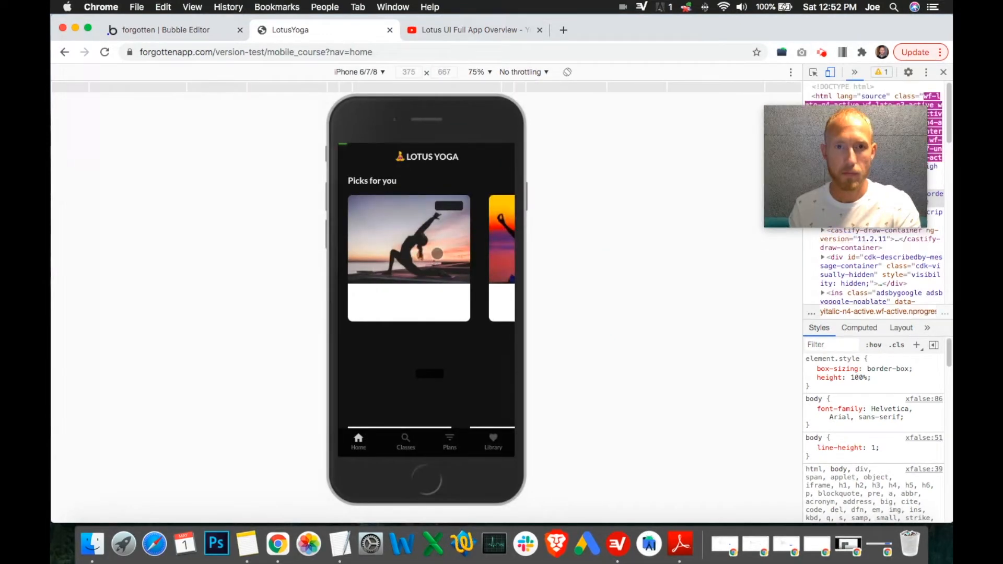
{"action": "left_click", "coordinate": [437, 254]}
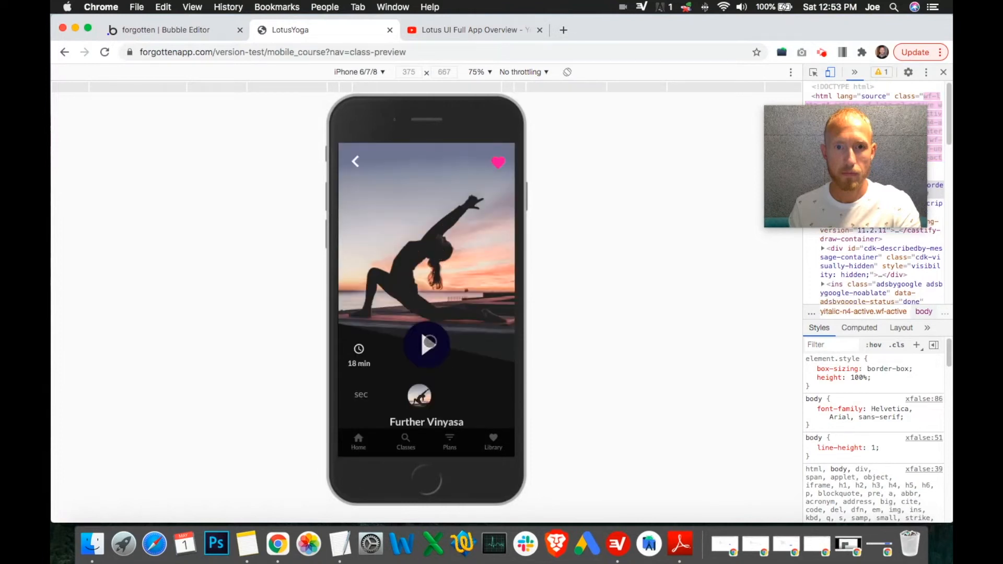
Step: Open the Play Button's click workflow from its property editor in the Bubble editor
{"action": "left_click", "coordinate": [200, 32]}
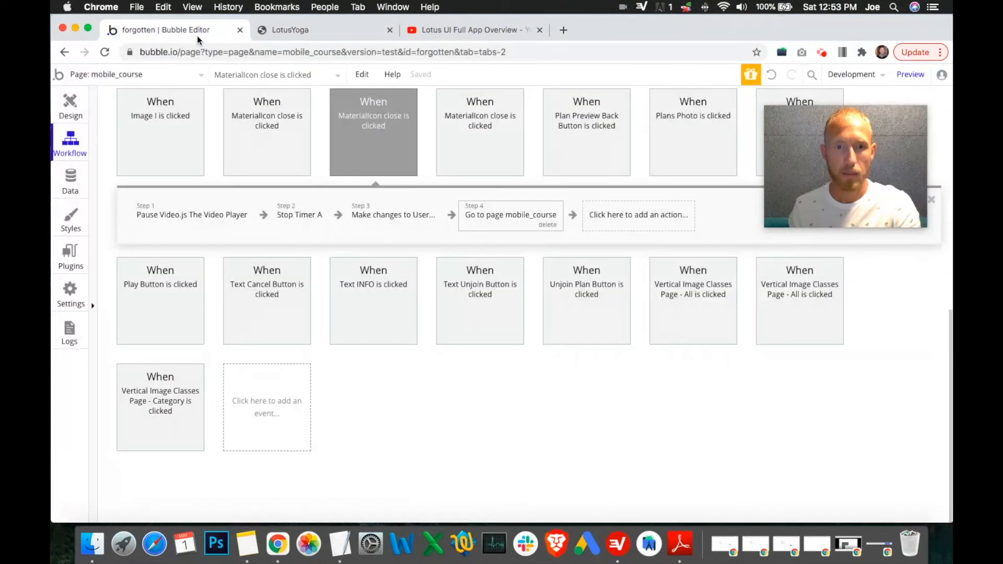
{"action": "left_click", "coordinate": [71, 105]}
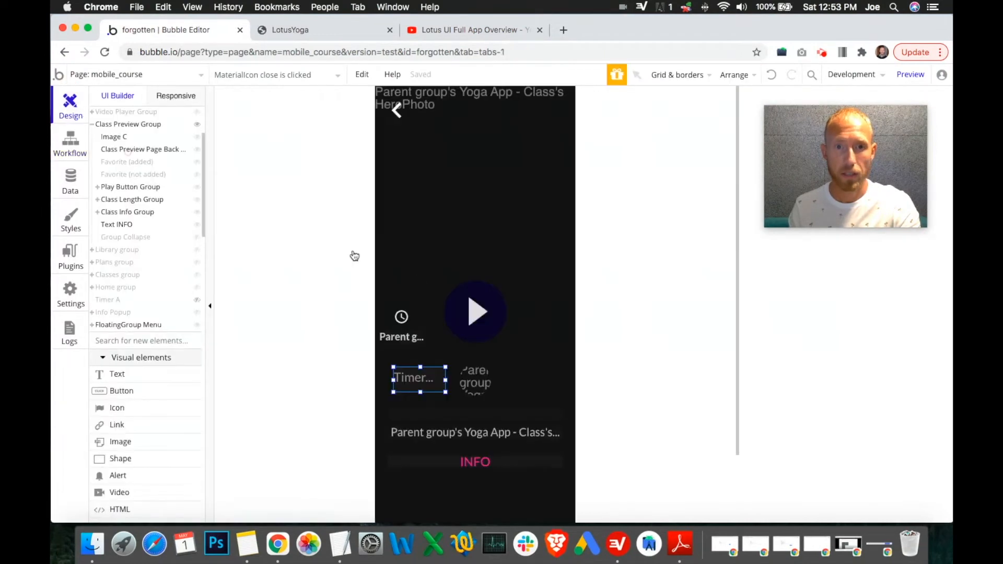
{"action": "double_click", "coordinate": [473, 313]}
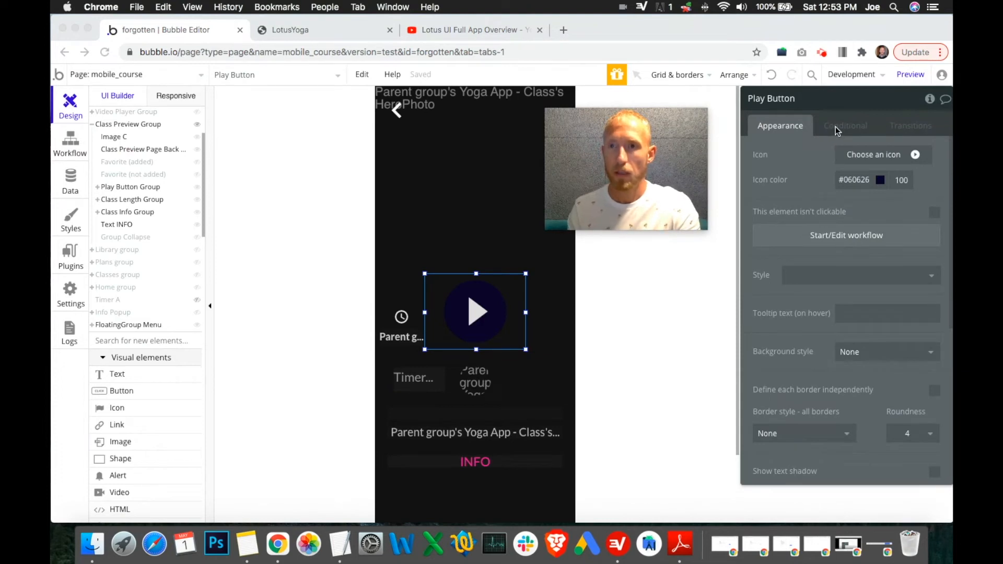
{"action": "left_click", "coordinate": [819, 239]}
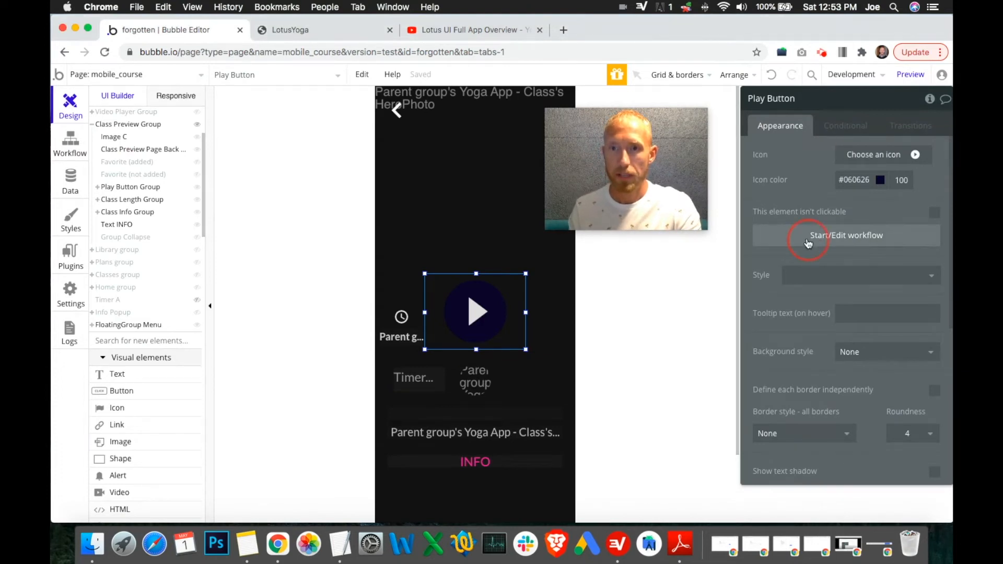
{"action": "left_click", "coordinate": [809, 244]}
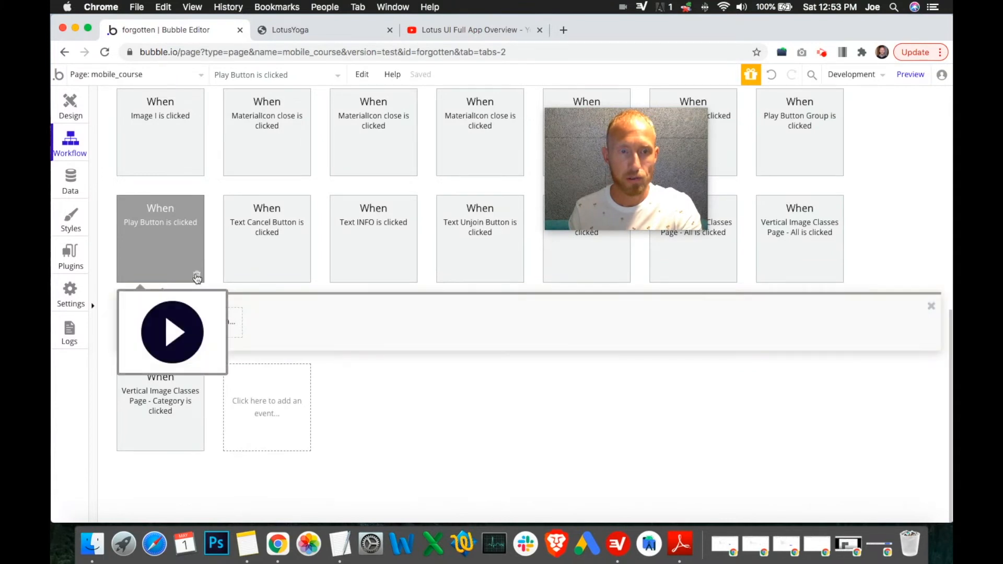
Step: Test the preview by going back to Classes, opening AcroYoga 1, and returning
{"action": "left_click", "coordinate": [75, 111]}
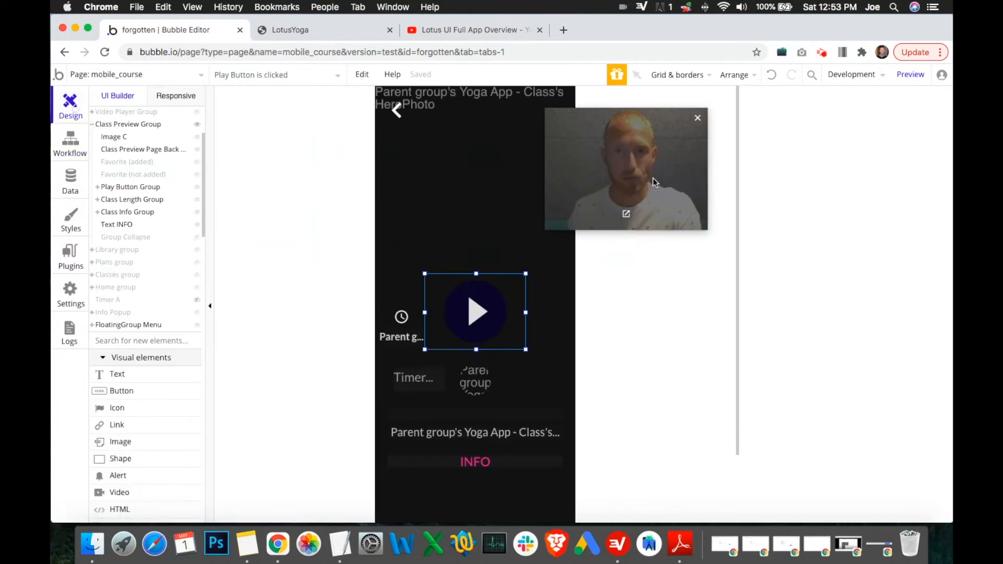
{"action": "left_click", "coordinate": [349, 28]}
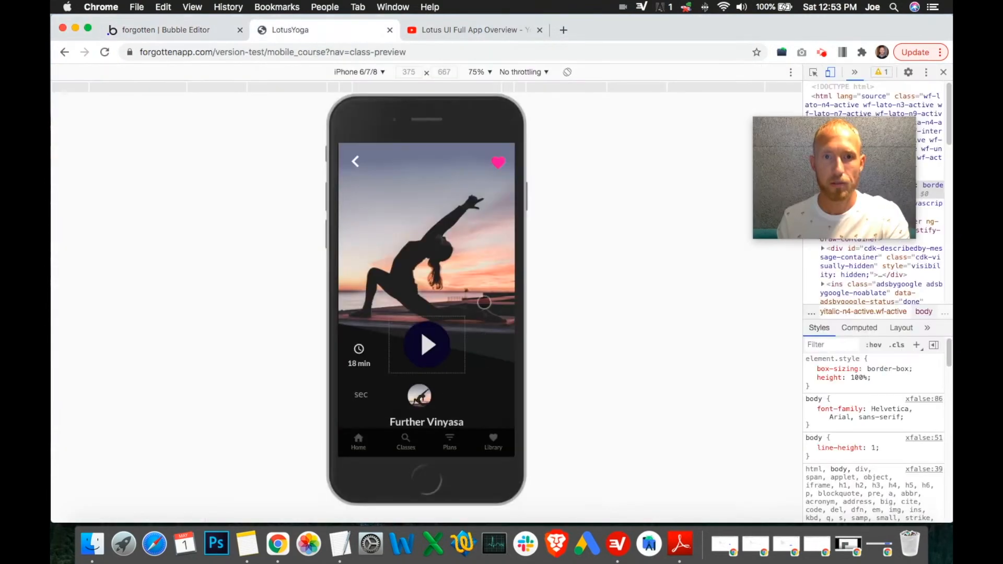
{"action": "left_click", "coordinate": [355, 161]}
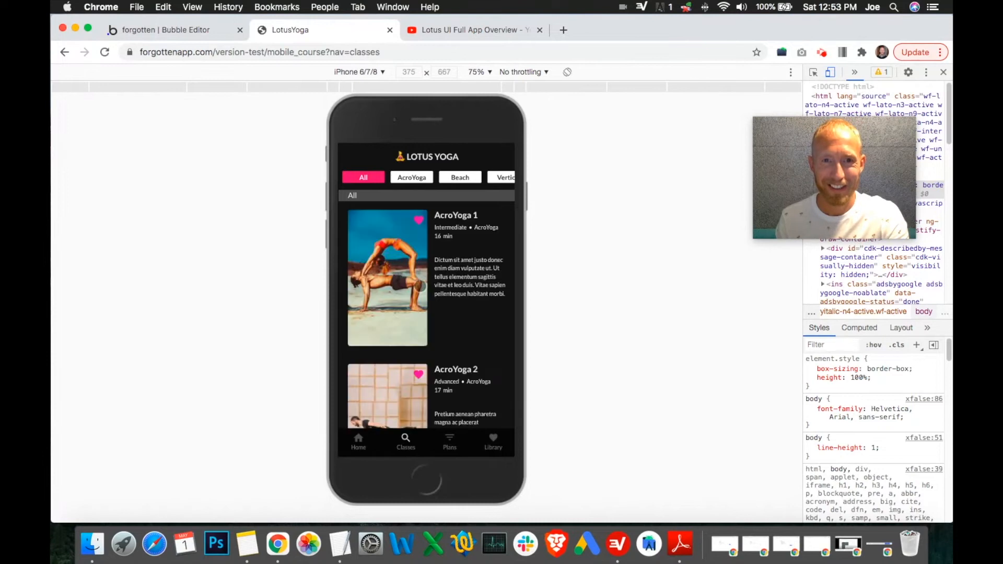
{"action": "left_click", "coordinate": [408, 282]}
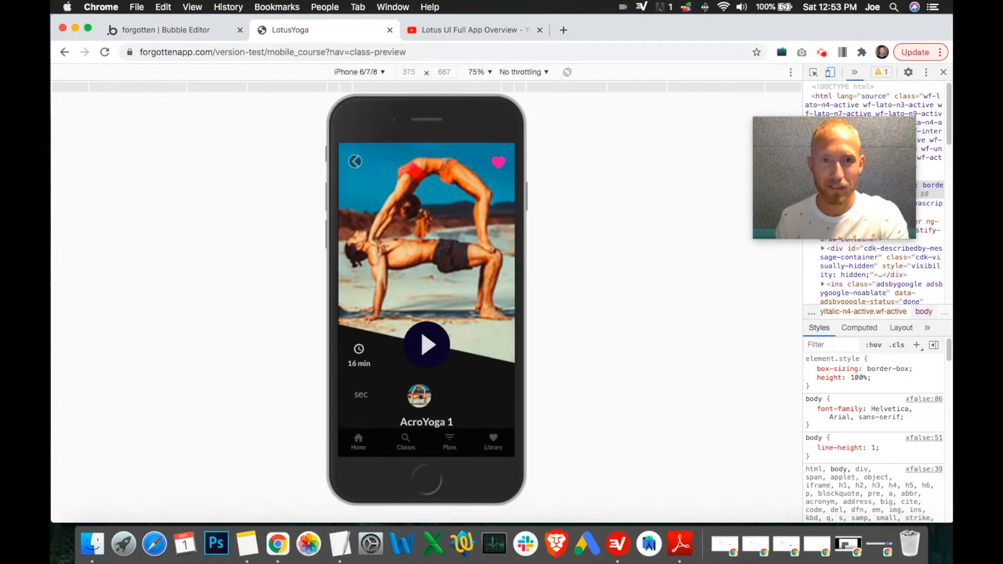
{"action": "left_click", "coordinate": [355, 160]}
Step: In the editor, send the Play Button icon to the back of its group
{"action": "left_click", "coordinate": [198, 31]}
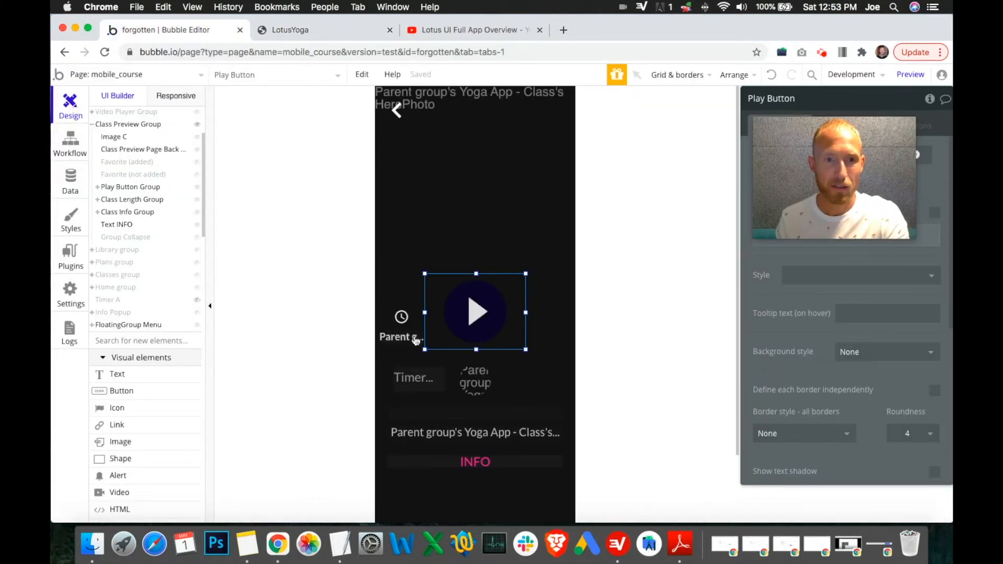
{"action": "right_click", "coordinate": [449, 312]}
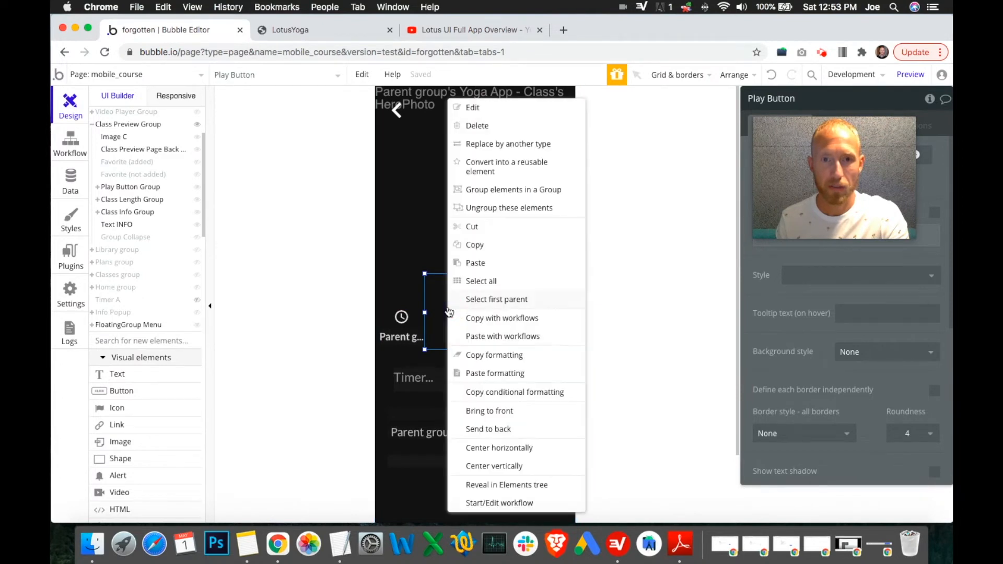
{"action": "left_click", "coordinate": [498, 430]}
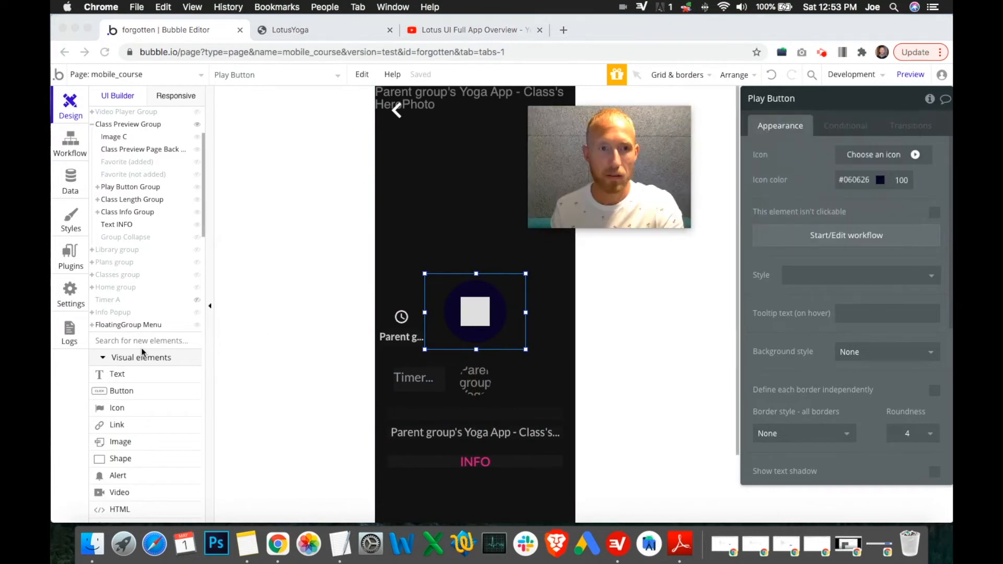
Step: Expand the Play Button Group in the Elements tree and send the Play Button White Bg to the back
{"action": "left_click", "coordinate": [98, 212]}
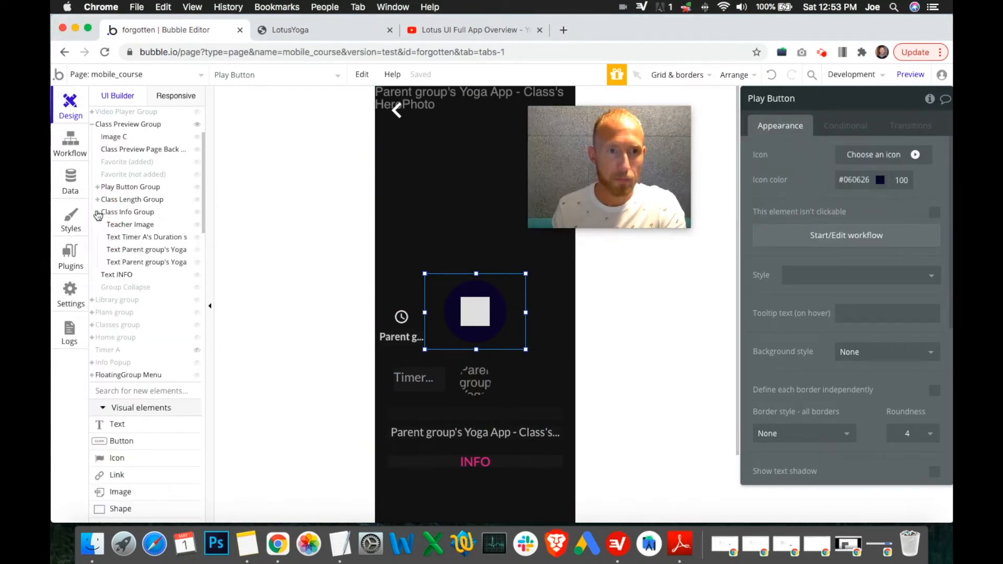
{"action": "left_click", "coordinate": [98, 210]}
{"action": "left_click", "coordinate": [98, 187]}
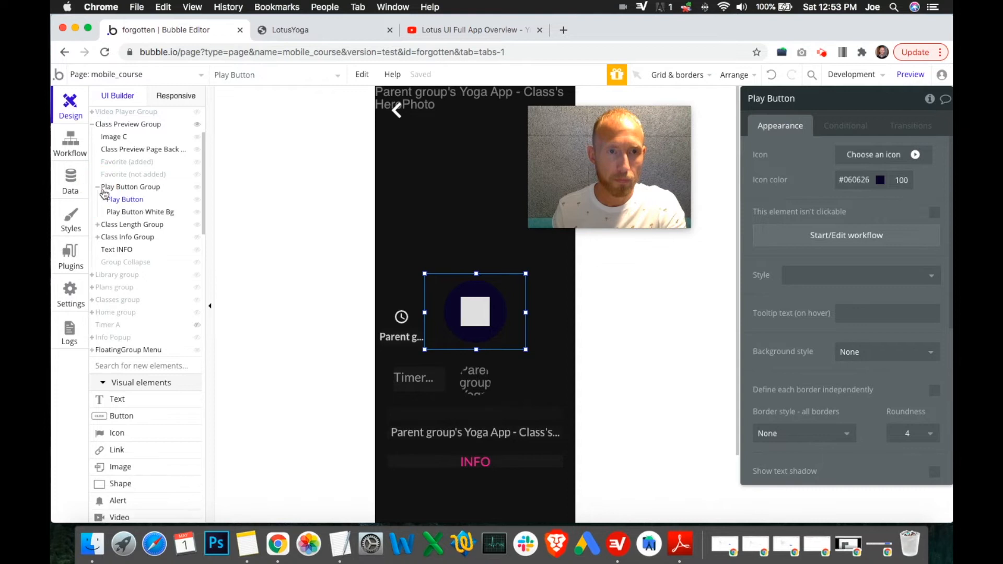
{"action": "left_click", "coordinate": [122, 212]}
{"action": "right_click", "coordinate": [129, 213]}
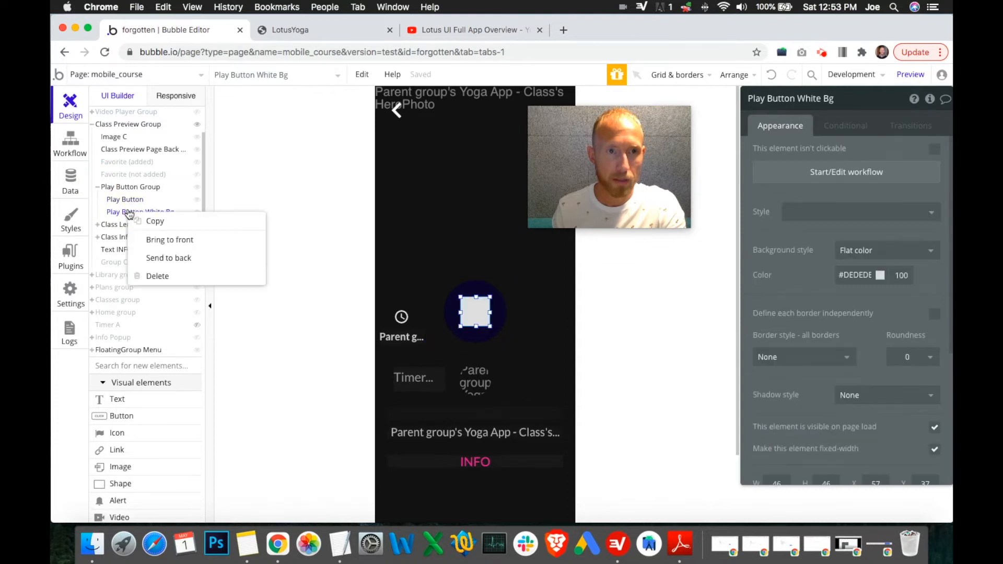
{"action": "left_click", "coordinate": [175, 260]}
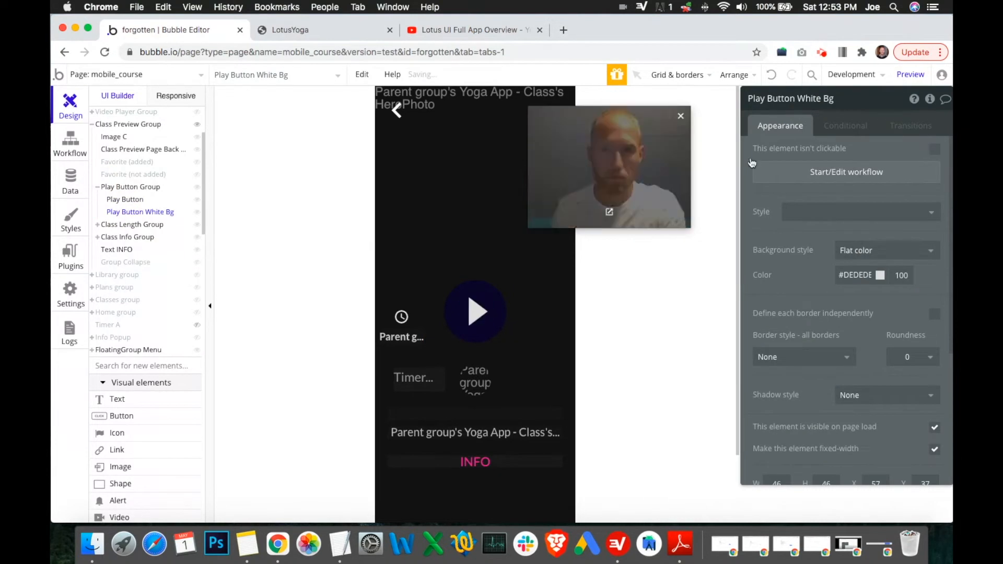
Step: Check the preview by opening AcroYoga 1 from Classes, then return to the editor
{"action": "left_click", "coordinate": [354, 31]}
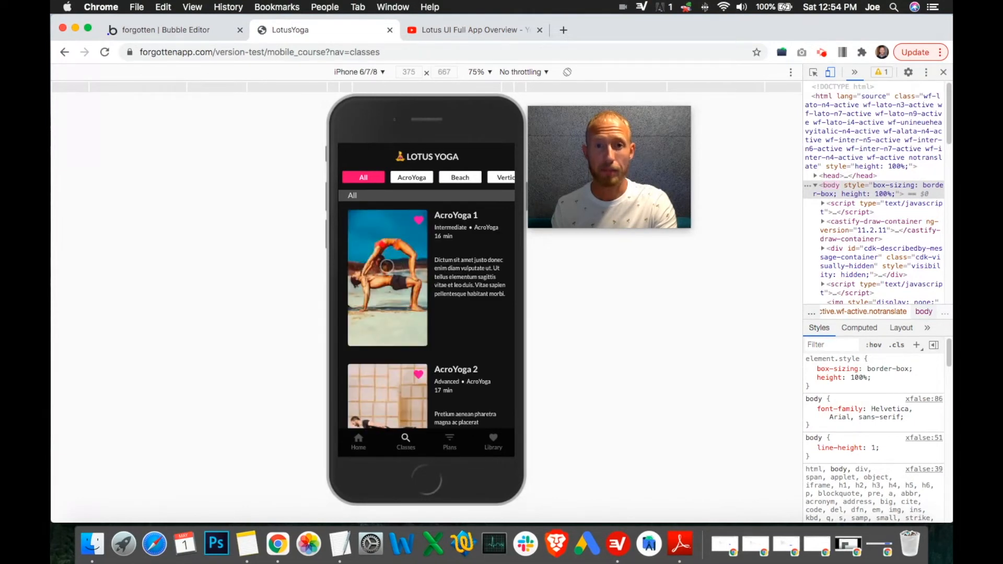
{"action": "left_click", "coordinate": [387, 265]}
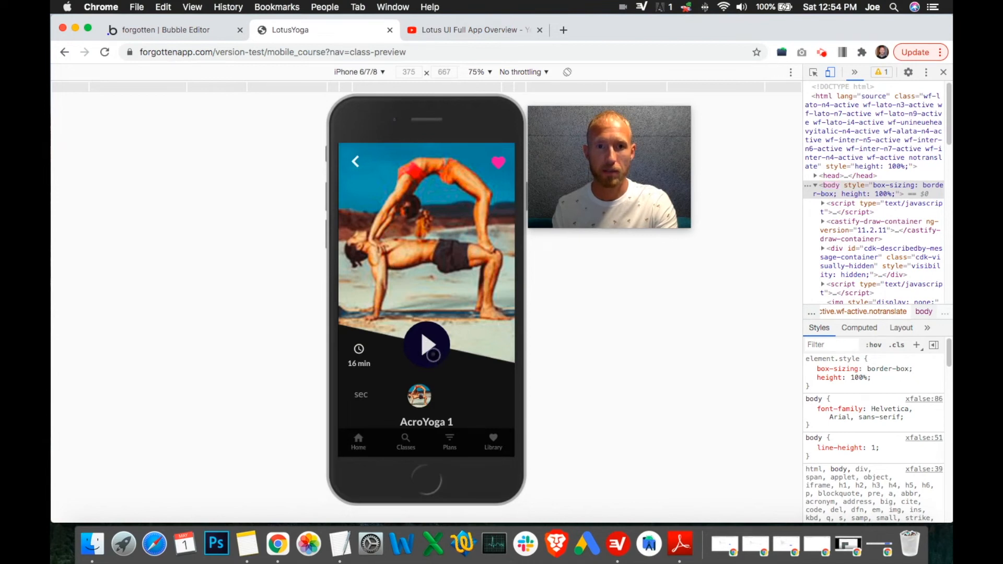
{"action": "left_click", "coordinate": [162, 30]}
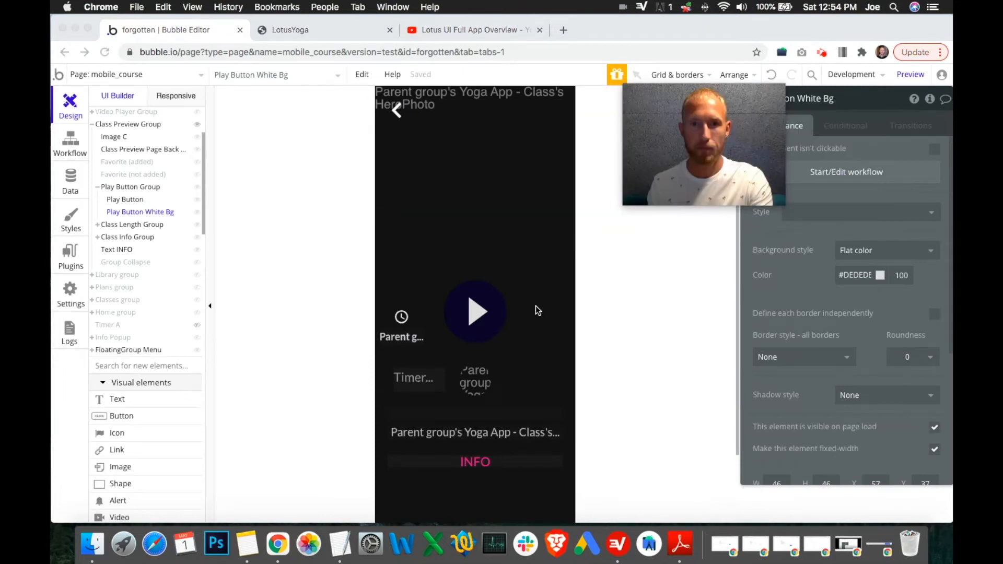
Step: Copy the Display data in Video Player Group action from the Play Button Group workflow into the Play Button workflow
{"action": "left_click", "coordinate": [476, 312]}
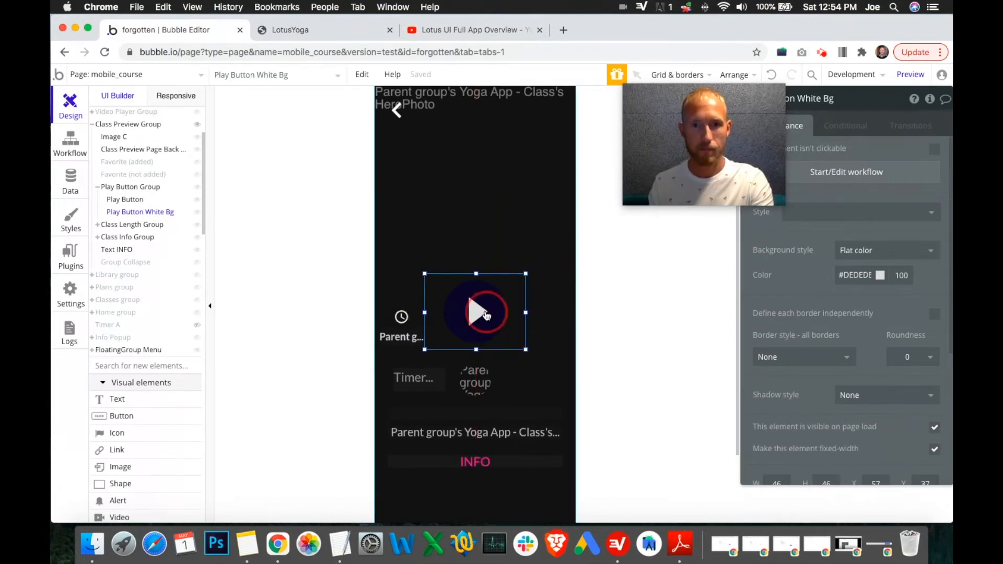
{"action": "left_click_drag", "start_coordinate": [689, 171], "coordinate": [653, 225]}
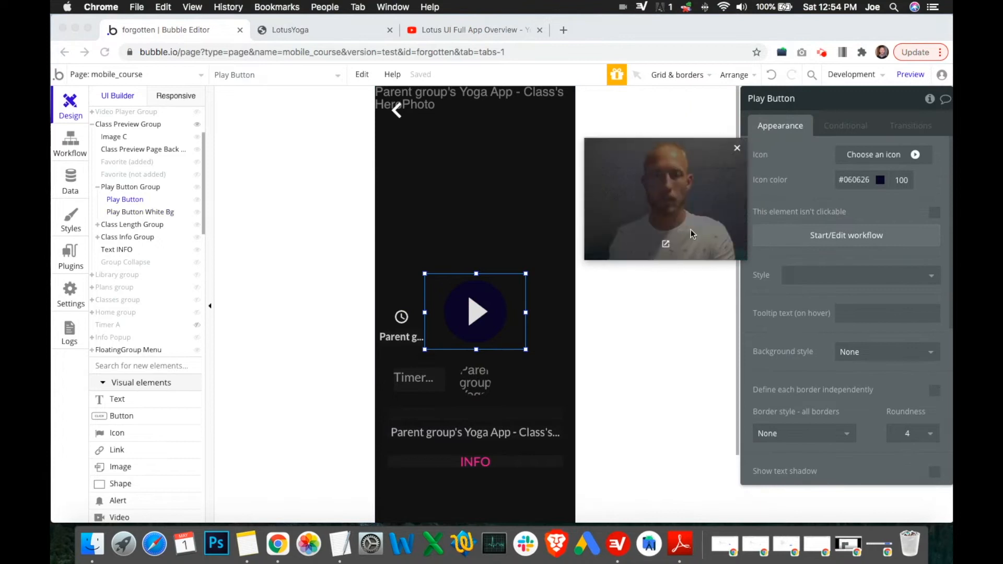
{"action": "left_click", "coordinate": [71, 142]}
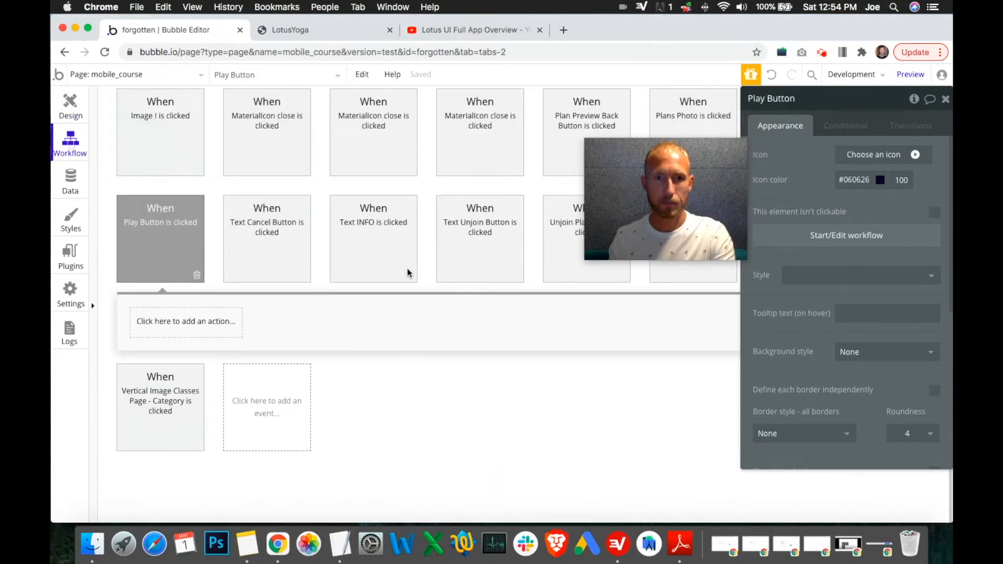
{"action": "left_click_drag", "start_coordinate": [654, 202], "coordinate": [828, 384]}
{"action": "left_click", "coordinate": [793, 140]}
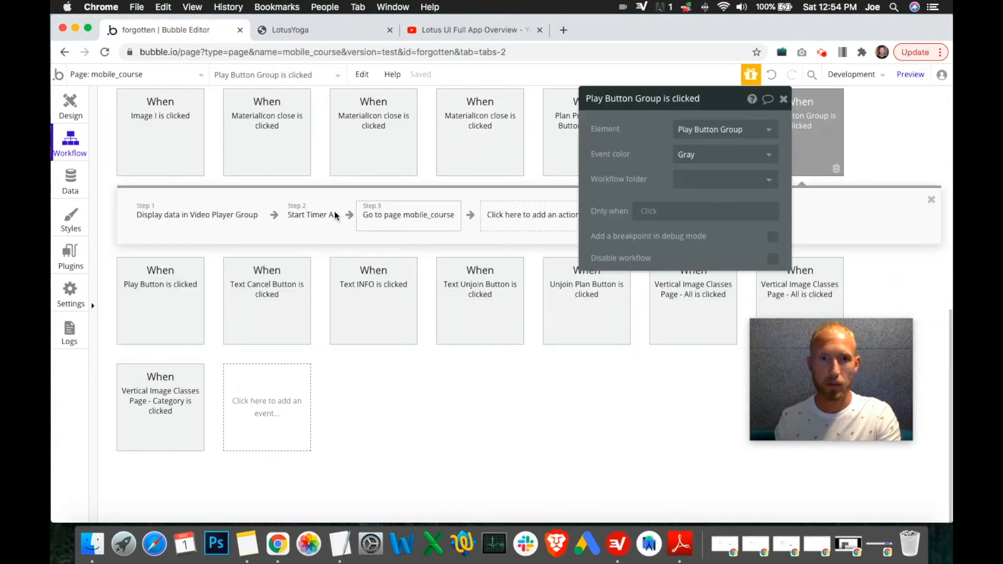
{"action": "right_click", "coordinate": [209, 228]}
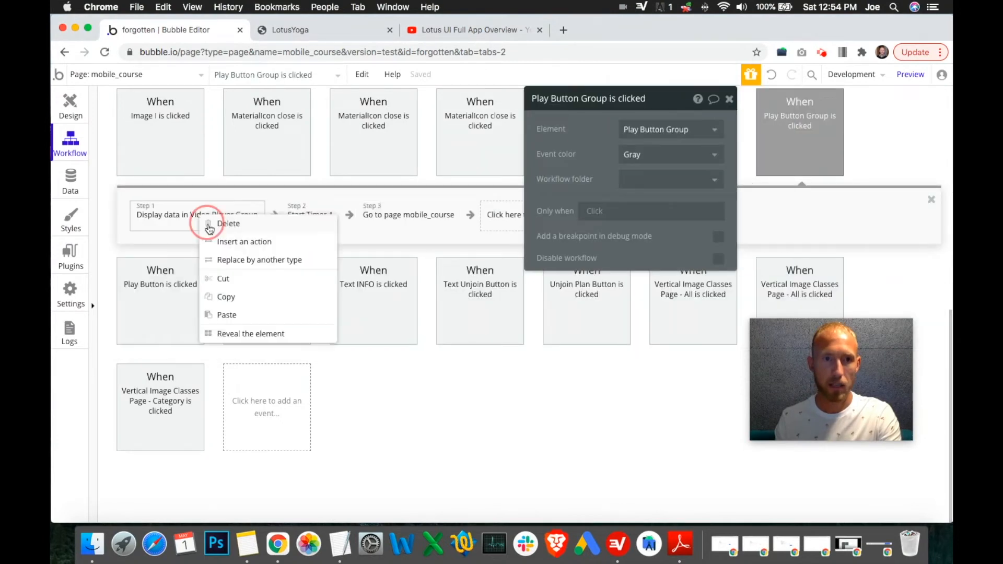
{"action": "left_click", "coordinate": [231, 297]}
{"action": "left_click", "coordinate": [164, 302]}
{"action": "right_click", "coordinate": [181, 330]}
{"action": "left_click", "coordinate": [206, 337]}
Step: Copy the Start Timer A action from the Play Button Group workflow into the Play Button workflow
{"action": "left_click", "coordinate": [813, 148]}
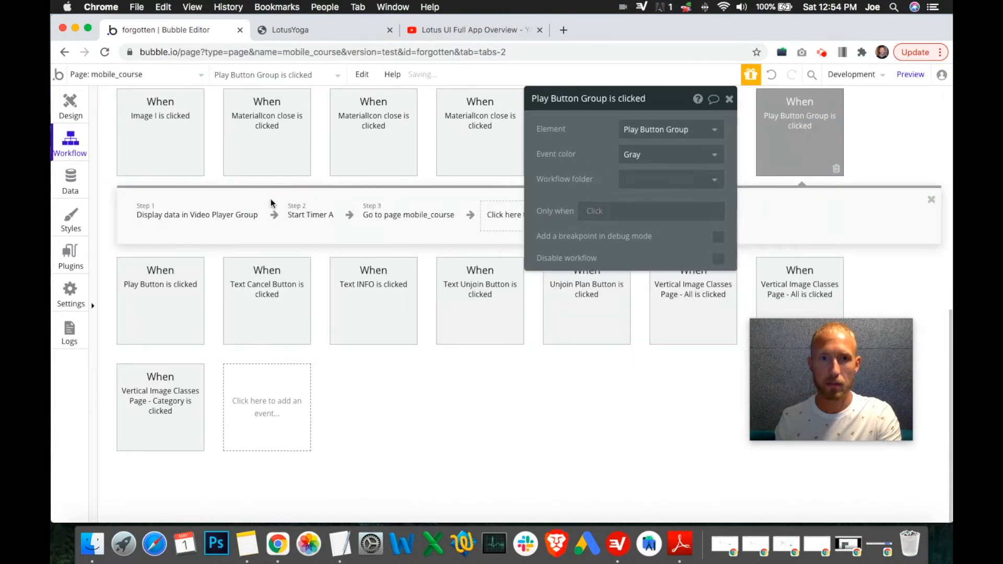
{"action": "right_click", "coordinate": [314, 219]}
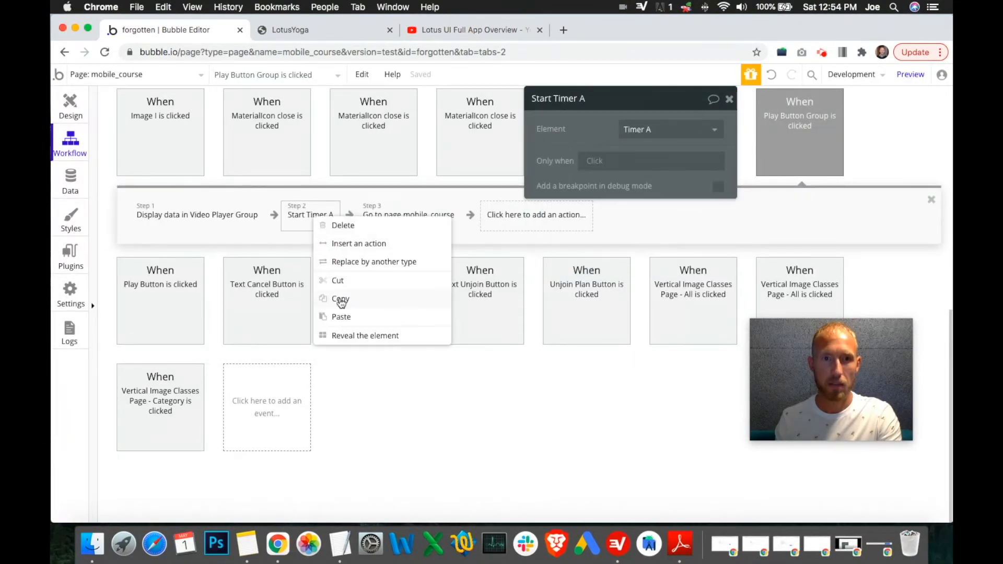
{"action": "left_click", "coordinate": [341, 302]}
{"action": "left_click", "coordinate": [184, 300]}
{"action": "right_click", "coordinate": [340, 322]}
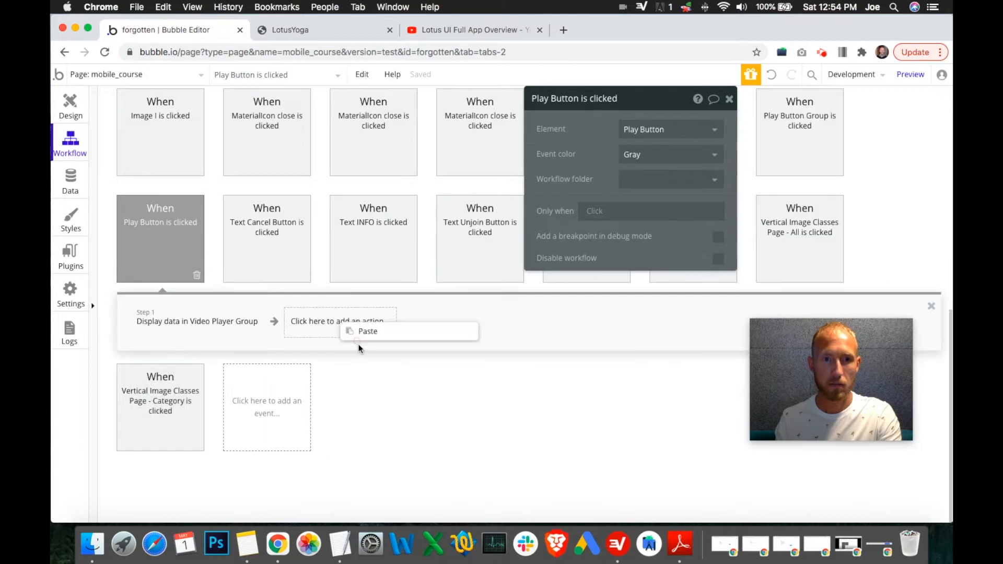
{"action": "left_click", "coordinate": [368, 332]}
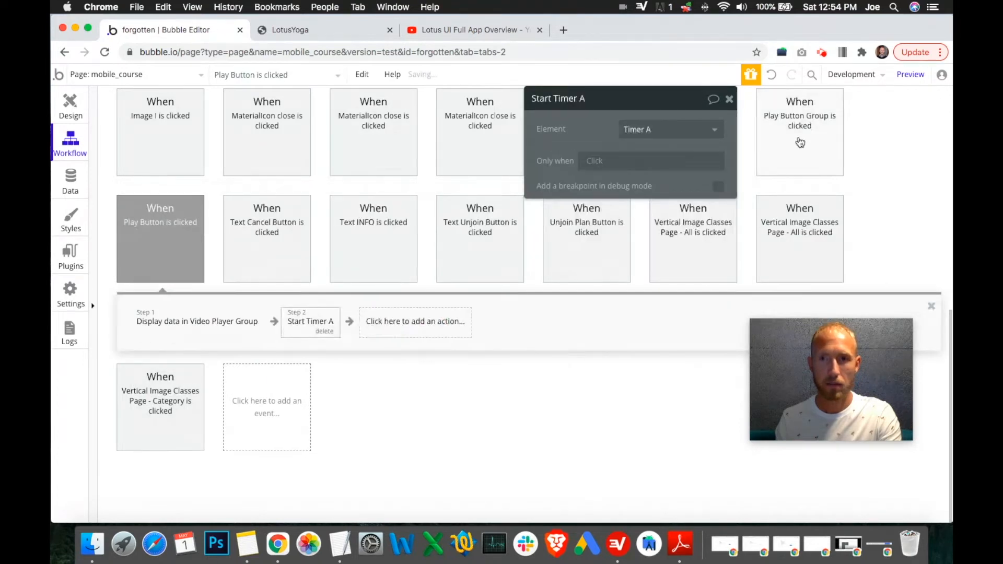
Step: Copy the Go to page mobile_course action from the Play Button Group workflow into the Play Button workflow
{"action": "left_click", "coordinate": [799, 137]}
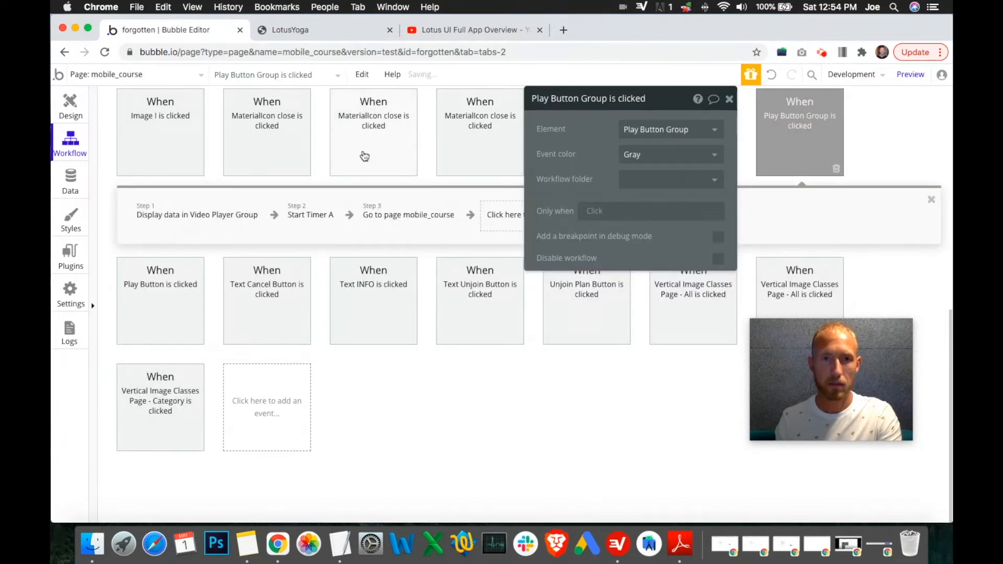
{"action": "left_click_drag", "start_coordinate": [606, 107], "coordinate": [742, 106]}
{"action": "left_click", "coordinate": [409, 225]}
{"action": "right_click", "coordinate": [410, 223]}
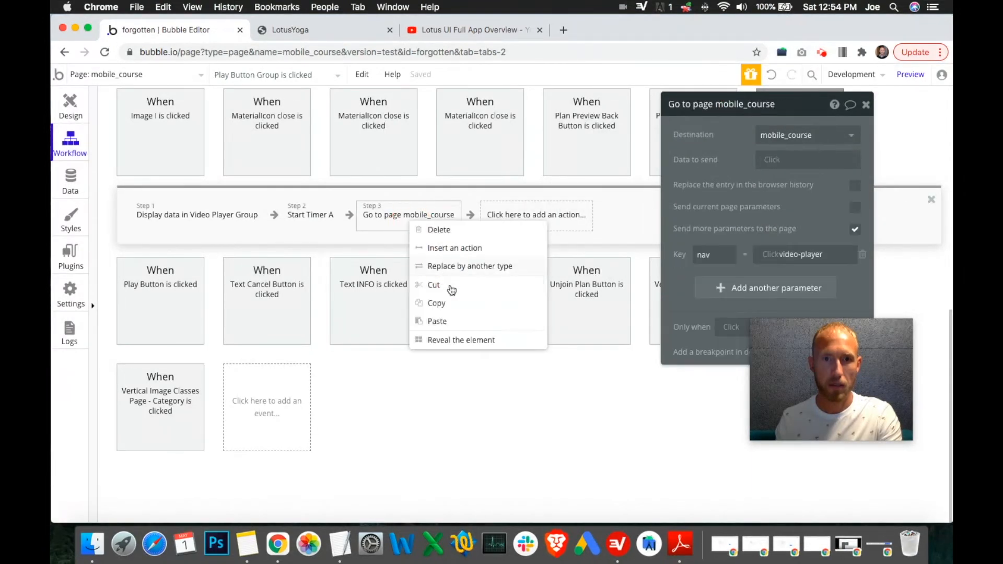
{"action": "left_click", "coordinate": [436, 303]}
{"action": "left_click", "coordinate": [175, 293]}
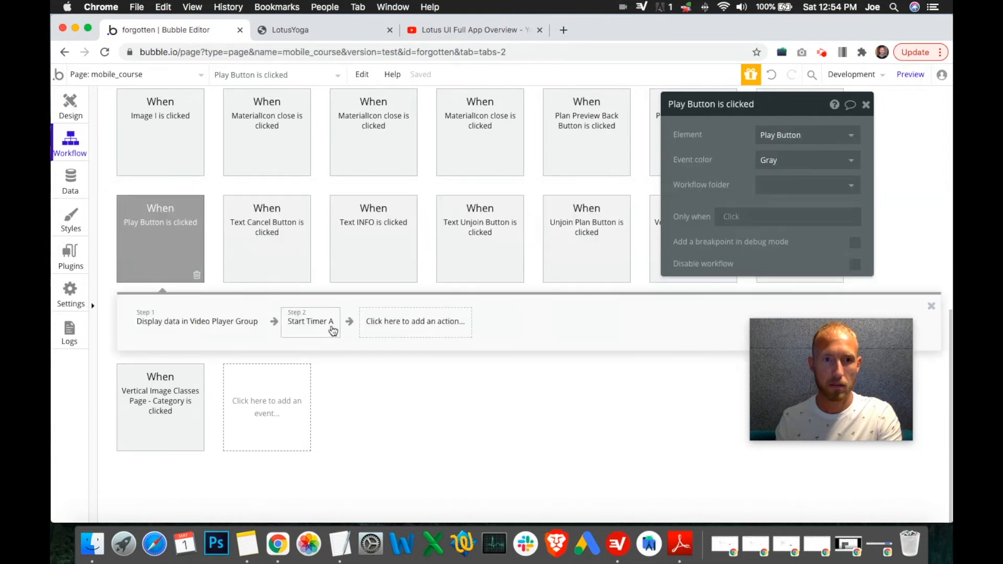
{"action": "right_click", "coordinate": [394, 324]}
{"action": "left_click", "coordinate": [421, 332]}
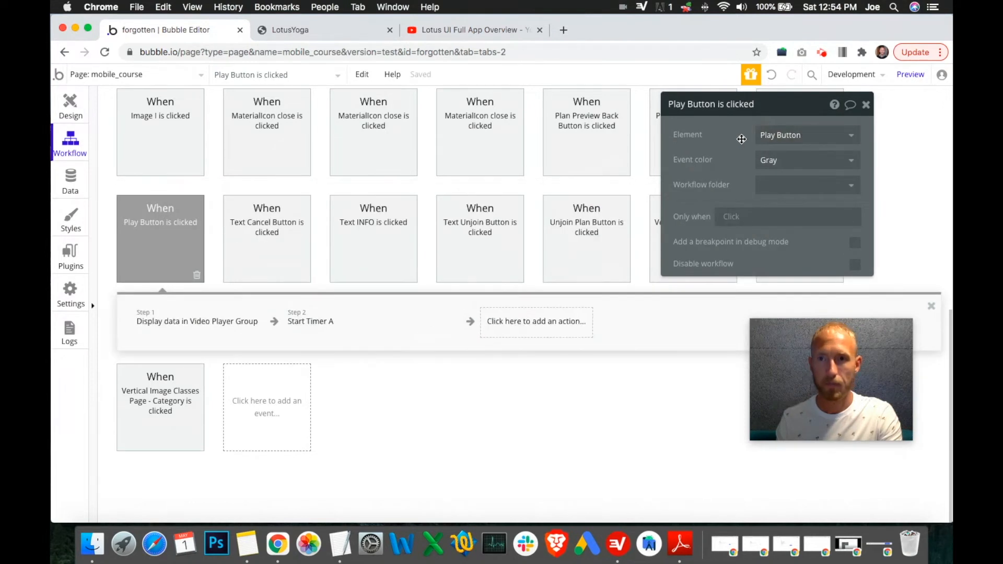
{"action": "left_click", "coordinate": [648, 325]}
Step: Delete the Play Button Group's click workflow and return to the design view
{"action": "left_click", "coordinate": [797, 136]}
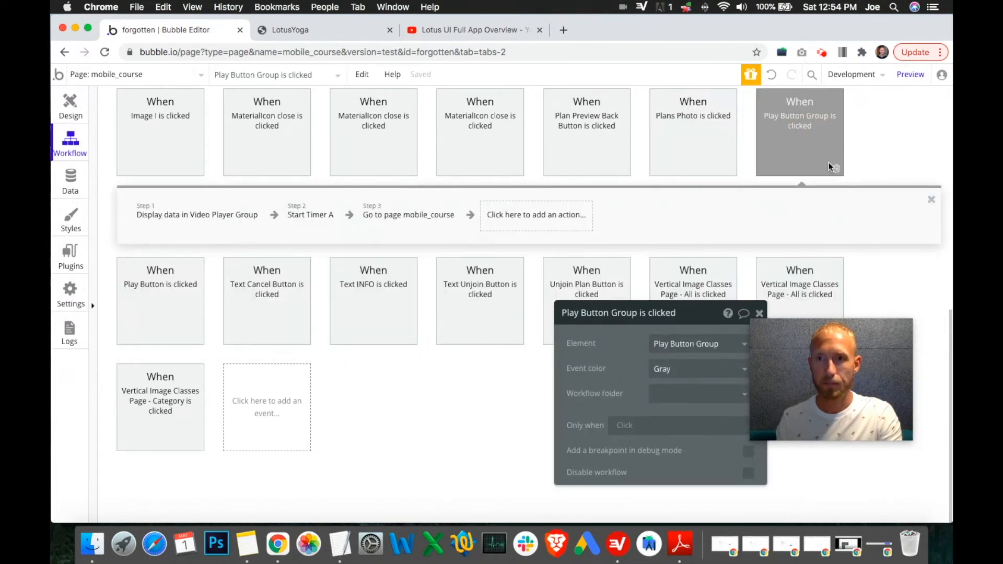
{"action": "key", "text": "Delete"}
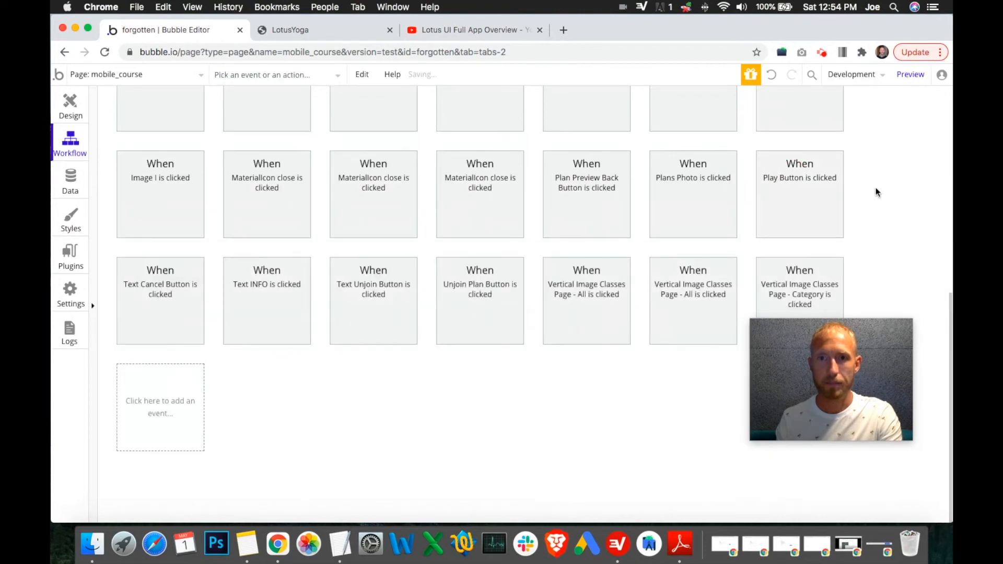
{"action": "scroll", "coordinate": [877, 190], "scroll_direction": "up", "scroll_amount": 10}
{"action": "left_click", "coordinate": [71, 104]}
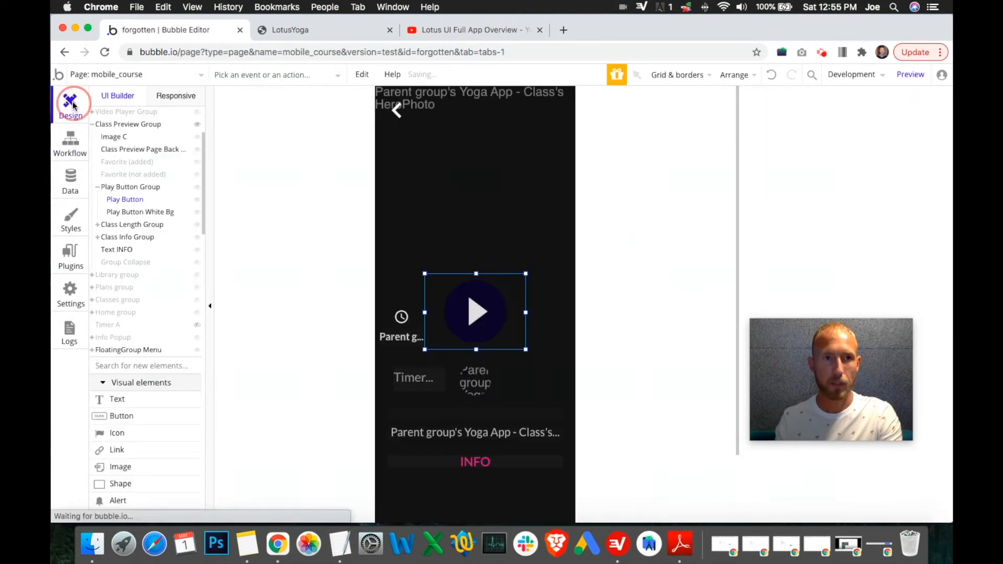
Step: Review the Play Button's click workflow opened from its property editor
{"action": "mouse_move", "coordinate": [893, 392]}
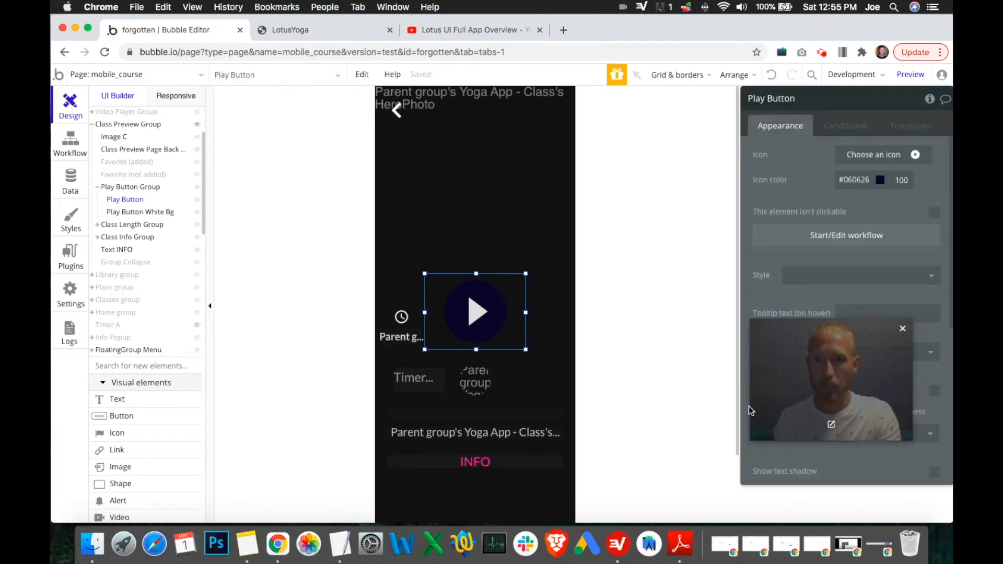
{"action": "left_click_drag", "start_coordinate": [843, 383], "coordinate": [709, 412]}
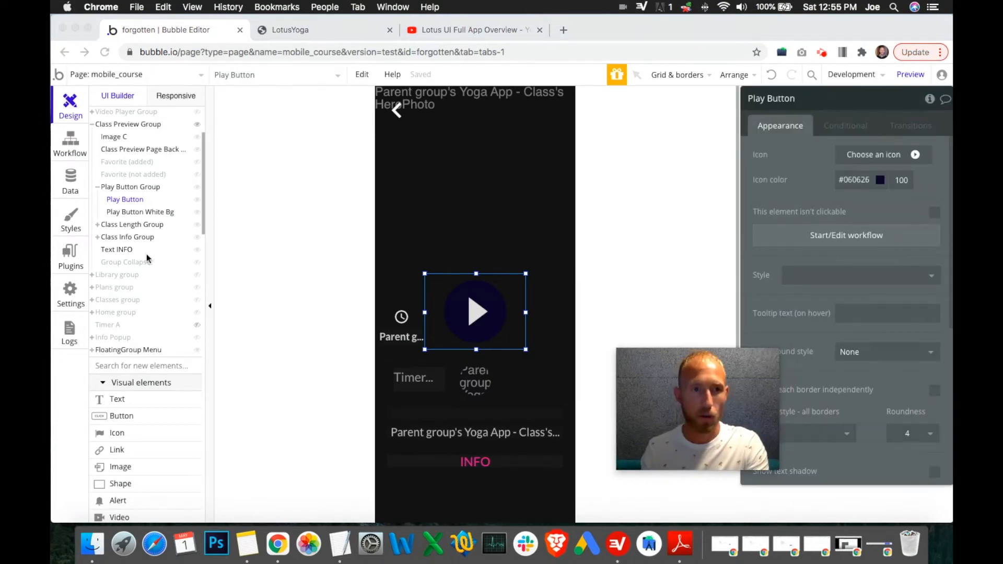
{"action": "left_click", "coordinate": [837, 236]}
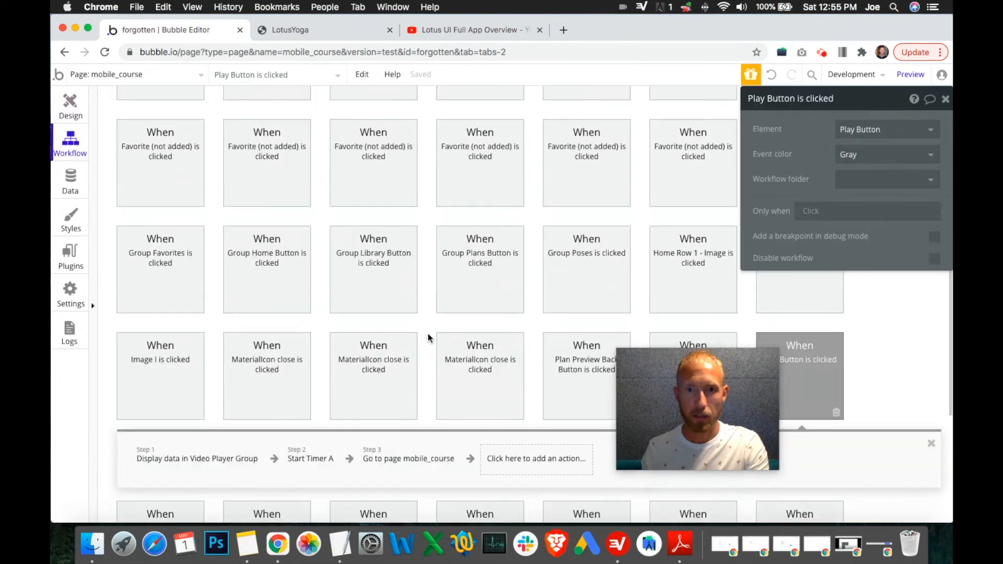
{"action": "left_click", "coordinate": [71, 114]}
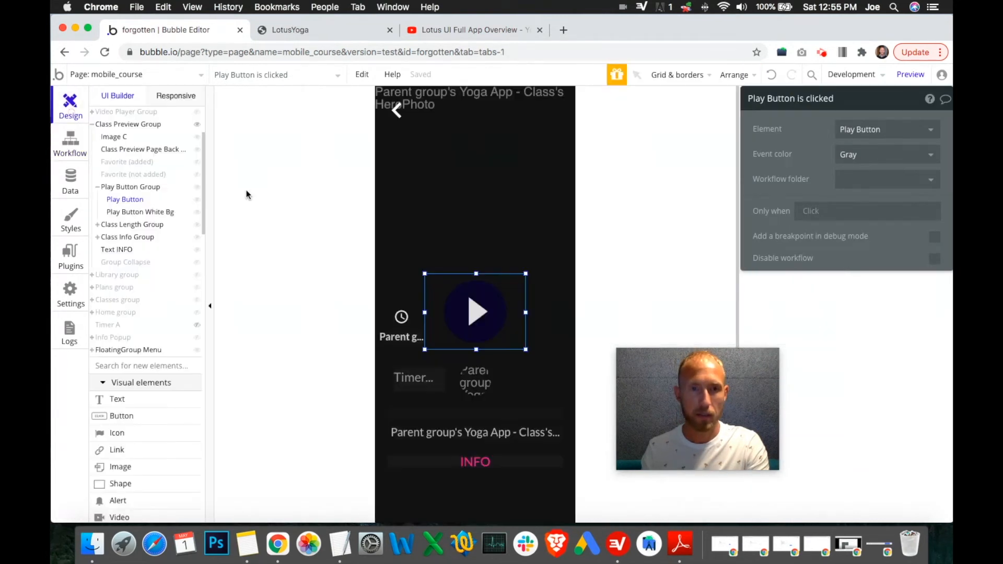
Step: Open a workflow for the Play Button Group, then delete the resulting empty click event
{"action": "left_click", "coordinate": [136, 190]}
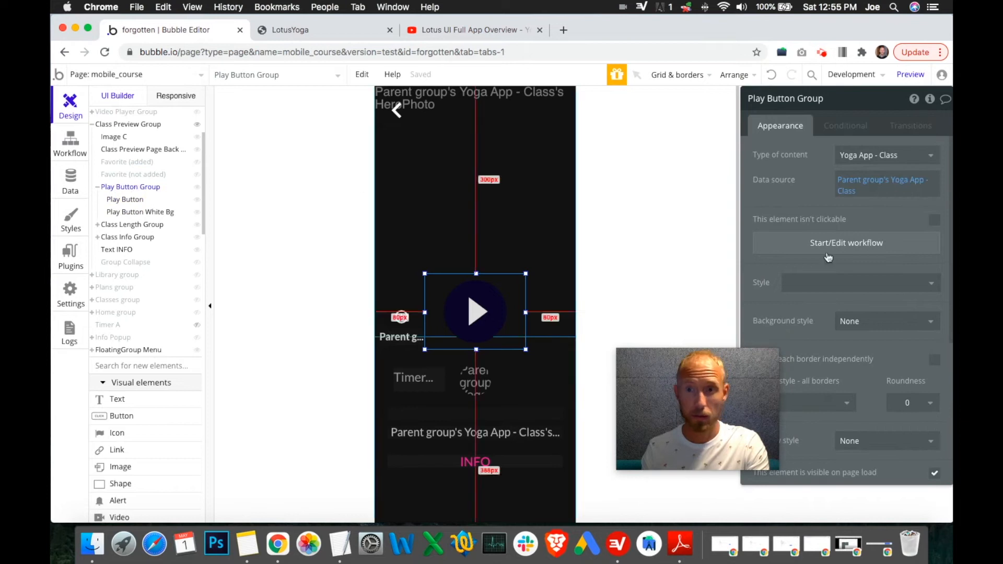
{"action": "left_click", "coordinate": [847, 253]}
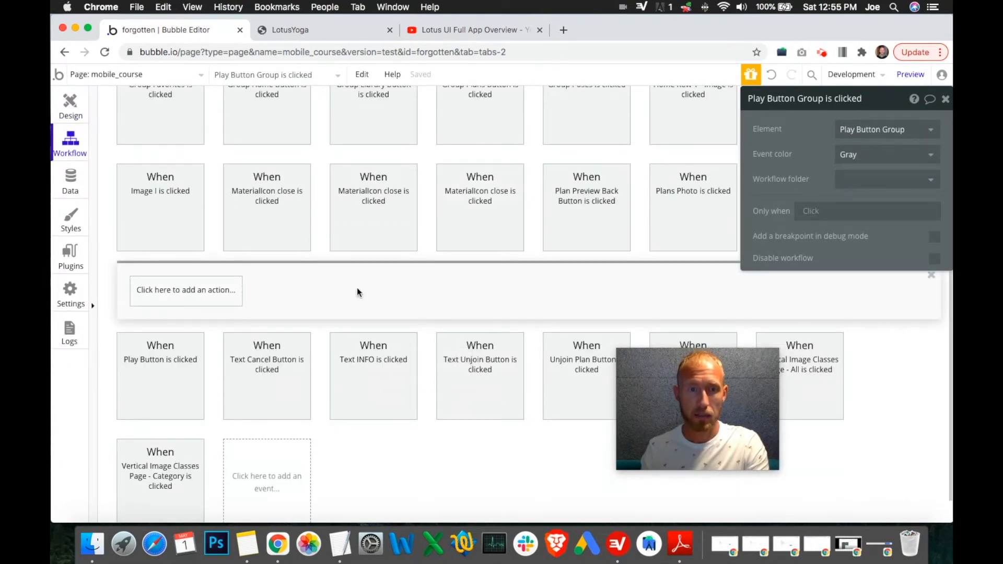
{"action": "scroll", "coordinate": [438, 303], "scroll_direction": "up", "scroll_amount": 2}
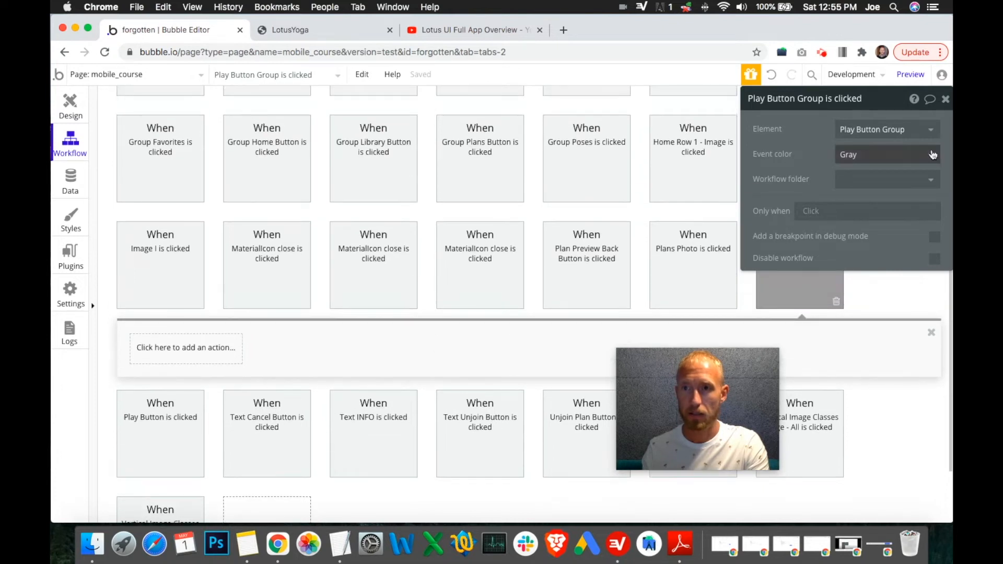
{"action": "left_click", "coordinate": [945, 99]}
{"action": "left_click", "coordinate": [836, 303]}
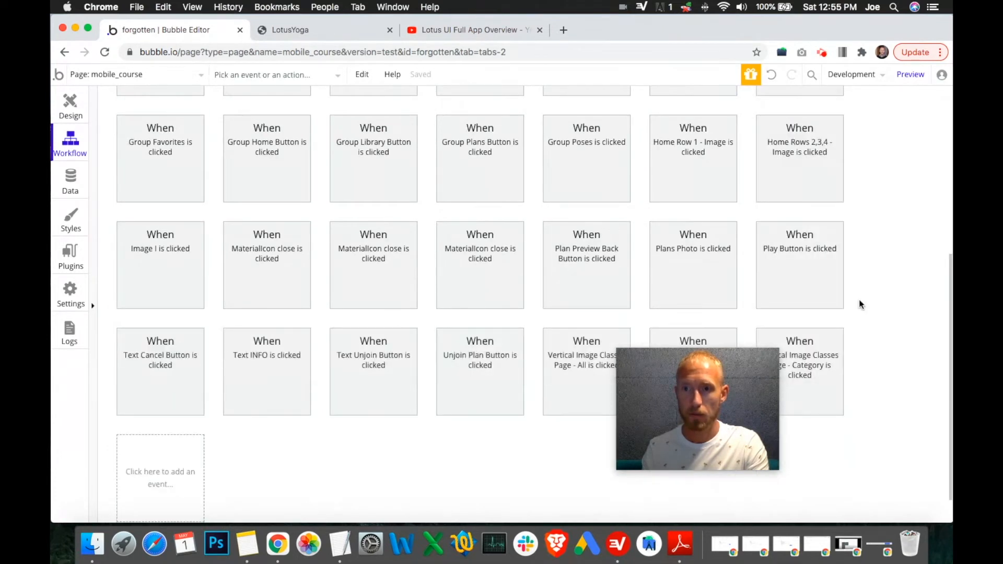
Step: Reload the app preview and collapse the Play Button Group and Class Preview Group in the elements tree
{"action": "left_click", "coordinate": [318, 29]}
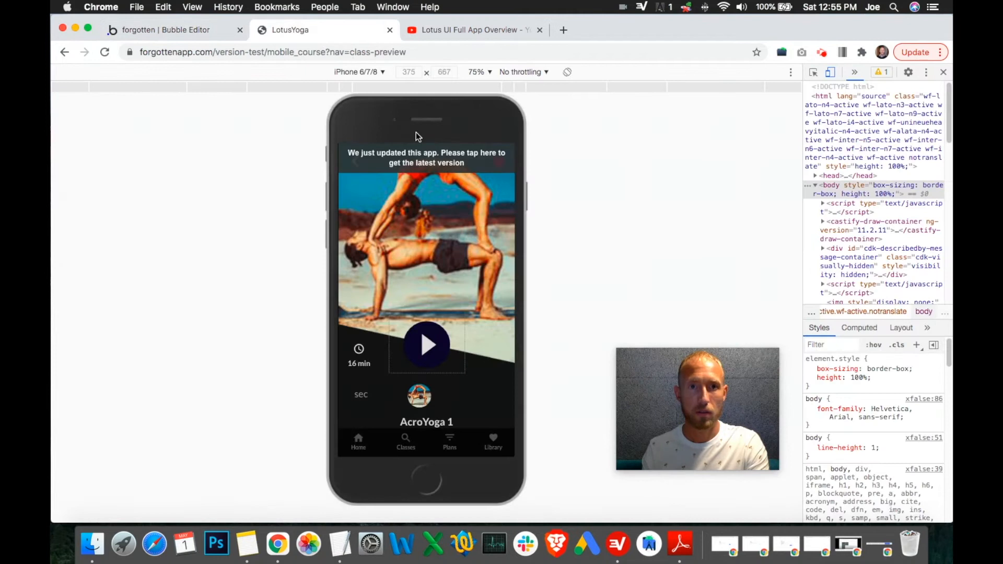
{"action": "left_click", "coordinate": [179, 29]}
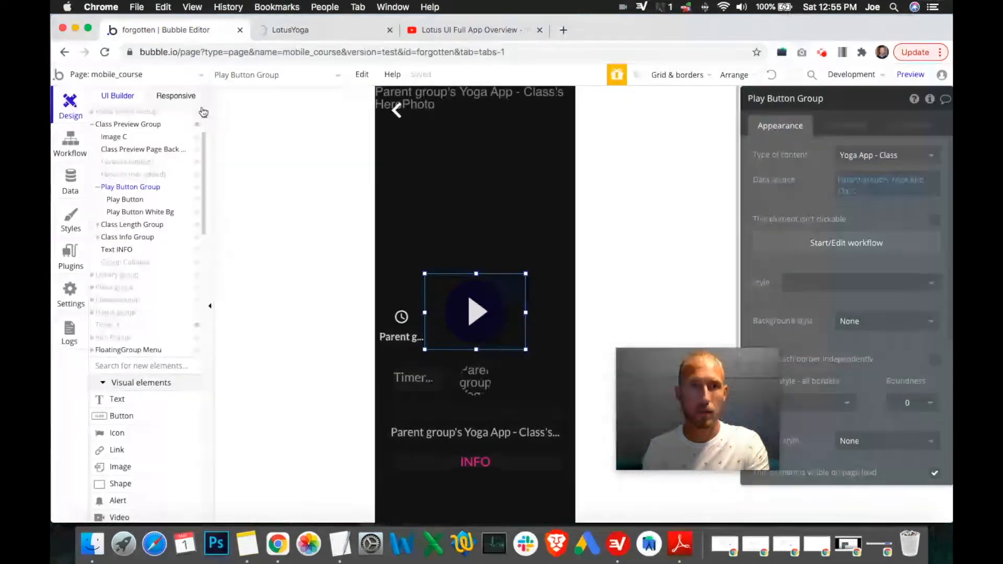
{"action": "left_click", "coordinate": [98, 187]}
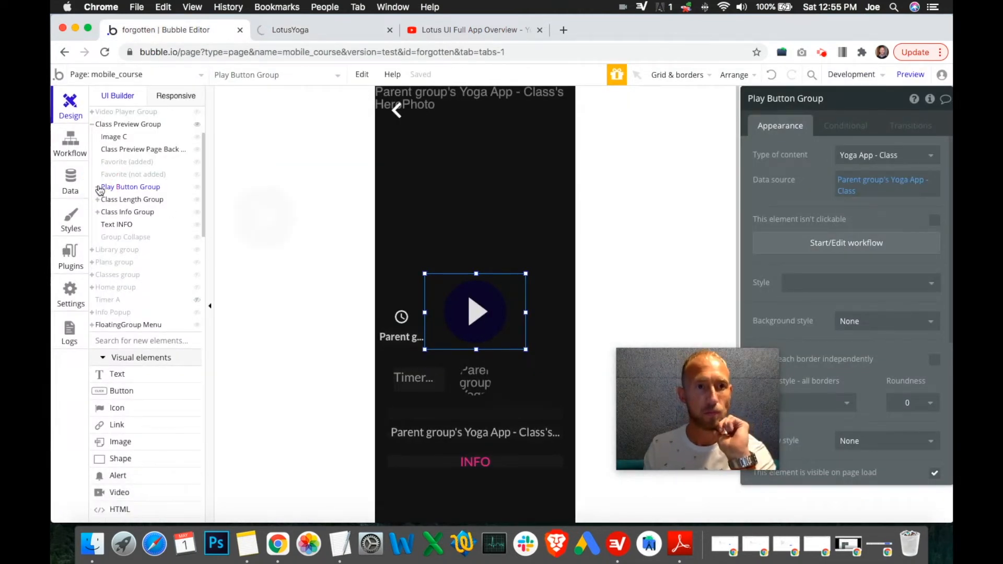
{"action": "left_click", "coordinate": [288, 32]}
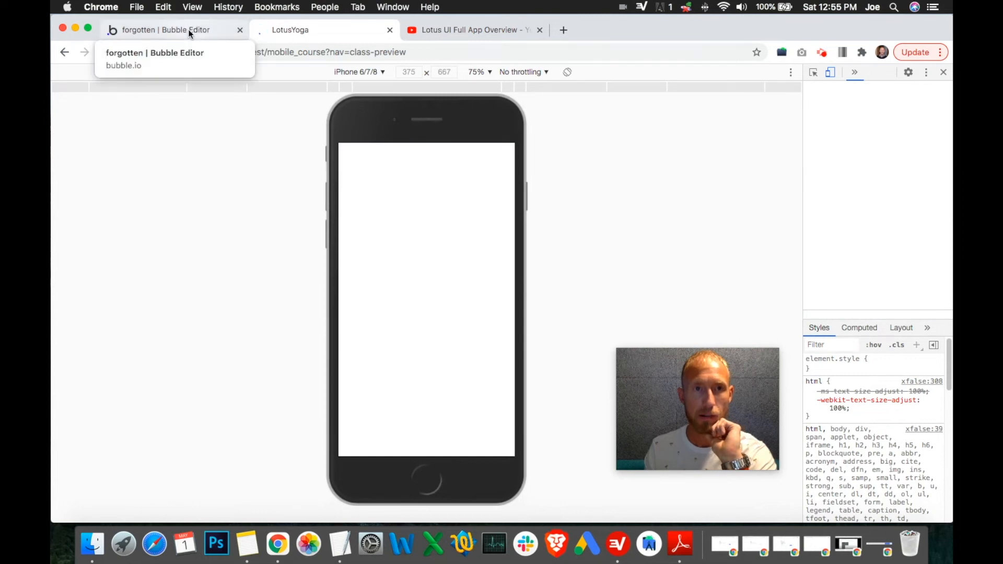
{"action": "left_click", "coordinate": [291, 36]}
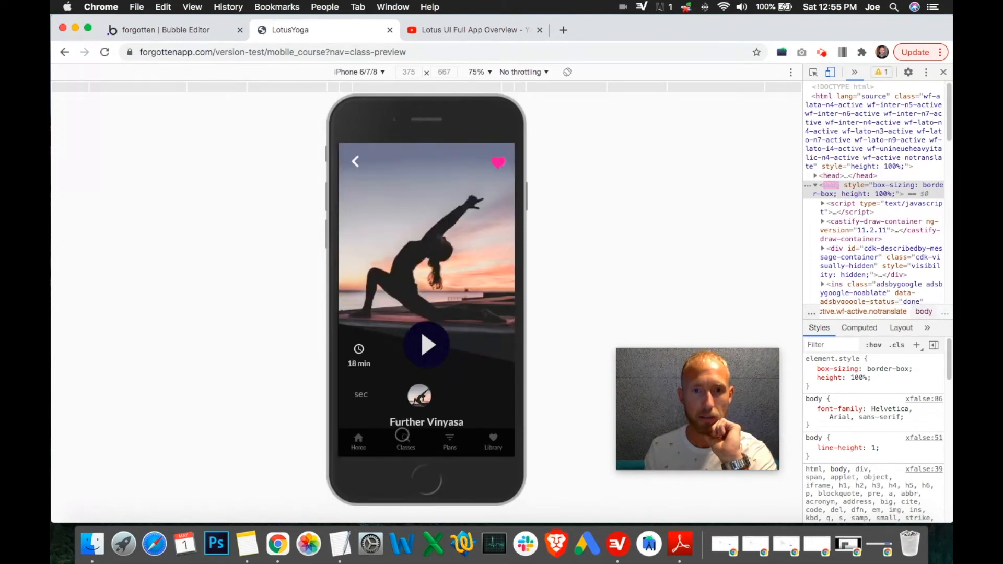
{"action": "left_click", "coordinate": [353, 161]}
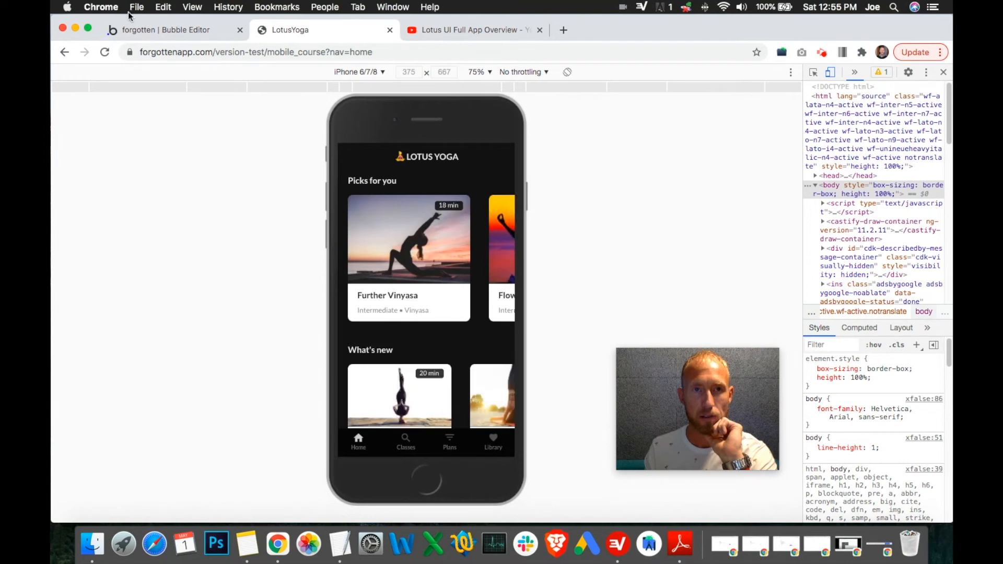
{"action": "left_click", "coordinate": [157, 29]}
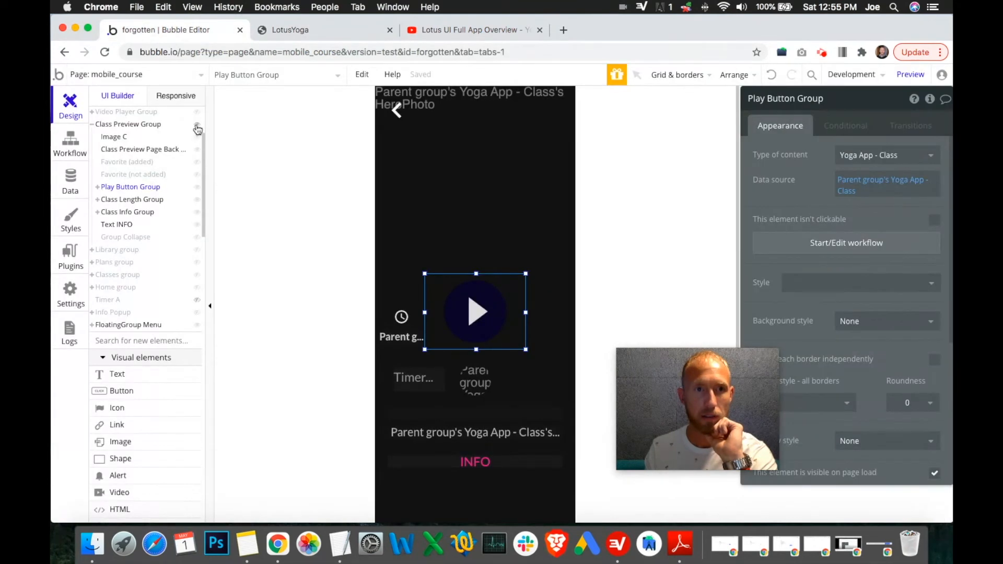
{"action": "mouse_move", "coordinate": [197, 129]}
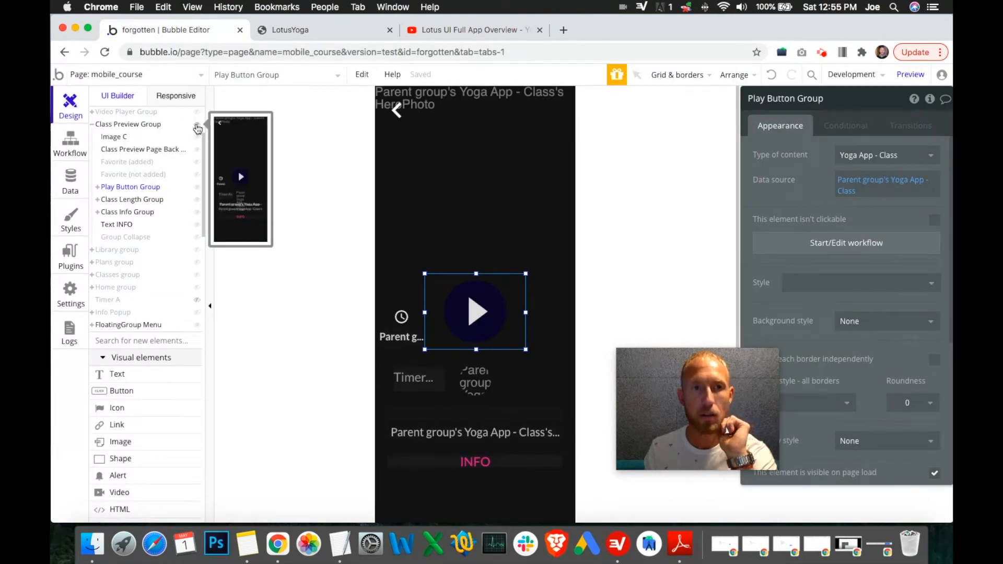
{"action": "left_click", "coordinate": [197, 129]}
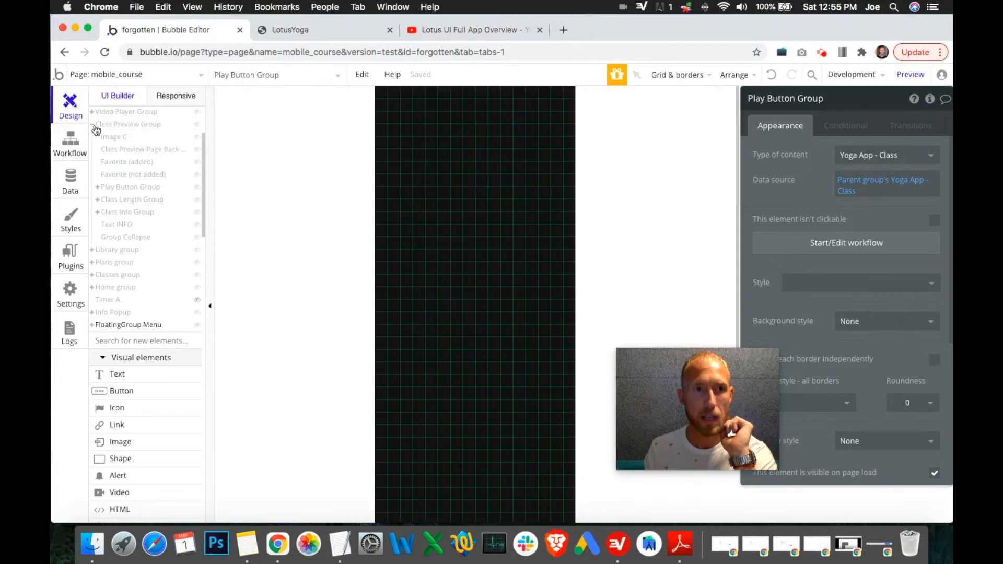
{"action": "left_click", "coordinate": [92, 125]}
Step: Test the timer in the preview by opening the Further Vinyasa class, playing its video and closing the player
{"action": "left_click", "coordinate": [348, 34]}
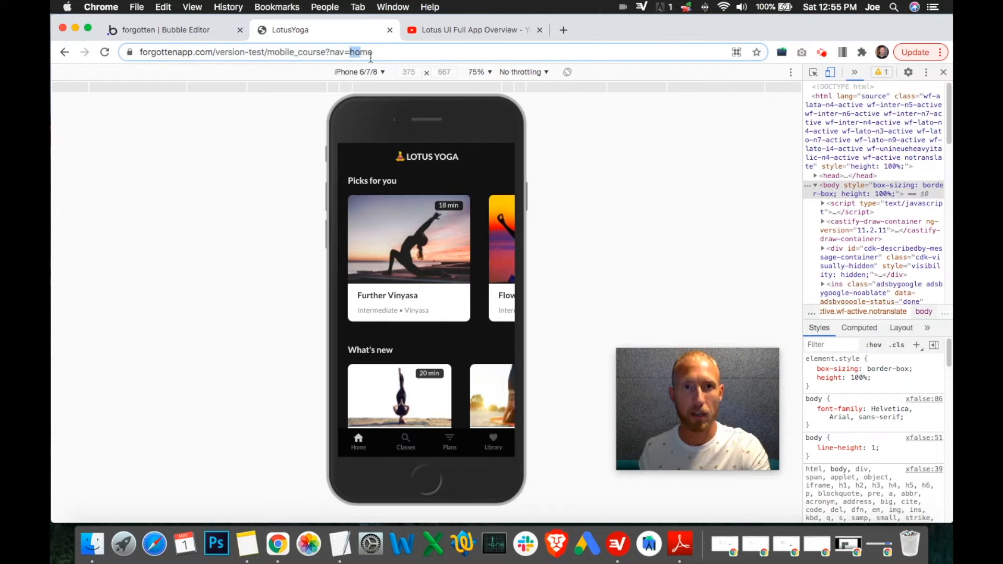
{"action": "left_click", "coordinate": [434, 233]}
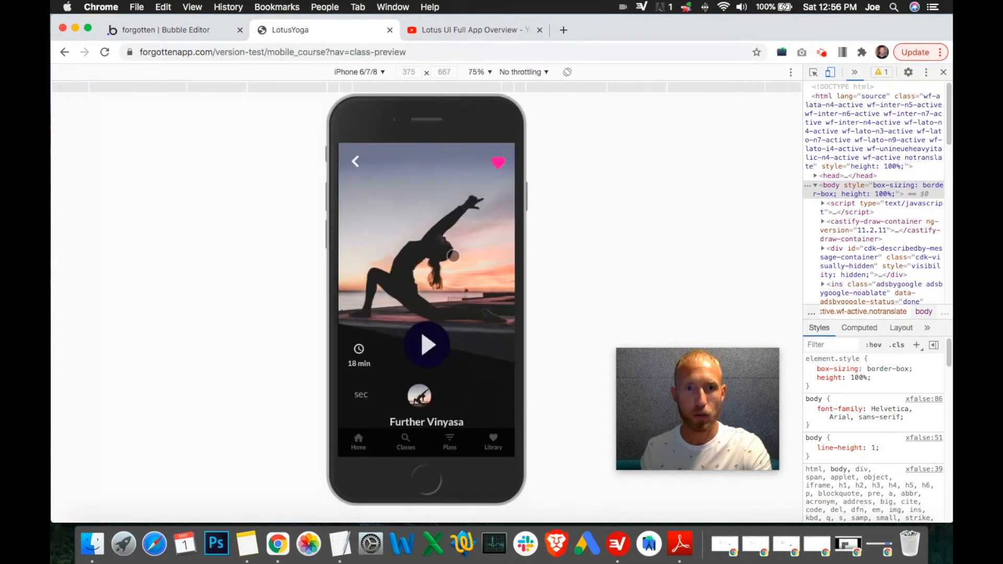
{"action": "double_click", "coordinate": [353, 51]}
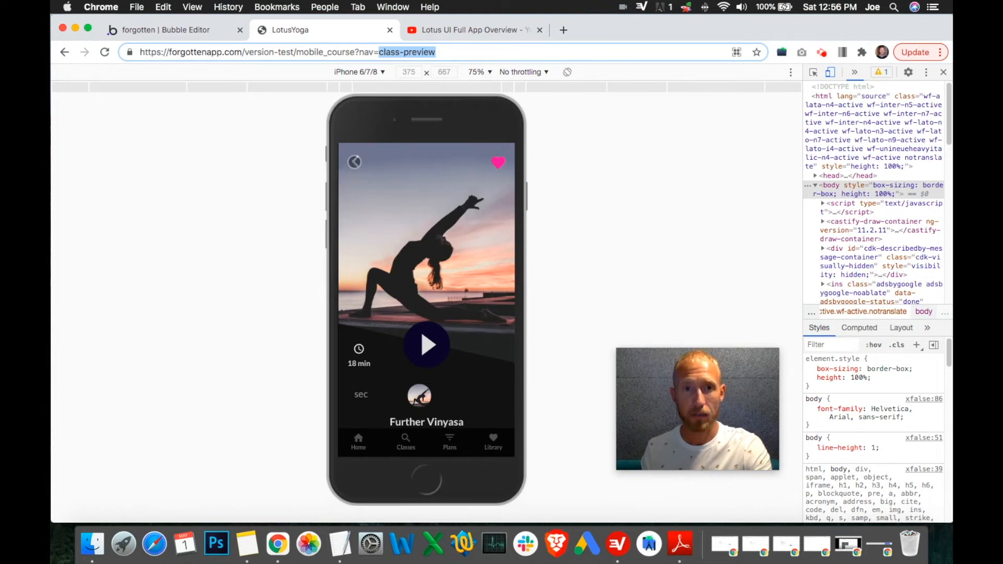
{"action": "left_click", "coordinate": [355, 162]}
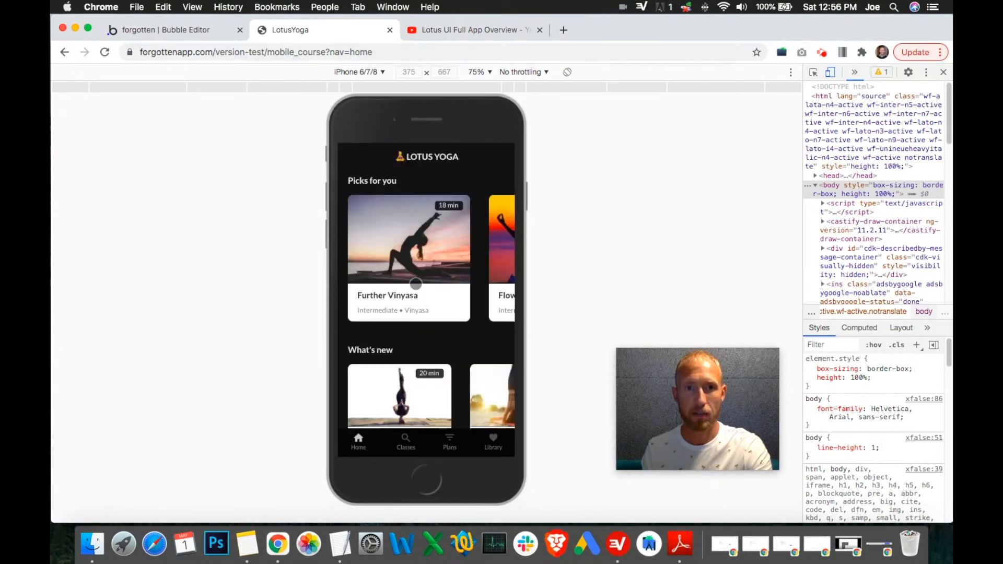
{"action": "double_click", "coordinate": [358, 50]}
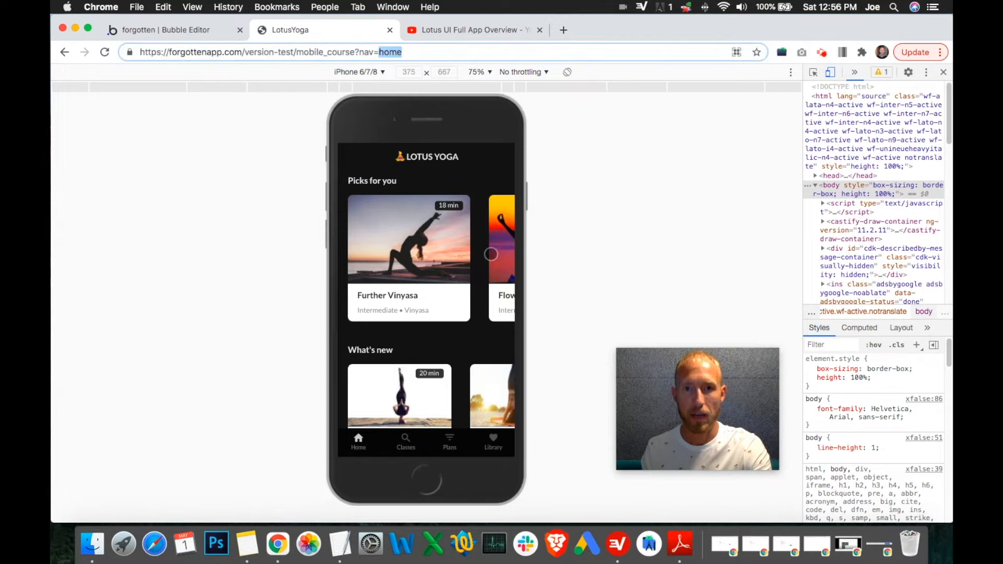
{"action": "left_click", "coordinate": [399, 244]}
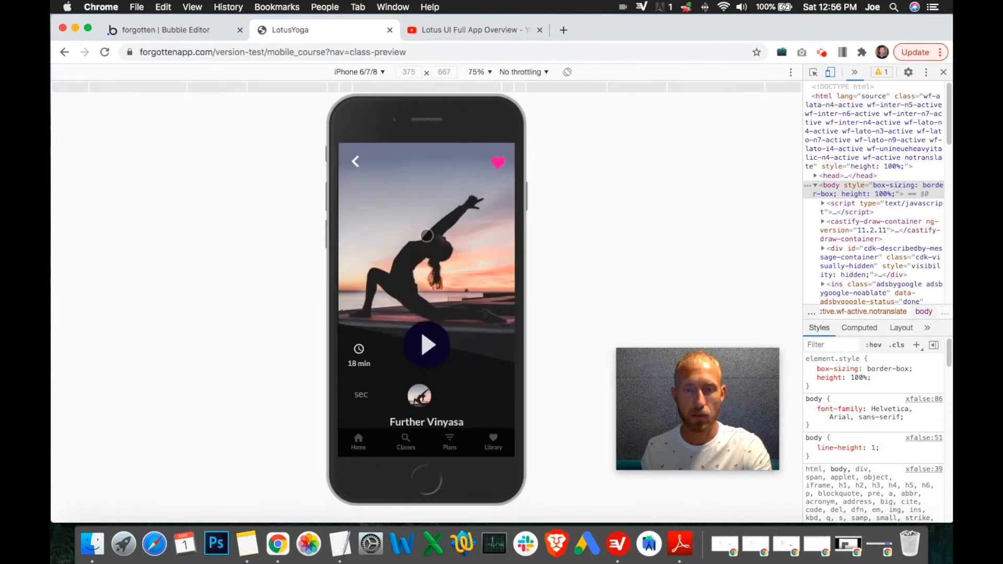
{"action": "left_click", "coordinate": [427, 343]}
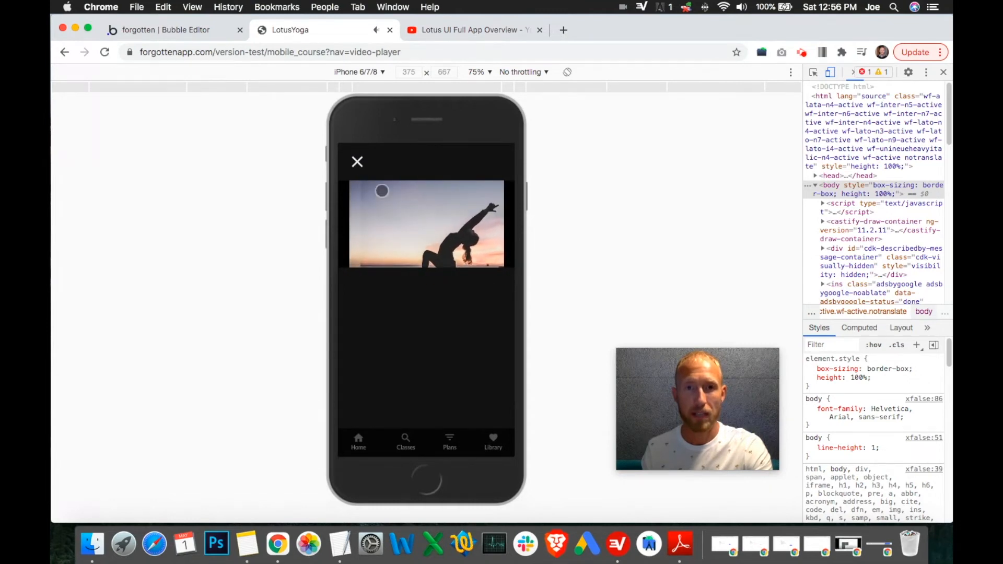
{"action": "left_click", "coordinate": [368, 230]}
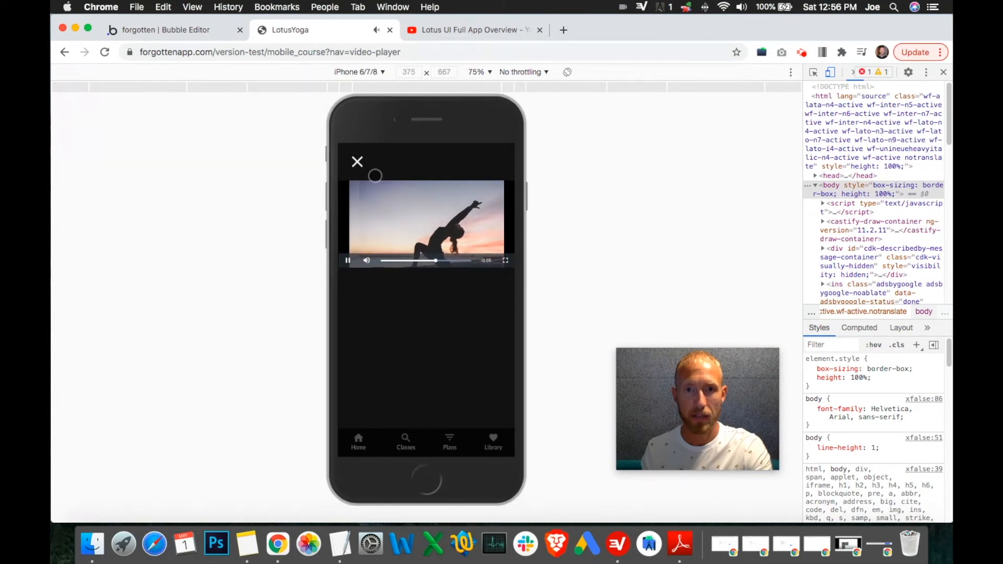
{"action": "left_click", "coordinate": [357, 161]}
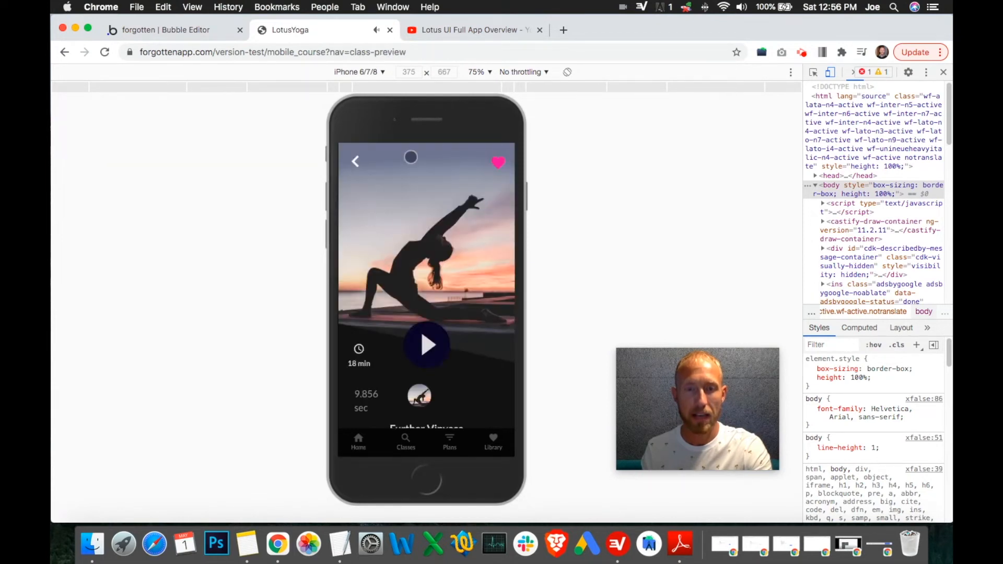
{"action": "left_click_drag", "start_coordinate": [371, 407], "coordinate": [364, 339]}
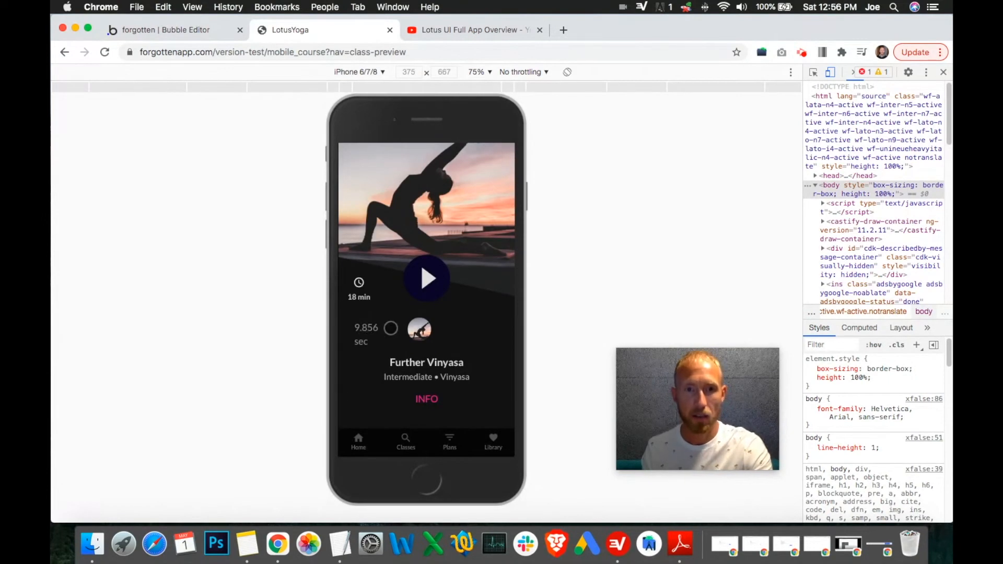
Step: Select the timer text element in the Class Preview Group and remove the 'sec' label, keeping only Timer A's Duration
{"action": "left_click", "coordinate": [211, 30]}
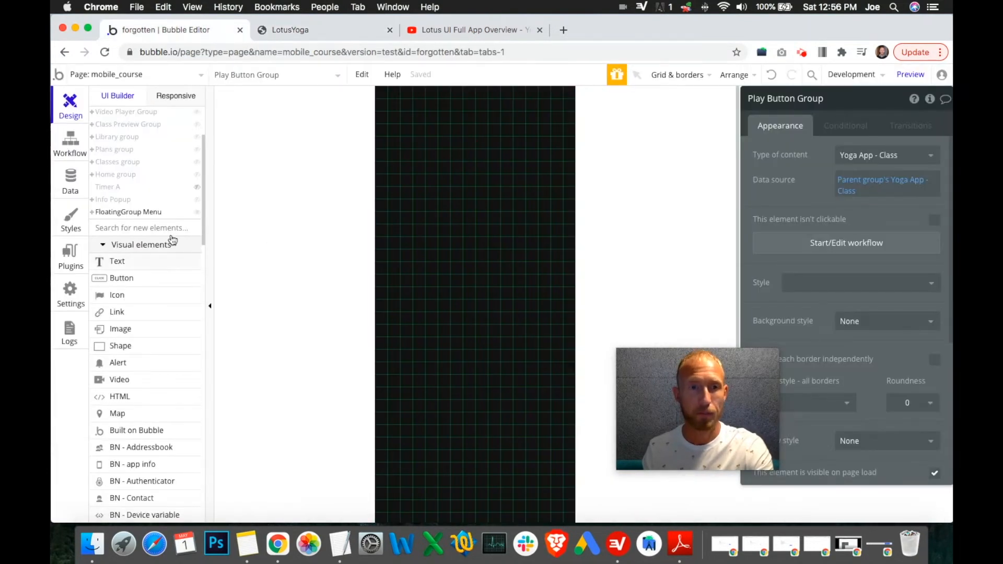
{"action": "scroll", "coordinate": [187, 212], "scroll_direction": "up", "scroll_amount": 3}
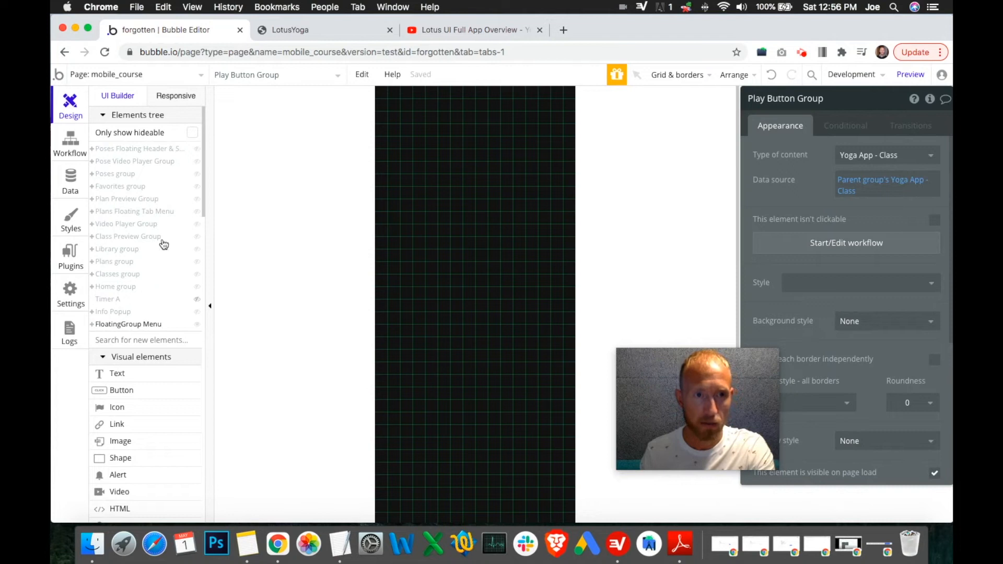
{"action": "left_click", "coordinate": [199, 239]}
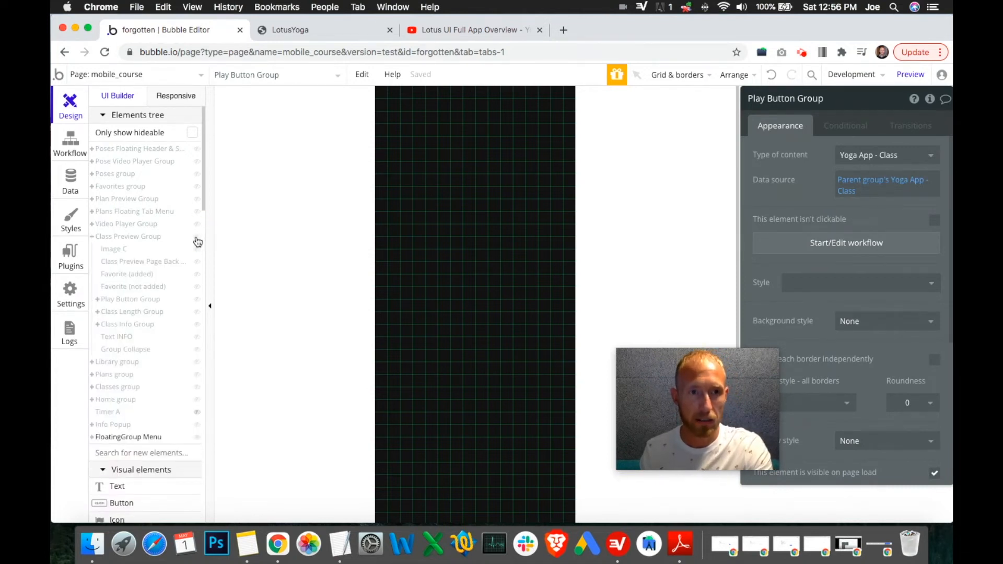
{"action": "left_click", "coordinate": [198, 241]}
{"action": "left_click", "coordinate": [410, 375]}
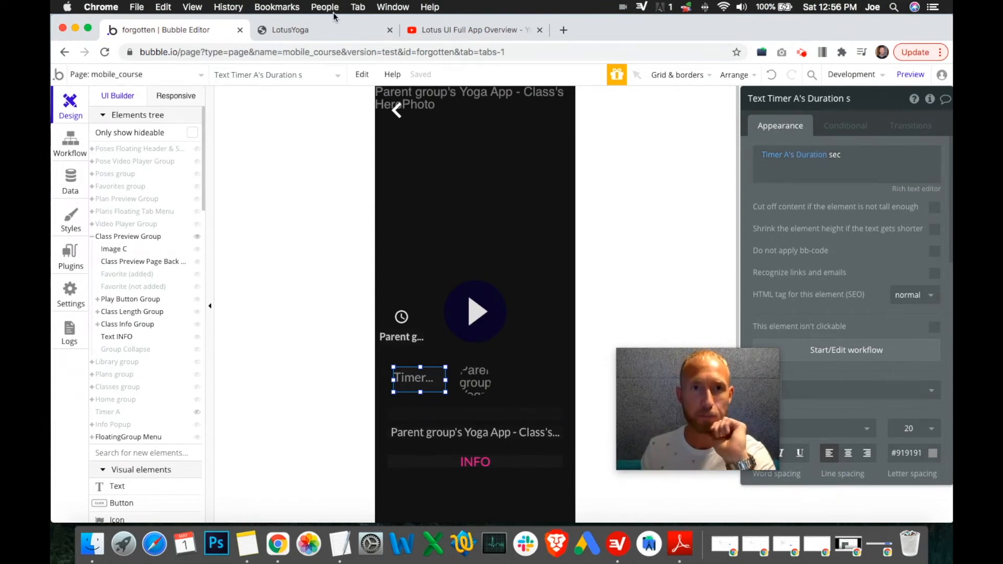
{"action": "left_click", "coordinate": [323, 30]}
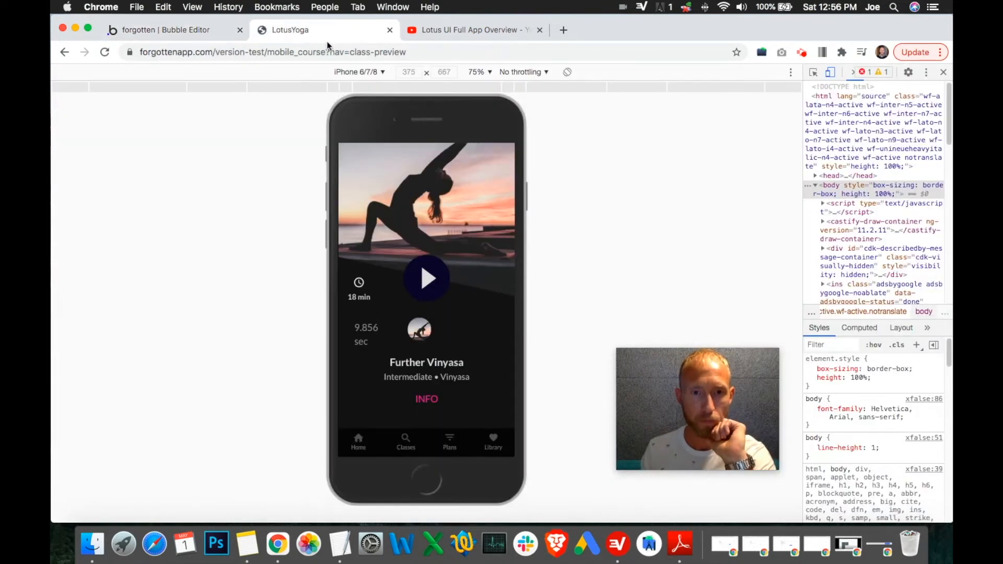
{"action": "left_click", "coordinate": [224, 30]}
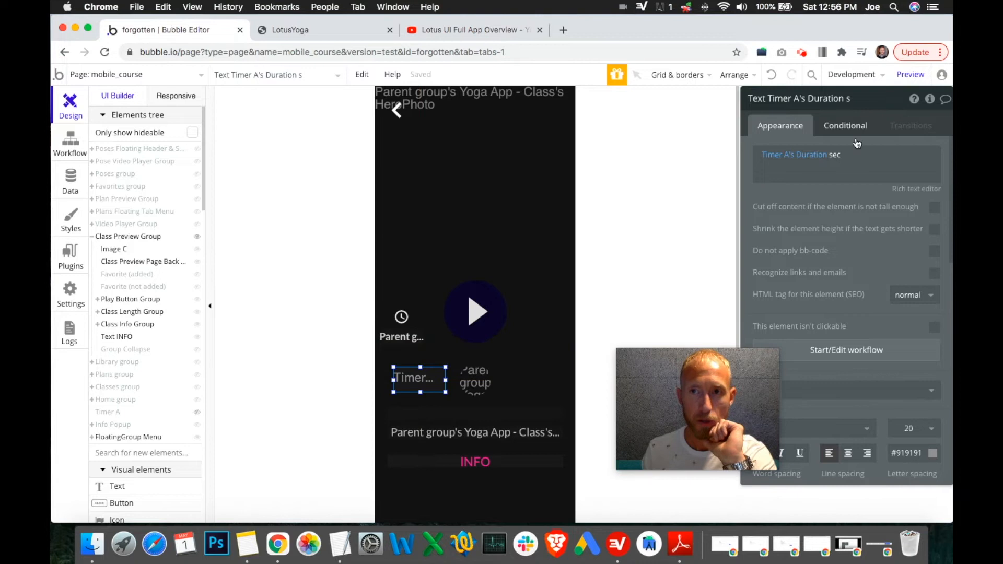
{"action": "double_click", "coordinate": [842, 156]}
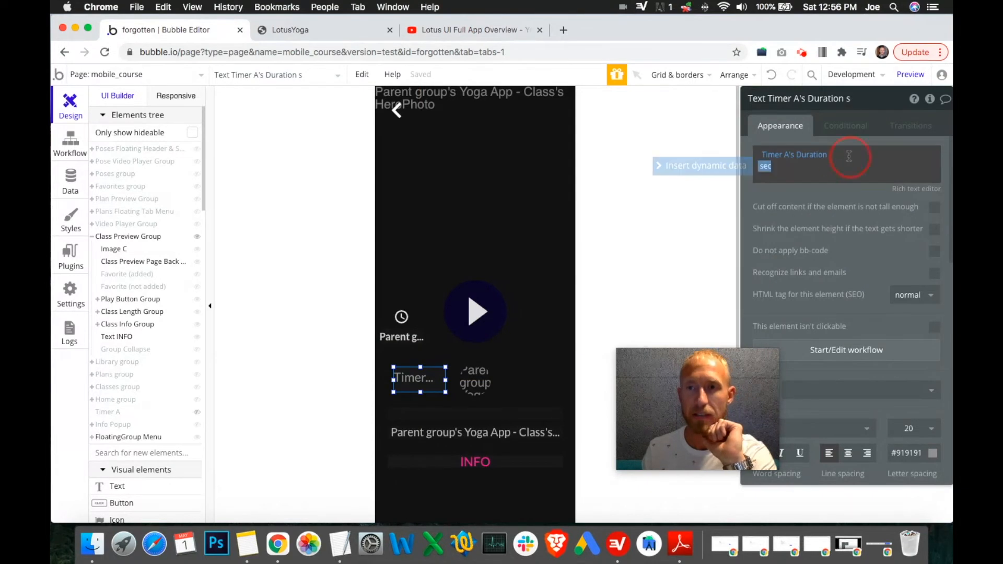
{"action": "left_click", "coordinate": [856, 154]}
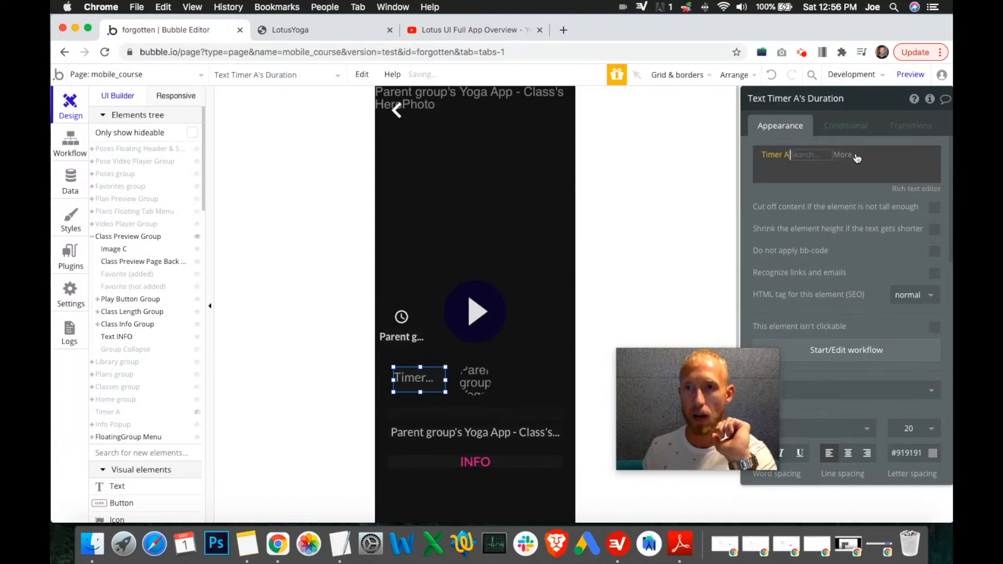
{"action": "left_click", "coordinate": [851, 210]}
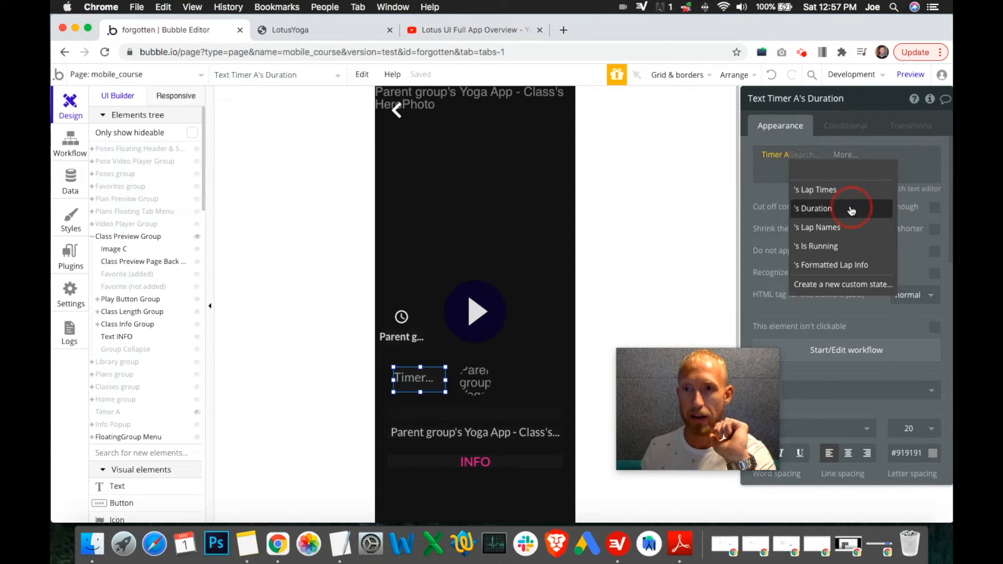
{"action": "left_click", "coordinate": [772, 191]}
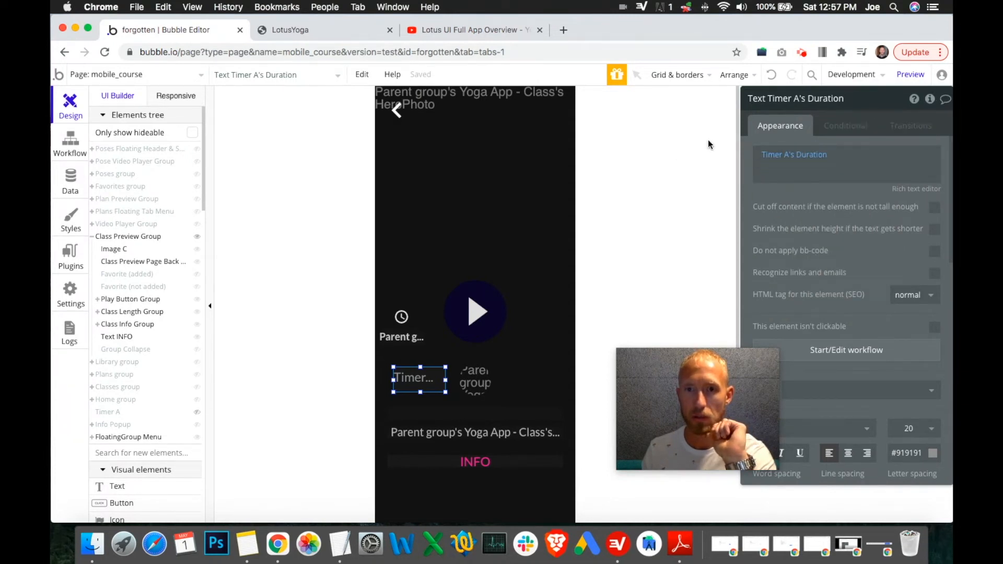
Step: Reload the preview and open the Further Vinyasa class video again to retest the timer display
{"action": "left_click", "coordinate": [352, 36]}
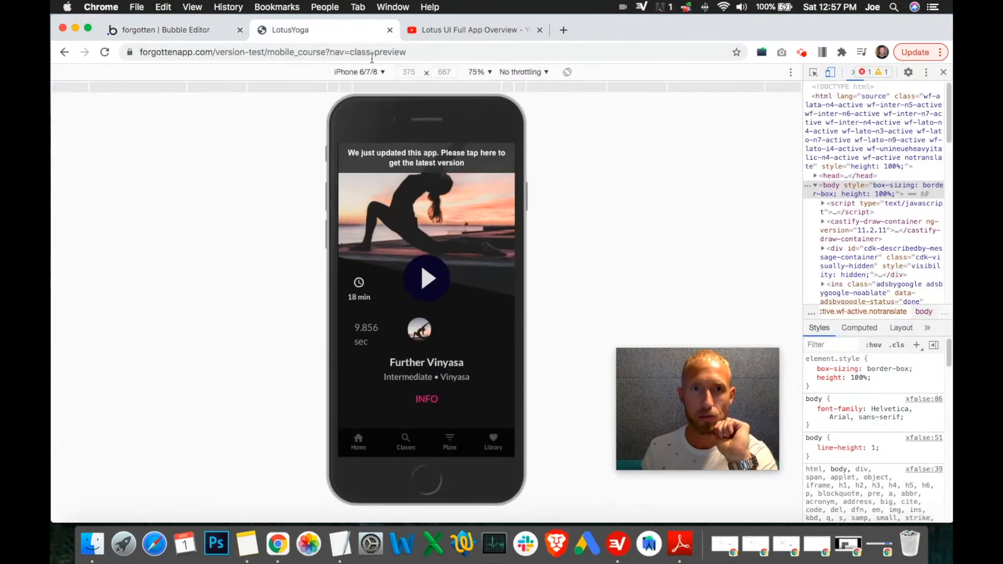
{"action": "left_click", "coordinate": [426, 157]}
{"action": "left_click", "coordinate": [210, 36]}
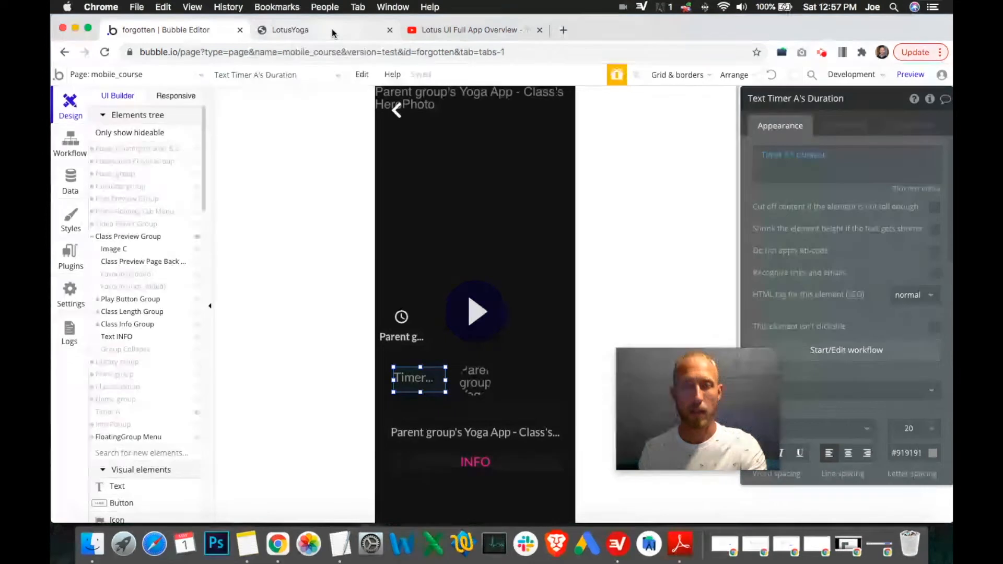
{"action": "left_click", "coordinate": [332, 29]}
{"action": "left_click", "coordinate": [359, 441]}
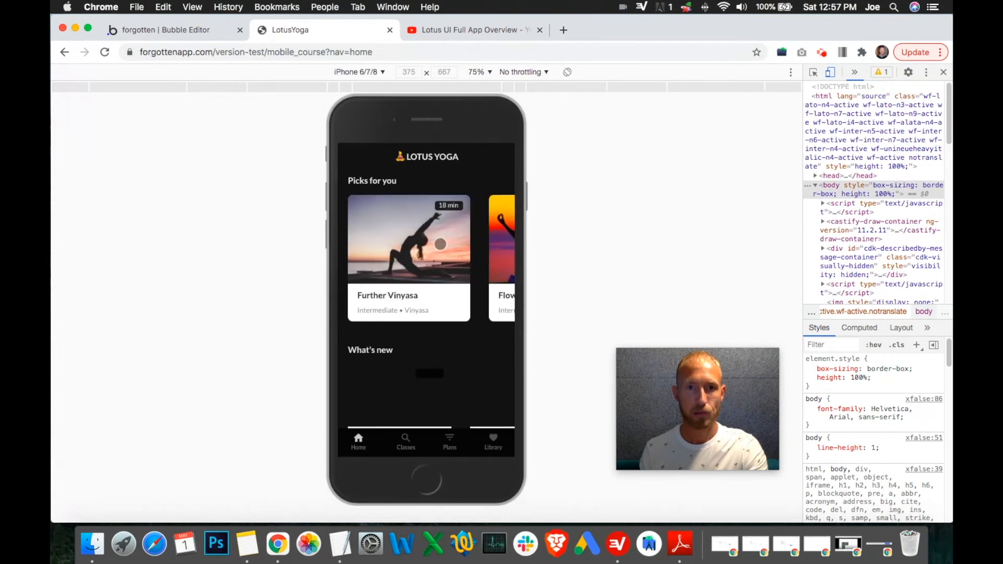
{"action": "left_click", "coordinate": [442, 243]}
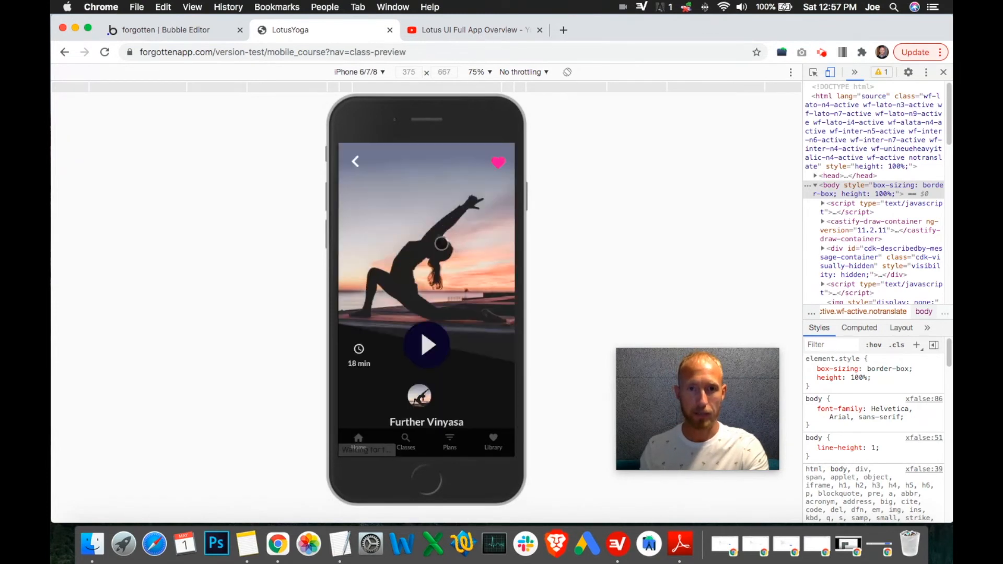
{"action": "left_click", "coordinate": [439, 352]}
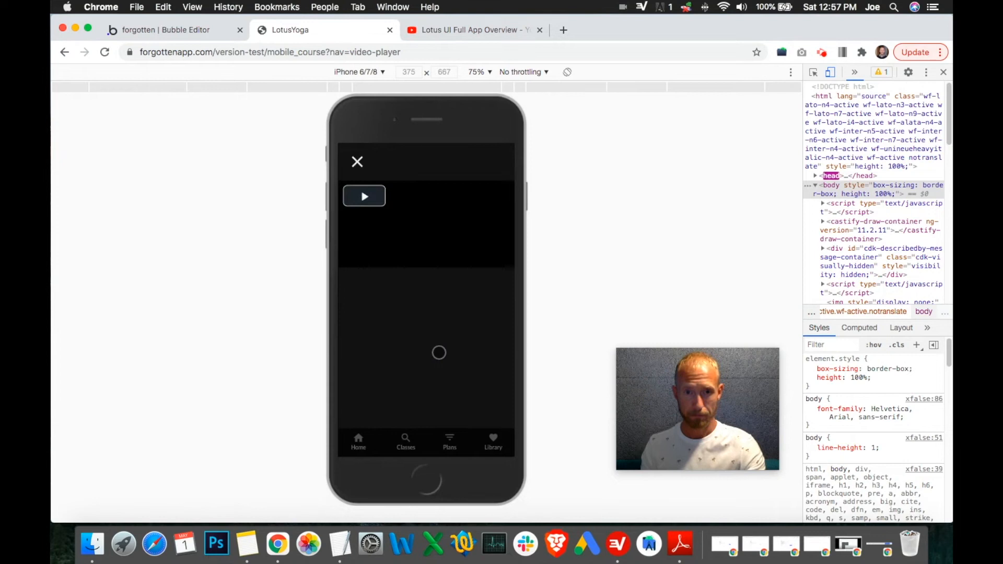
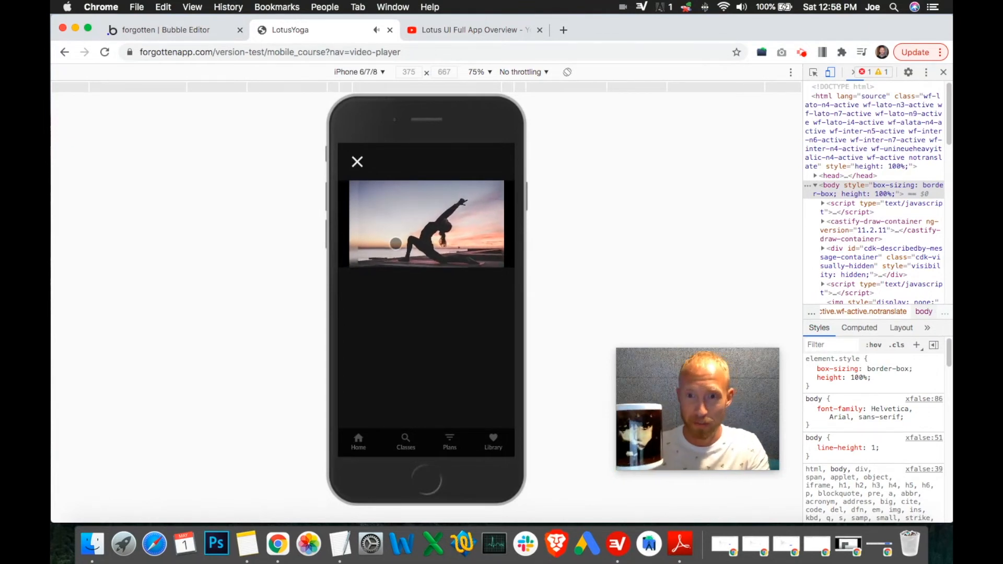
Step: Play the class video briefly and close the player to check the timer value on the class preview
{"action": "left_click", "coordinate": [396, 244]}
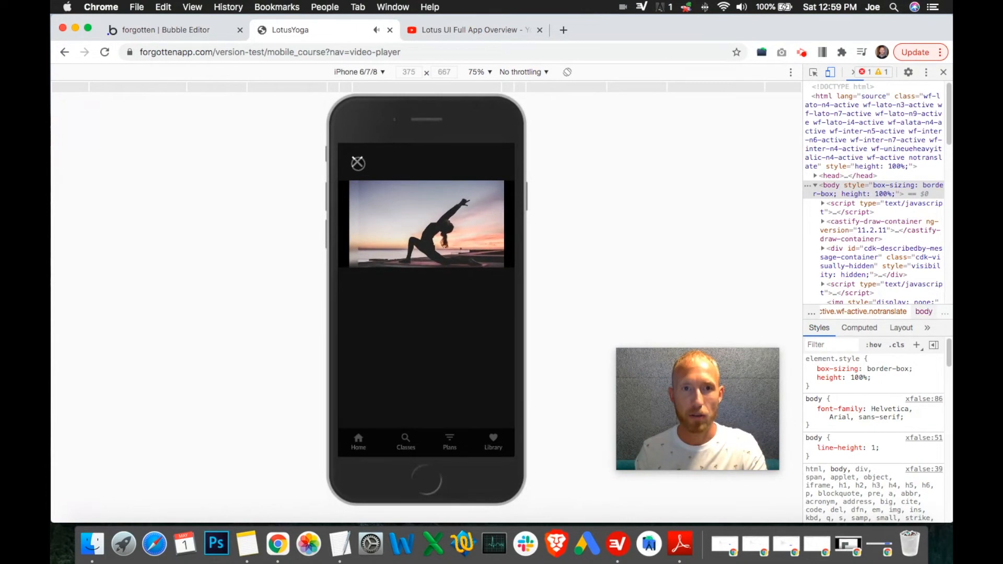
{"action": "left_click", "coordinate": [358, 162]}
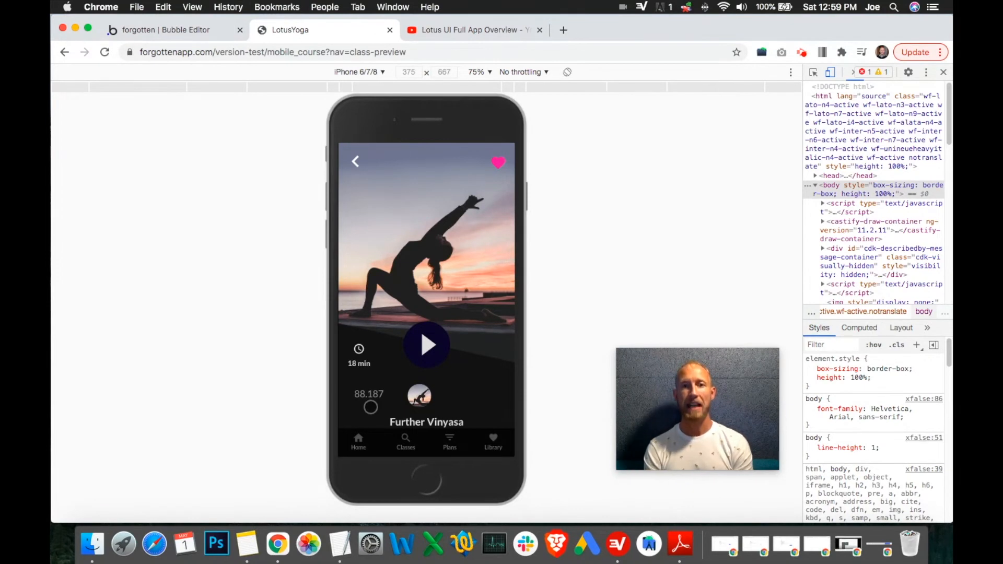
{"action": "left_click", "coordinate": [181, 37]}
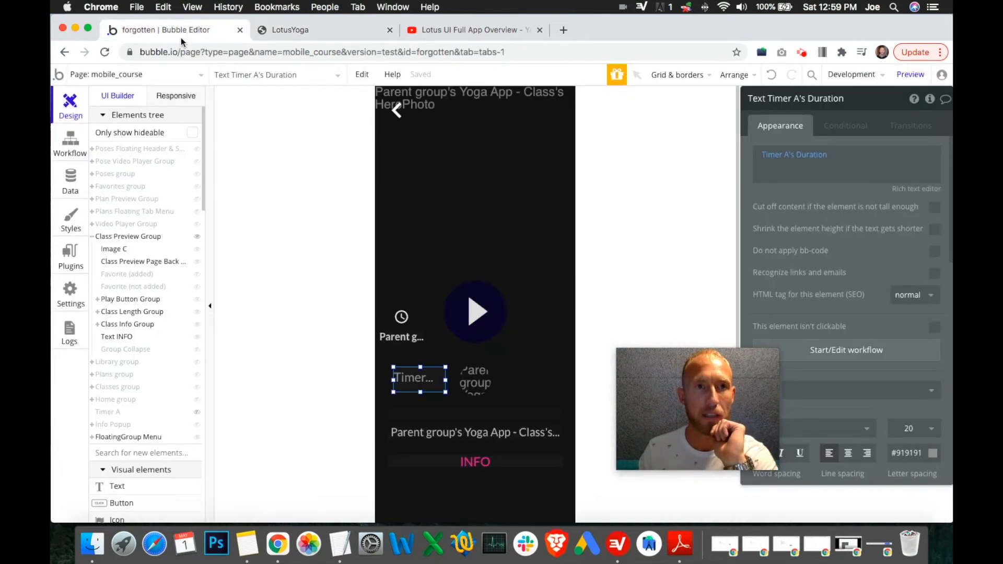
Step: Rename the User data field YogaTotalTime to YogaTotalTimeSec
{"action": "left_click", "coordinate": [79, 180]}
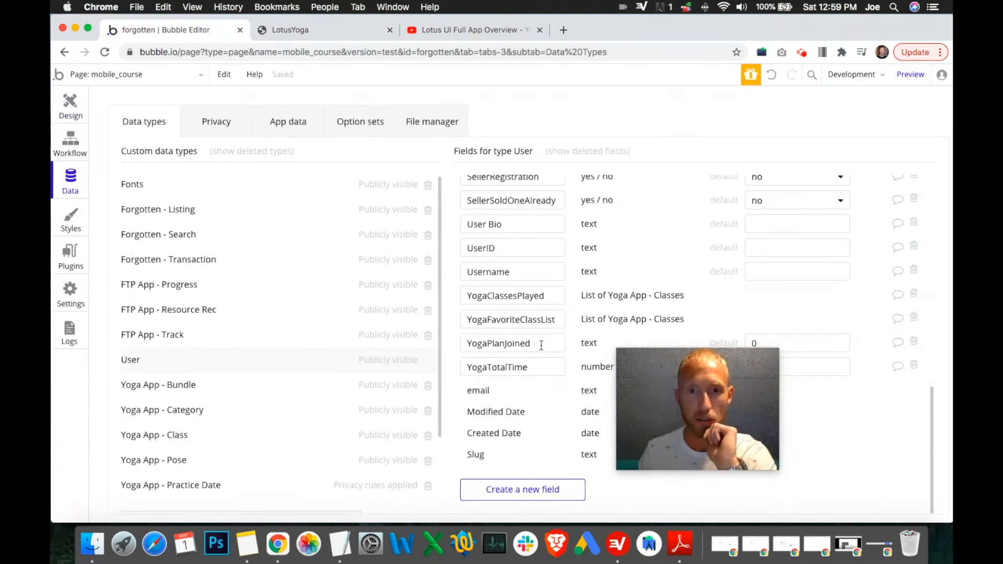
{"action": "left_click", "coordinate": [537, 368]}
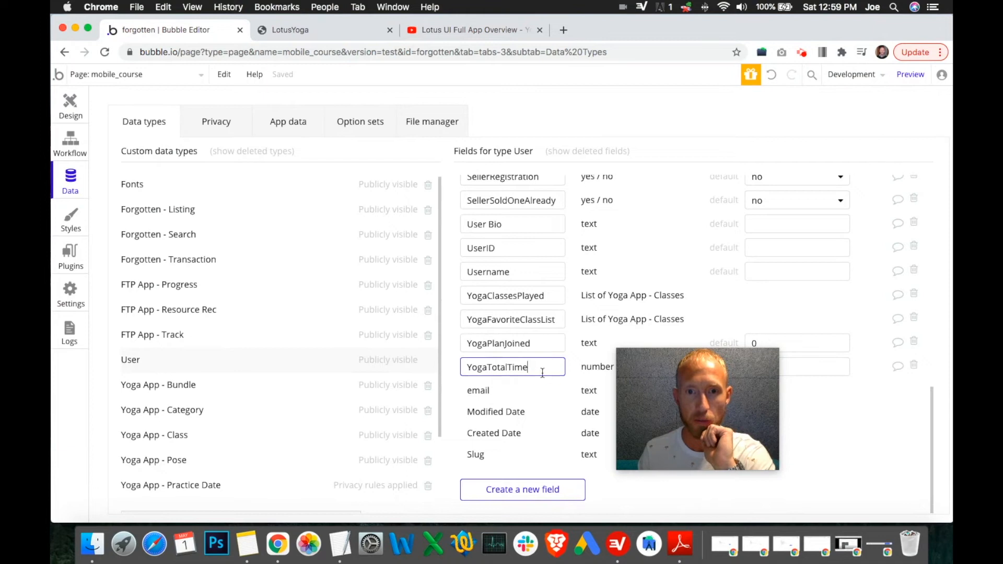
{"action": "type", "text": "Sec"}
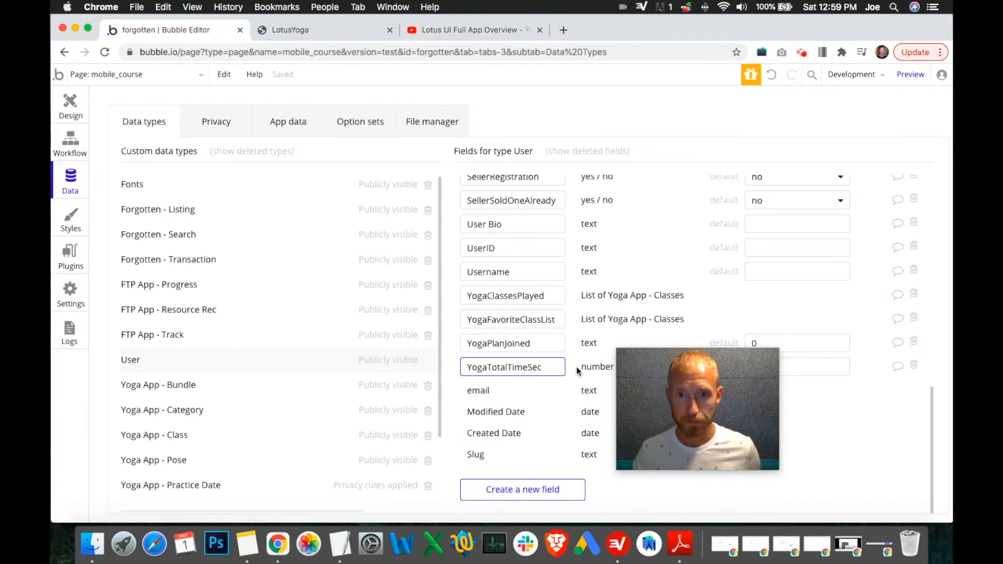
{"action": "mouse_move", "coordinate": [647, 453]}
{"action": "left_click_drag", "start_coordinate": [697, 392], "coordinate": [813, 415]}
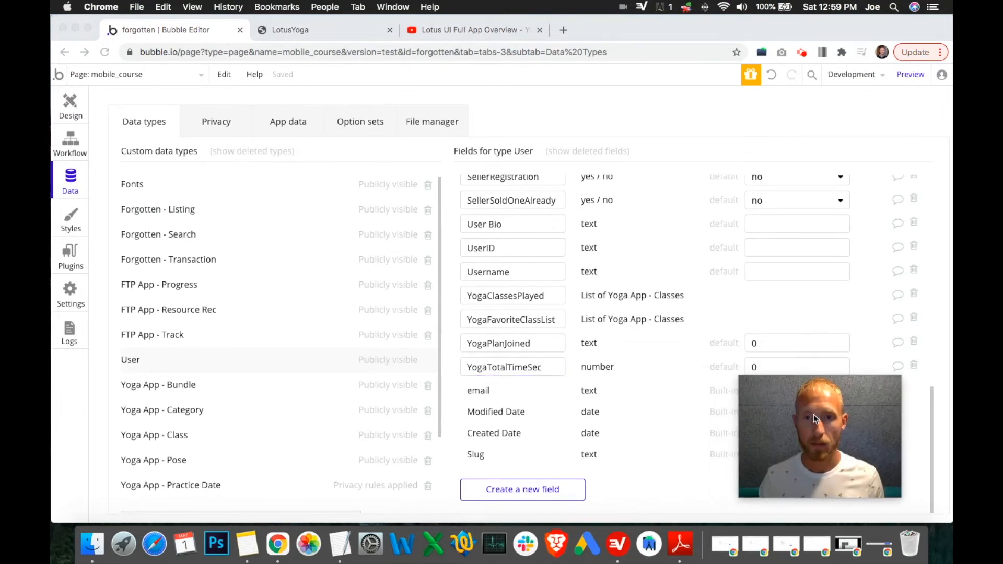
Step: Delete the Timer A's Duration text element from the Class Preview Group
{"action": "left_click", "coordinate": [544, 92]}
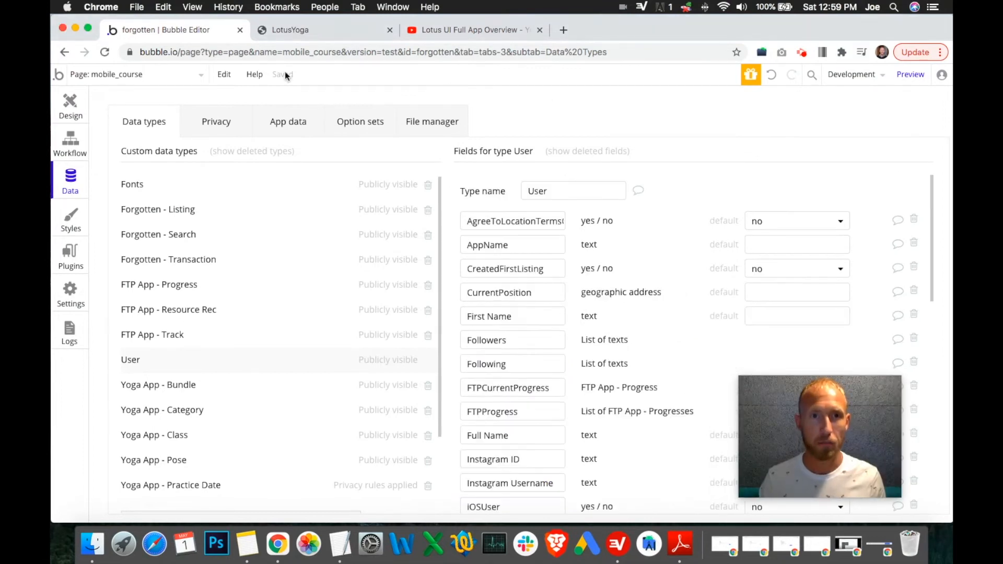
{"action": "left_click", "coordinate": [79, 110]}
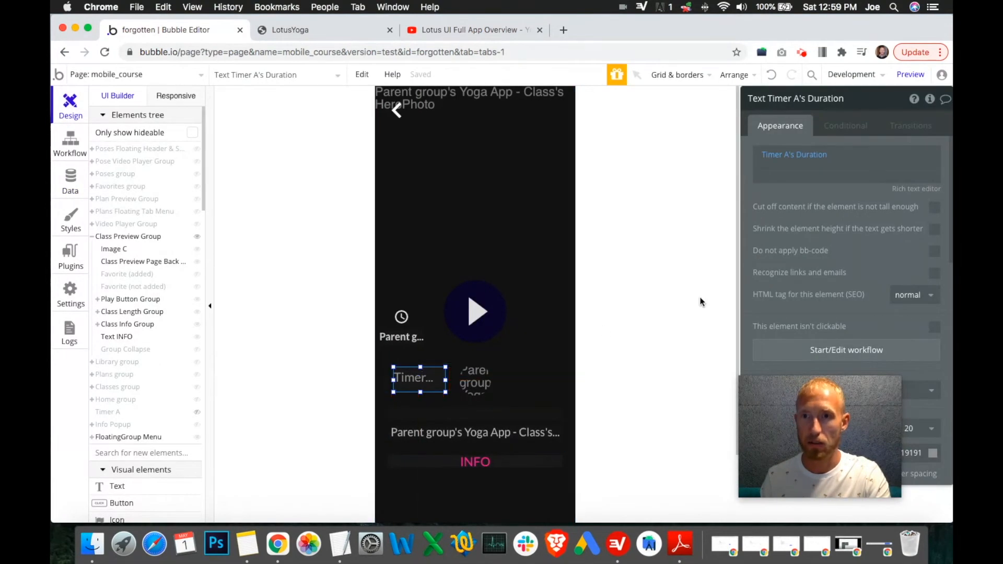
{"action": "right_click", "coordinate": [410, 381]}
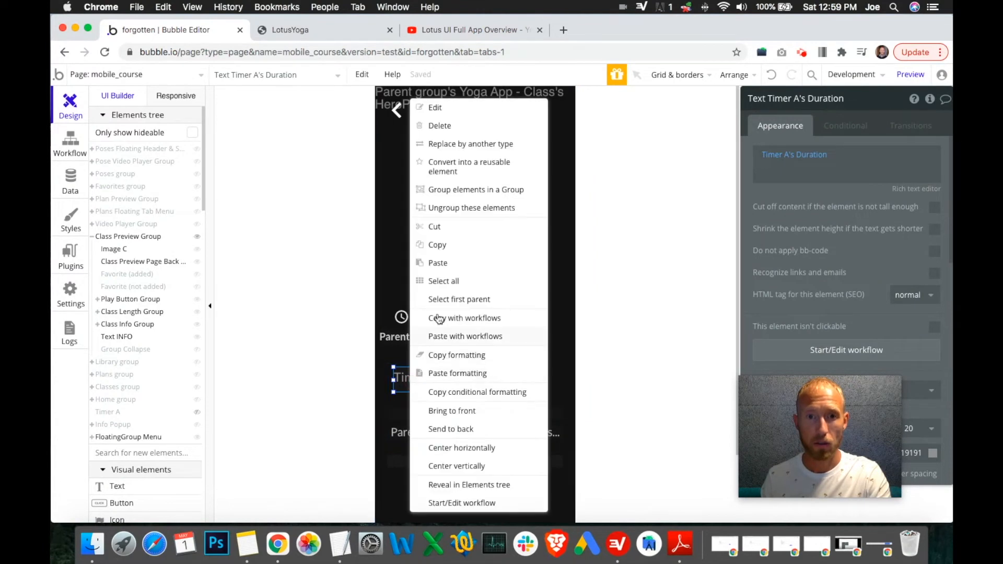
{"action": "left_click", "coordinate": [442, 132]}
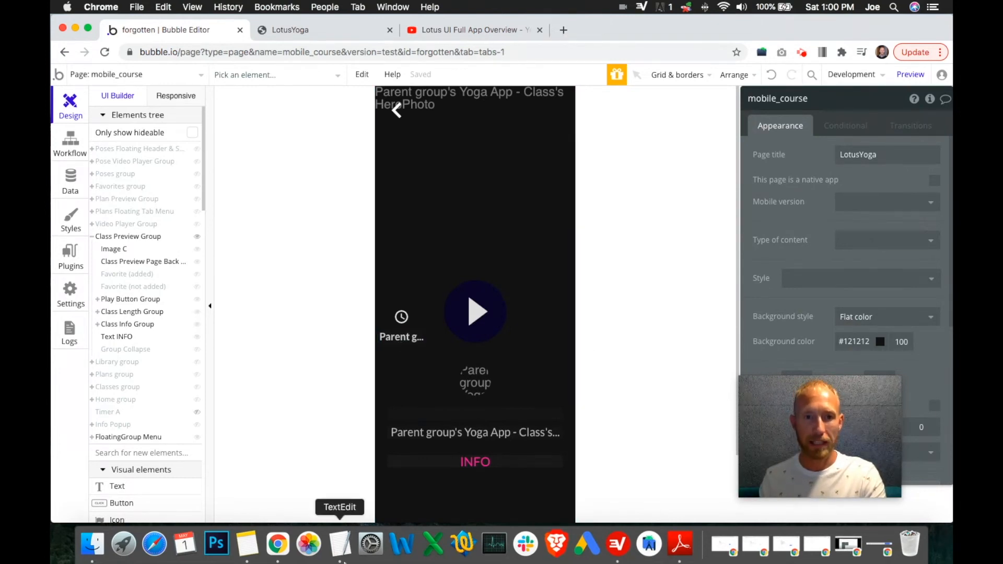
Step: Review the badge criteria notes in TextEdit, focusing on the First class entry
{"action": "left_click", "coordinate": [341, 543]}
{"action": "left_click_drag", "start_coordinate": [644, 180], "coordinate": [274, 151]}
{"action": "left_click_drag", "start_coordinate": [262, 219], "coordinate": [144, 208]}
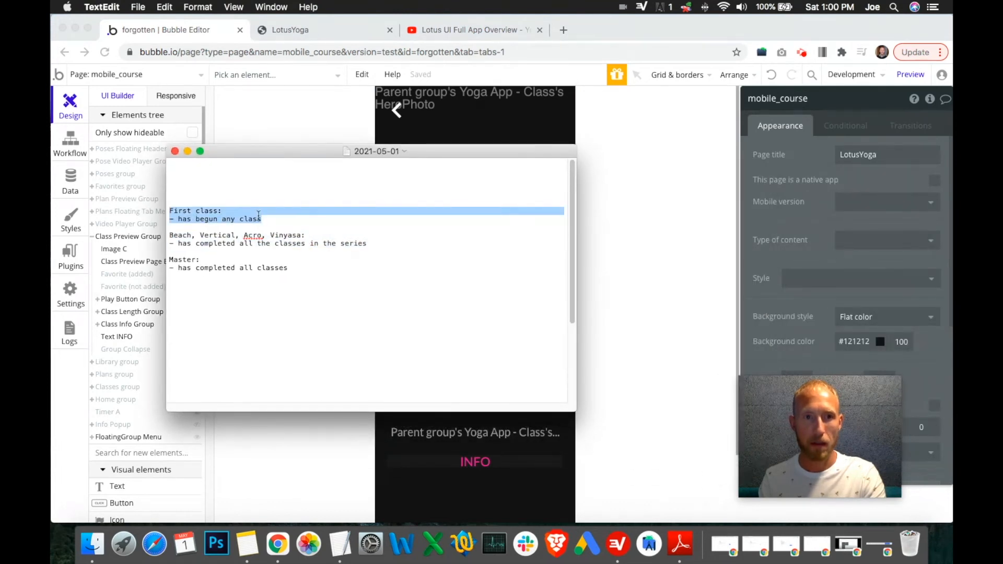
{"action": "left_click", "coordinate": [268, 218]}
{"action": "double_click", "coordinate": [209, 219]}
{"action": "left_click_drag", "start_coordinate": [271, 219], "coordinate": [148, 210]}
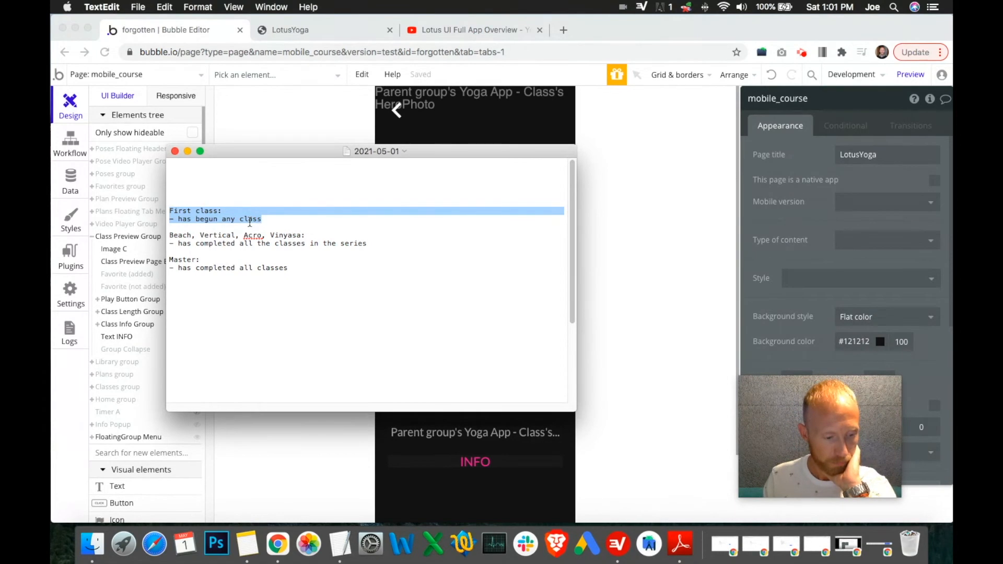
{"action": "left_click_drag", "start_coordinate": [280, 157], "coordinate": [726, 163]}
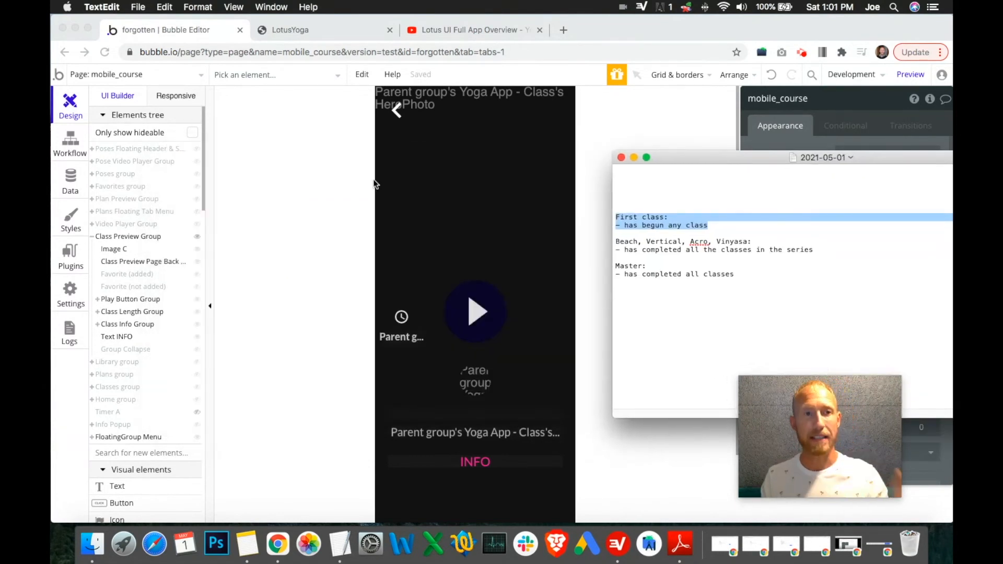
Step: Compare the User data type's fields with the First class criteria in the TextEdit notes
{"action": "left_click", "coordinate": [70, 180]}
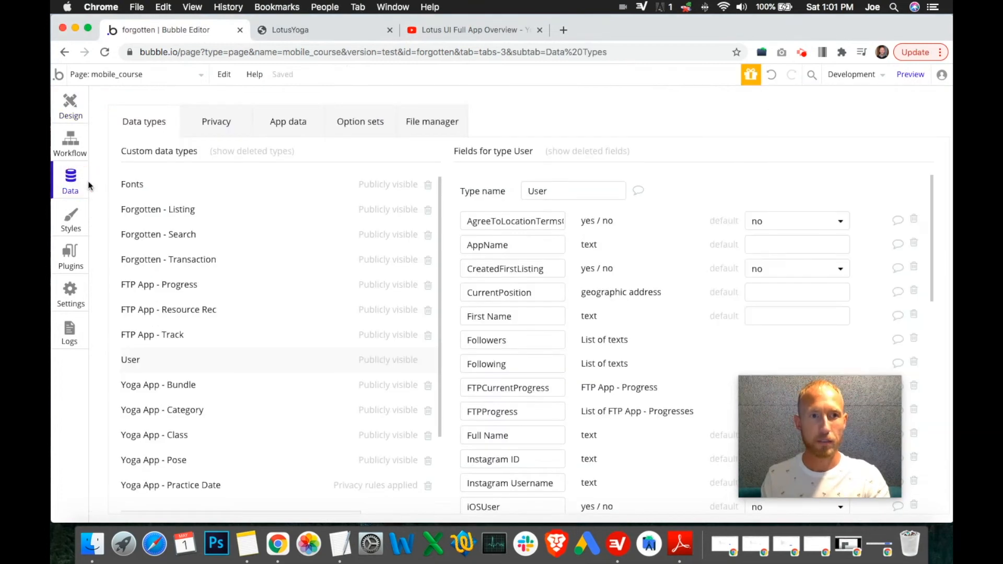
{"action": "scroll", "coordinate": [580, 362], "scroll_direction": "down", "scroll_amount": 10}
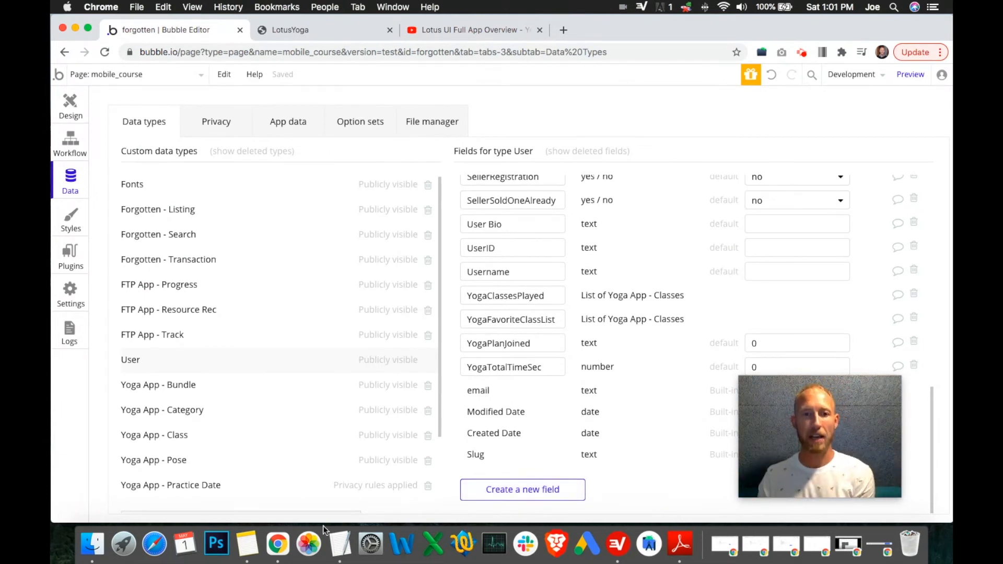
{"action": "left_click", "coordinate": [340, 543]}
{"action": "left_click_drag", "start_coordinate": [703, 158], "coordinate": [475, 155]}
{"action": "left_click_drag", "start_coordinate": [515, 277], "coordinate": [534, 268]}
{"action": "left_click", "coordinate": [394, 214]}
{"action": "left_click", "coordinate": [524, 270]}
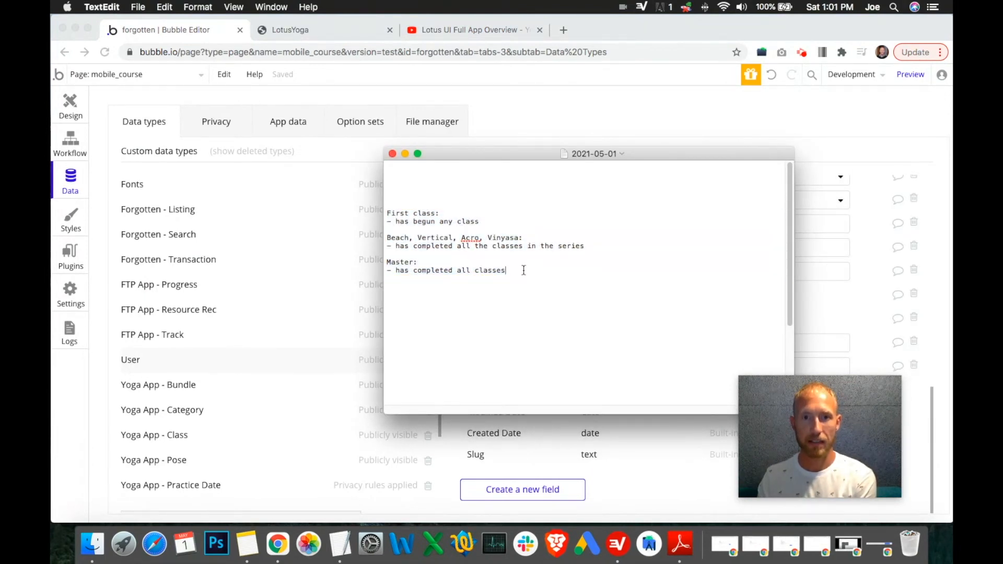
{"action": "left_click_drag", "start_coordinate": [489, 227], "coordinate": [375, 214]}
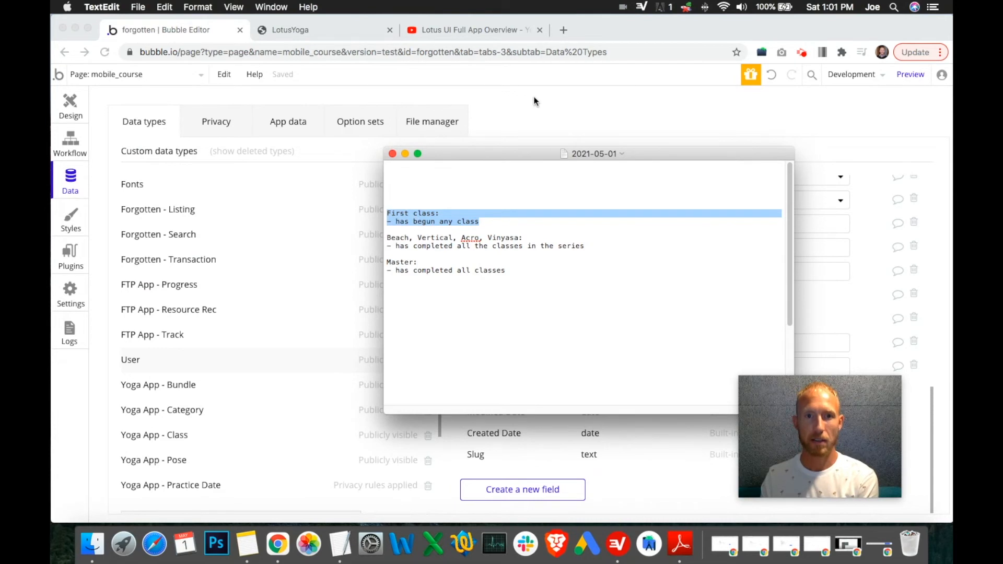
{"action": "left_click", "coordinate": [535, 461]}
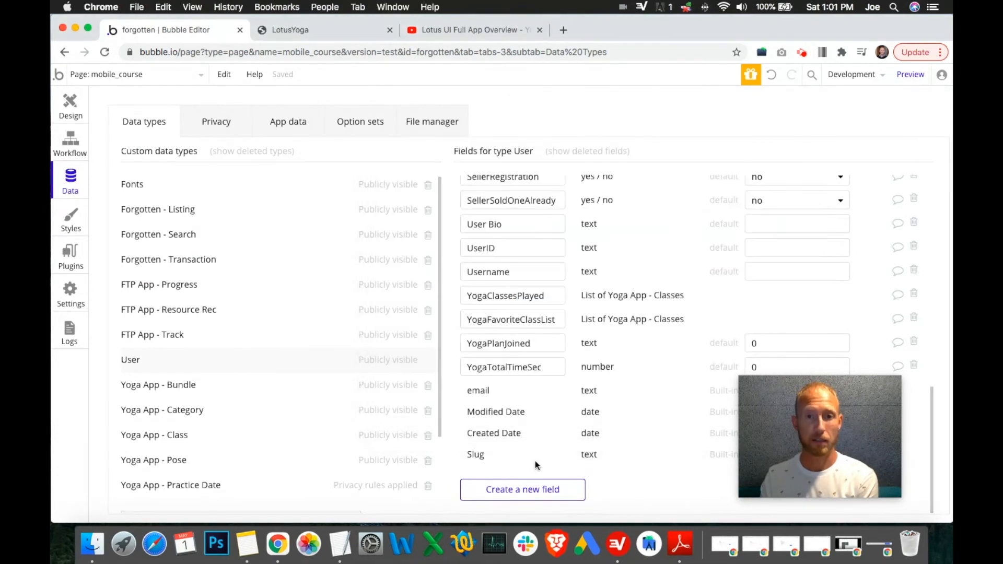
Step: Create a yes / no User field named YogaStartFirstClass with a default of no
{"action": "left_click", "coordinate": [530, 491]}
{"action": "type", "text": "Yoga"}
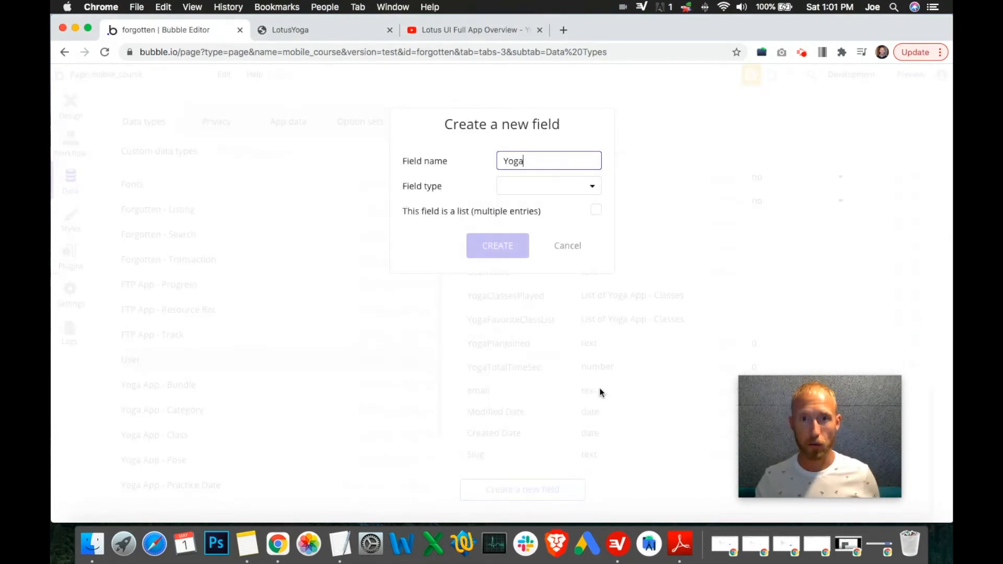
{"action": "type", "text": "Star"}
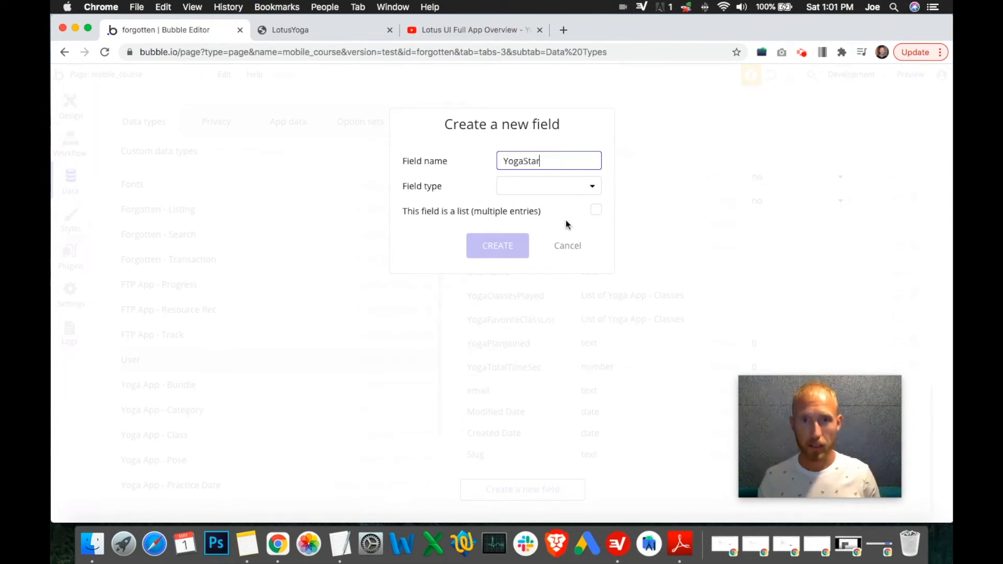
{"action": "type", "text": "tClass"}
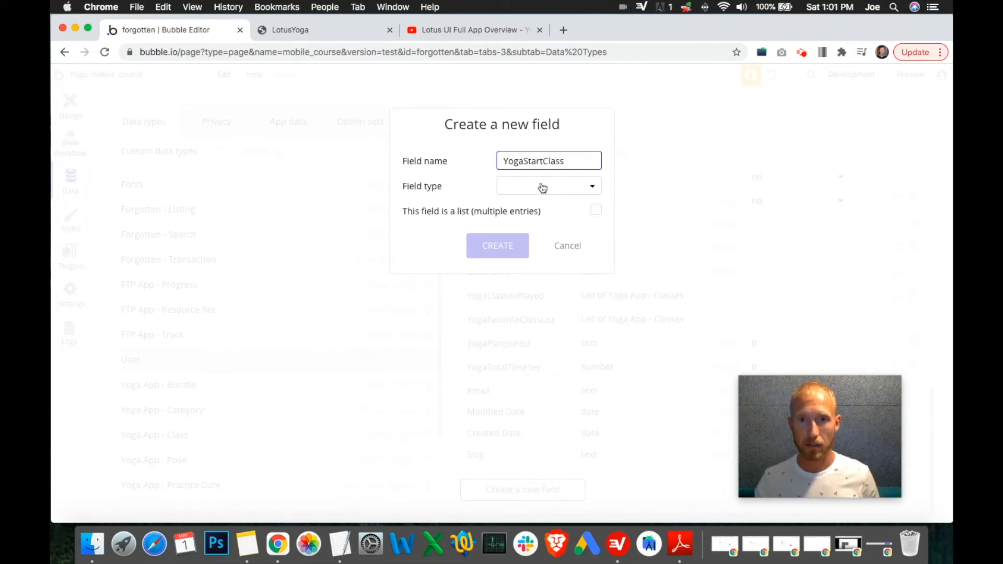
{"action": "left_click", "coordinate": [541, 162]}
{"action": "type", "text": "First"}
{"action": "left_click", "coordinate": [533, 187]}
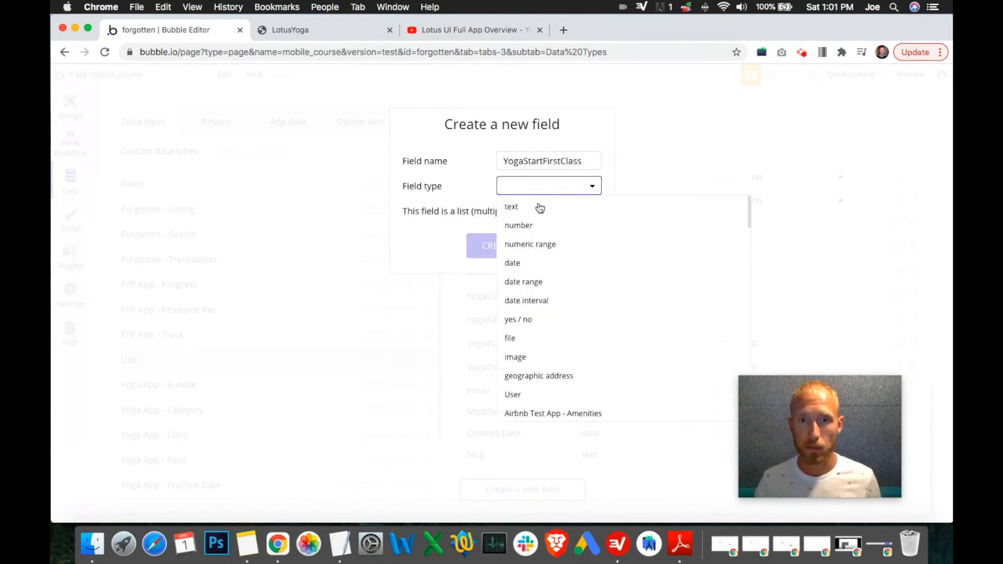
{"action": "left_click", "coordinate": [524, 319]}
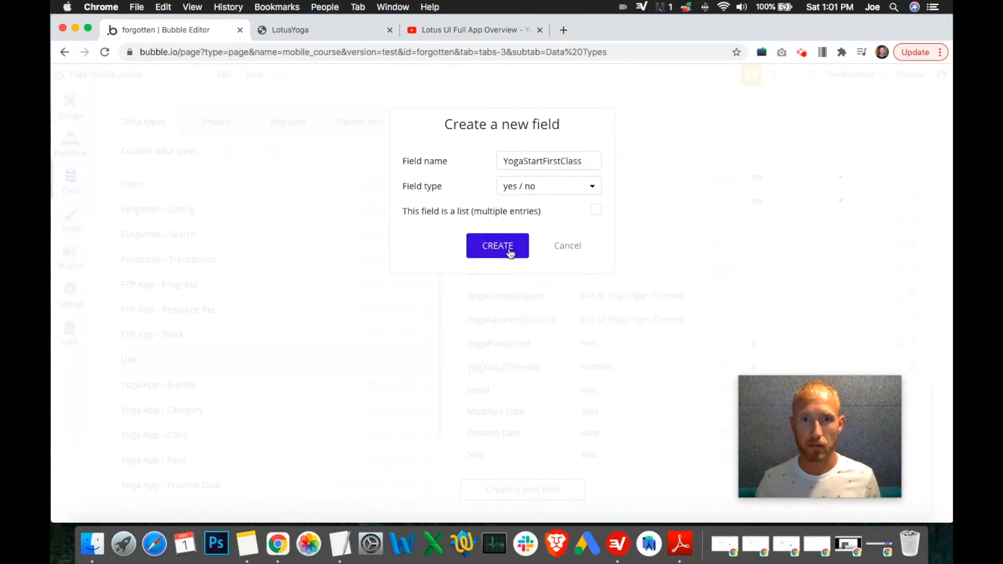
{"action": "left_click", "coordinate": [507, 249]}
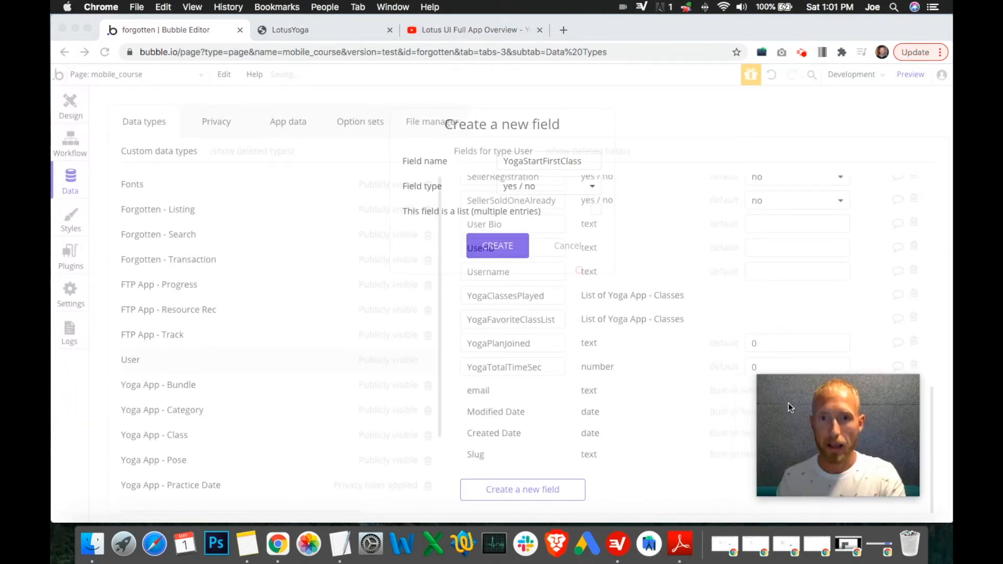
{"action": "scroll", "coordinate": [698, 359], "scroll_direction": "down", "scroll_amount": 10}
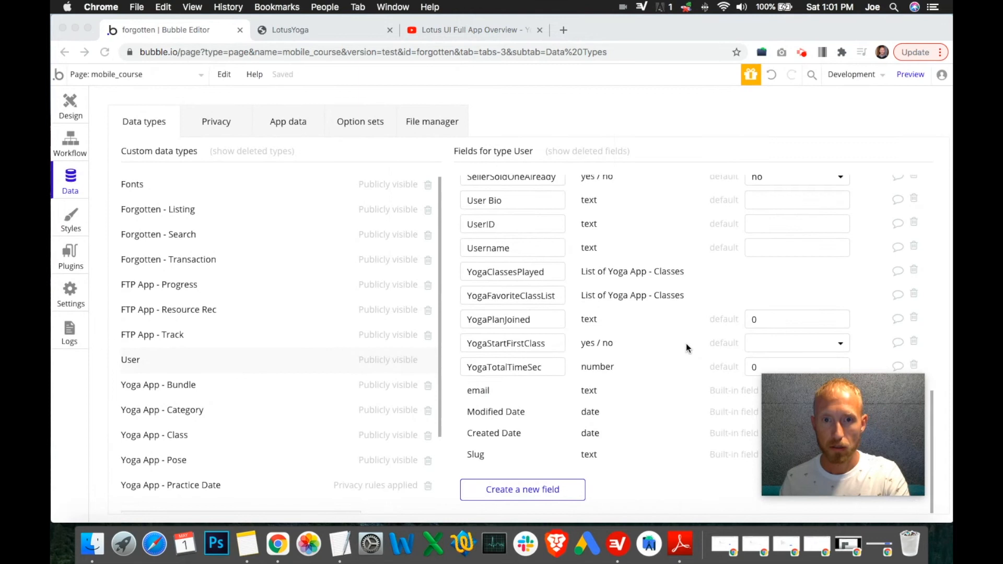
{"action": "left_click", "coordinate": [769, 345]}
{"action": "left_click", "coordinate": [758, 386]}
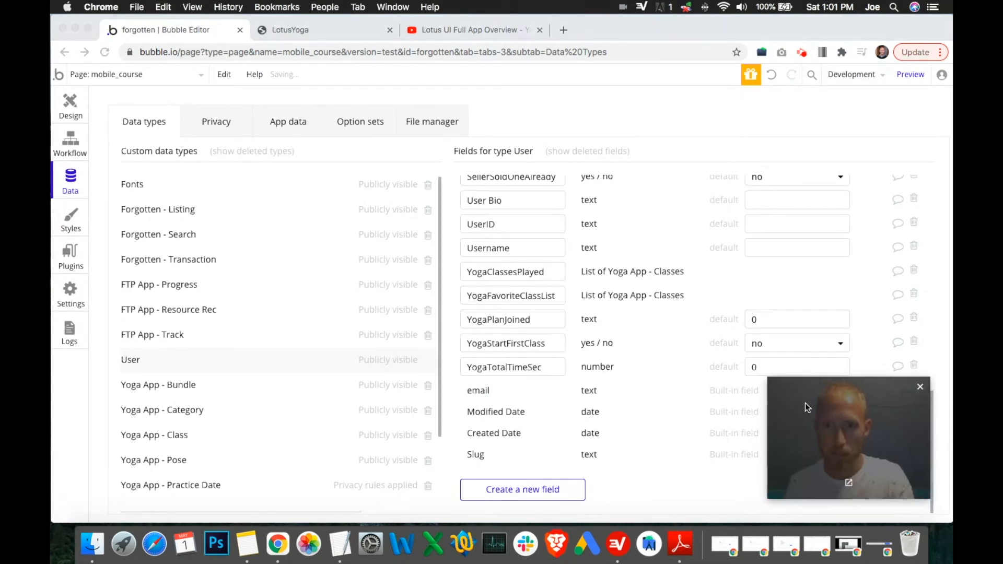
Step: Add a Make changes to current user action to the Play Button's workflow setting YogaStartFirstClass to yes
{"action": "left_click", "coordinate": [70, 105]}
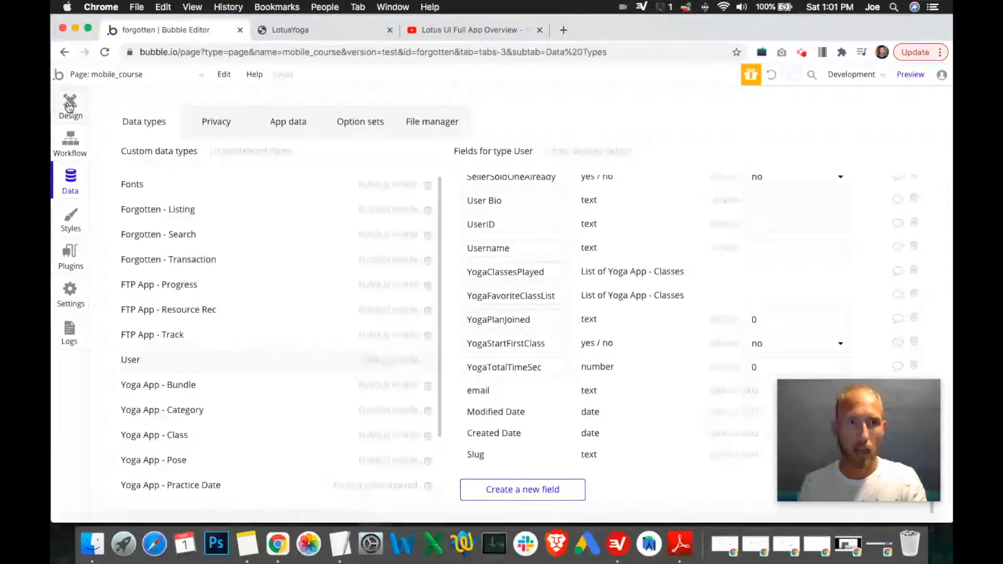
{"action": "left_click", "coordinate": [480, 301]}
{"action": "left_click", "coordinate": [839, 234]}
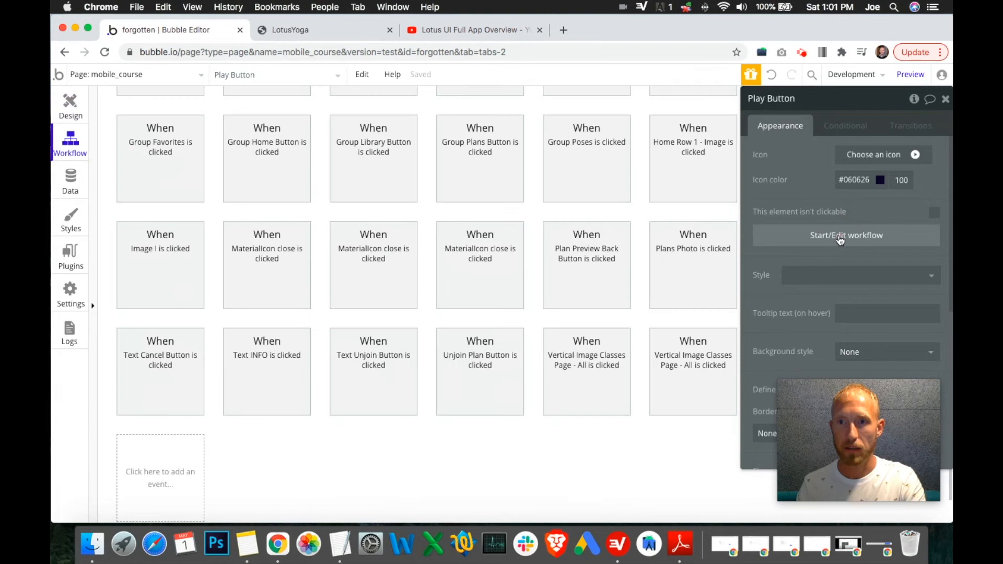
{"action": "left_click", "coordinate": [534, 350]}
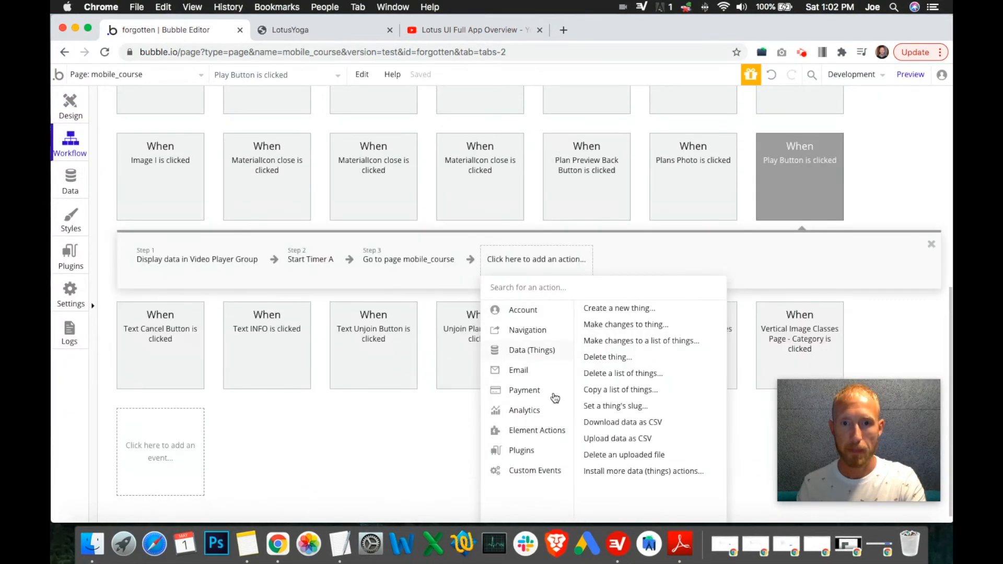
{"action": "mouse_move", "coordinate": [554, 435]}
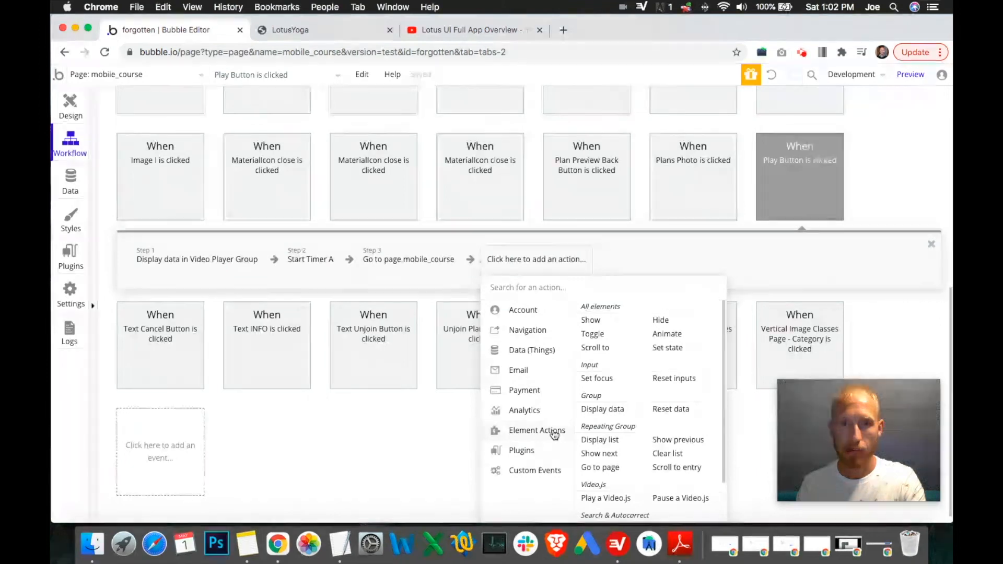
{"action": "mouse_move", "coordinate": [527, 350]}
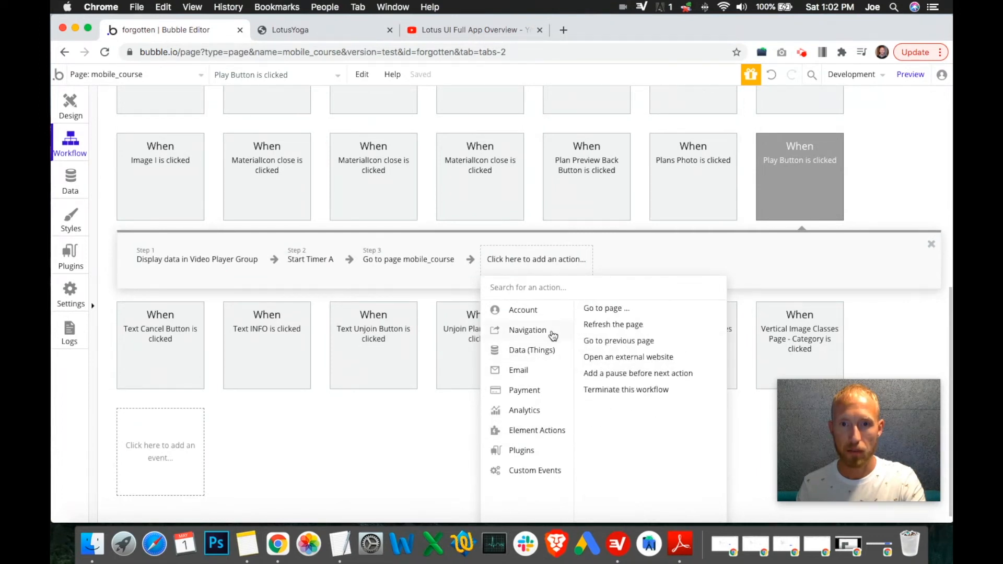
{"action": "mouse_move", "coordinate": [559, 312]}
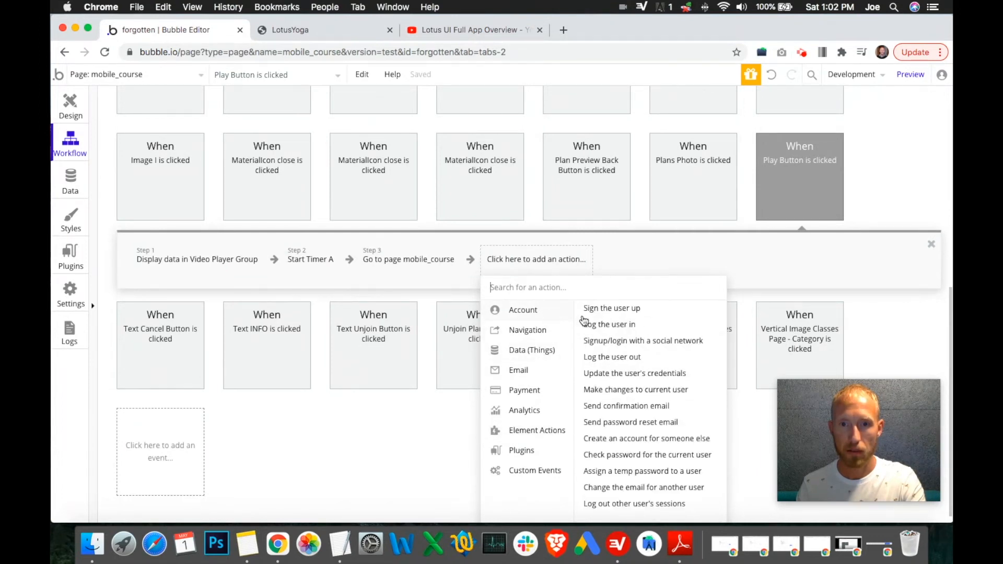
{"action": "left_click", "coordinate": [629, 391]}
{"action": "left_click", "coordinate": [766, 135]}
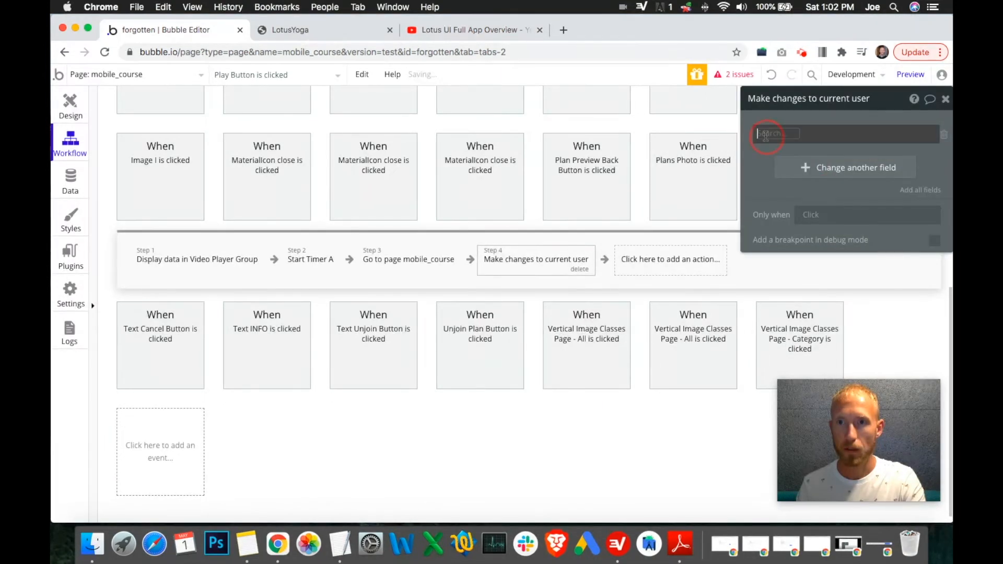
{"action": "type", "text": "yog"}
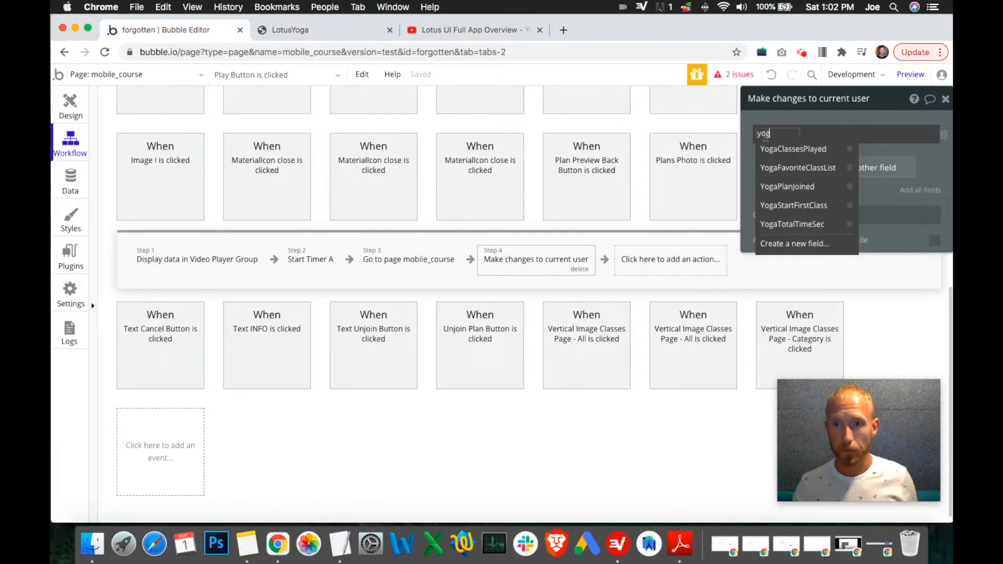
{"action": "left_click", "coordinate": [793, 208]}
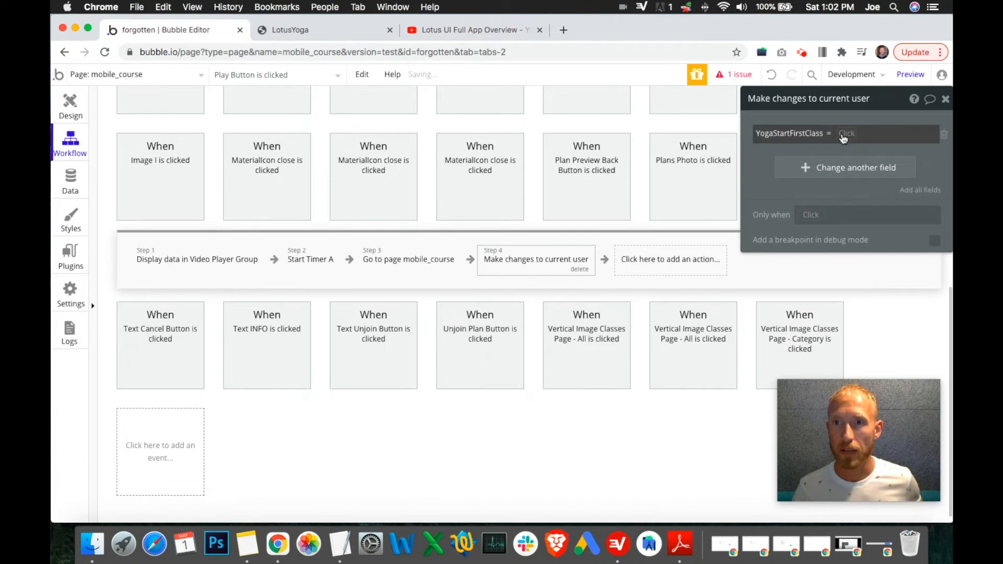
{"action": "left_click", "coordinate": [852, 135]}
{"action": "left_click", "coordinate": [846, 172]}
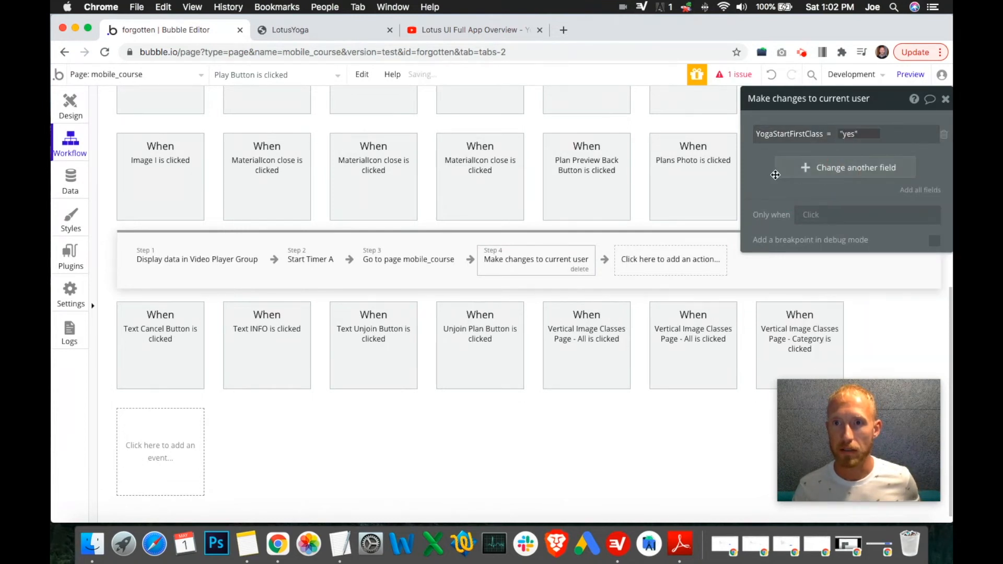
Step: Restrict that action to run only when Current User's YogaStartFirstClass is "no"
{"action": "left_click", "coordinate": [811, 216]}
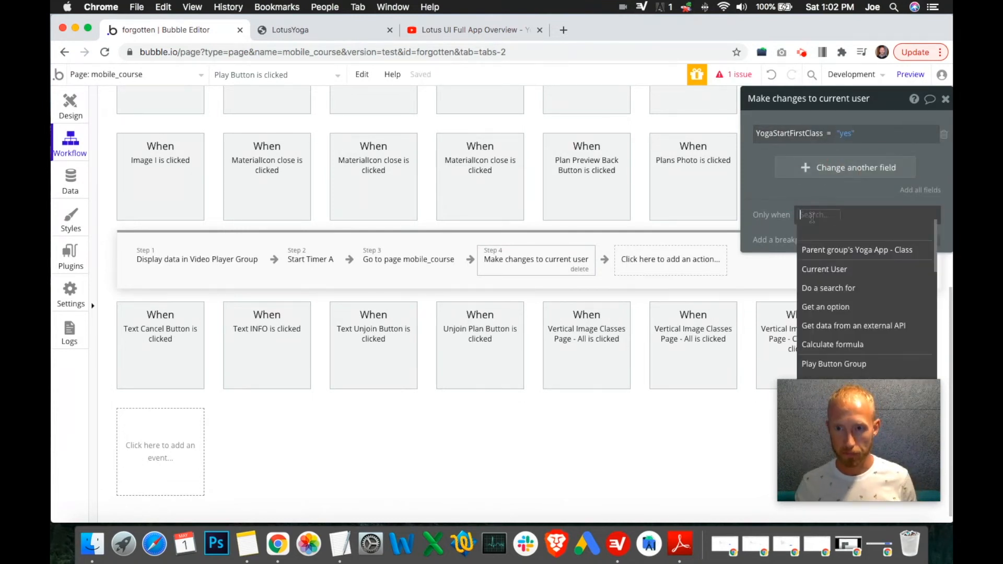
{"action": "left_click", "coordinate": [820, 269]}
{"action": "left_click", "coordinate": [849, 216]}
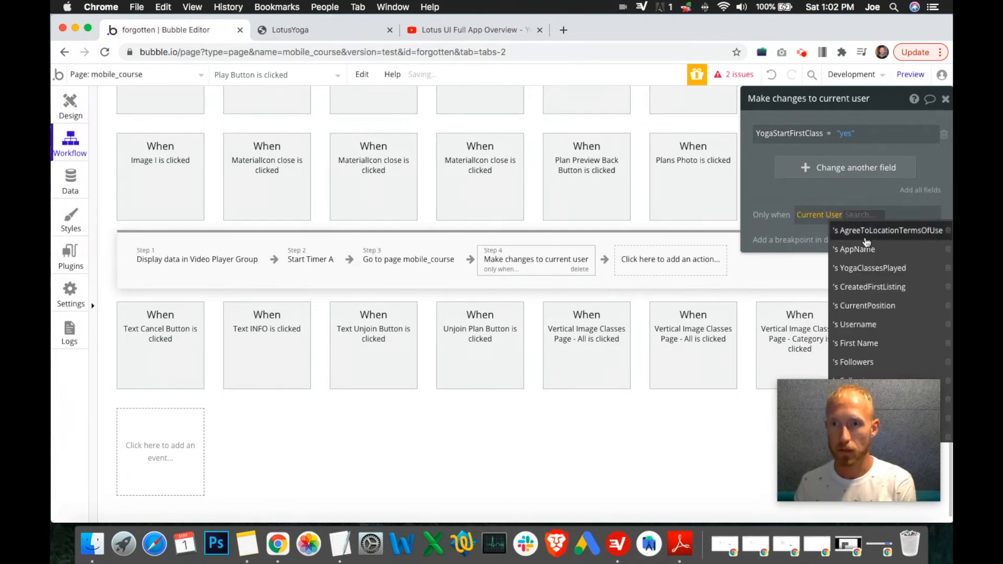
{"action": "type", "text": "yog"}
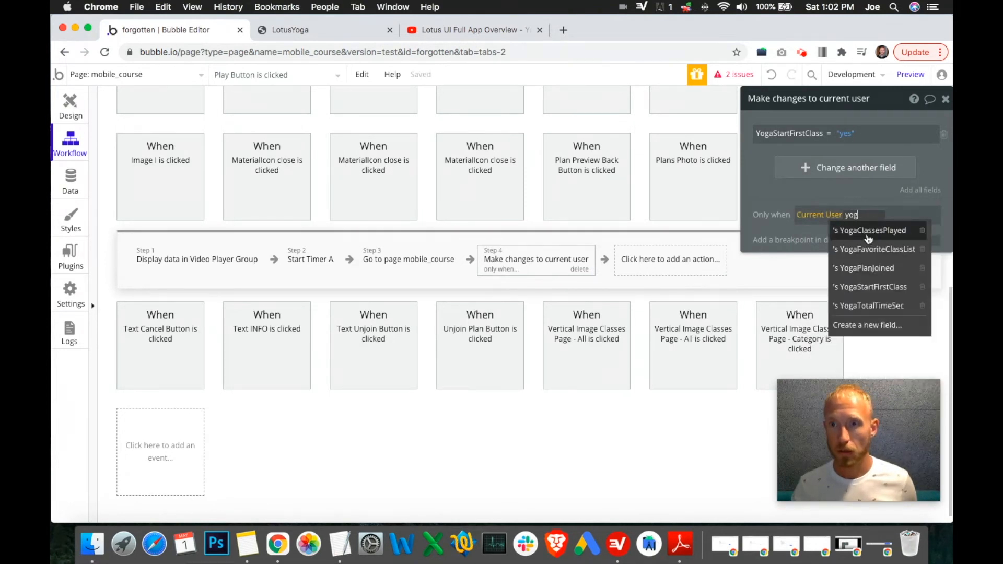
{"action": "left_click", "coordinate": [855, 287]}
{"action": "left_click", "coordinate": [840, 235]}
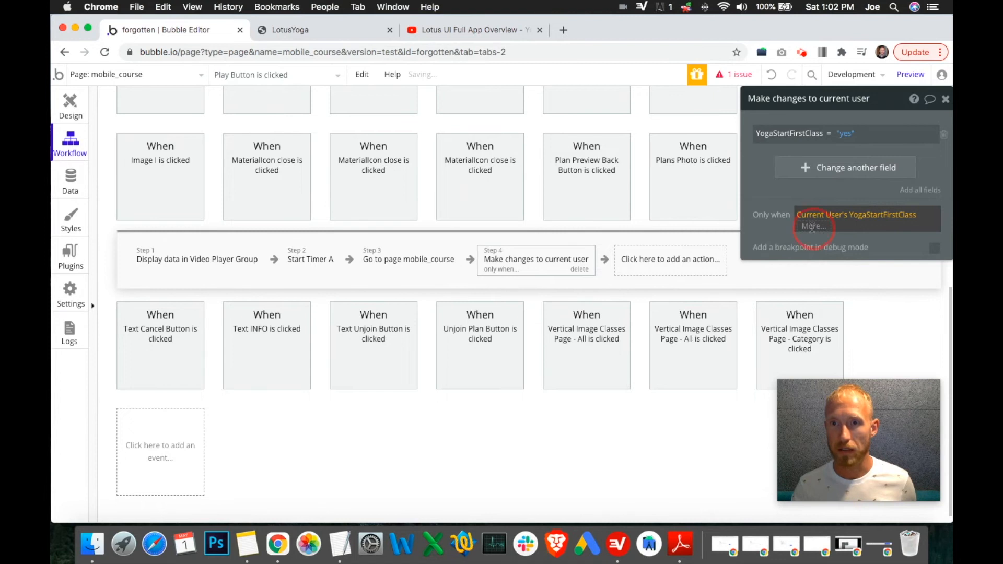
{"action": "left_click", "coordinate": [814, 277]}
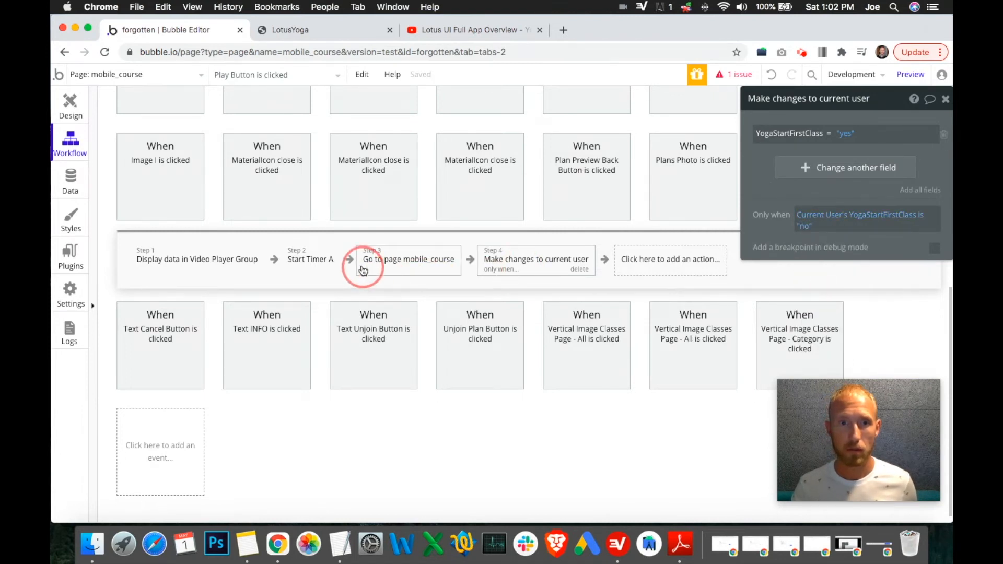
Step: Move the Make changes to current user action ahead of the Go to page mobile_course step
{"action": "left_click", "coordinate": [385, 261]}
{"action": "left_click_drag", "start_coordinate": [385, 264], "coordinate": [652, 261]}
{"action": "left_click", "coordinate": [407, 259]}
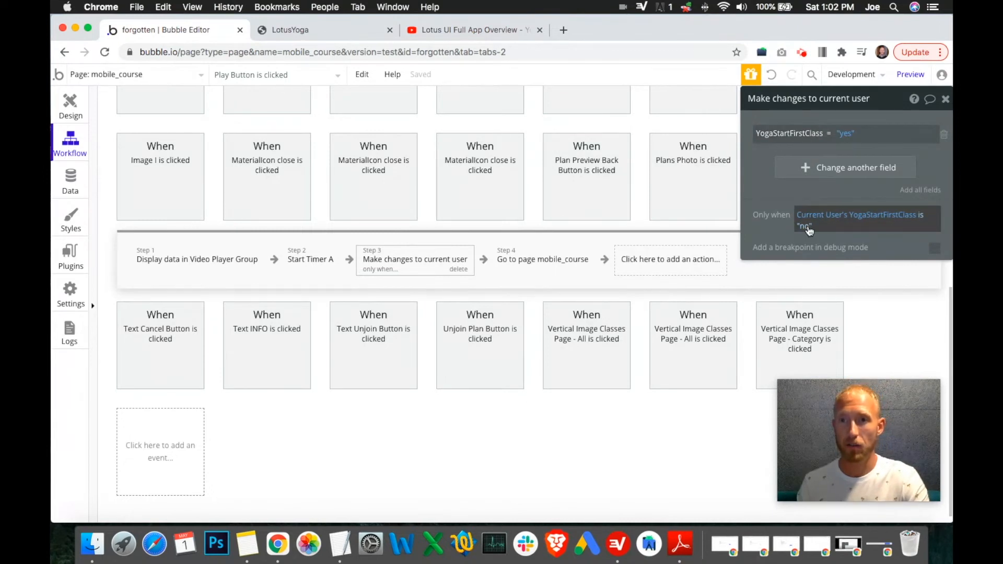
Step: Review the badge criteria in the TextEdit notes, focusing on the series completion entry
{"action": "left_click", "coordinate": [309, 266]}
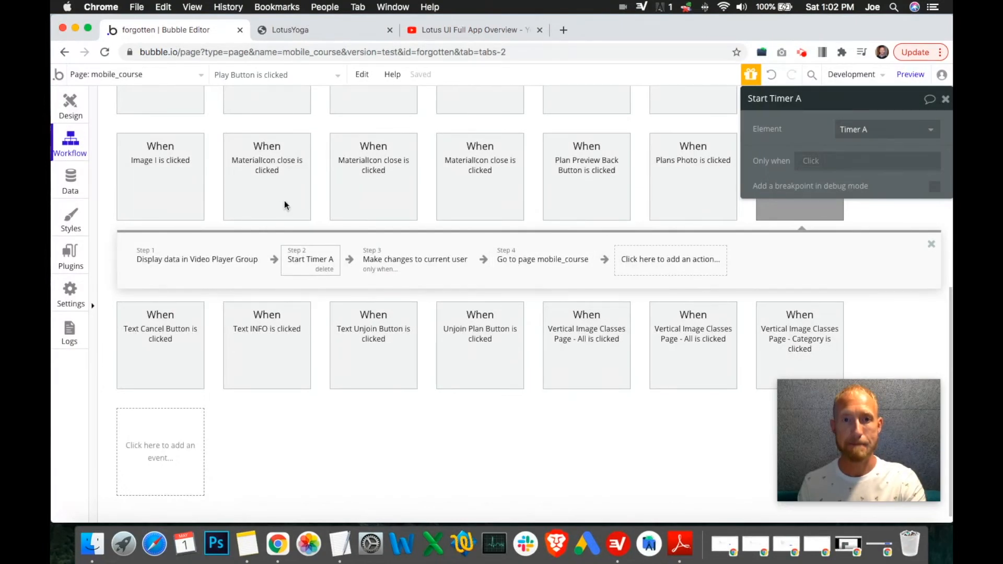
{"action": "left_click", "coordinate": [340, 543]}
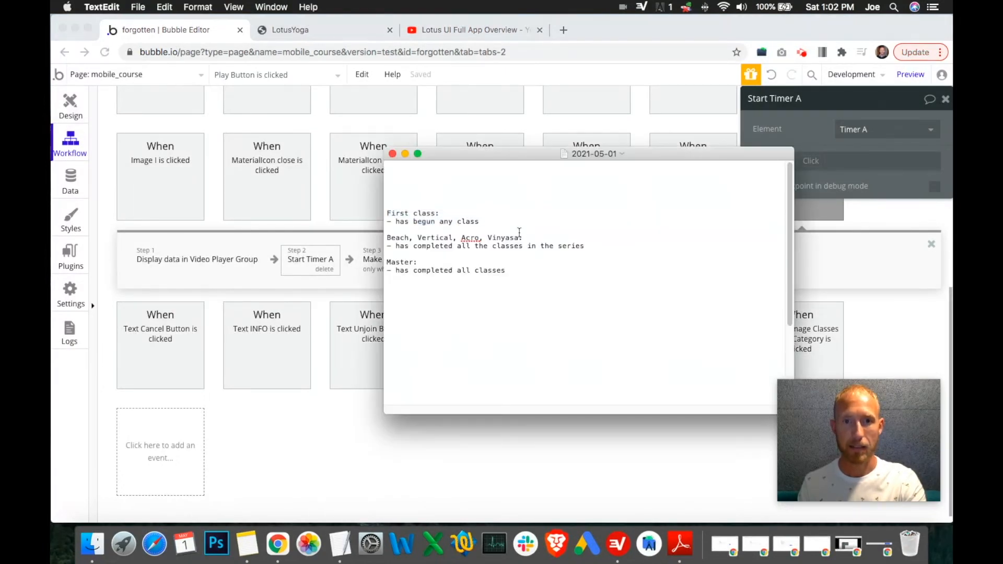
{"action": "left_click_drag", "start_coordinate": [494, 222], "coordinate": [385, 209]}
{"action": "left_click_drag", "start_coordinate": [573, 256], "coordinate": [377, 232]}
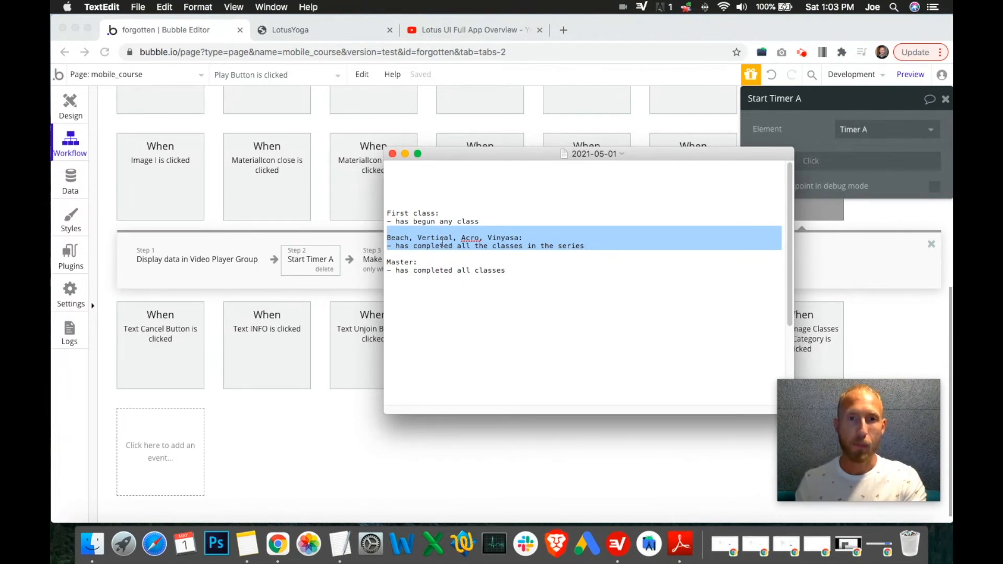
Step: Inspect the Video Player Group's close icon workflow and its Make changes to User action
{"action": "left_click", "coordinate": [69, 104]}
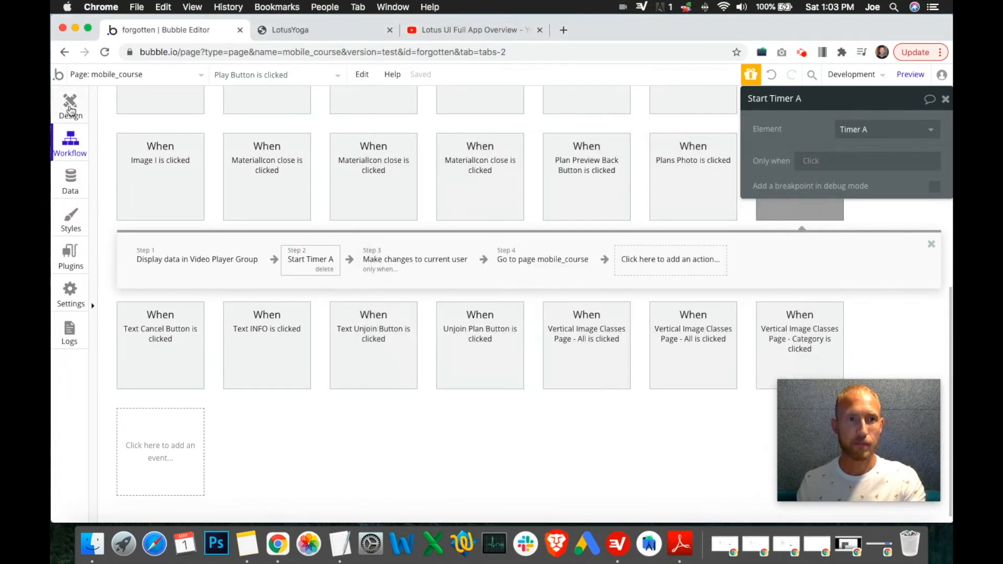
{"action": "left_click", "coordinate": [69, 104]}
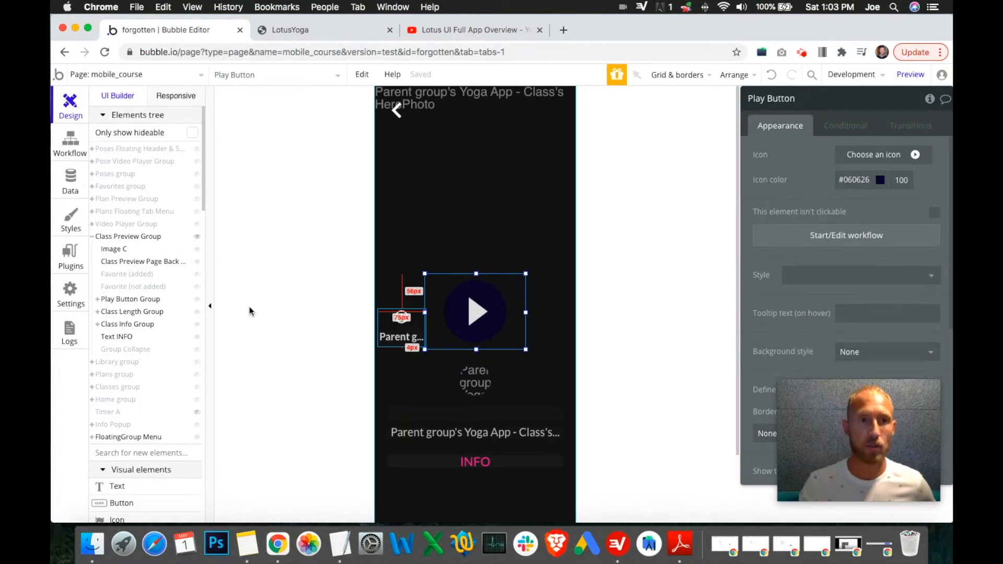
{"action": "left_click", "coordinate": [197, 237]}
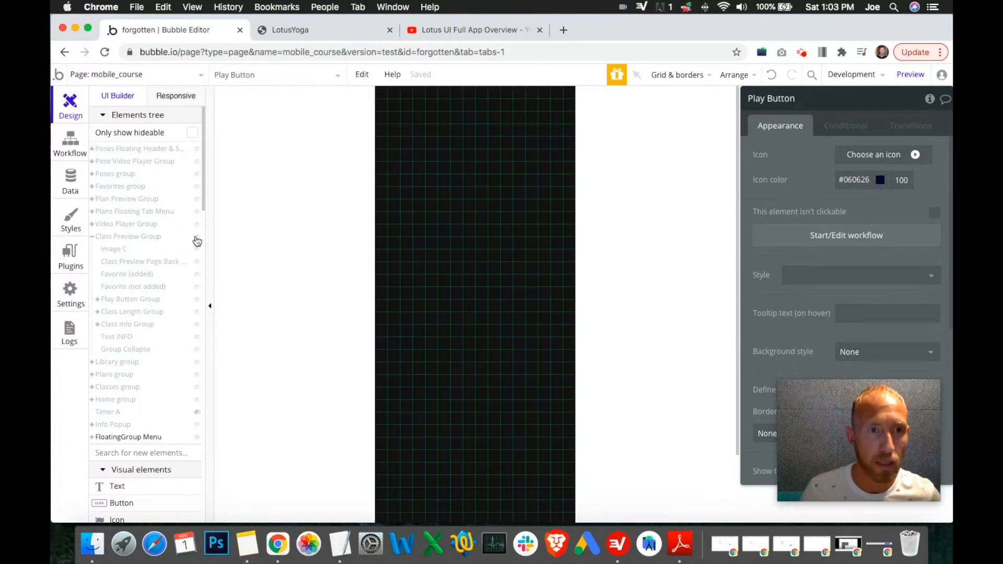
{"action": "left_click", "coordinate": [92, 236]}
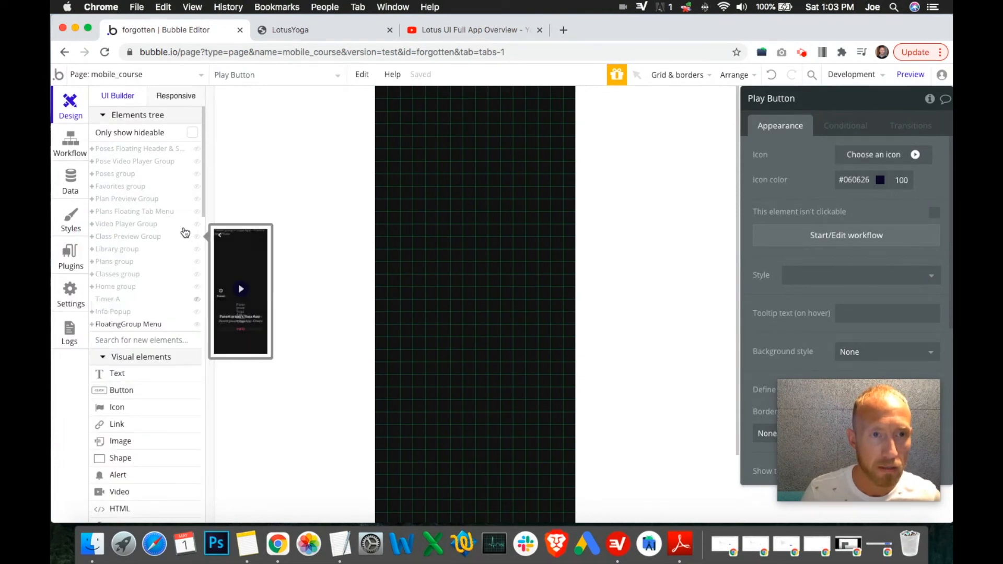
{"action": "left_click", "coordinate": [199, 226]}
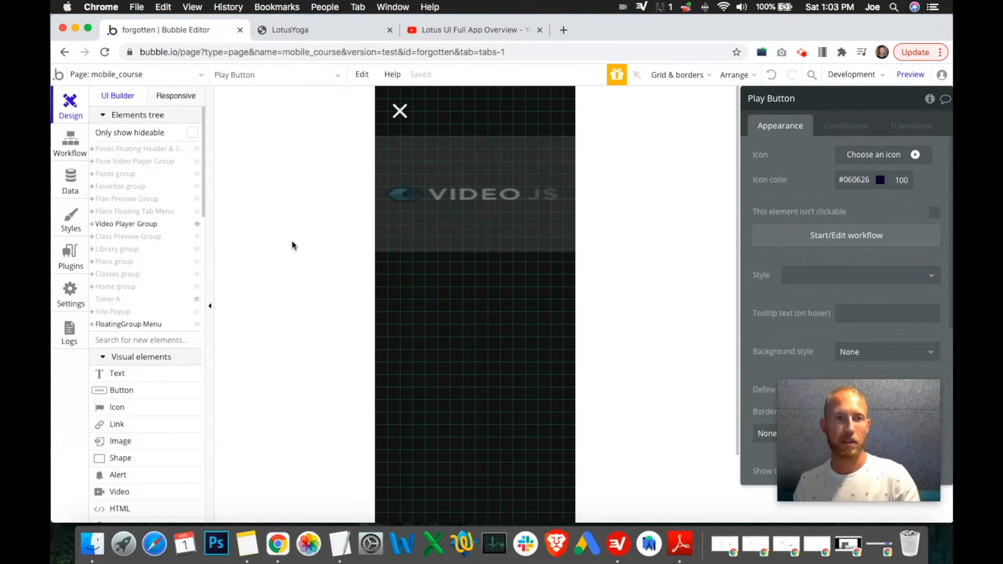
{"action": "left_click", "coordinate": [95, 228]}
{"action": "left_click", "coordinate": [94, 229]}
{"action": "left_click", "coordinate": [94, 228]}
{"action": "left_click", "coordinate": [94, 228]}
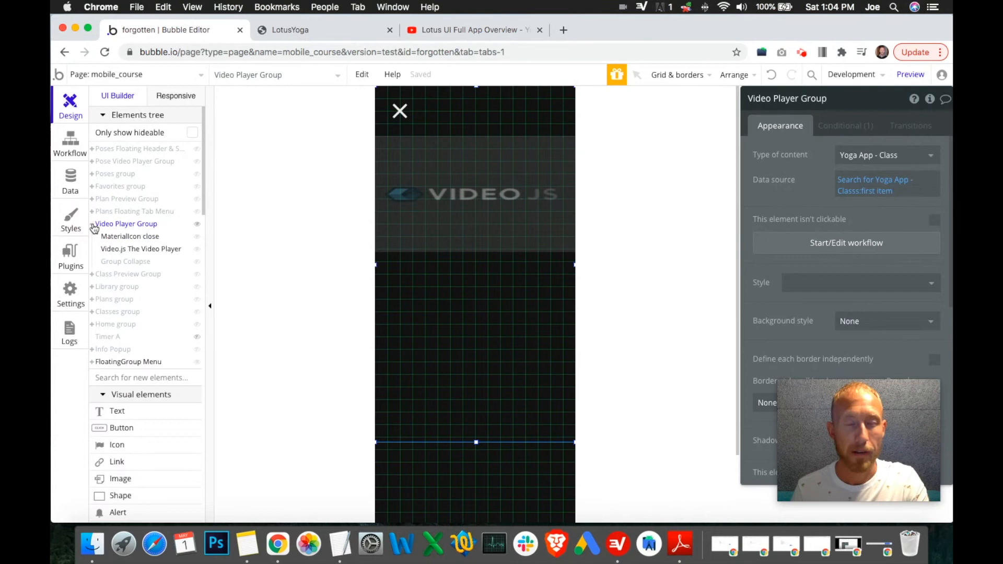
{"action": "left_click", "coordinate": [94, 228]}
{"action": "left_click", "coordinate": [400, 111]}
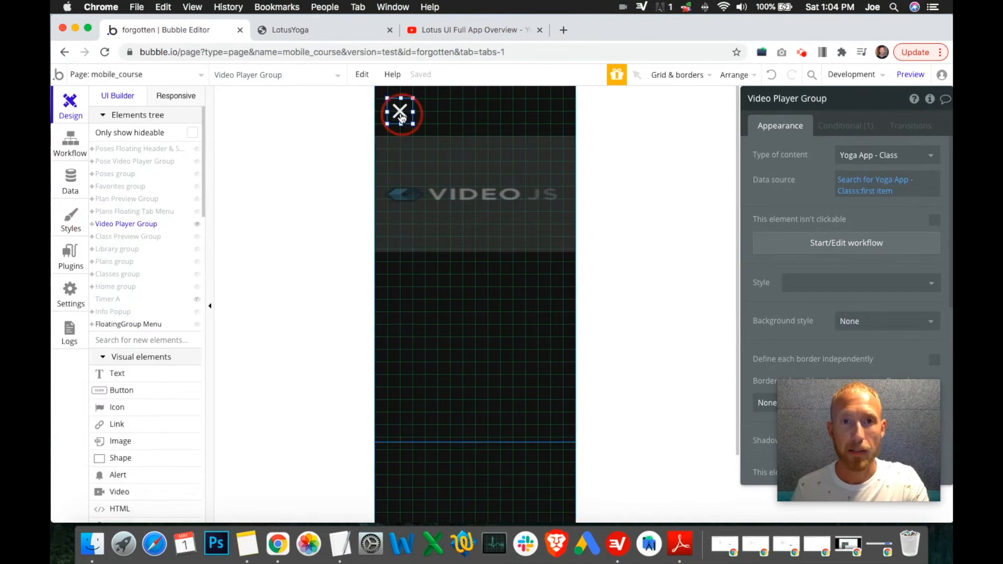
{"action": "left_click", "coordinate": [805, 240]}
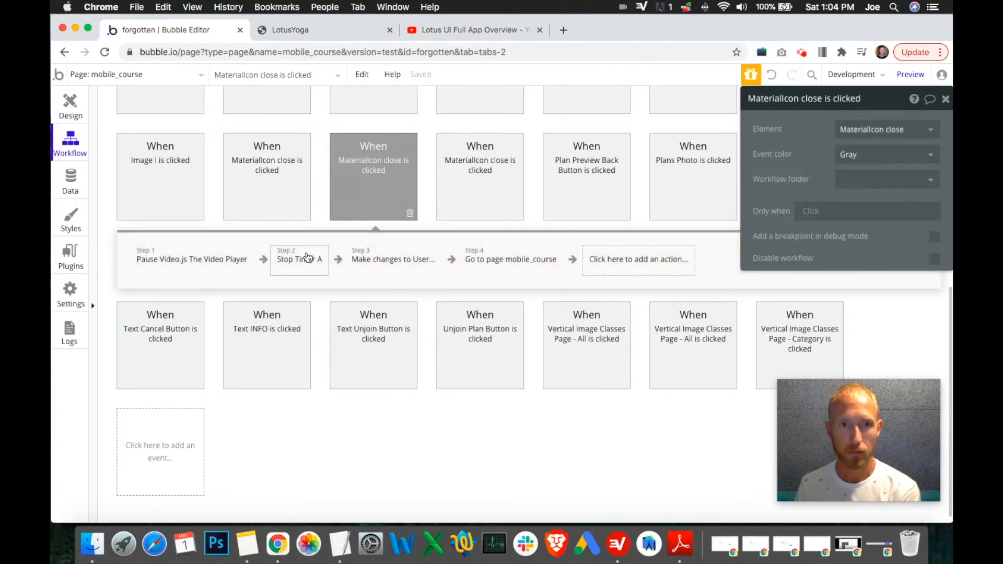
{"action": "left_click", "coordinate": [386, 261]}
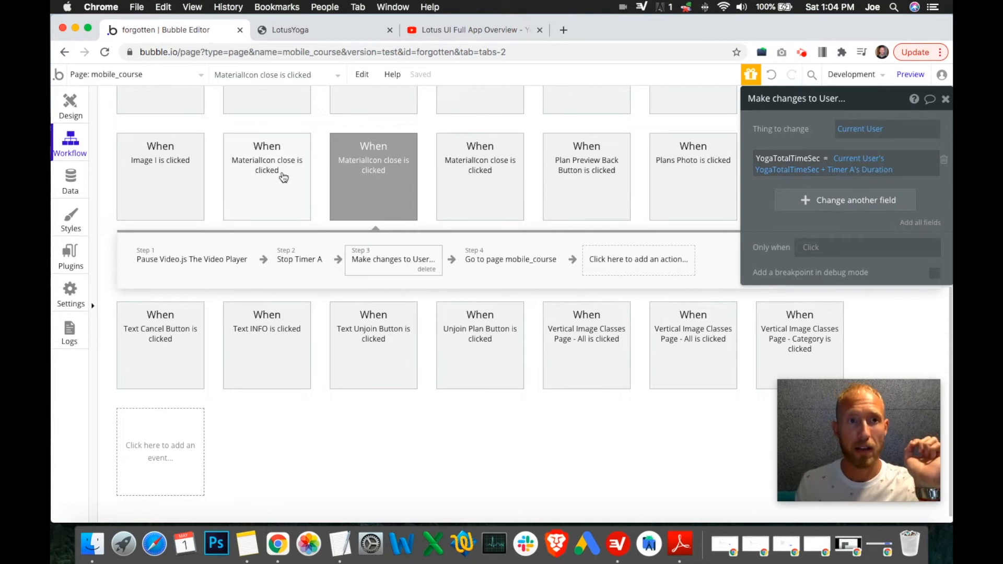
Step: Inspect the Video.js player's settings and the running app preview, then open the Data section
{"action": "left_click", "coordinate": [70, 114]}
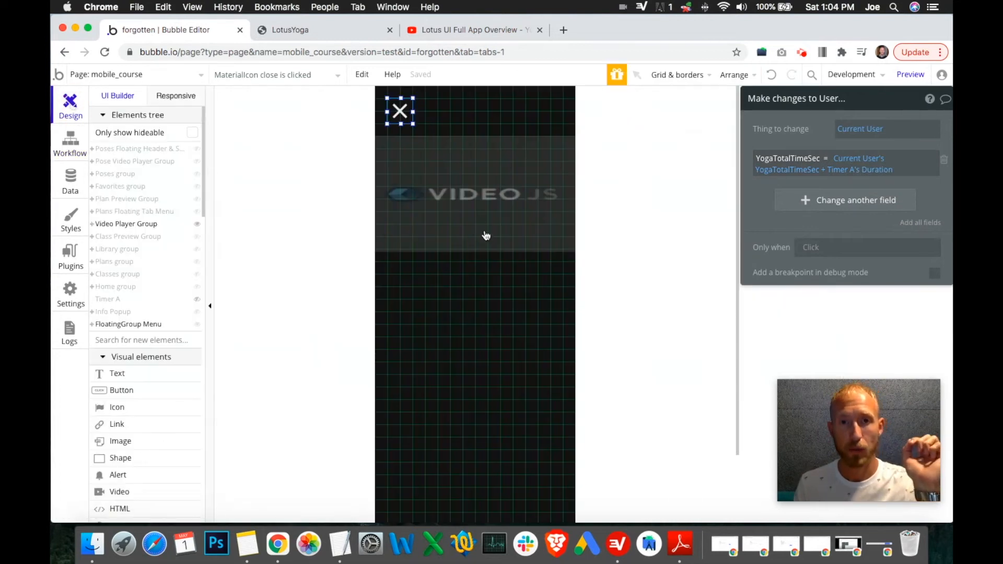
{"action": "left_click", "coordinate": [533, 234]}
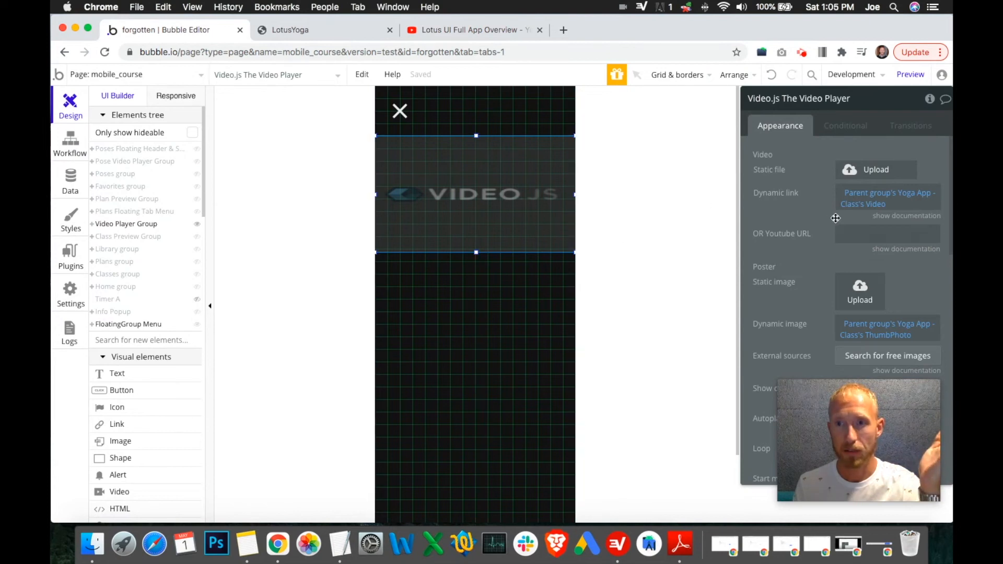
{"action": "scroll", "coordinate": [820, 256], "scroll_direction": "down", "scroll_amount": 2}
{"action": "left_click_drag", "start_coordinate": [826, 410], "coordinate": [596, 404]}
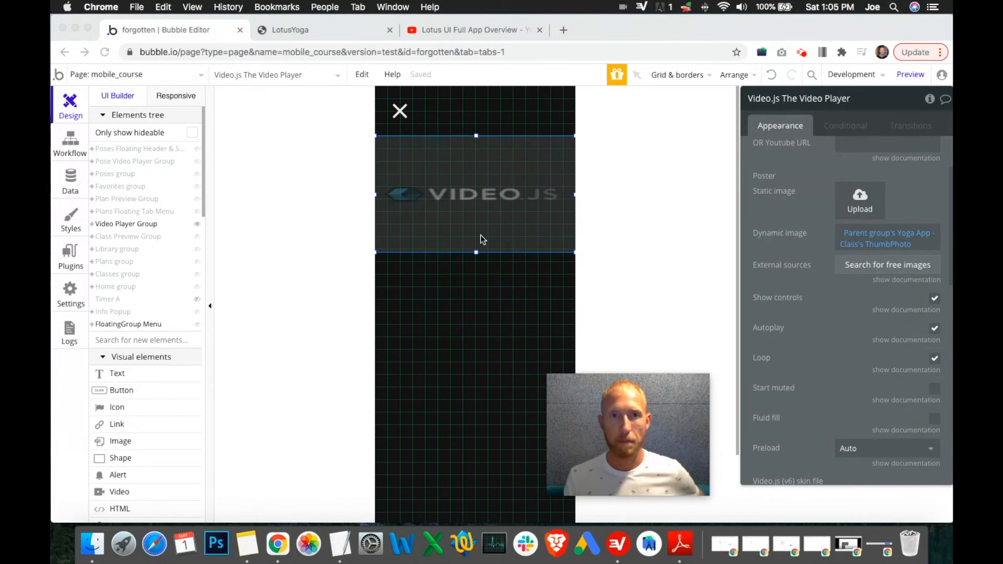
{"action": "left_click", "coordinate": [337, 39]}
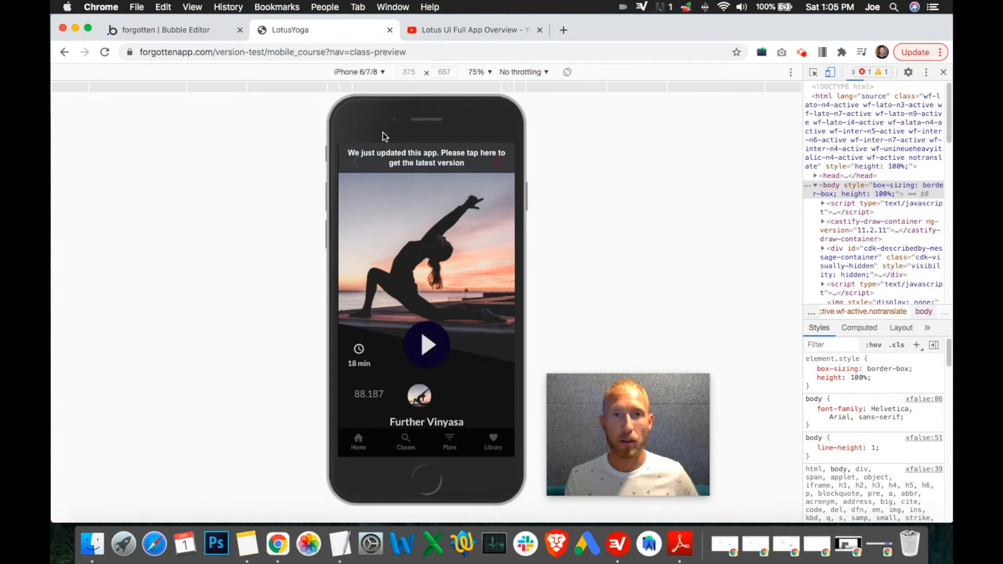
{"action": "left_click", "coordinate": [168, 38]}
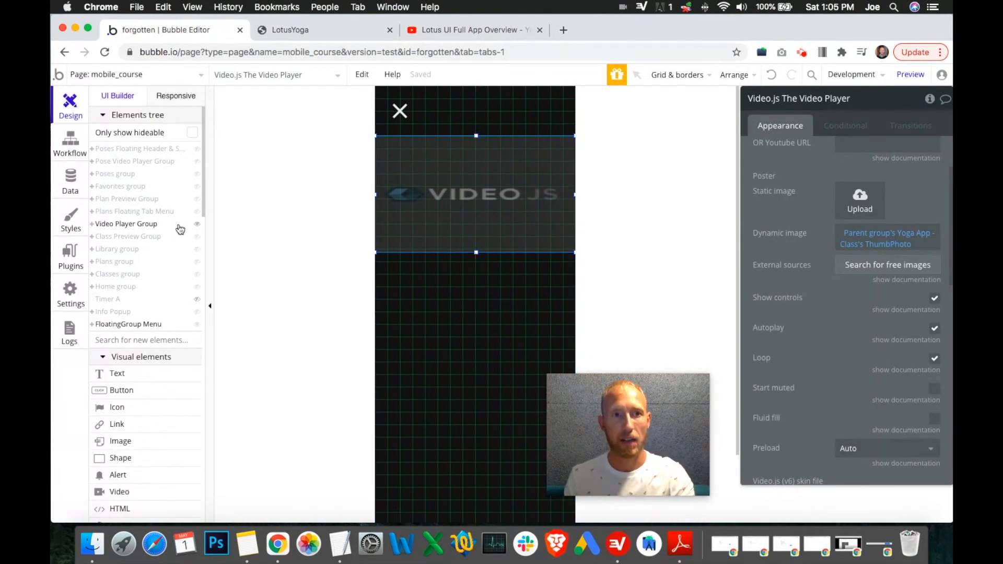
{"action": "mouse_move", "coordinate": [184, 229]}
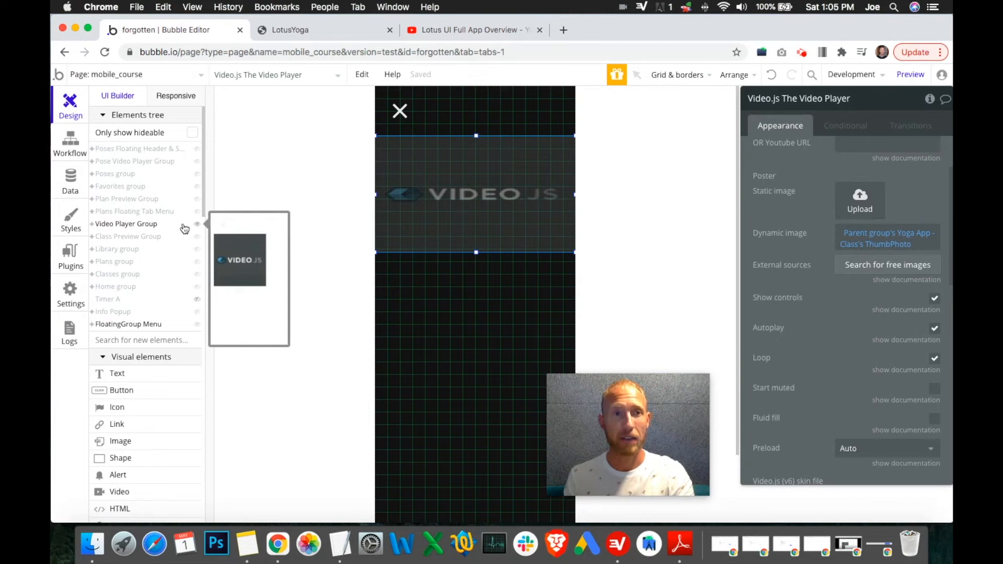
{"action": "left_click", "coordinate": [67, 178]}
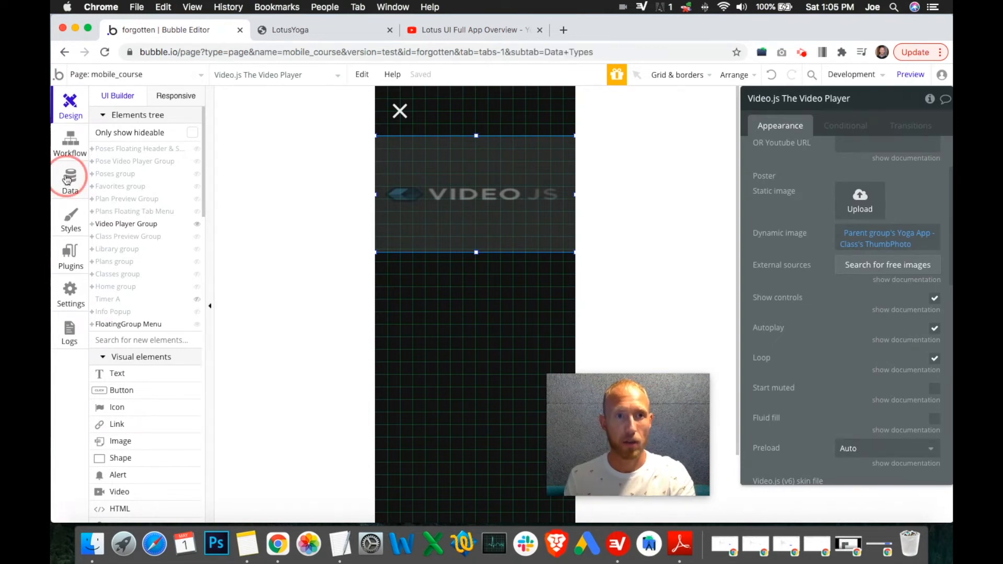
Step: Review the close icon's workflow, including its Stop Timer A and Make changes to User actions
{"action": "left_click", "coordinate": [73, 111]}
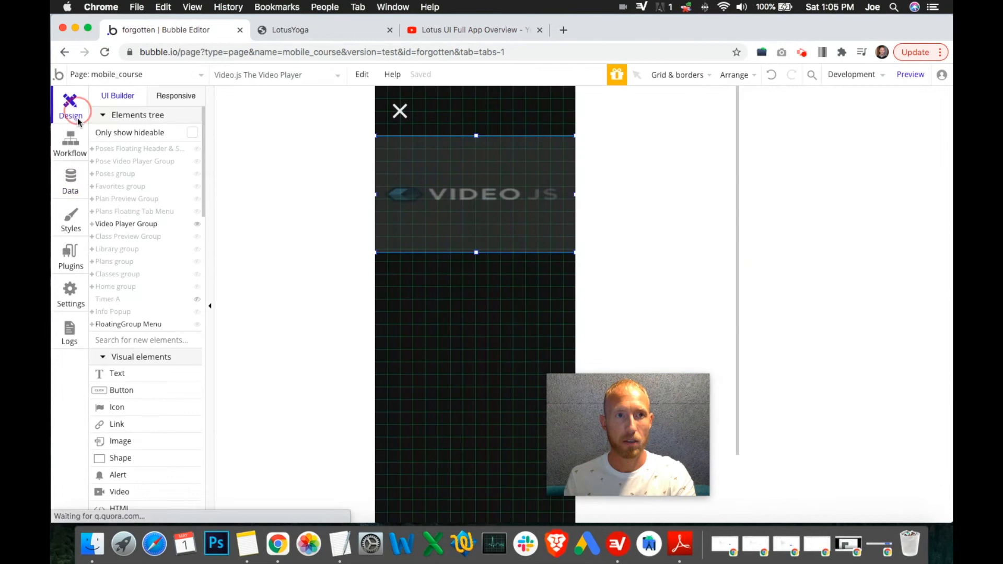
{"action": "double_click", "coordinate": [399, 111]}
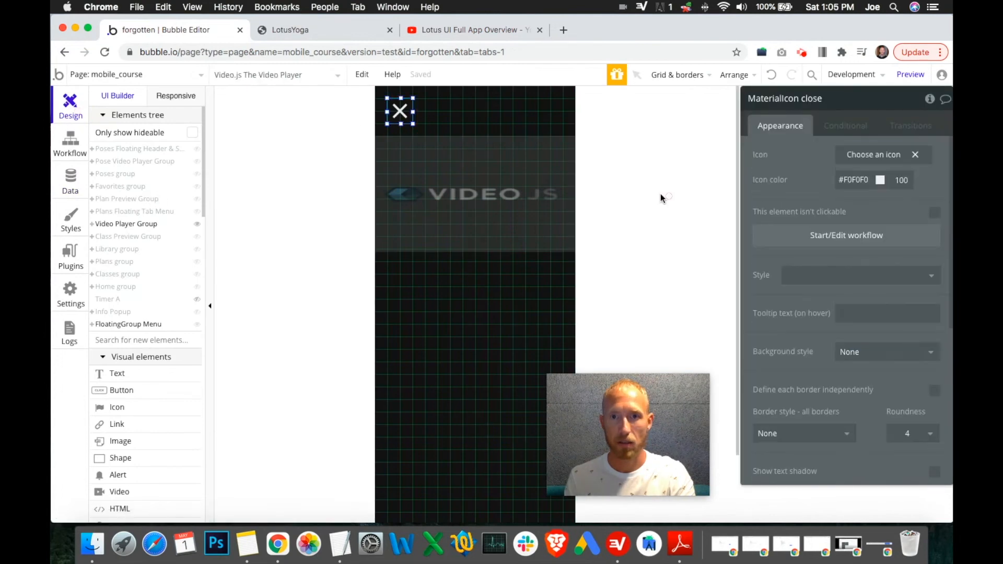
{"action": "left_click", "coordinate": [800, 235]}
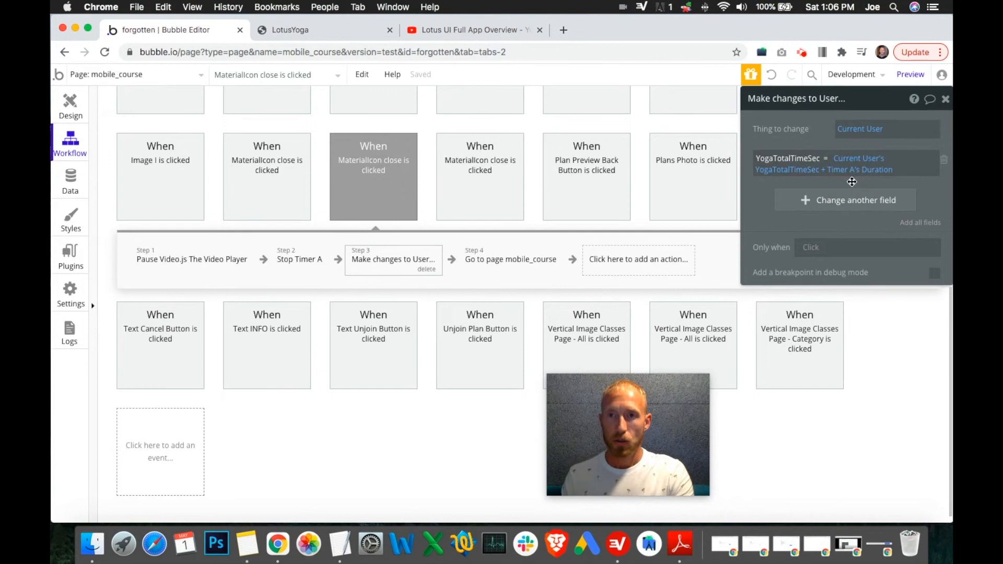
{"action": "left_click", "coordinate": [78, 115]}
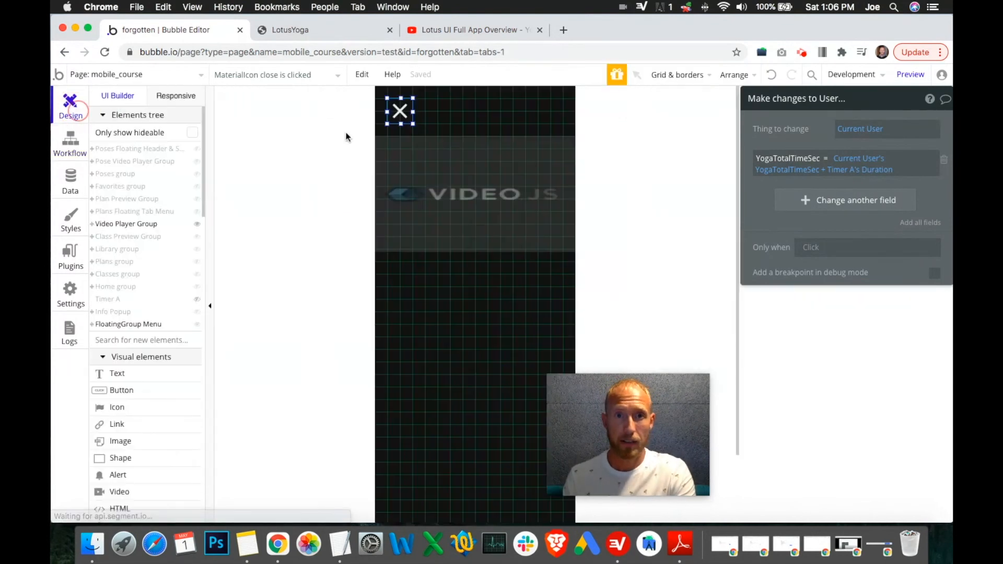
{"action": "left_click", "coordinate": [359, 32]}
{"action": "left_click", "coordinate": [204, 32]}
{"action": "left_click", "coordinate": [70, 146]}
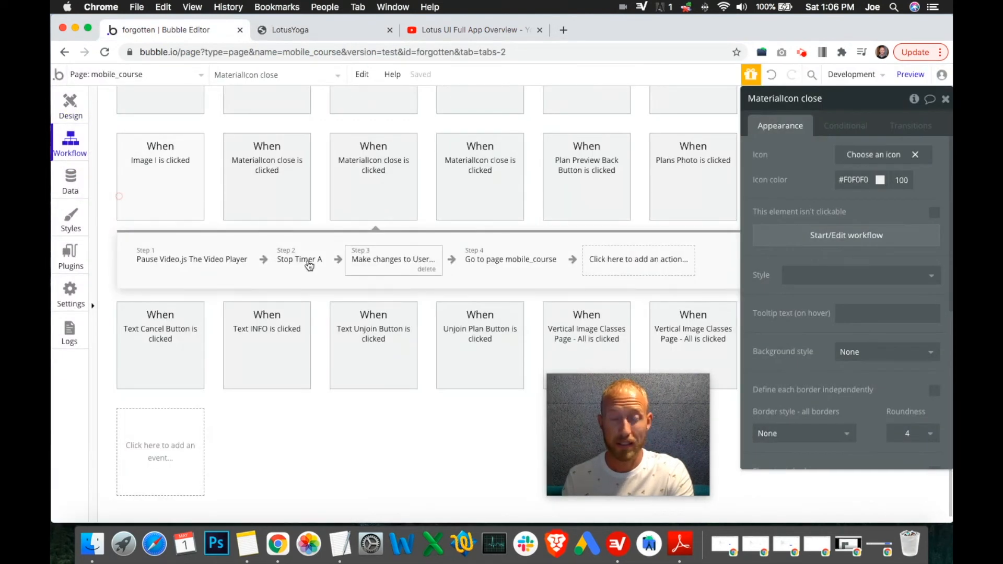
{"action": "left_click", "coordinate": [312, 264]}
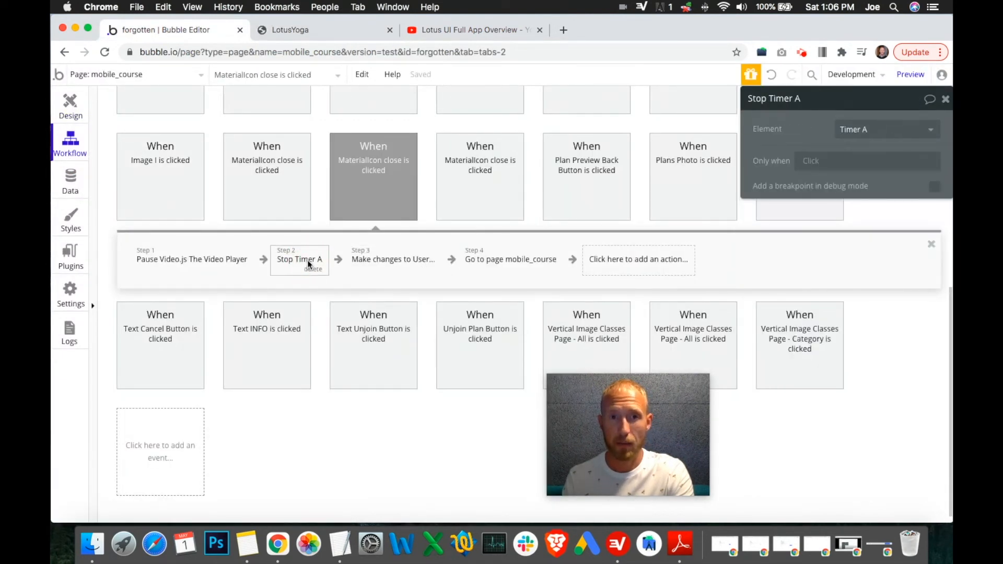
{"action": "left_click", "coordinate": [367, 261]}
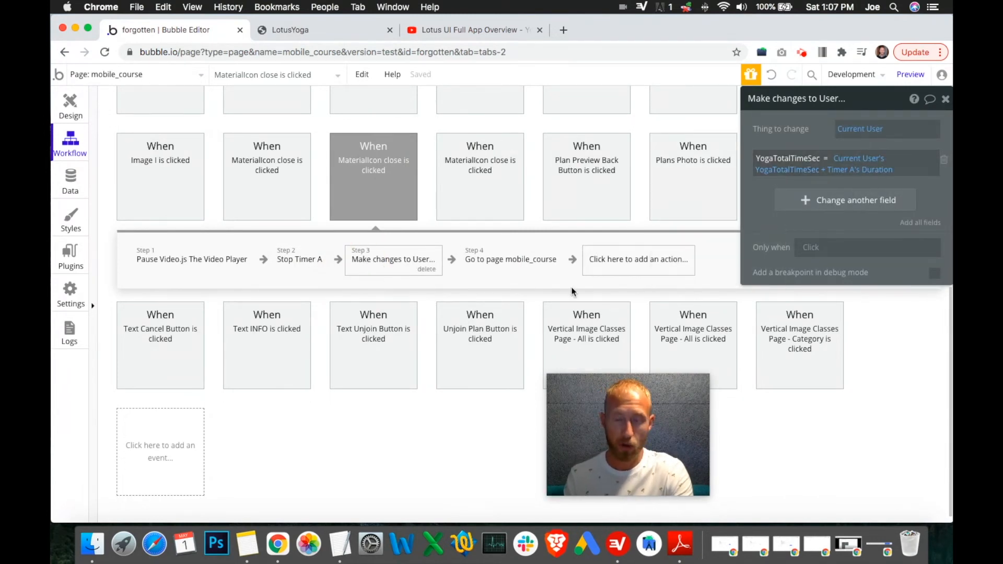
{"action": "left_click", "coordinate": [616, 266]}
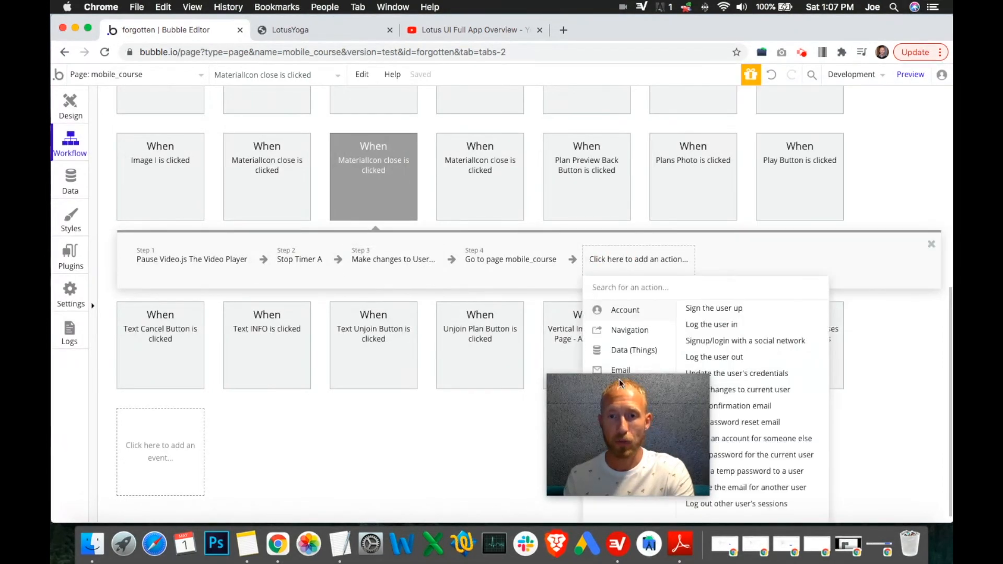
{"action": "left_click_drag", "start_coordinate": [619, 379], "coordinate": [888, 375]}
{"action": "left_click_drag", "start_coordinate": [911, 336], "coordinate": [860, 114]}
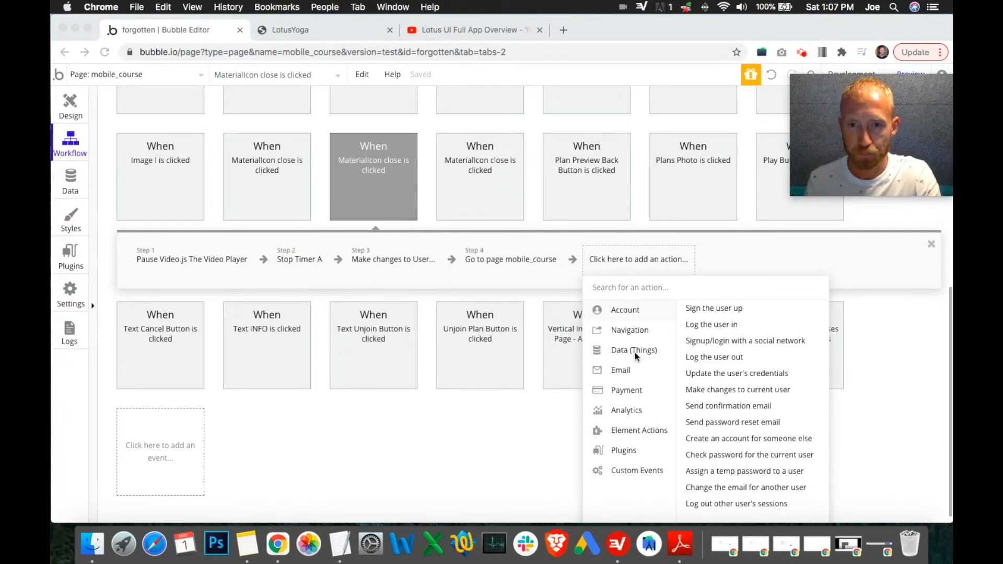
Step: Open the Yoga App - Class data type and examine its Length field
{"action": "left_click", "coordinate": [69, 189]}
{"action": "left_click", "coordinate": [69, 189]}
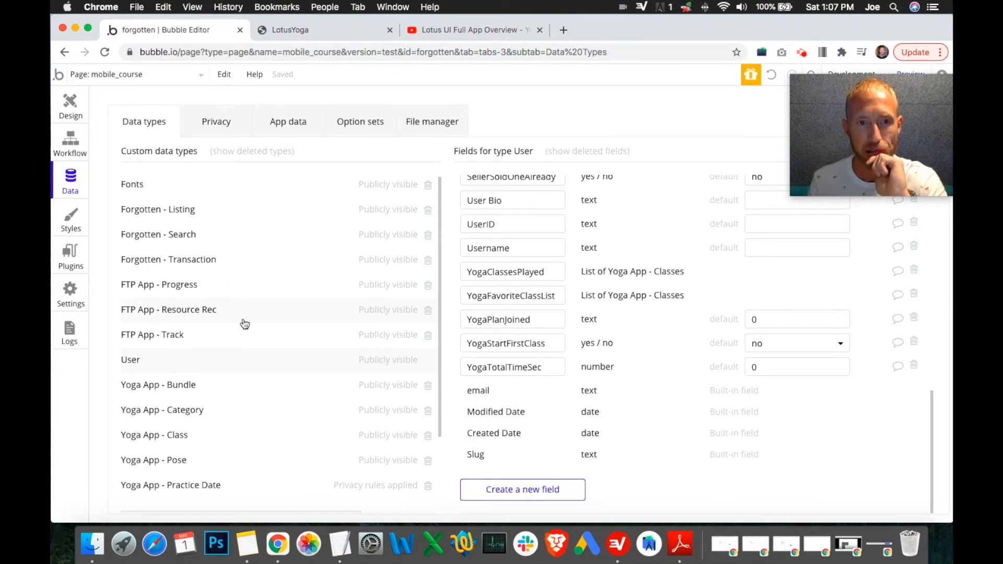
{"action": "left_click", "coordinate": [214, 443]}
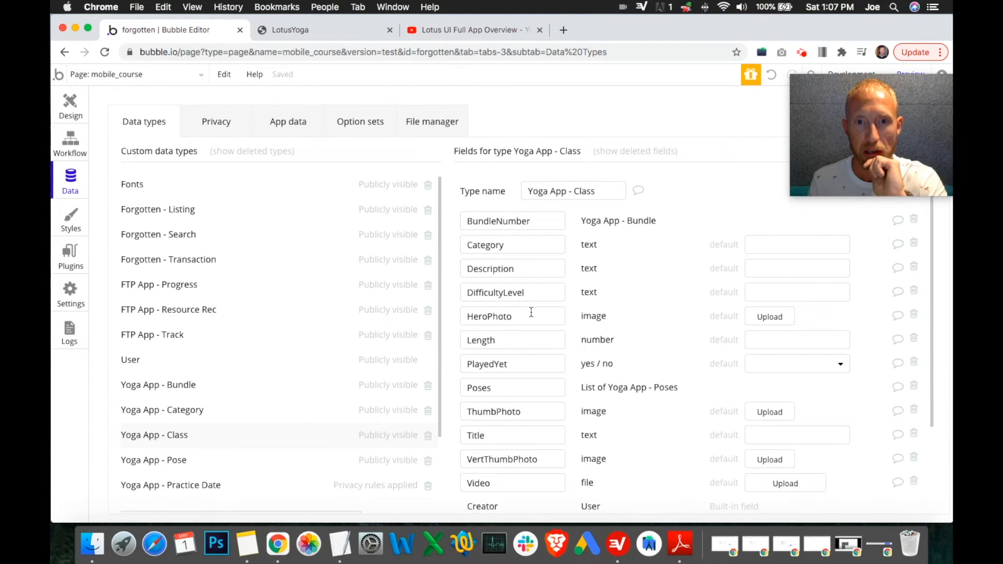
{"action": "double_click", "coordinate": [513, 340]}
{"action": "left_click", "coordinate": [594, 339]}
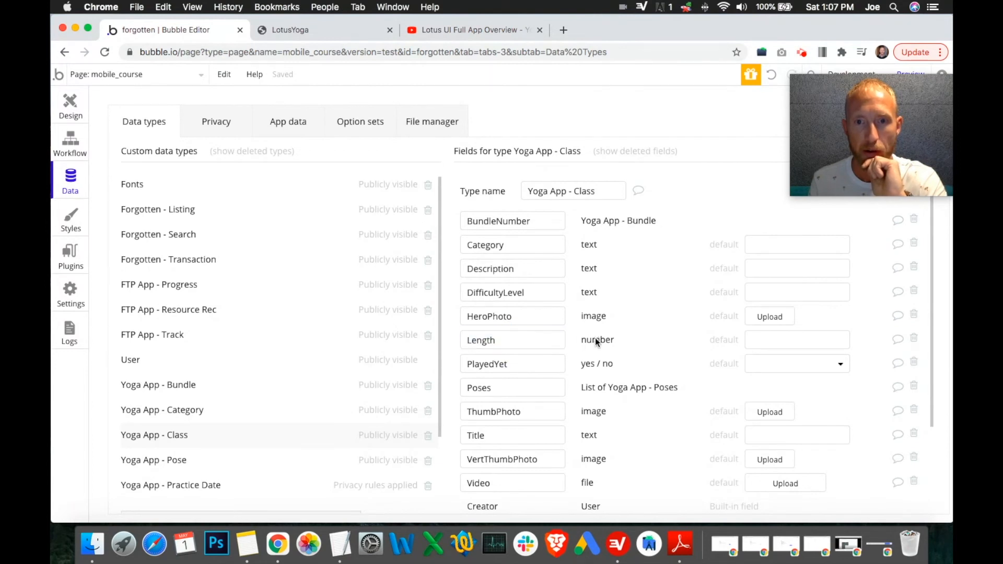
{"action": "scroll", "coordinate": [594, 340], "scroll_direction": "down", "scroll_amount": 3}
{"action": "left_click", "coordinate": [513, 491]}
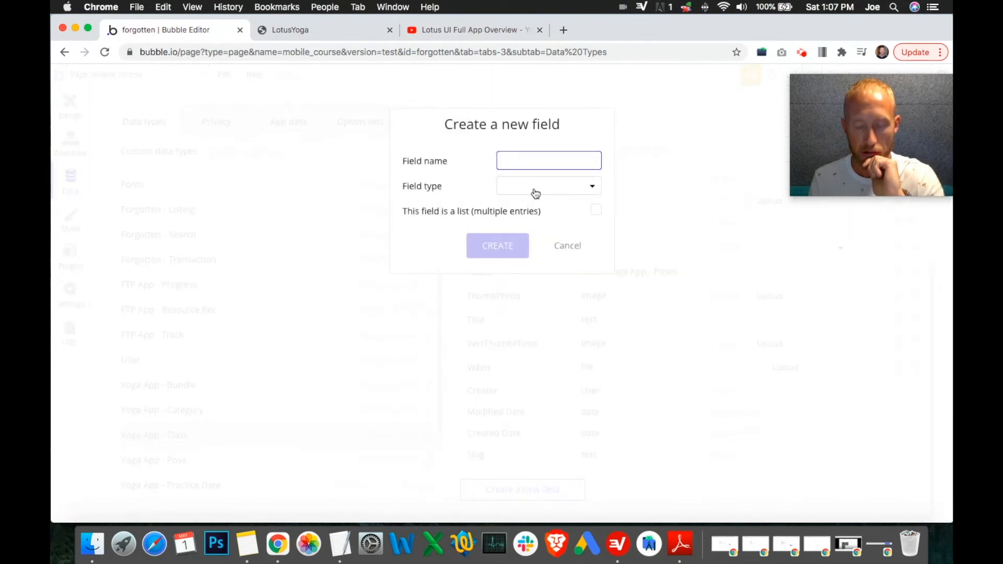
{"action": "type", "text": "Length2"}
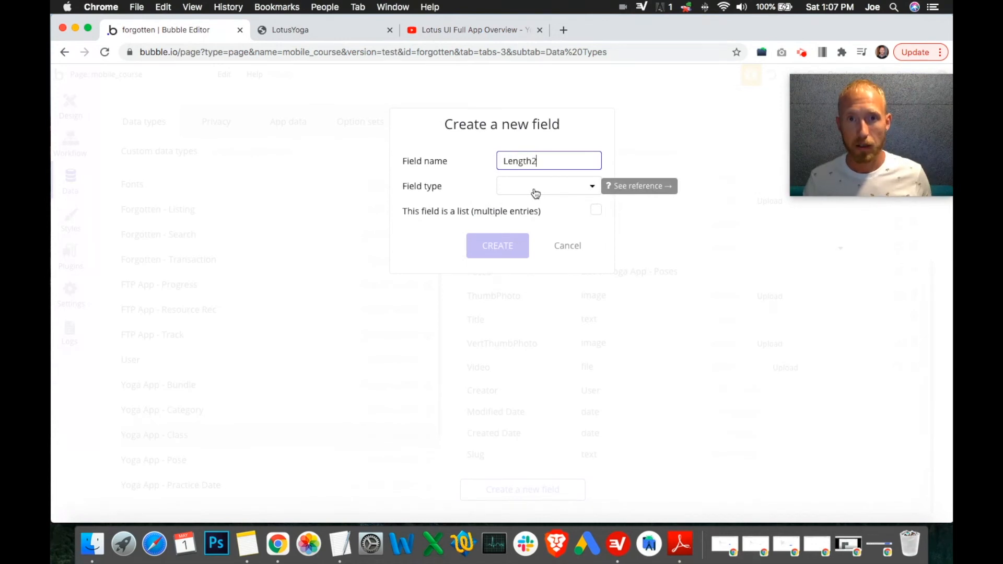
{"action": "left_click", "coordinate": [531, 189]}
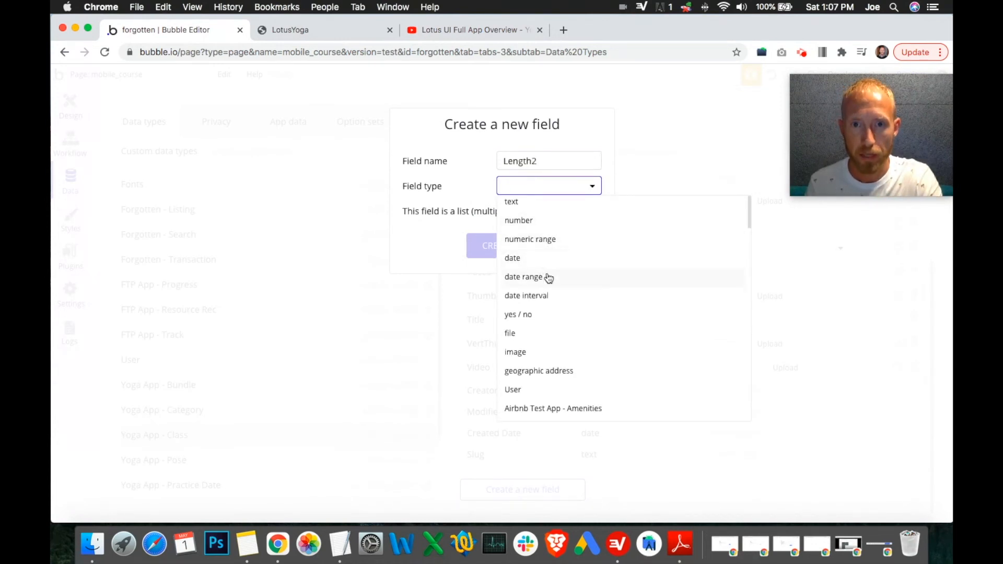
{"action": "scroll", "coordinate": [546, 278], "scroll_direction": "down", "scroll_amount": 1}
{"action": "scroll", "coordinate": [549, 287], "scroll_direction": "down", "scroll_amount": 1}
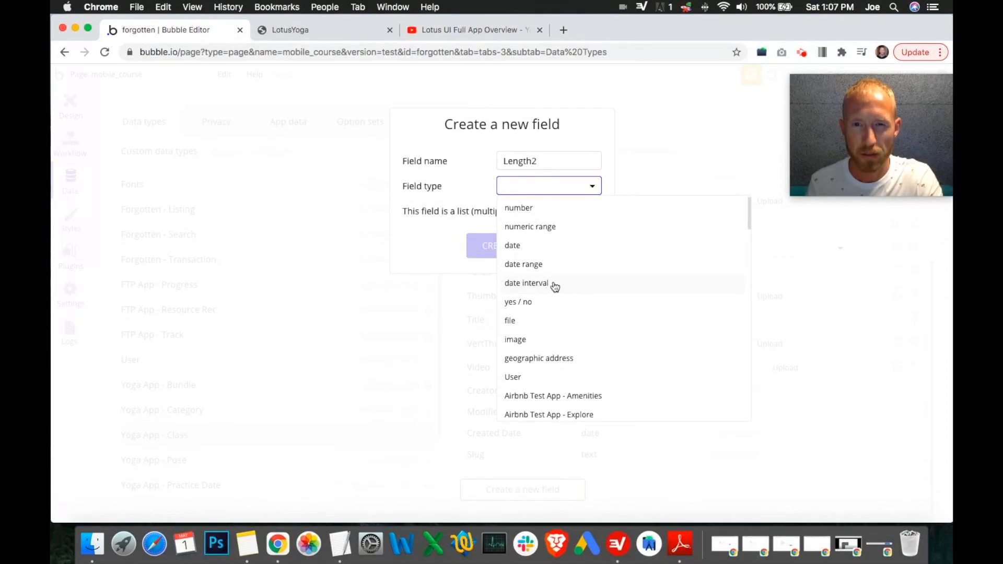
{"action": "scroll", "coordinate": [553, 287], "scroll_direction": "down", "scroll_amount": 3}
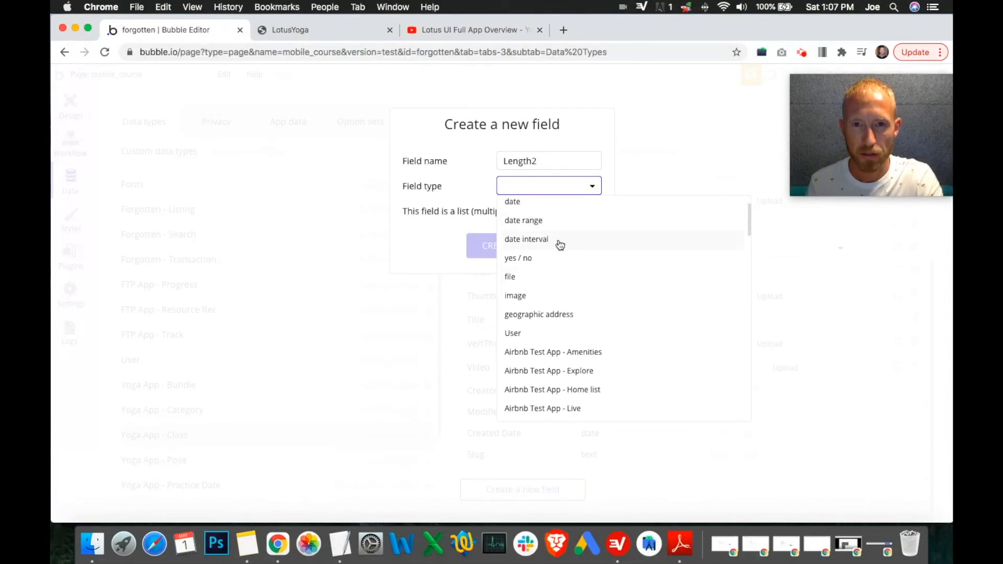
{"action": "scroll", "coordinate": [560, 245], "scroll_direction": "down", "scroll_amount": 4}
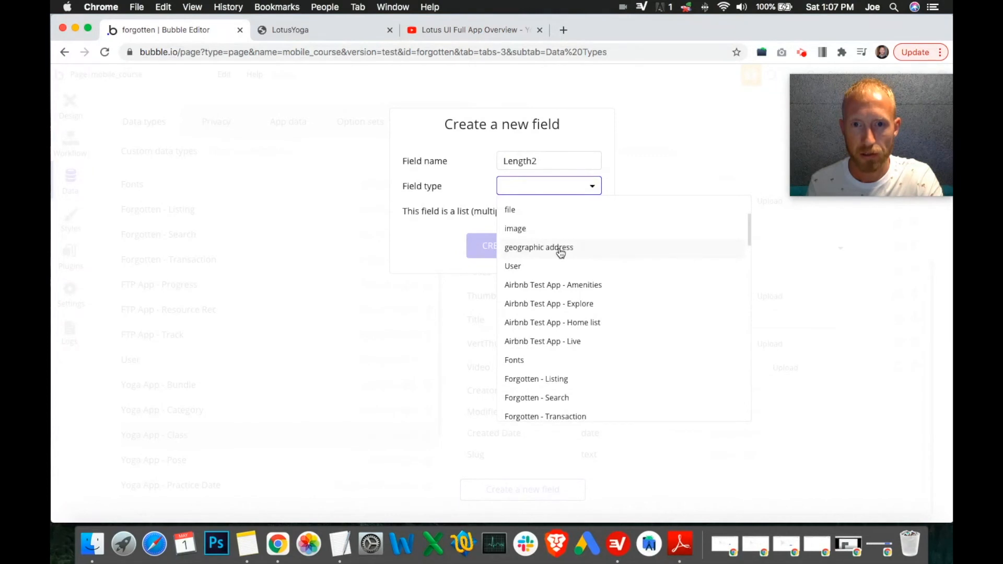
{"action": "scroll", "coordinate": [560, 252], "scroll_direction": "up", "scroll_amount": 8}
{"action": "left_click", "coordinate": [437, 253]}
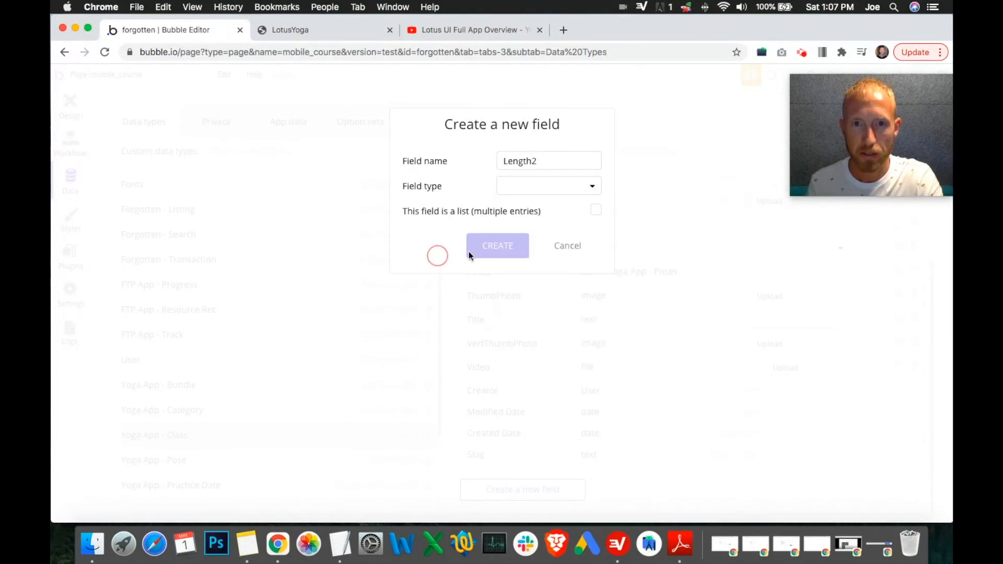
{"action": "left_click", "coordinate": [568, 250]}
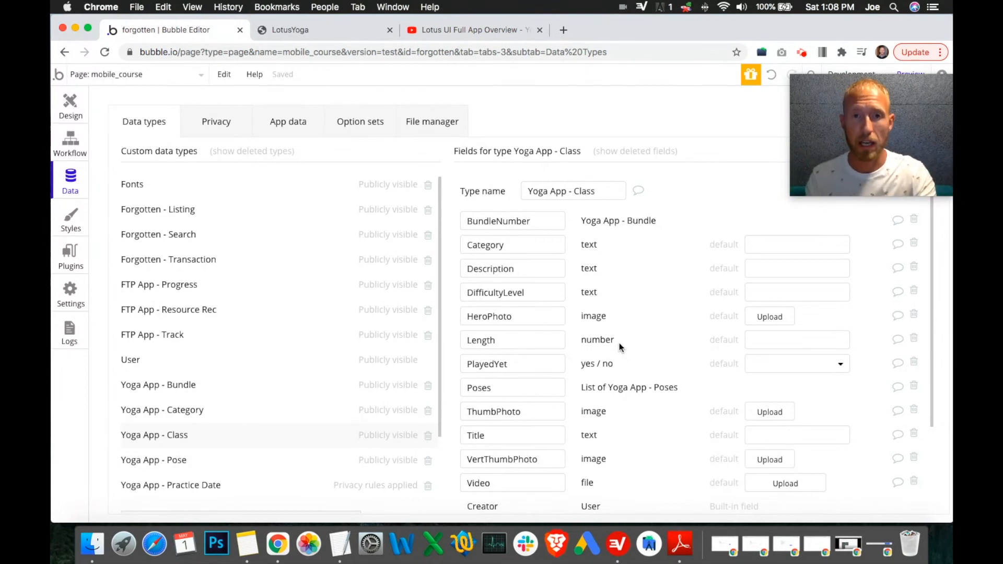
Step: Examine the Length values of the Yoga App classes in the app data table
{"action": "left_click", "coordinate": [514, 339]}
{"action": "left_click", "coordinate": [289, 121]}
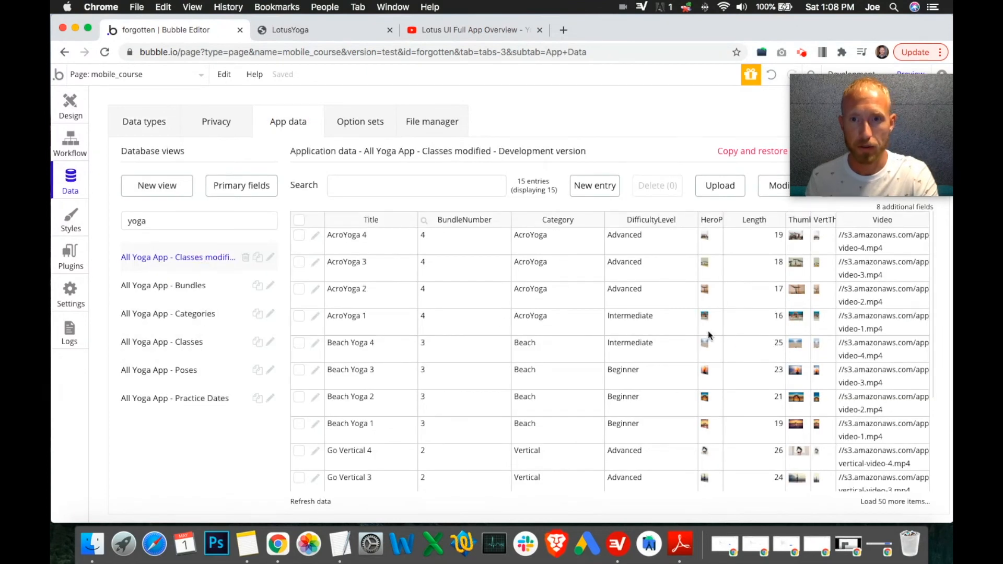
{"action": "left_click_drag", "start_coordinate": [753, 245], "coordinate": [764, 449]}
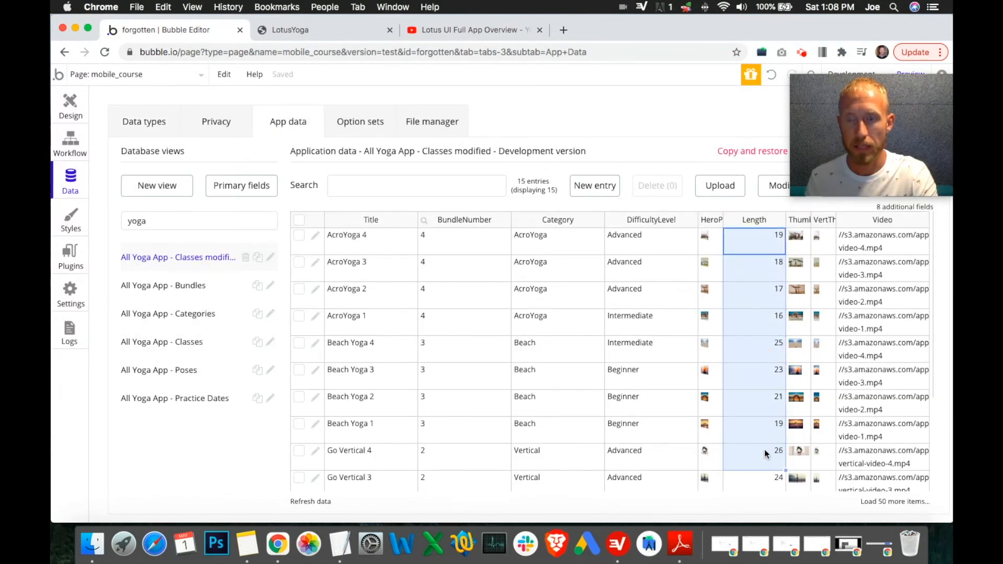
{"action": "left_click", "coordinate": [763, 457]}
{"action": "mouse_move", "coordinate": [752, 268]}
{"action": "left_mouse_down"}
{"action": "mouse_move", "coordinate": [746, 401]}
{"action": "mouse_move", "coordinate": [757, 276]}
{"action": "left_mouse_up"}
{"action": "left_click", "coordinate": [754, 399]}
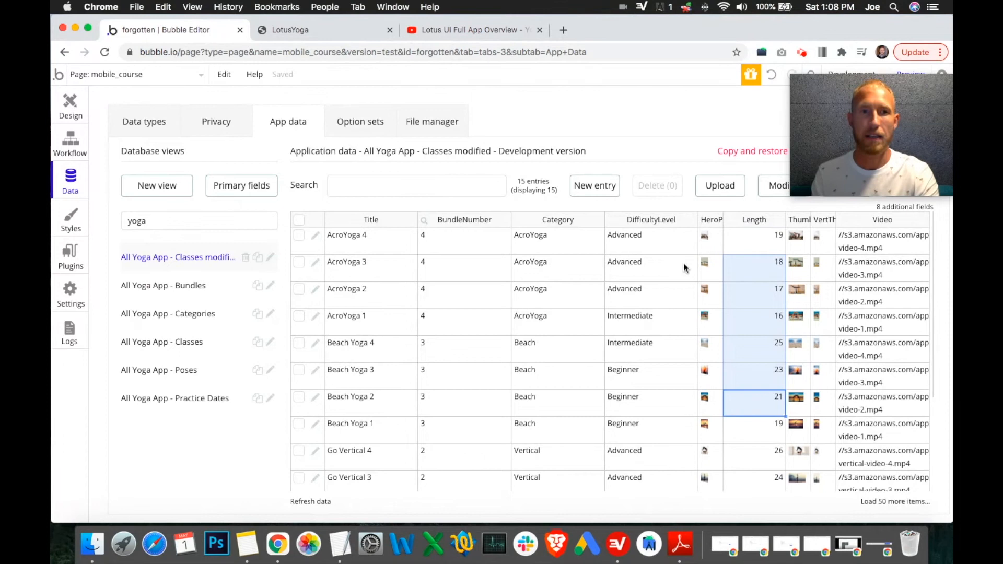
{"action": "left_click", "coordinate": [545, 129]}
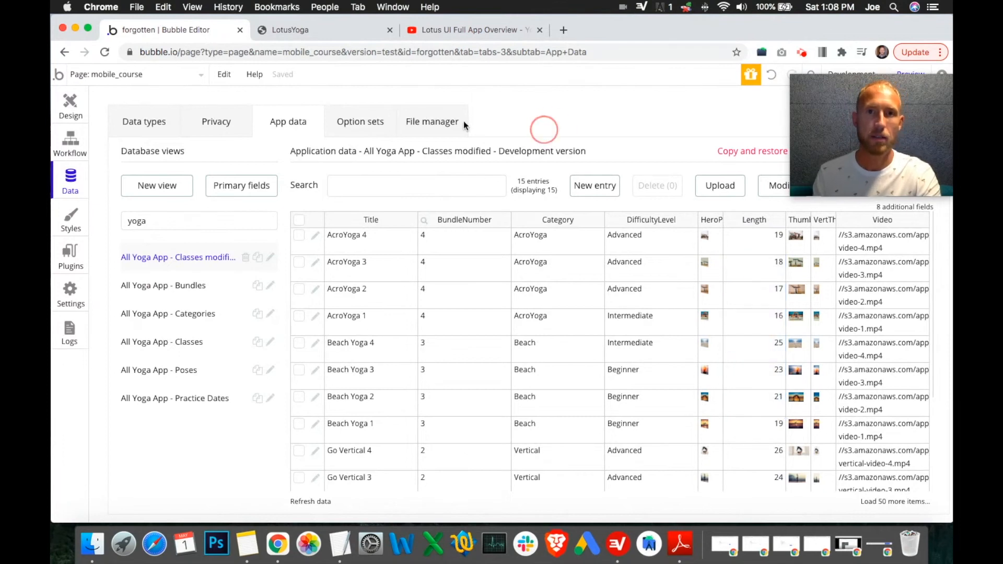
Step: Add a Make changes to current user action as step 5 of the close icon workflow
{"action": "left_click", "coordinate": [64, 112]}
{"action": "left_click", "coordinate": [78, 150]}
{"action": "left_click", "coordinate": [631, 266]}
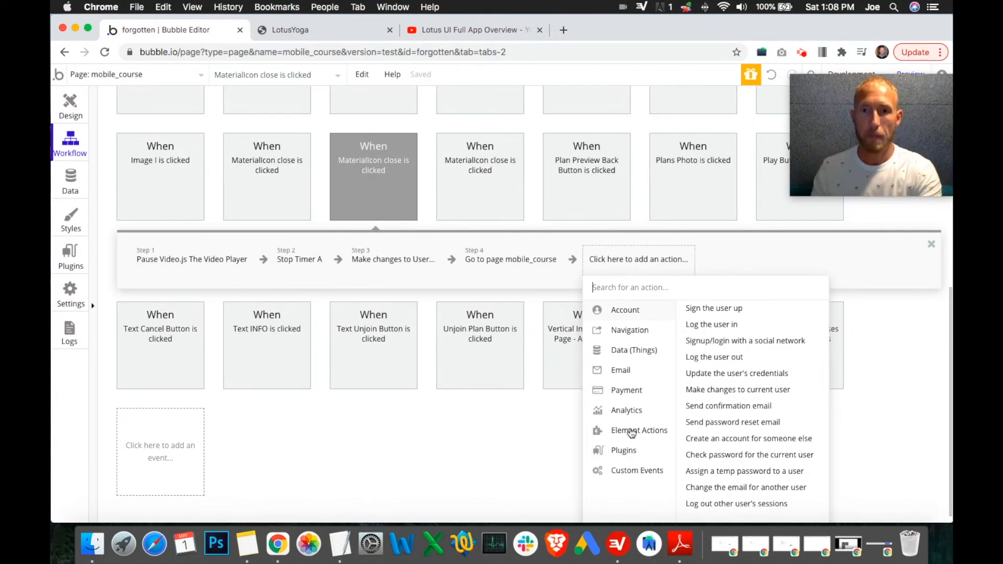
{"action": "mouse_move", "coordinate": [643, 414]}
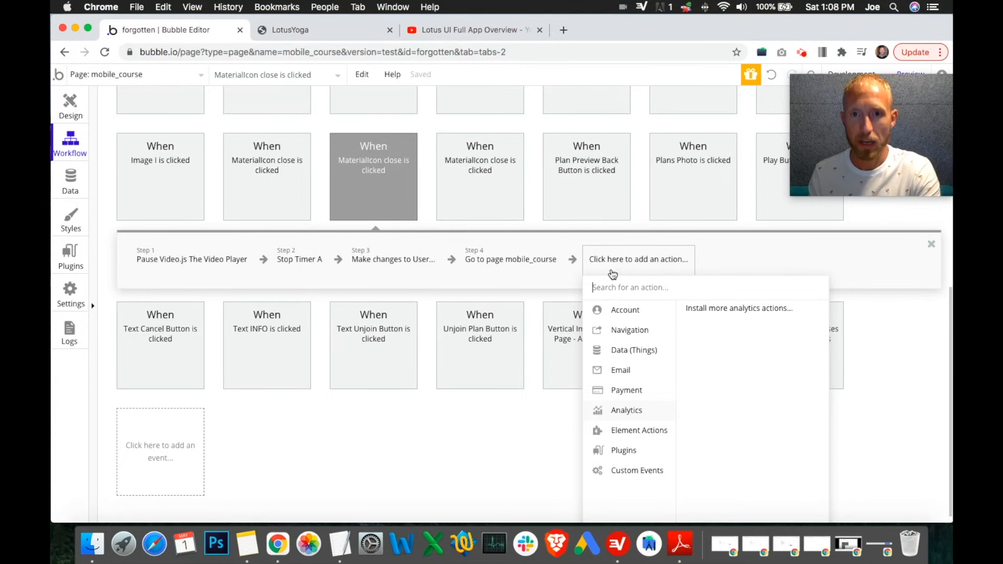
{"action": "mouse_move", "coordinate": [624, 319]}
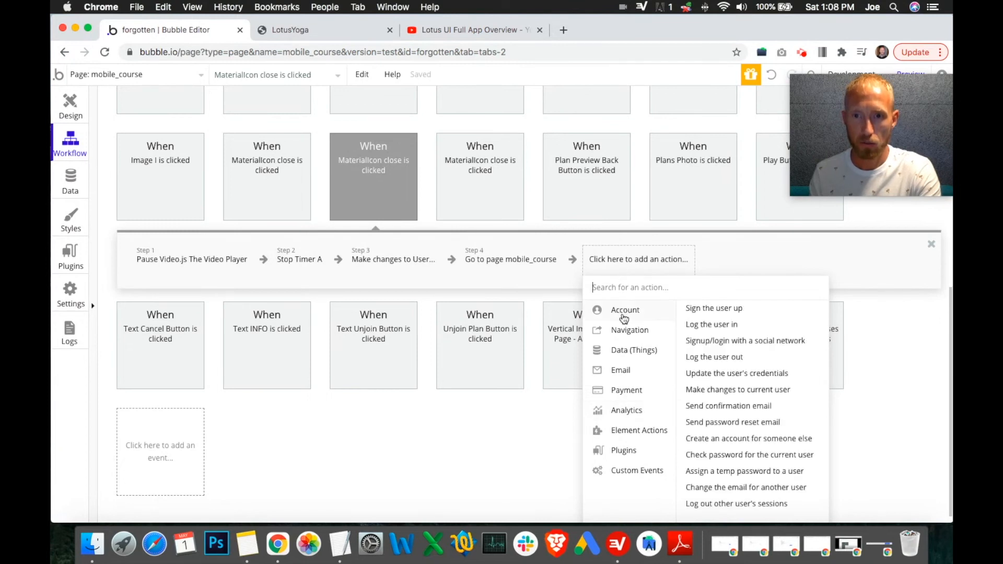
{"action": "left_click", "coordinate": [712, 390]}
{"action": "left_click_drag", "start_coordinate": [830, 165], "coordinate": [782, 475]}
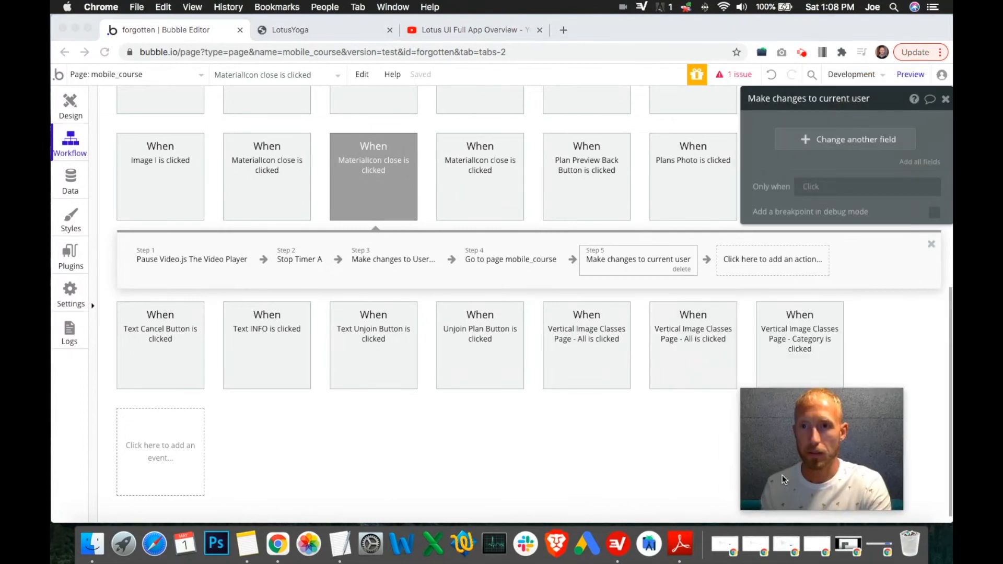
Step: Set the new action to add Parent group's Yoga App - Class to the user's YogaClassesPlayed list
{"action": "left_click", "coordinate": [796, 146]}
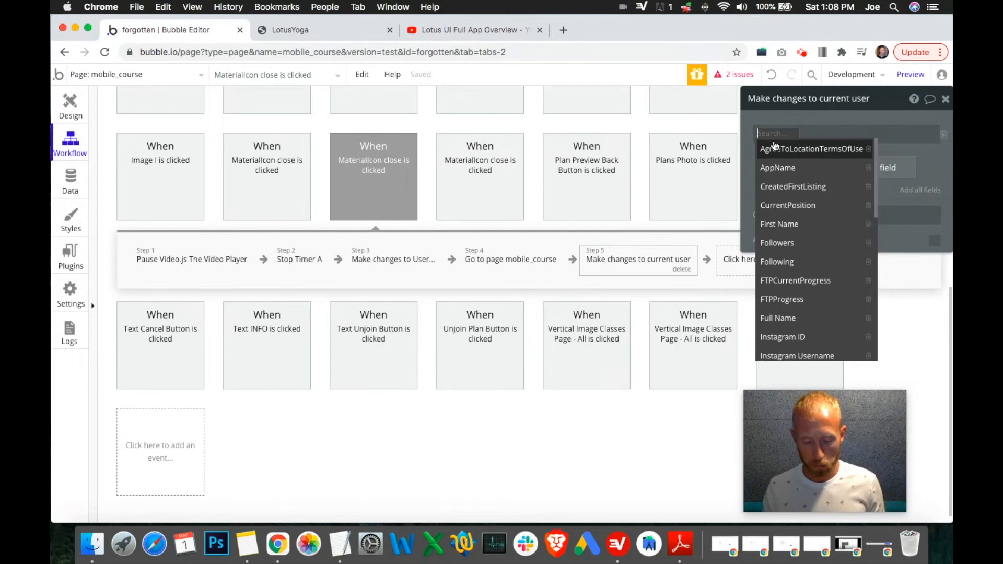
{"action": "type", "text": "yog"}
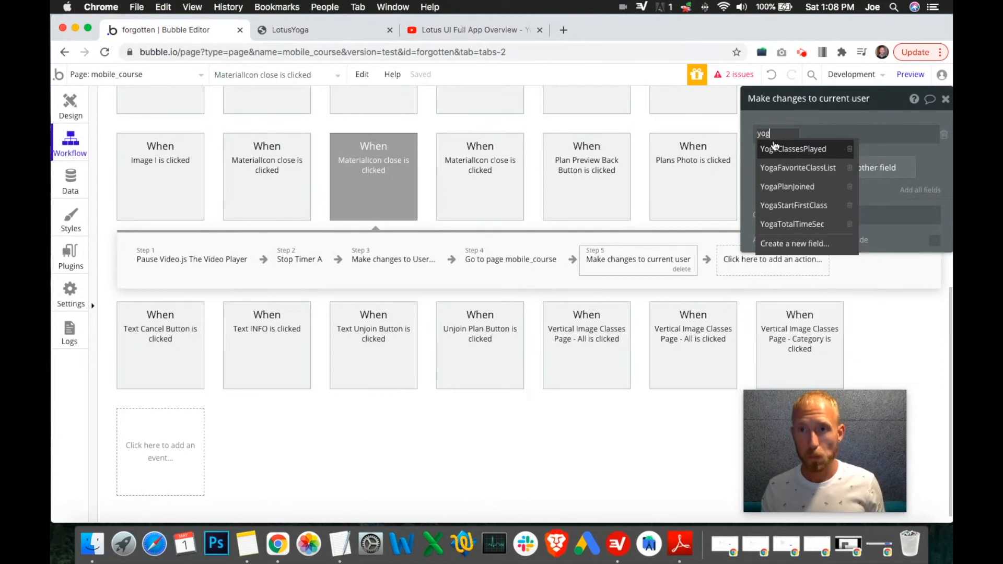
{"action": "left_click", "coordinate": [798, 154]}
{"action": "left_click", "coordinate": [841, 136]}
{"action": "left_click", "coordinate": [841, 154]}
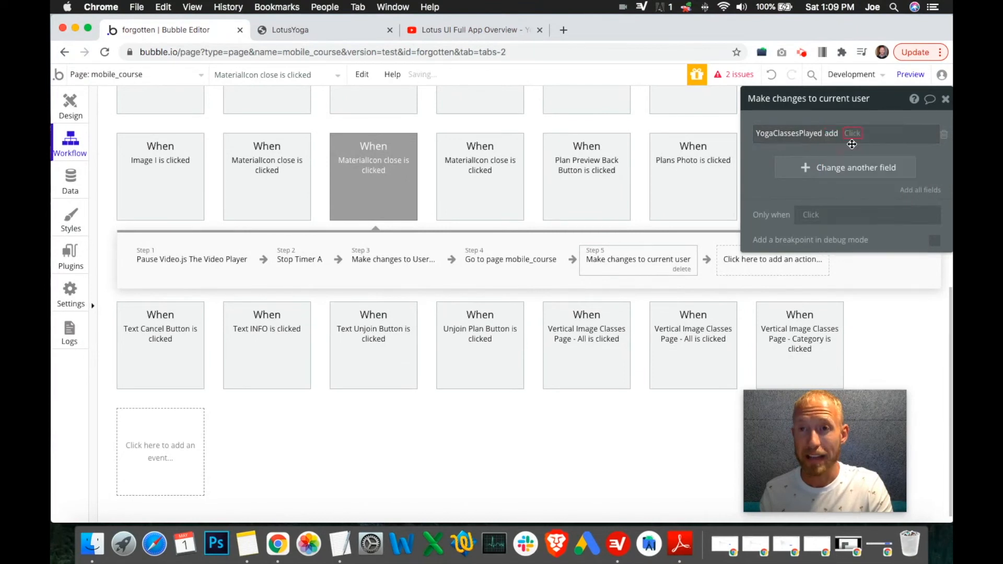
{"action": "left_click", "coordinate": [856, 134]}
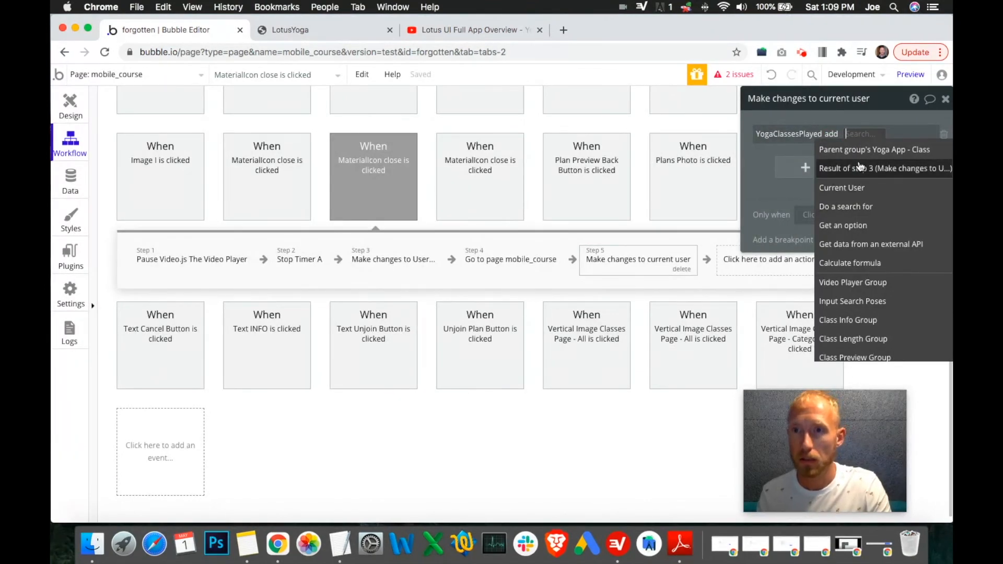
{"action": "left_click", "coordinate": [857, 150]}
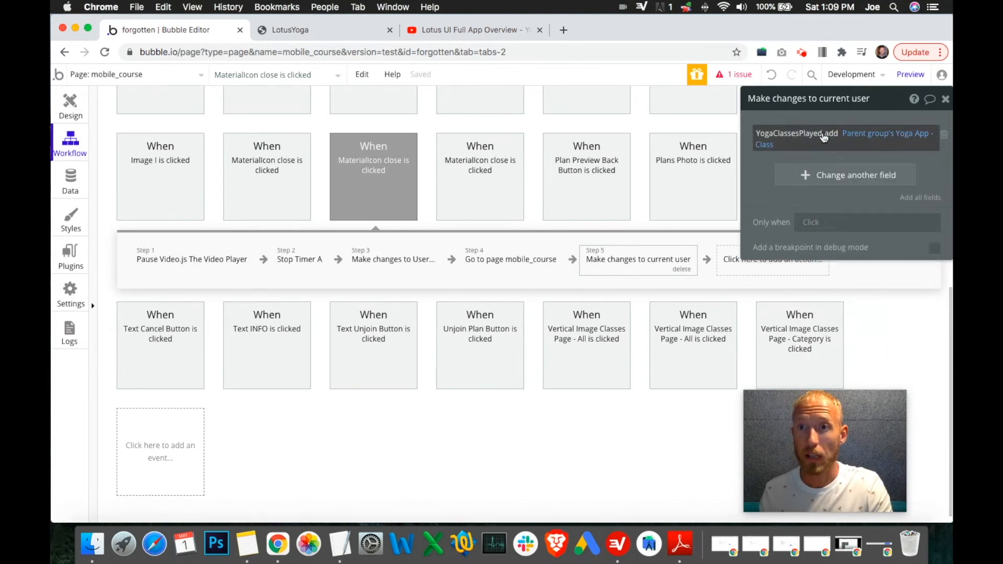
{"action": "left_click_drag", "start_coordinate": [889, 98], "coordinate": [882, 128]}
{"action": "left_click", "coordinate": [778, 257]}
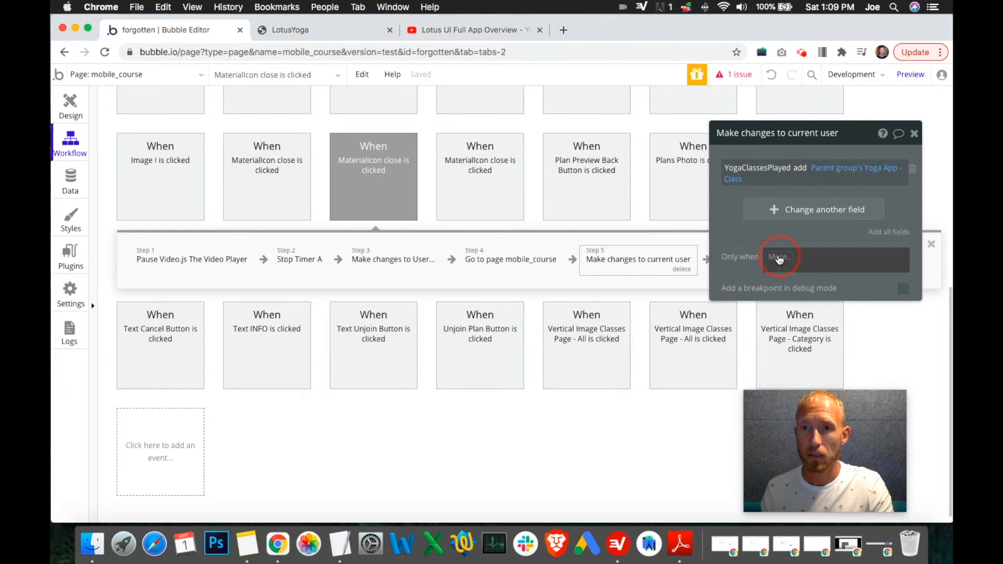
{"action": "left_click_drag", "start_coordinate": [816, 428], "coordinate": [627, 441]}
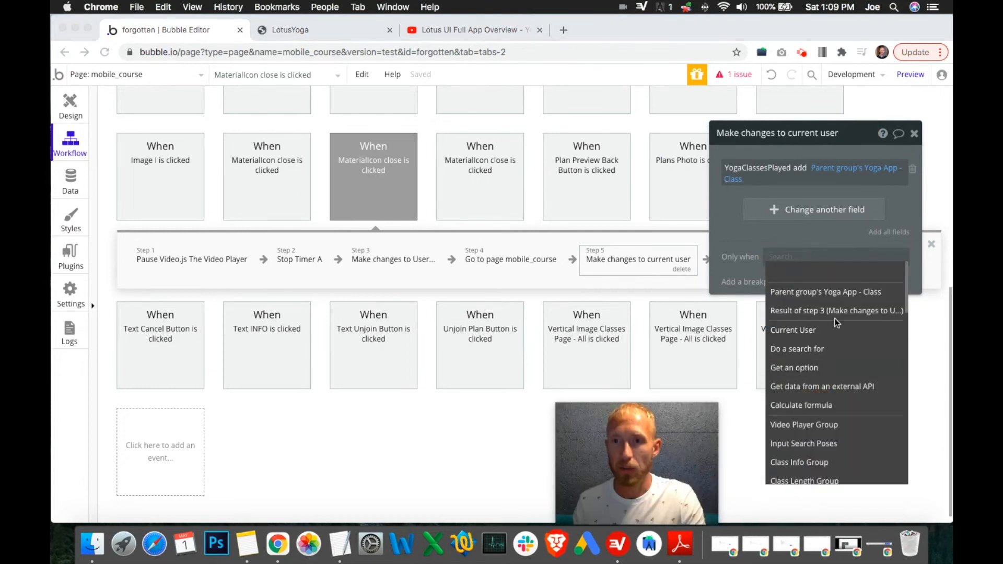
{"action": "left_click", "coordinate": [809, 278]}
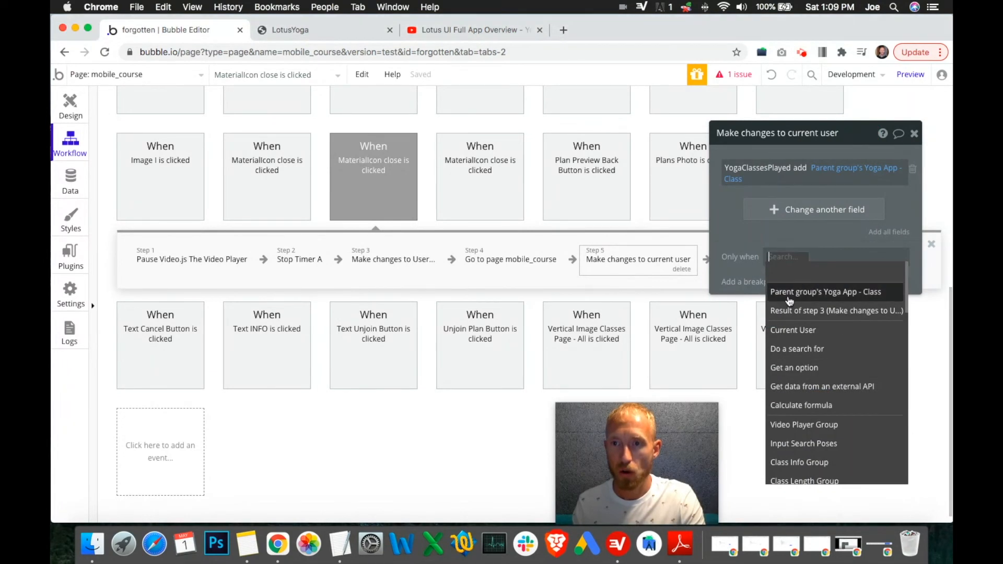
{"action": "left_click", "coordinate": [790, 293]}
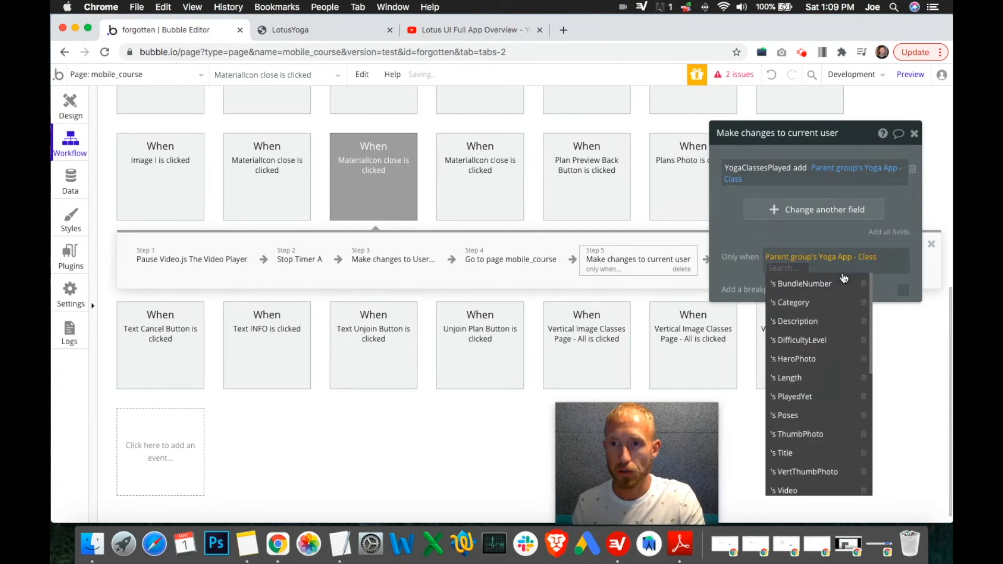
{"action": "right_click", "coordinate": [799, 262]}
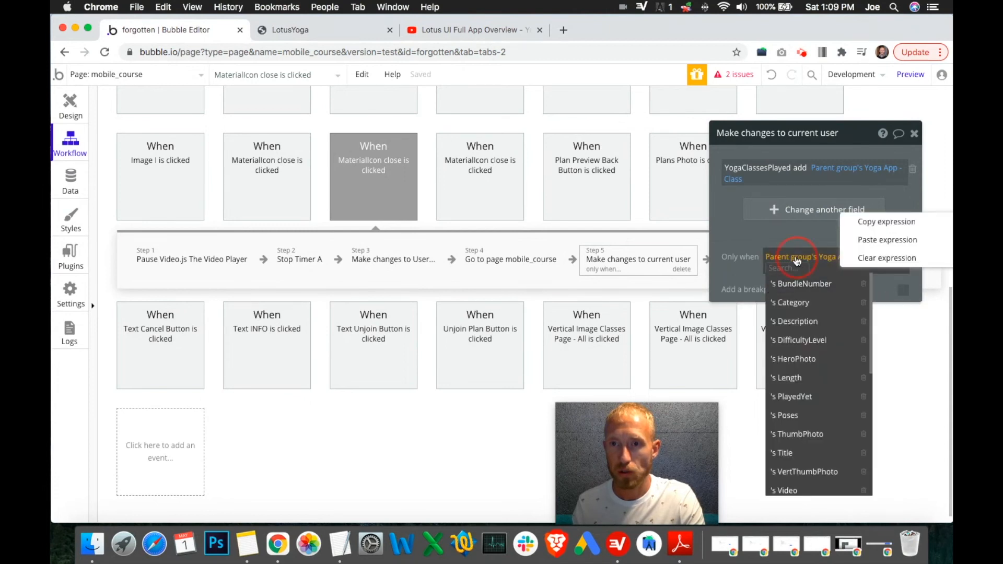
{"action": "left_click", "coordinate": [880, 259]}
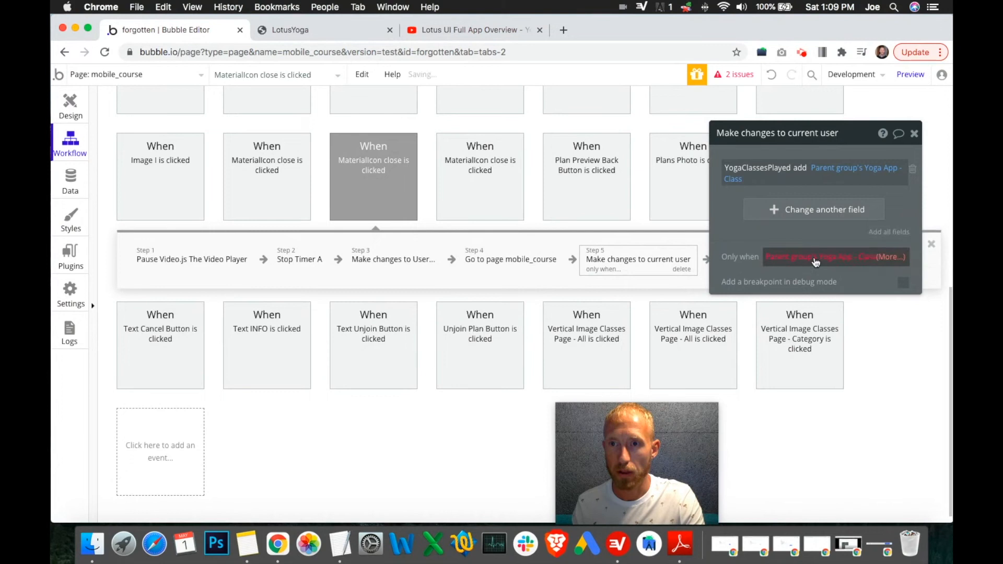
Step: Start an Only when condition on the new action comparing Timer A's Duration as greater than something
{"action": "left_click", "coordinate": [781, 256]}
{"action": "type", "text": "time"}
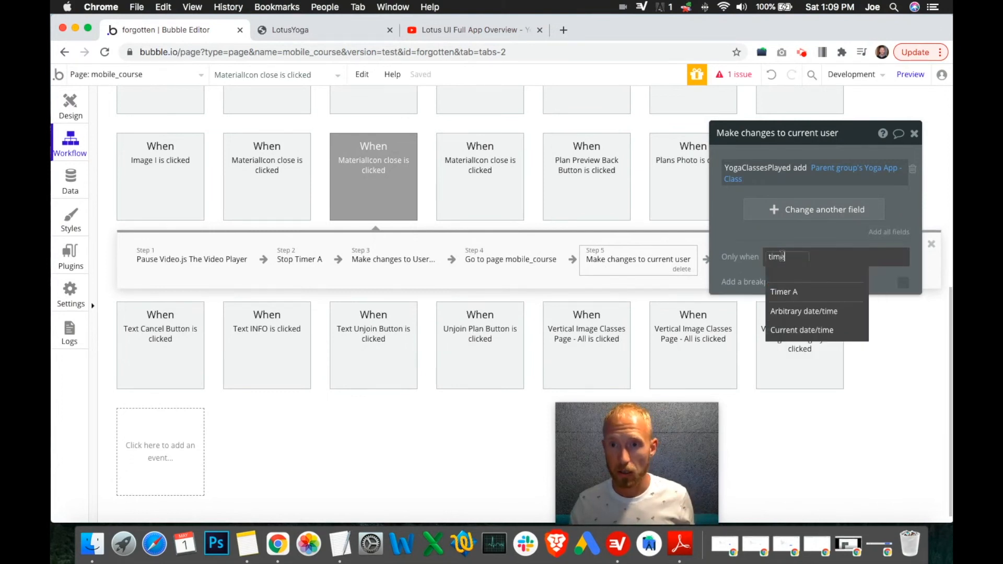
{"action": "left_click", "coordinate": [789, 289]}
{"action": "left_click", "coordinate": [822, 291]}
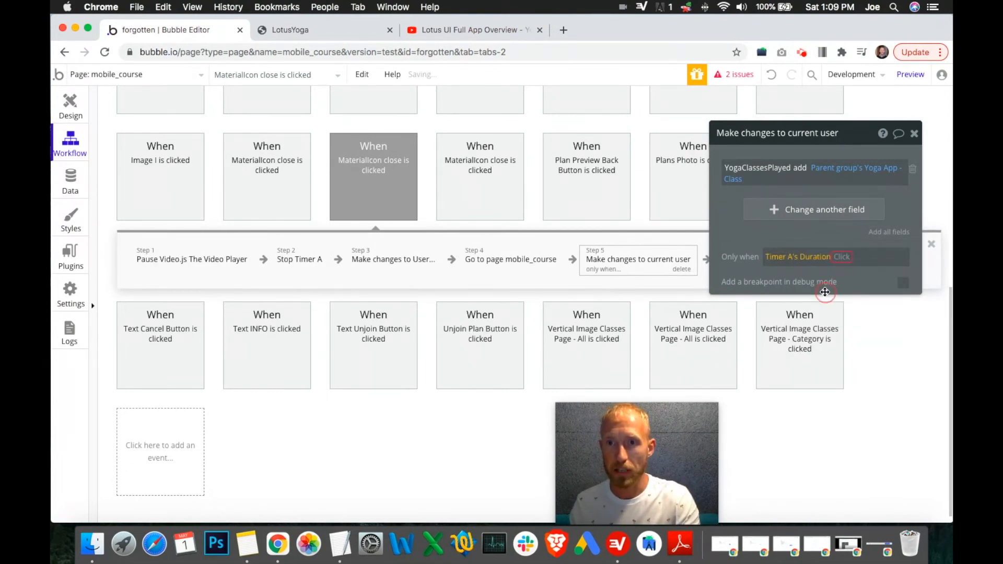
{"action": "left_click", "coordinate": [858, 335]}
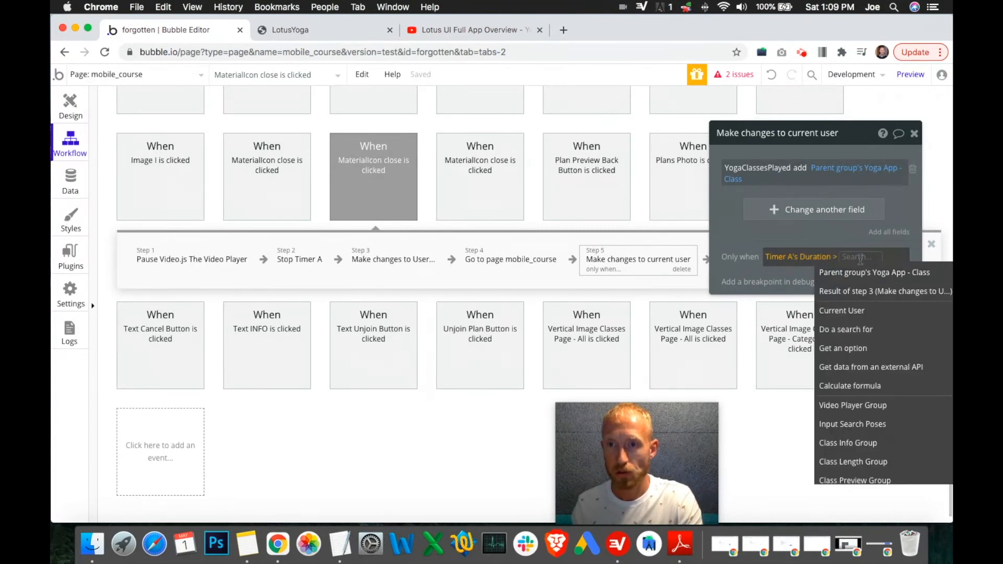
Step: Compare Timer A's Duration against the Parent group's Yoga App - Class's Length
{"action": "type", "text": "0.95"}
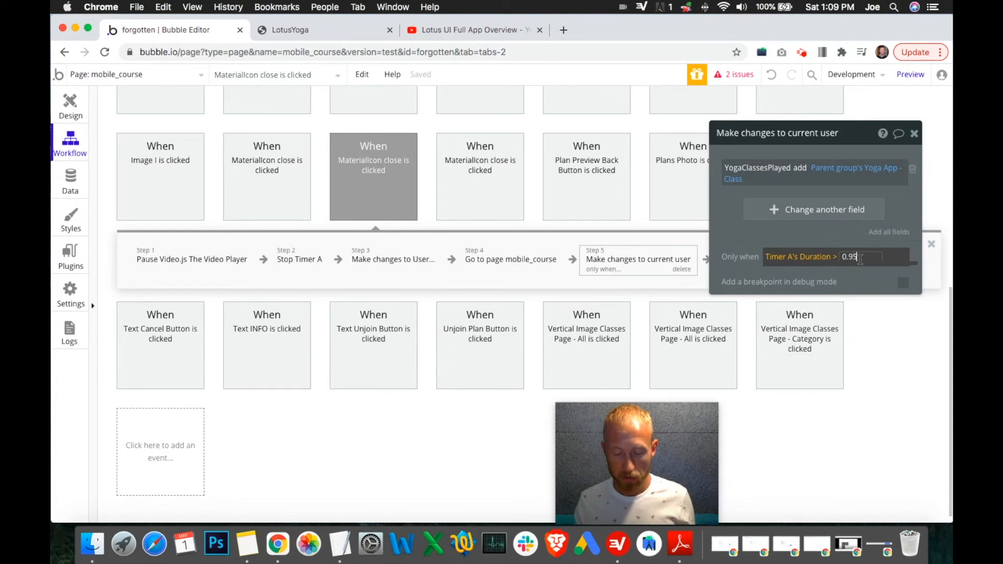
{"action": "key", "text": "BackSpace"}
{"action": "key", "text": "BackSpace"}
{"action": "key", "text": "BackSpace"}
{"action": "key", "text": "BackSpace"}
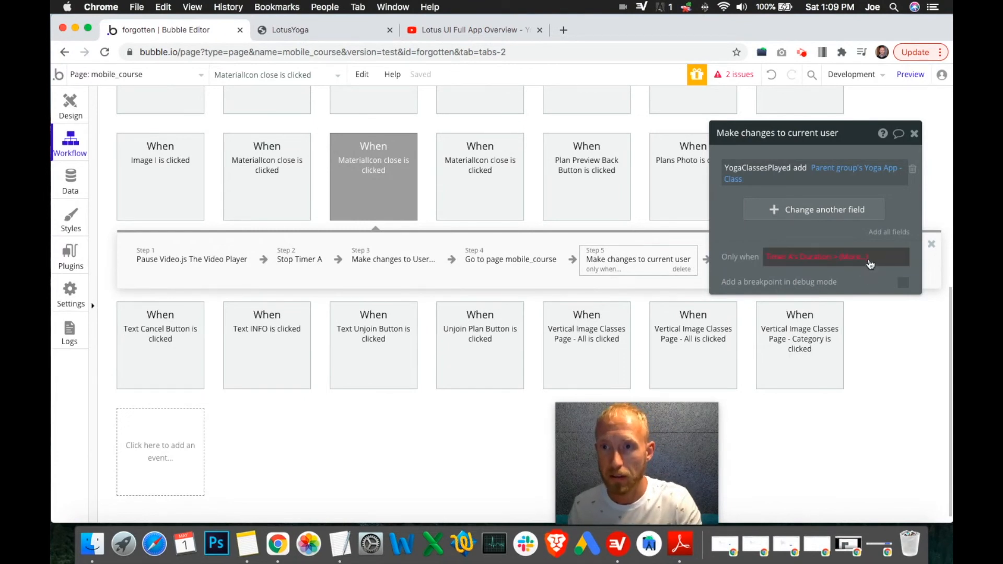
{"action": "left_click", "coordinate": [846, 258]}
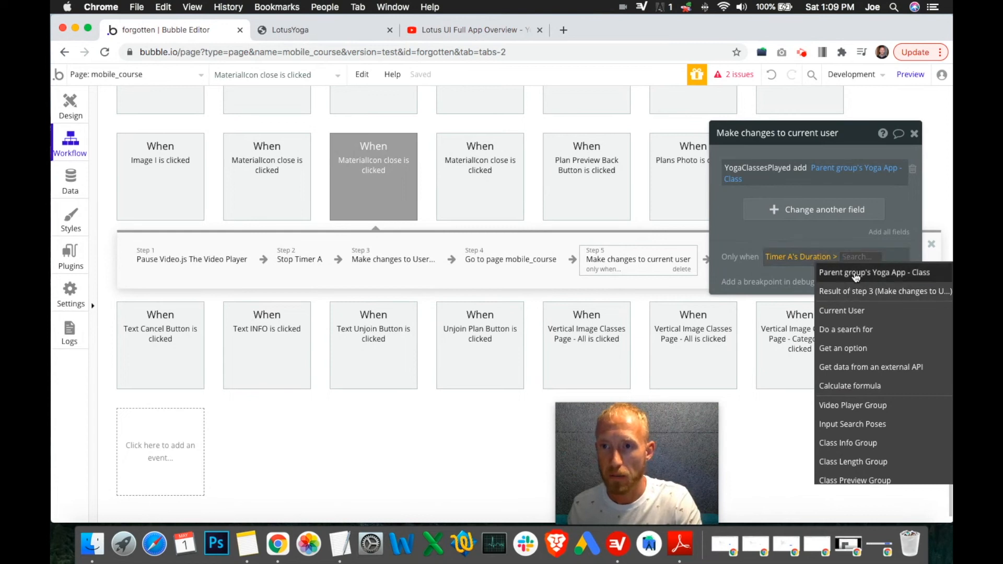
{"action": "left_click", "coordinate": [856, 274]}
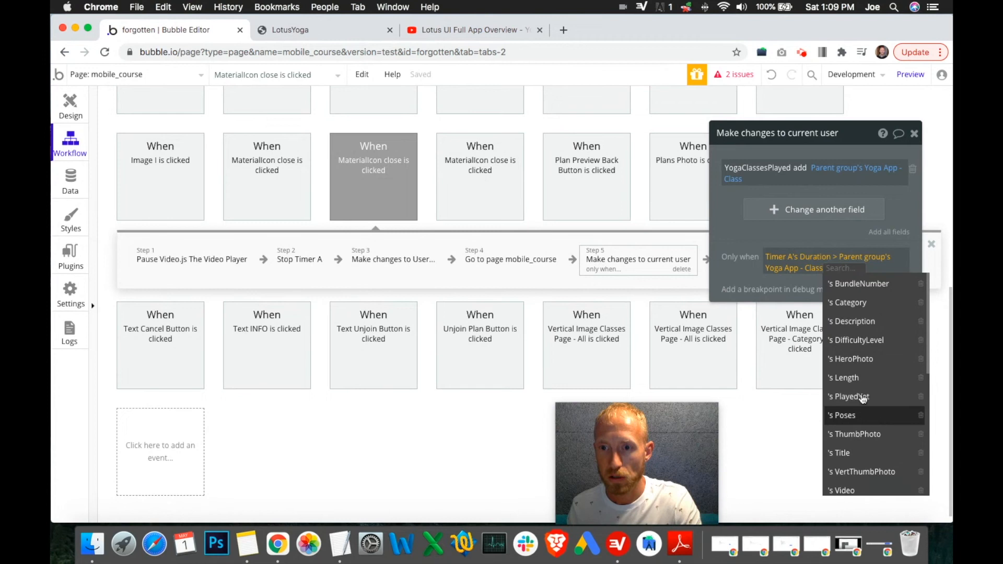
{"action": "left_click", "coordinate": [862, 379]}
{"action": "left_click", "coordinate": [868, 268]}
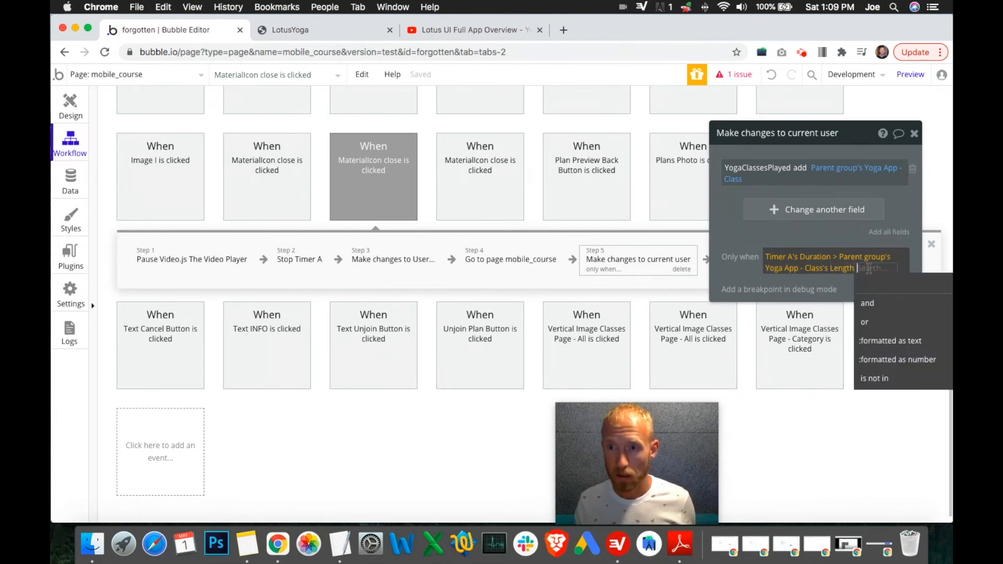
{"action": "type", "text": "*"}
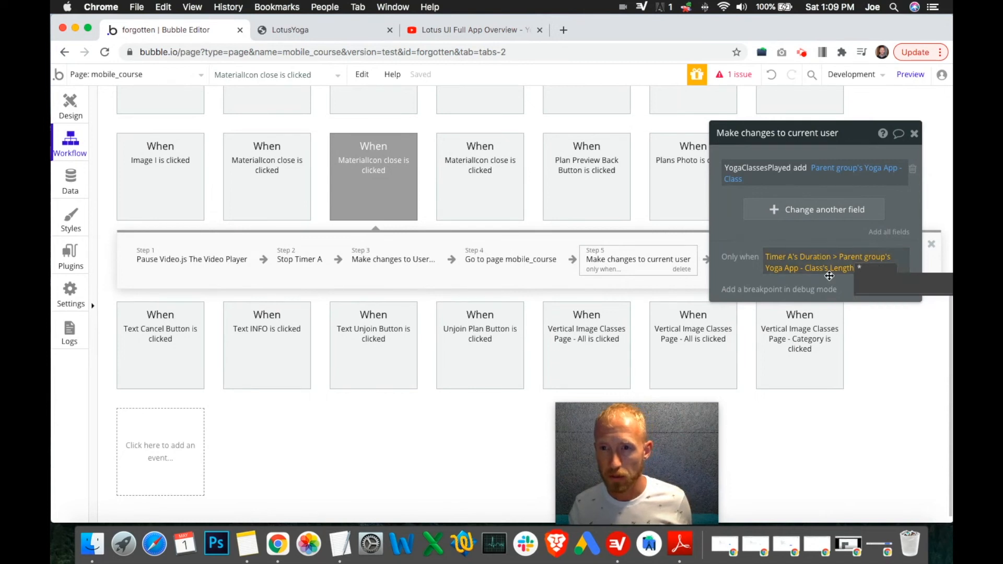
{"action": "left_click", "coordinate": [830, 276]}
{"action": "left_click", "coordinate": [851, 275]}
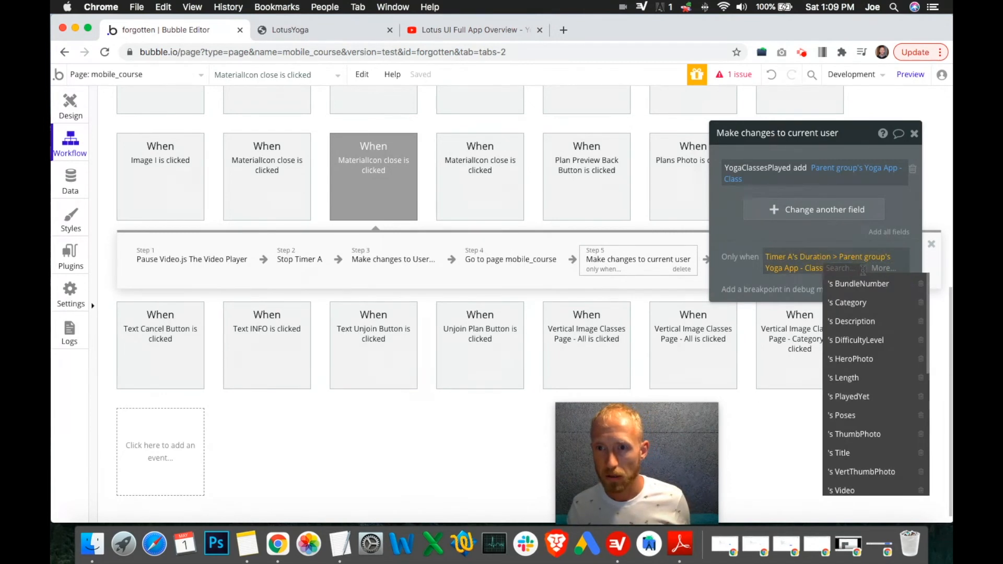
{"action": "left_click", "coordinate": [851, 263]}
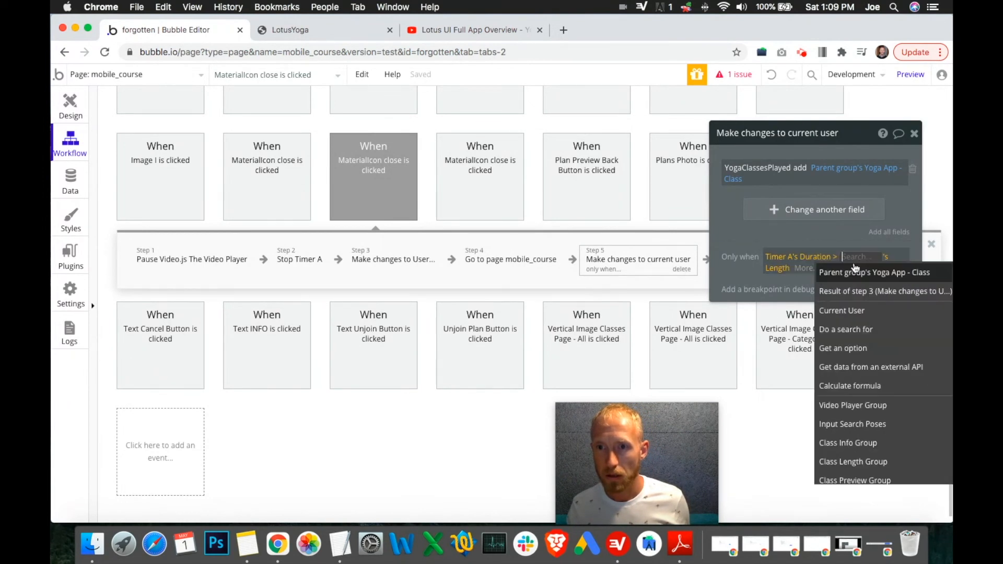
{"action": "type", "text": "("}
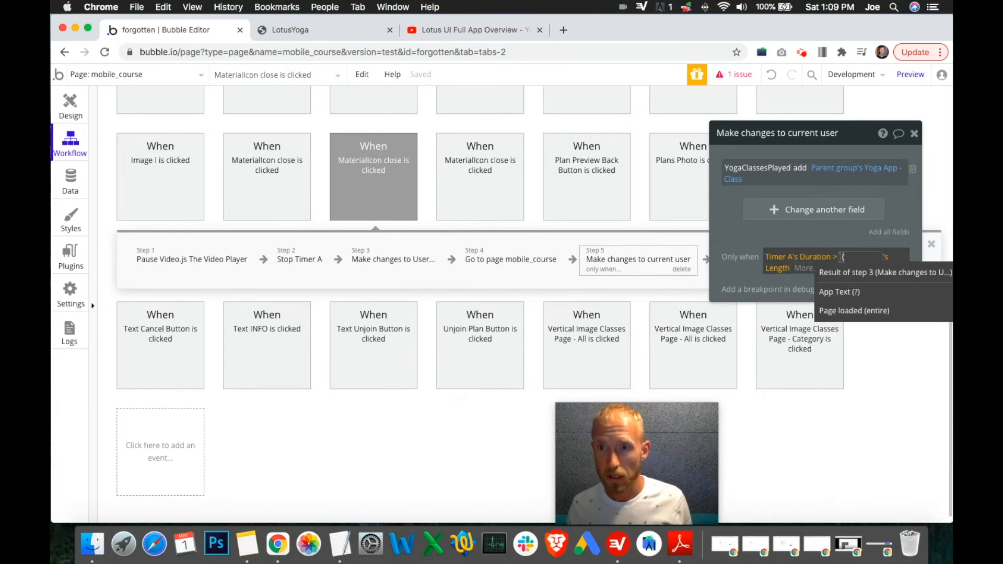
{"action": "left_click", "coordinate": [795, 285]}
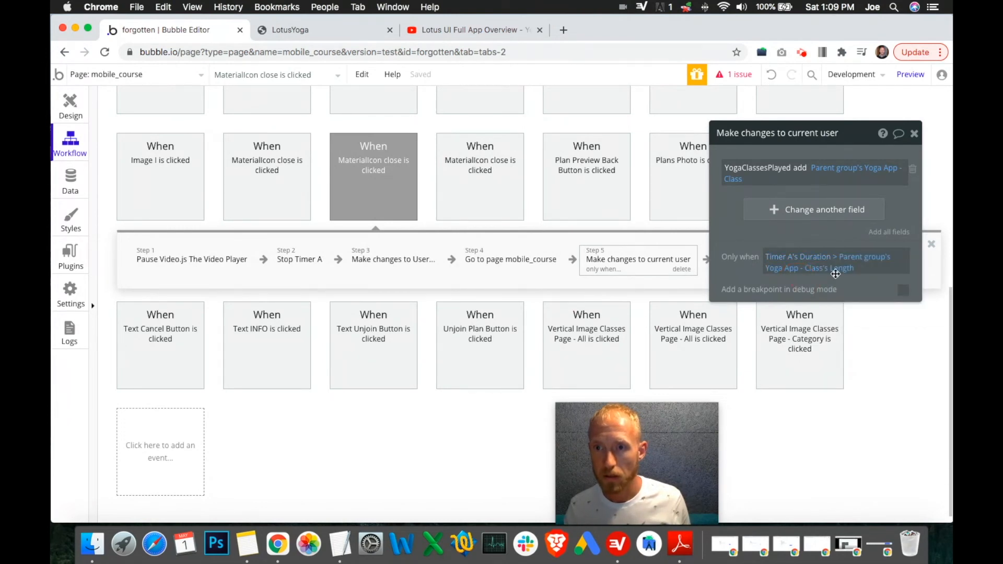
Step: Format the class's Length in the condition as a number and close the formatting dialog
{"action": "left_click", "coordinate": [855, 270]}
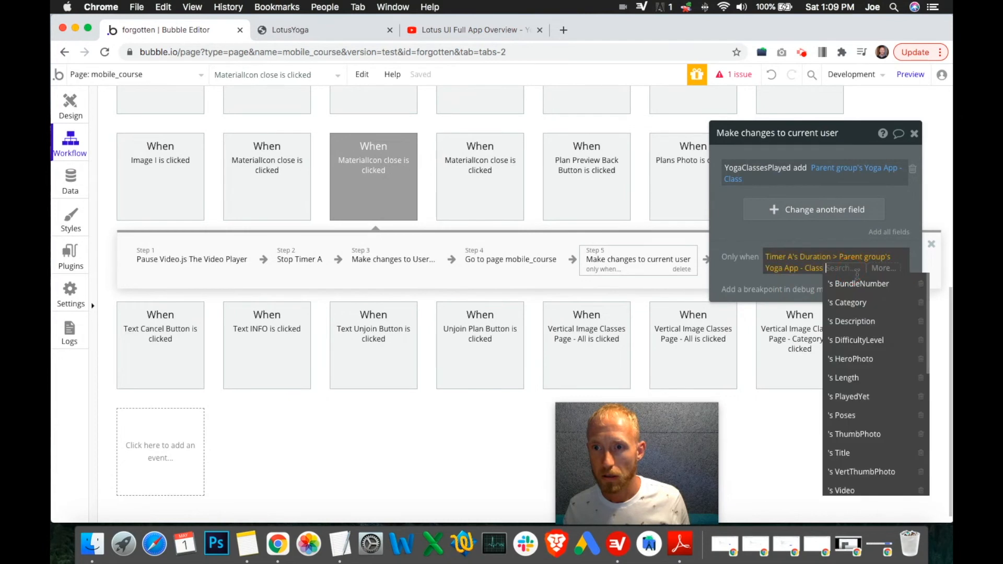
{"action": "left_click", "coordinate": [867, 383]}
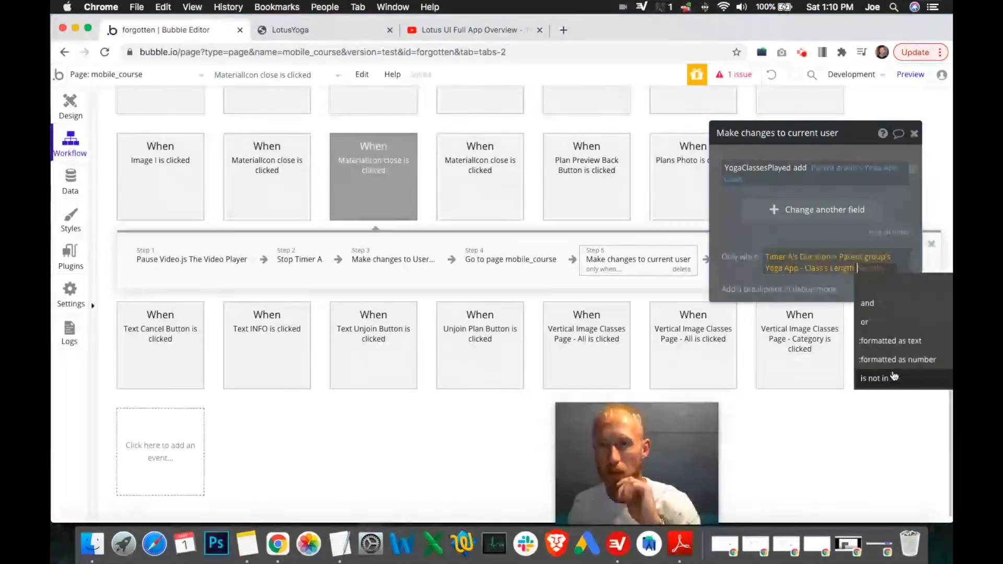
{"action": "left_click", "coordinate": [898, 360]}
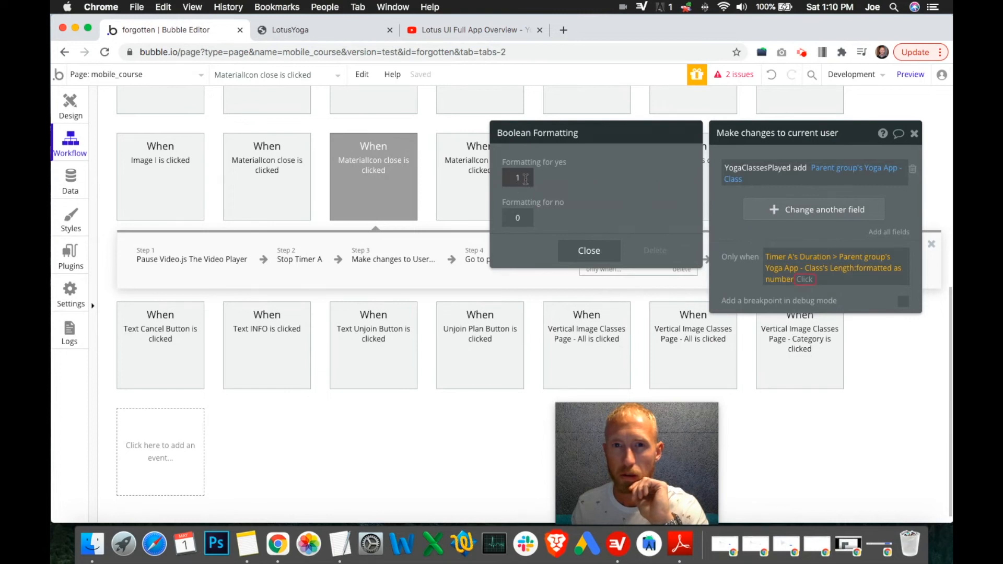
{"action": "left_click", "coordinate": [591, 253]}
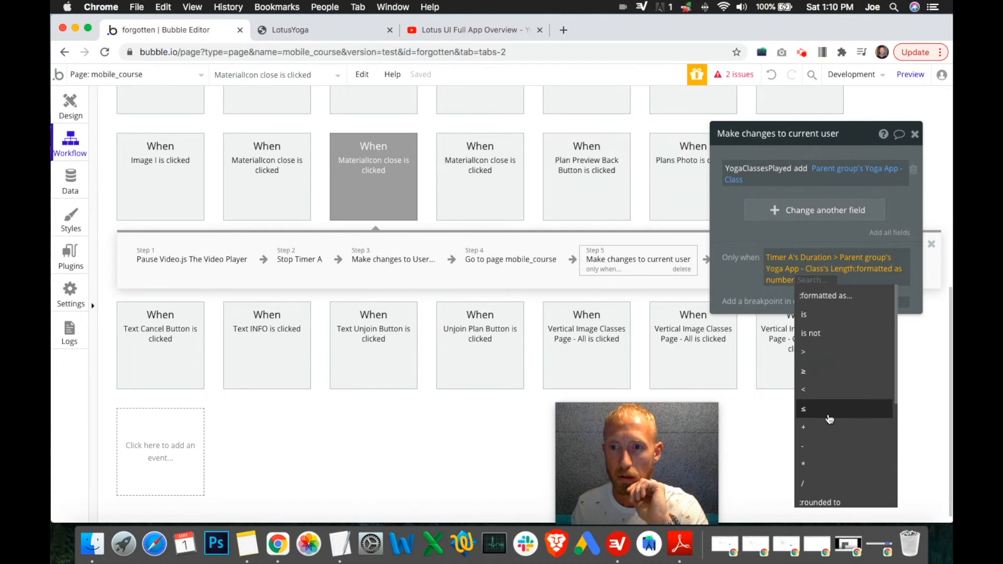
Step: Multiply the formatted Length by 60 and then by 0.95 in the condition
{"action": "left_click", "coordinate": [819, 466]}
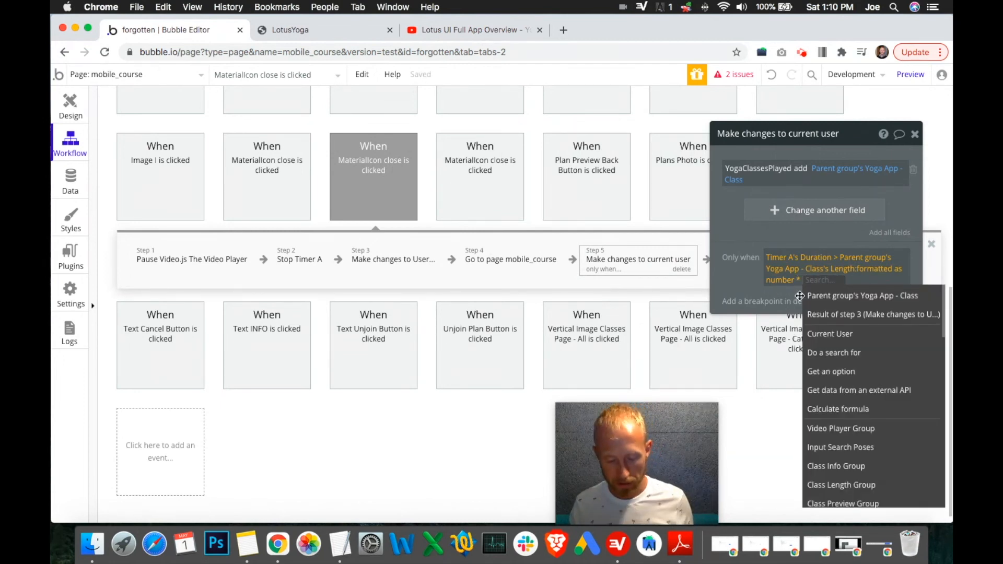
{"action": "type", "text": "60"}
{"action": "key", "text": "Return"}
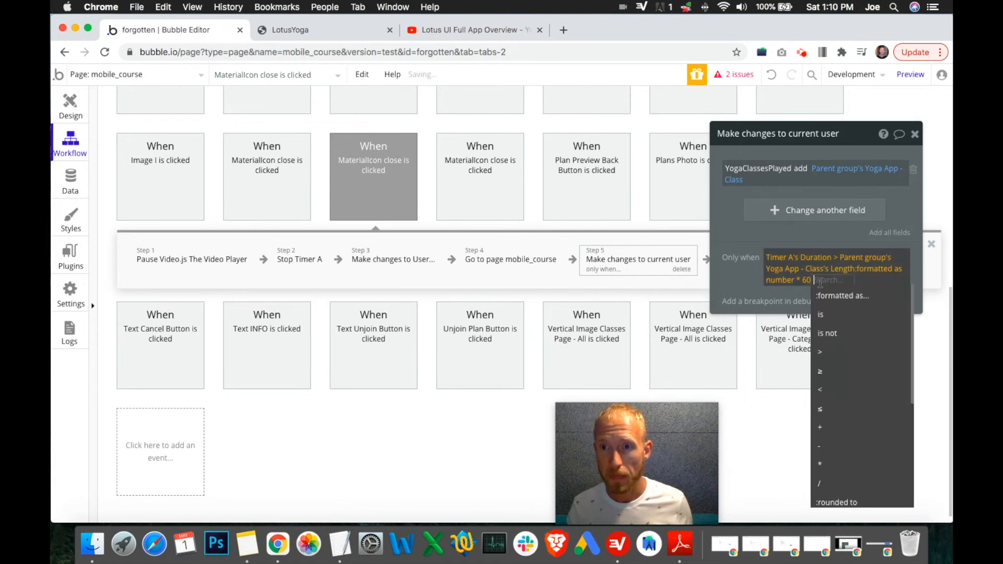
{"action": "left_click", "coordinate": [829, 465]}
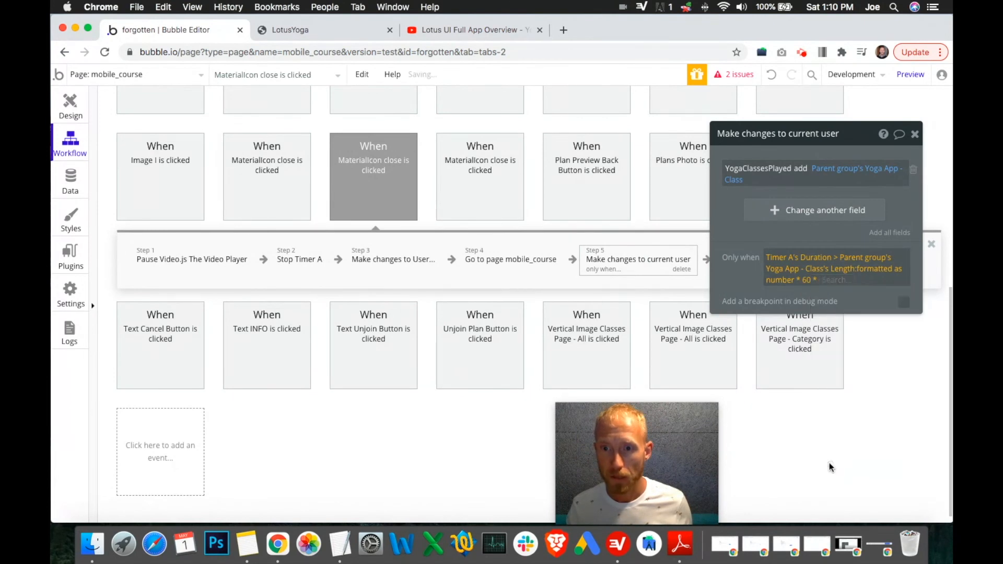
{"action": "type", "text": "0.95"}
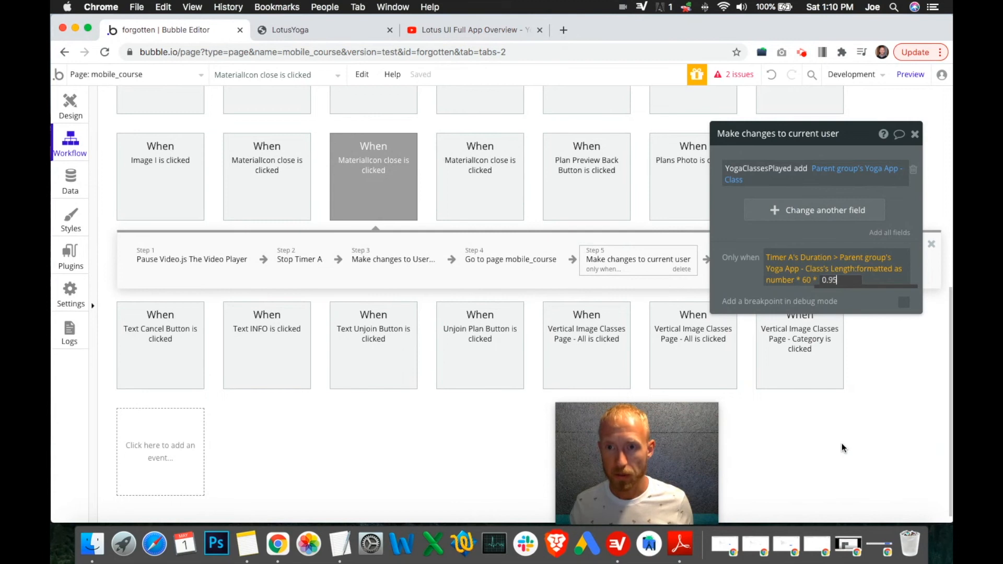
{"action": "key", "text": "Return"}
Step: Re-pick Timer A's Duration as the first operand of the condition
{"action": "left_click", "coordinate": [735, 281]}
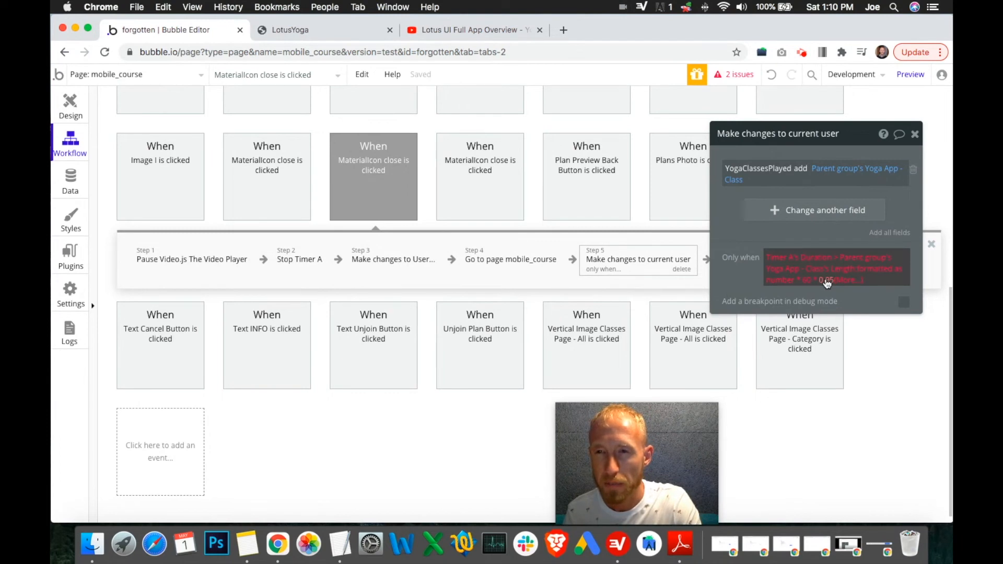
{"action": "left_click", "coordinate": [822, 258]}
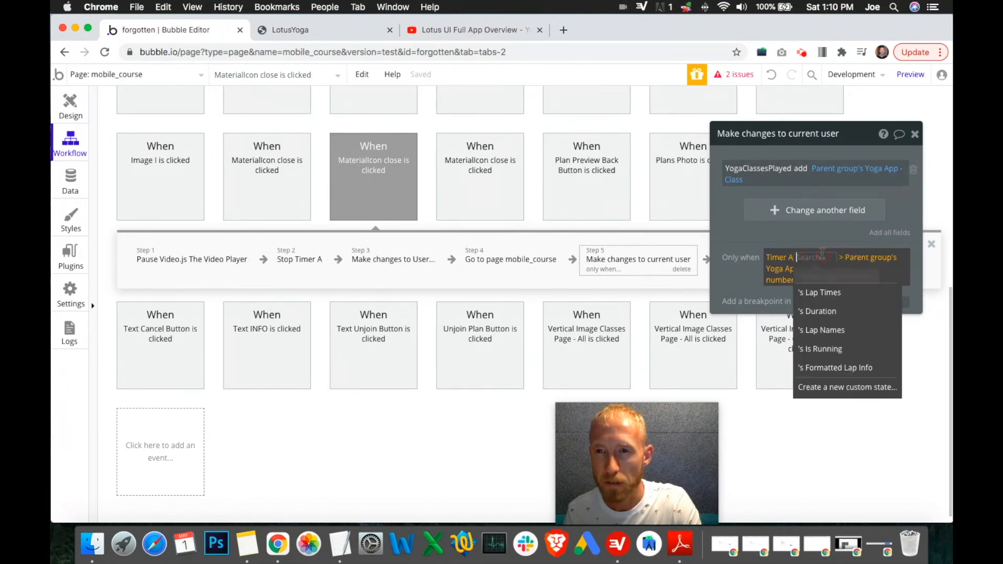
{"action": "left_click", "coordinate": [836, 311]}
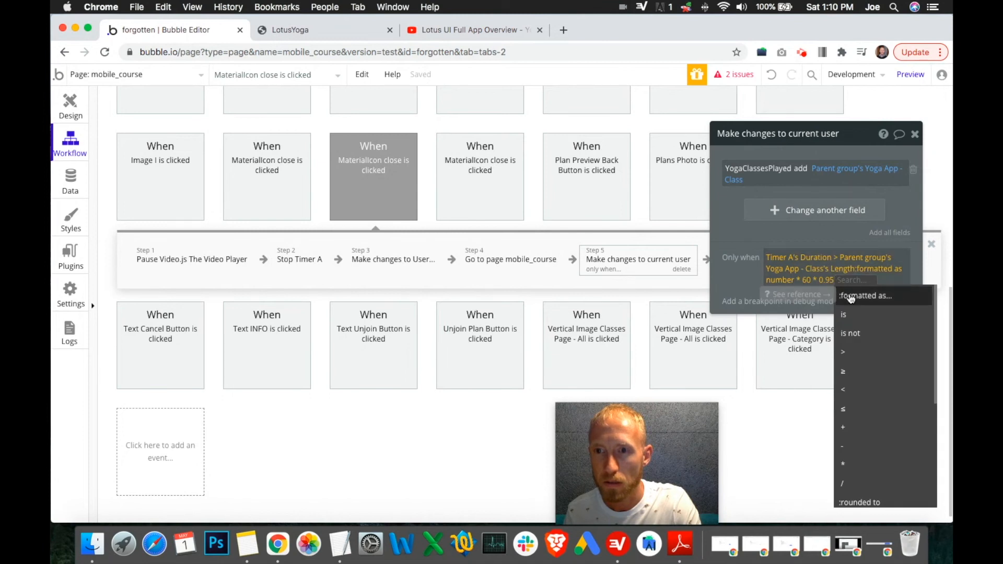
Step: Try appending a :formatted as operation to the end of the Only when condition expression
{"action": "left_click", "coordinate": [798, 285]}
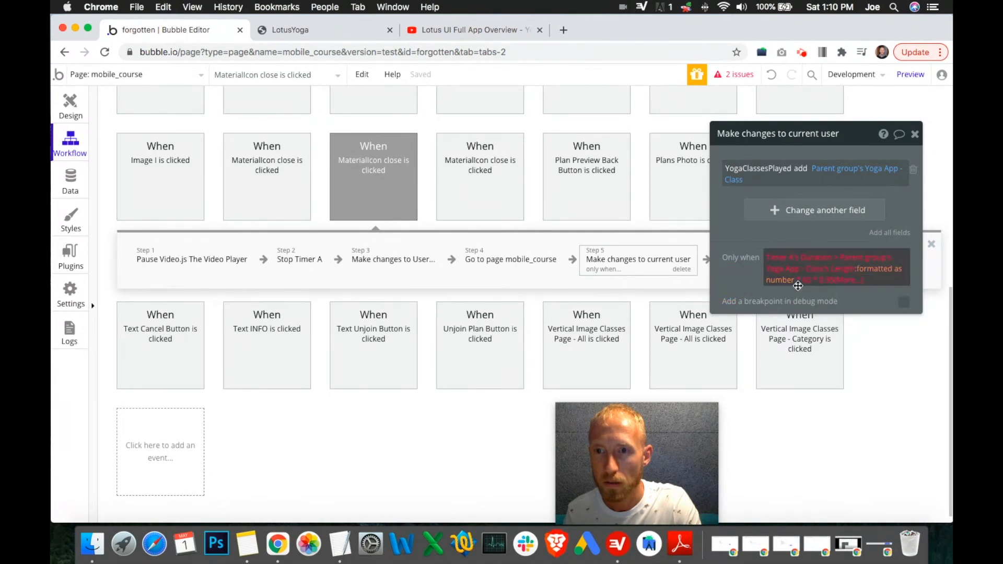
{"action": "left_click", "coordinate": [854, 283]}
{"action": "scroll", "coordinate": [882, 334], "scroll_direction": "down", "scroll_amount": 4}
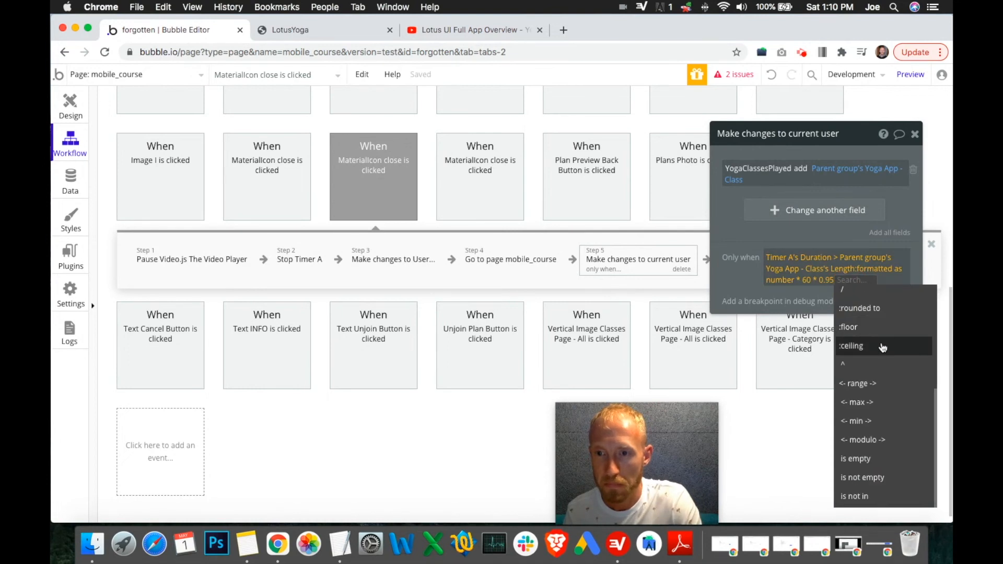
{"action": "scroll", "coordinate": [884, 339], "scroll_direction": "down", "scroll_amount": 1}
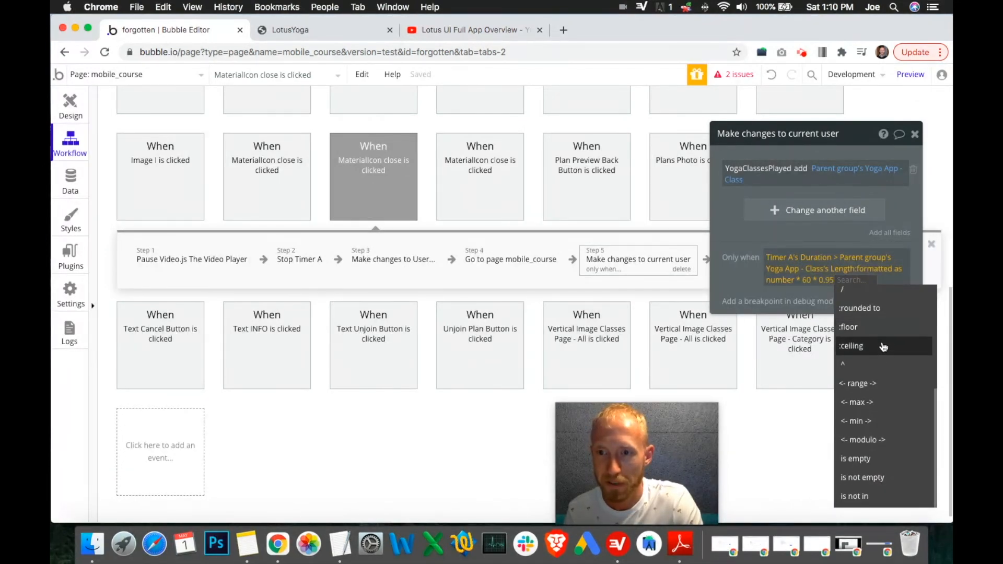
{"action": "scroll", "coordinate": [859, 330], "scroll_direction": "up", "scroll_amount": 5}
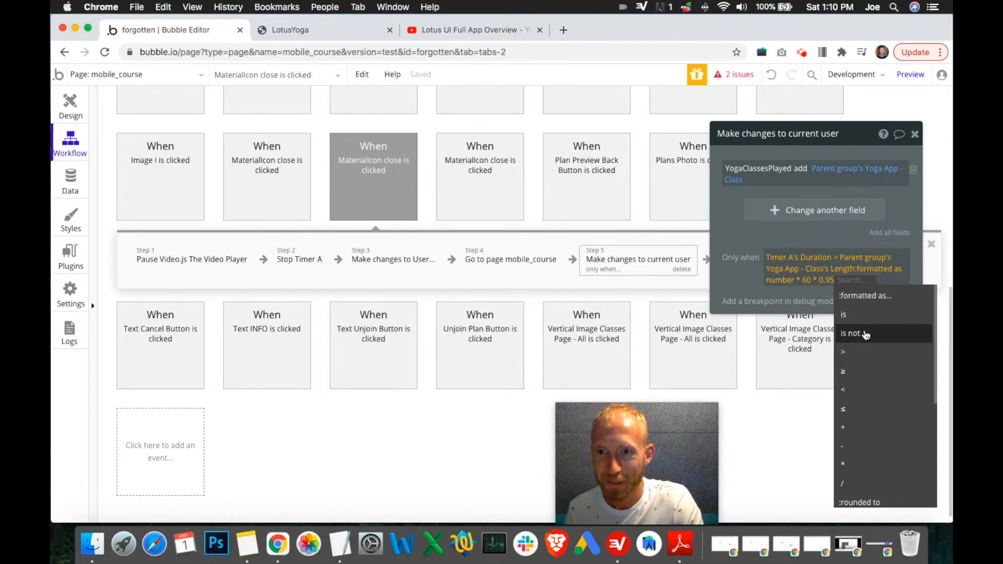
{"action": "left_click", "coordinate": [828, 295]}
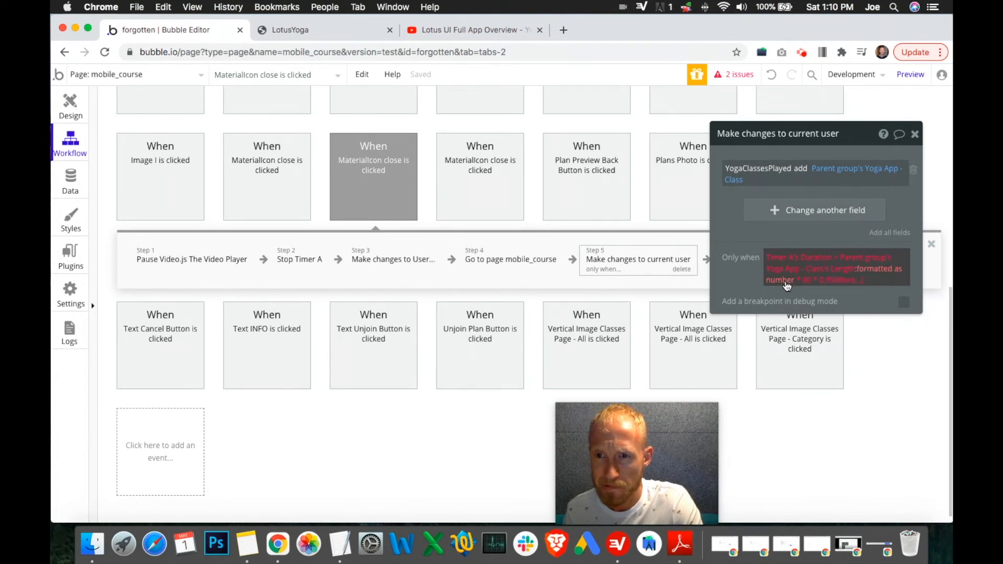
Step: Delete the trailing operations back to the Parent group's Yoga App - Class and re-pick its Length field
{"action": "left_click", "coordinate": [851, 282]}
{"action": "left_click", "coordinate": [840, 285]}
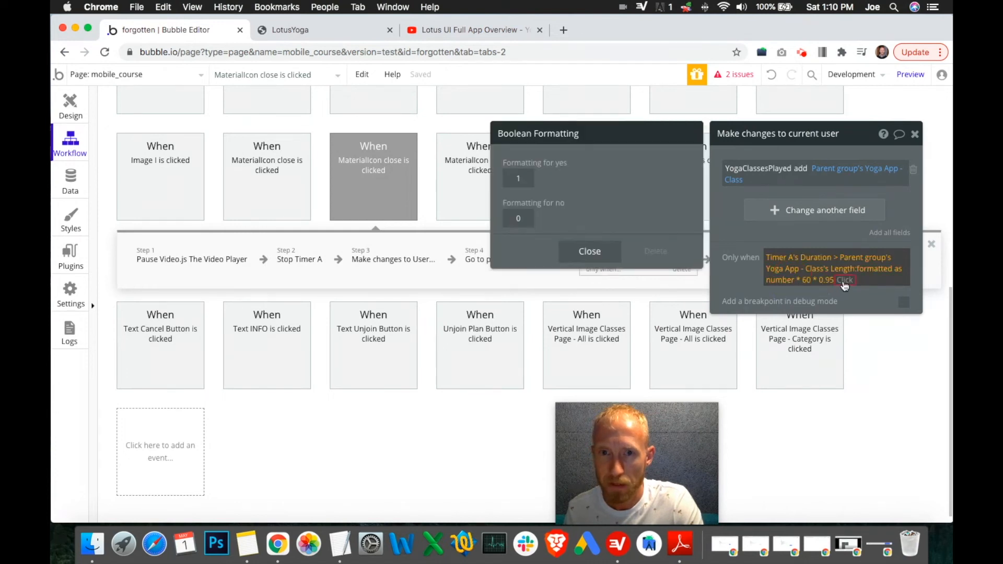
{"action": "left_click", "coordinate": [844, 284]}
{"action": "key", "text": "BackSpace"}
{"action": "key", "text": "BackSpace"}
{"action": "key", "text": "BackSpace"}
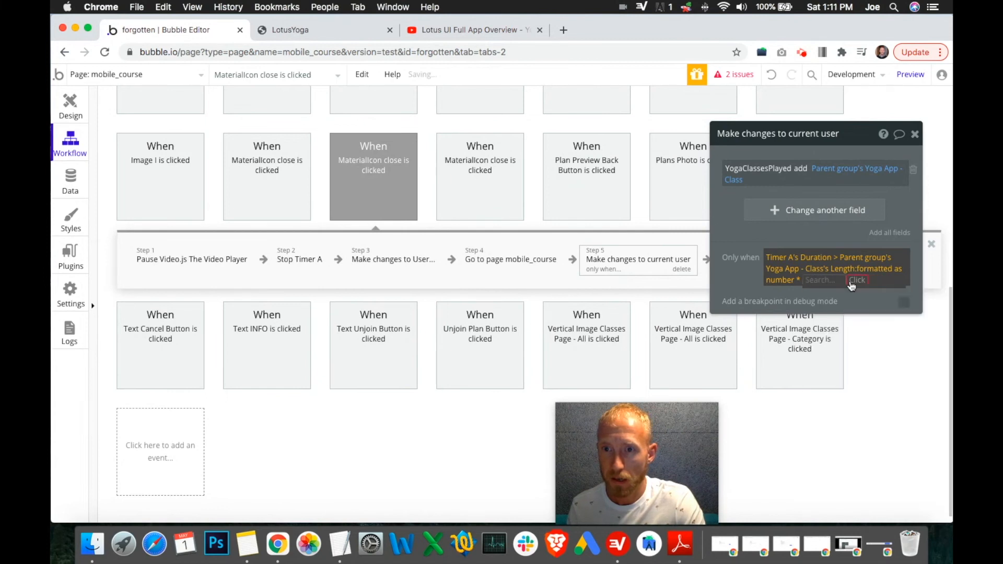
{"action": "key", "text": "BackSpace"}
{"action": "key", "text": "BackSpace"}
{"action": "key", "text": "BackSpace"}
{"action": "key", "text": "BackSpace"}
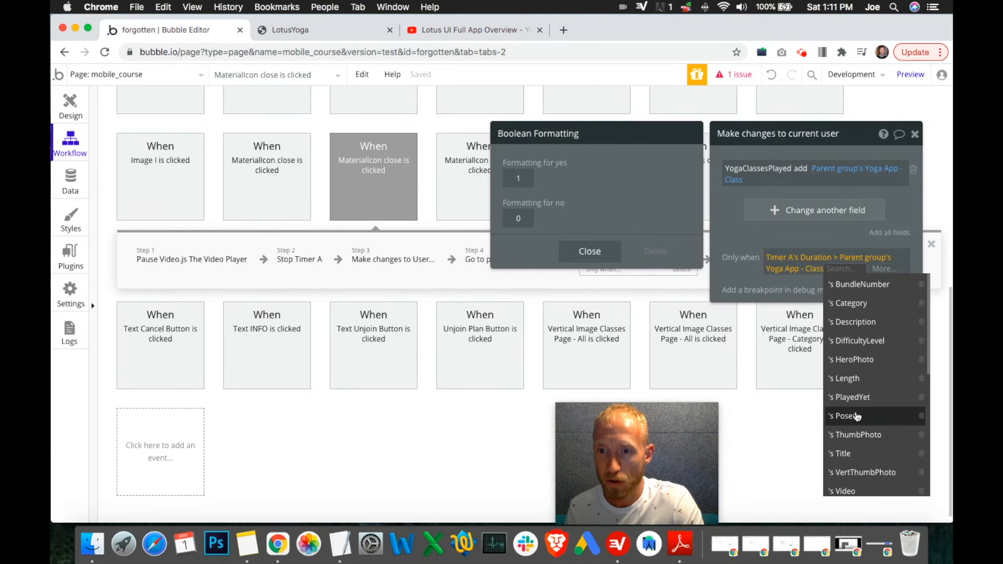
{"action": "scroll", "coordinate": [858, 472], "scroll_direction": "down", "scroll_amount": 1}
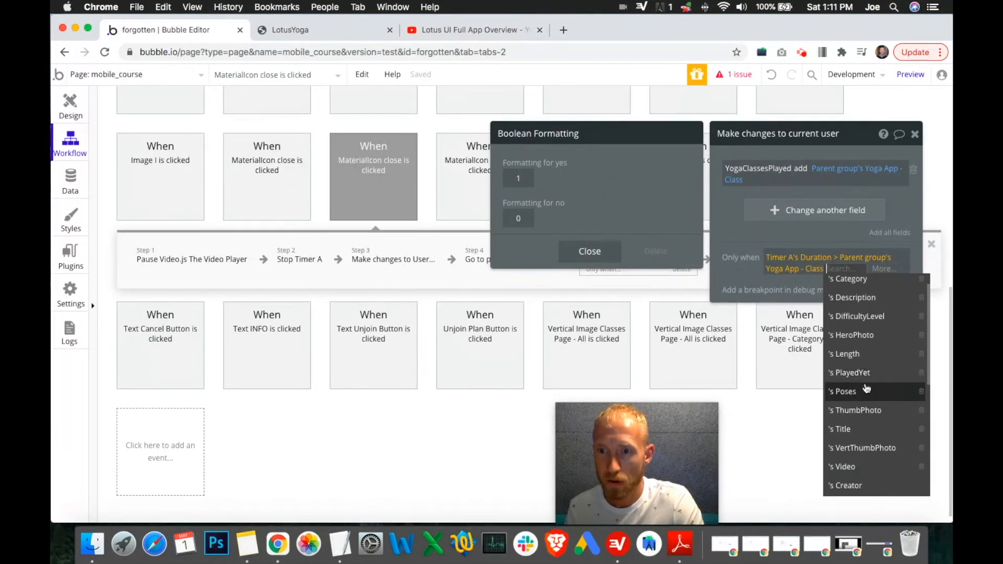
{"action": "left_click", "coordinate": [857, 355]}
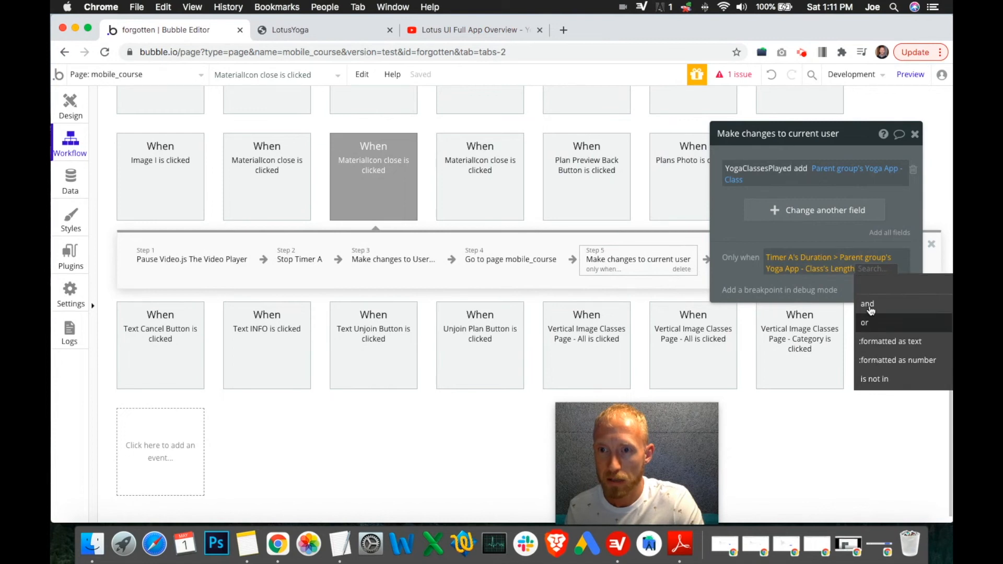
Step: Remove the comparison so the condition holds only Timer A's Duration
{"action": "left_click", "coordinate": [868, 285]}
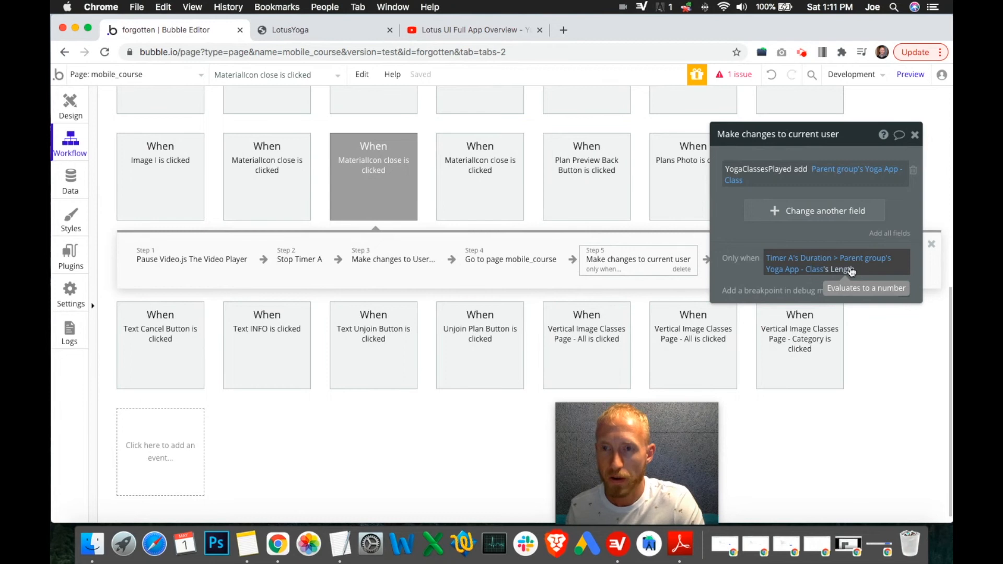
{"action": "right_click", "coordinate": [852, 271]}
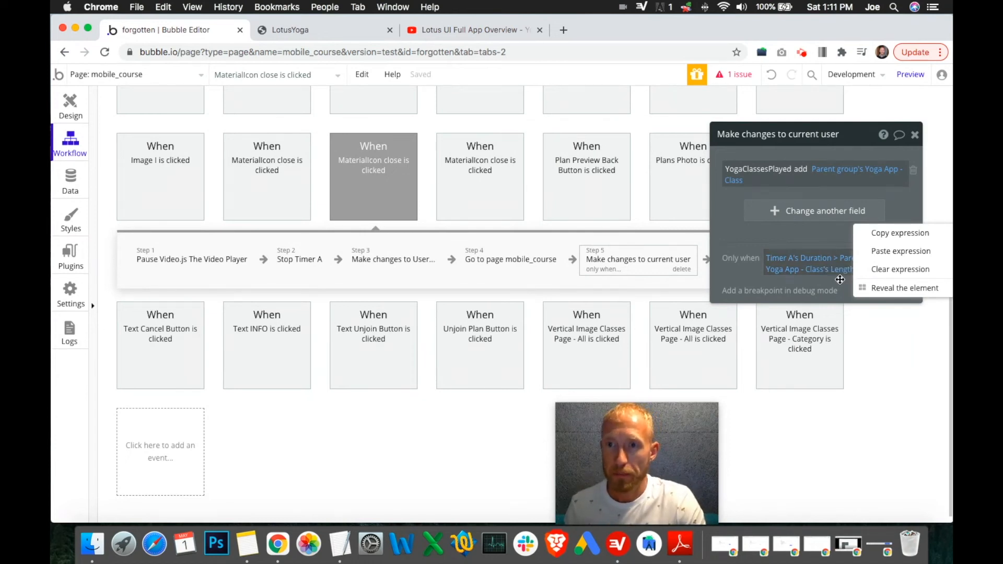
{"action": "left_click", "coordinate": [850, 271]}
{"action": "left_click", "coordinate": [850, 270]}
{"action": "left_click", "coordinate": [794, 280]}
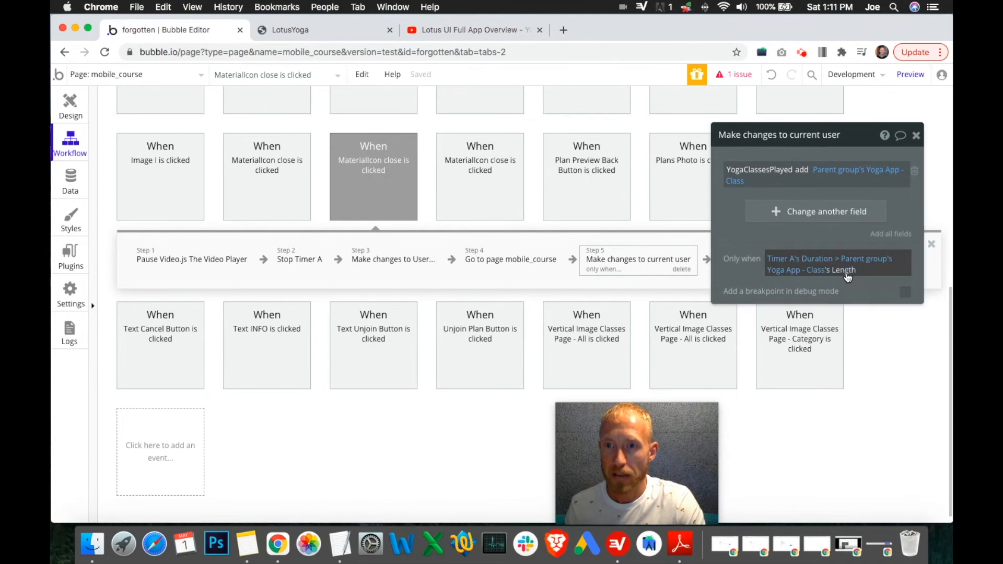
{"action": "left_click", "coordinate": [849, 271]}
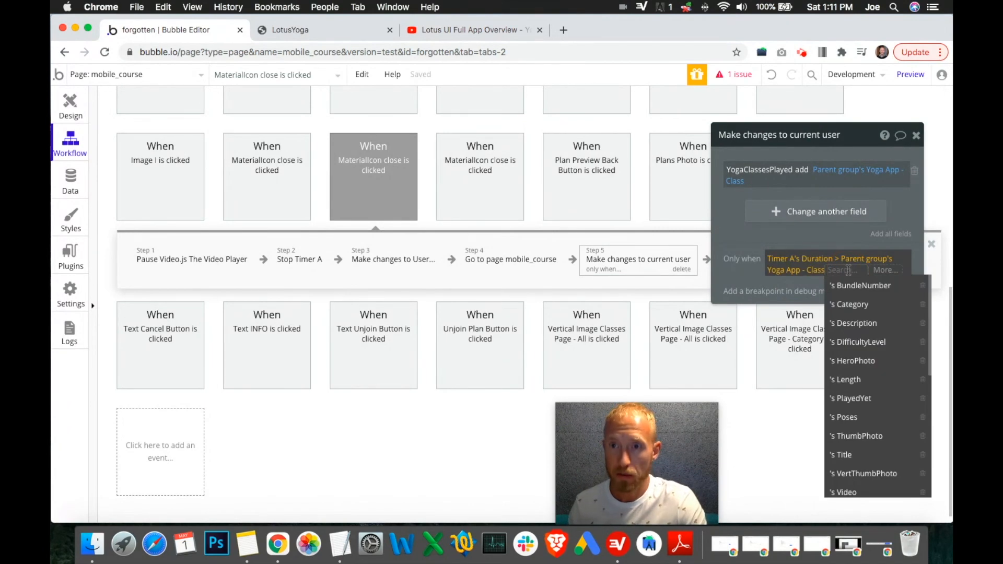
{"action": "key", "text": "BackSpace"}
{"action": "key", "text": "BackSpace"}
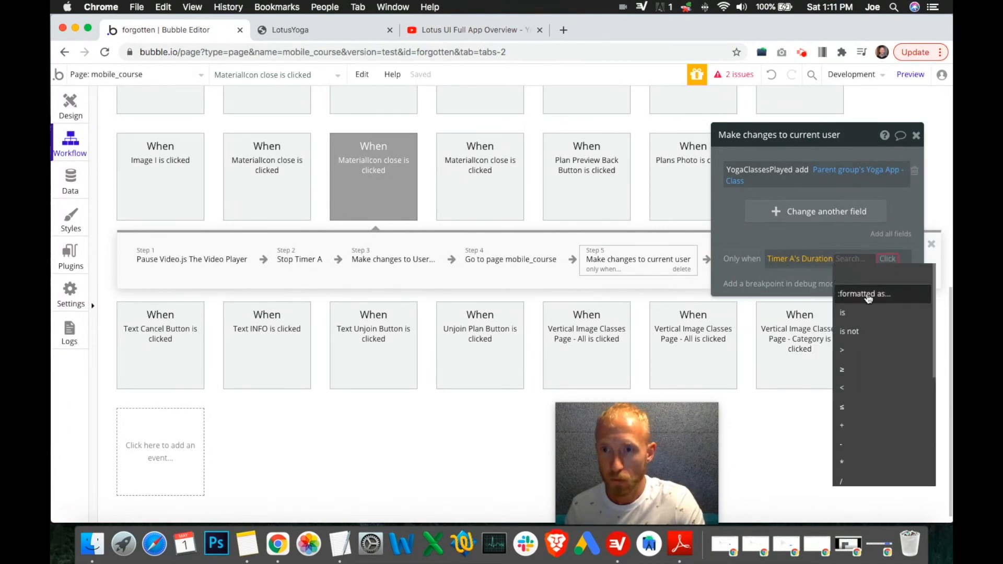
Step: Format Timer A's Duration as a number with 0 decimal places and close the formatting dialog
{"action": "left_click", "coordinate": [868, 298]}
{"action": "left_click", "coordinate": [623, 191]}
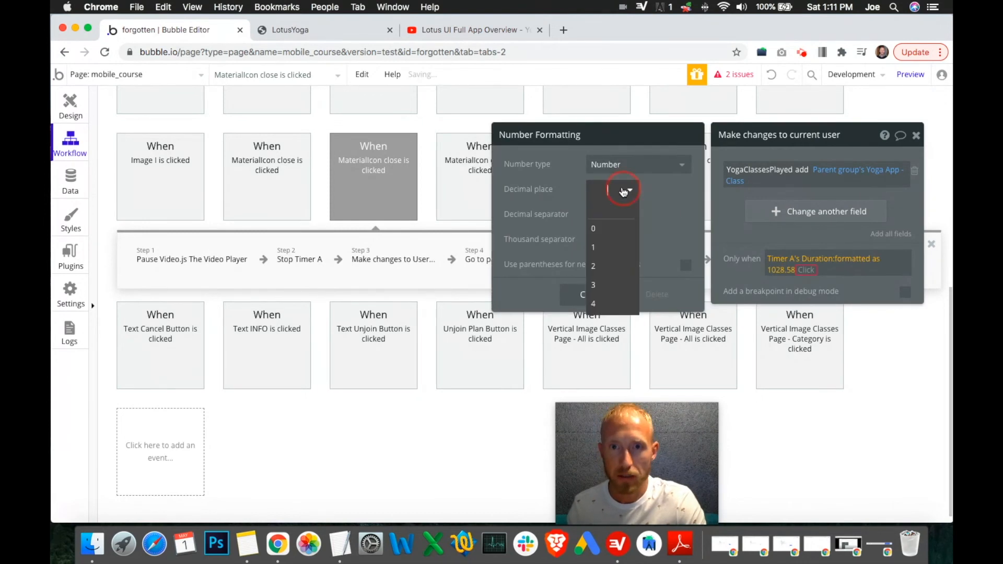
{"action": "left_click", "coordinate": [619, 228]}
{"action": "left_click", "coordinate": [667, 213]}
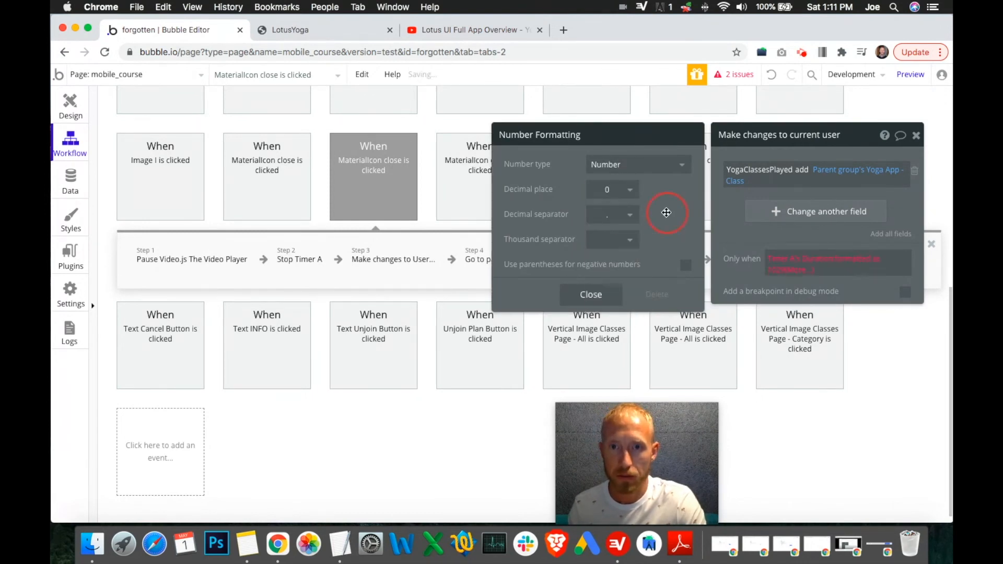
{"action": "left_click", "coordinate": [612, 296]}
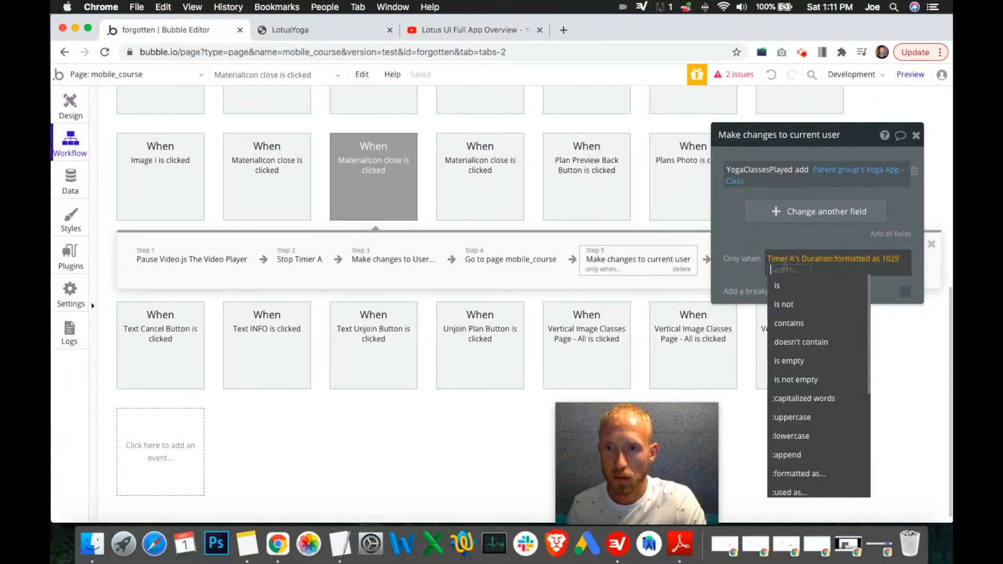
Step: Add an is comparison after the formatted duration in the condition
{"action": "scroll", "coordinate": [802, 326], "scroll_direction": "down", "scroll_amount": 4}
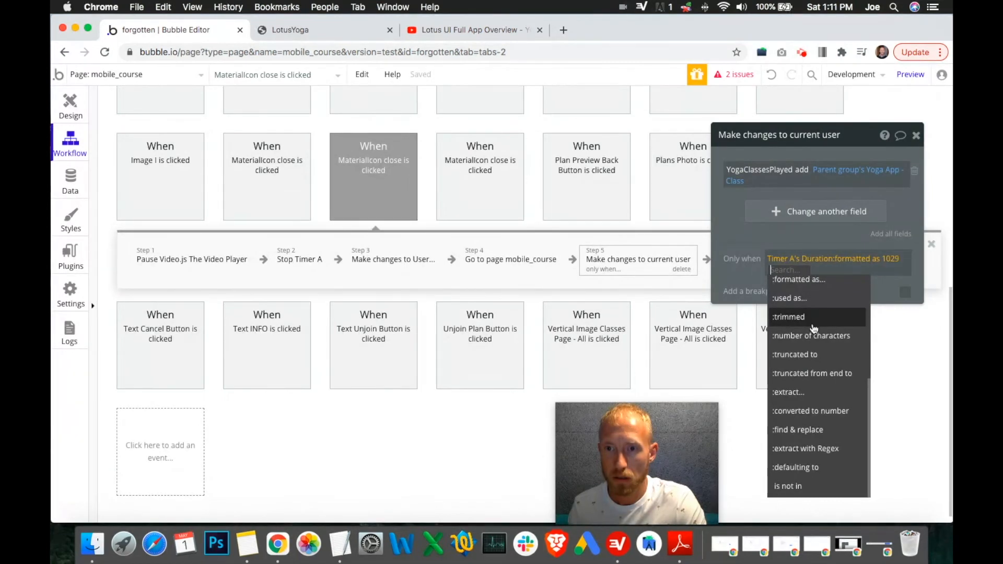
{"action": "scroll", "coordinate": [814, 329], "scroll_direction": "up", "scroll_amount": 4}
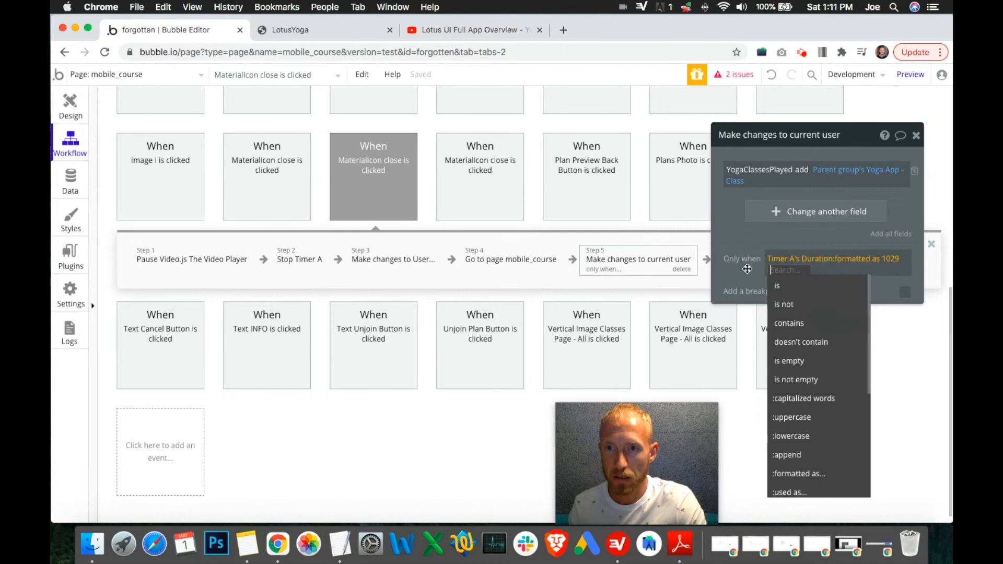
{"action": "left_click", "coordinate": [845, 267]}
{"action": "left_click", "coordinate": [778, 269]}
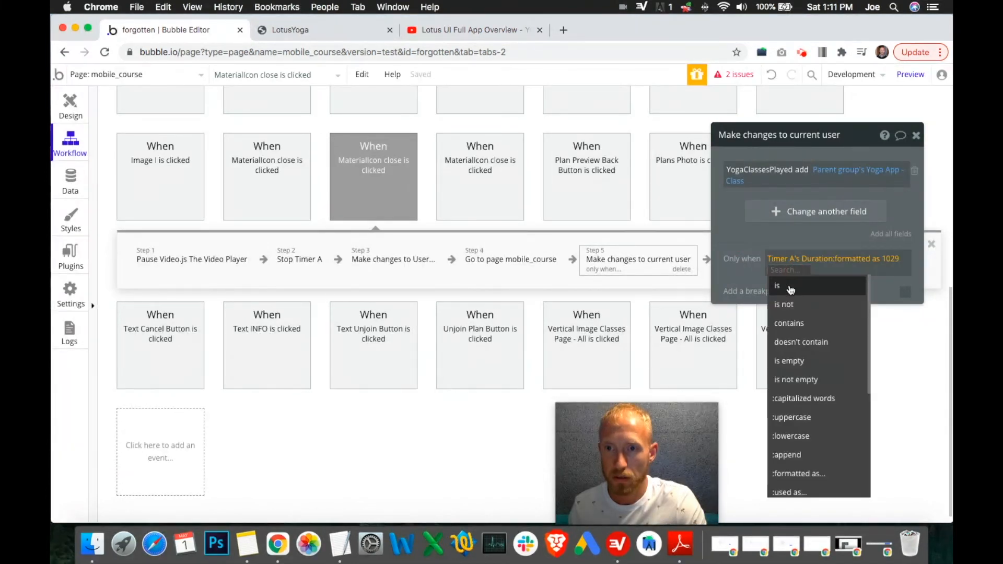
{"action": "left_click", "coordinate": [791, 287]}
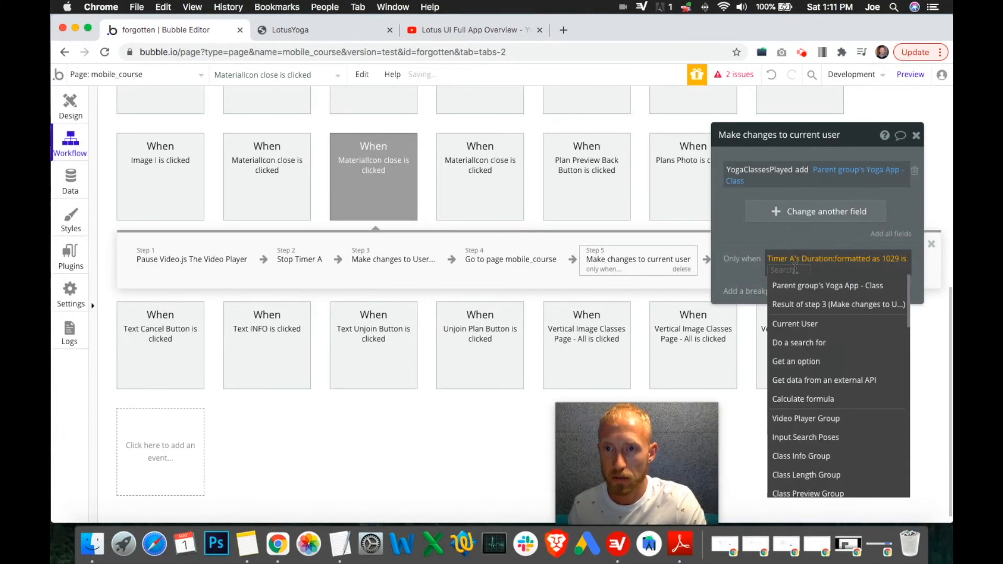
Step: Clear the whole Only when condition expression
{"action": "left_click", "coordinate": [789, 269]}
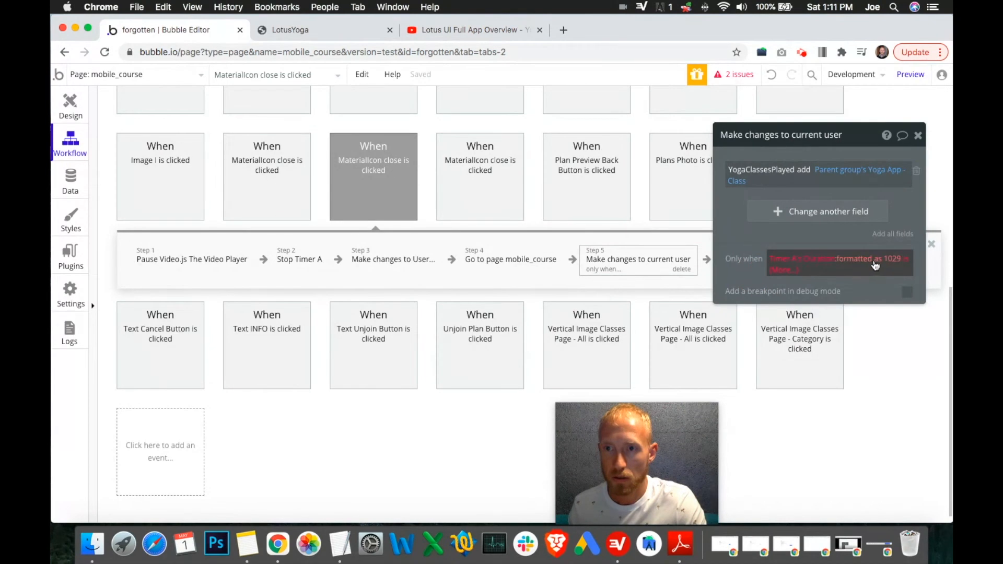
{"action": "right_click", "coordinate": [789, 269]}
{"action": "left_click", "coordinate": [828, 257]}
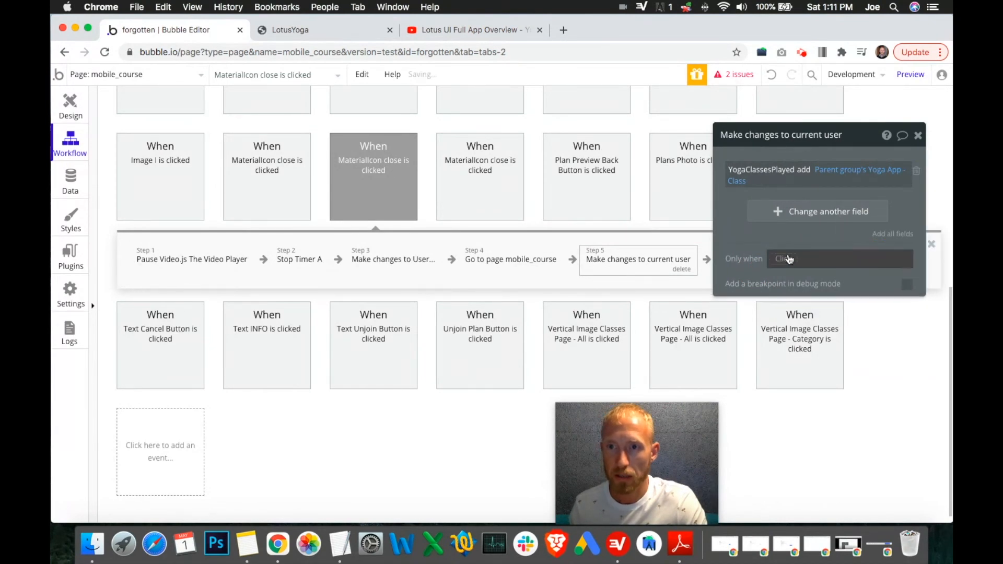
Step: Rebuild the condition as Timer A's Duration > Parent group's Yoga App - Class
{"action": "left_click", "coordinate": [779, 253]}
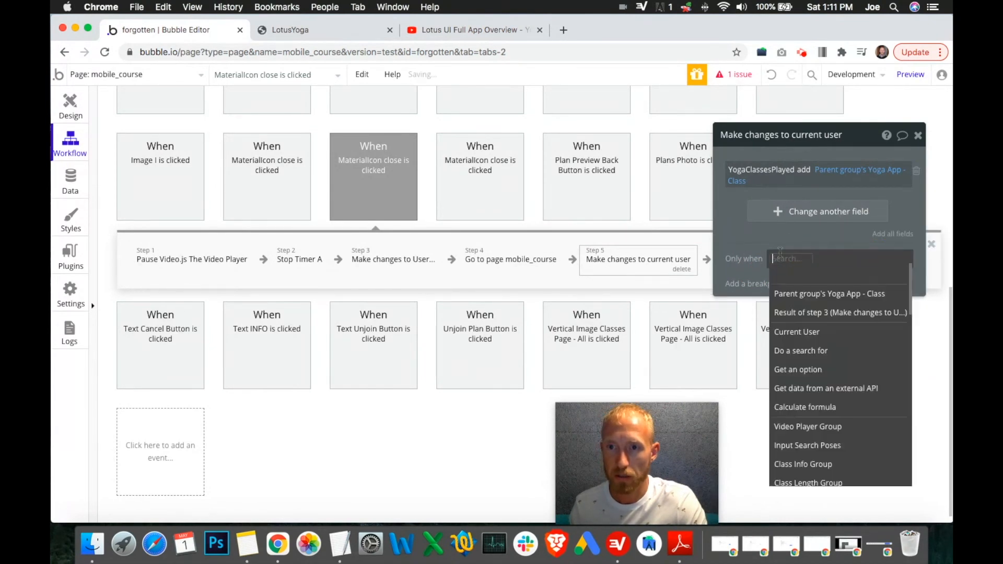
{"action": "type", "text": "tim"}
{"action": "left_click", "coordinate": [812, 302]}
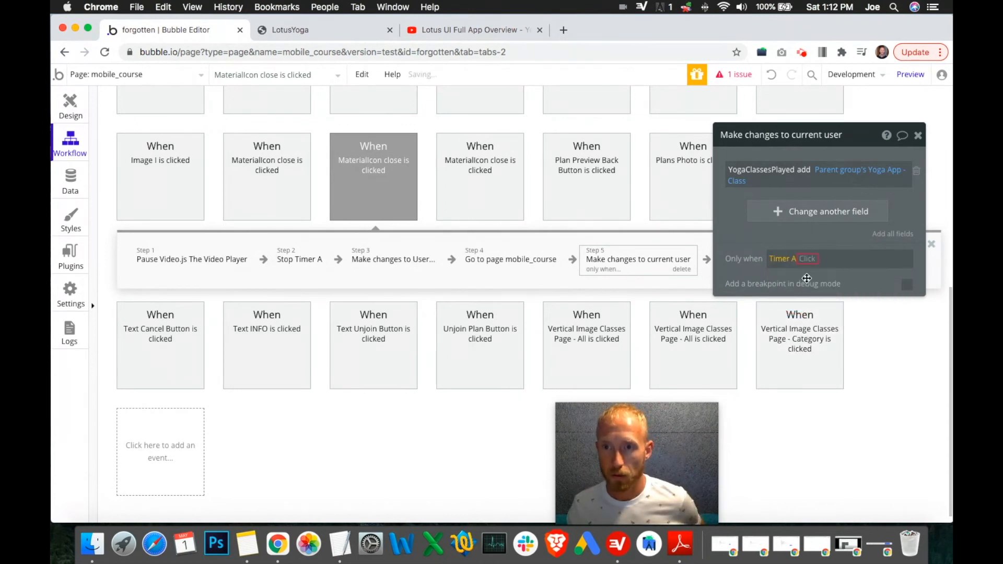
{"action": "left_click", "coordinate": [819, 296]}
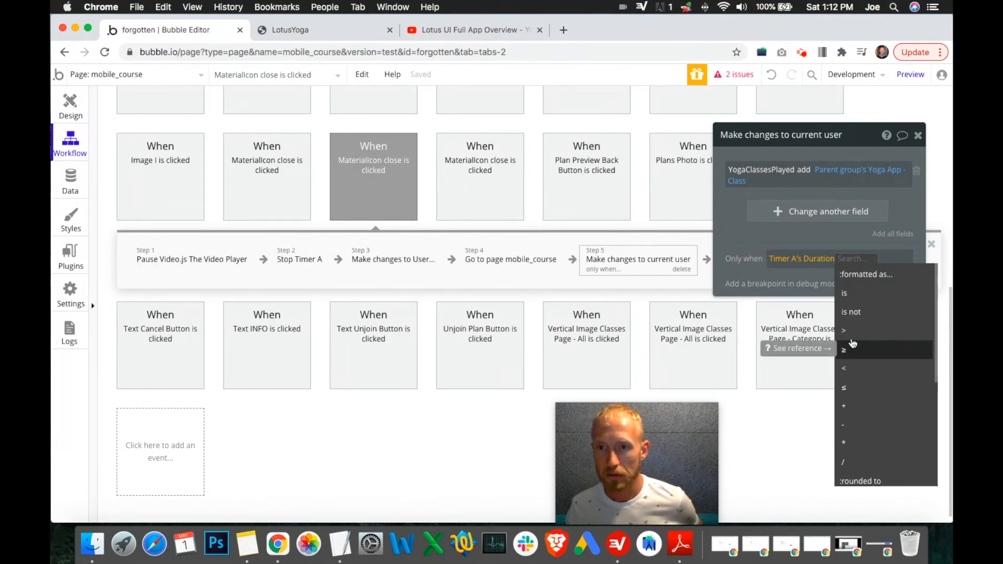
{"action": "left_click", "coordinate": [850, 333]}
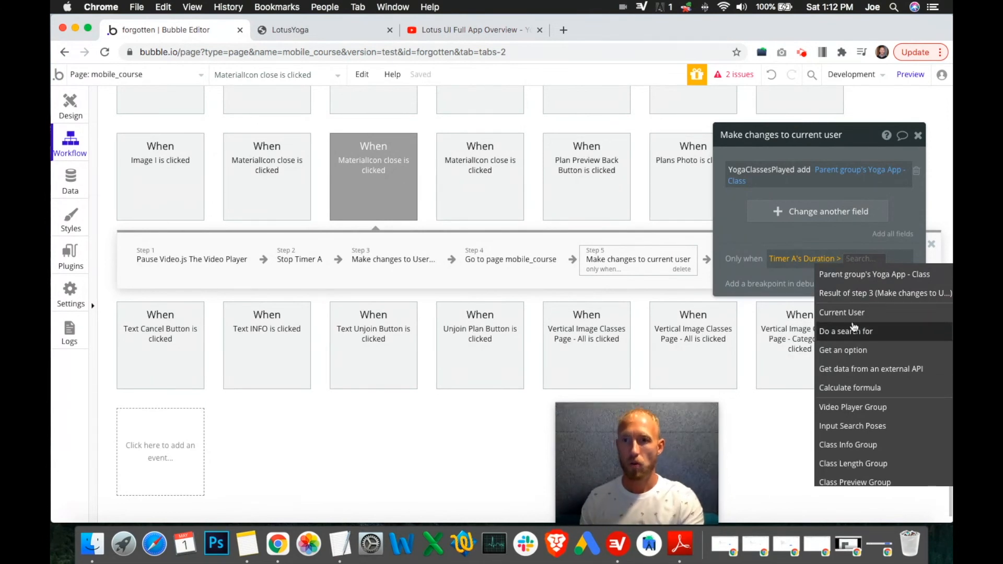
{"action": "left_click", "coordinate": [865, 282]}
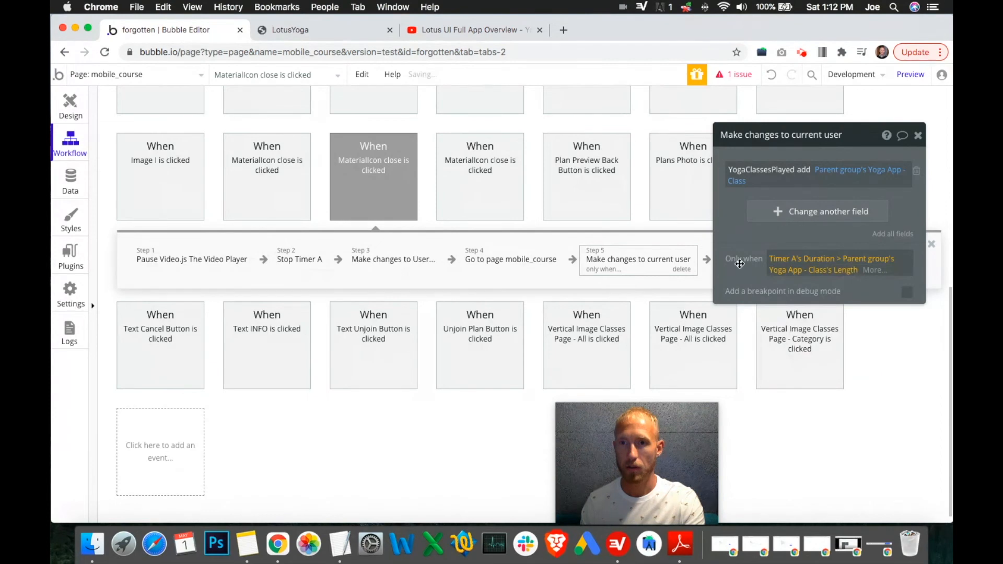
Step: Pick the class's Length, format it as number, and close the formatting dialog
{"action": "left_click", "coordinate": [857, 271]}
{"action": "left_click", "coordinate": [879, 270]}
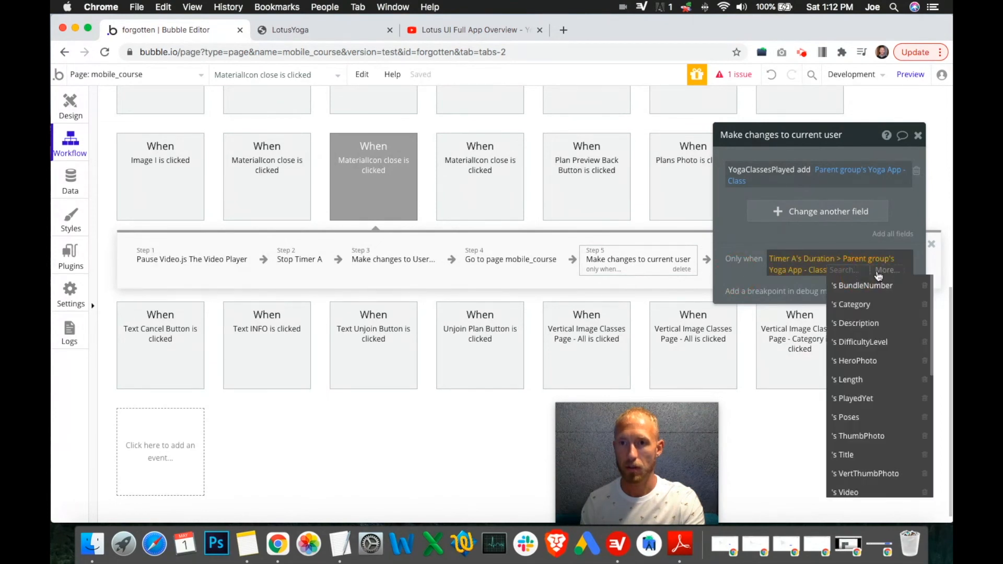
{"action": "left_click", "coordinate": [879, 273]}
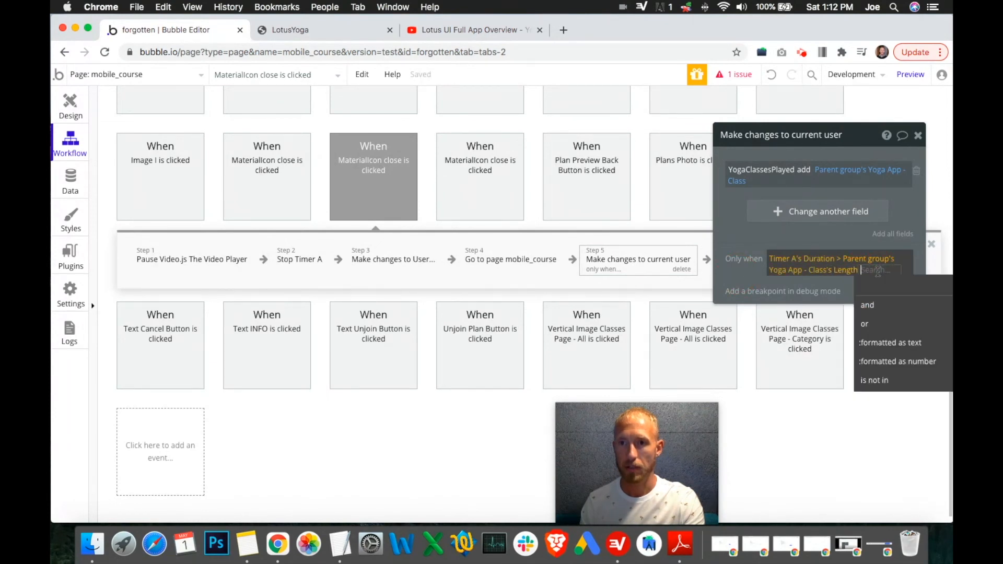
{"action": "left_click", "coordinate": [894, 360]}
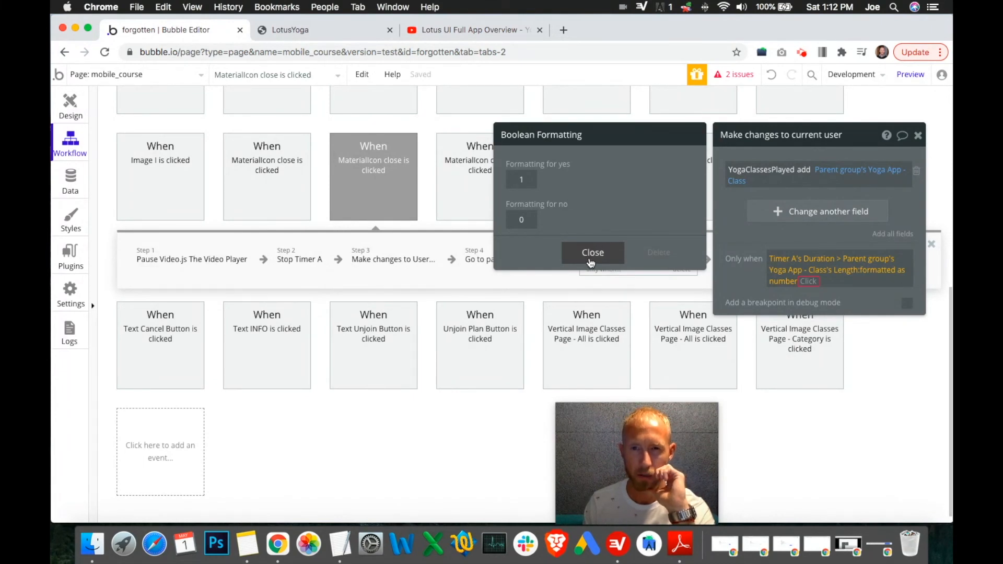
{"action": "left_click", "coordinate": [591, 261]}
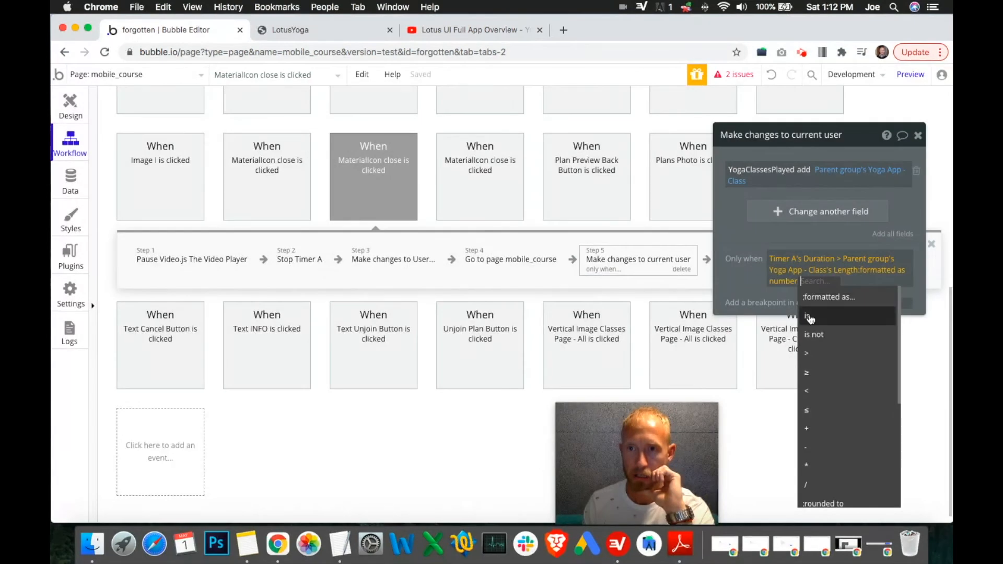
Step: Multiply the class's formatted Length by 60 in the Only when condition
{"action": "left_click", "coordinate": [746, 291]}
{"action": "left_click", "coordinate": [809, 284]}
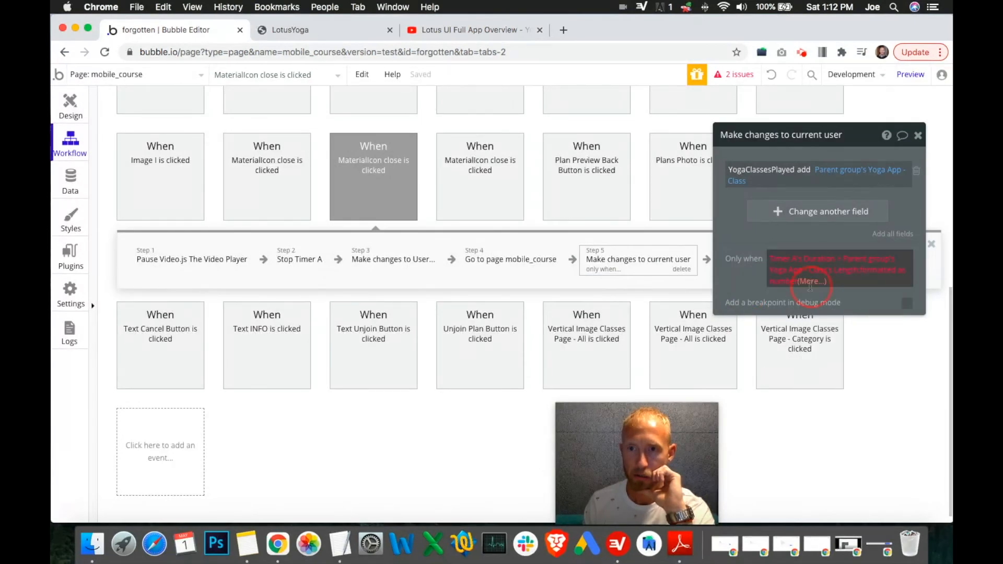
{"action": "left_click", "coordinate": [750, 283]}
{"action": "left_click", "coordinate": [805, 284]}
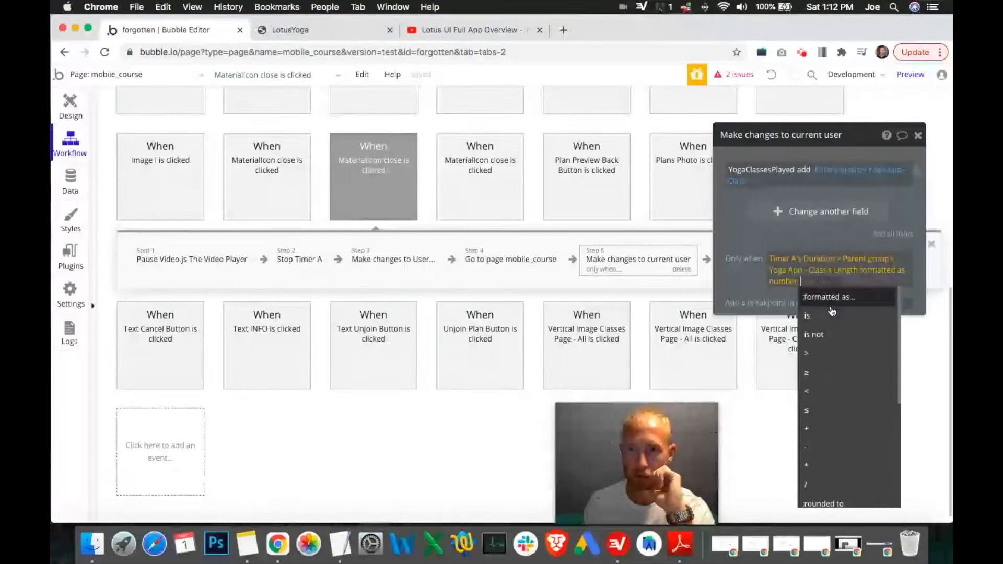
{"action": "left_click", "coordinate": [831, 465]}
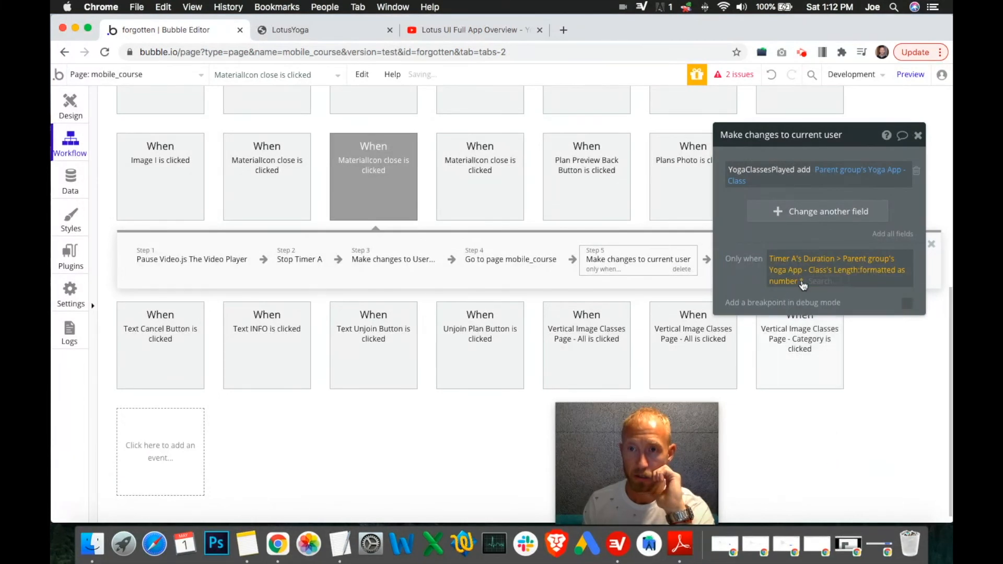
{"action": "type", "text": "60"}
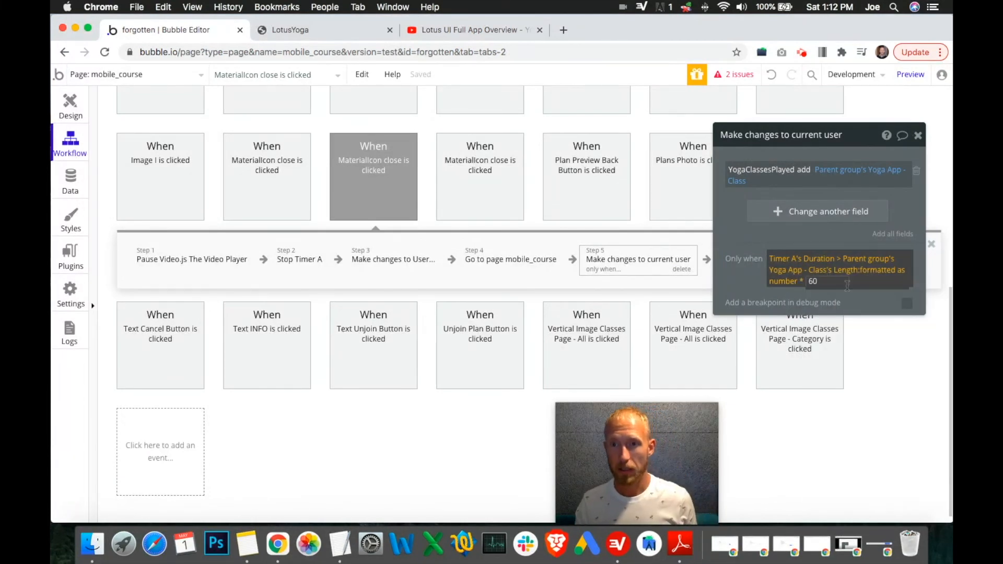
Step: Multiply the condition's right-hand expression further by 0.95
{"action": "left_click", "coordinate": [847, 285]}
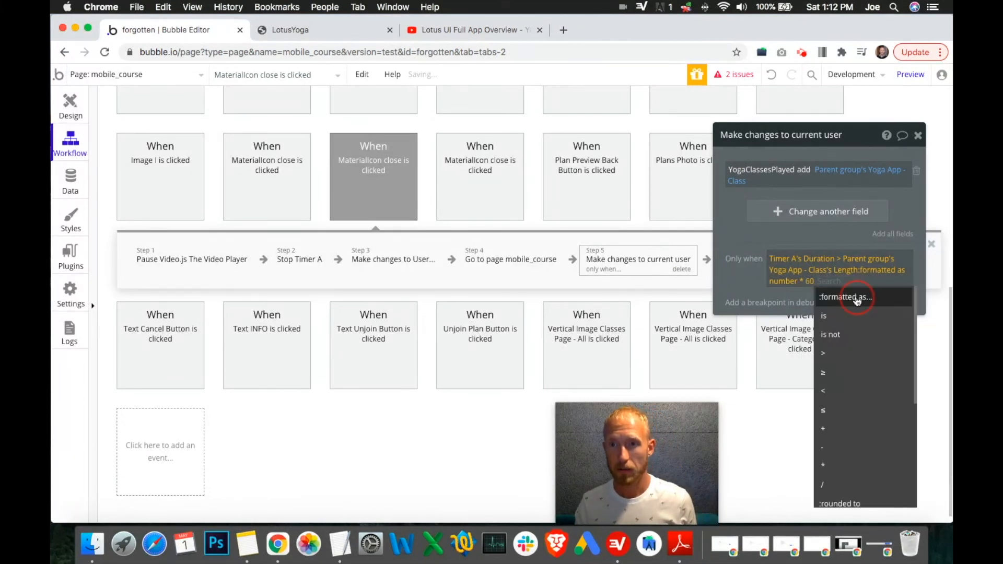
{"action": "left_click", "coordinate": [832, 466]}
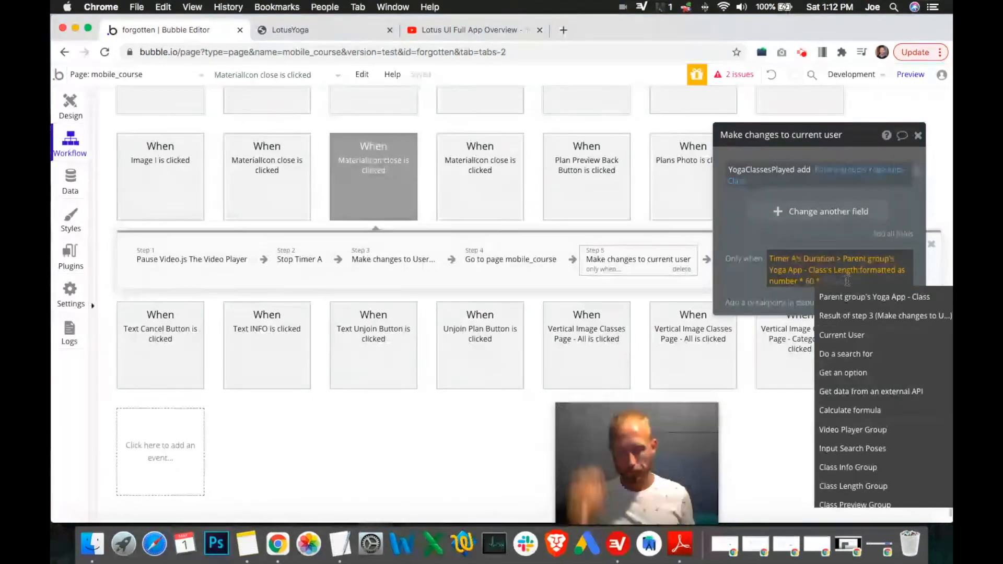
{"action": "type", "text": "0.95"}
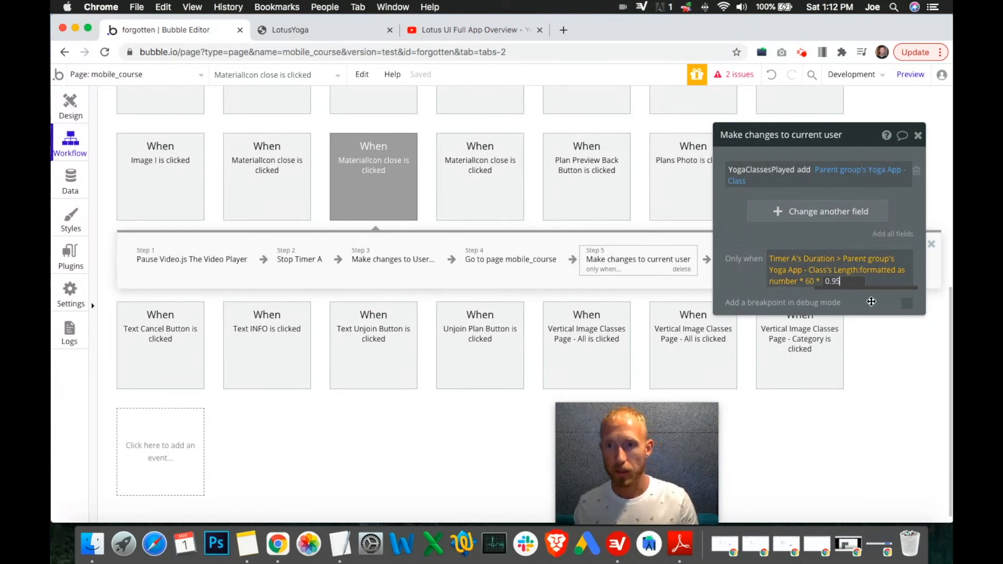
Step: Format the multiplied result as a number with 0 decimal places
{"action": "left_click", "coordinate": [855, 283]}
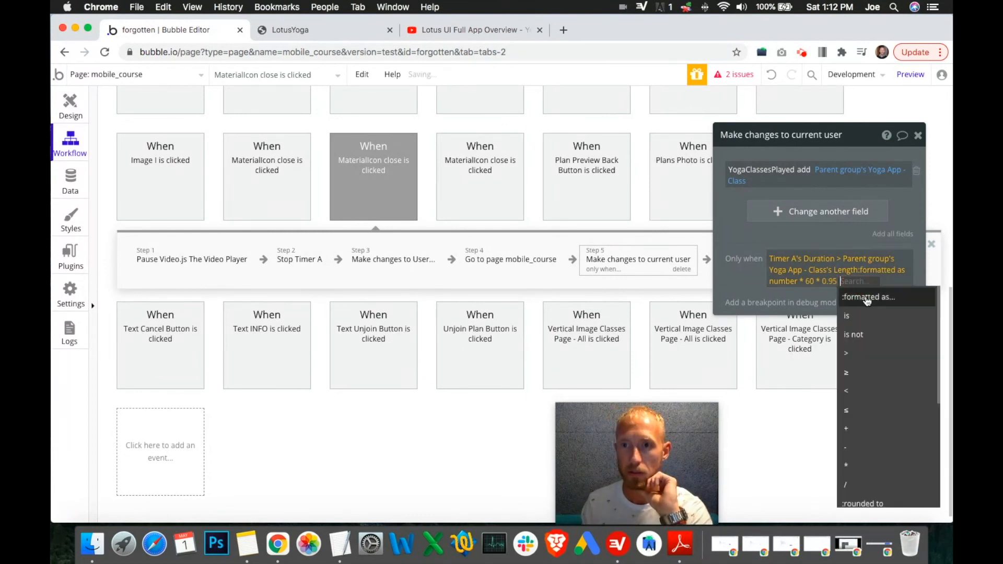
{"action": "left_click", "coordinate": [857, 302]}
{"action": "left_click", "coordinate": [618, 195]}
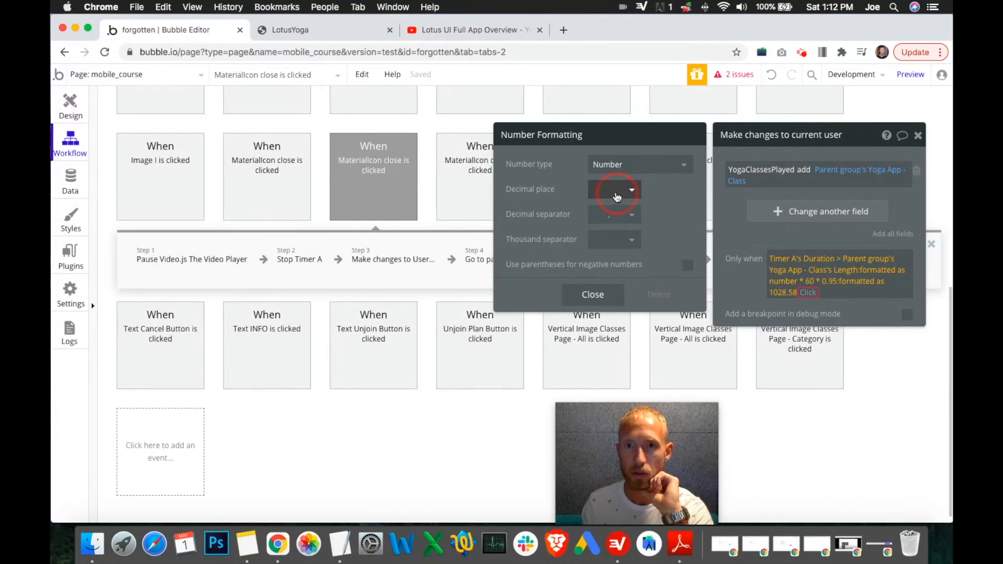
{"action": "left_click", "coordinate": [670, 228]}
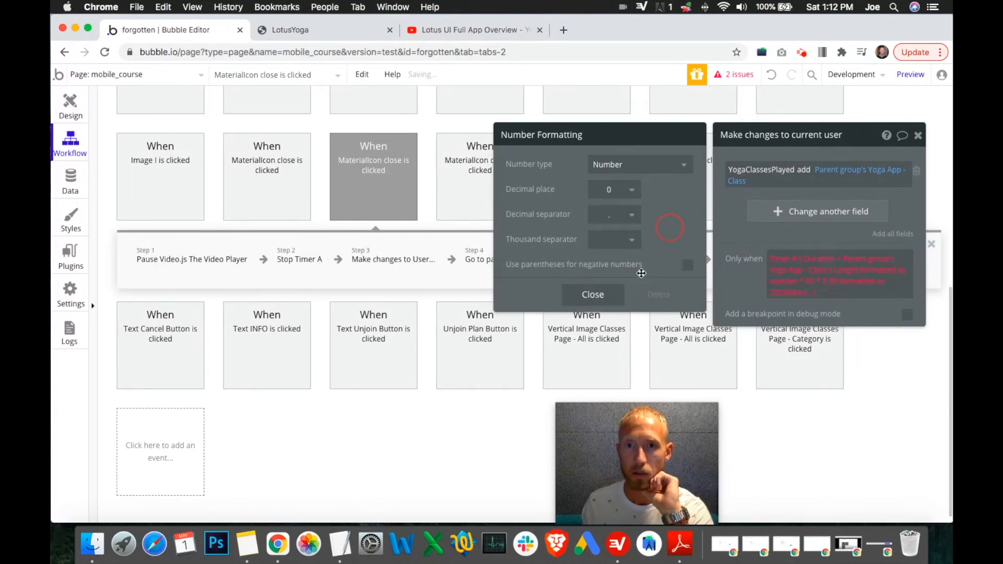
{"action": "left_click", "coordinate": [593, 295]}
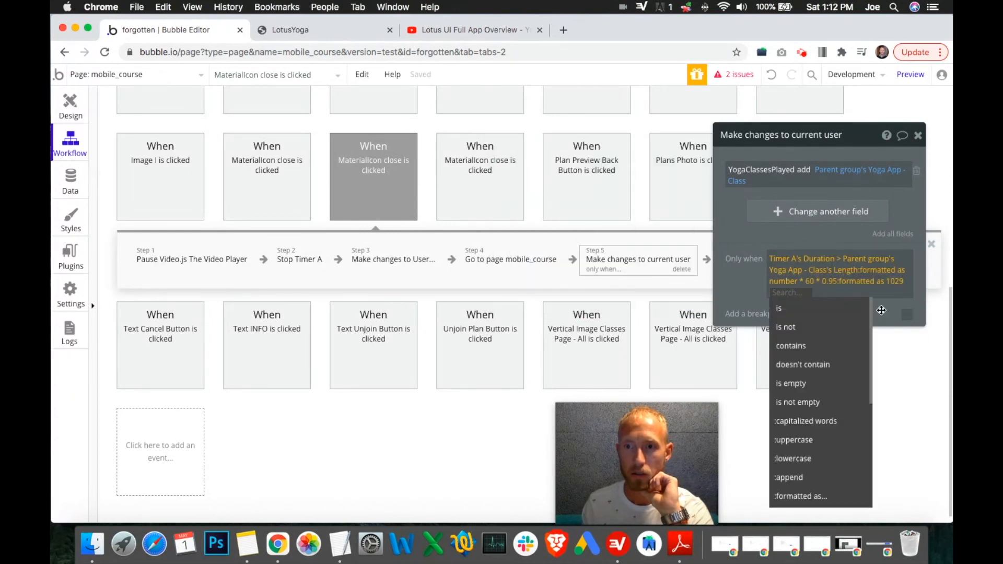
Step: Examine the operator options and the issues list for the Only when condition
{"action": "scroll", "coordinate": [835, 366], "scroll_direction": "down", "scroll_amount": 5}
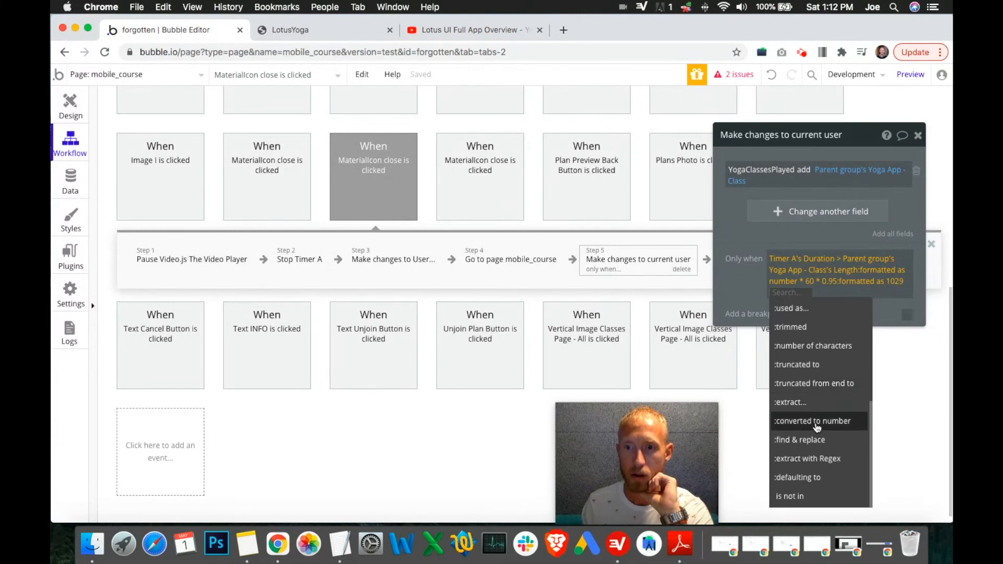
{"action": "scroll", "coordinate": [822, 433], "scroll_direction": "up", "scroll_amount": 5}
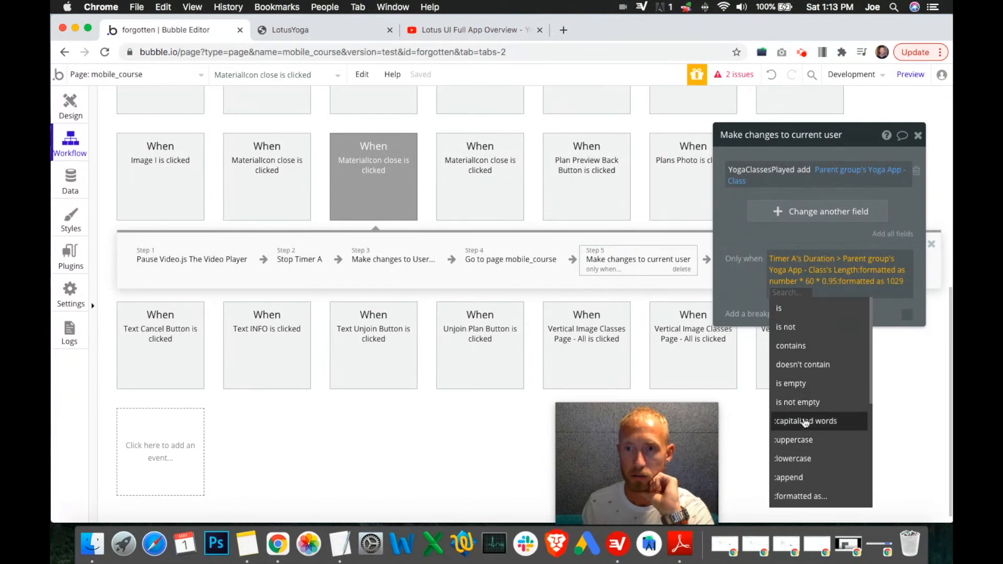
{"action": "scroll", "coordinate": [800, 418], "scroll_direction": "down", "scroll_amount": 5}
{"action": "left_click", "coordinate": [739, 293]}
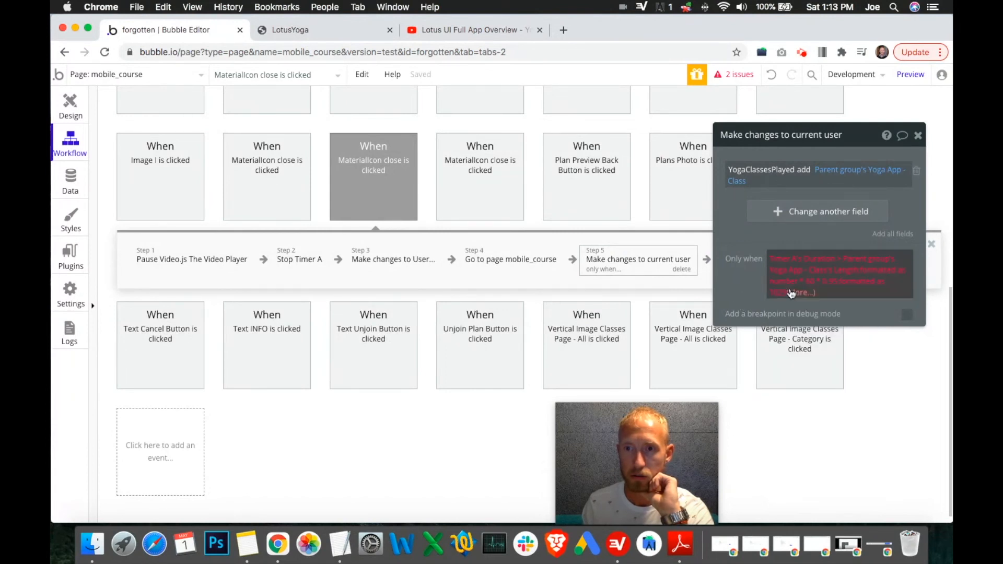
{"action": "left_click", "coordinate": [736, 75]}
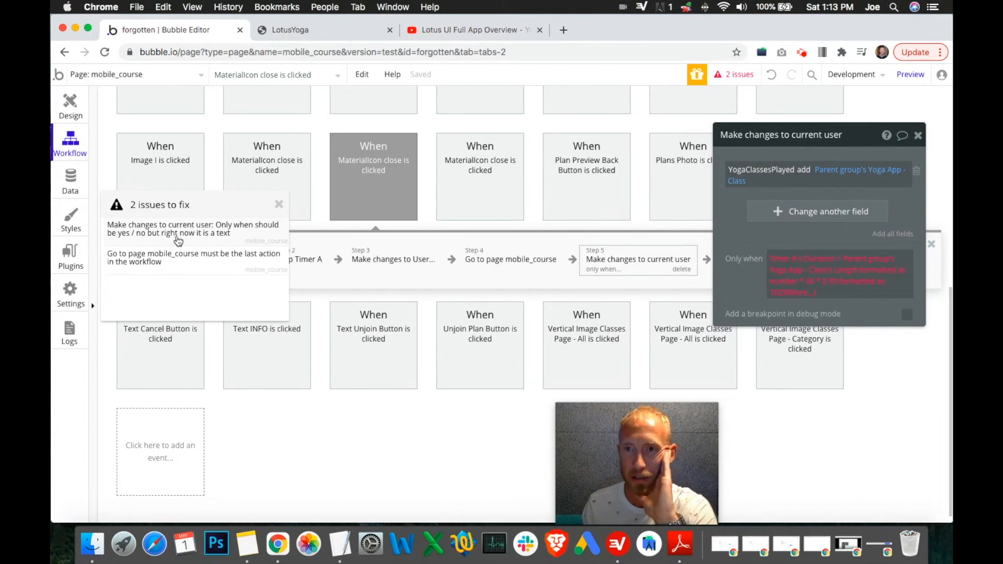
{"action": "mouse_move", "coordinate": [811, 263]}
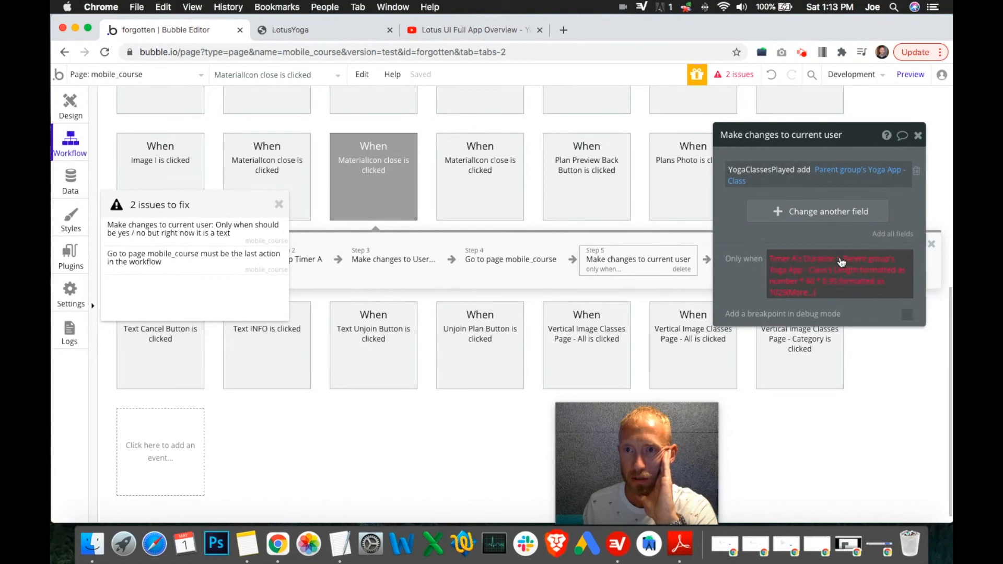
{"action": "left_click", "coordinate": [843, 262]}
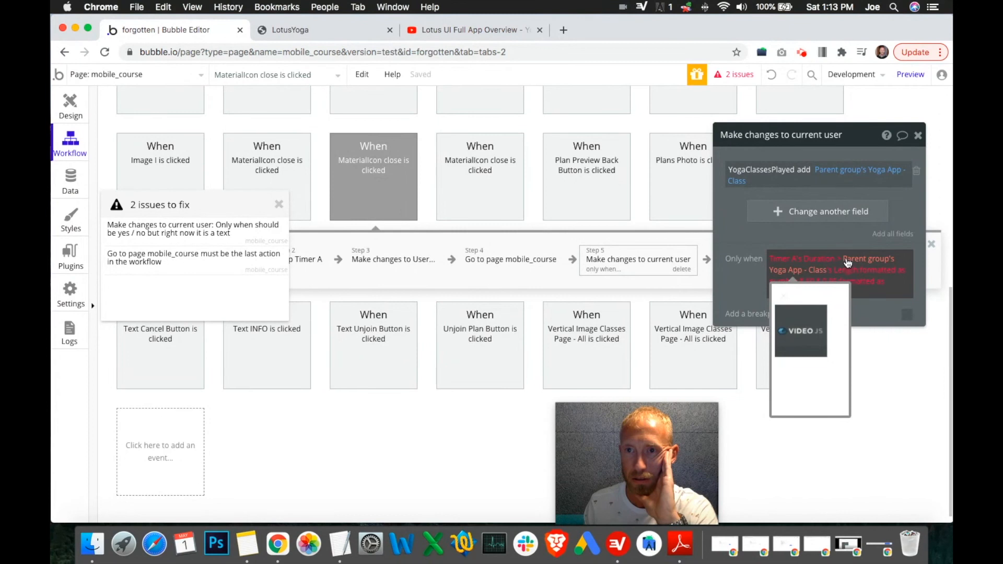
{"action": "mouse_move", "coordinate": [843, 274]}
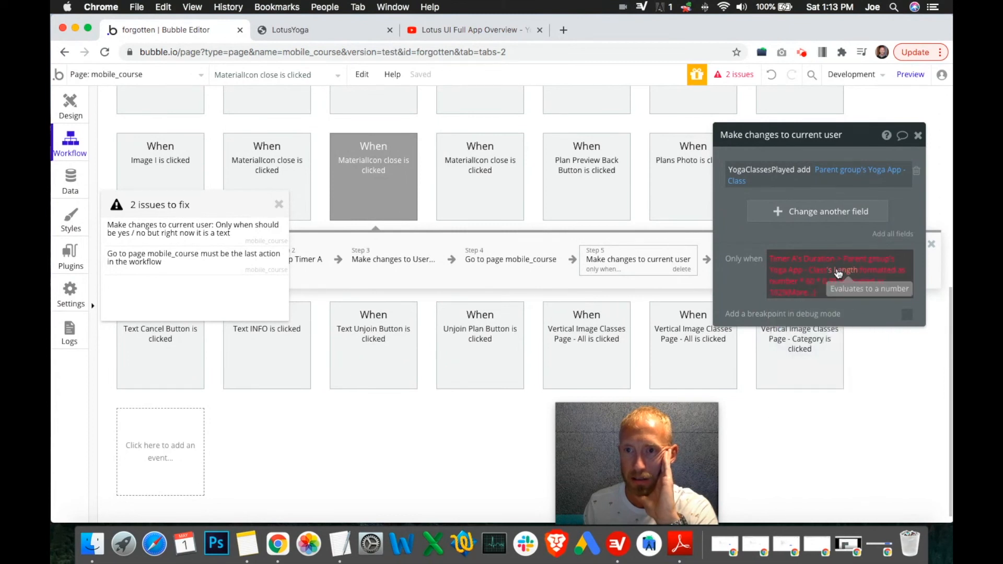
{"action": "mouse_move", "coordinate": [877, 277]}
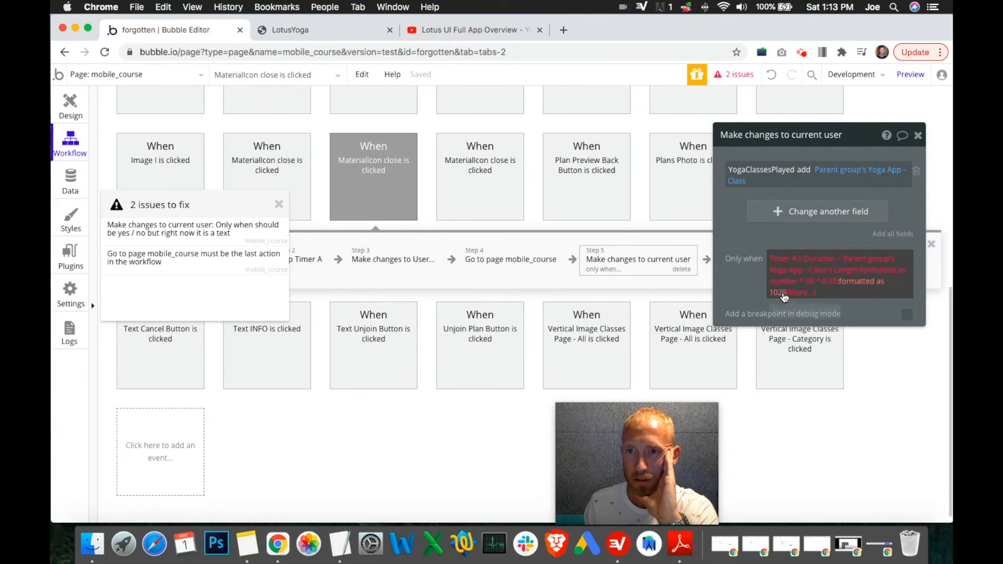
Step: Try appending a text formatting to the end of the condition expression
{"action": "left_click", "coordinate": [784, 296]}
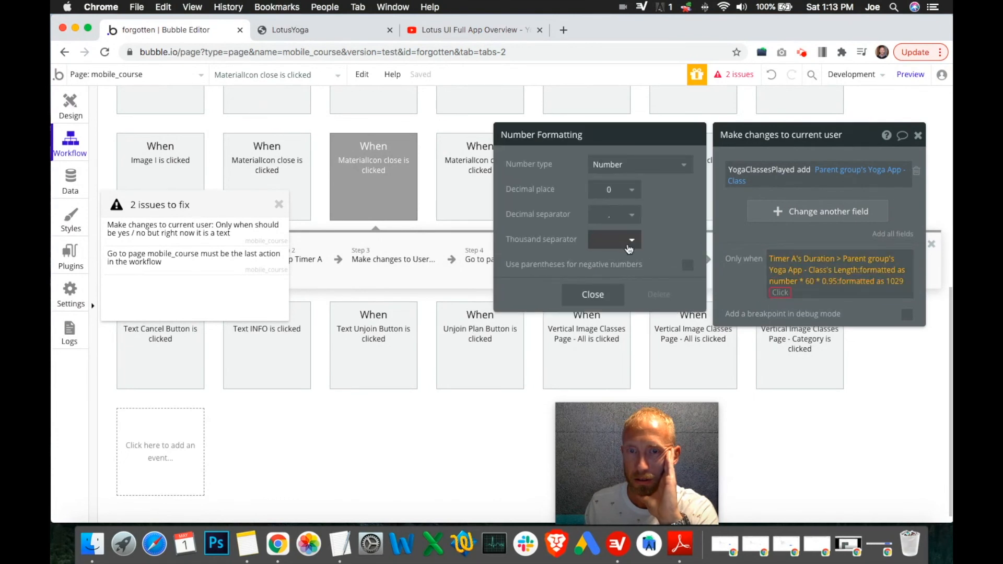
{"action": "left_click", "coordinate": [619, 292]}
{"action": "left_click", "coordinate": [782, 293]}
{"action": "scroll", "coordinate": [805, 375], "scroll_direction": "down", "scroll_amount": 3}
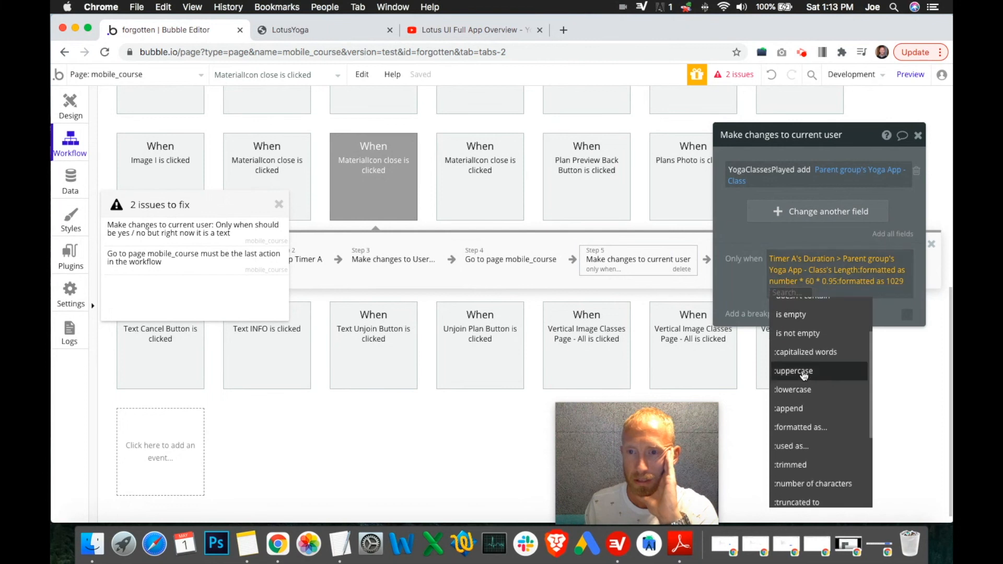
{"action": "mouse_move", "coordinate": [821, 387]}
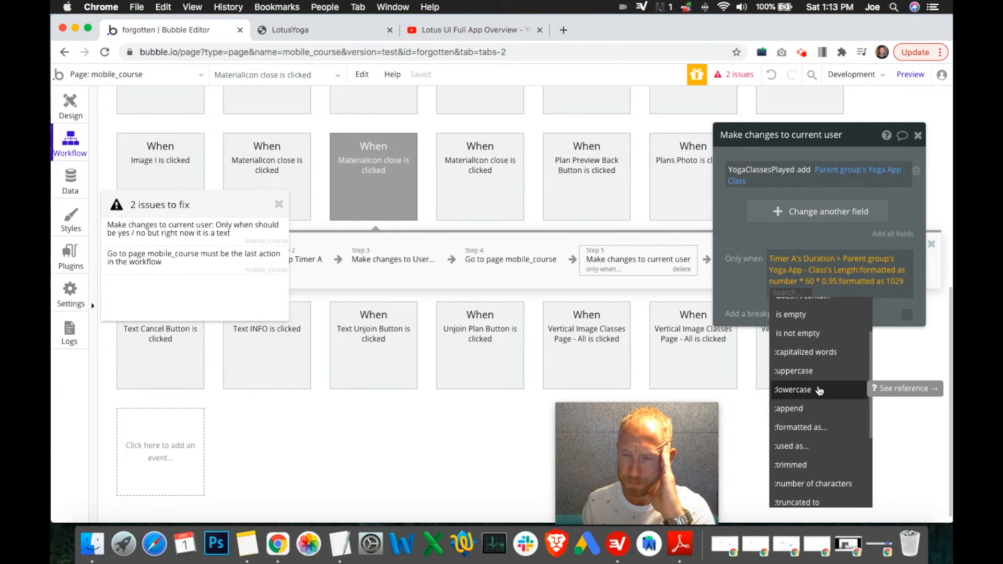
{"action": "left_click", "coordinate": [816, 426]}
{"action": "left_click", "coordinate": [625, 173]}
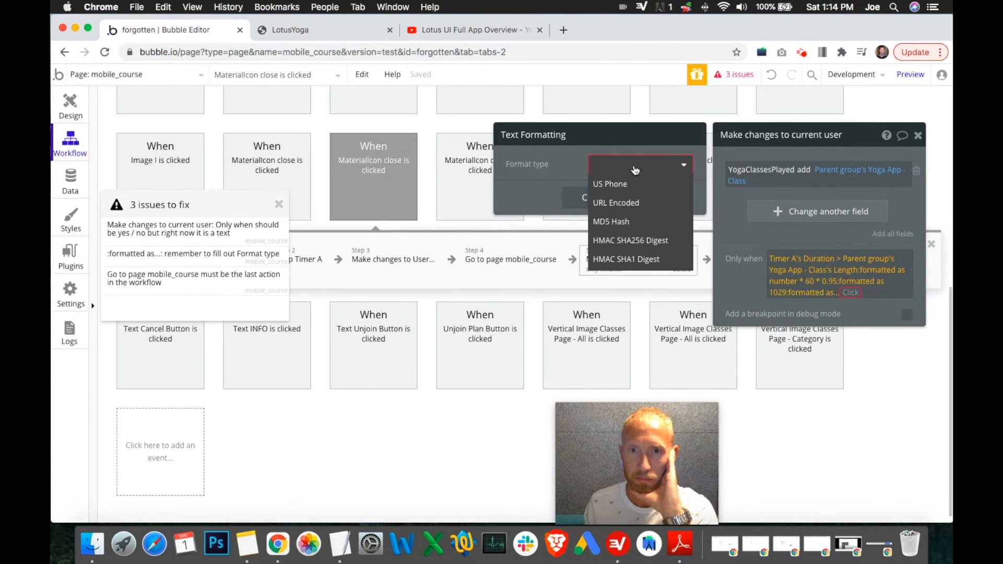
{"action": "left_click", "coordinate": [635, 170]}
{"action": "left_click", "coordinate": [619, 204]}
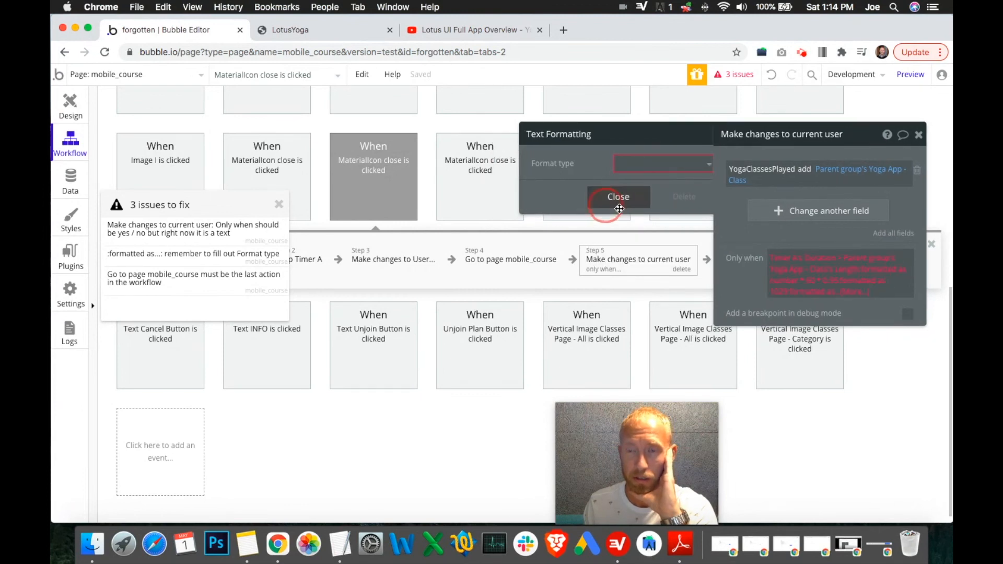
Step: Append a boolean formatting to the condition with yes set to 0 and no set to 1
{"action": "left_click", "coordinate": [844, 294]}
{"action": "scroll", "coordinate": [896, 410], "scroll_direction": "down", "scroll_amount": 3}
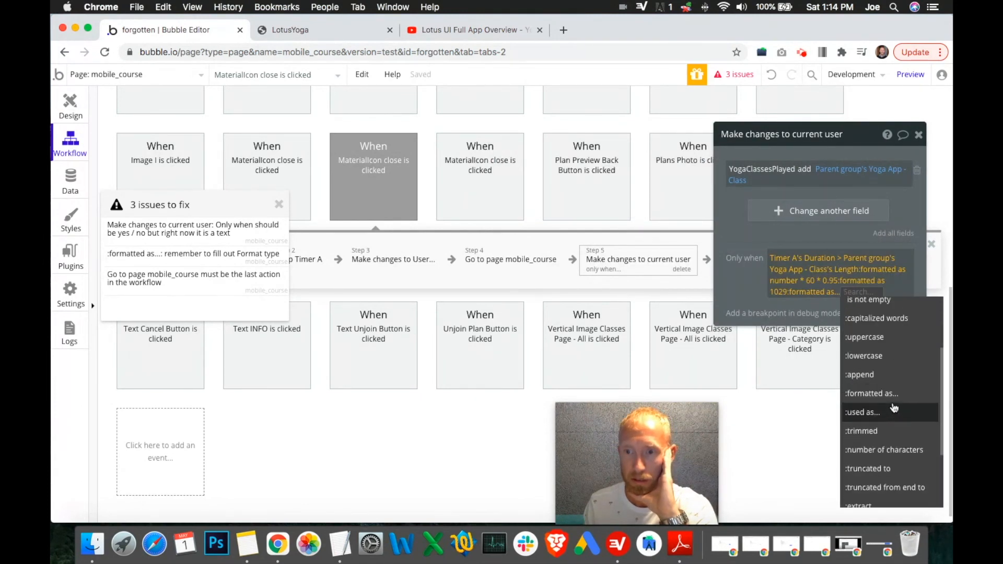
{"action": "scroll", "coordinate": [906, 424], "scroll_direction": "down", "scroll_amount": 4}
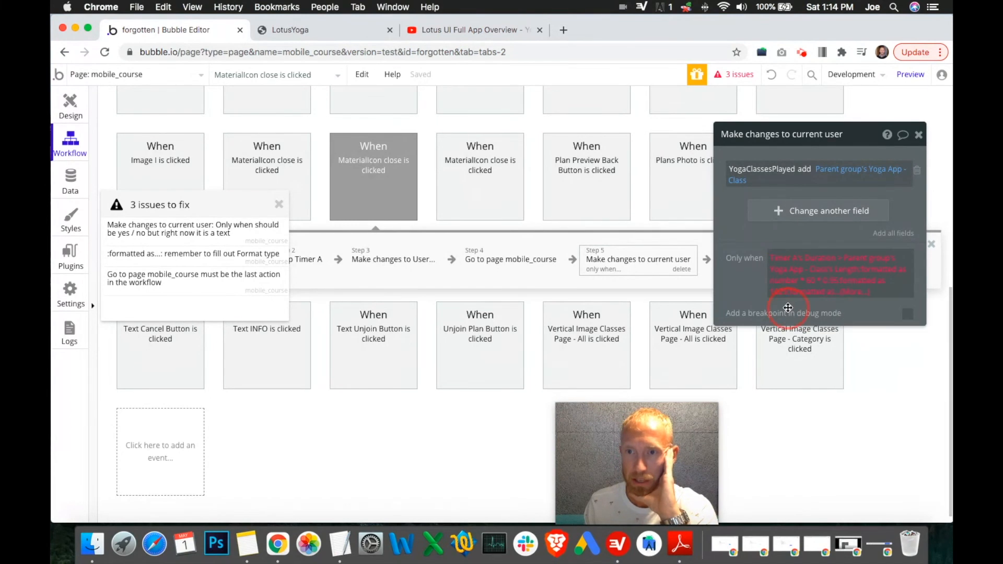
{"action": "left_click", "coordinate": [869, 275]}
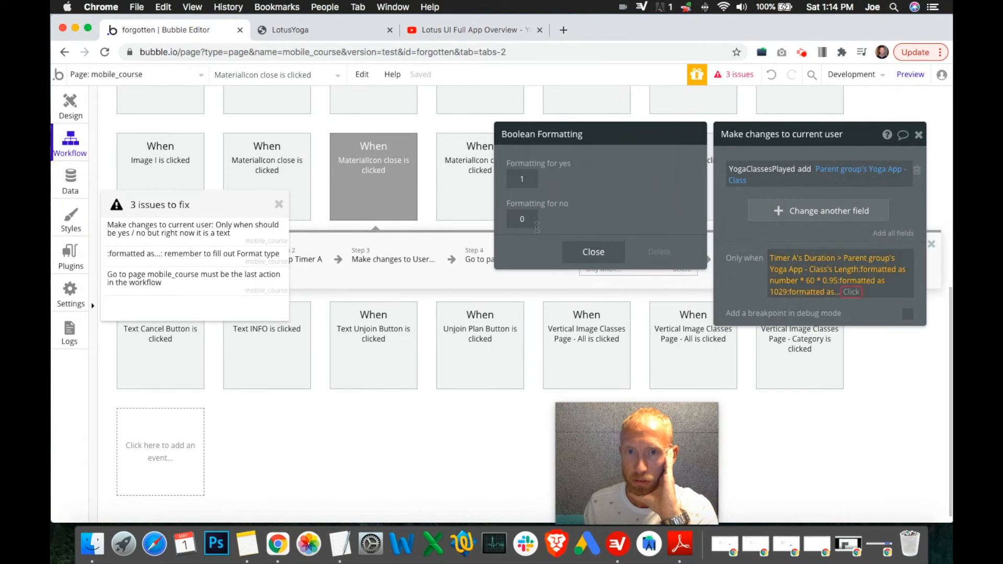
{"action": "double_click", "coordinate": [524, 219]}
{"action": "double_click", "coordinate": [523, 179]}
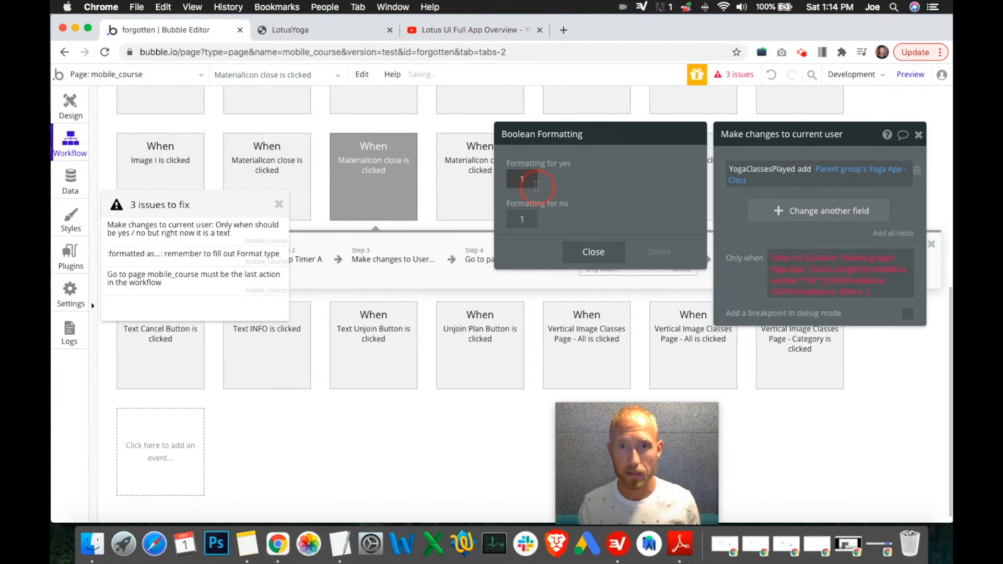
{"action": "type", "text": "0"}
{"action": "left_click", "coordinate": [604, 198]}
{"action": "left_click", "coordinate": [602, 253]}
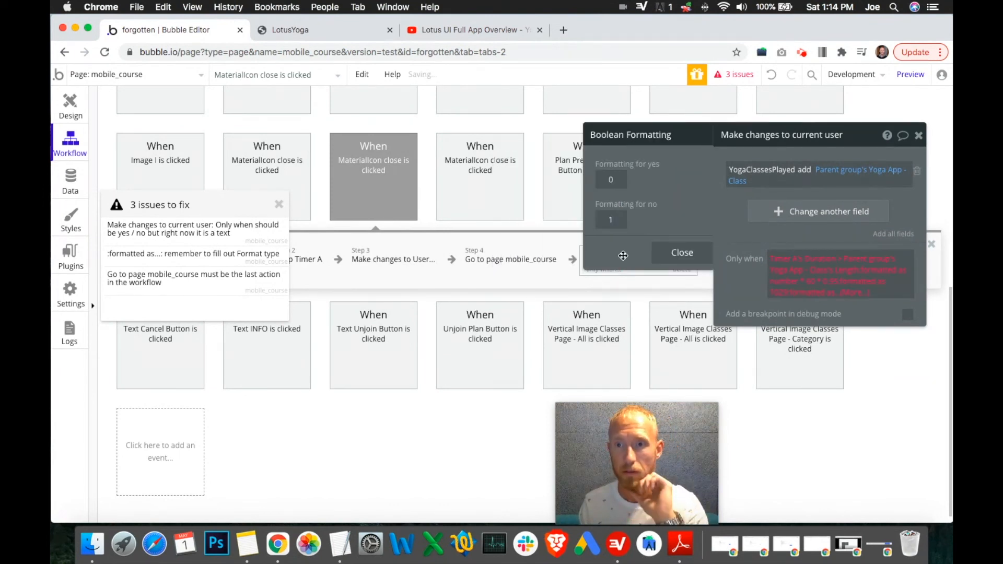
{"action": "left_click", "coordinate": [736, 288]}
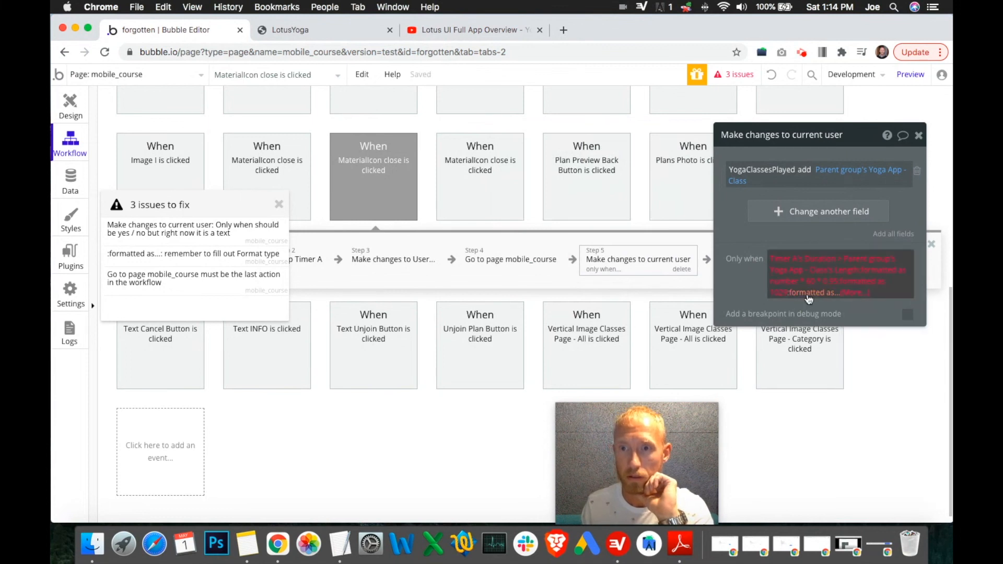
Step: Delete the appended text and boolean formatting from the end of the condition
{"action": "left_click", "coordinate": [850, 294]}
{"action": "key", "text": "BackSpace"}
{"action": "key", "text": "BackSpace"}
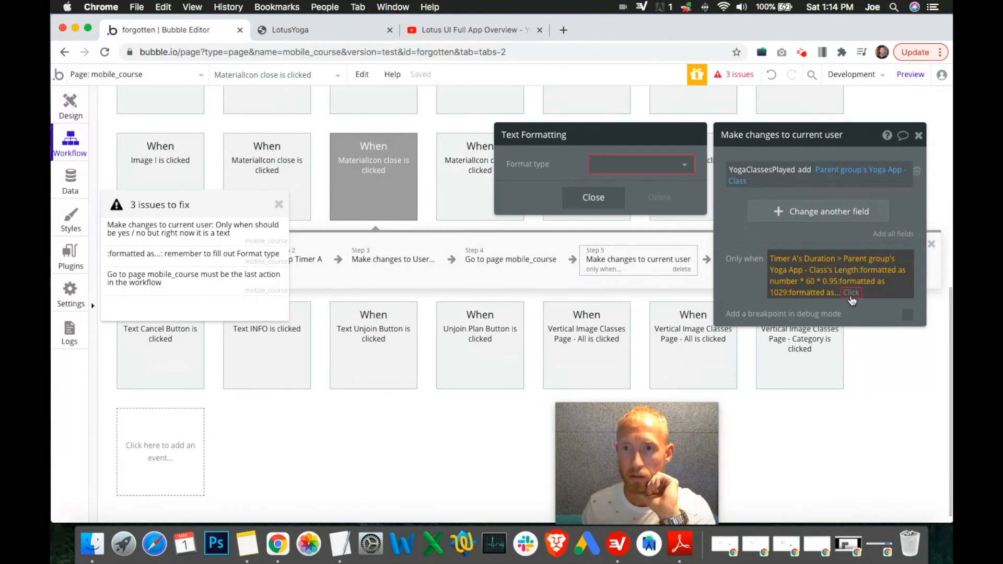
Step: Delete the number formatting after 0.95 so the condition ends with Length * 60 * 0.95
{"action": "left_click", "coordinate": [794, 296]}
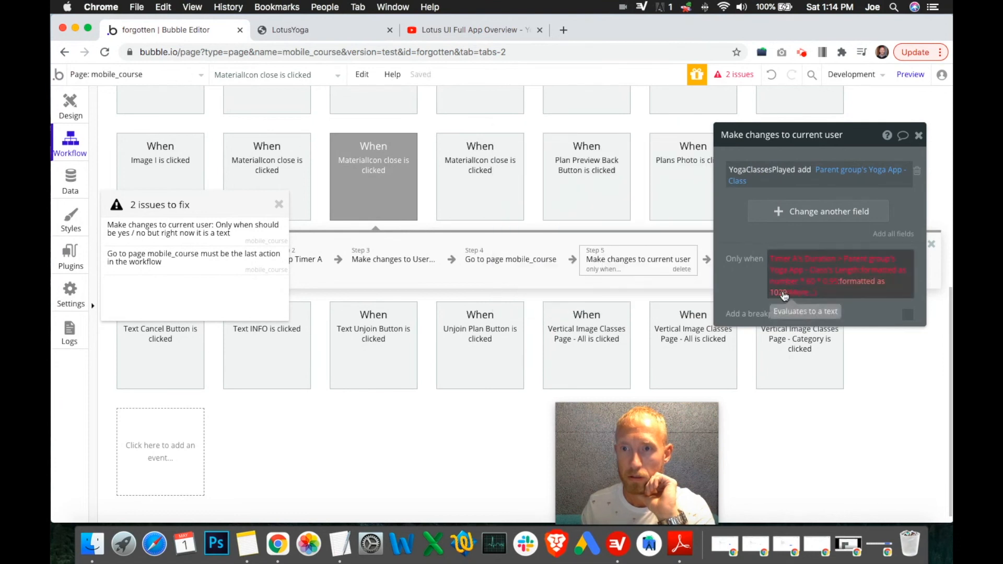
{"action": "left_click", "coordinate": [784, 296]}
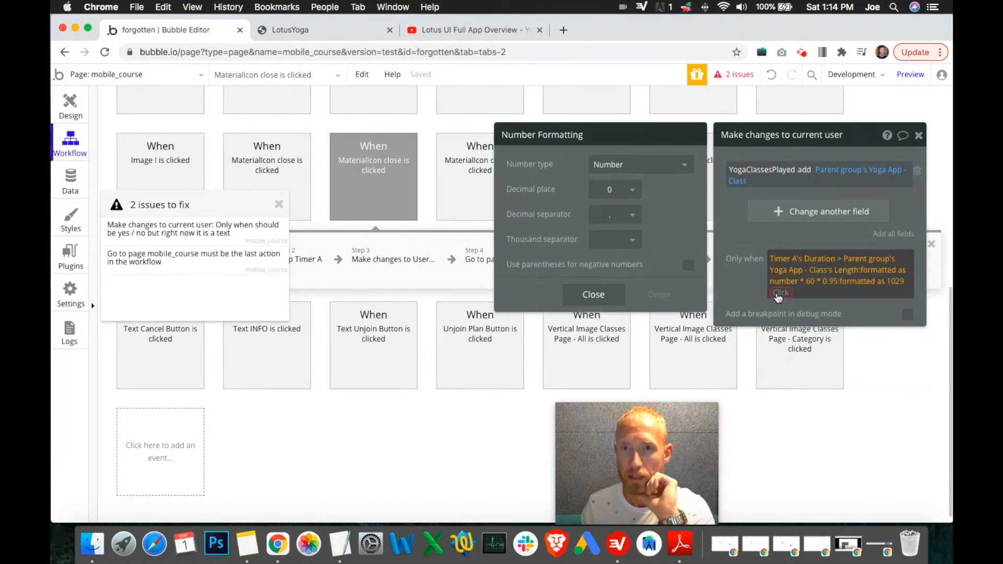
{"action": "left_click", "coordinate": [800, 293]}
{"action": "key", "text": "BackSpace"}
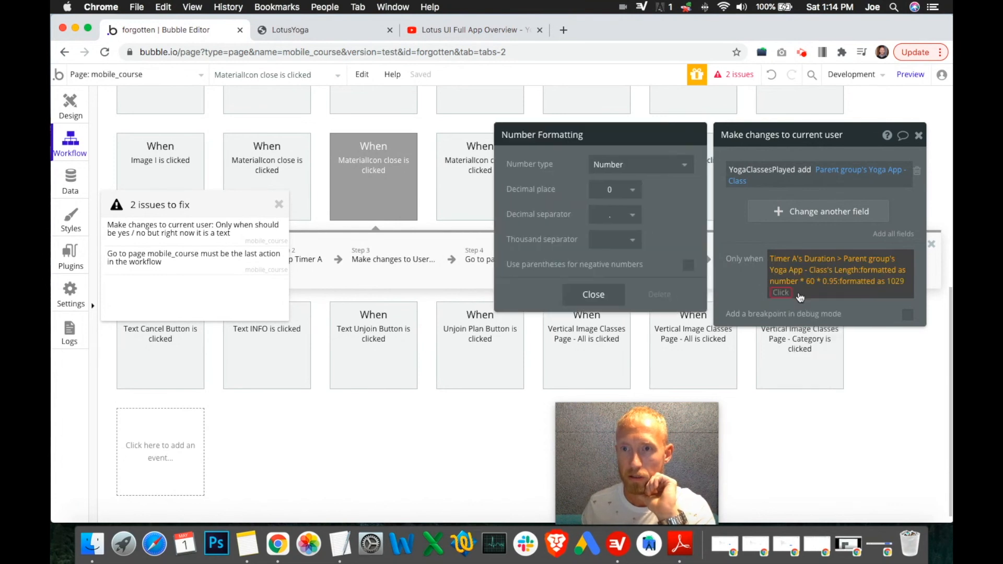
{"action": "key", "text": "BackSpace"}
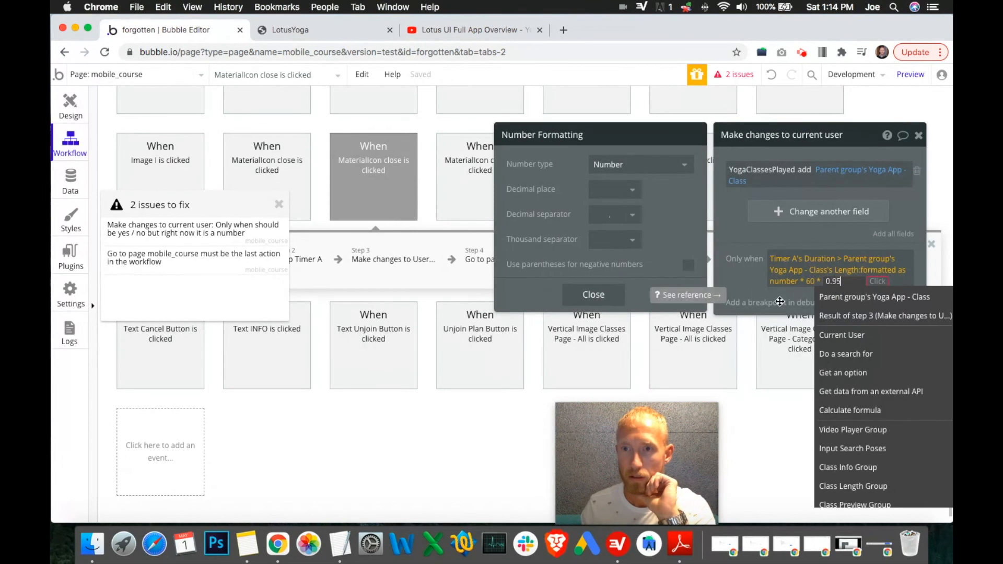
Step: Try appending a rounded-to operation to the end of the step 5 condition expression
{"action": "left_click", "coordinate": [744, 285]}
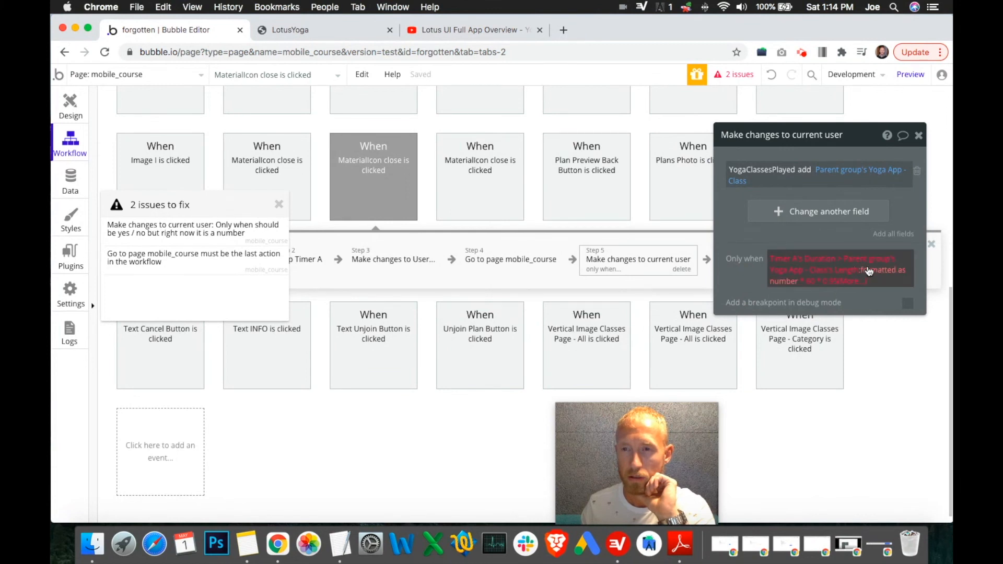
{"action": "left_click", "coordinate": [829, 282]}
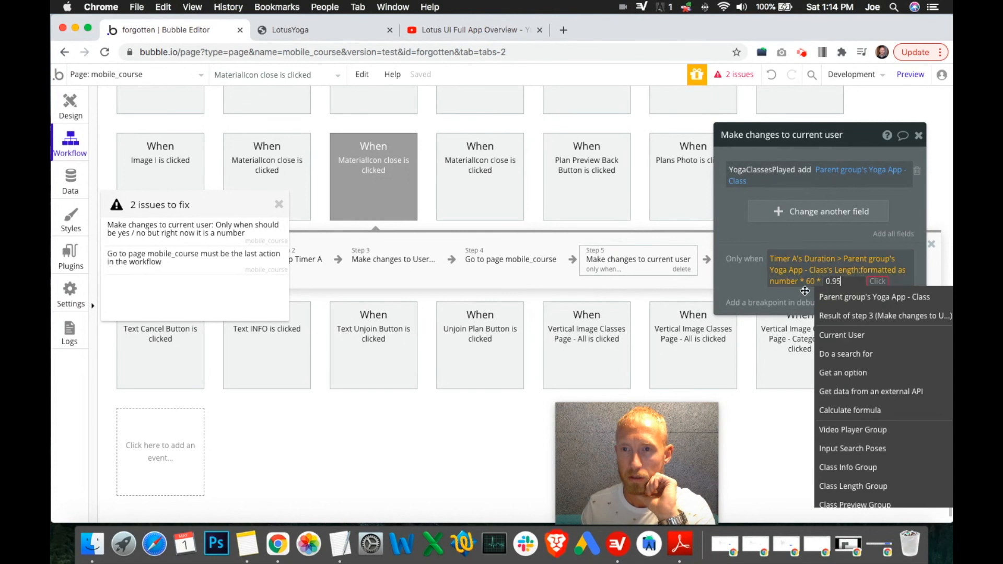
{"action": "left_click", "coordinate": [805, 291]}
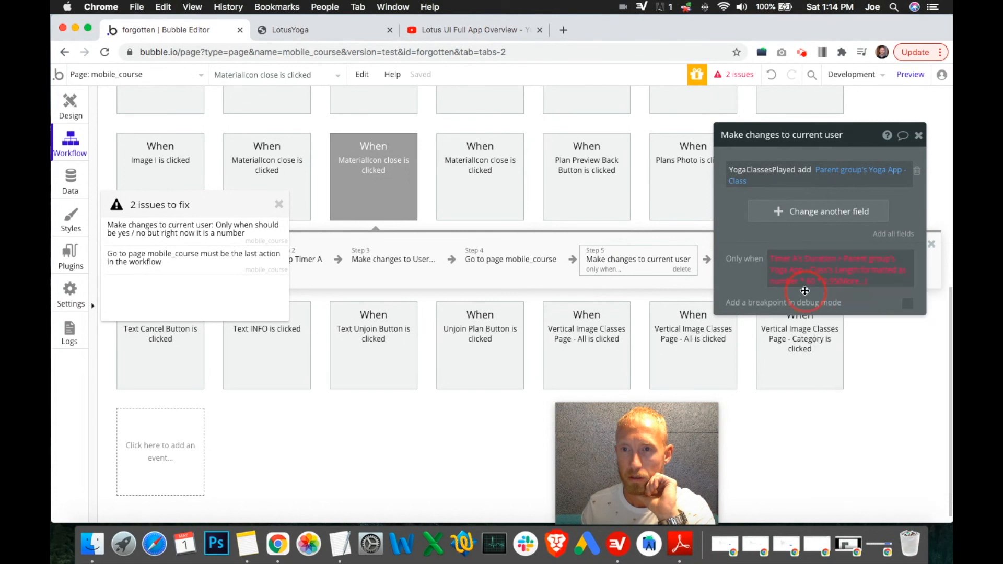
{"action": "left_click", "coordinate": [847, 285]}
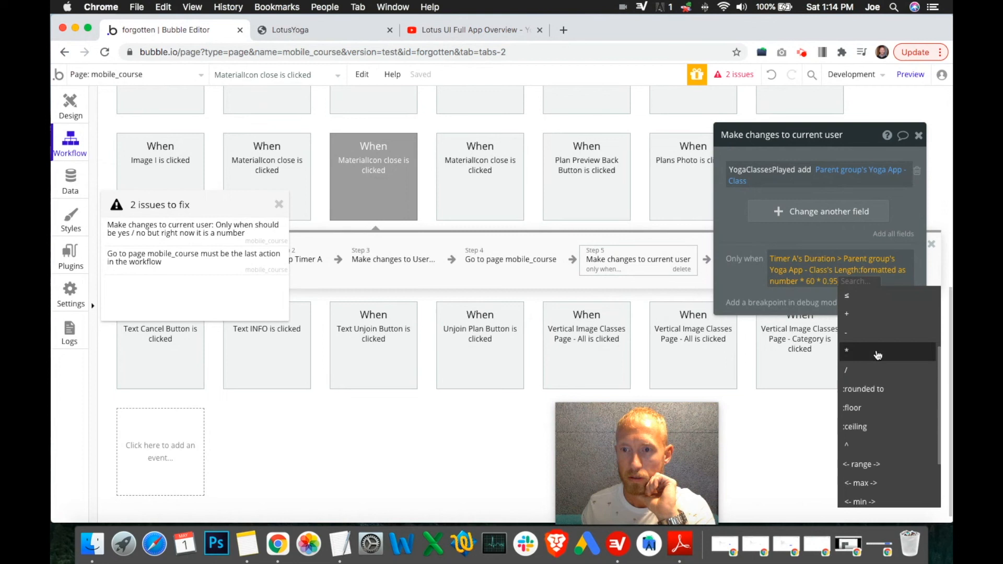
{"action": "scroll", "coordinate": [877, 355], "scroll_direction": "down", "scroll_amount": 3}
{"action": "left_click", "coordinate": [883, 309]}
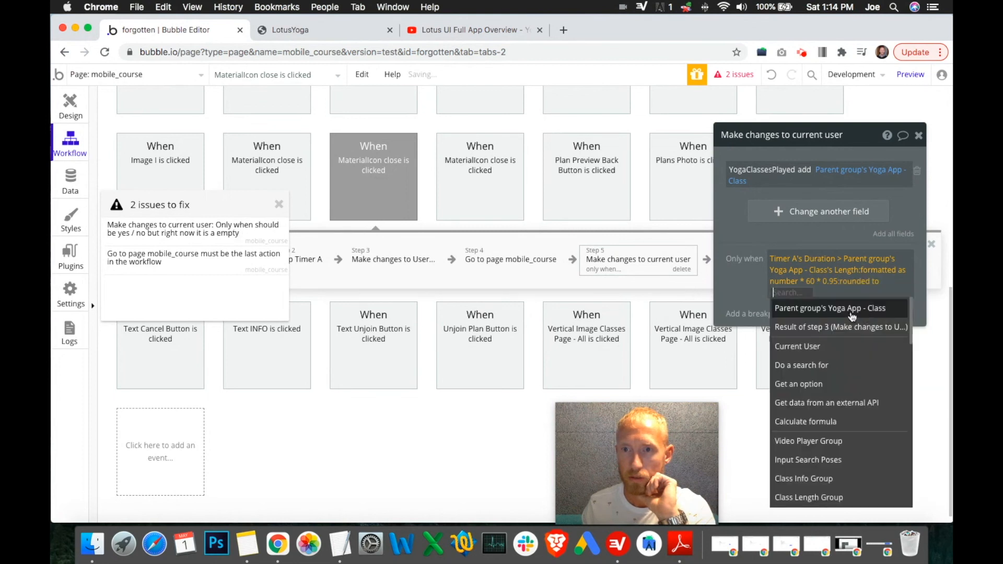
{"action": "scroll", "coordinate": [857, 361], "scroll_direction": "down", "scroll_amount": 10}
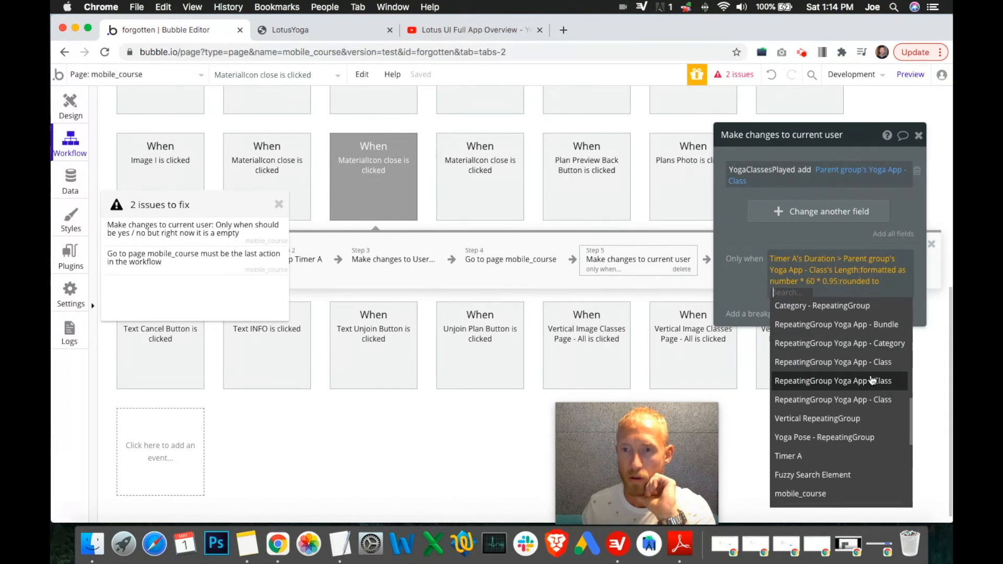
{"action": "scroll", "coordinate": [865, 388], "scroll_direction": "down", "scroll_amount": 5}
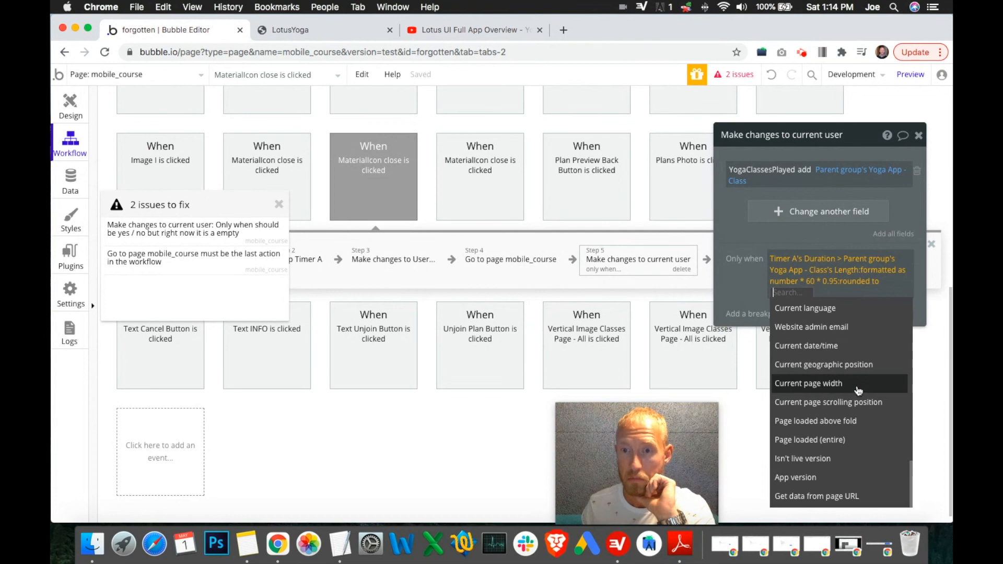
{"action": "scroll", "coordinate": [839, 405], "scroll_direction": "up", "scroll_amount": 15}
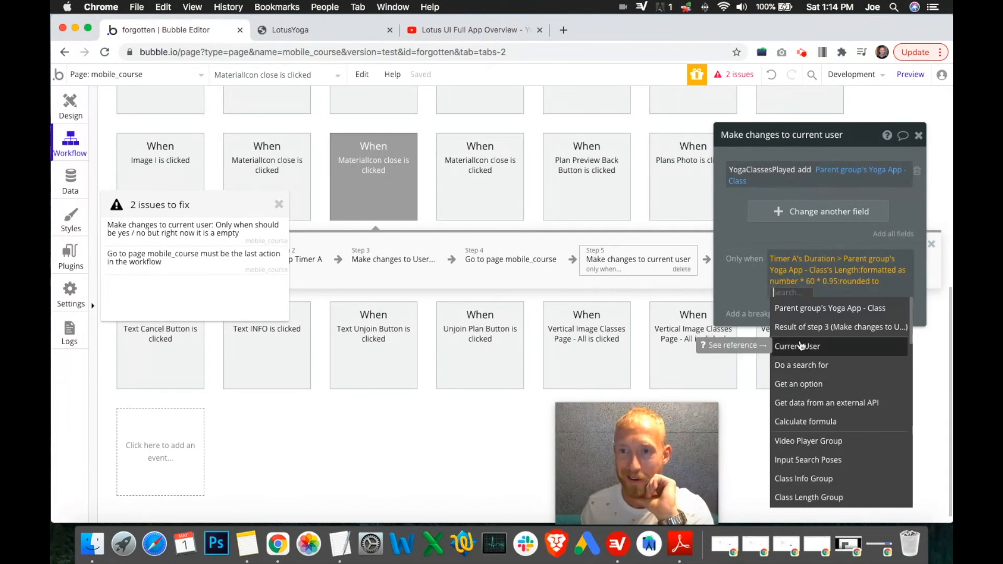
{"action": "left_click", "coordinate": [759, 306]}
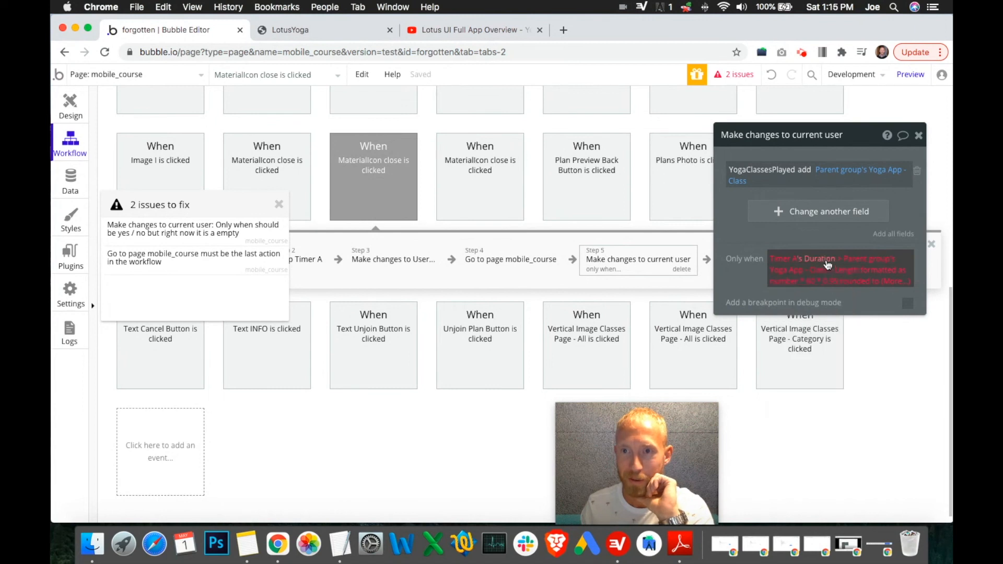
{"action": "left_click", "coordinate": [884, 282]}
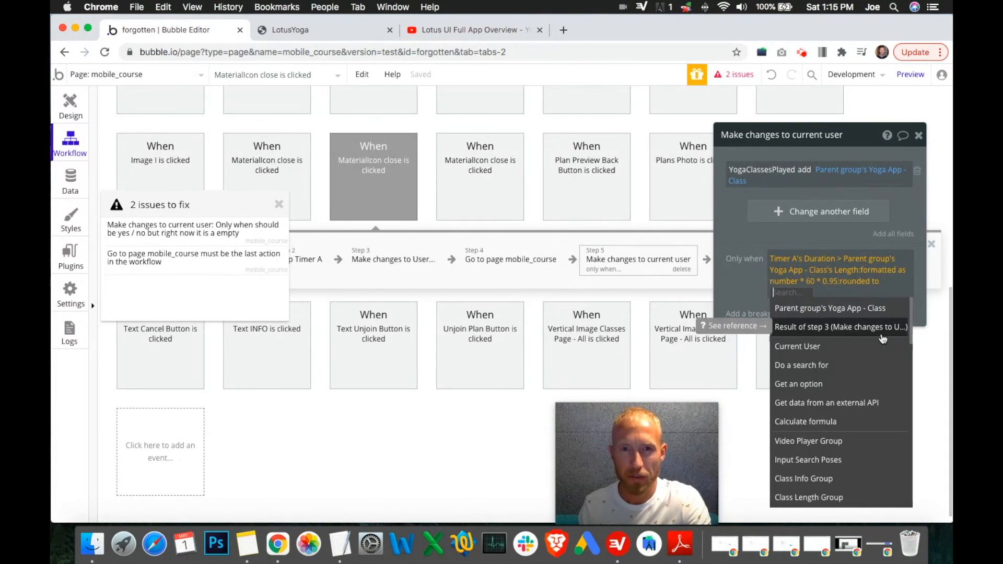
Step: Delete the conditional Make changes to current user action from step 5 of the workflow
{"action": "left_click", "coordinate": [399, 265]}
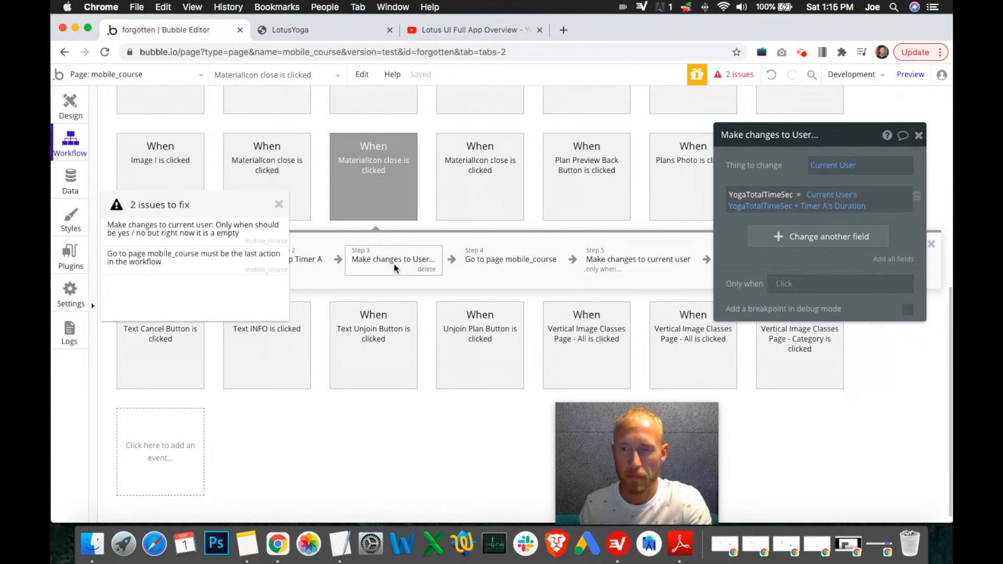
{"action": "left_click", "coordinate": [630, 263]}
{"action": "right_click", "coordinate": [632, 258]}
{"action": "left_click", "coordinate": [666, 263]}
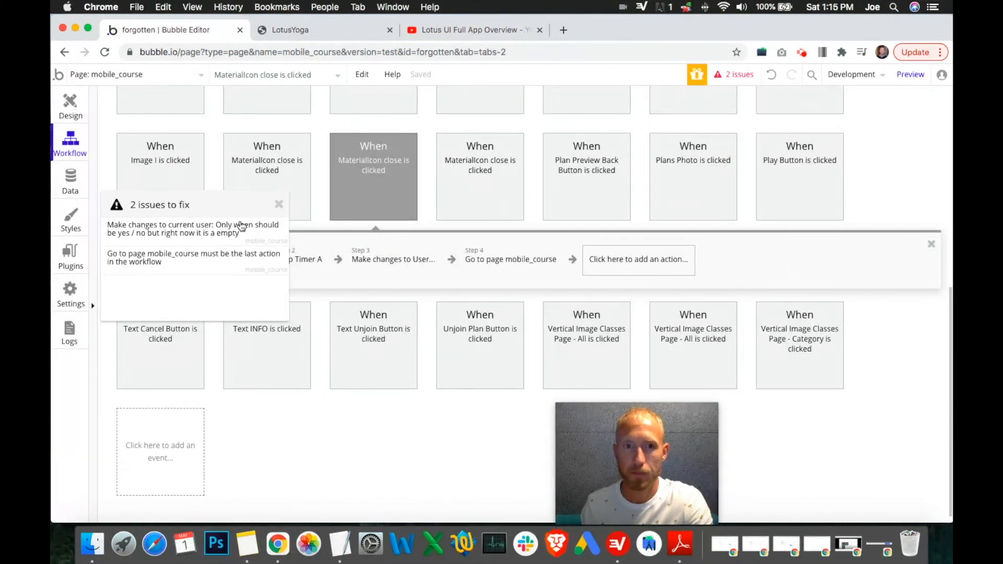
{"action": "left_click", "coordinate": [279, 204]}
Step: Insert a new Make changes to a thing action between the first Make changes to User action and Go to page mobile_course
{"action": "left_click", "coordinate": [510, 262]}
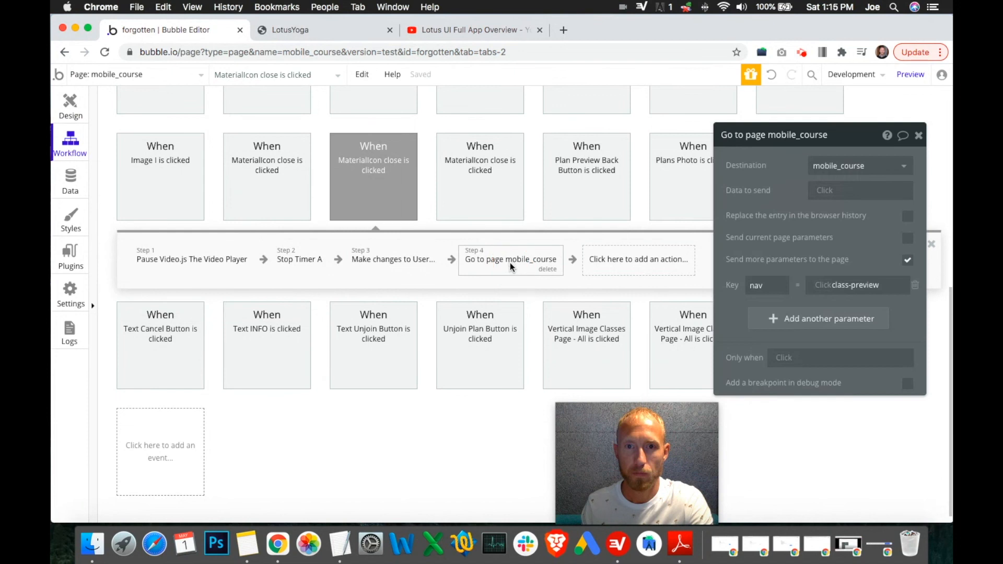
{"action": "left_click_drag", "start_coordinate": [510, 262], "coordinate": [469, 263]}
{"action": "left_click", "coordinate": [500, 262]}
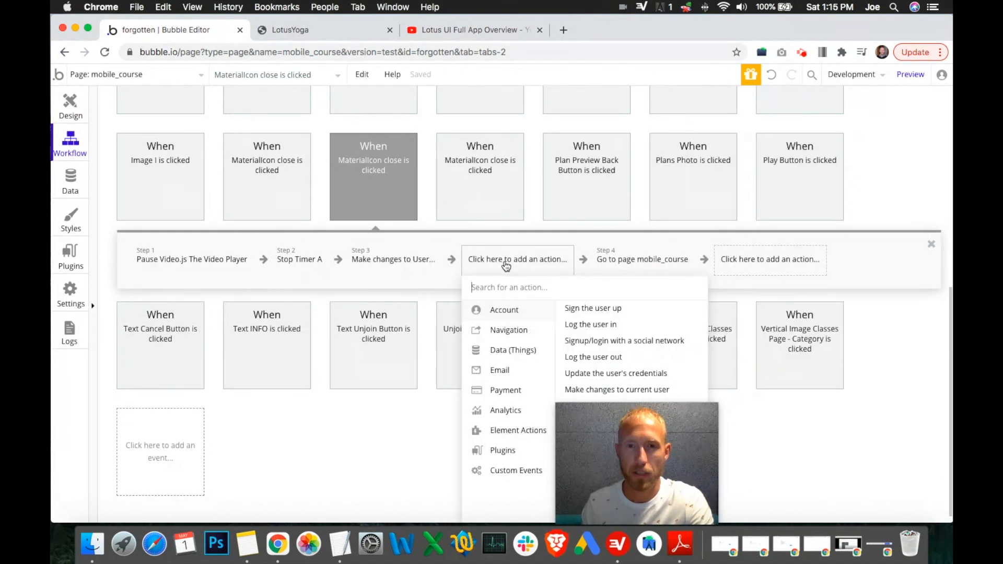
{"action": "left_click_drag", "start_coordinate": [622, 434], "coordinate": [788, 429]}
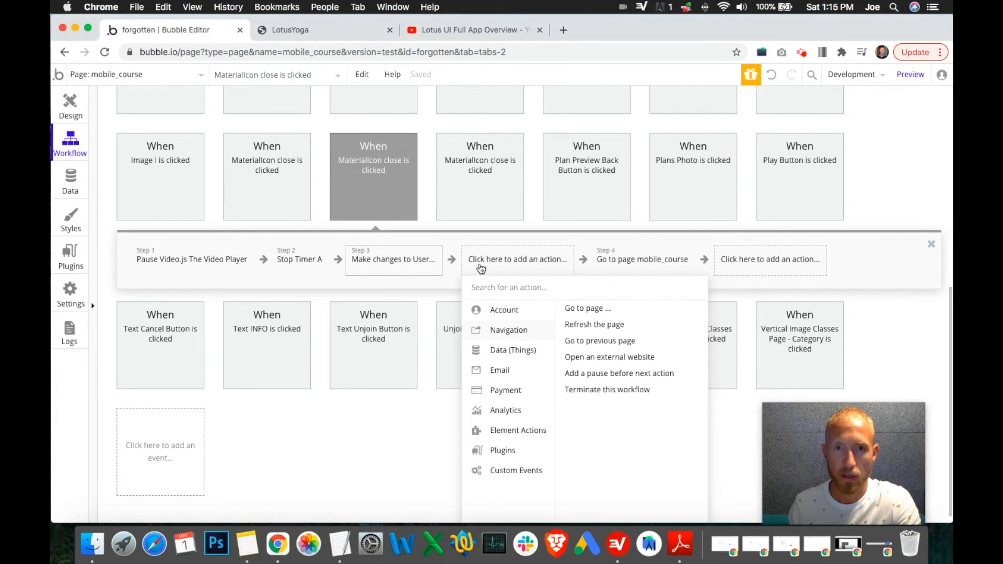
{"action": "mouse_move", "coordinate": [528, 351]}
{"action": "left_click", "coordinate": [577, 325]}
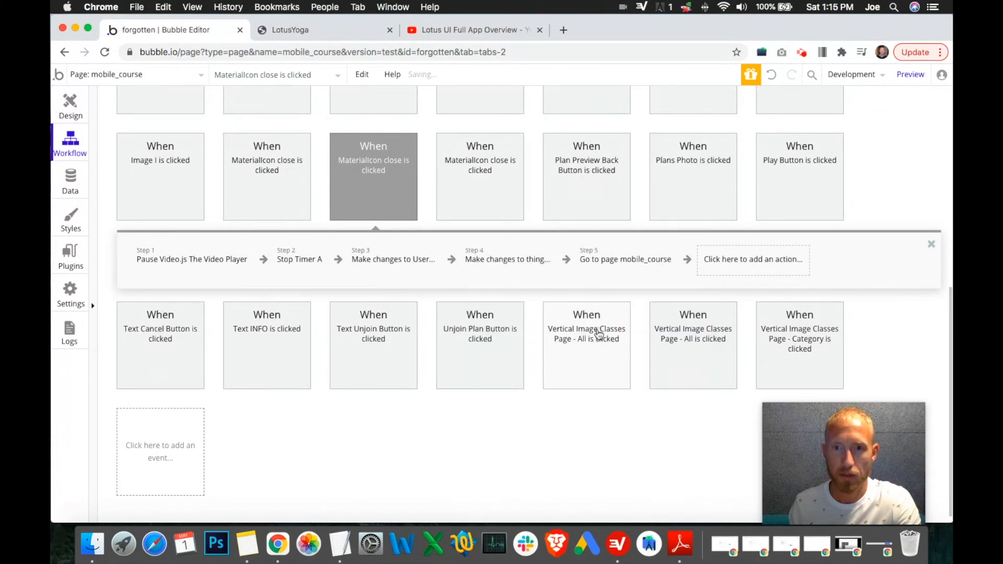
Step: Set the new action to change Current User, adding Parent group's Yoga App - Class to YogaClassesPlayed
{"action": "left_click", "coordinate": [836, 165]}
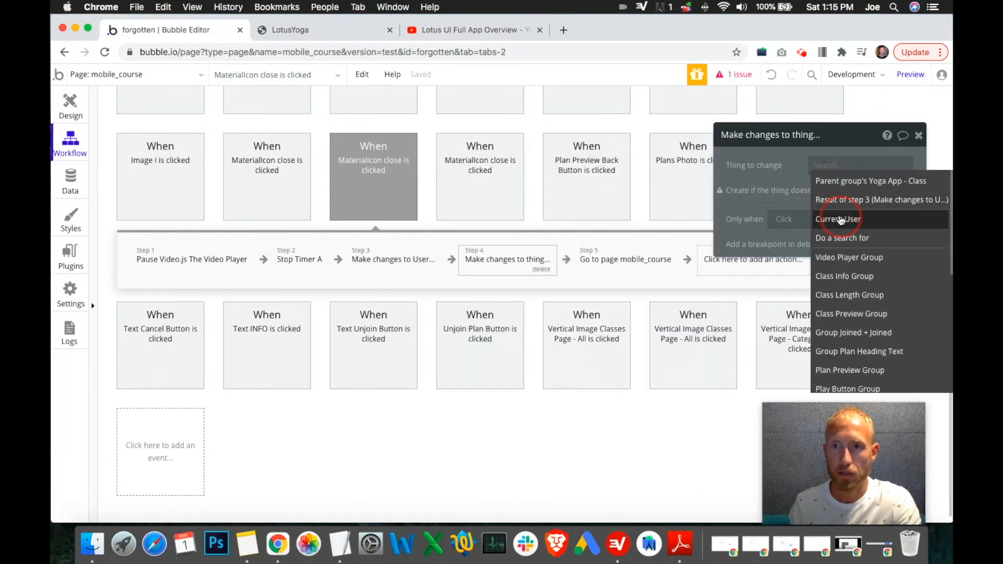
{"action": "left_click", "coordinate": [840, 219]}
{"action": "left_click", "coordinate": [784, 198]}
{"action": "left_click", "coordinate": [733, 196]}
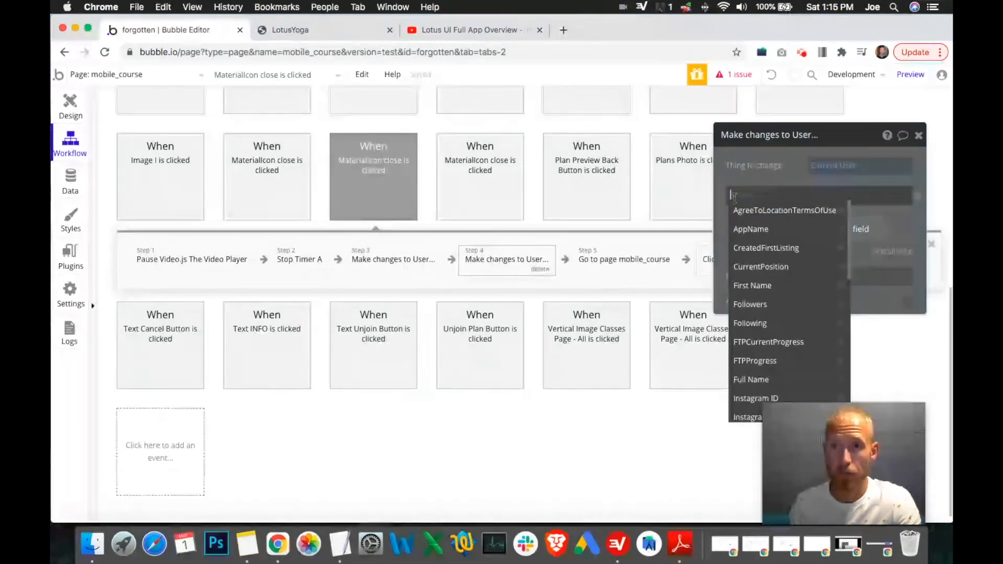
{"action": "type", "text": "yog"}
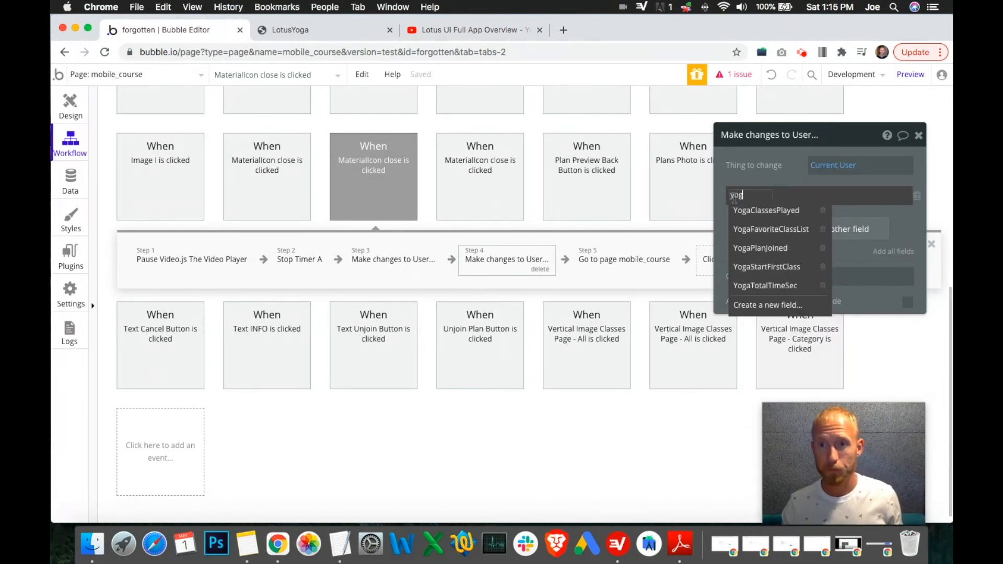
{"action": "left_click", "coordinate": [765, 210]}
{"action": "left_click", "coordinate": [808, 195]}
{"action": "left_click", "coordinate": [815, 212]}
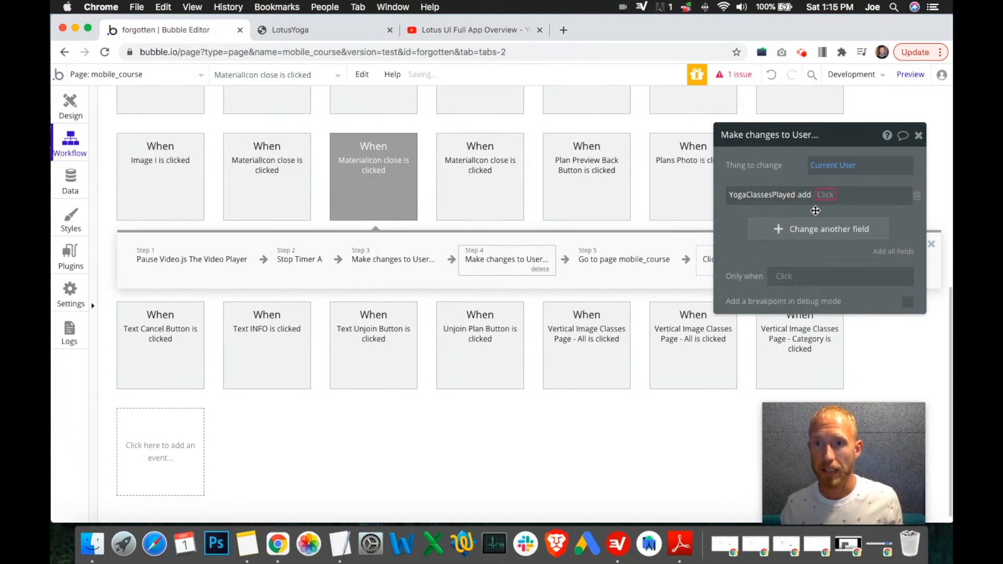
{"action": "left_click", "coordinate": [825, 197]}
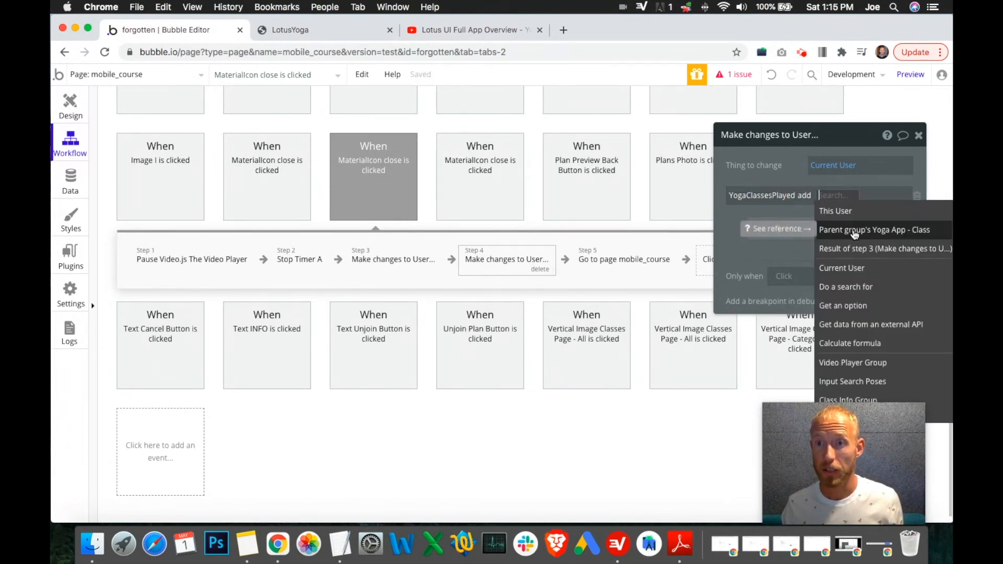
{"action": "left_click", "coordinate": [851, 230]}
{"action": "left_click", "coordinate": [790, 238]}
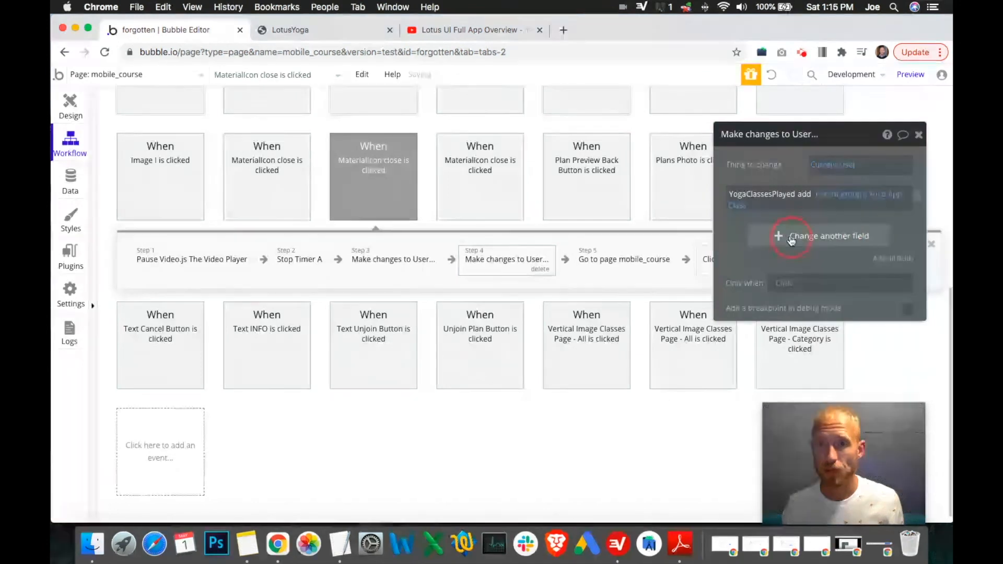
Step: Start the action's only-when condition as Timer A's Duration ≥
{"action": "left_click", "coordinate": [915, 231]}
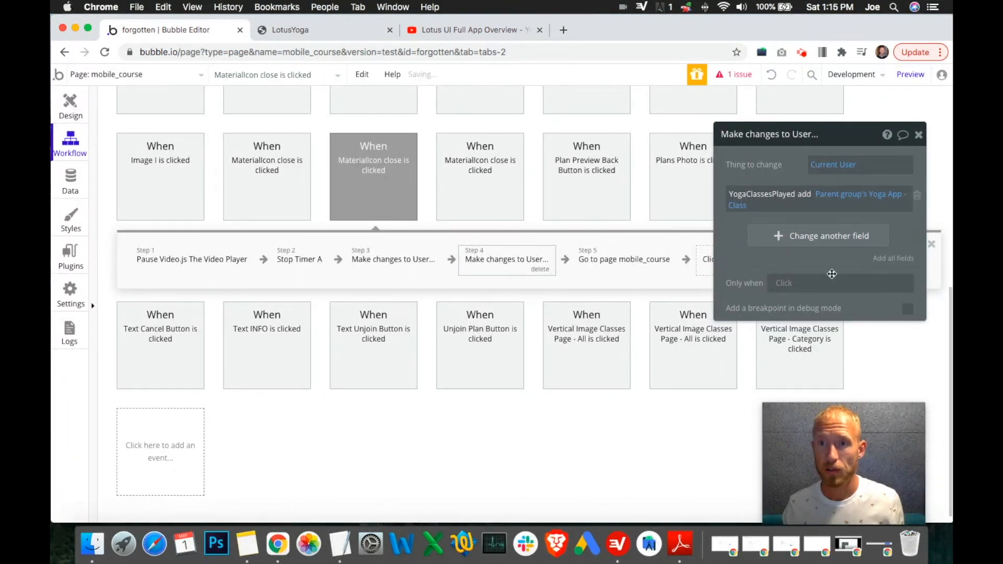
{"action": "left_click", "coordinate": [773, 282]}
{"action": "type", "text": "timer"}
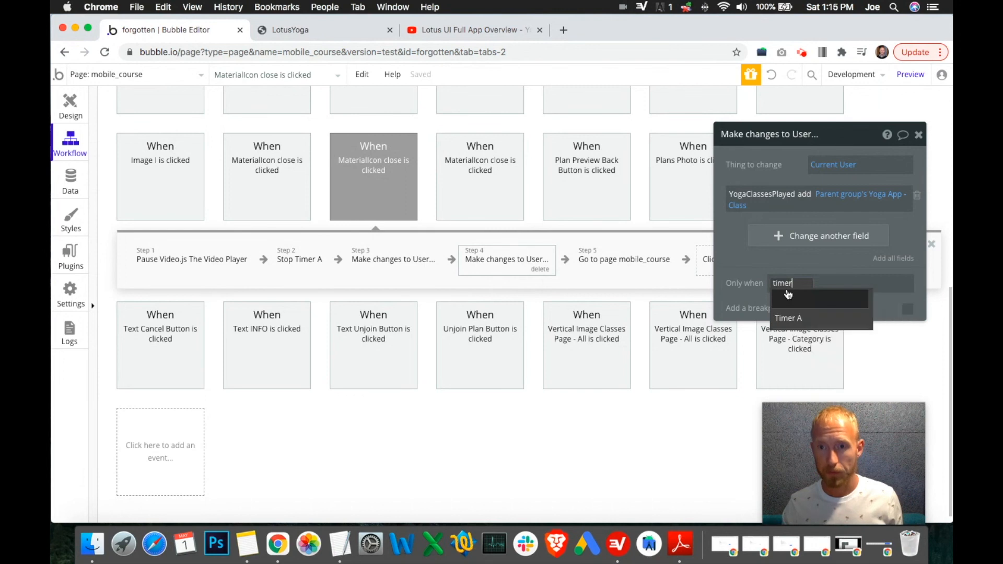
{"action": "left_click", "coordinate": [788, 298]}
{"action": "left_click", "coordinate": [812, 298]}
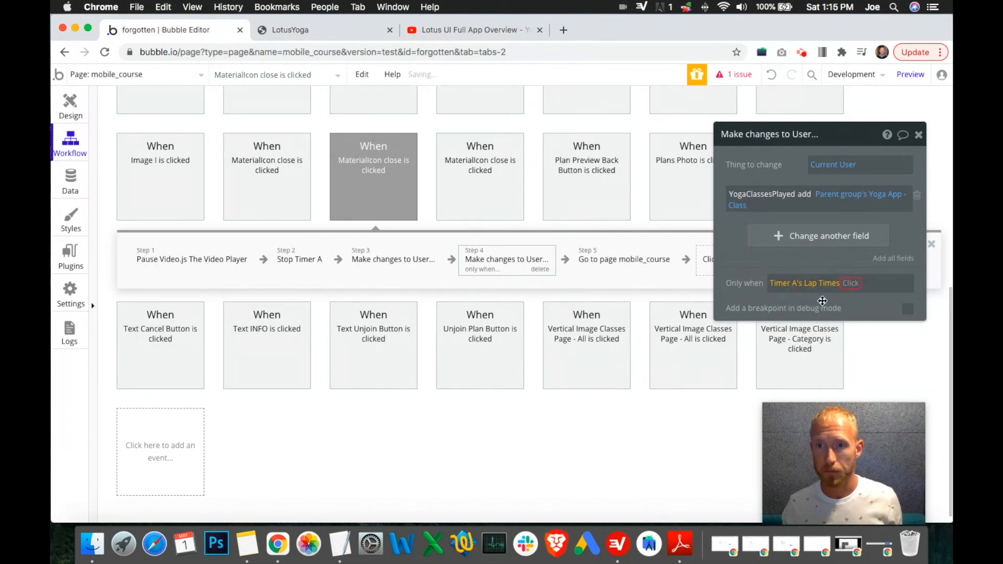
{"action": "left_click", "coordinate": [825, 285]}
{"action": "left_click", "coordinate": [839, 338]}
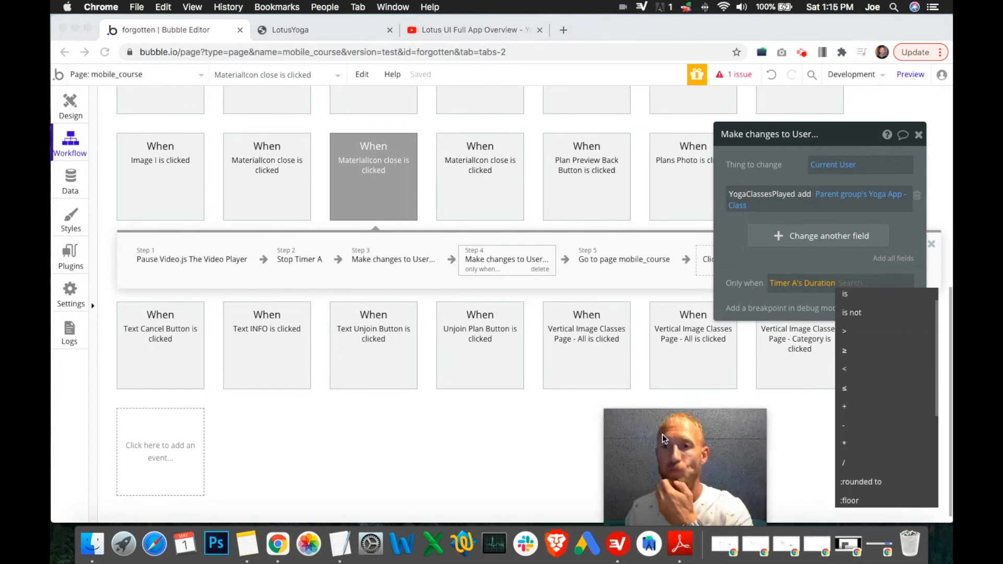
{"action": "left_click", "coordinate": [849, 348]}
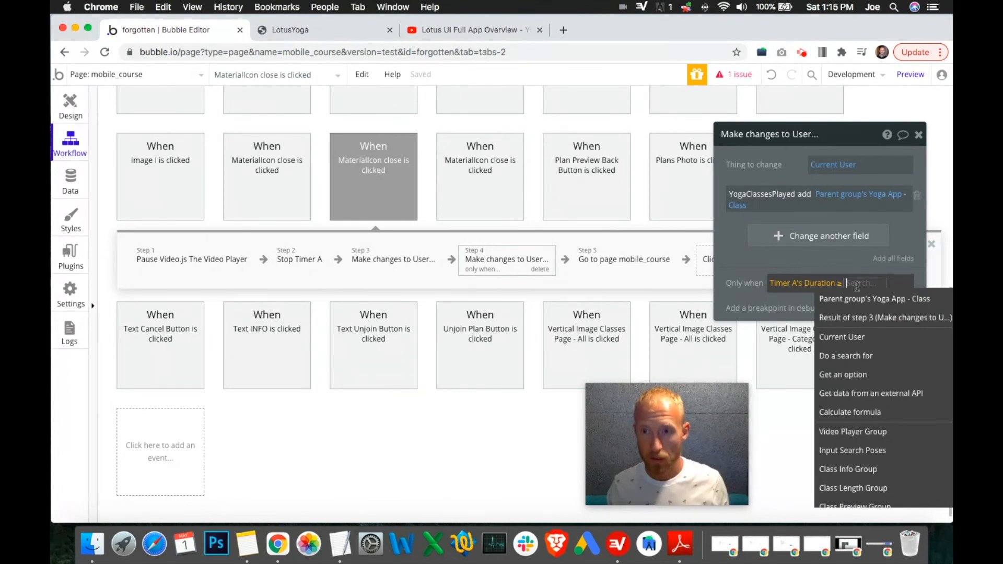
{"action": "type", "text": "60"}
{"action": "key", "text": "BackSpace"}
{"action": "key", "text": "BackSpace"}
Step: Complete the only-when condition as Timer A's Duration ≥ Parent group's Yoga App - Class's Length
{"action": "left_click", "coordinate": [846, 282]}
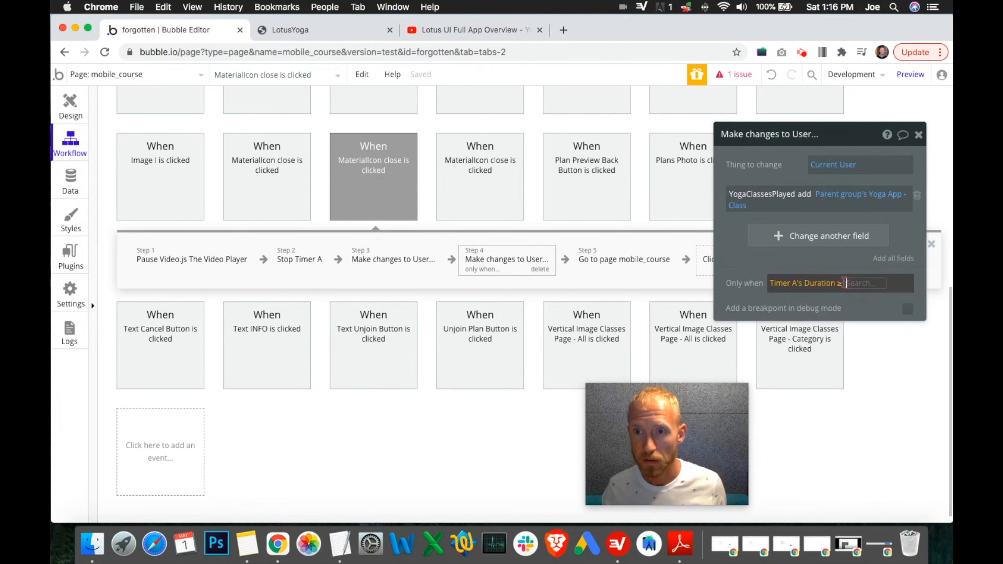
{"action": "left_click", "coordinate": [891, 287]}
{"action": "left_click", "coordinate": [864, 284]}
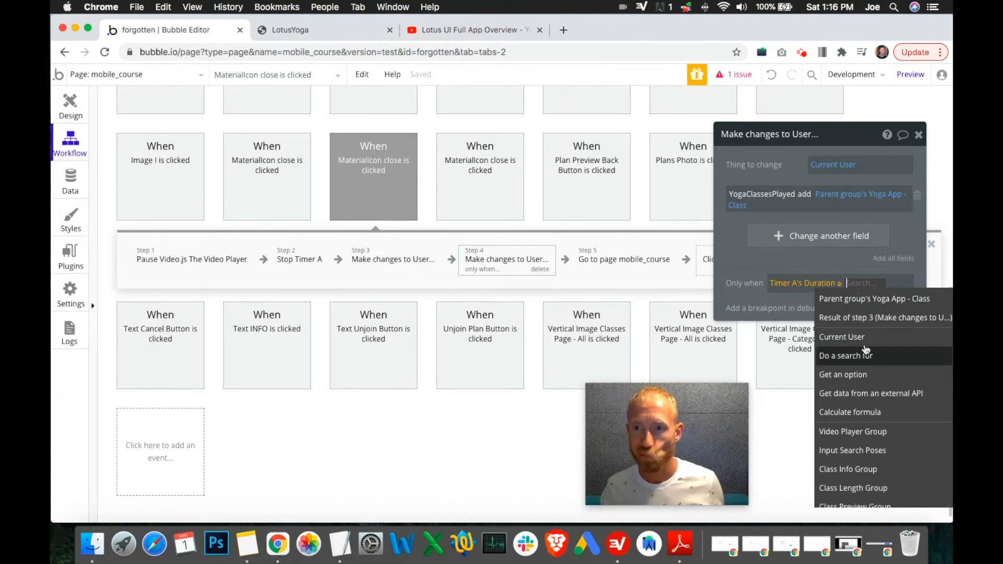
{"action": "left_click", "coordinate": [862, 299]}
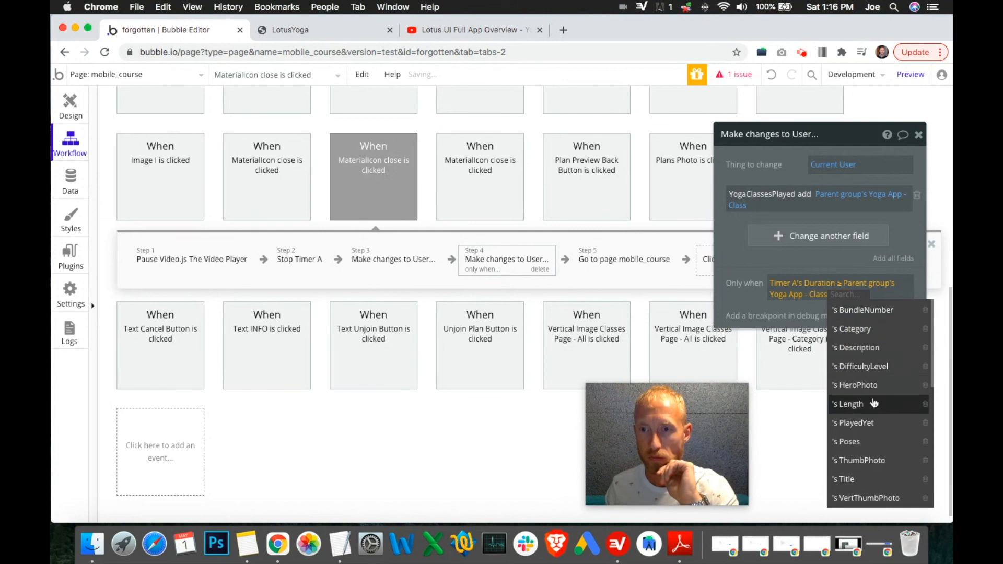
{"action": "scroll", "coordinate": [874, 402], "scroll_direction": "down", "scroll_amount": 5}
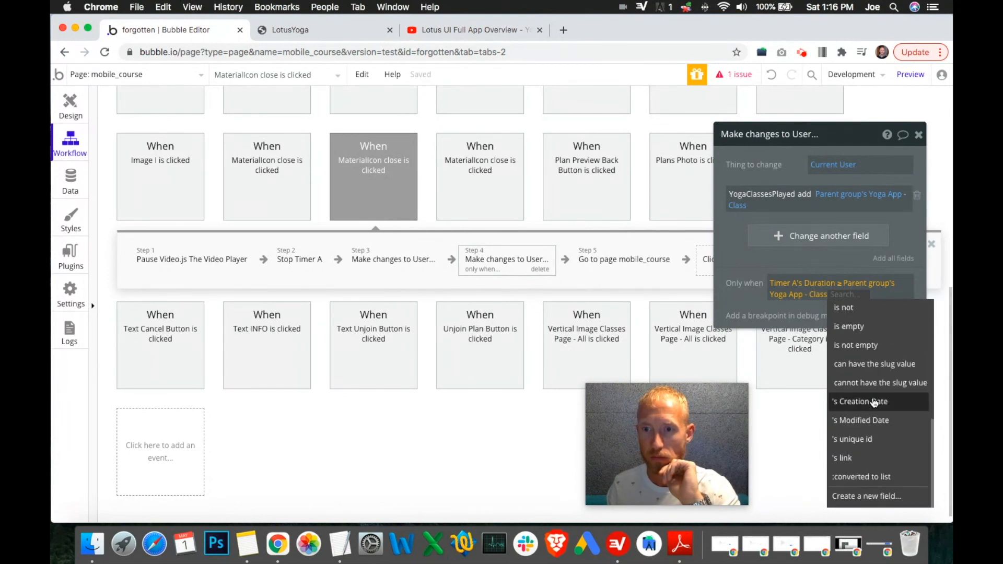
{"action": "scroll", "coordinate": [873, 400], "scroll_direction": "up", "scroll_amount": 5}
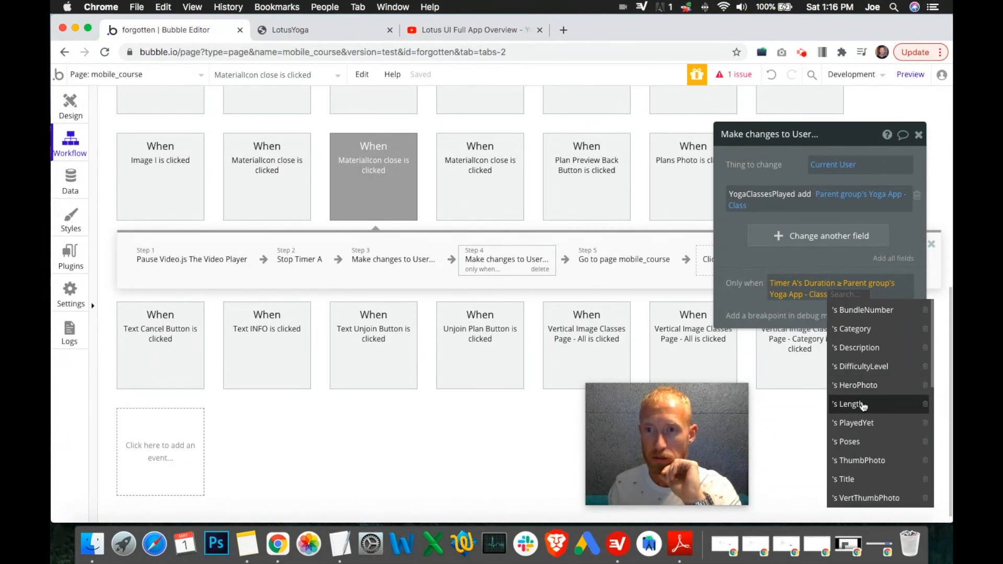
{"action": "left_click", "coordinate": [862, 404]}
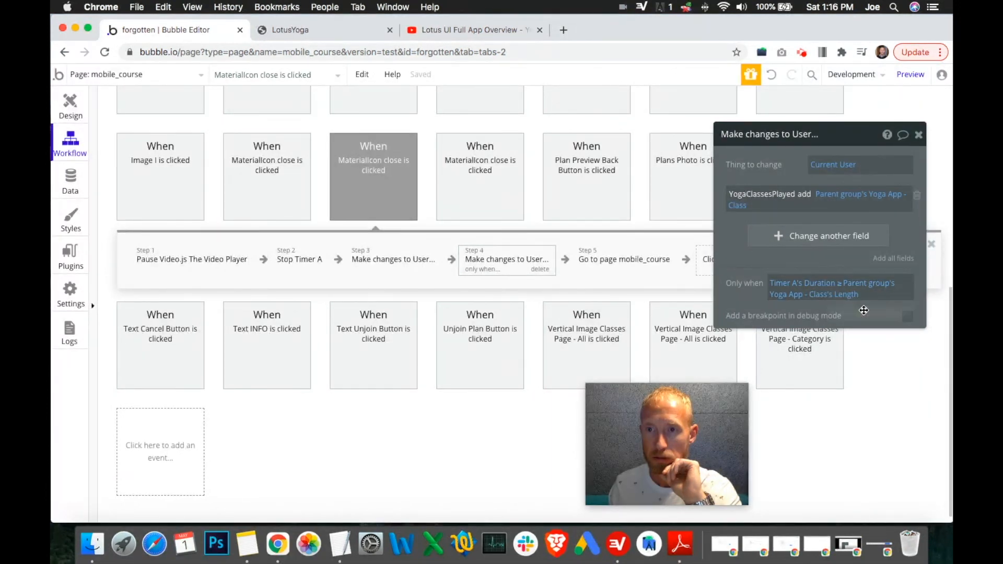
Step: Rewrite the condition as Timer A's Duration / 60 ≥ Parent group's Yoga App - Class's Length
{"action": "left_click", "coordinate": [835, 285]}
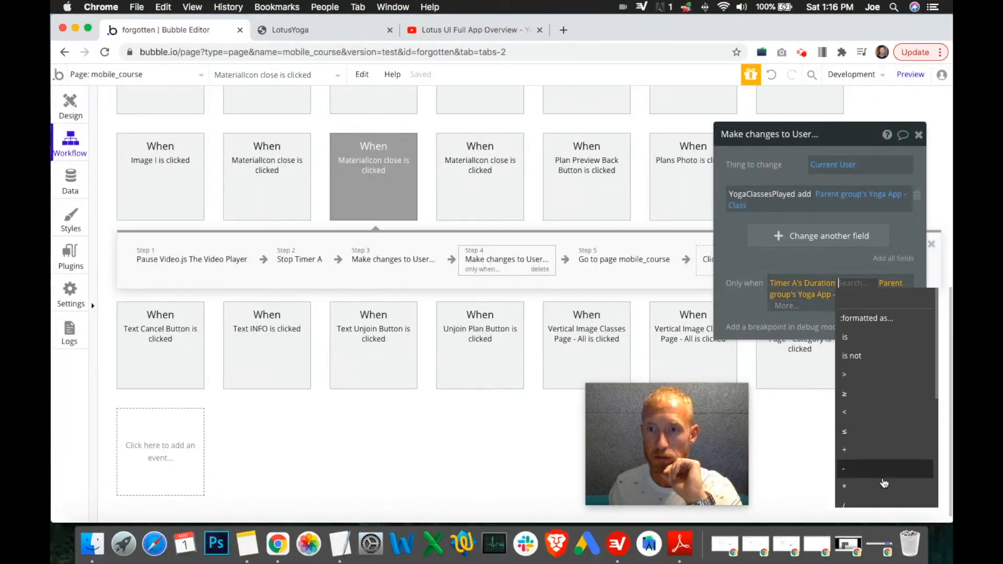
{"action": "left_click", "coordinate": [869, 506]}
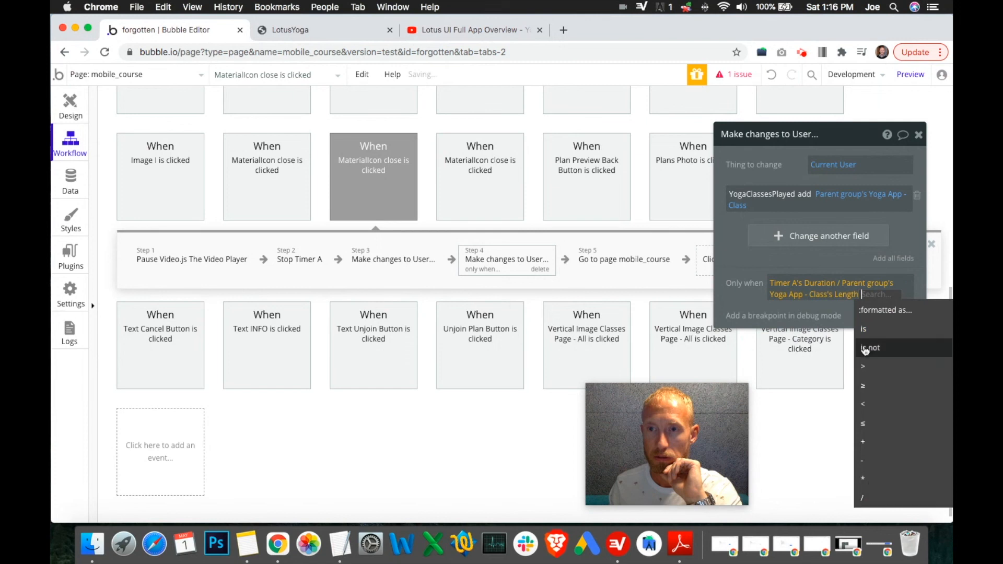
{"action": "left_click", "coordinate": [838, 283]}
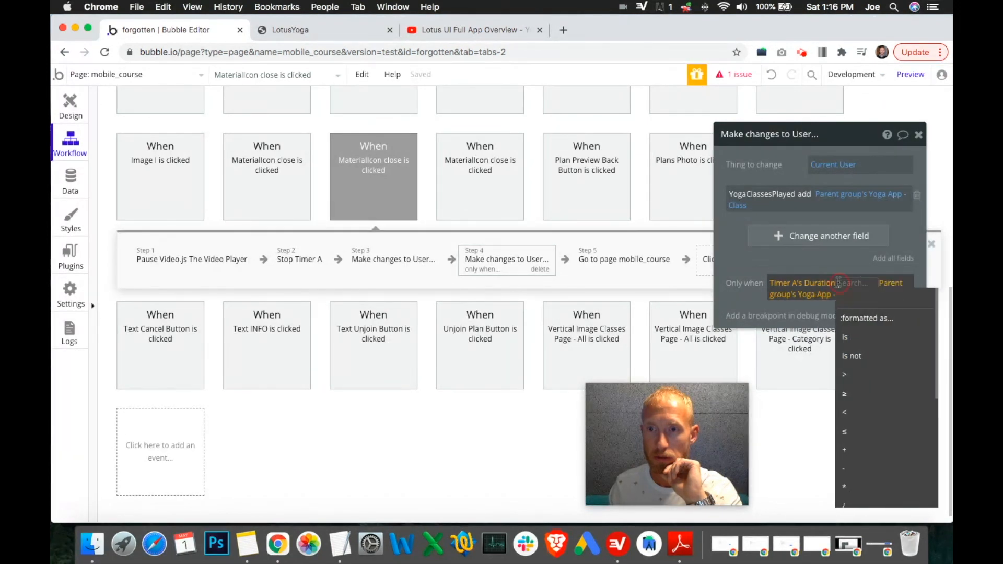
{"action": "left_click", "coordinate": [820, 297]}
{"action": "left_click", "coordinate": [772, 305]}
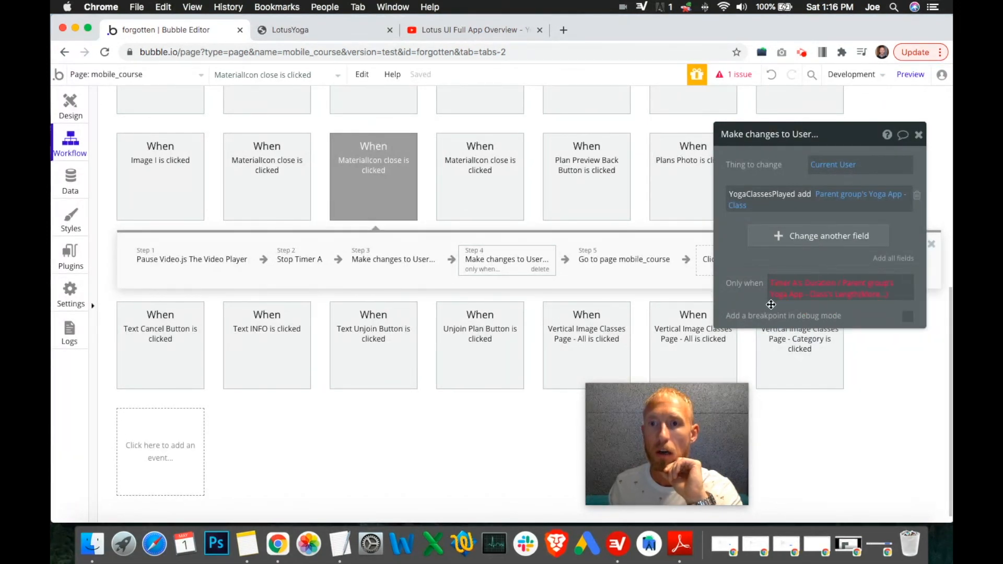
{"action": "left_click", "coordinate": [865, 298]}
{"action": "key", "text": "BackSpace"}
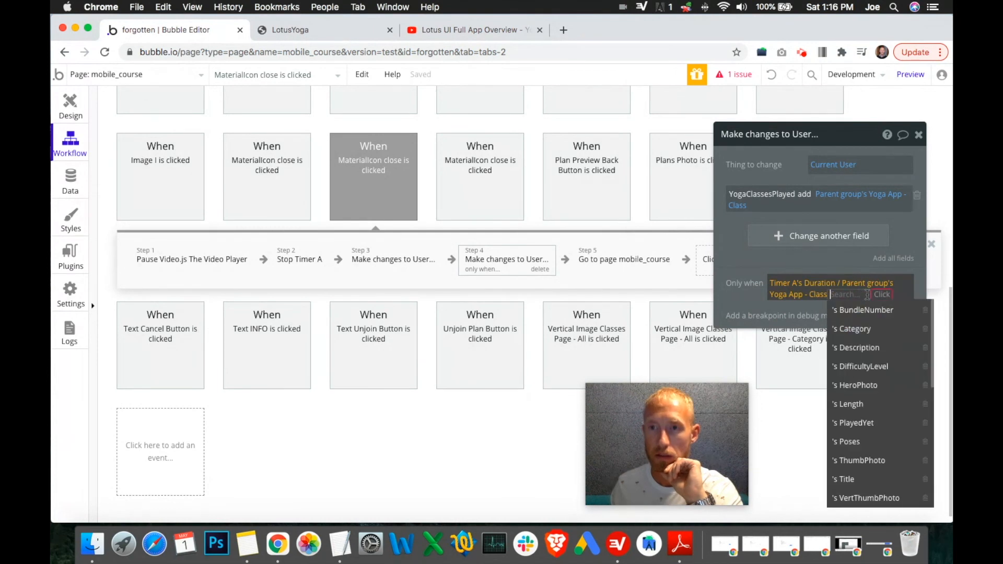
{"action": "key", "text": "BackSpace"}
{"action": "key", "text": "BackSpace"}
{"action": "key", "text": "BackSpace"}
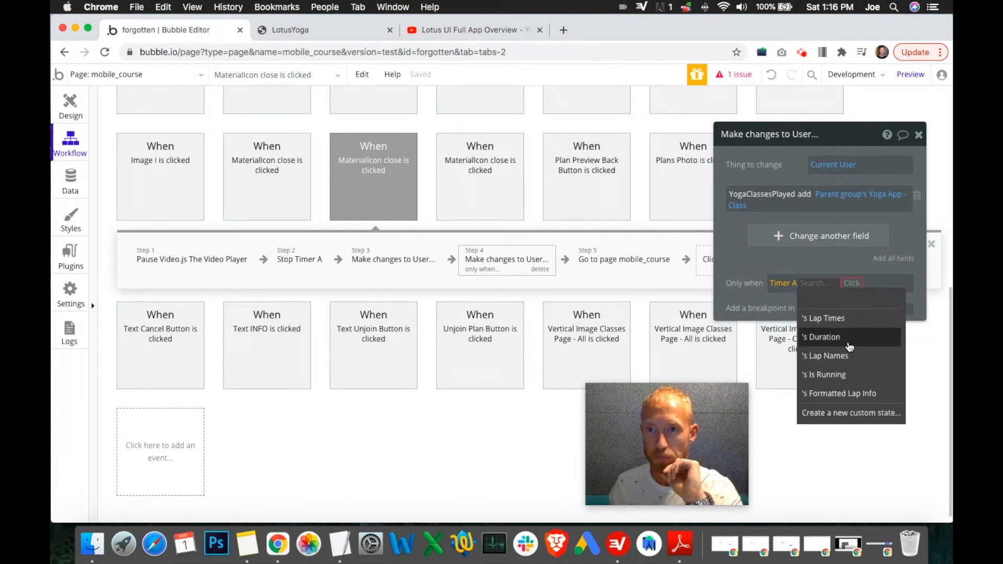
{"action": "left_click", "coordinate": [850, 344]}
{"action": "left_click", "coordinate": [845, 486]}
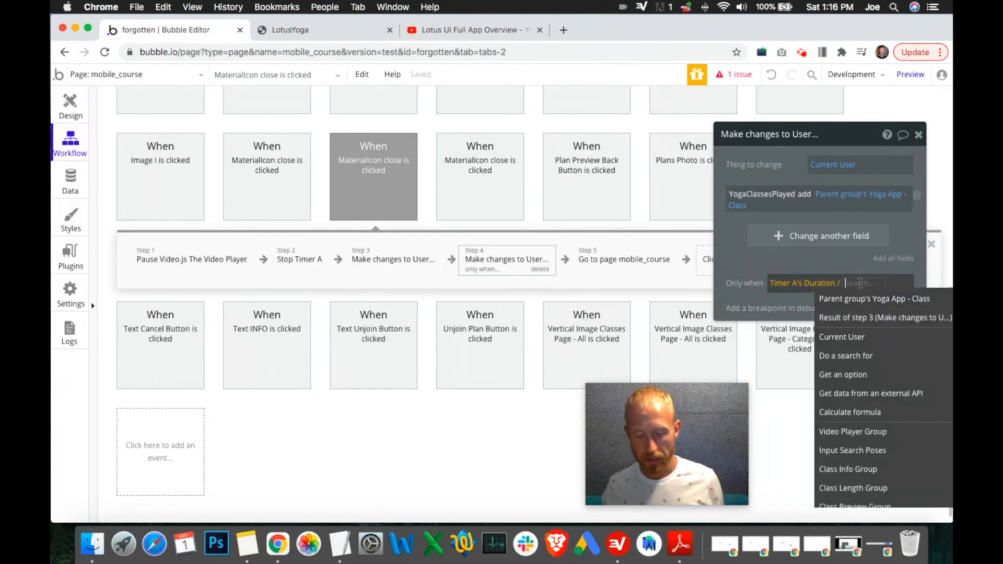
{"action": "type", "text": "60"}
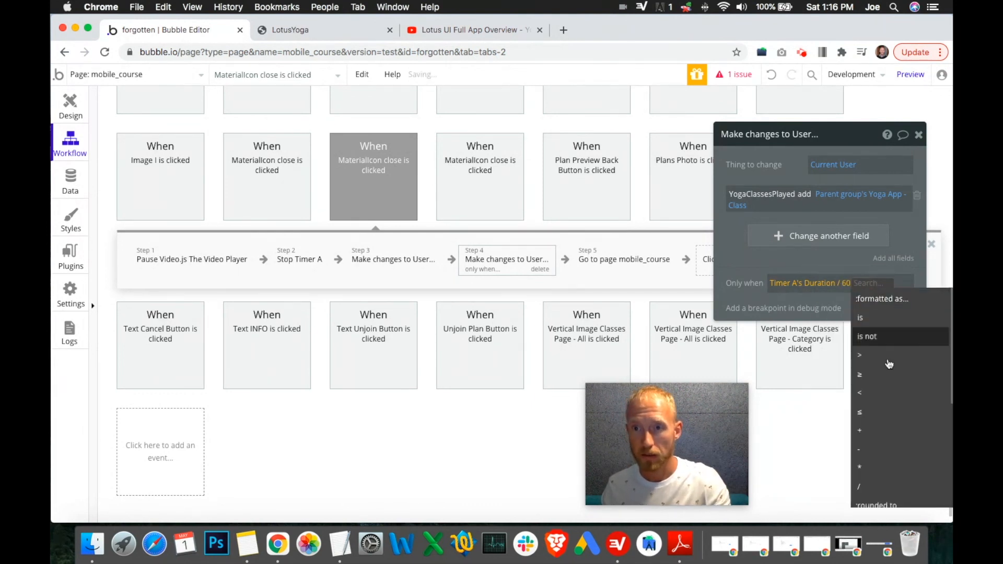
{"action": "left_click", "coordinate": [877, 372]}
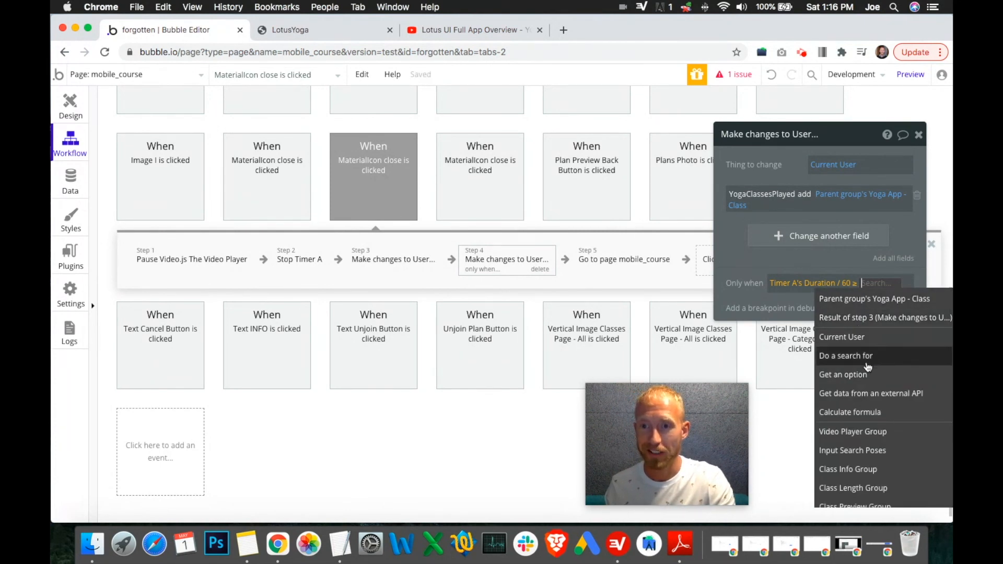
{"action": "left_click", "coordinate": [874, 304]}
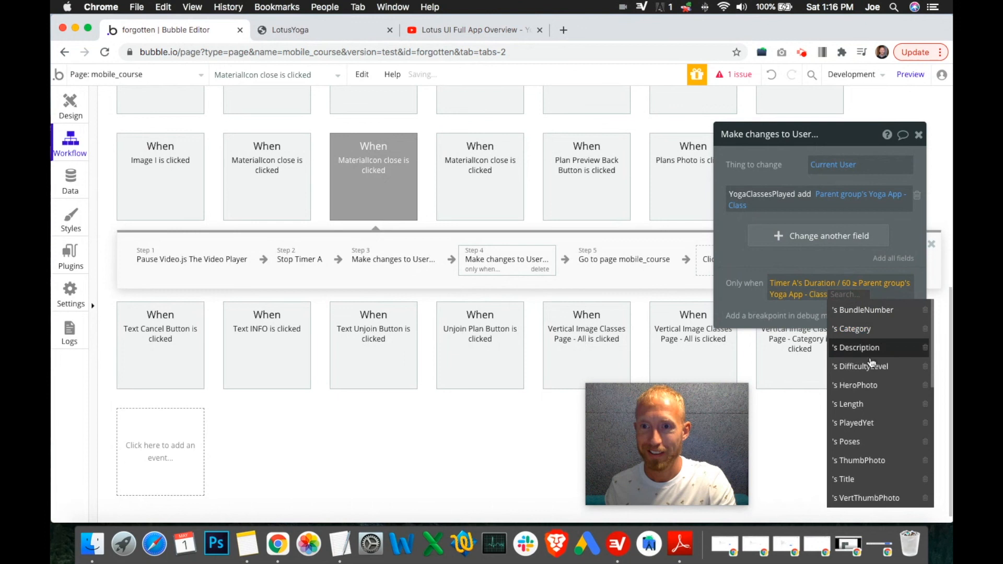
{"action": "left_click", "coordinate": [867, 404]}
{"action": "left_click", "coordinate": [750, 294]}
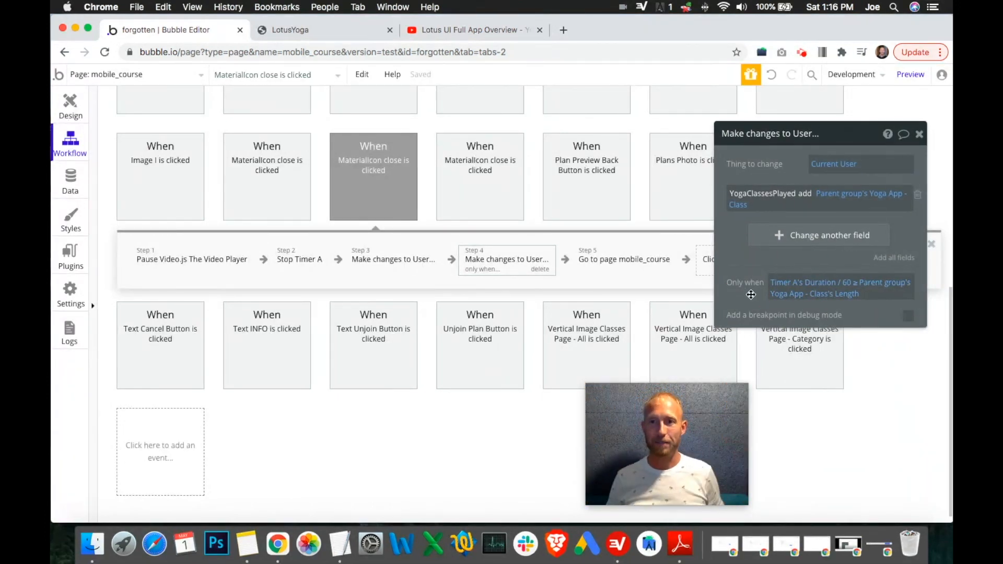
{"action": "left_click", "coordinate": [859, 296]}
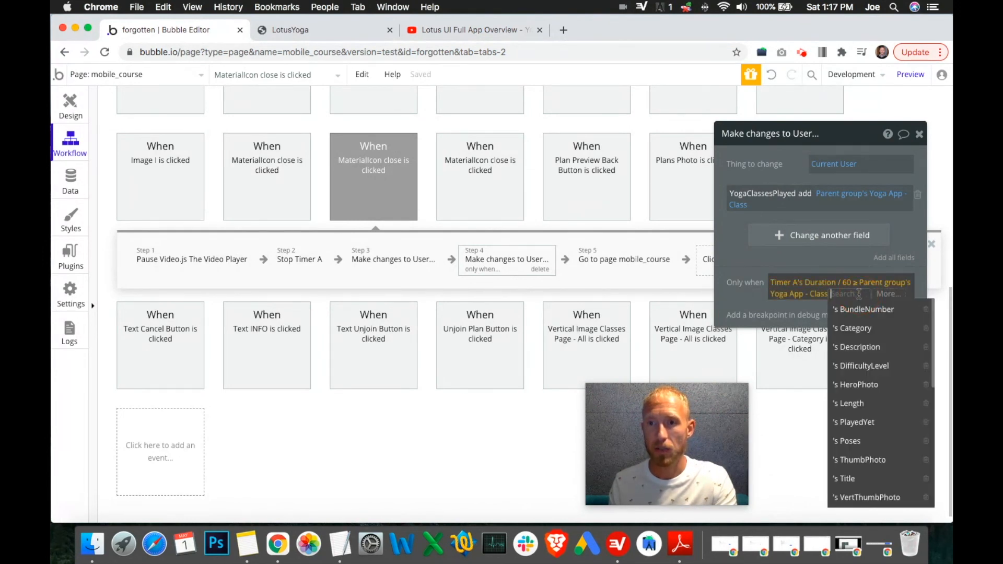
{"action": "left_click", "coordinate": [821, 303]}
{"action": "left_click", "coordinate": [853, 296]}
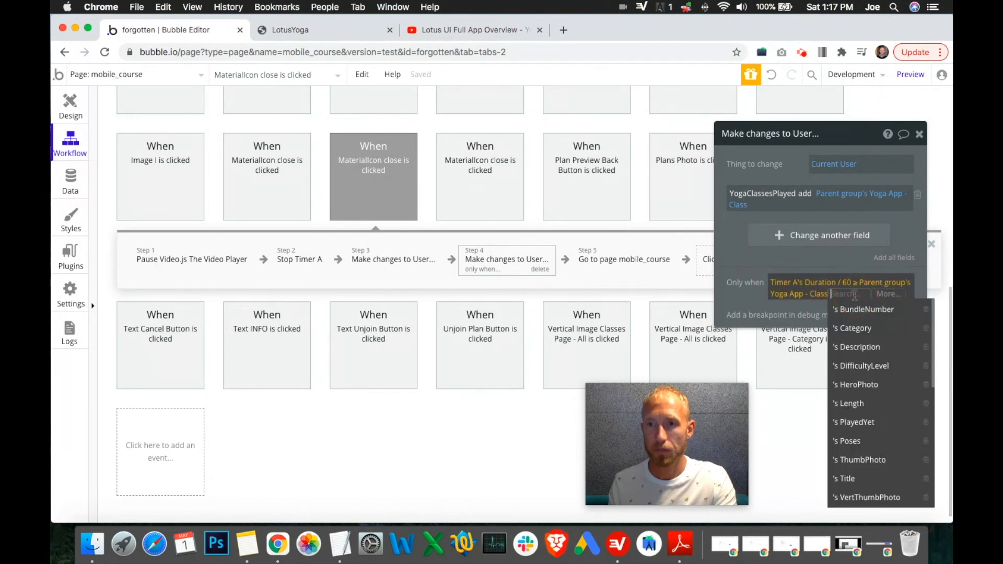
{"action": "left_click", "coordinate": [873, 407]}
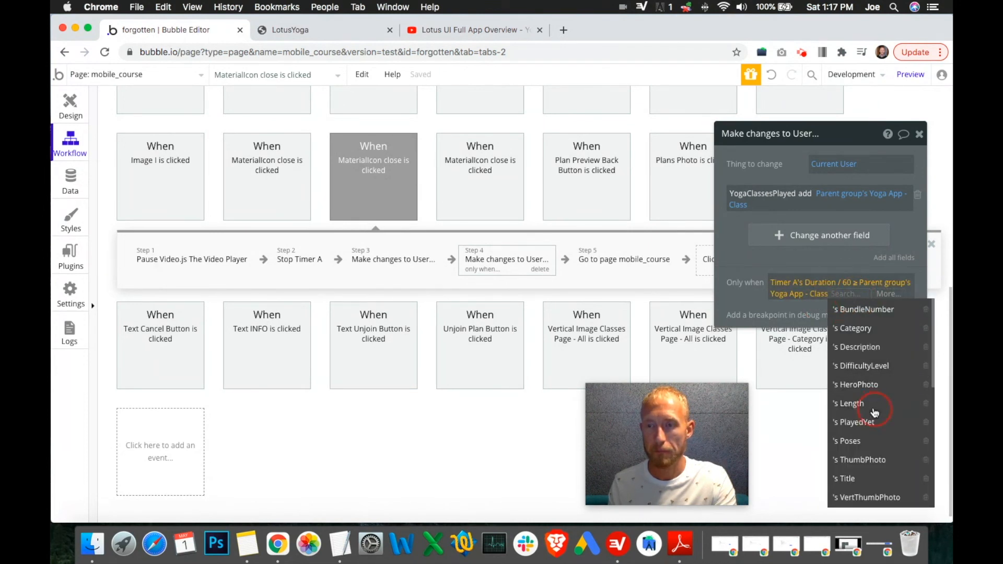
{"action": "left_click", "coordinate": [873, 294]}
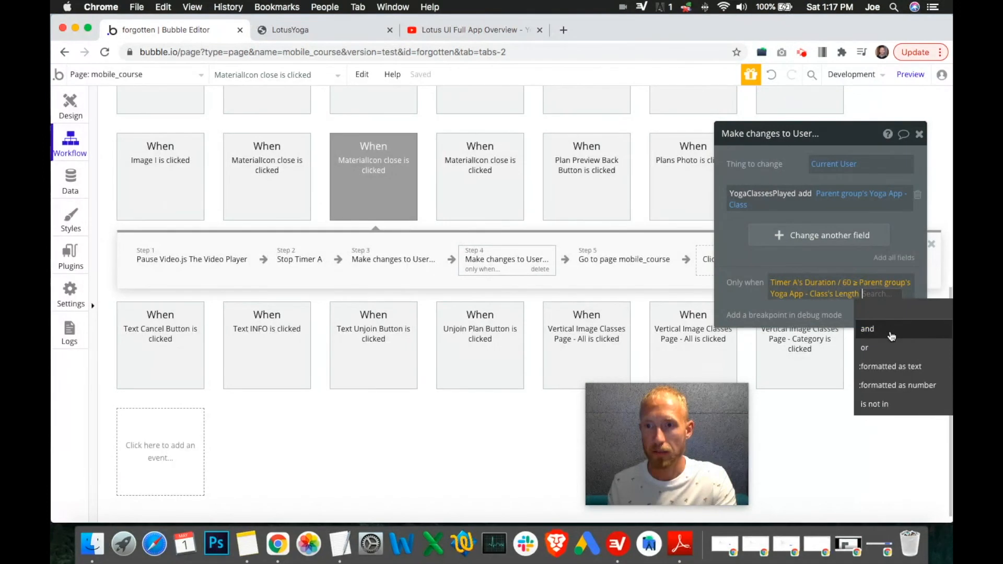
{"action": "left_click", "coordinate": [841, 303]}
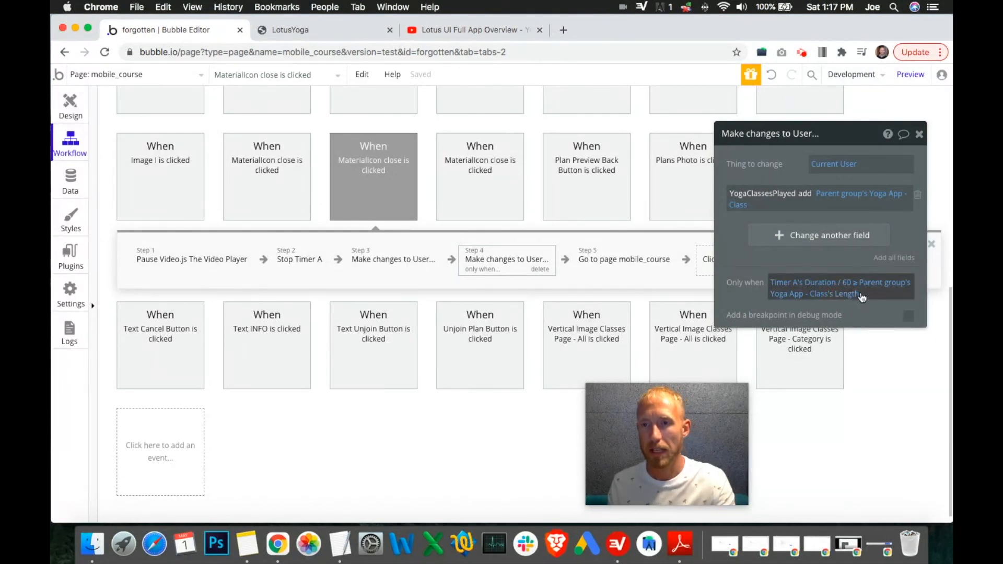
Step: Multiply the converted duration by 1.05 so the condition reads Timer A's Duration / 60 * 1.05 ≥ Parent group's Yoga App - Class's Length
{"action": "left_click", "coordinate": [856, 283]}
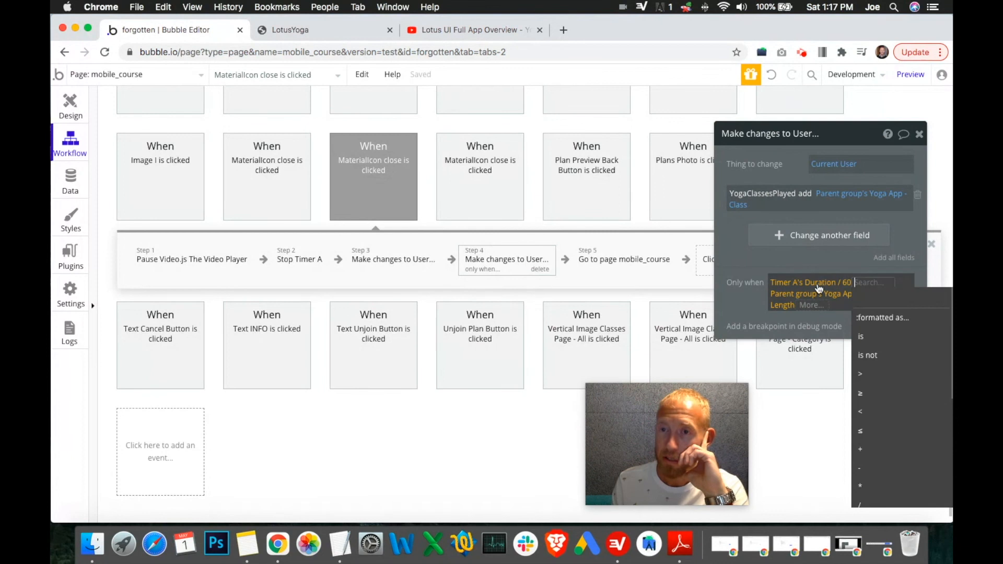
{"action": "left_click", "coordinate": [829, 306]}
{"action": "left_click", "coordinate": [854, 294]}
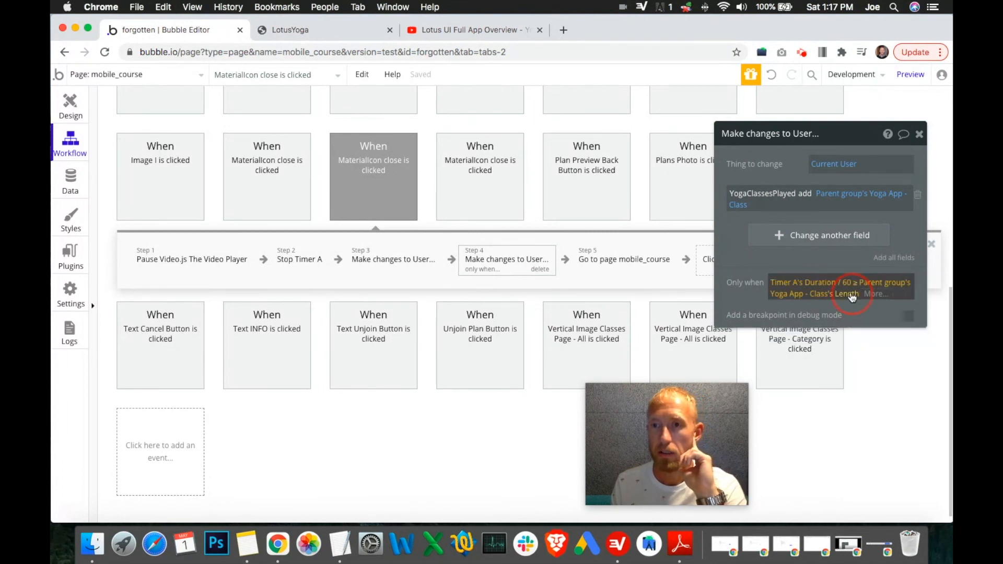
{"action": "key", "text": "BackSpace"}
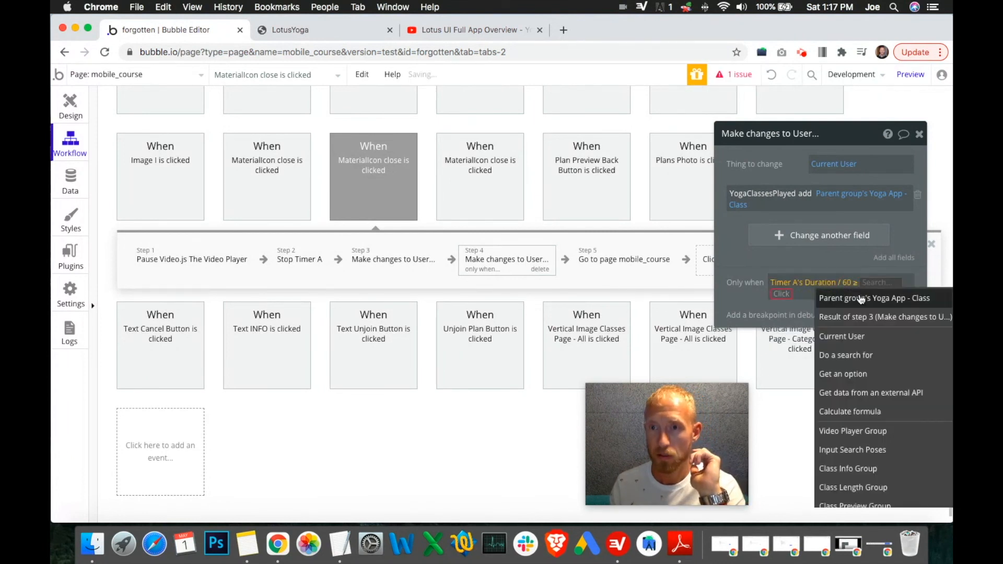
{"action": "key", "text": "BackSpace"}
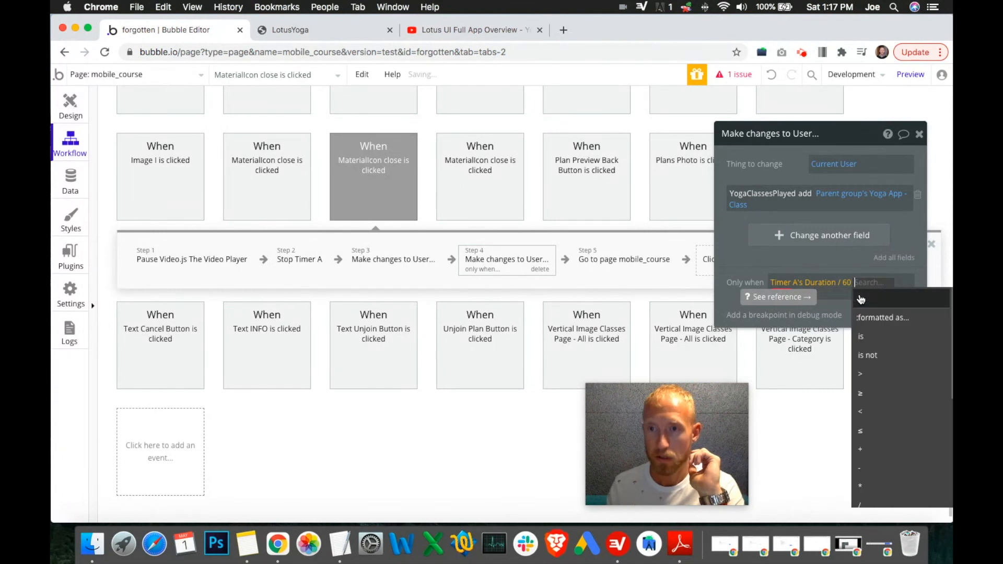
{"action": "left_click", "coordinate": [870, 486]}
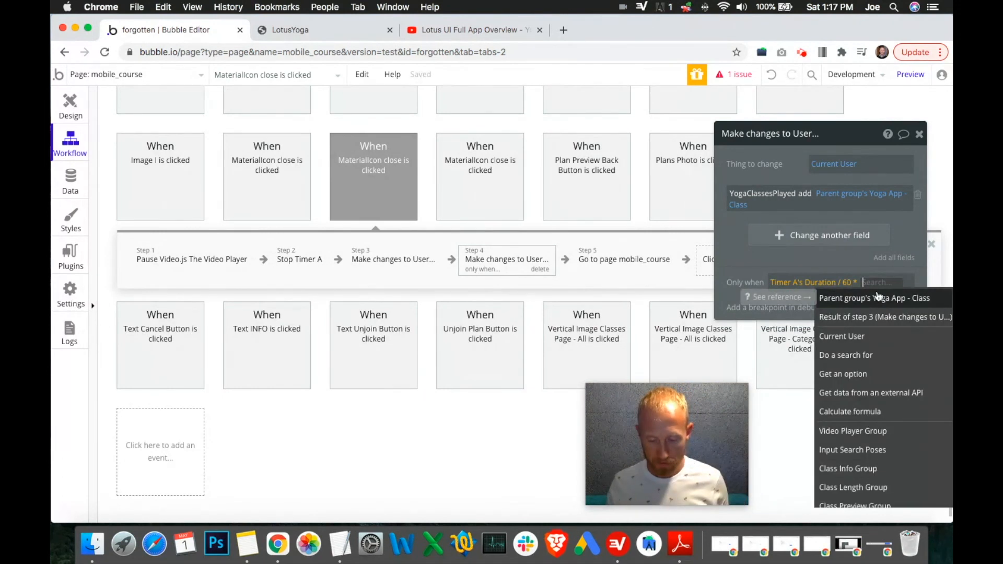
{"action": "type", "text": "1.05"}
{"action": "key", "text": "Return"}
{"action": "left_click", "coordinate": [734, 291]}
{"action": "left_click", "coordinate": [845, 283]}
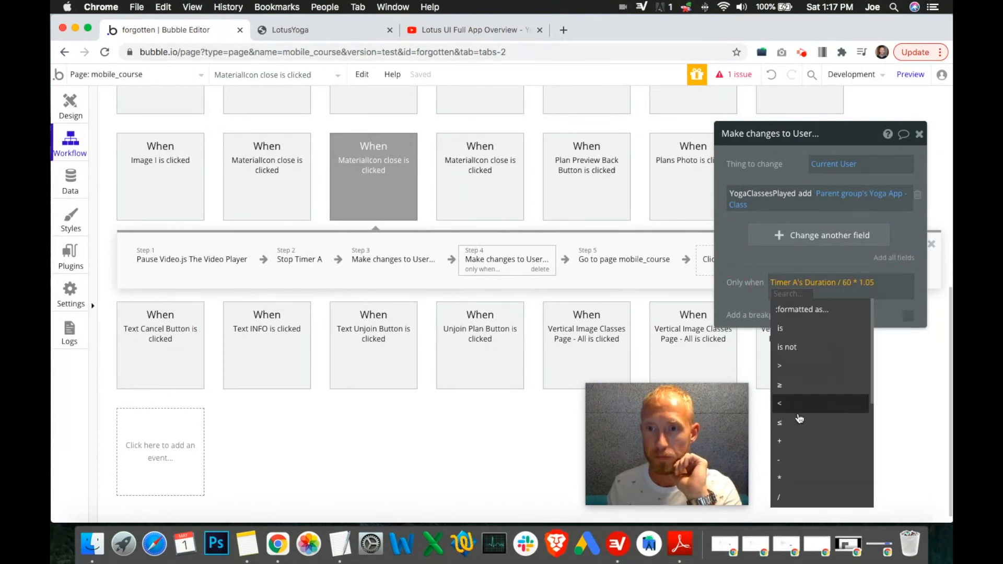
{"action": "left_click", "coordinate": [797, 387]}
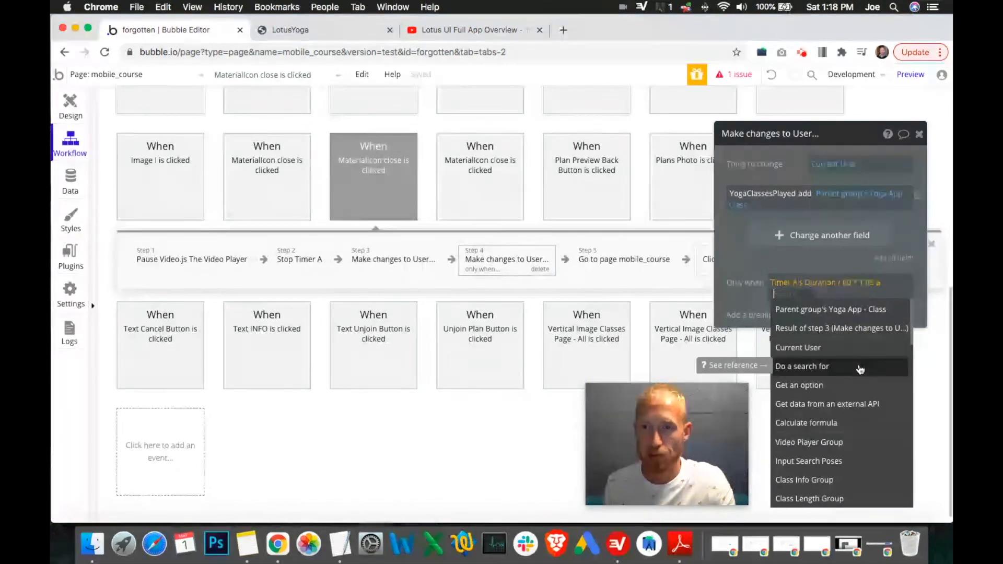
{"action": "left_click", "coordinate": [836, 310]}
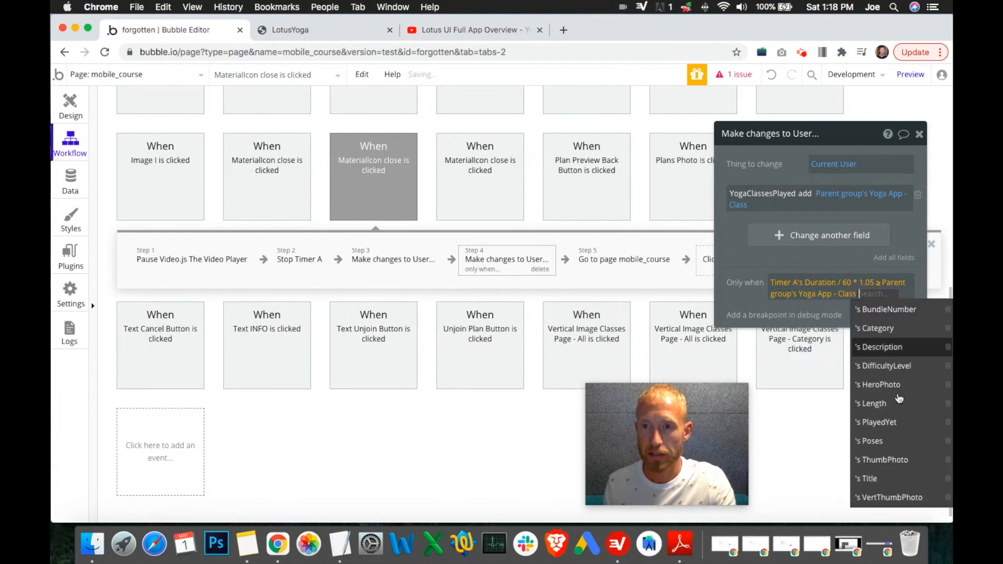
{"action": "left_click", "coordinate": [835, 405]}
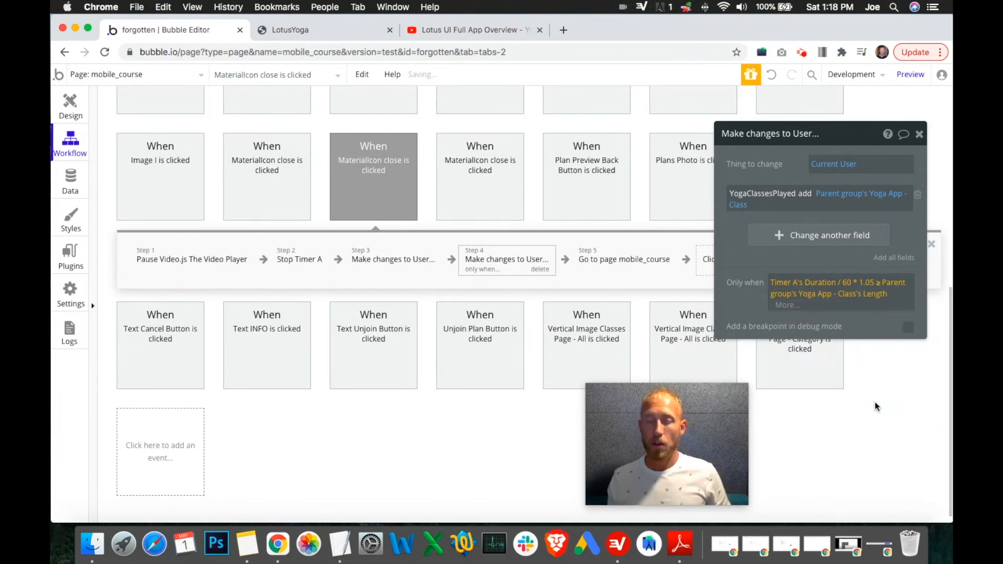
{"action": "left_click", "coordinate": [737, 264]}
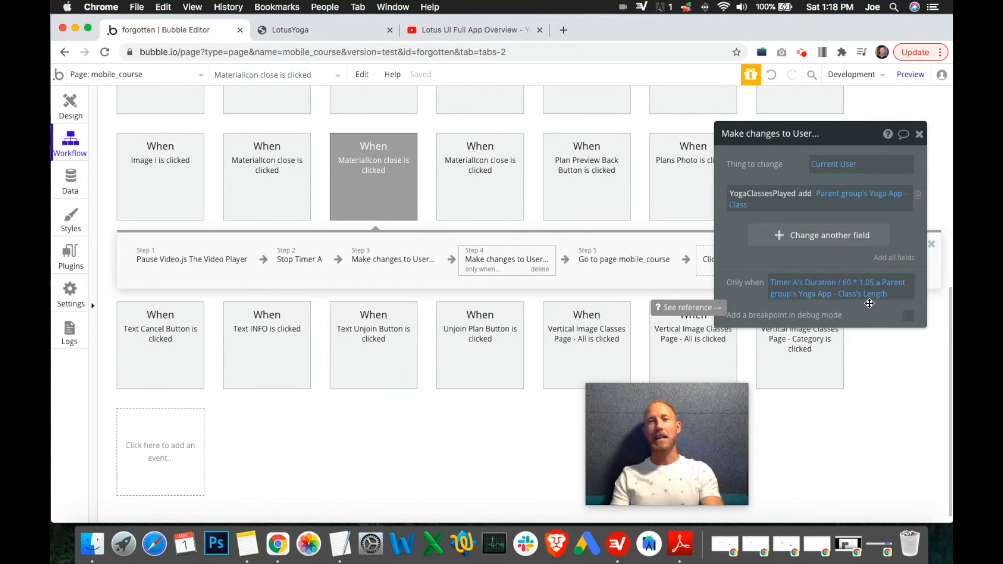
Step: Switch to TextEdit and review the notes on class milestones: first class, completed series, and master
{"action": "left_click", "coordinate": [340, 544]}
{"action": "left_click_drag", "start_coordinate": [521, 270], "coordinate": [375, 237]}
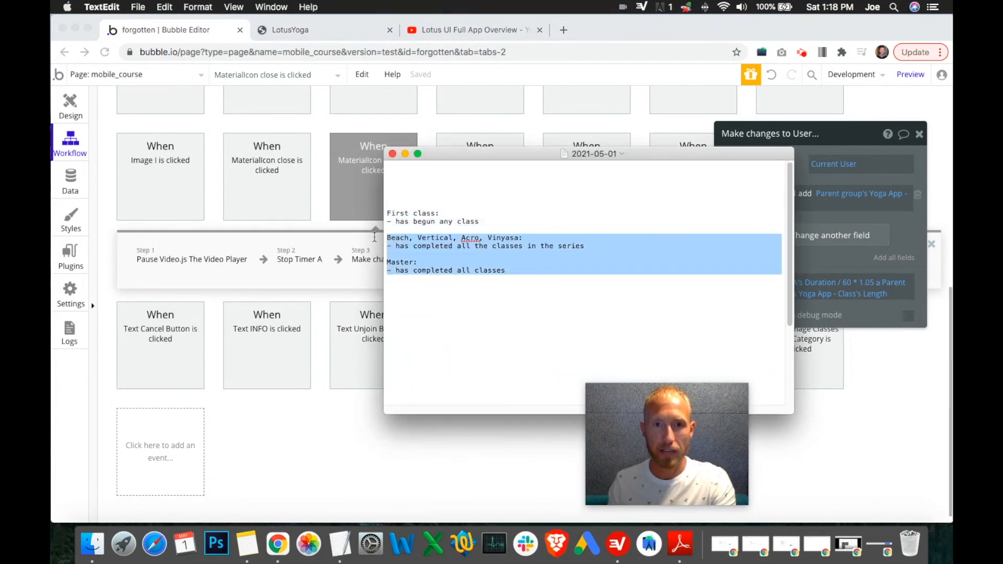
{"action": "left_click", "coordinate": [533, 271]}
{"action": "left_click_drag", "start_coordinate": [714, 156], "coordinate": [555, 150]}
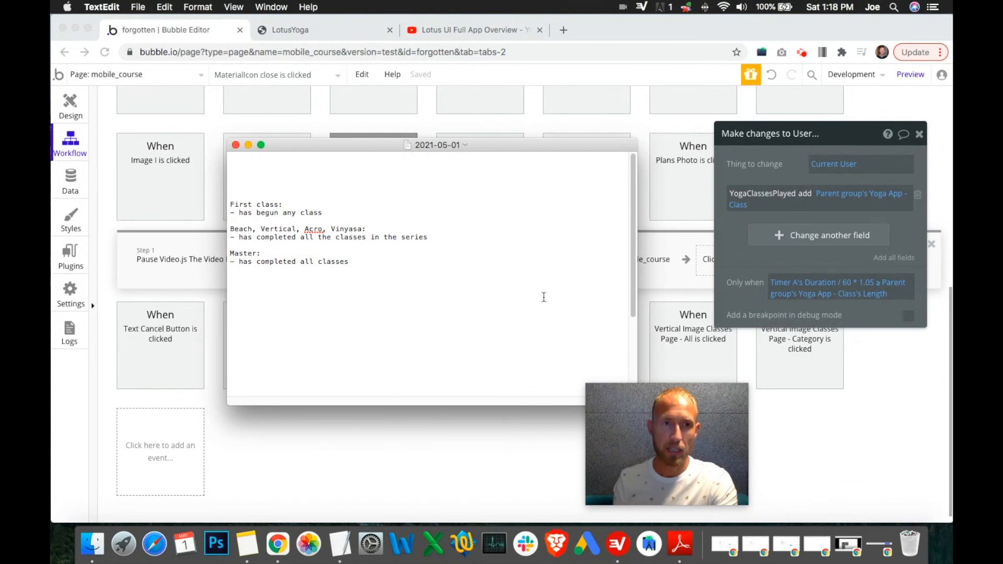
Step: Open the app data view of the Yoga App classes in the database
{"action": "left_click", "coordinate": [73, 184]}
{"action": "left_click", "coordinate": [73, 183]}
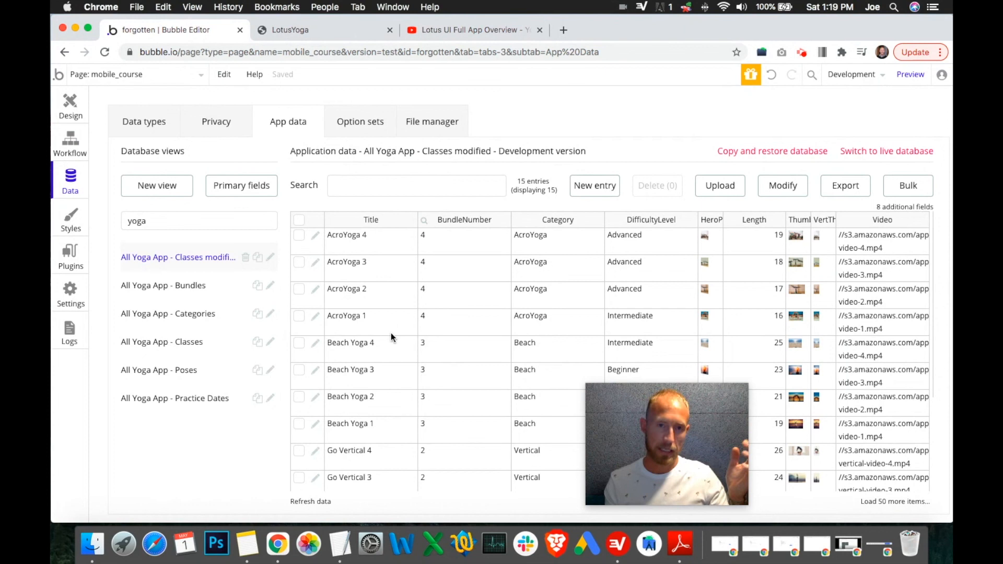
Step: Switch to the notes and review the series and master milestone requirements, then return to the editor
{"action": "left_click", "coordinate": [76, 182]}
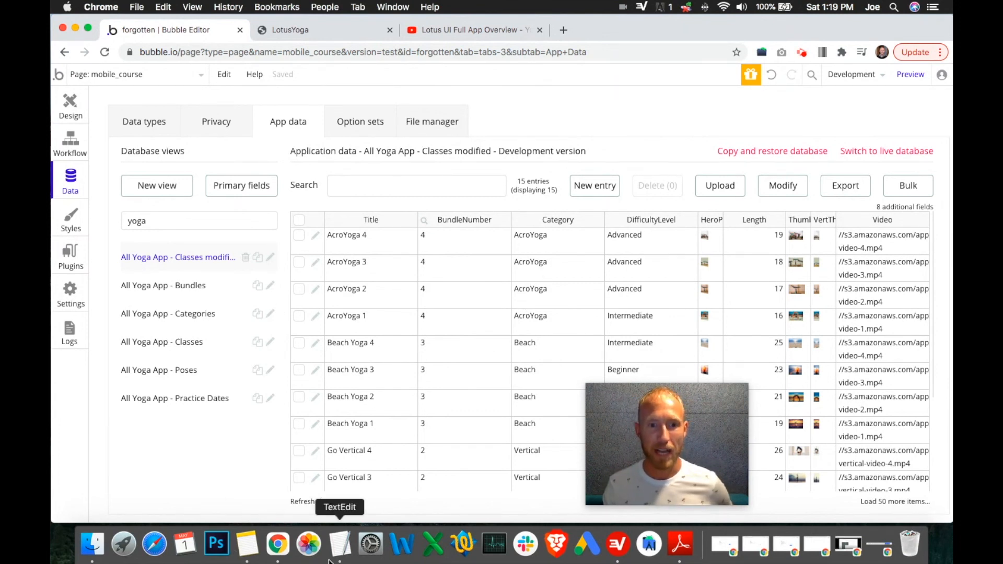
{"action": "left_click", "coordinate": [340, 543]}
{"action": "left_click_drag", "start_coordinate": [390, 264], "coordinate": [229, 230]}
{"action": "left_click", "coordinate": [242, 230]}
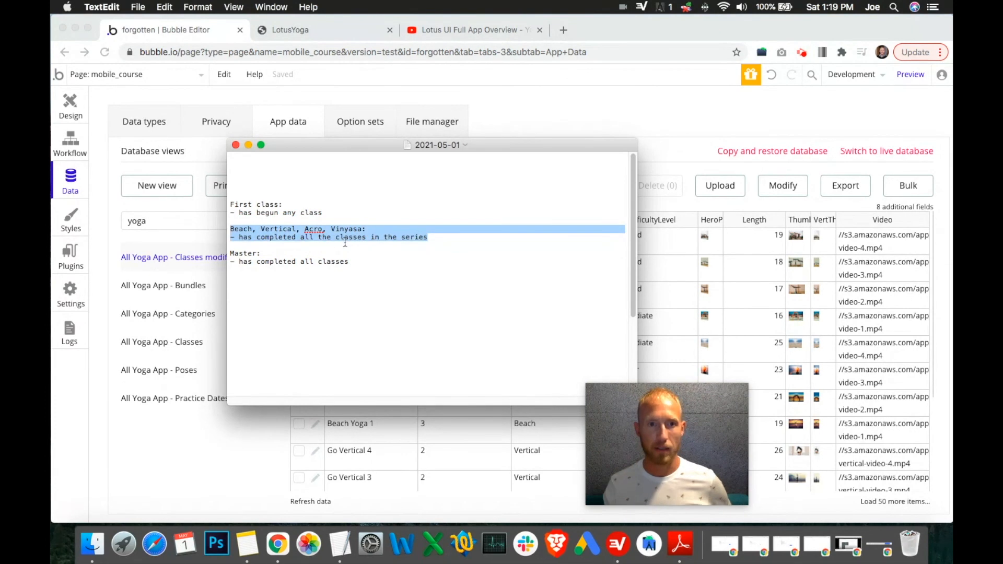
{"action": "triple_click", "coordinate": [335, 269]}
{"action": "left_click_drag", "start_coordinate": [335, 269], "coordinate": [279, 249]}
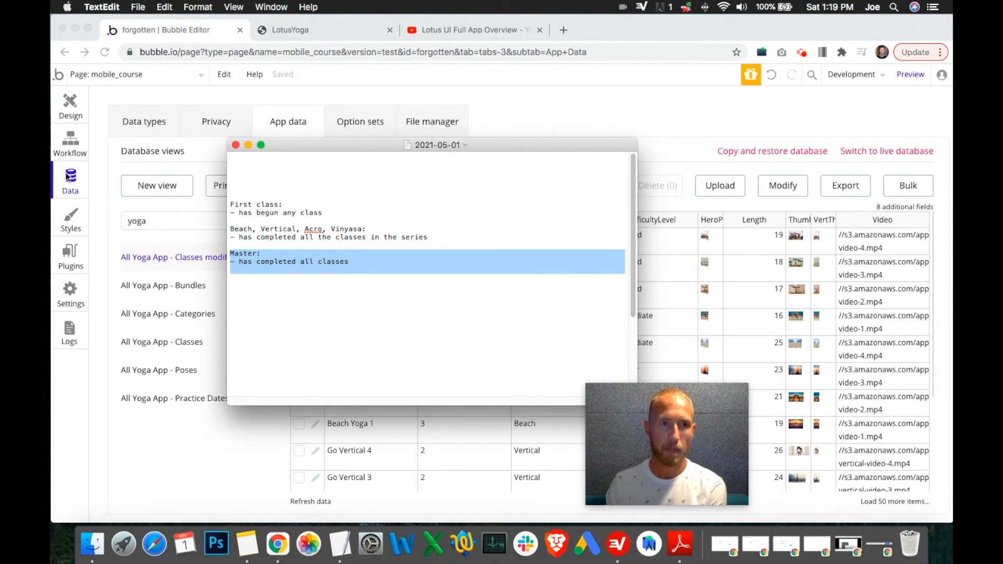
{"action": "left_click", "coordinate": [210, 103]}
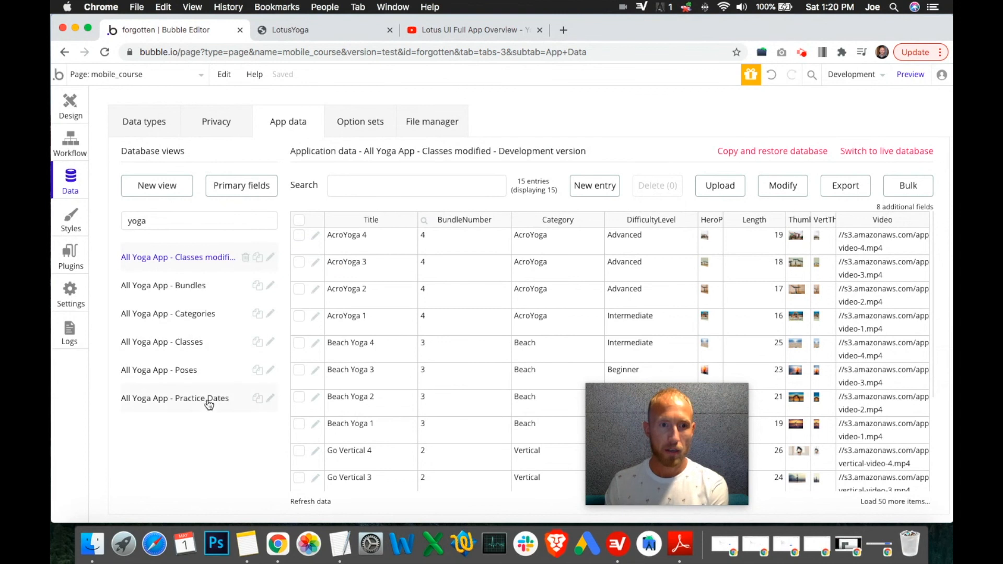
Step: Inspect the fields of the Yoga App - Class and User data types, including YogaClassesPlayed
{"action": "left_click", "coordinate": [154, 134]}
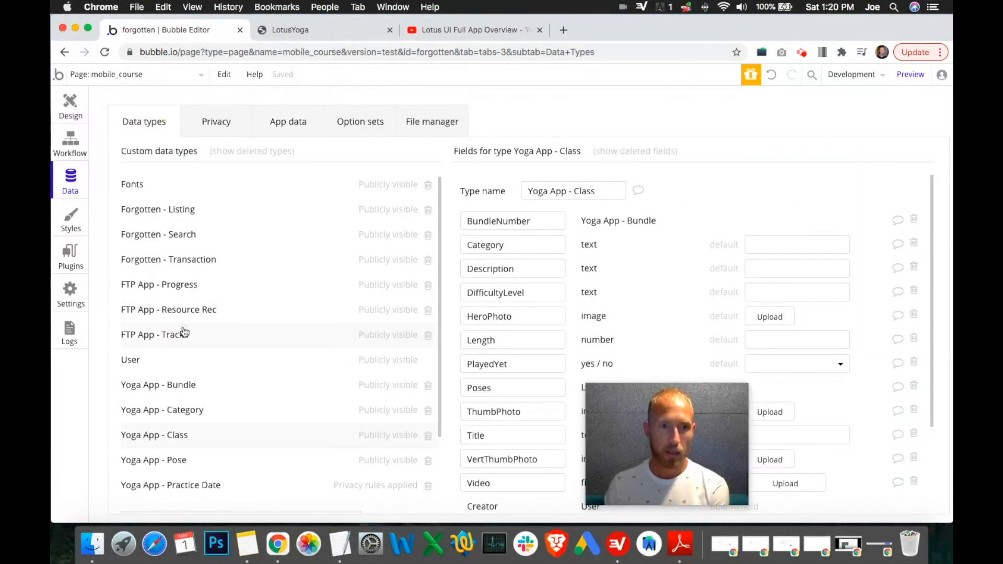
{"action": "scroll", "coordinate": [573, 355], "scroll_direction": "down", "scroll_amount": 3}
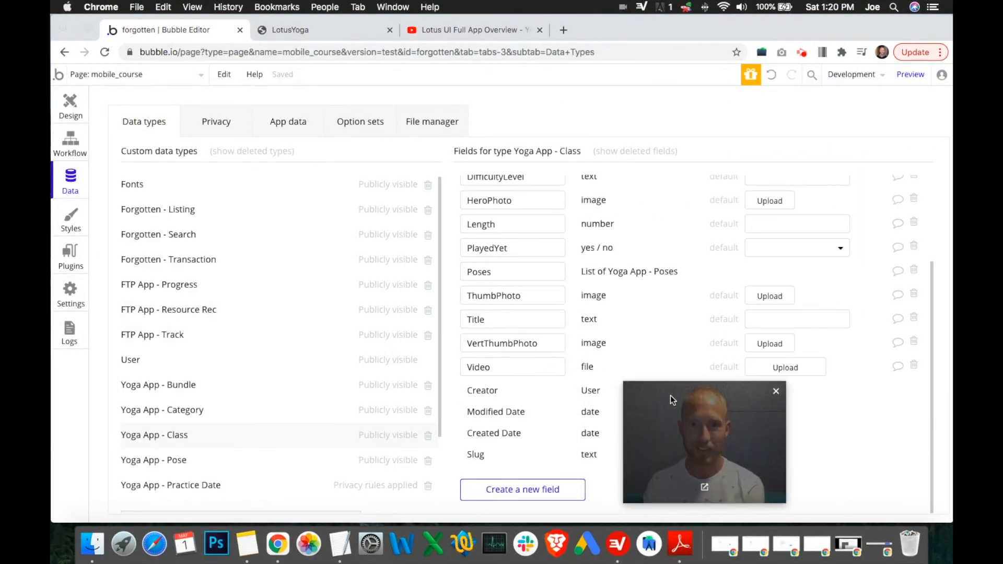
{"action": "scroll", "coordinate": [656, 354], "scroll_direction": "up", "scroll_amount": 3}
{"action": "left_click", "coordinate": [141, 361]}
{"action": "scroll", "coordinate": [571, 332], "scroll_direction": "down", "scroll_amount": 5}
{"action": "scroll", "coordinate": [572, 330], "scroll_direction": "down", "scroll_amount": 2}
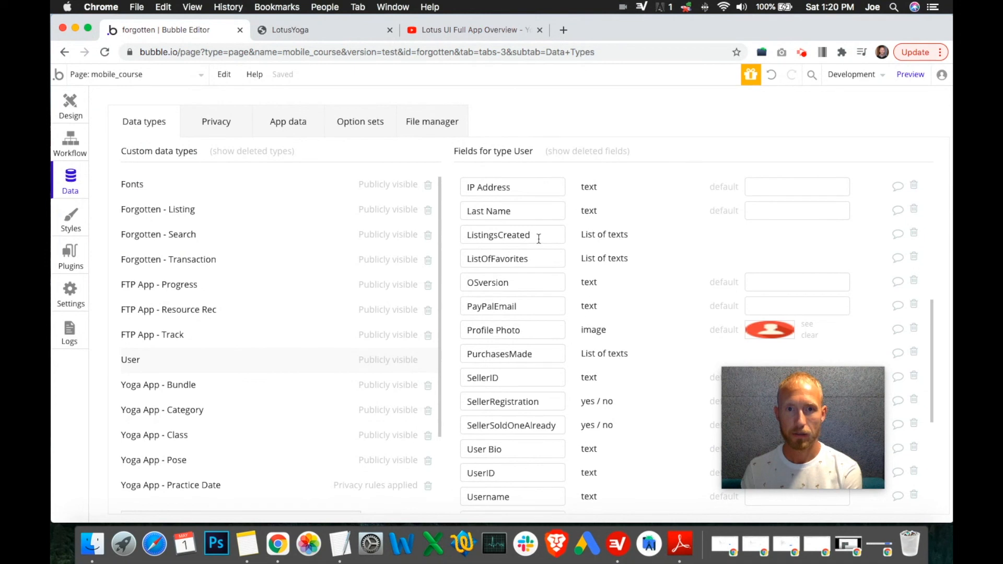
{"action": "scroll", "coordinate": [538, 245], "scroll_direction": "down", "scroll_amount": 5}
{"action": "left_click_drag", "start_coordinate": [545, 272], "coordinate": [455, 271]}
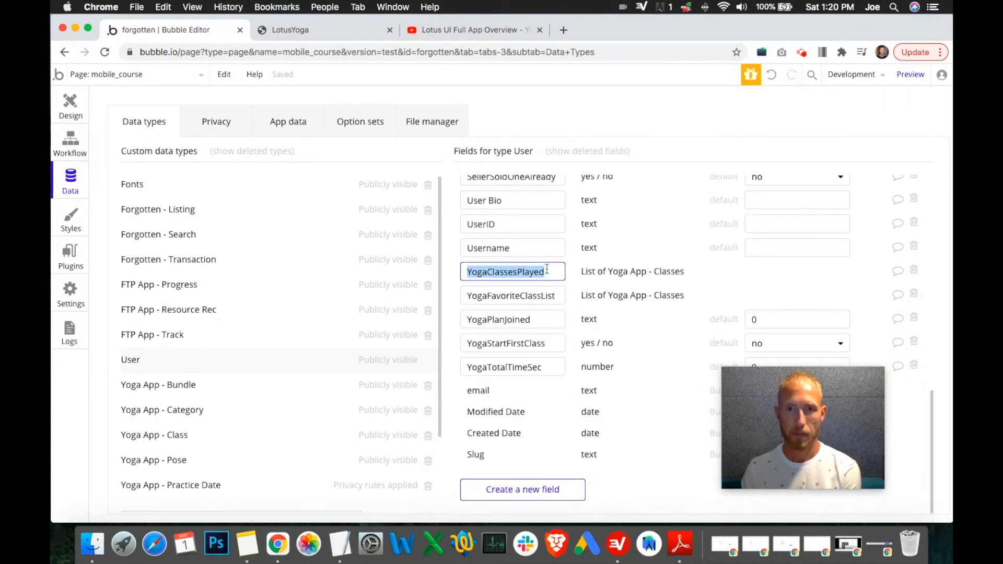
Step: Reopen the notes to reread the master milestone requirement
{"action": "left_click", "coordinate": [340, 546]}
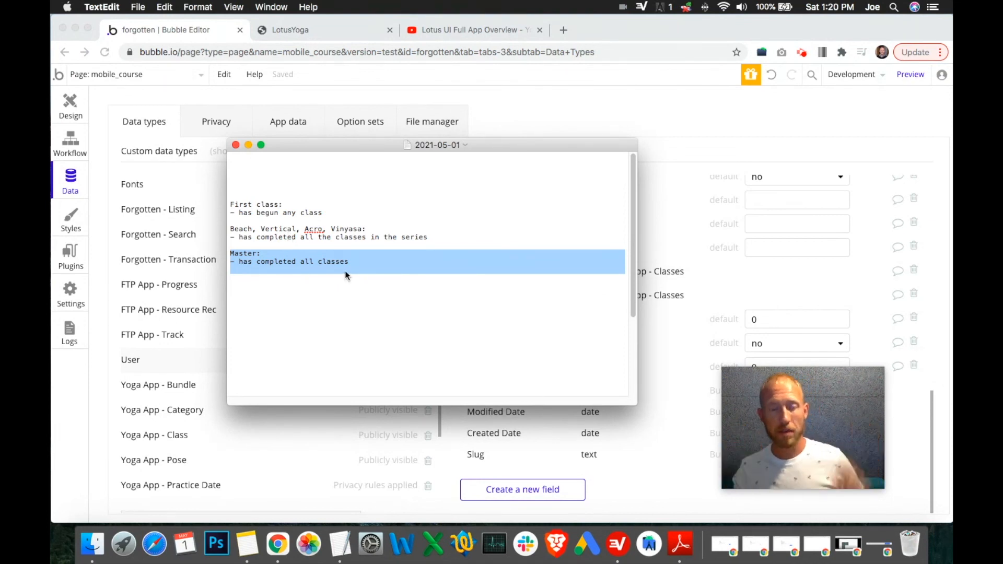
{"action": "left_click_drag", "start_coordinate": [365, 265], "coordinate": [543, 248]}
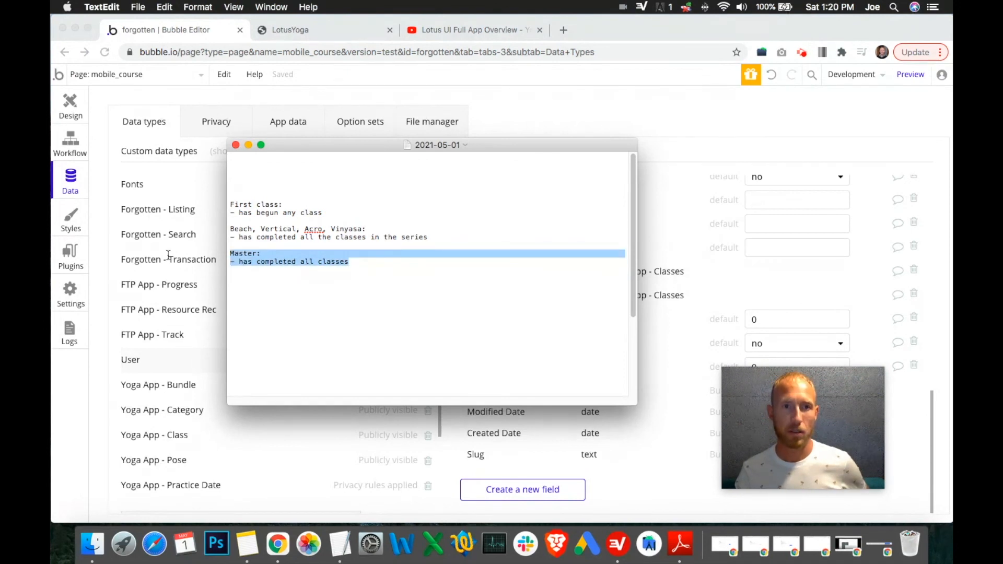
{"action": "left_click", "coordinate": [804, 53]}
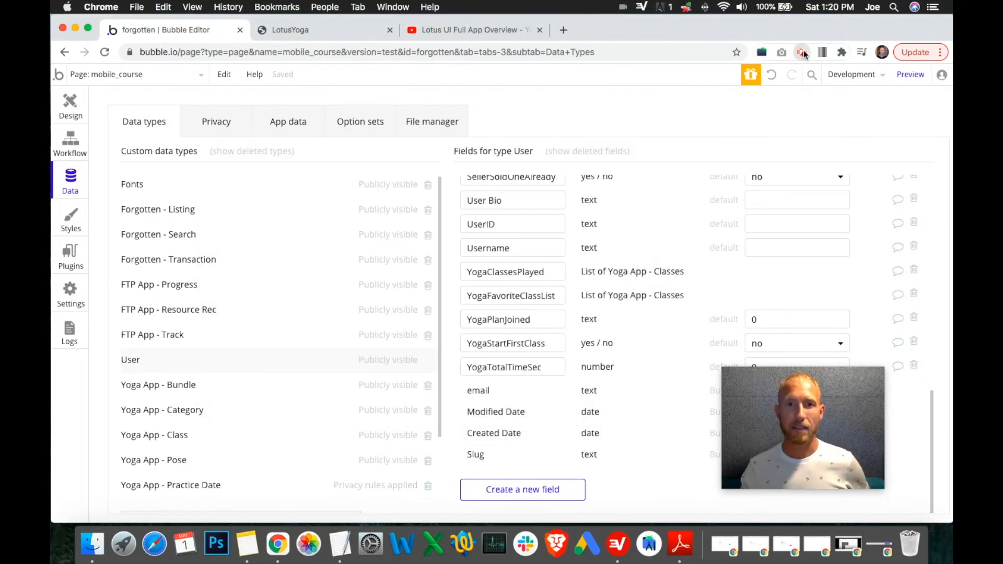
{"action": "left_click", "coordinate": [804, 52]}
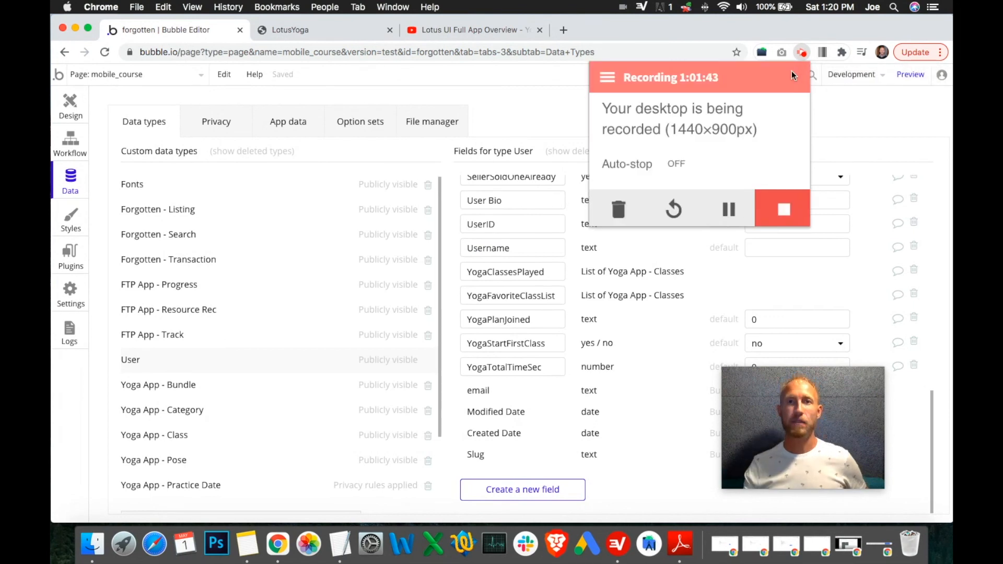